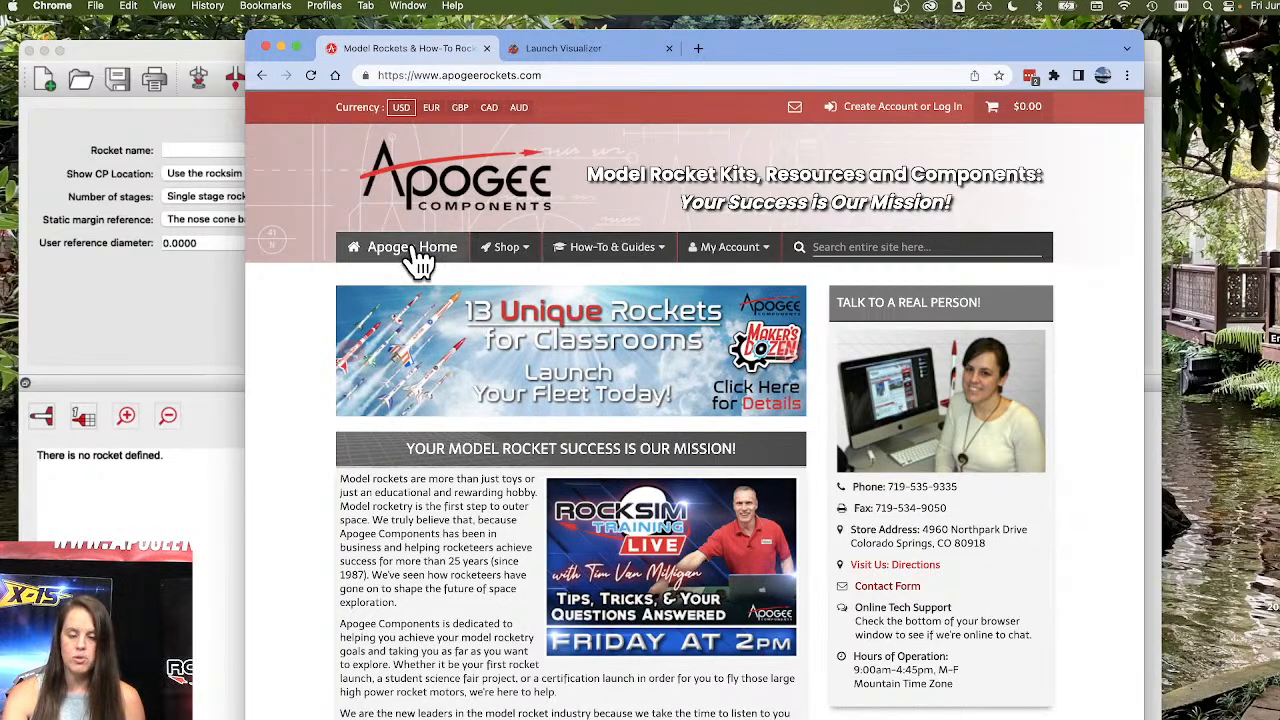
Open Peak of Flight newsletter issue #576 from the Apogee Components home page.
{"action": "scroll", "coordinate": [420, 260], "scroll_direction": "down", "scroll_amount": 10}
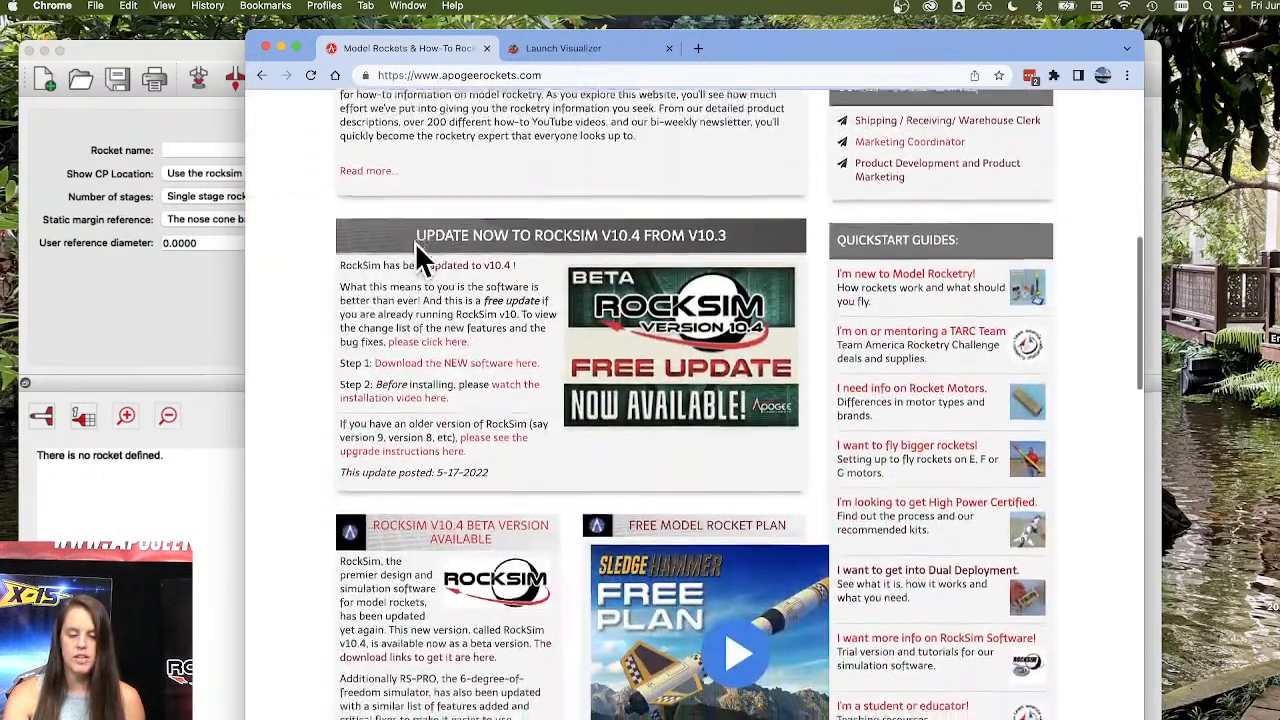
{"action": "scroll", "coordinate": [420, 260], "scroll_direction": "down", "scroll_amount": 5}
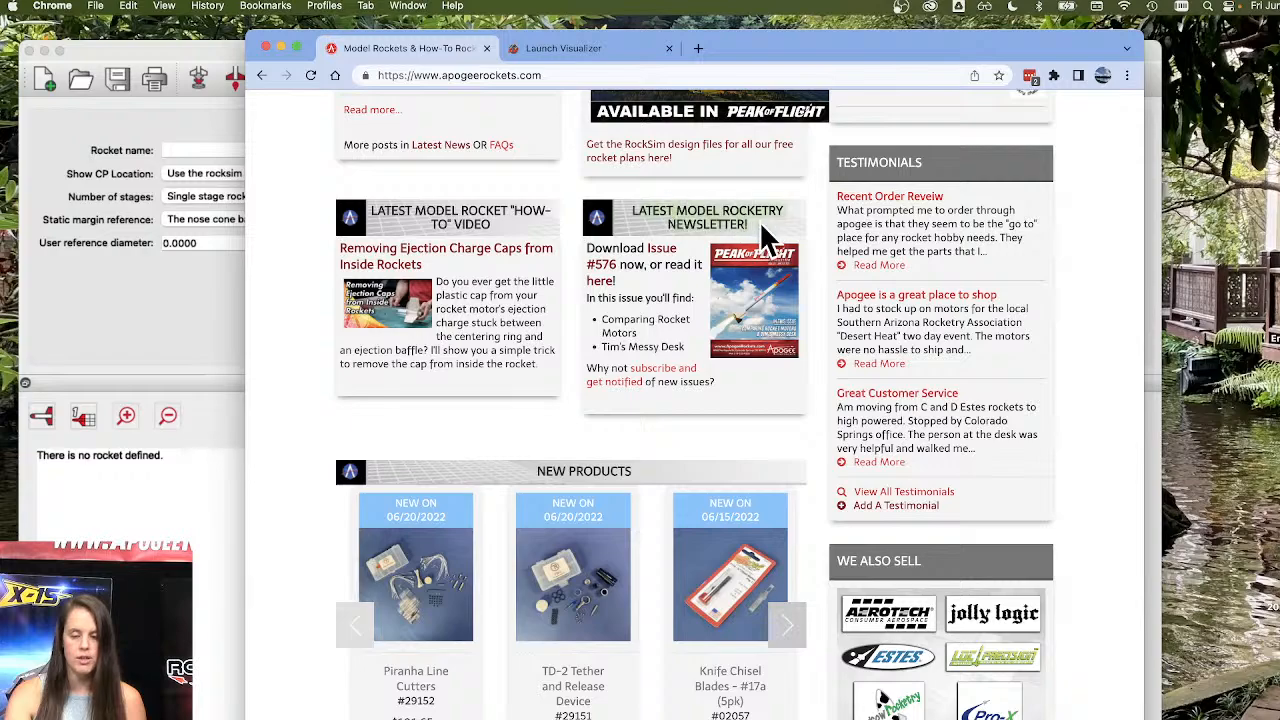
{"action": "triple_click", "coordinate": [640, 346]}
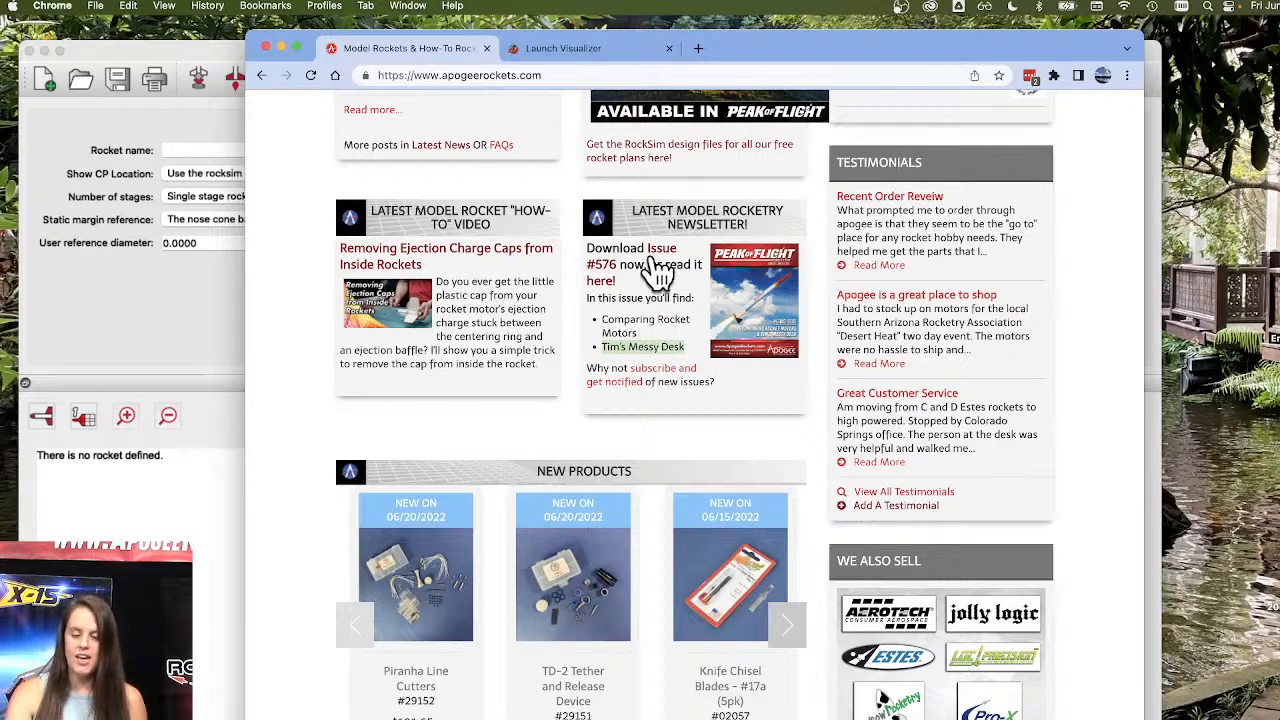
{"action": "left_click", "coordinate": [597, 284]}
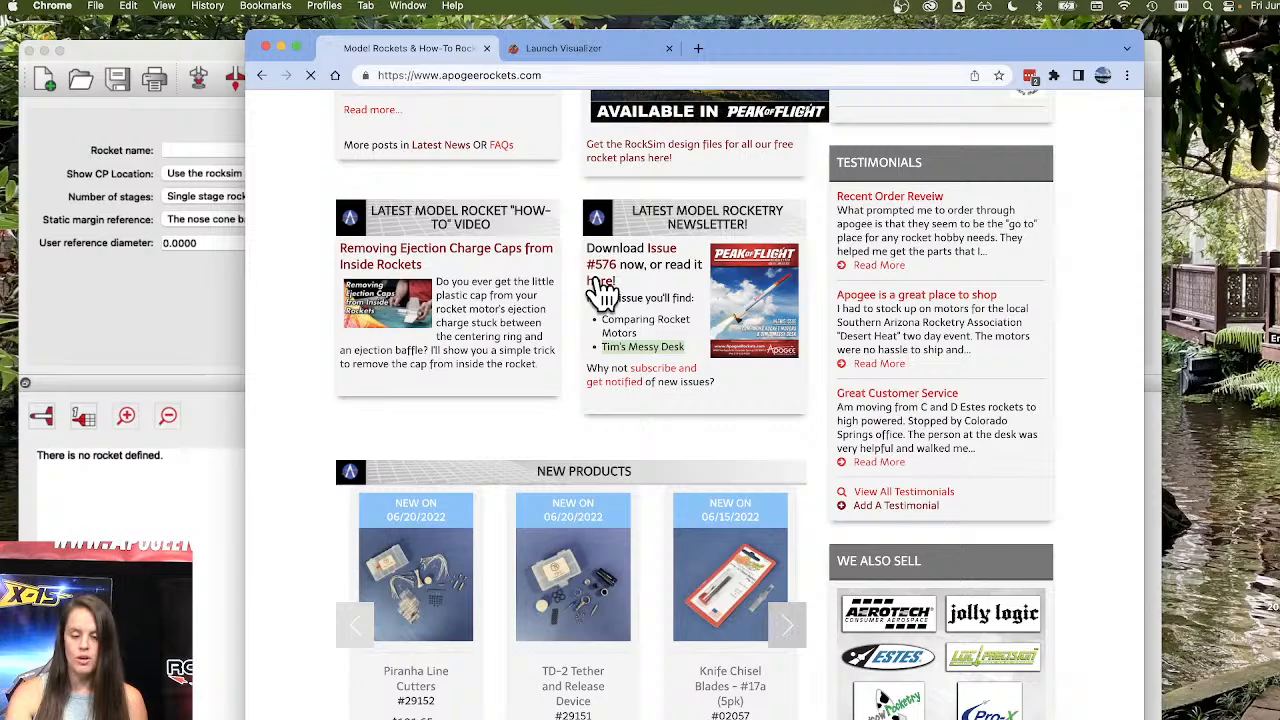
Read through the newsletter article comparing rocket motors and the Tim's Messy Desk section.
{"action": "scroll", "coordinate": [611, 280], "scroll_direction": "down", "scroll_amount": 2}
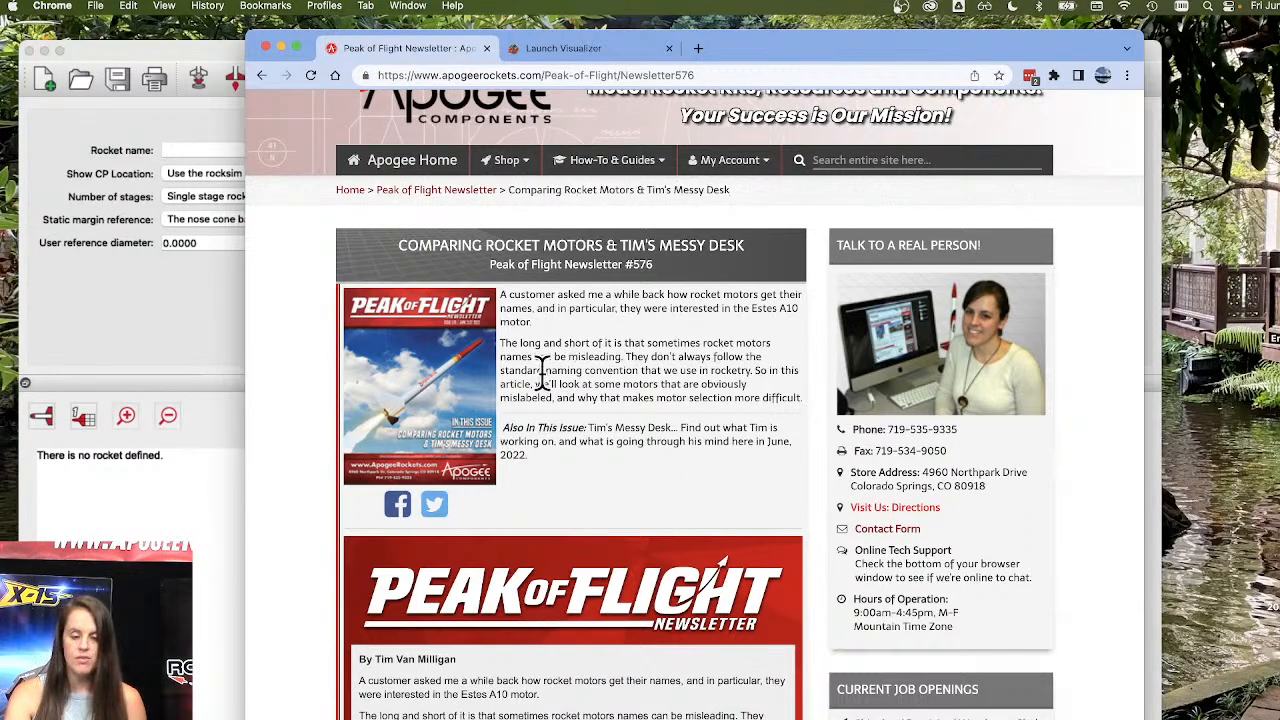
{"action": "scroll", "coordinate": [650, 420], "scroll_direction": "down", "scroll_amount": 1}
{"action": "scroll", "coordinate": [650, 430], "scroll_direction": "down", "scroll_amount": 6}
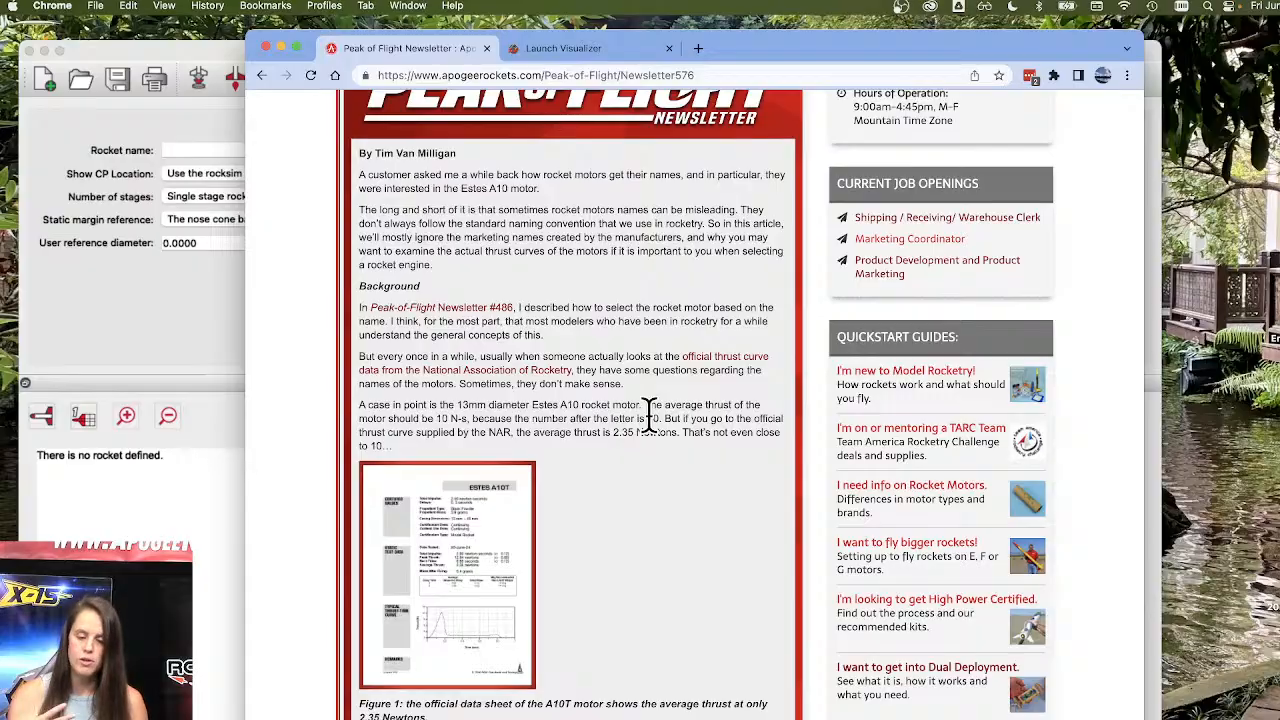
{"action": "scroll", "coordinate": [668, 338], "scroll_direction": "down", "scroll_amount": 15}
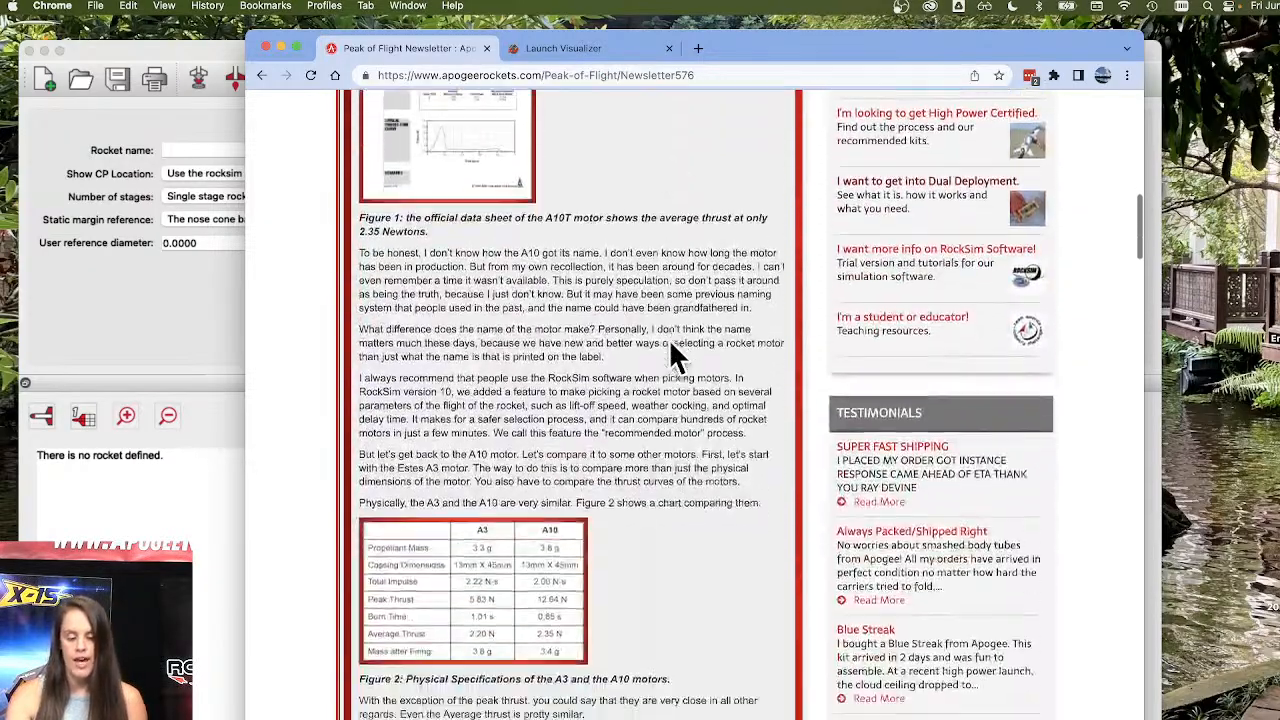
{"action": "scroll", "coordinate": [668, 338], "scroll_direction": "down", "scroll_amount": 20}
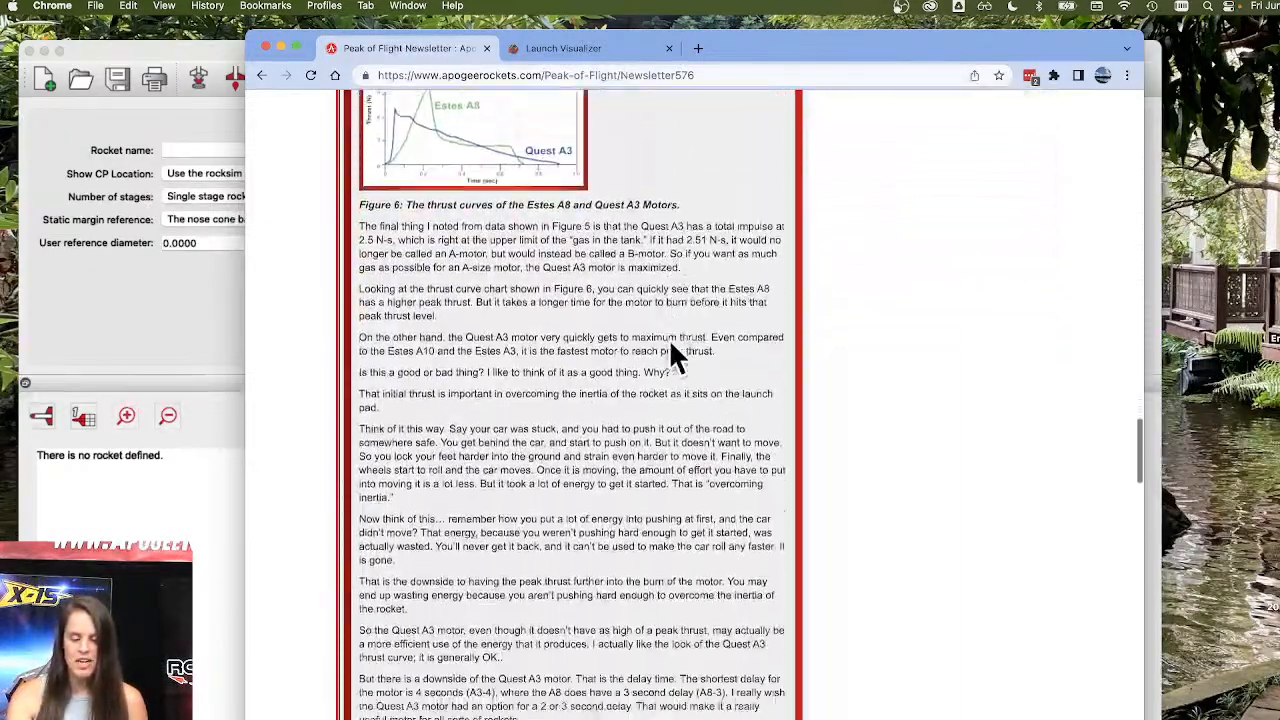
{"action": "scroll", "coordinate": [671, 348], "scroll_direction": "down", "scroll_amount": 3}
{"action": "scroll", "coordinate": [671, 348], "scroll_direction": "up", "scroll_amount": 20}
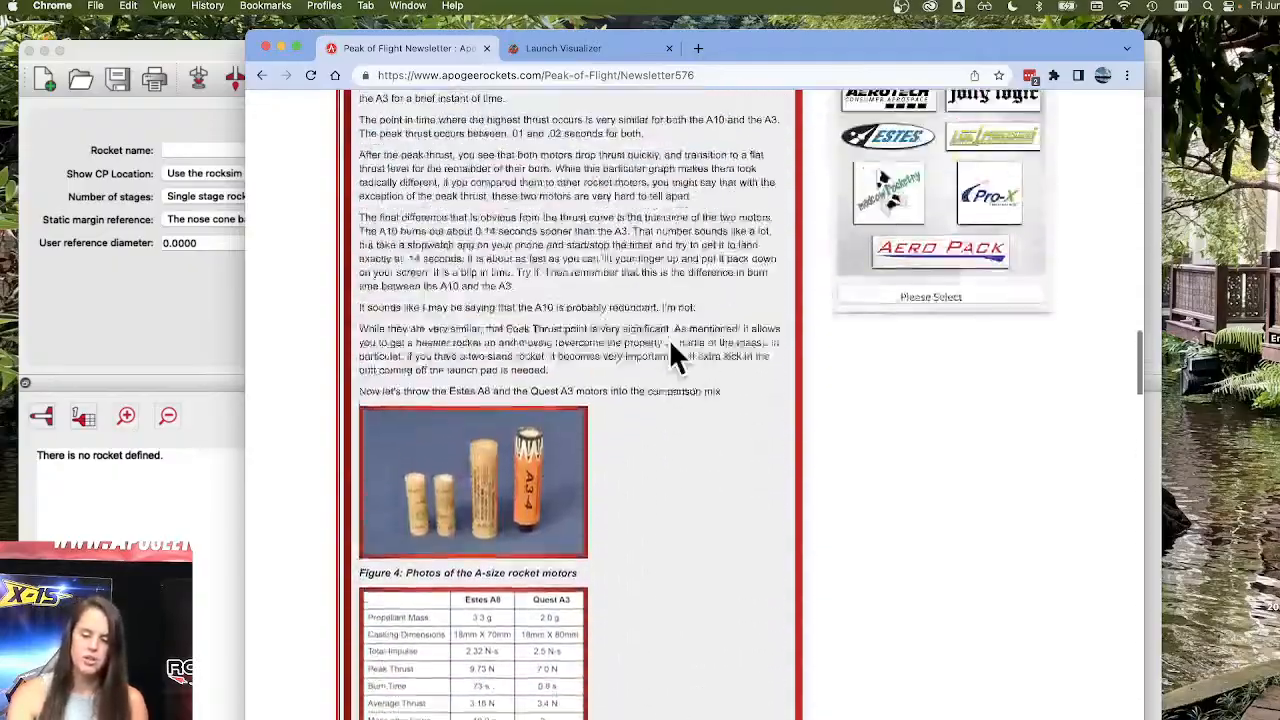
{"action": "scroll", "coordinate": [671, 348], "scroll_direction": "down", "scroll_amount": 12}
{"action": "scroll", "coordinate": [670, 345], "scroll_direction": "down", "scroll_amount": 15}
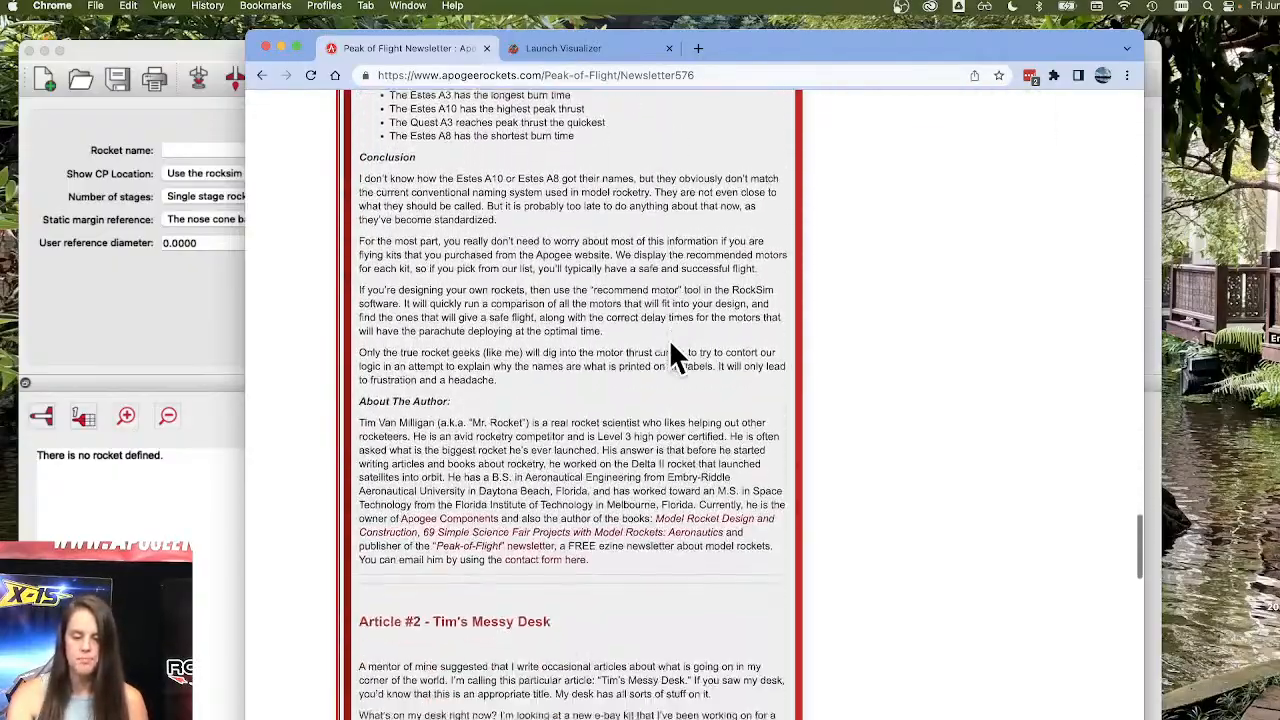
{"action": "scroll", "coordinate": [672, 352], "scroll_direction": "down", "scroll_amount": 1}
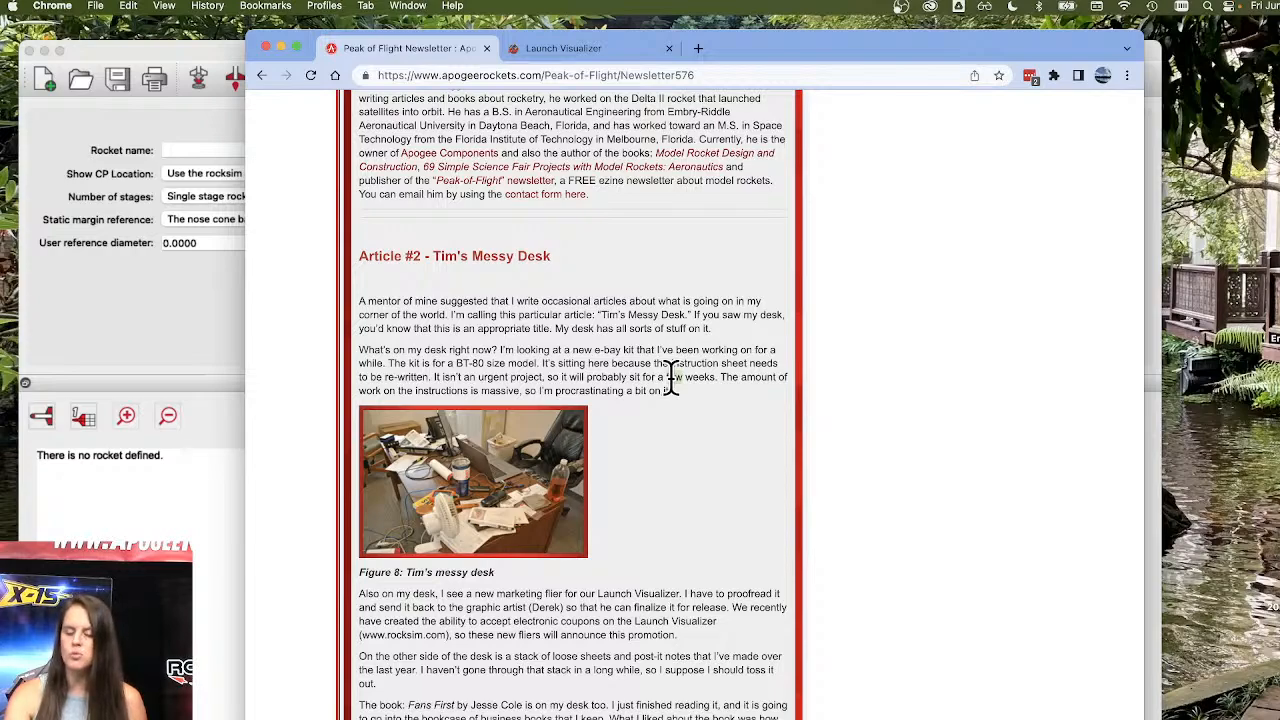
View the messy desk photo full-size in its own tab, then close that tab.
{"action": "left_click", "coordinate": [478, 470]}
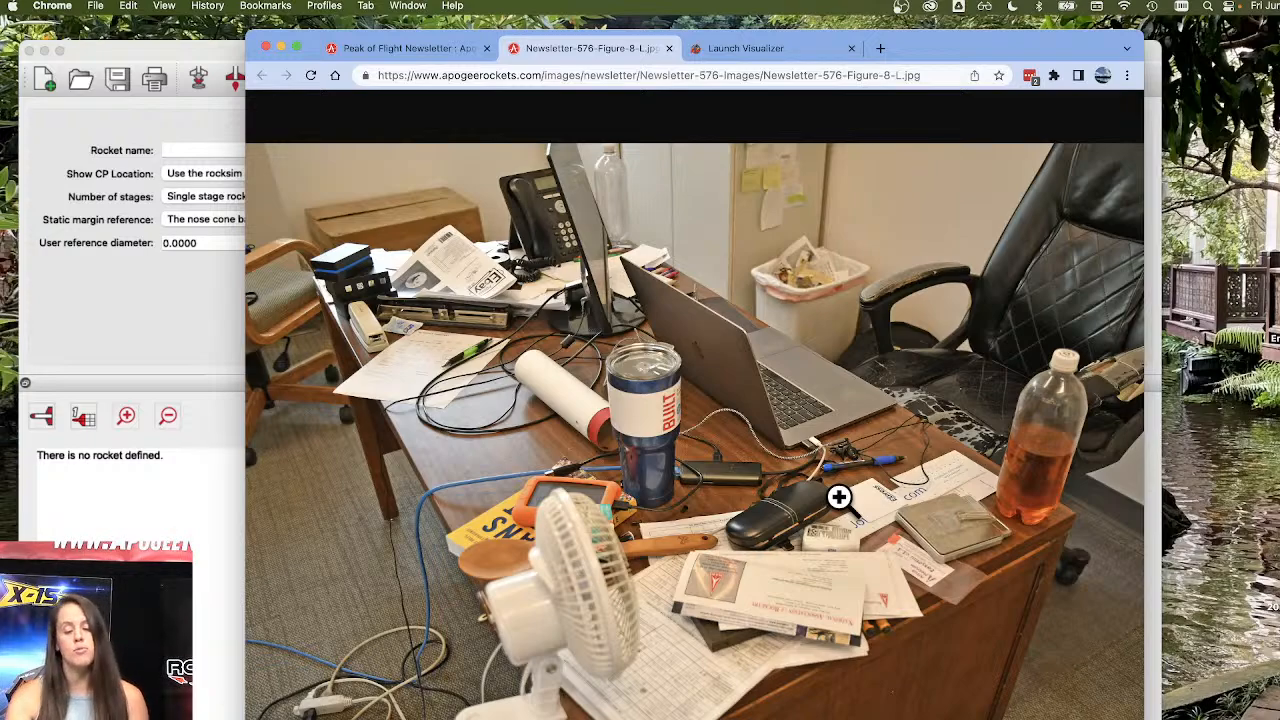
{"action": "left_click", "coordinate": [667, 48]}
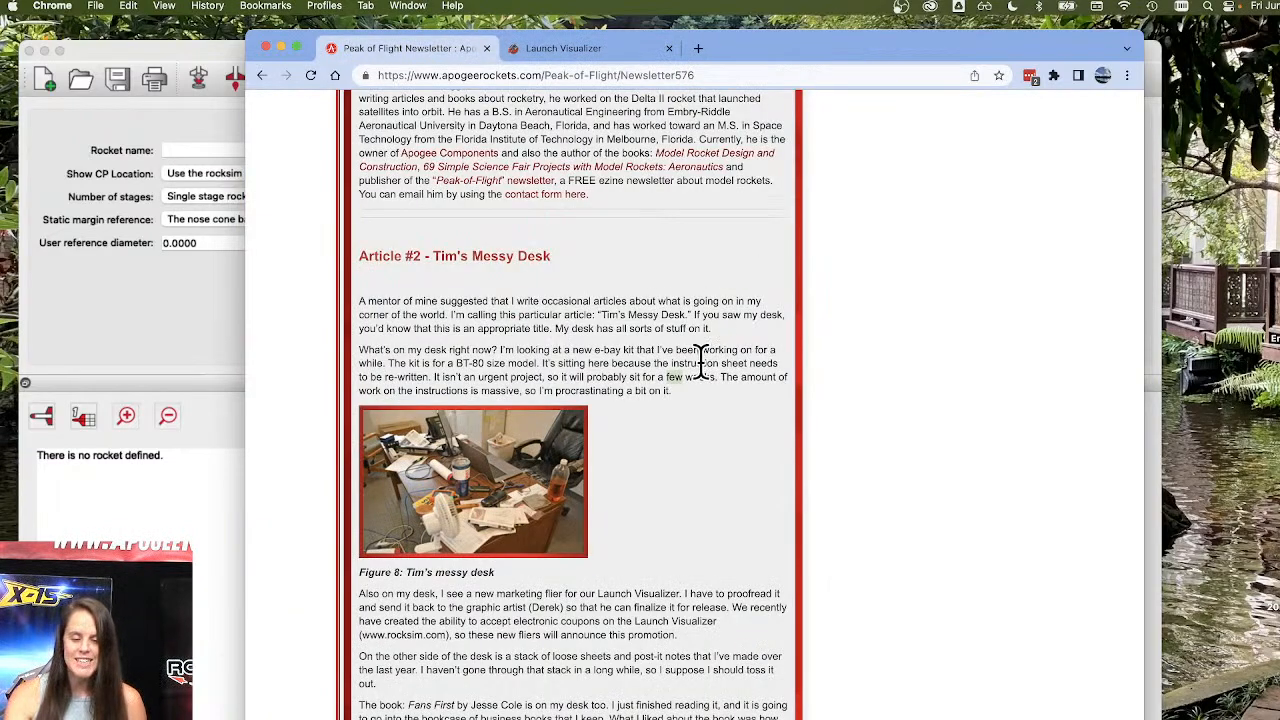
Open the full Peak of Flight newsletter archive from the How-To & Guides menu and browse past issues.
{"action": "scroll", "coordinate": [467, 190], "scroll_direction": "up", "scroll_amount": 20}
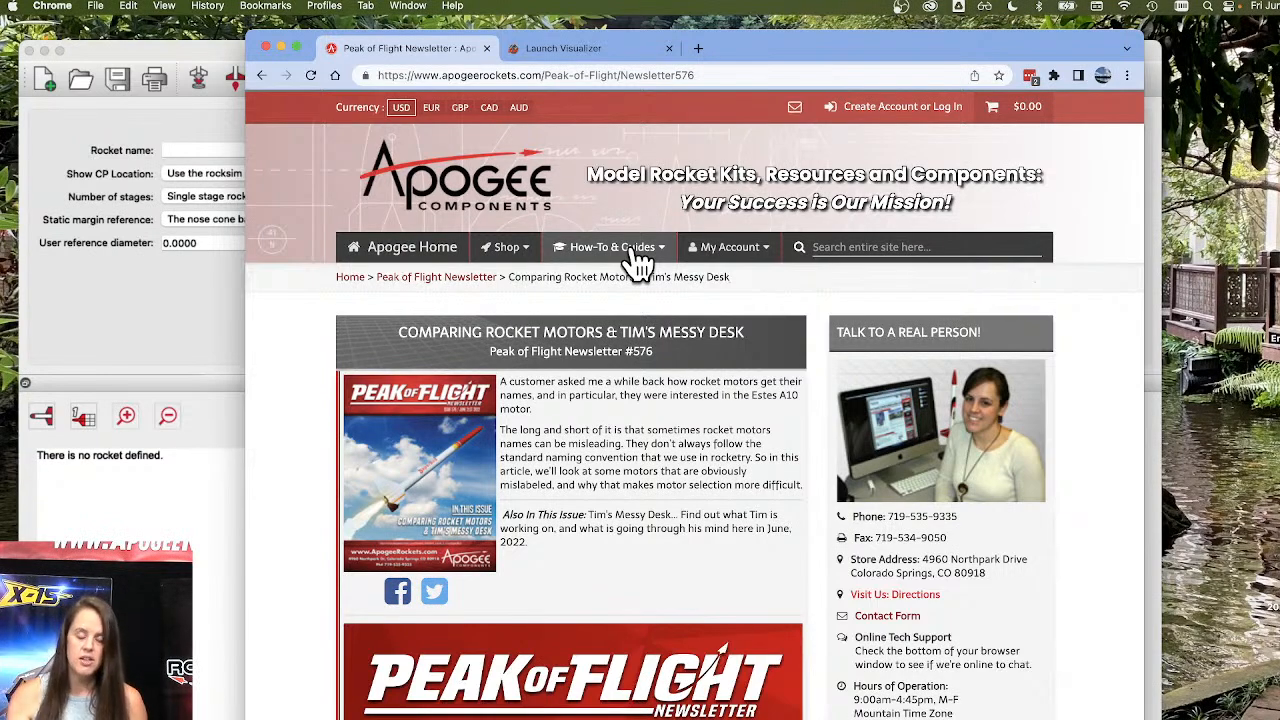
{"action": "left_click", "coordinate": [583, 254]}
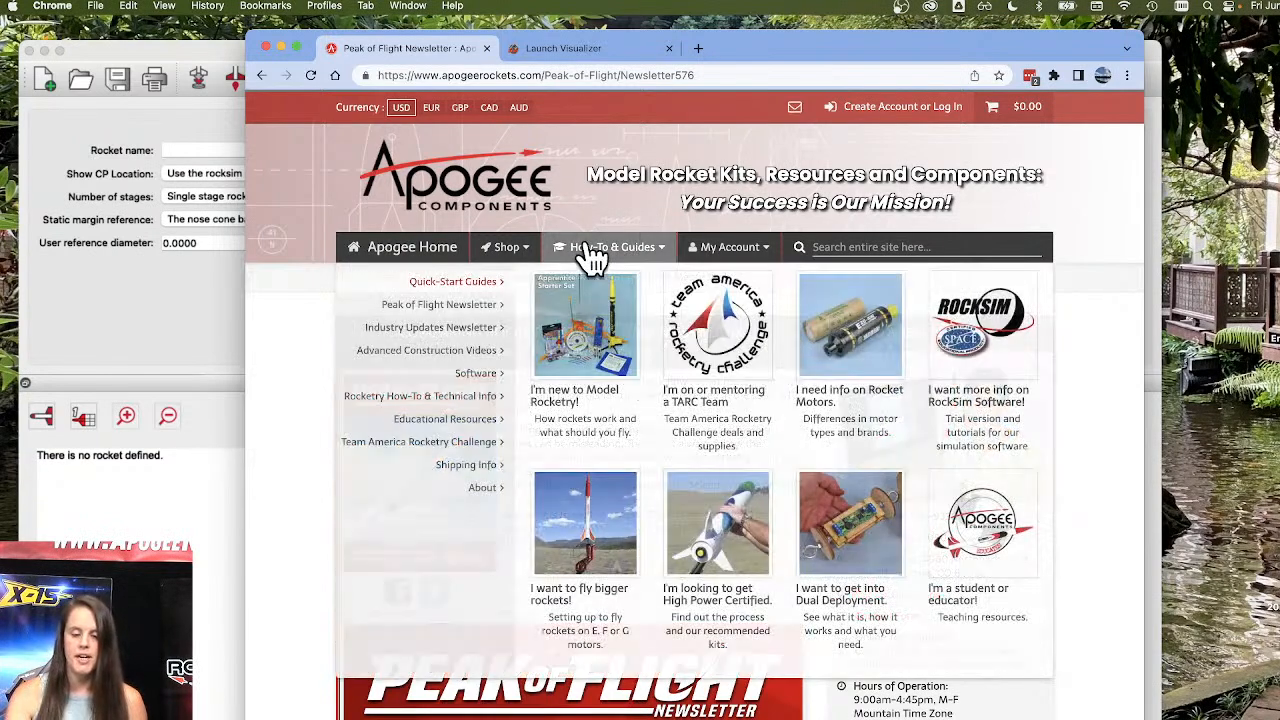
{"action": "mouse_move", "coordinate": [441, 314]}
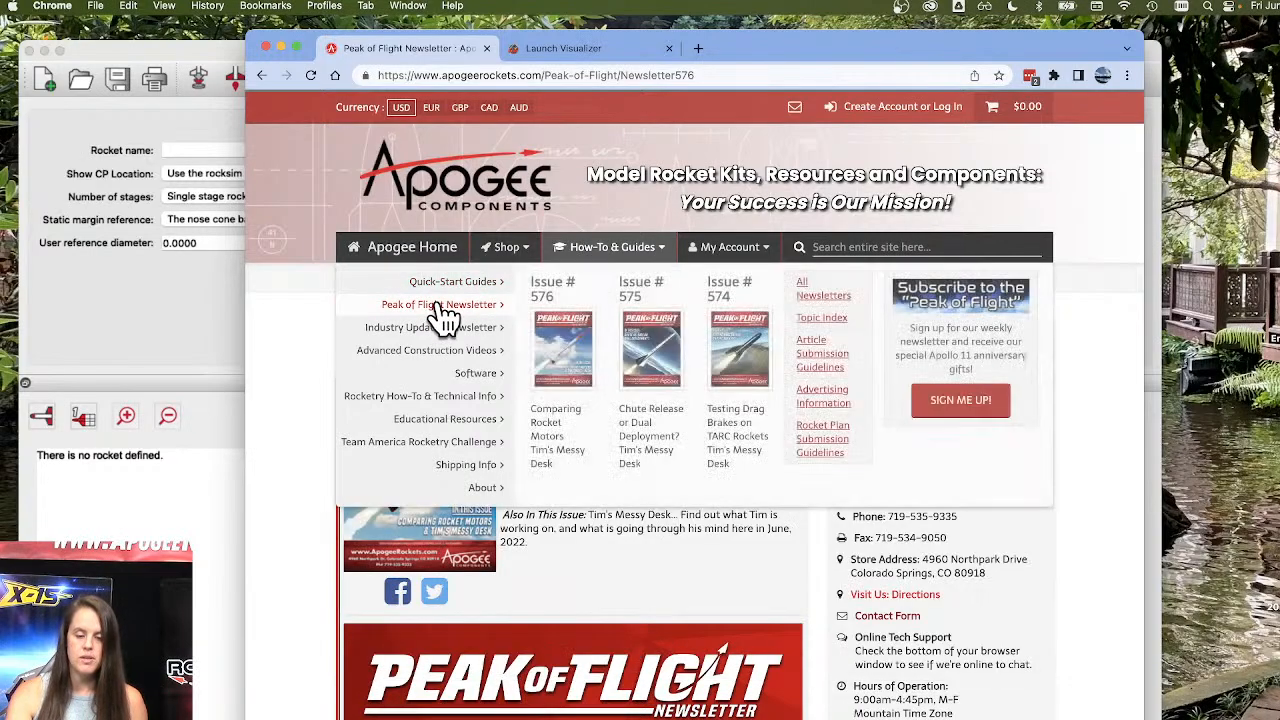
{"action": "left_click", "coordinate": [818, 296]}
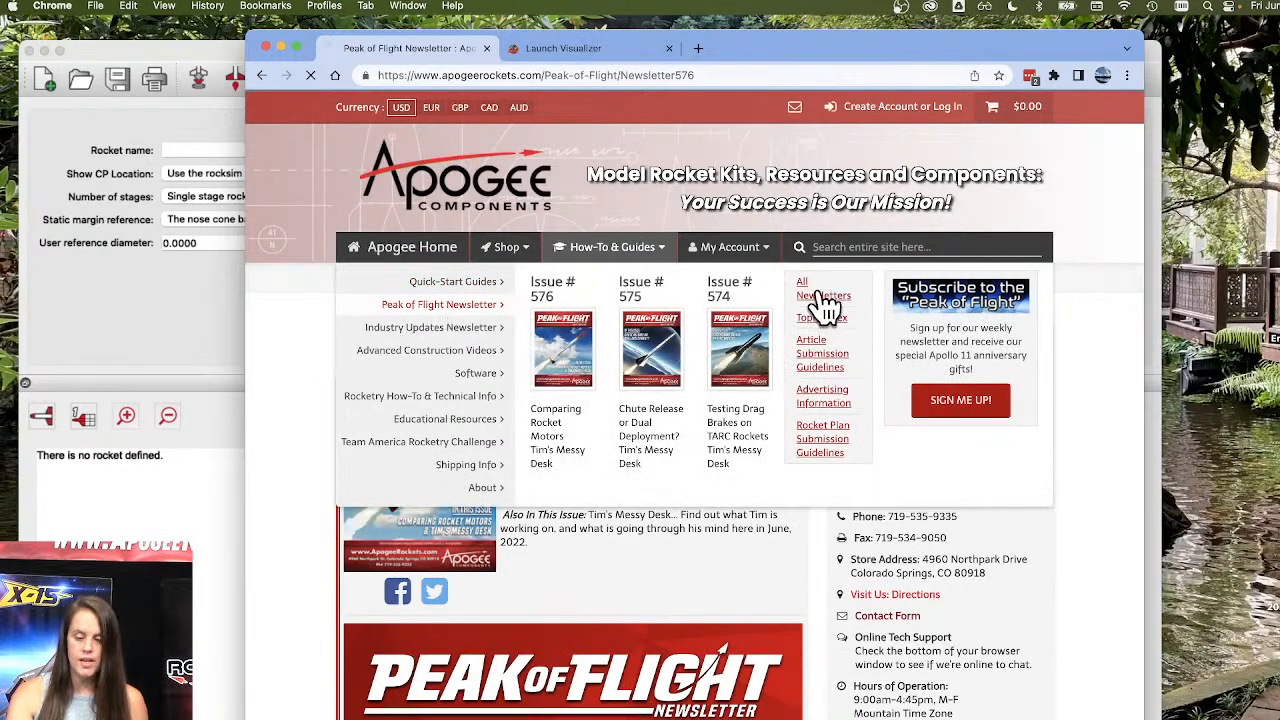
{"action": "scroll", "coordinate": [634, 406], "scroll_direction": "down", "scroll_amount": 20}
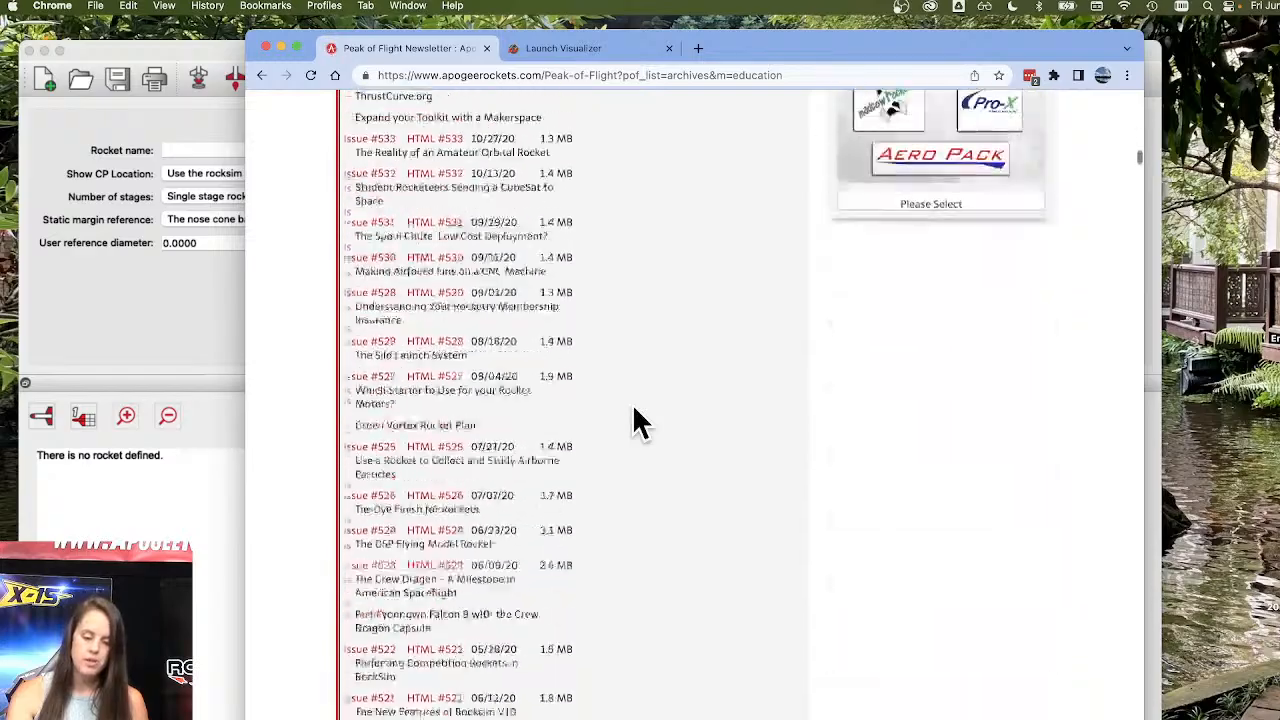
{"action": "scroll", "coordinate": [634, 410], "scroll_direction": "up", "scroll_amount": 15}
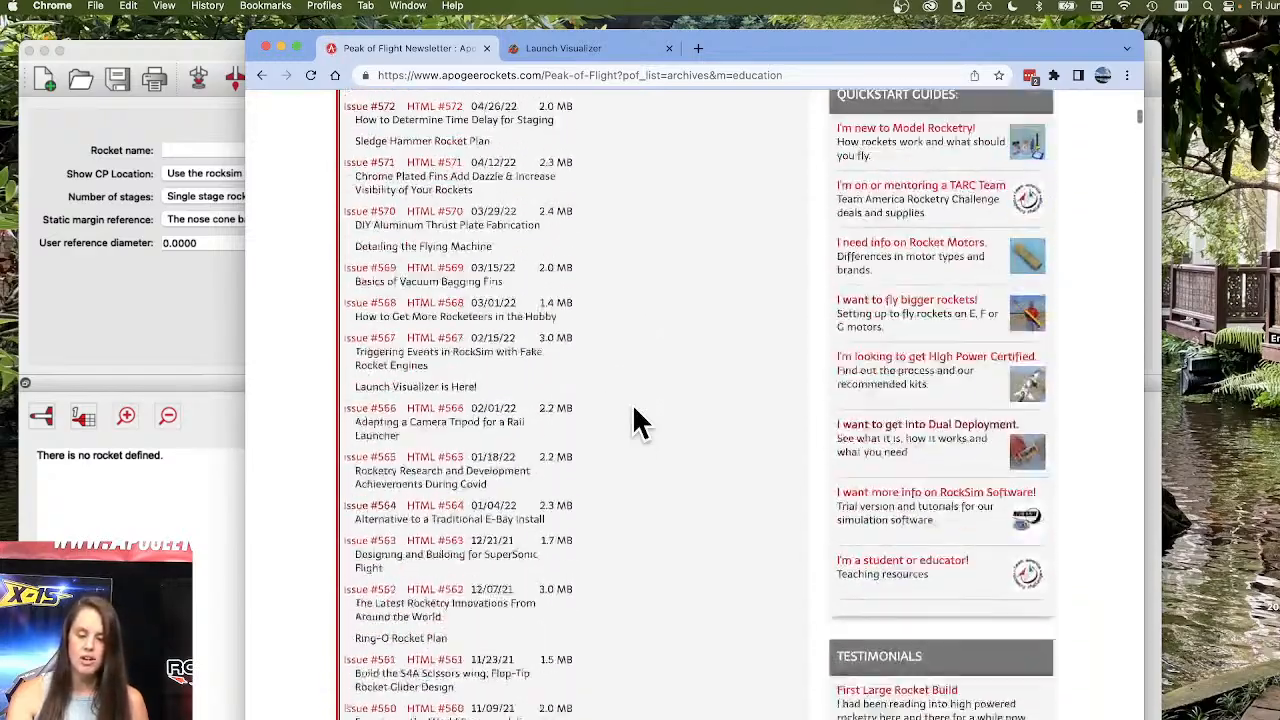
{"action": "scroll", "coordinate": [640, 422], "scroll_direction": "up", "scroll_amount": 10}
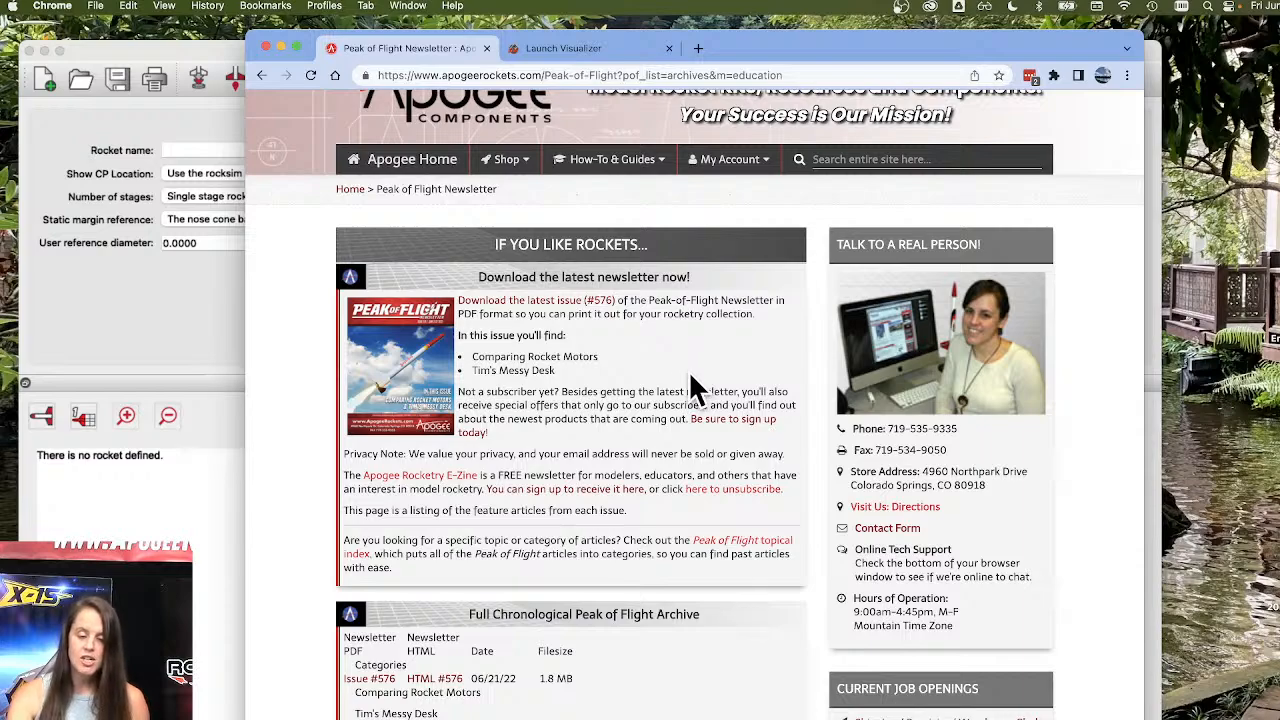
{"action": "scroll", "coordinate": [655, 370], "scroll_direction": "up", "scroll_amount": 2}
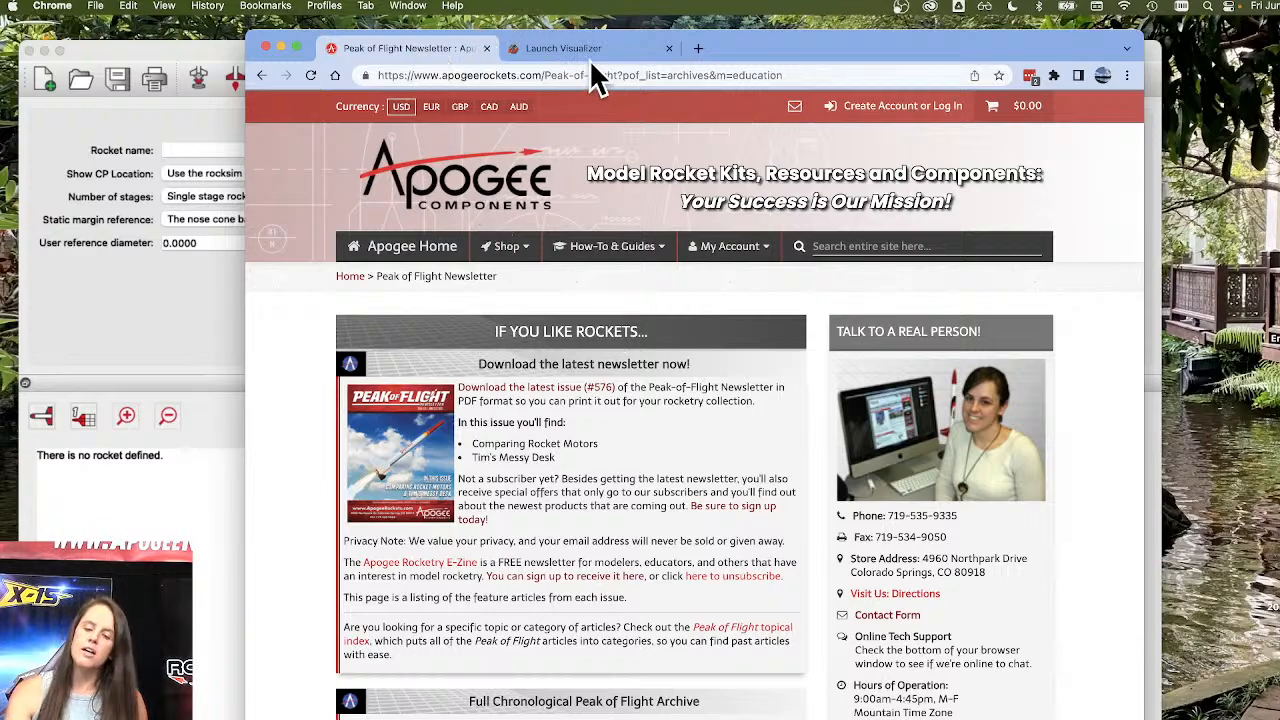
Switch to RockSim and browse the open-file dialog to the Designs folder inside Applications > RockSim_10.4.0f4.
{"action": "left_click", "coordinate": [280, 46]}
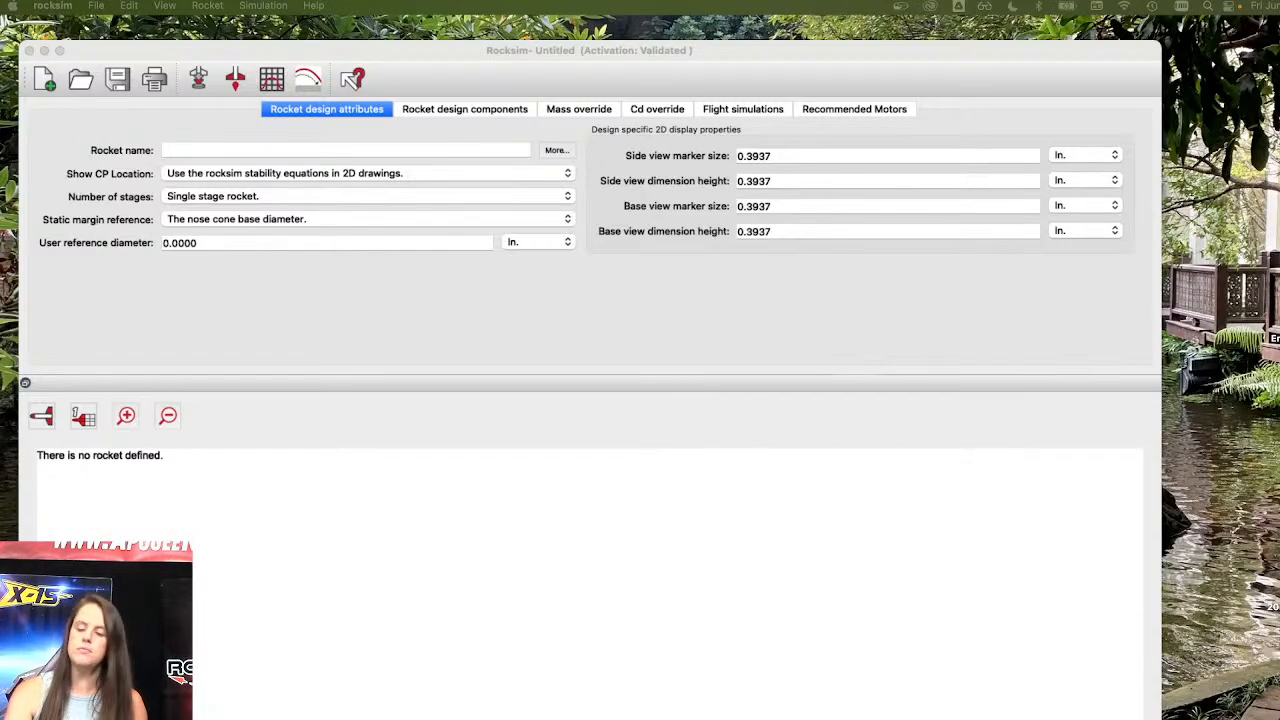
{"action": "left_click", "coordinate": [420, 336]}
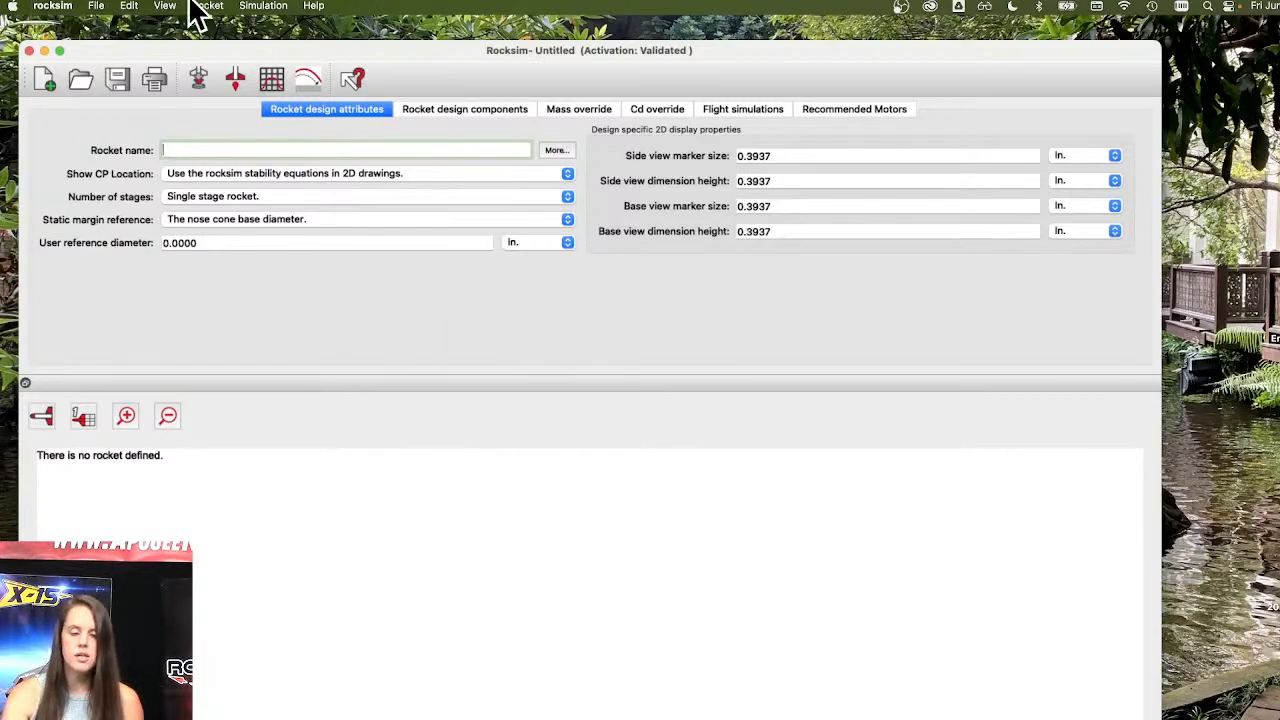
{"action": "left_click", "coordinate": [82, 78]}
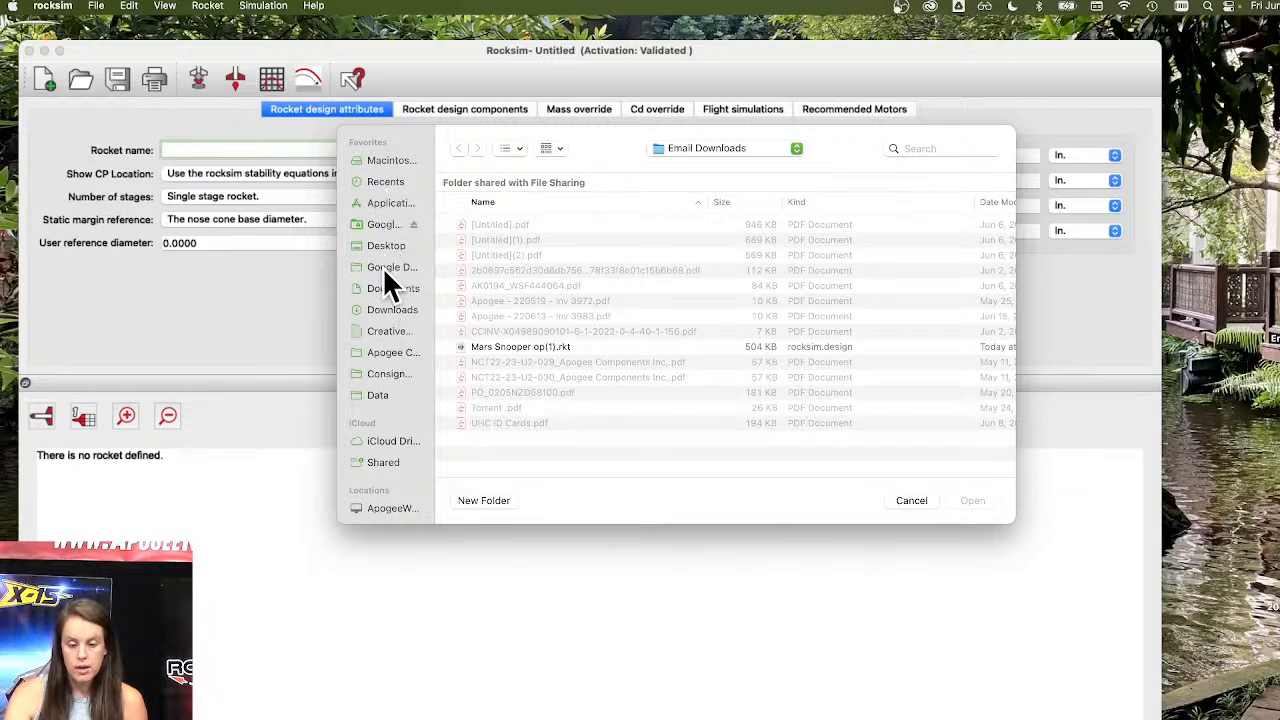
{"action": "left_click", "coordinate": [390, 203]}
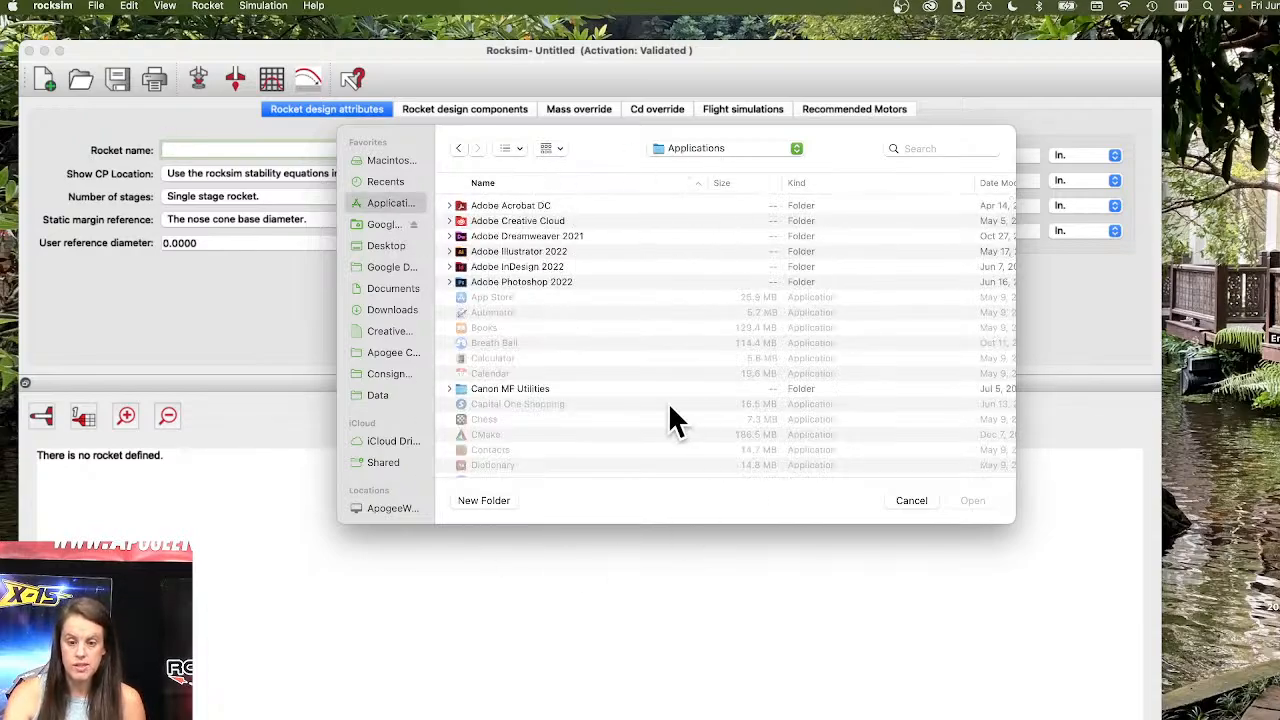
{"action": "scroll", "coordinate": [600, 360], "scroll_direction": "down", "scroll_amount": 5}
{"action": "scroll", "coordinate": [587, 366], "scroll_direction": "down", "scroll_amount": 10}
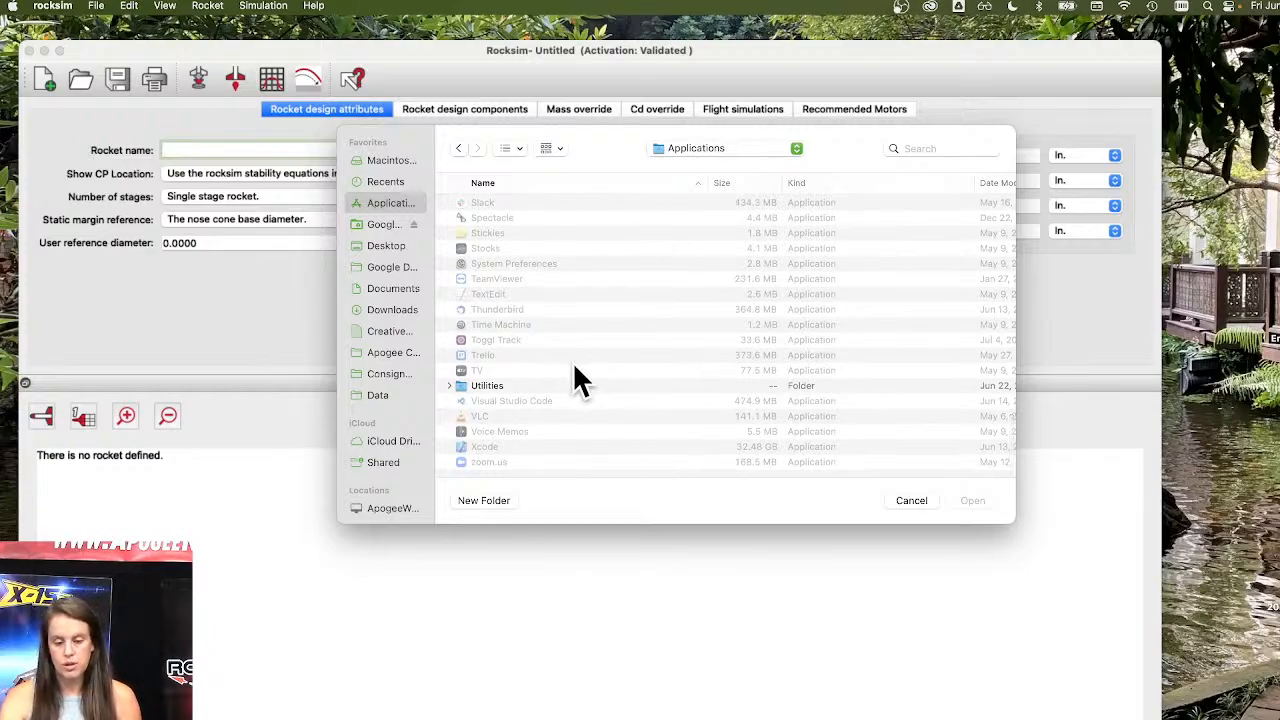
{"action": "scroll", "coordinate": [575, 370], "scroll_direction": "up", "scroll_amount": 4}
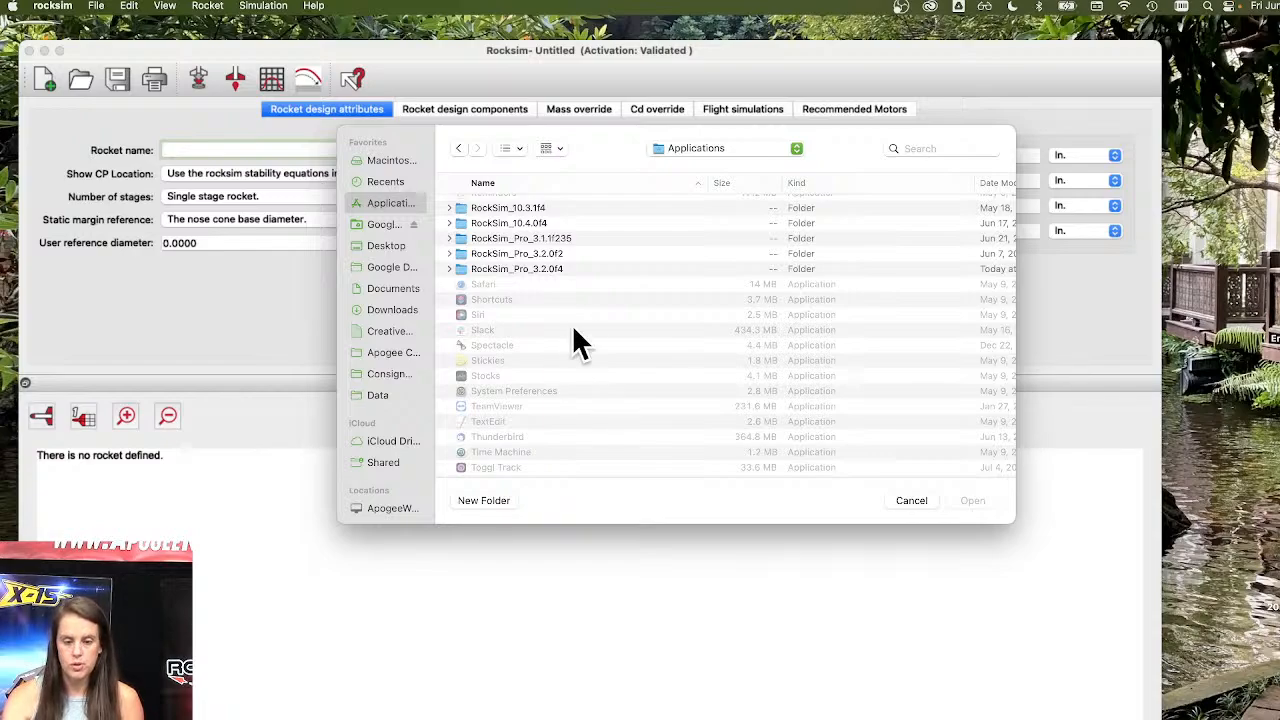
{"action": "scroll", "coordinate": [530, 230], "scroll_direction": "up", "scroll_amount": 2}
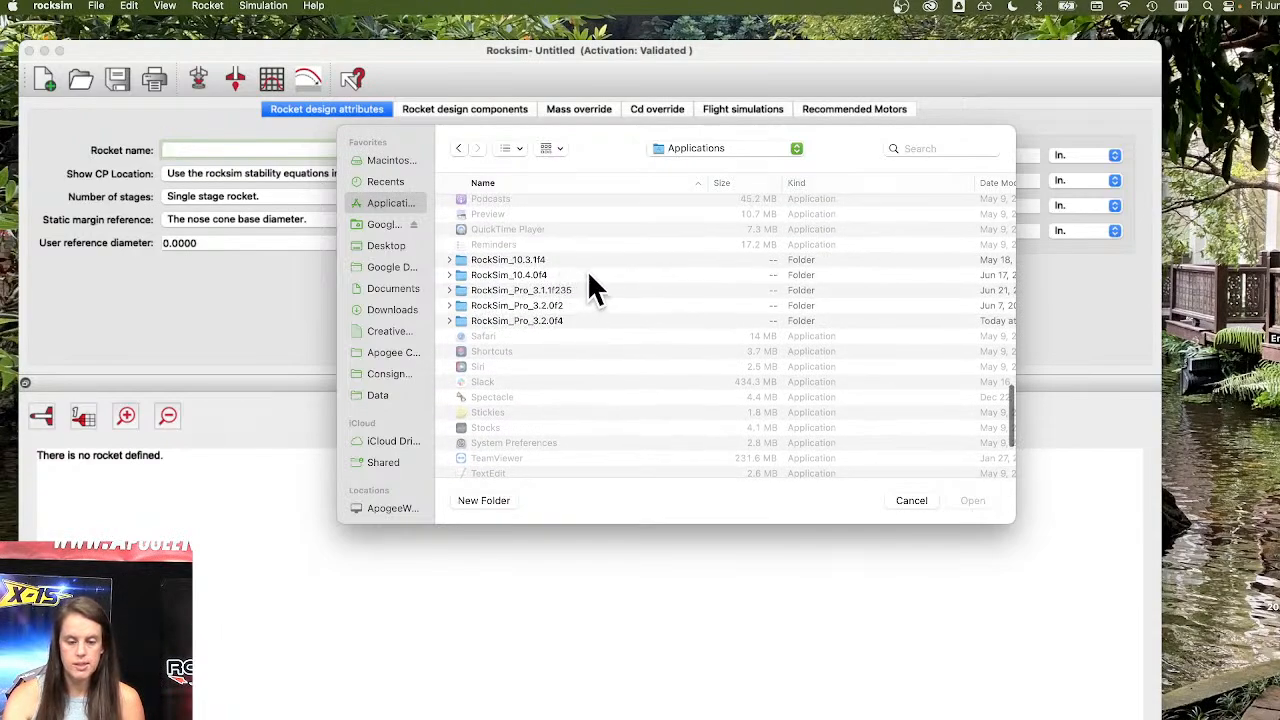
{"action": "left_click", "coordinate": [590, 276]}
{"action": "double_click", "coordinate": [590, 276]}
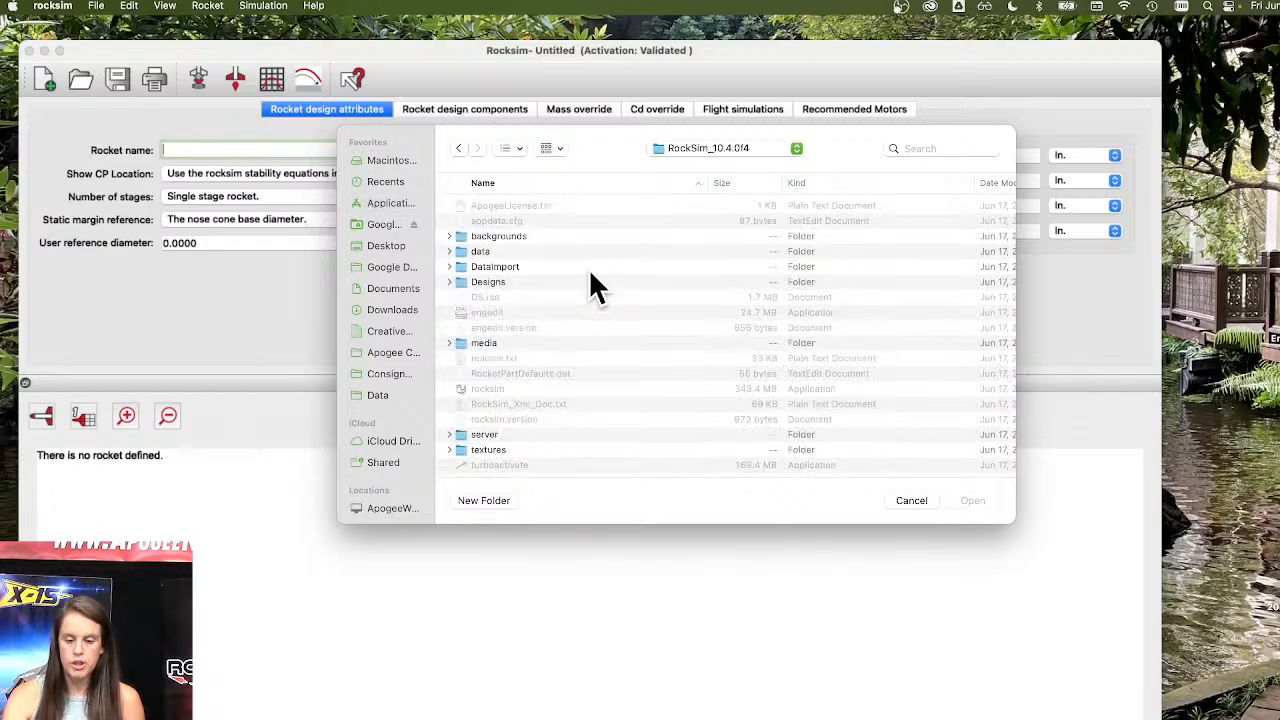
{"action": "left_click", "coordinate": [510, 284]}
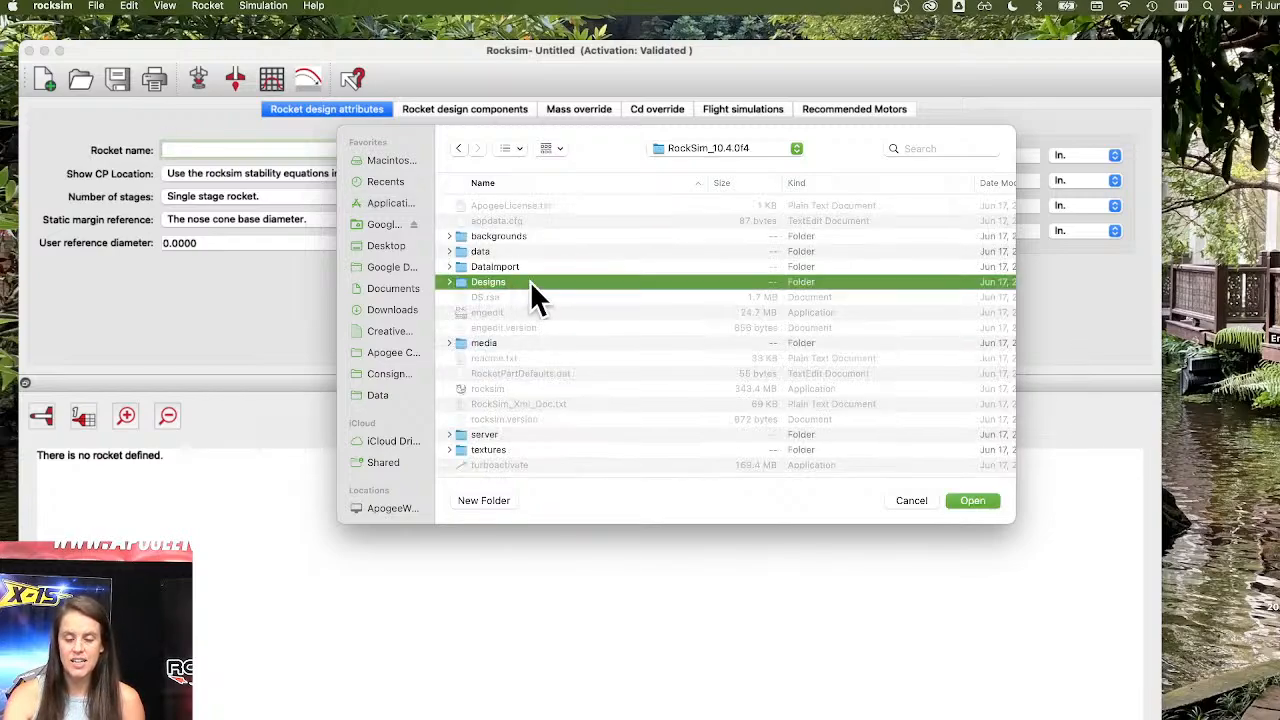
{"action": "double_click", "coordinate": [530, 282]}
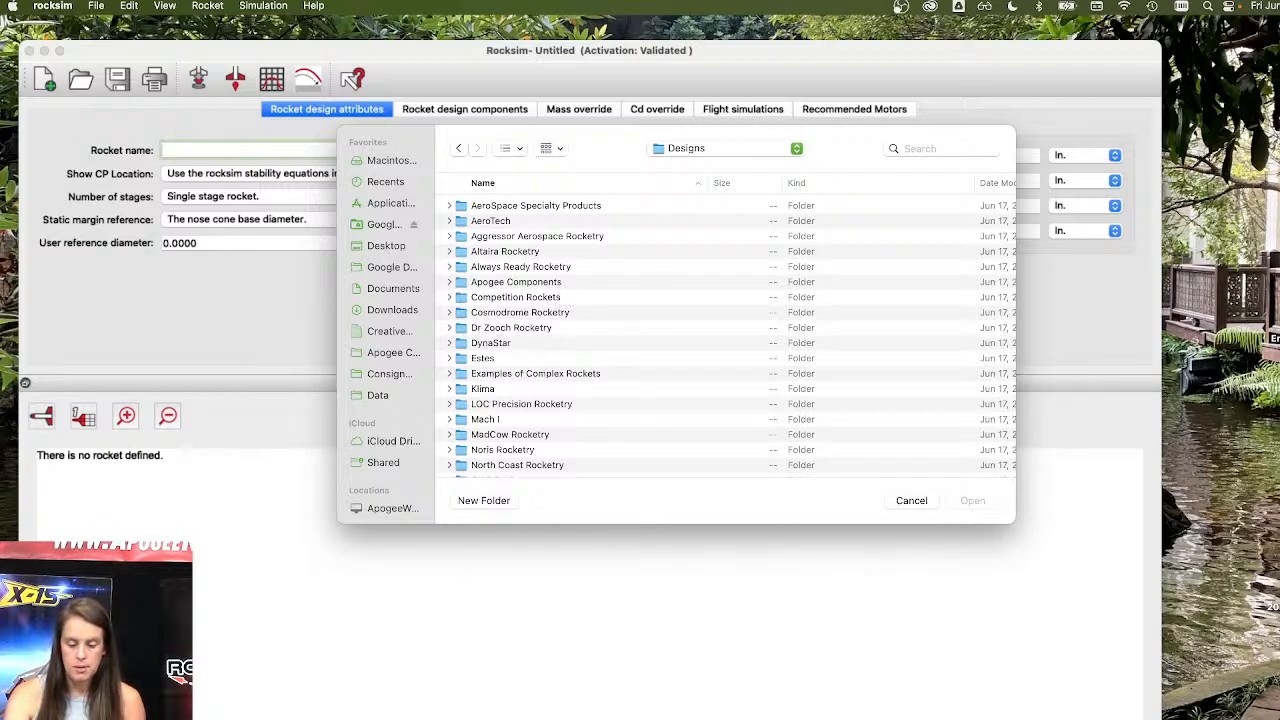
Return to the browser, search the Apogee site for avion, and open the Avion kit product page.
{"action": "left_click", "coordinate": [1240, 717]}
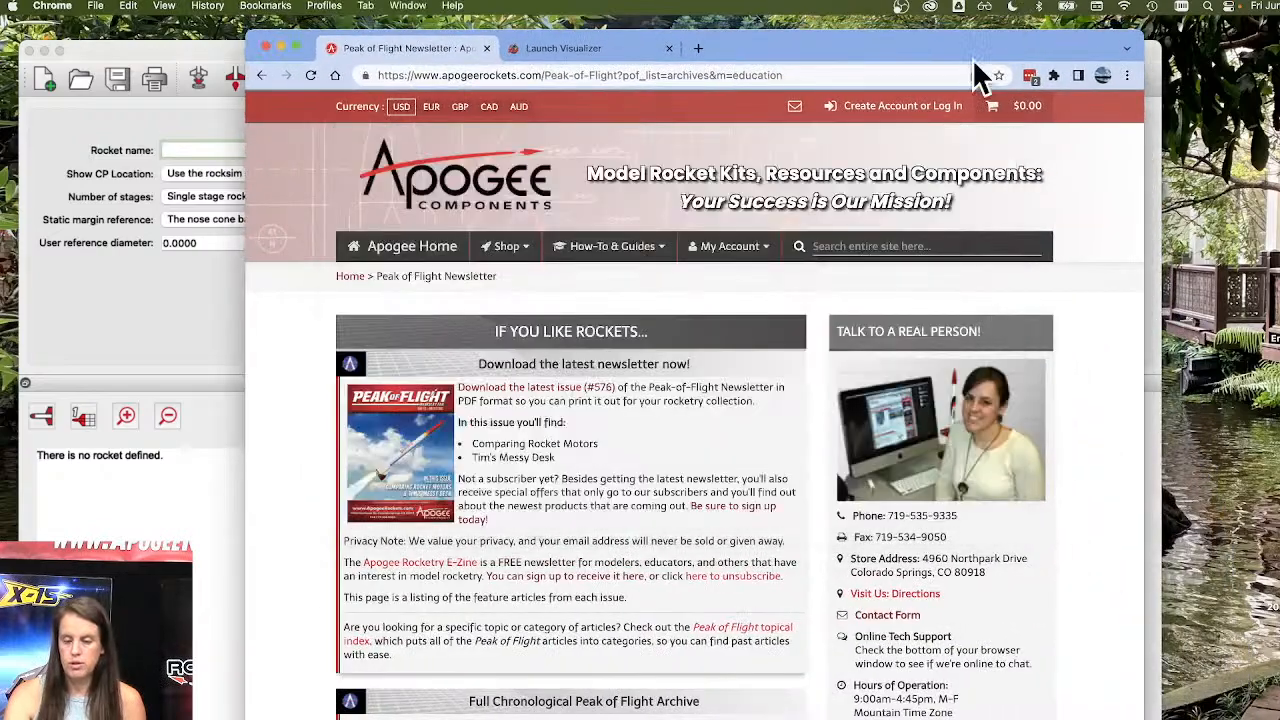
{"action": "left_click", "coordinate": [891, 258]}
{"action": "type", "text": "avion"}
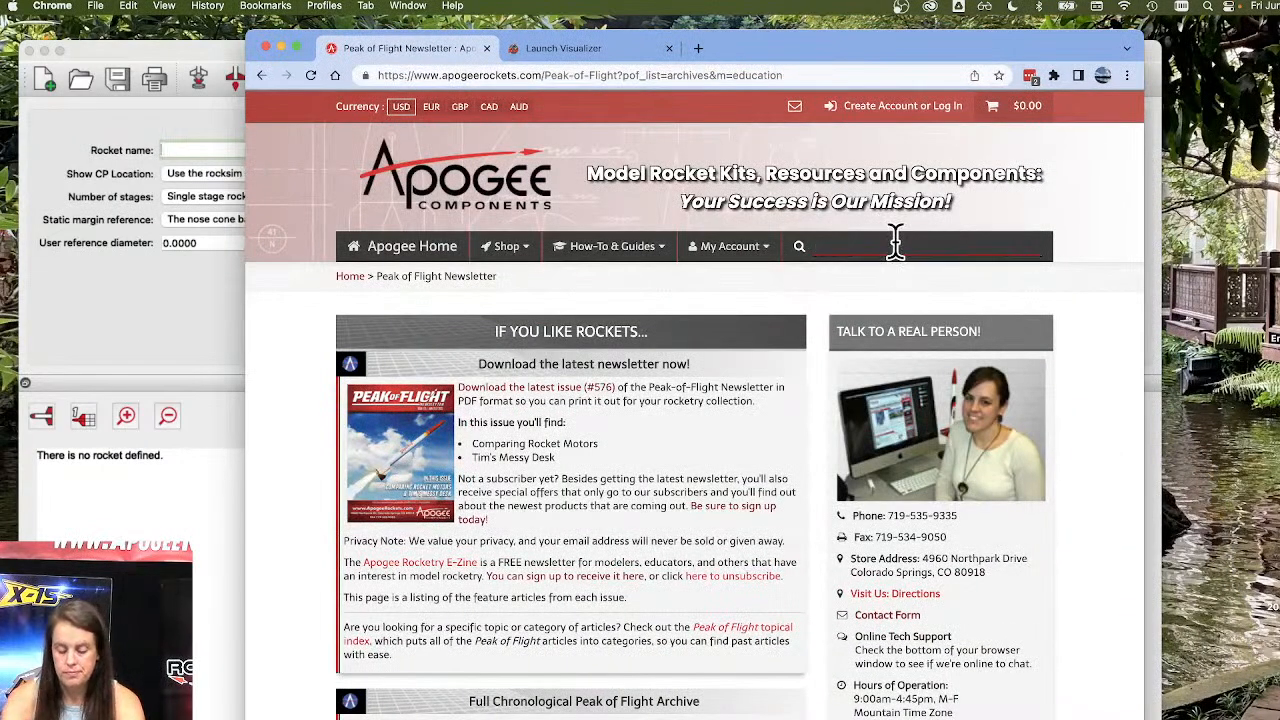
{"action": "key", "text": "Return"}
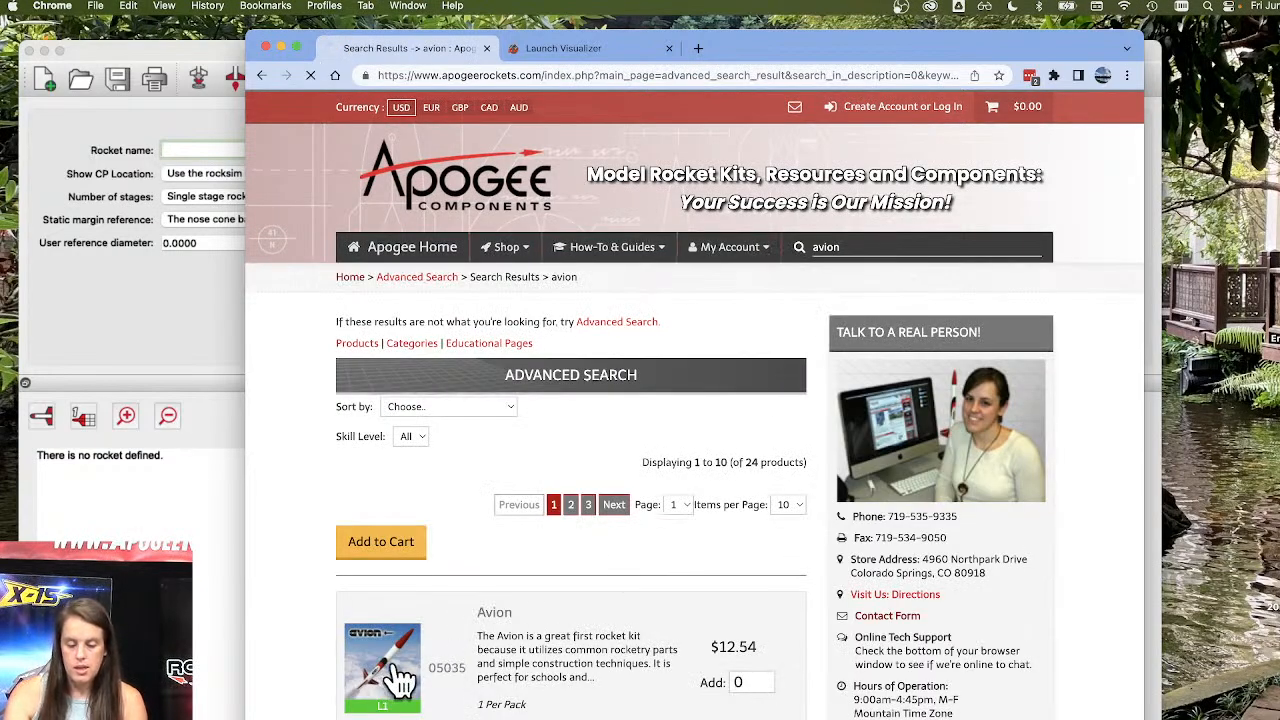
{"action": "left_click", "coordinate": [383, 668]}
{"action": "scroll", "coordinate": [586, 423], "scroll_direction": "down", "scroll_amount": 3}
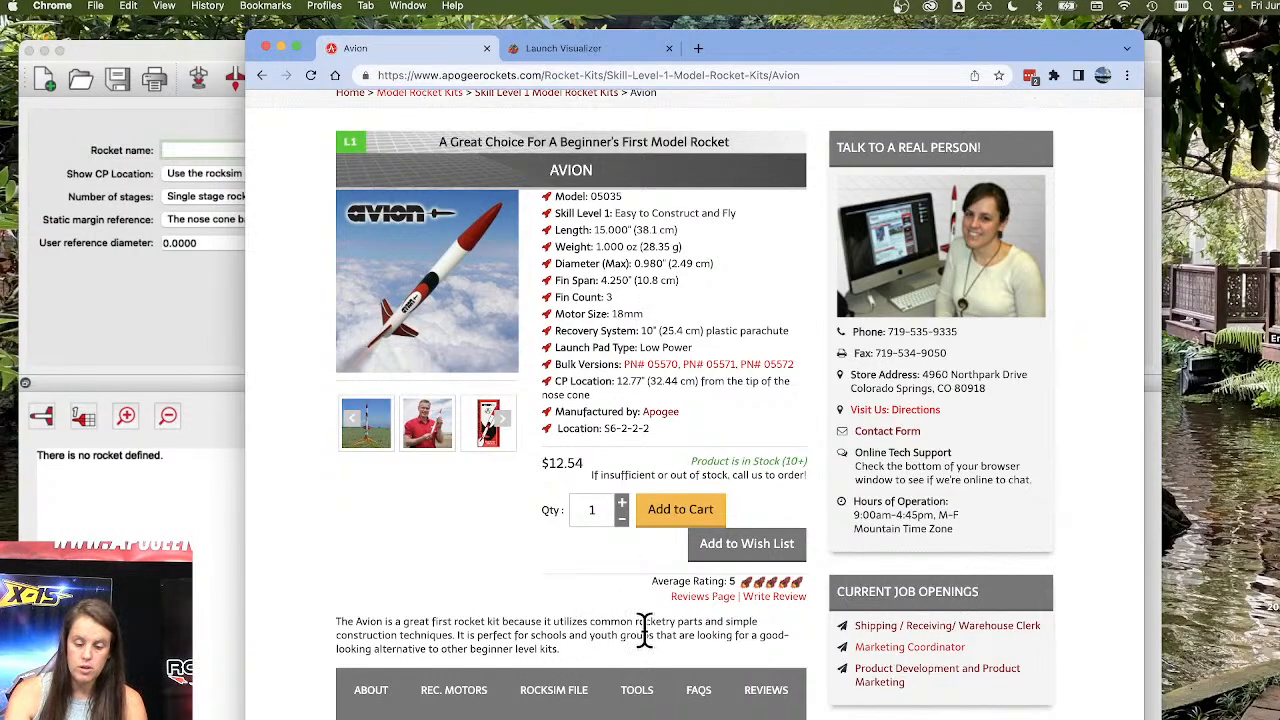
Open the RockSim File section of the Avion product page and look at the design file download link.
{"action": "scroll", "coordinate": [645, 628], "scroll_direction": "down", "scroll_amount": 3}
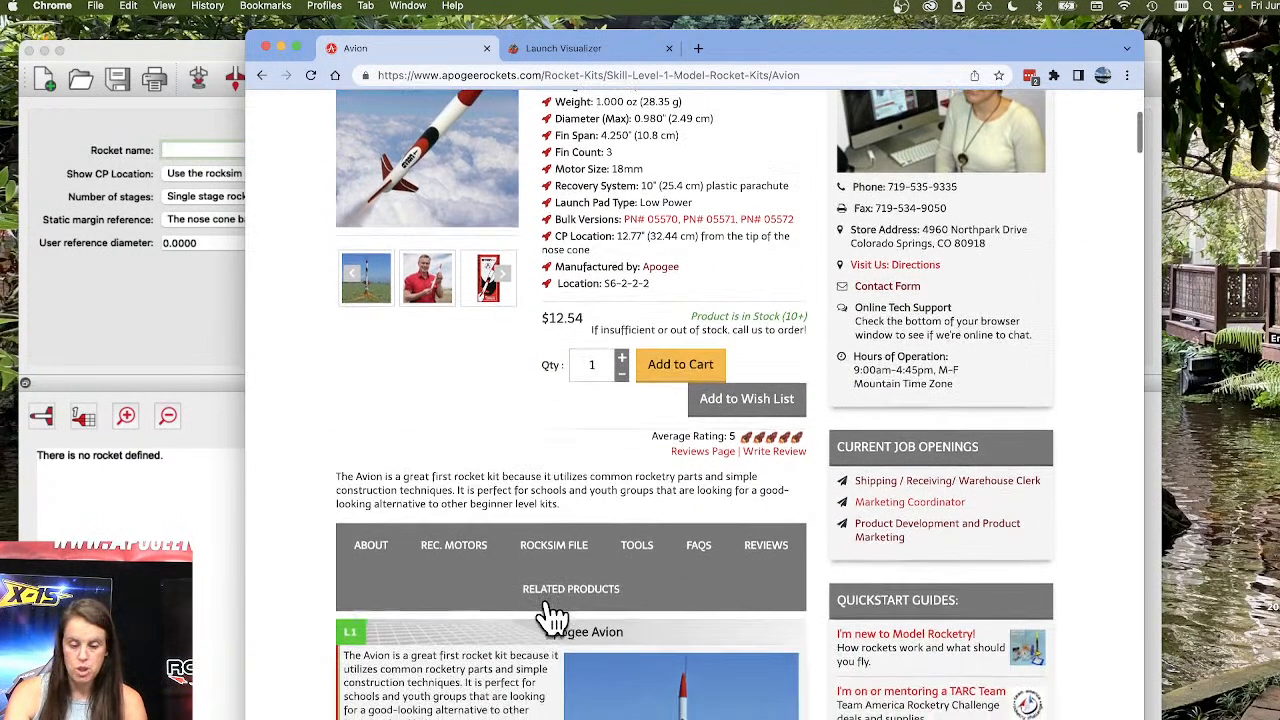
{"action": "left_click", "coordinate": [558, 546]}
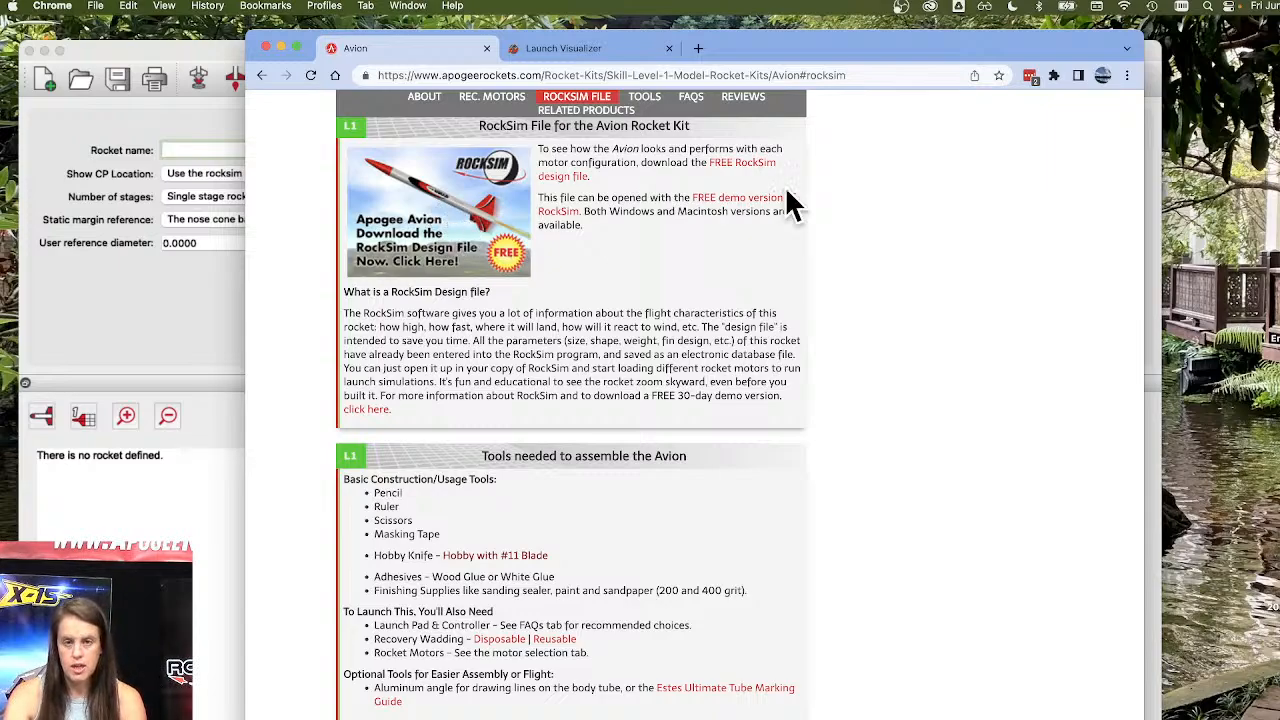
{"action": "right_click", "coordinate": [446, 196]}
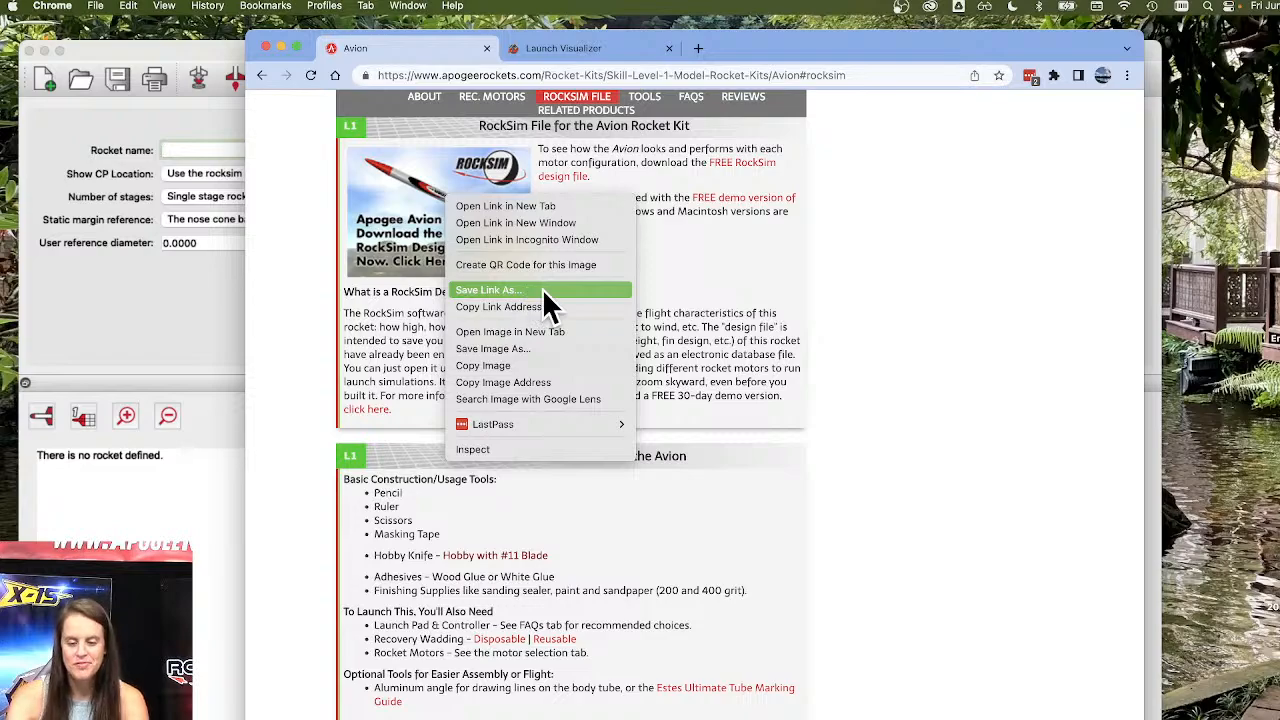
{"action": "left_click", "coordinate": [323, 337]}
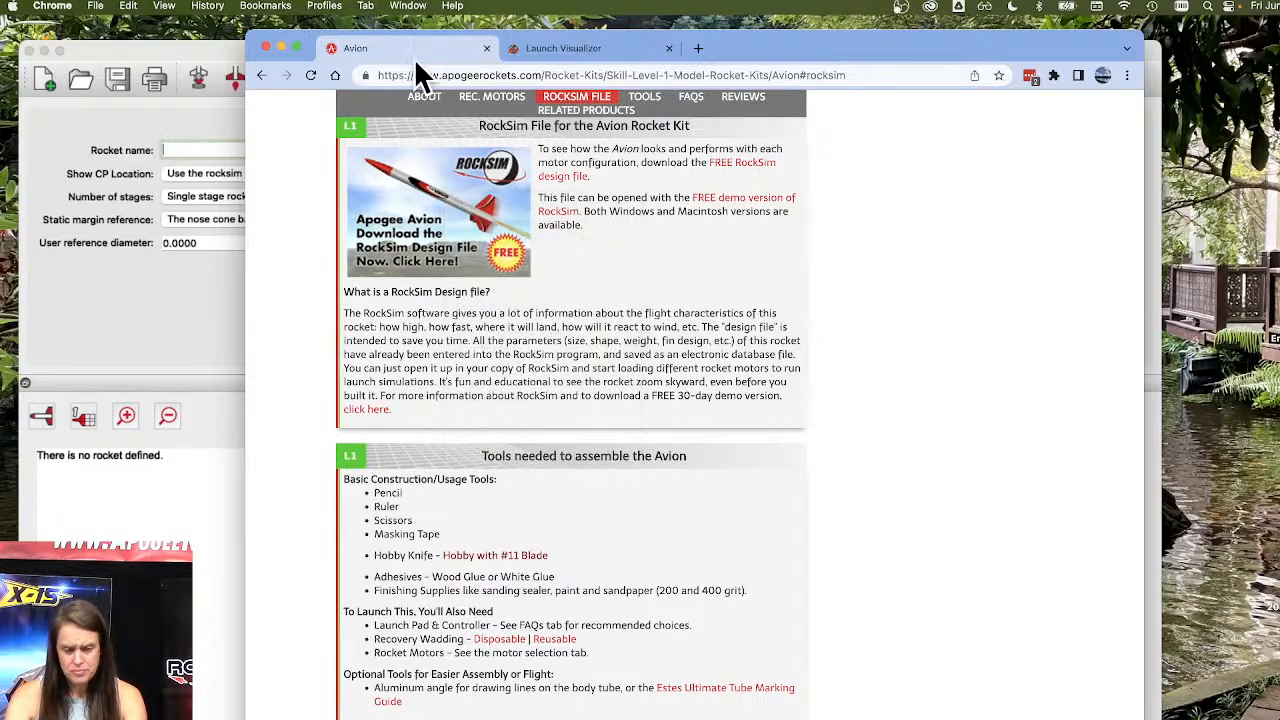
Switch to RockSim and open the Apogee_Aspire.rkt design from the Apogee Components designs folder.
{"action": "left_click", "coordinate": [282, 47]}
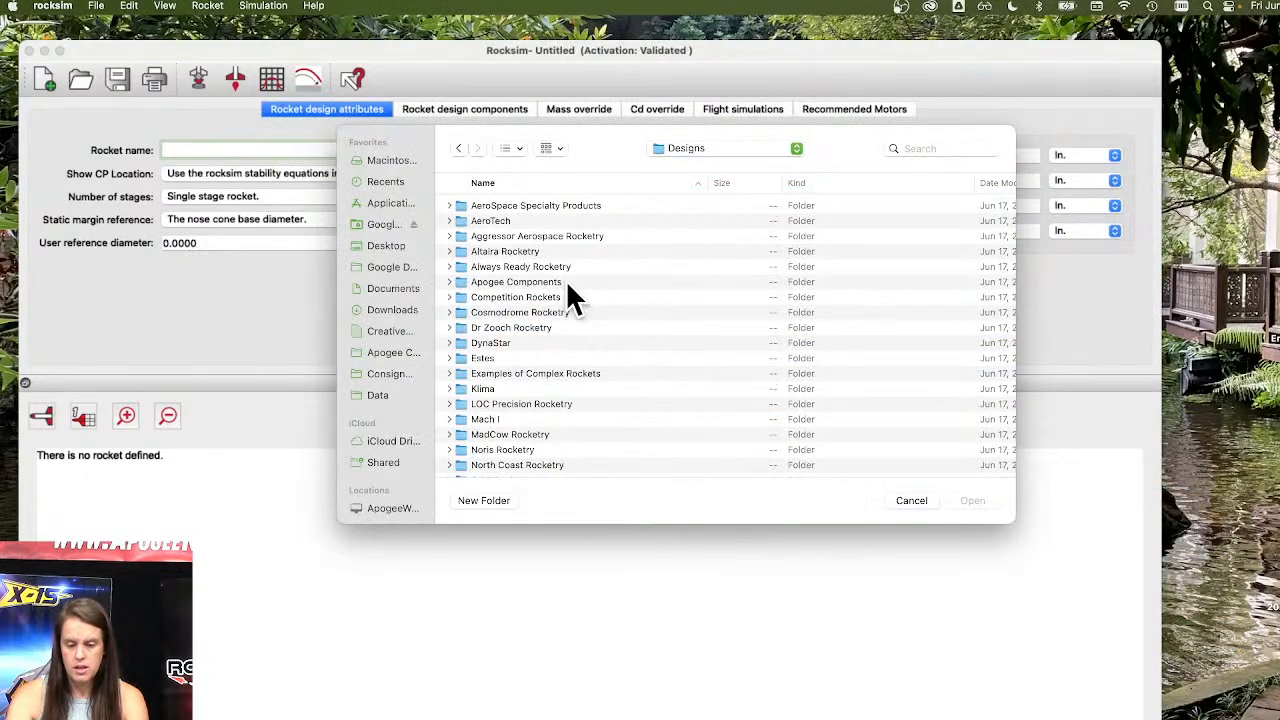
{"action": "left_click", "coordinate": [564, 281]}
{"action": "double_click", "coordinate": [595, 281]}
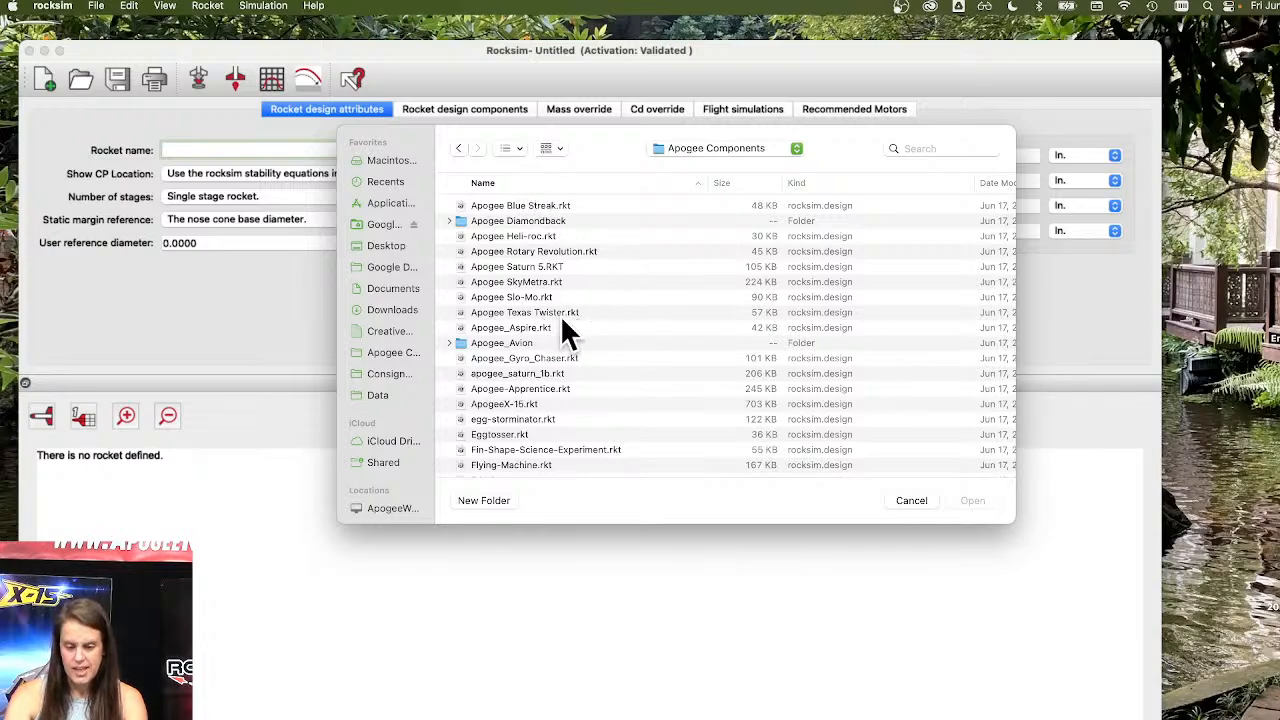
{"action": "double_click", "coordinate": [557, 340]}
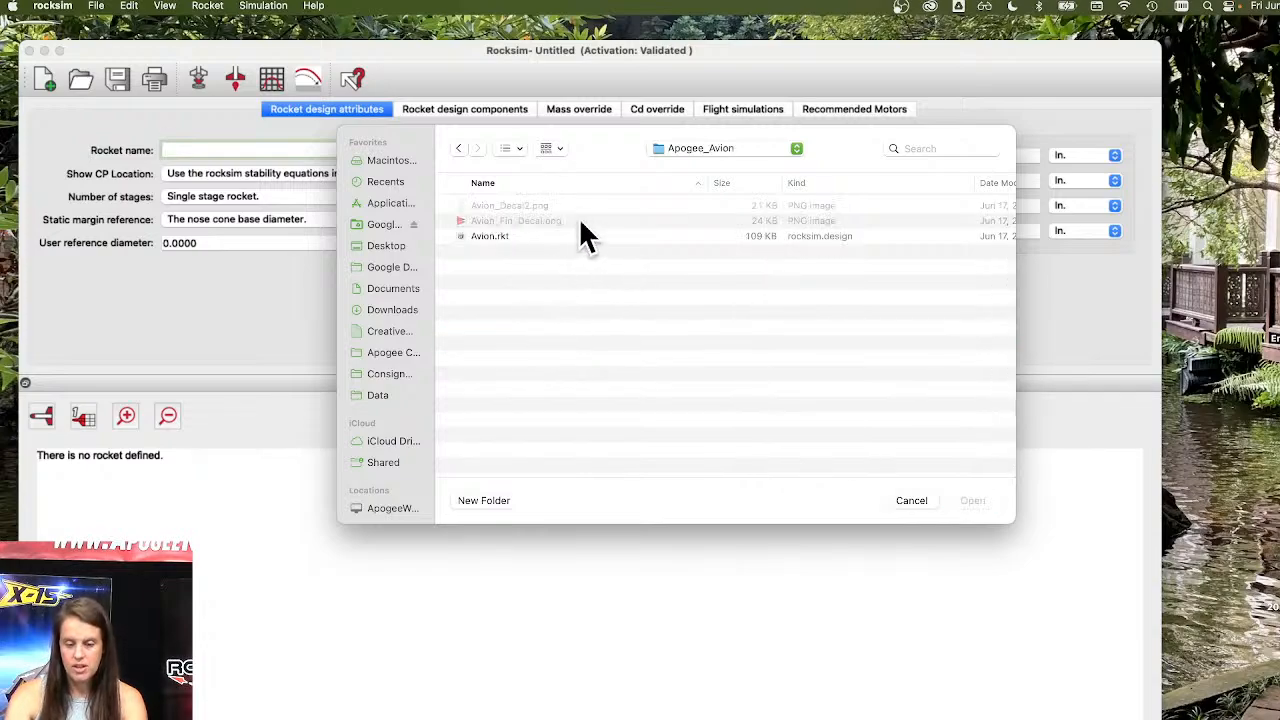
{"action": "left_click", "coordinate": [458, 148]}
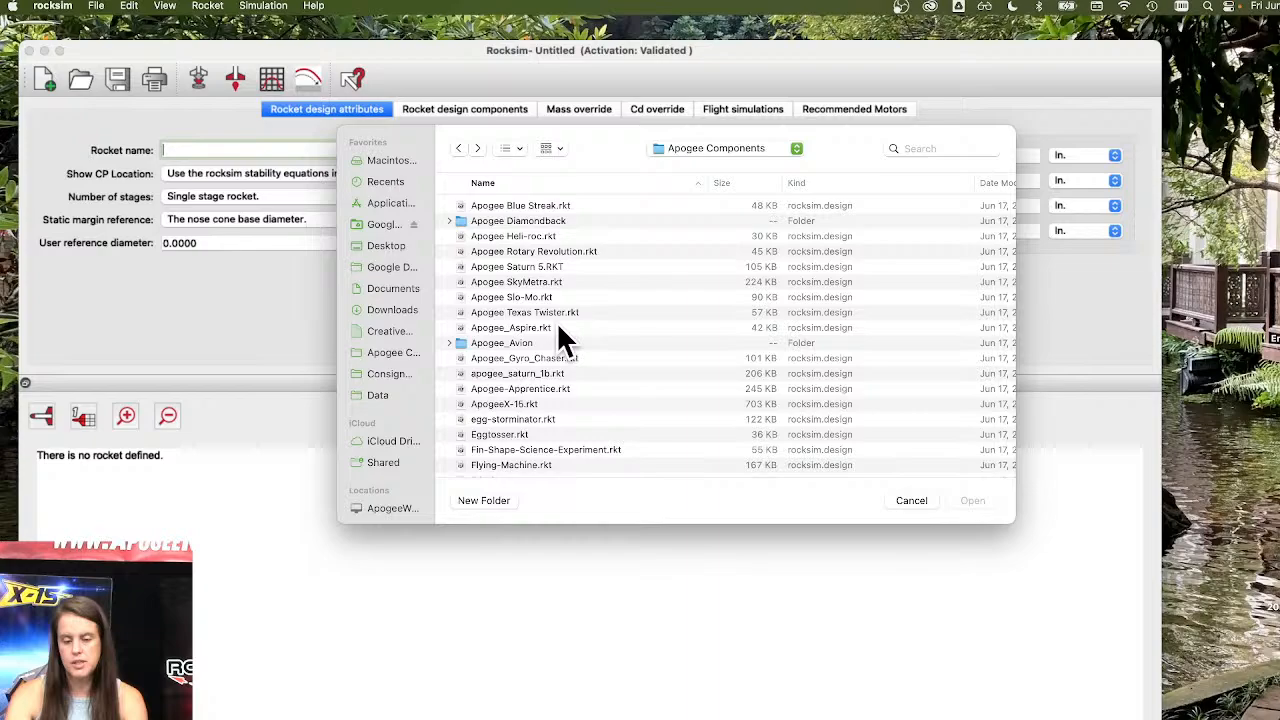
{"action": "left_click", "coordinate": [556, 268]}
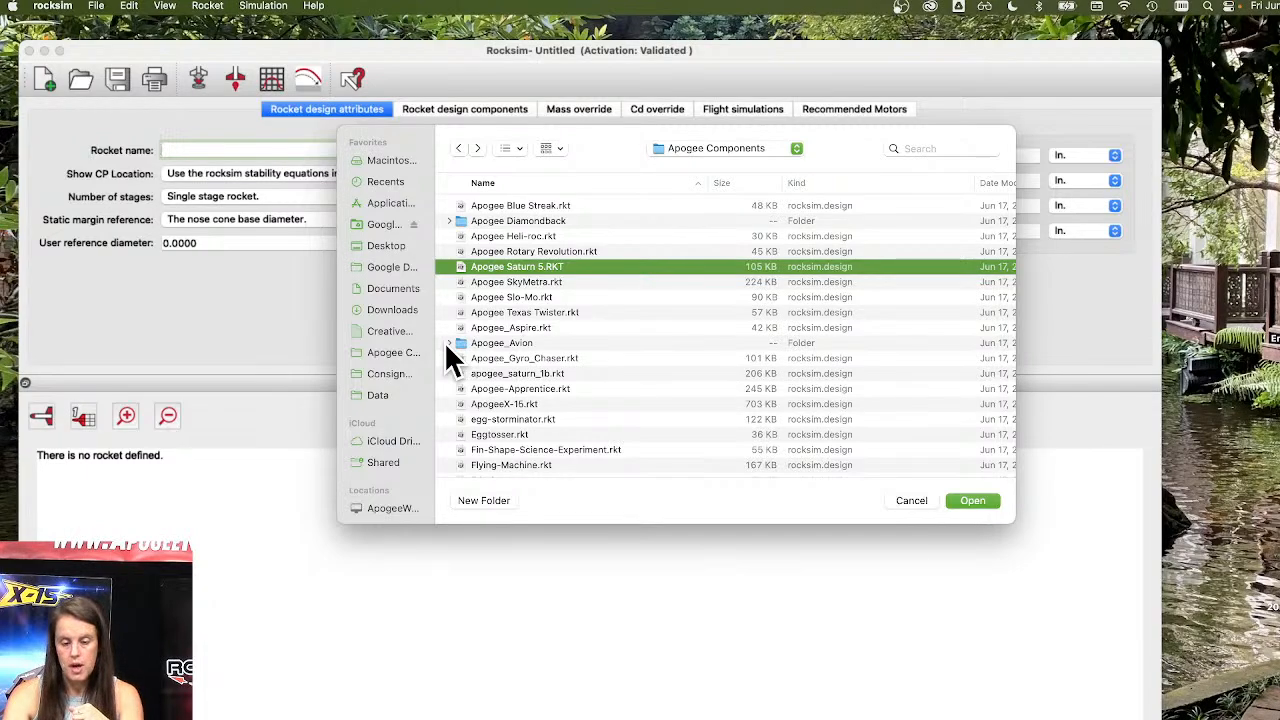
{"action": "left_click", "coordinate": [535, 329]}
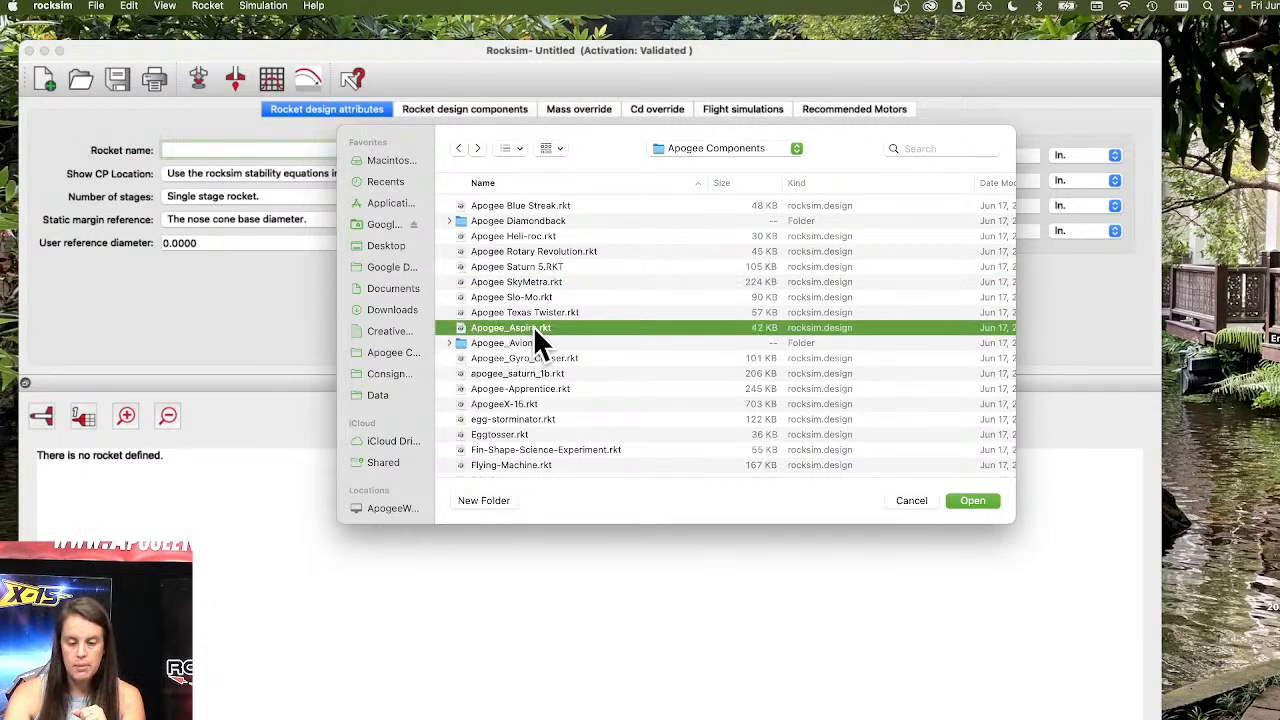
{"action": "left_click", "coordinate": [972, 500]}
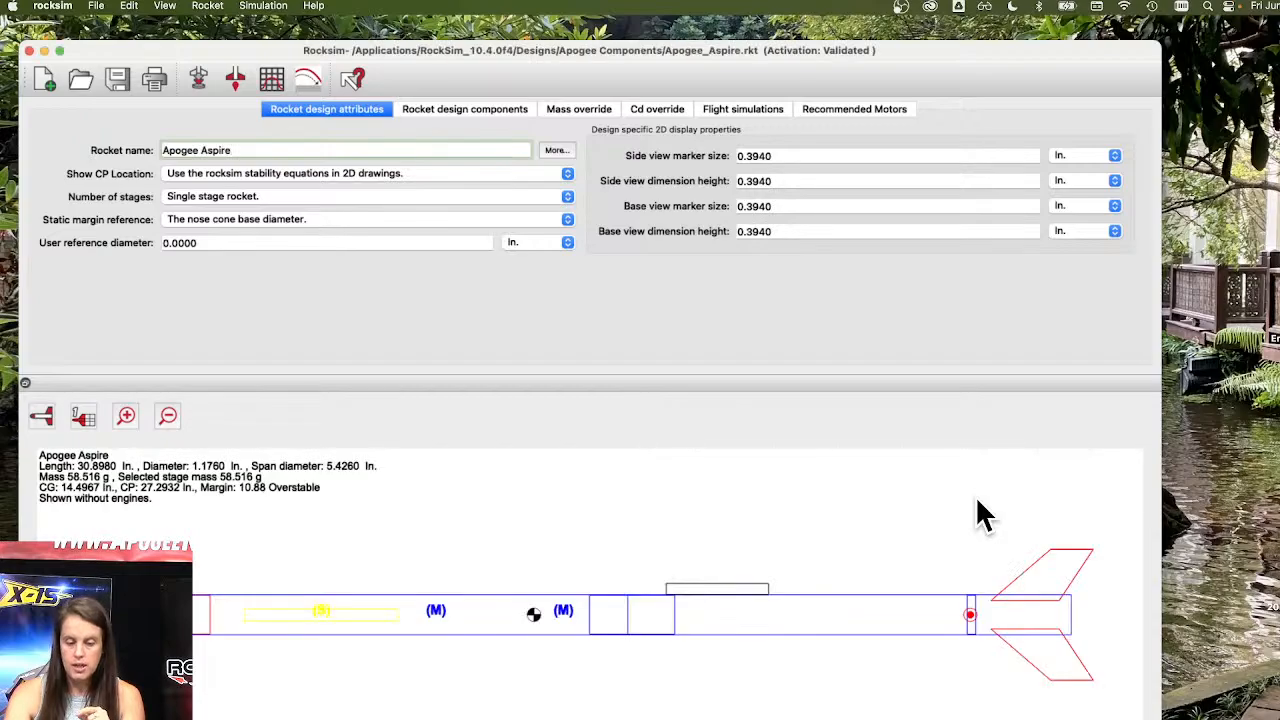
Switch the Aspire design to the 3D view and rotate the model.
{"action": "left_click", "coordinate": [47, 410]}
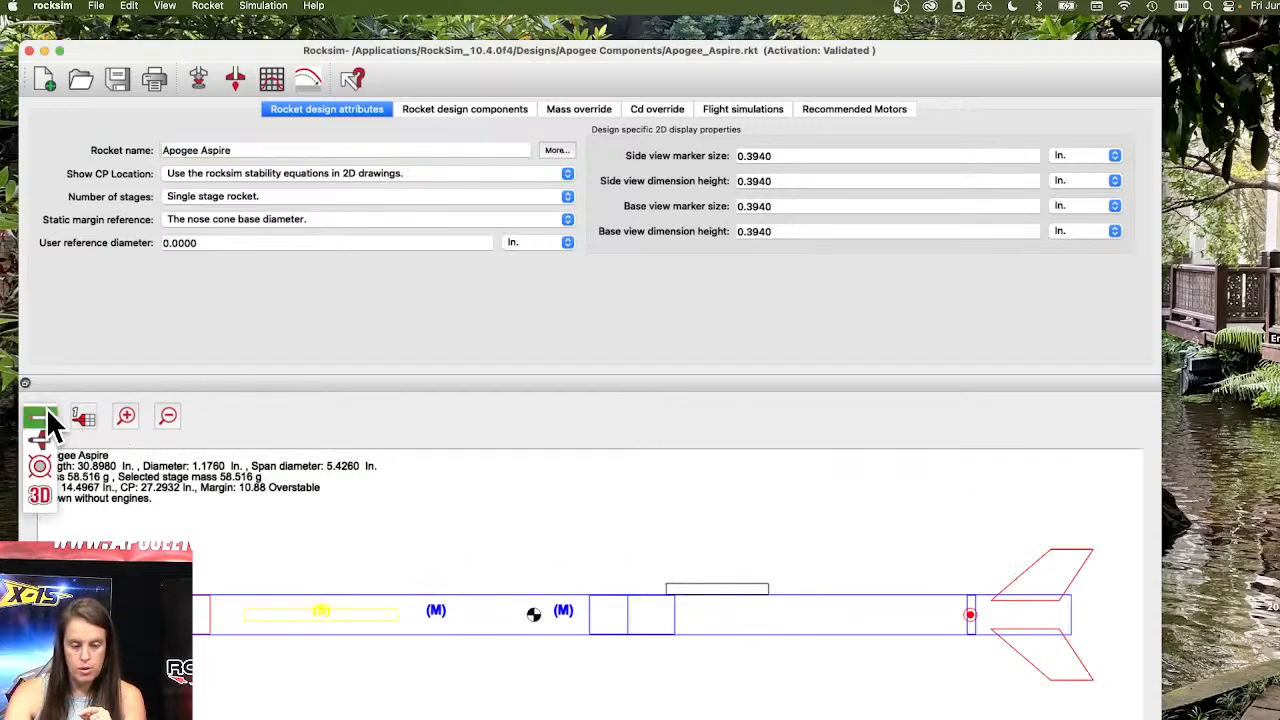
{"action": "left_click", "coordinate": [41, 490]}
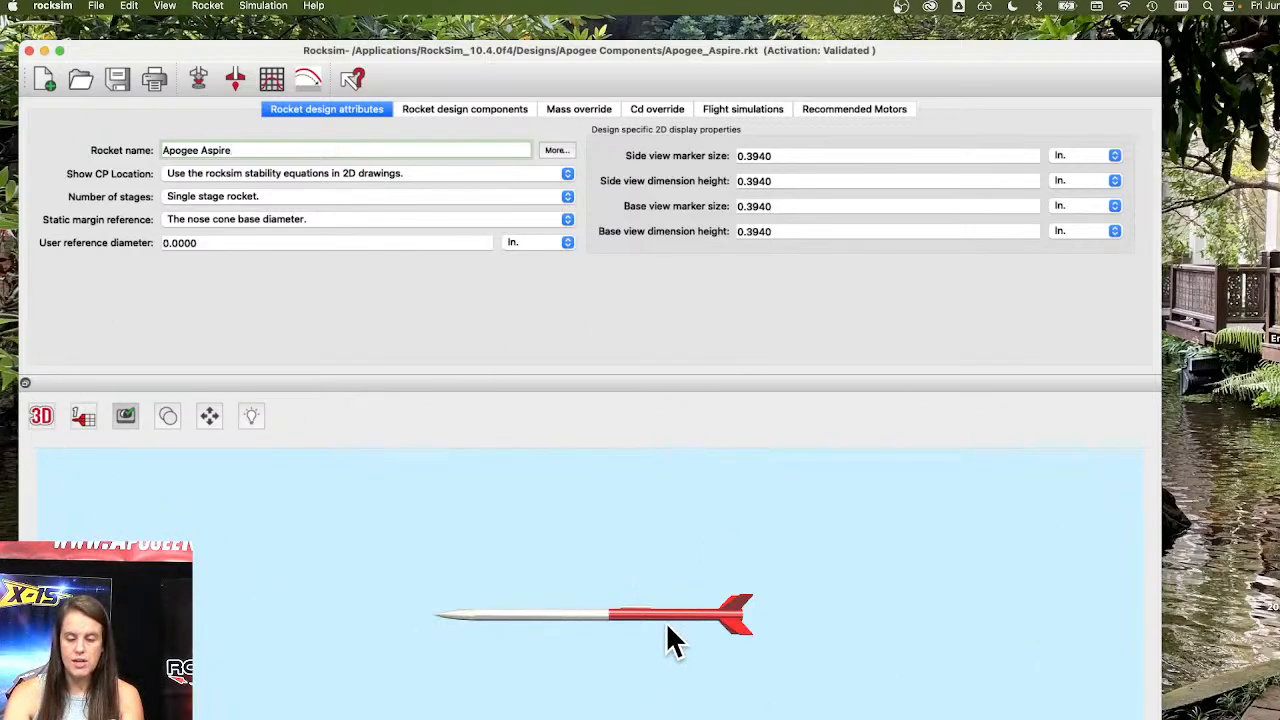
{"action": "left_click_drag", "start_coordinate": [548, 571], "coordinate": [555, 618]}
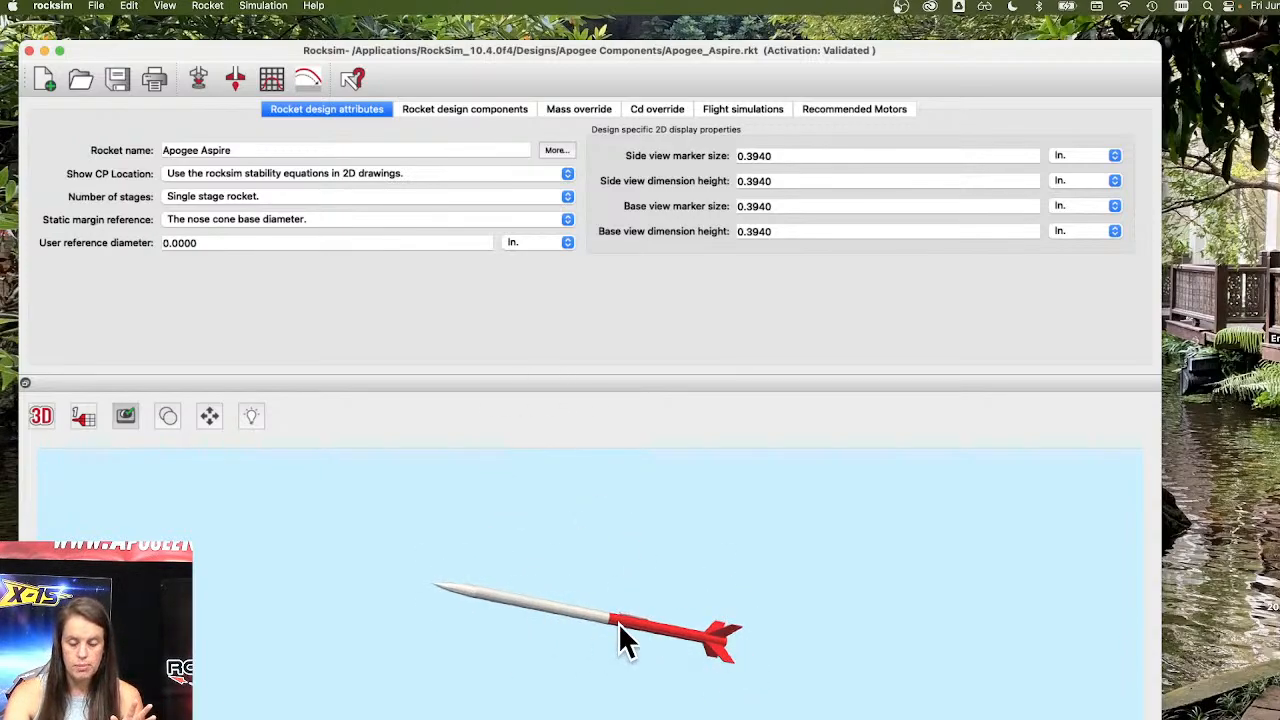
Open Avion.rkt from the Apogee_Avion folder, declining to save changes to the current design.
{"action": "left_click", "coordinate": [96, 6]}
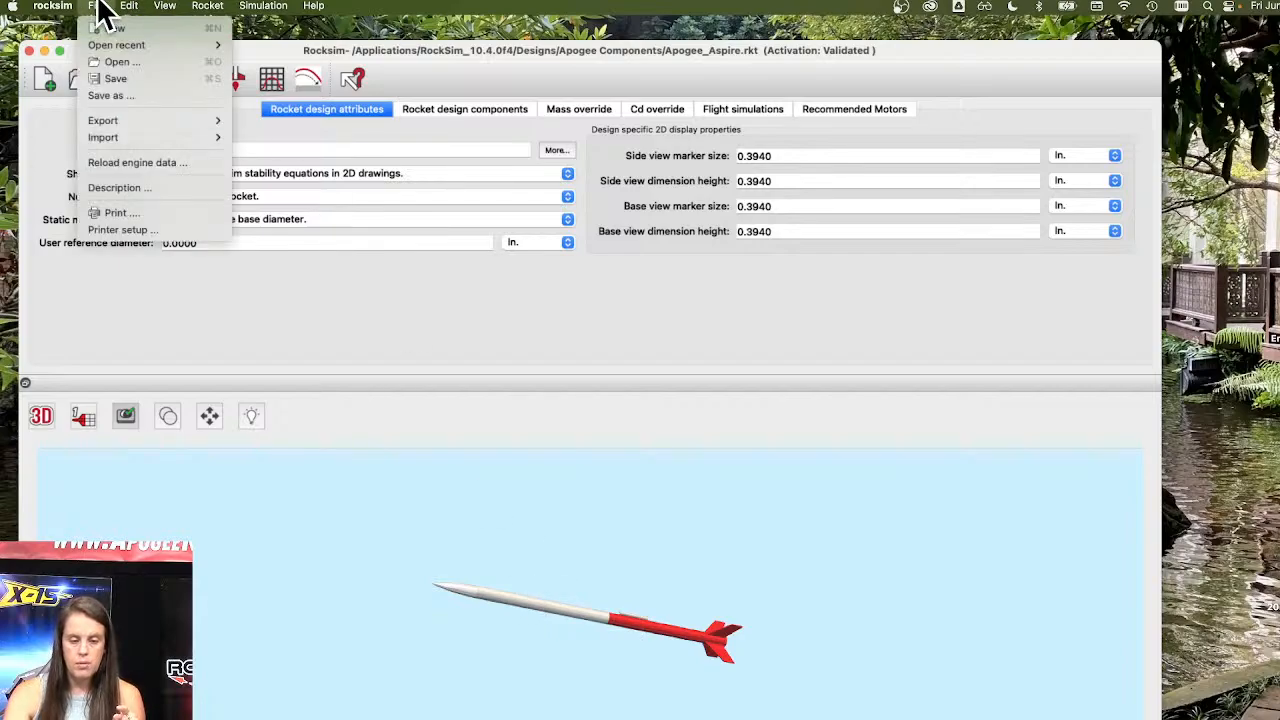
{"action": "left_click", "coordinate": [115, 63]}
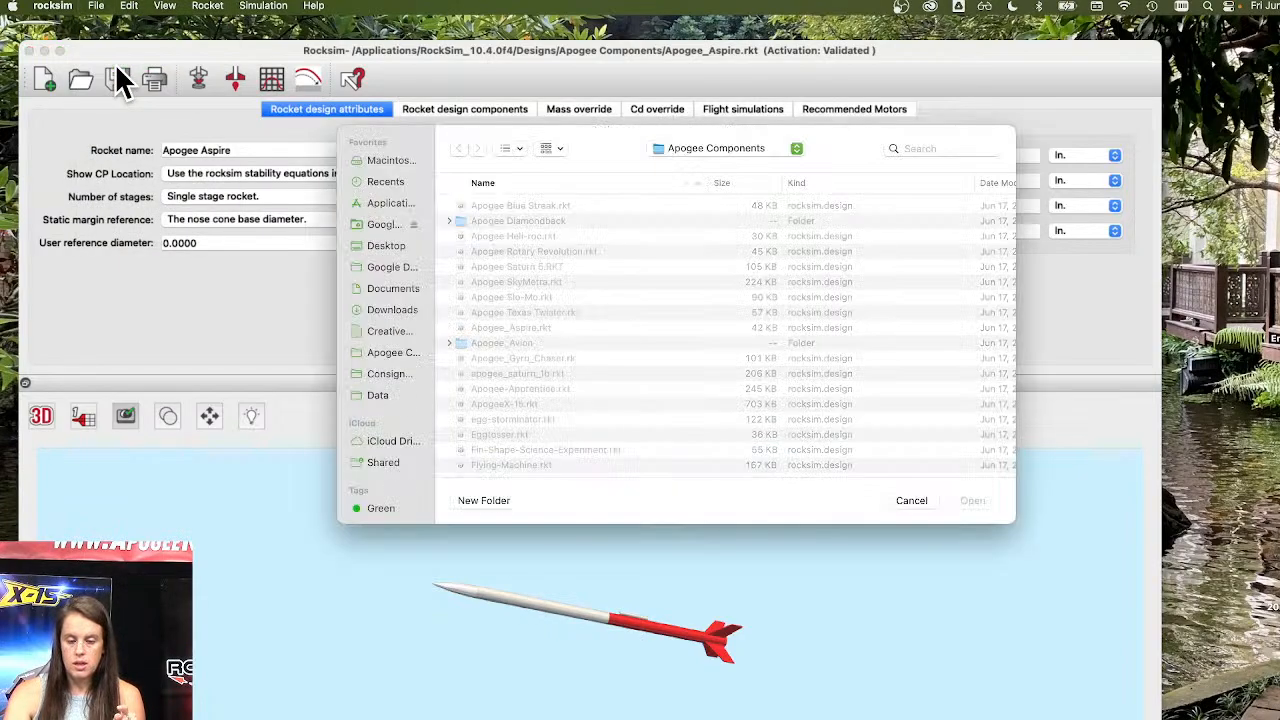
{"action": "left_click", "coordinate": [500, 343]}
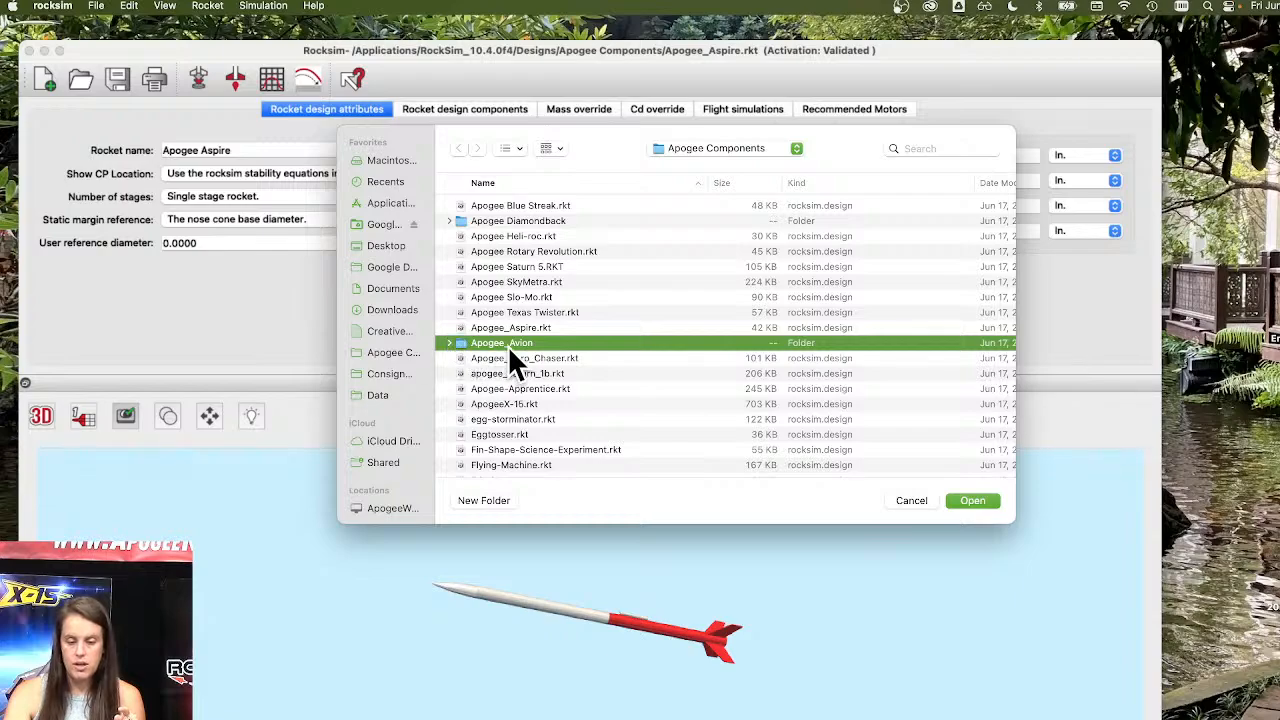
{"action": "double_click", "coordinate": [511, 342]}
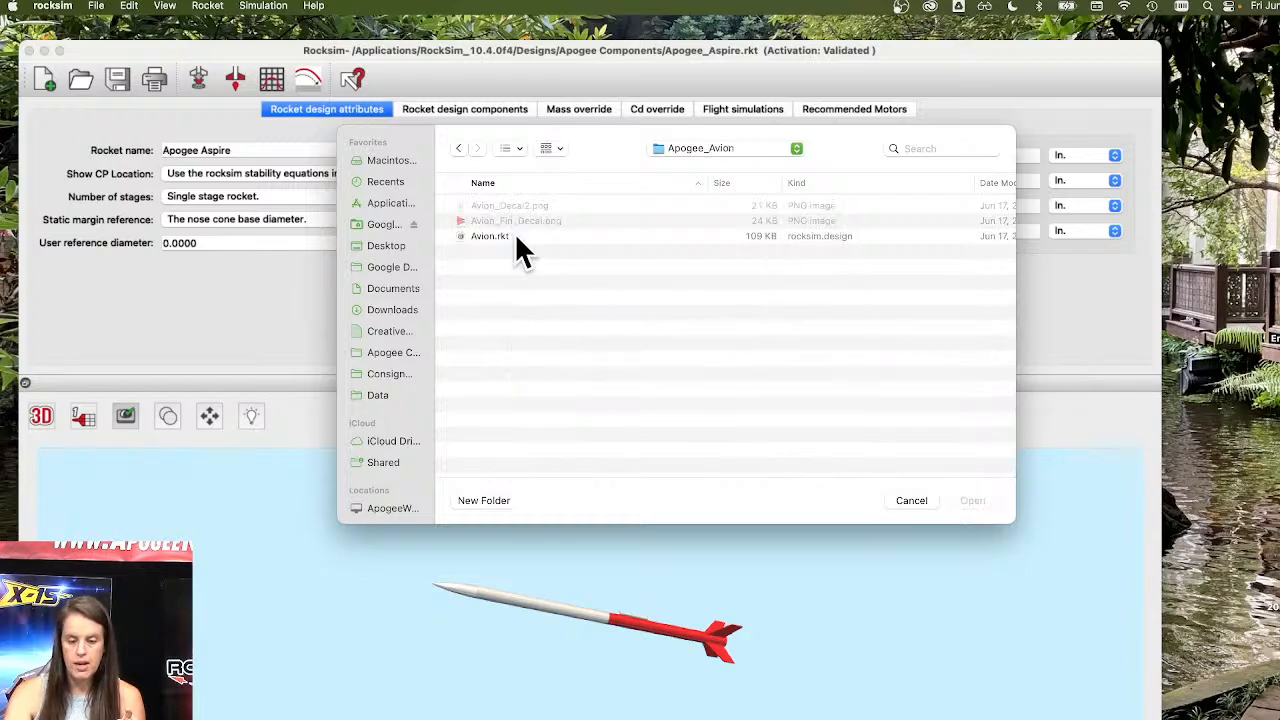
{"action": "left_click", "coordinate": [480, 237]}
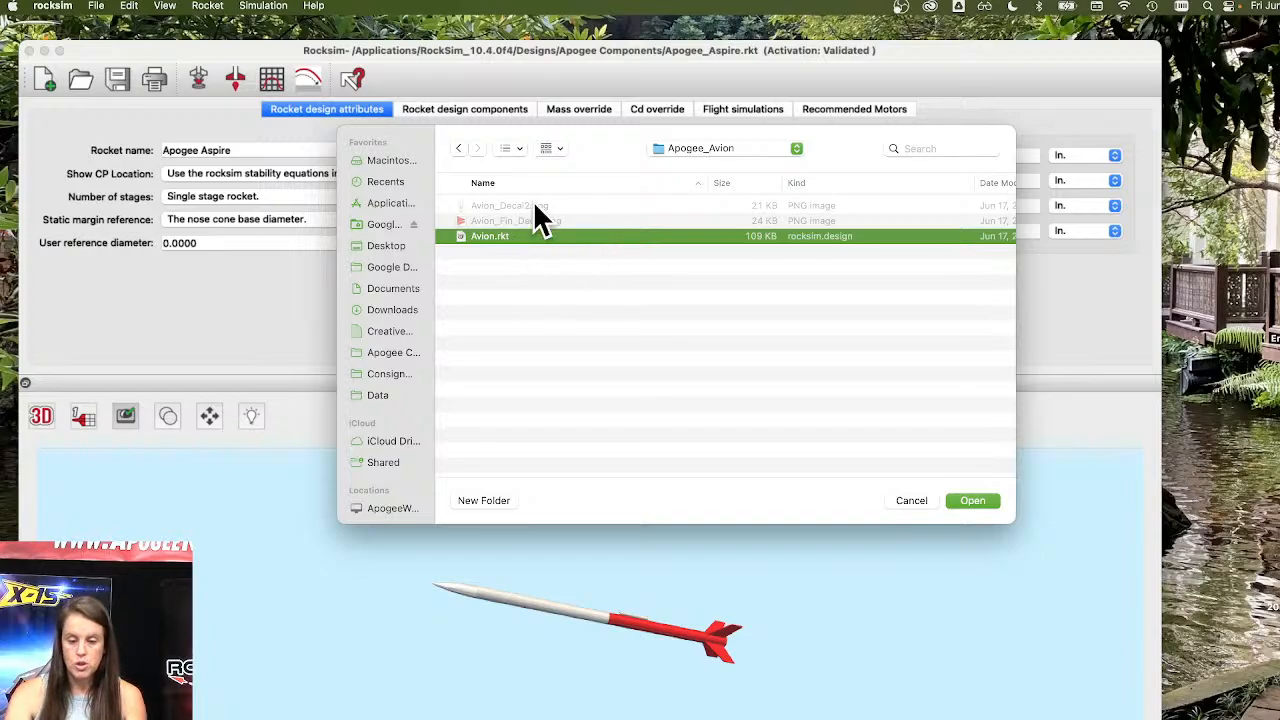
{"action": "left_click", "coordinate": [970, 499]}
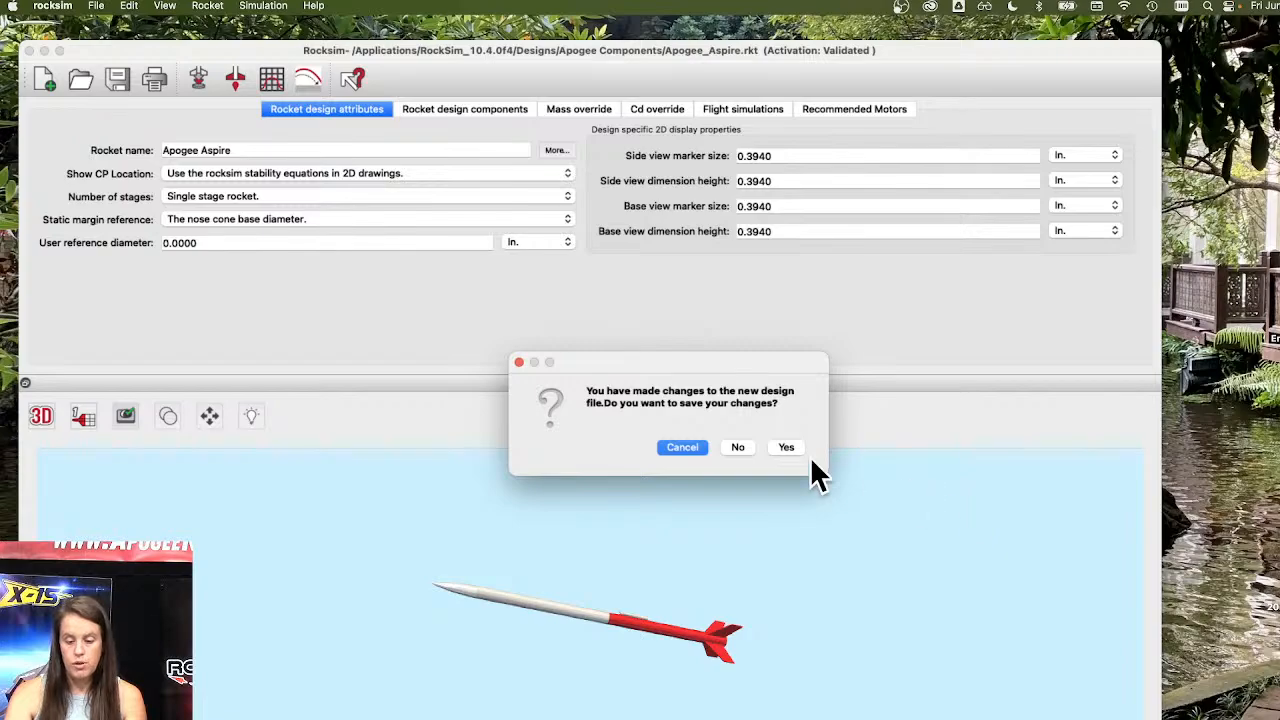
{"action": "left_click", "coordinate": [741, 447]}
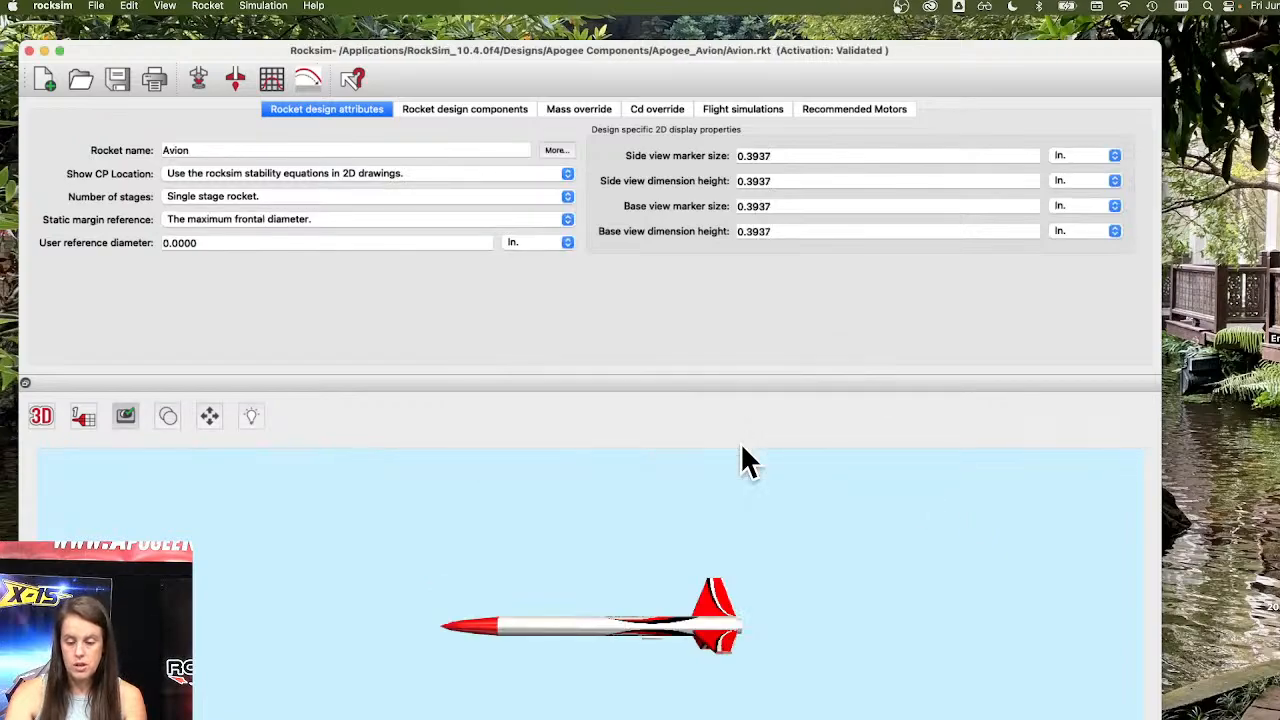
Rotate the Avion model in the 3D view to examine it.
{"action": "left_click_drag", "start_coordinate": [673, 645], "coordinate": [654, 708]}
{"action": "left_click_drag", "start_coordinate": [637, 534], "coordinate": [648, 703]}
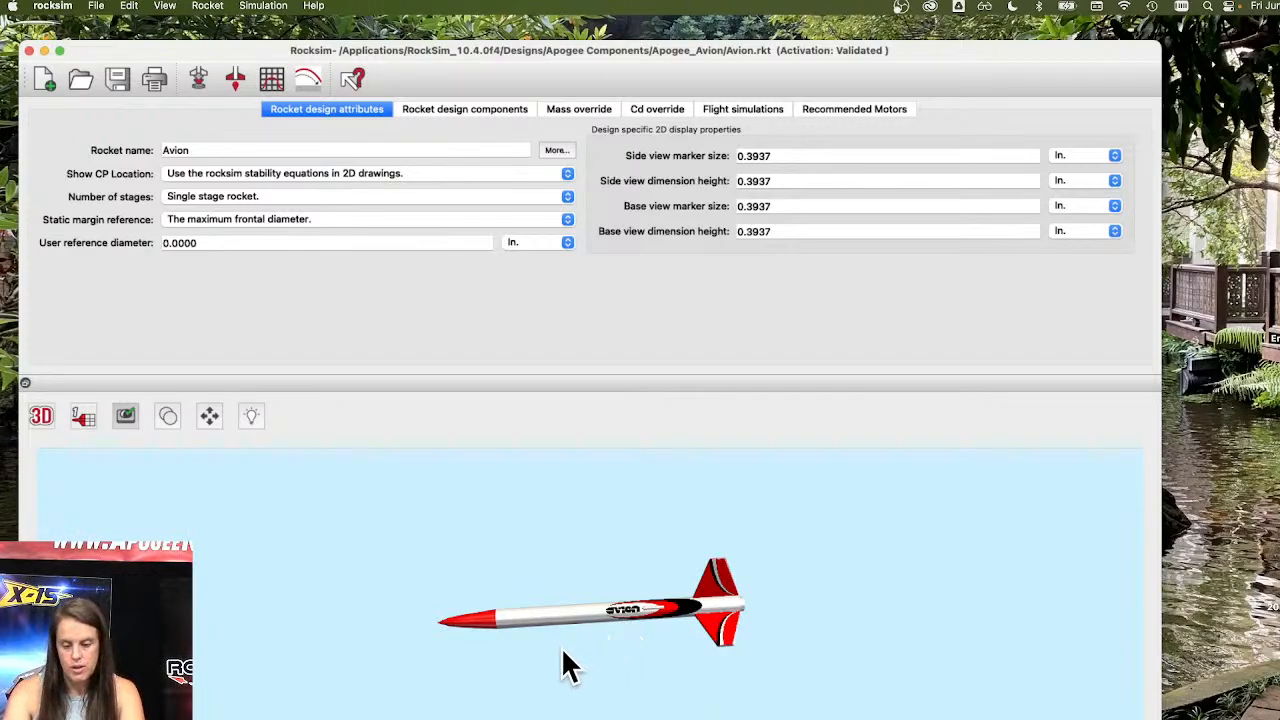
{"action": "left_click_drag", "start_coordinate": [548, 612], "coordinate": [566, 669]}
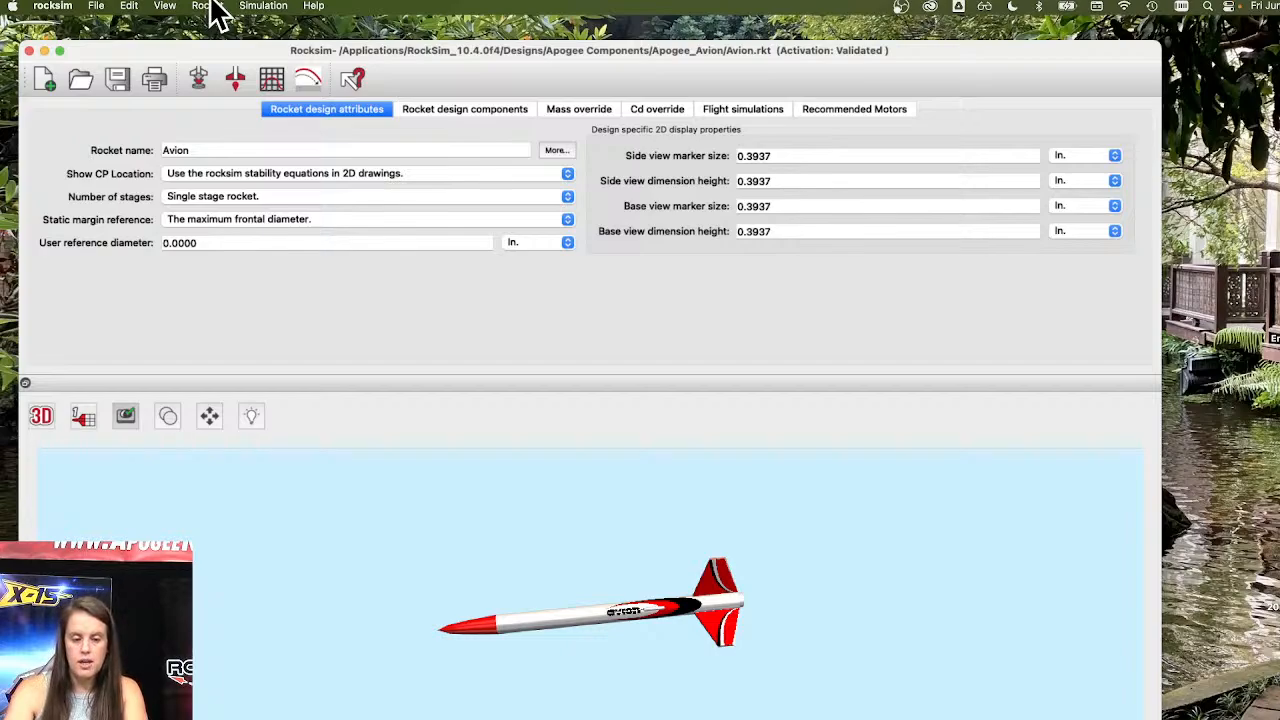
Scale the Avion design by a factor of 2 and rotate the enlarged model.
{"action": "left_click", "coordinate": [214, 8]}
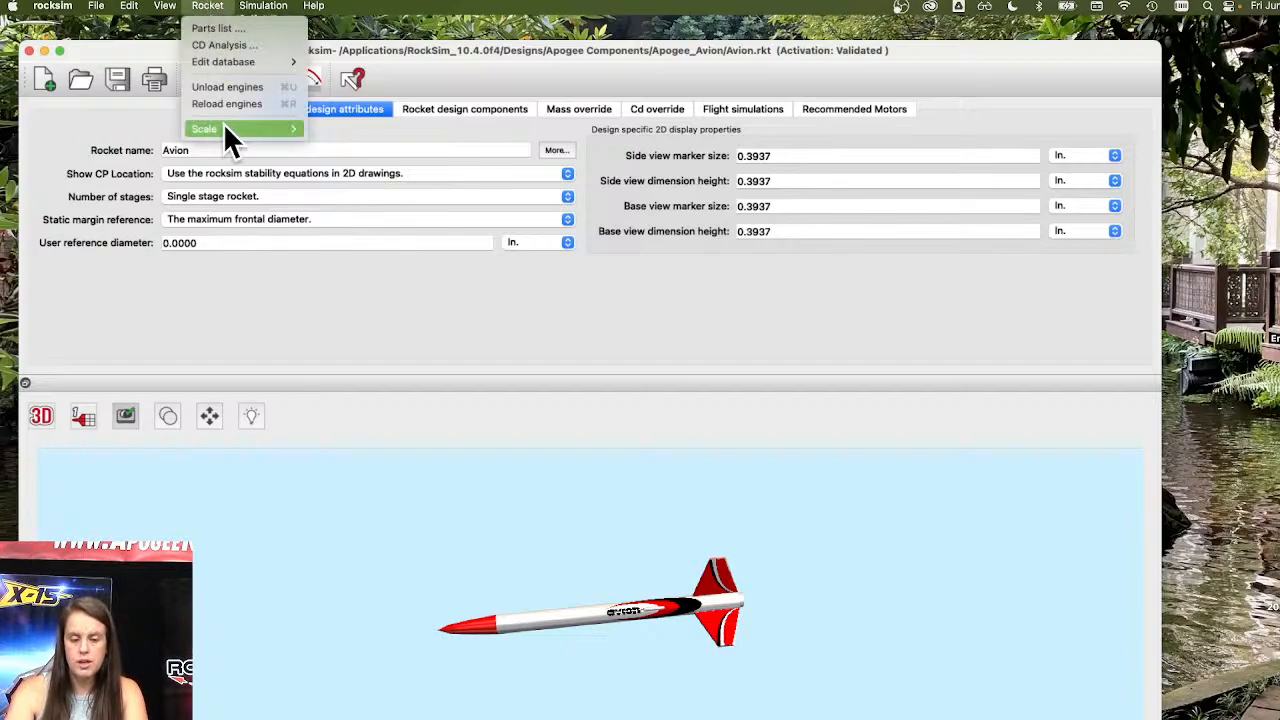
{"action": "mouse_move", "coordinate": [224, 126]}
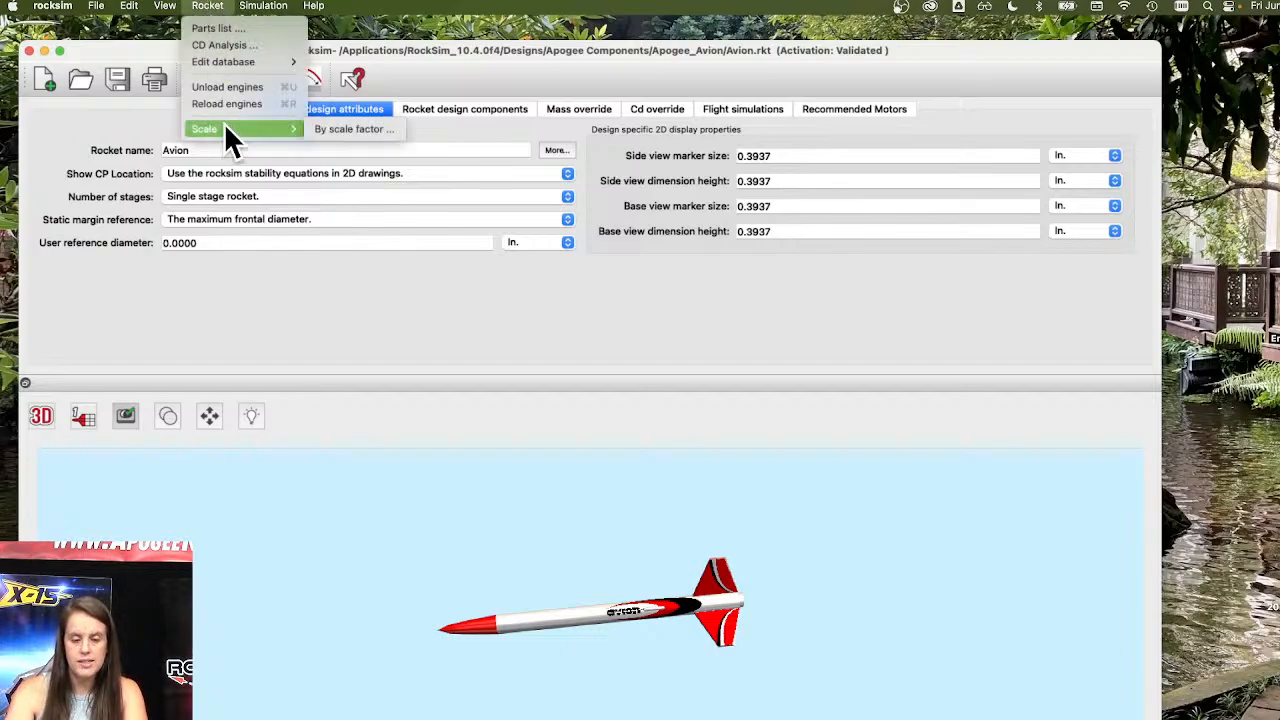
{"action": "left_click", "coordinate": [362, 132]}
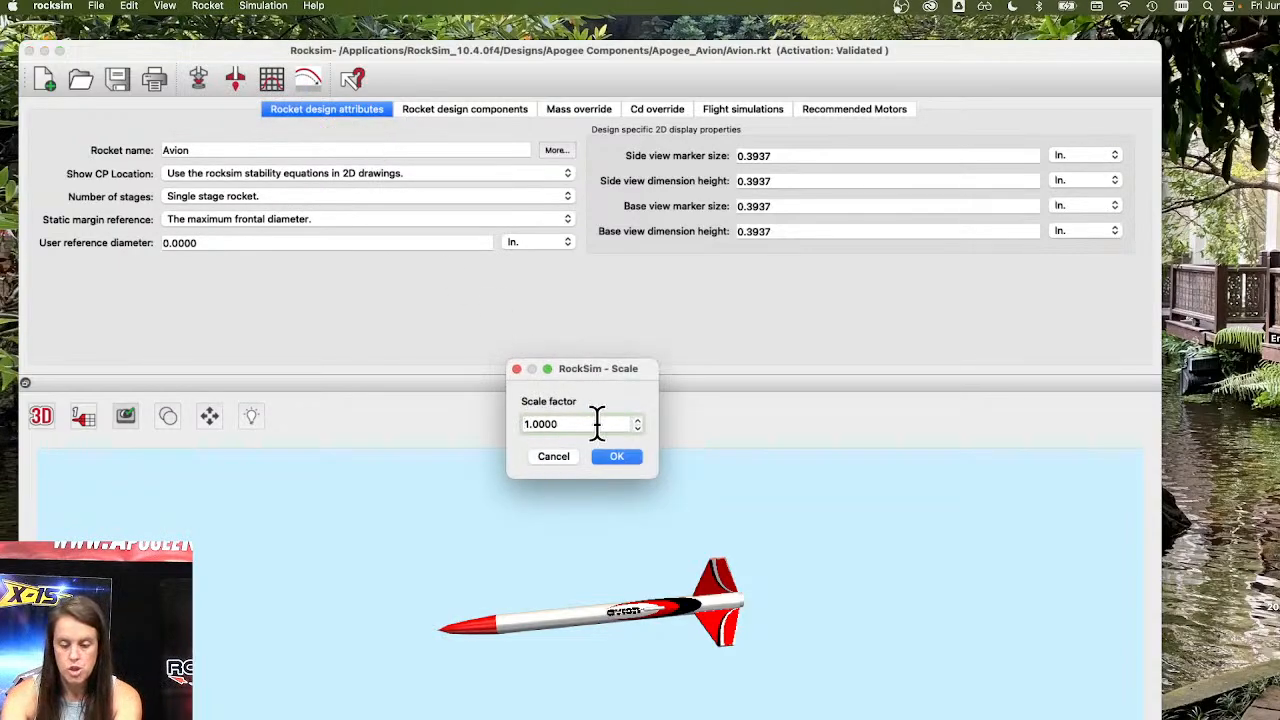
{"action": "key", "text": "BackSpace"}
{"action": "type", "text": "2"}
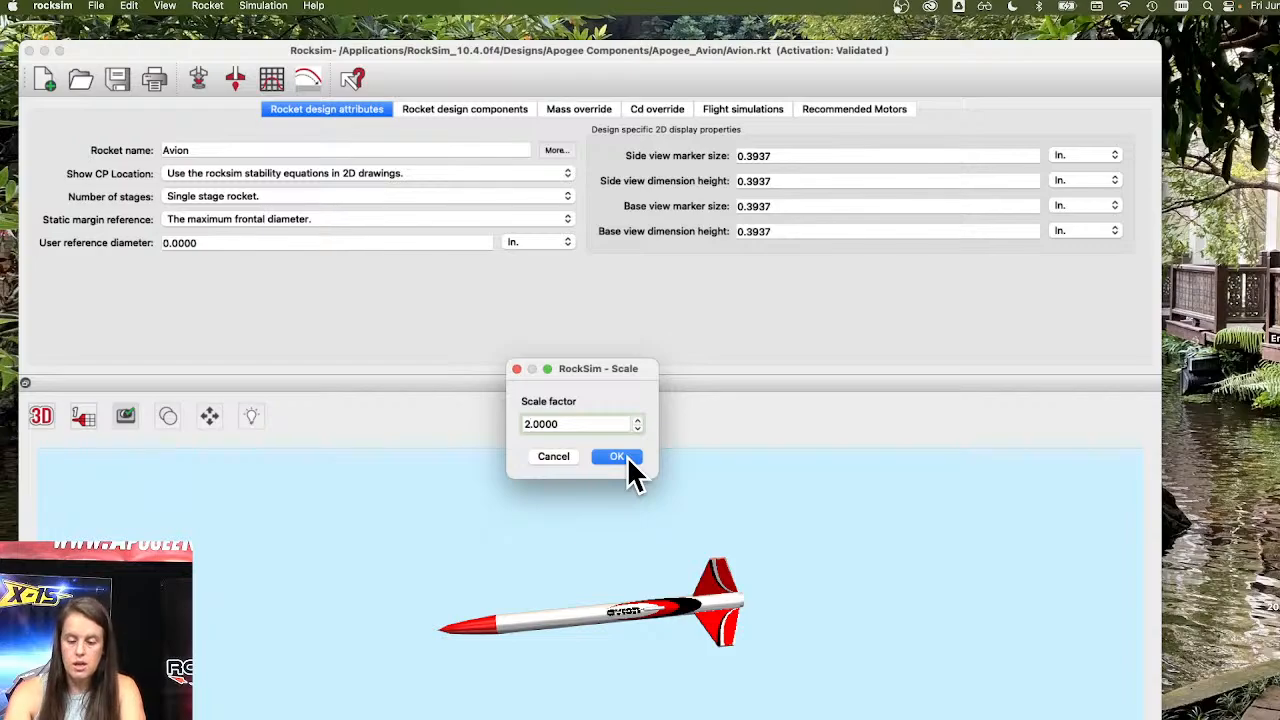
{"action": "left_click", "coordinate": [617, 456]}
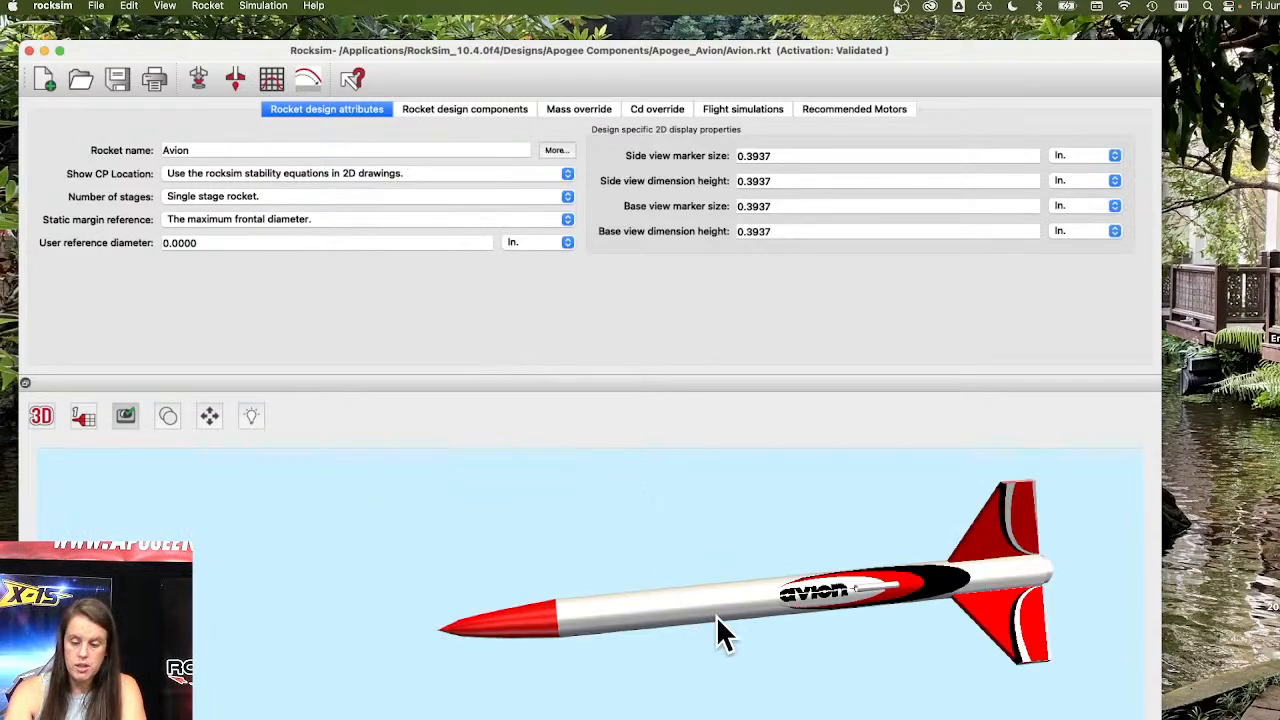
{"action": "left_click_drag", "start_coordinate": [901, 630], "coordinate": [900, 697]}
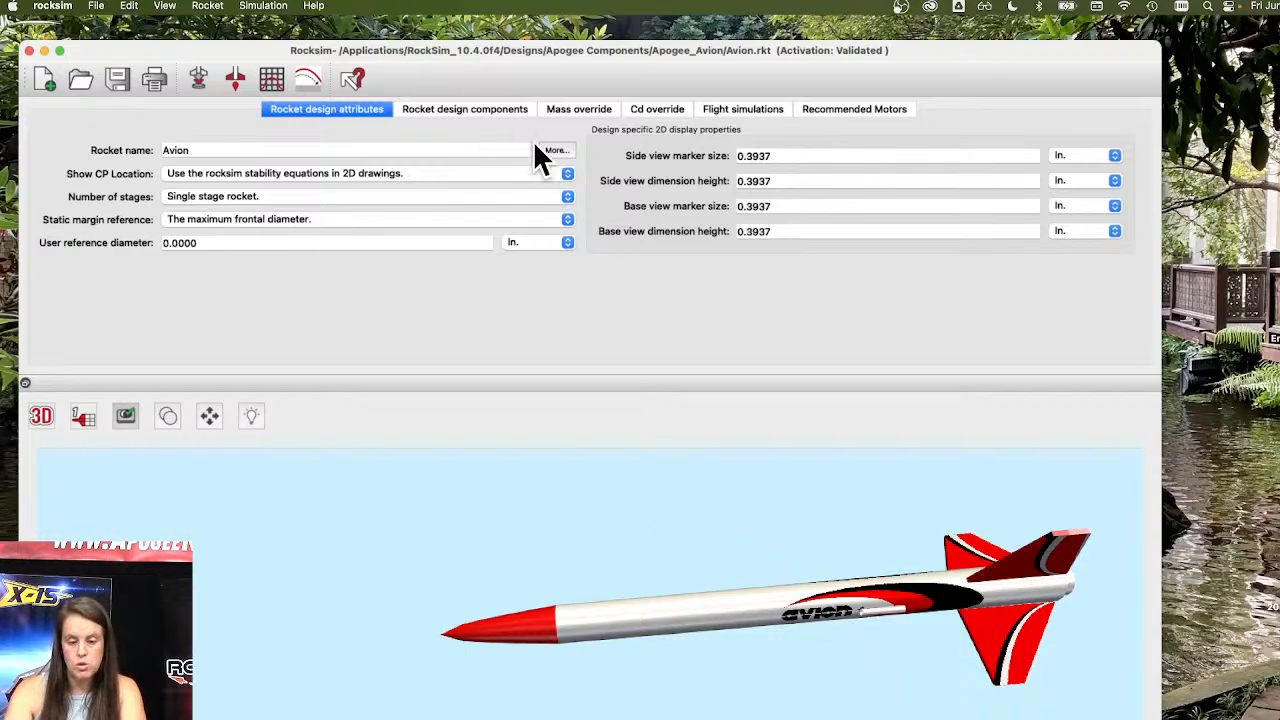
Show the rocket design components list and collapse the body tube's subcomponents.
{"action": "left_click", "coordinate": [519, 108]}
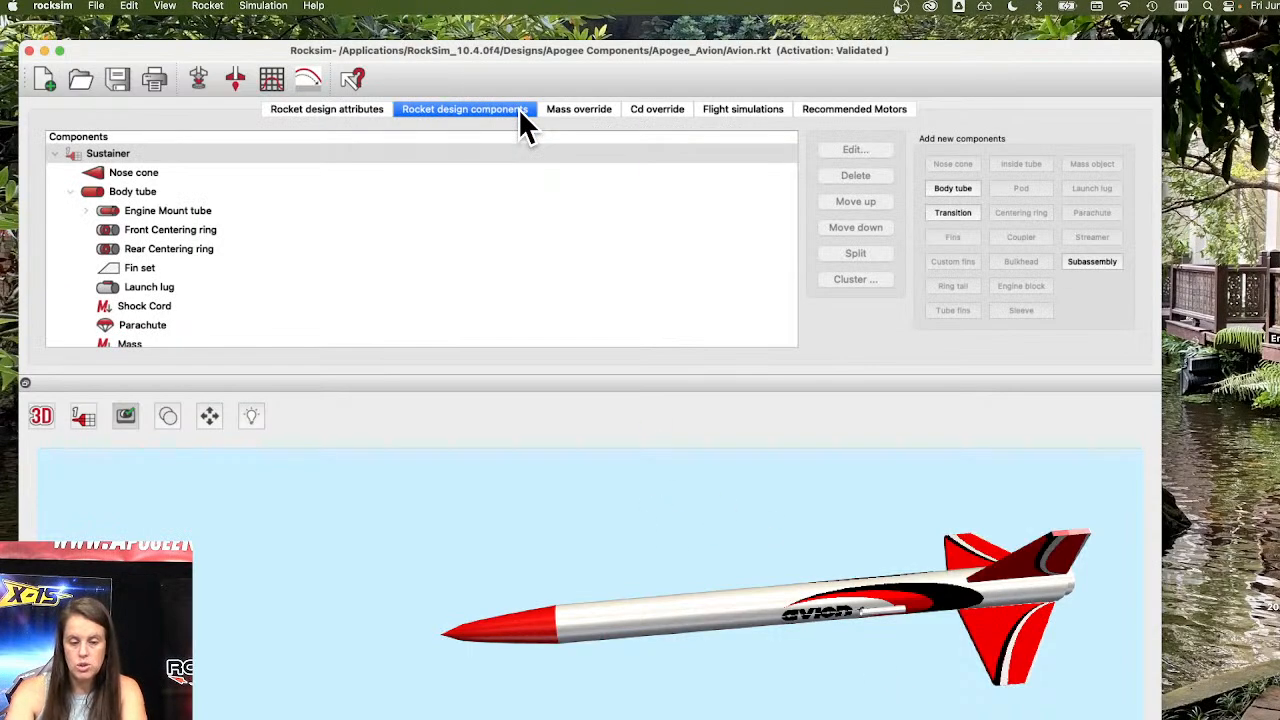
{"action": "double_click", "coordinate": [138, 191]}
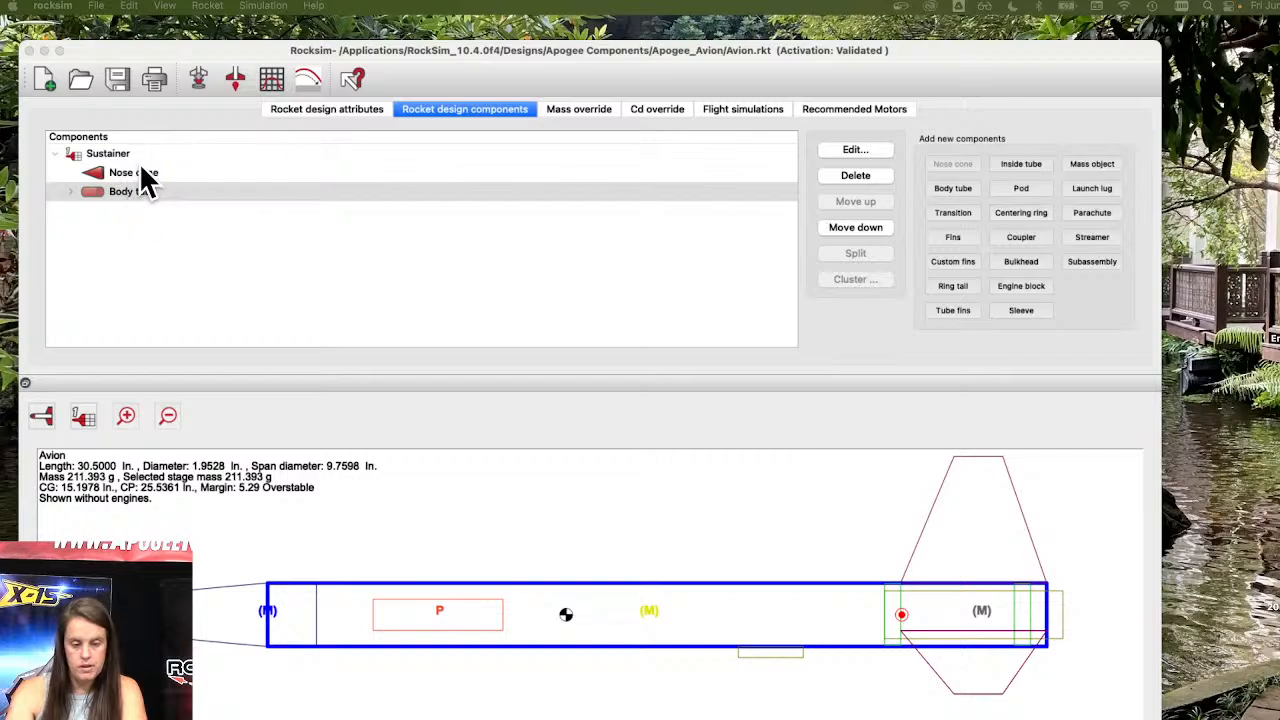
{"action": "mouse_move", "coordinate": [379, 52]}
{"action": "left_mouse_down"}
{"action": "mouse_move", "coordinate": [389, 102]}
{"action": "mouse_move", "coordinate": [386, 28]}
{"action": "left_mouse_up"}
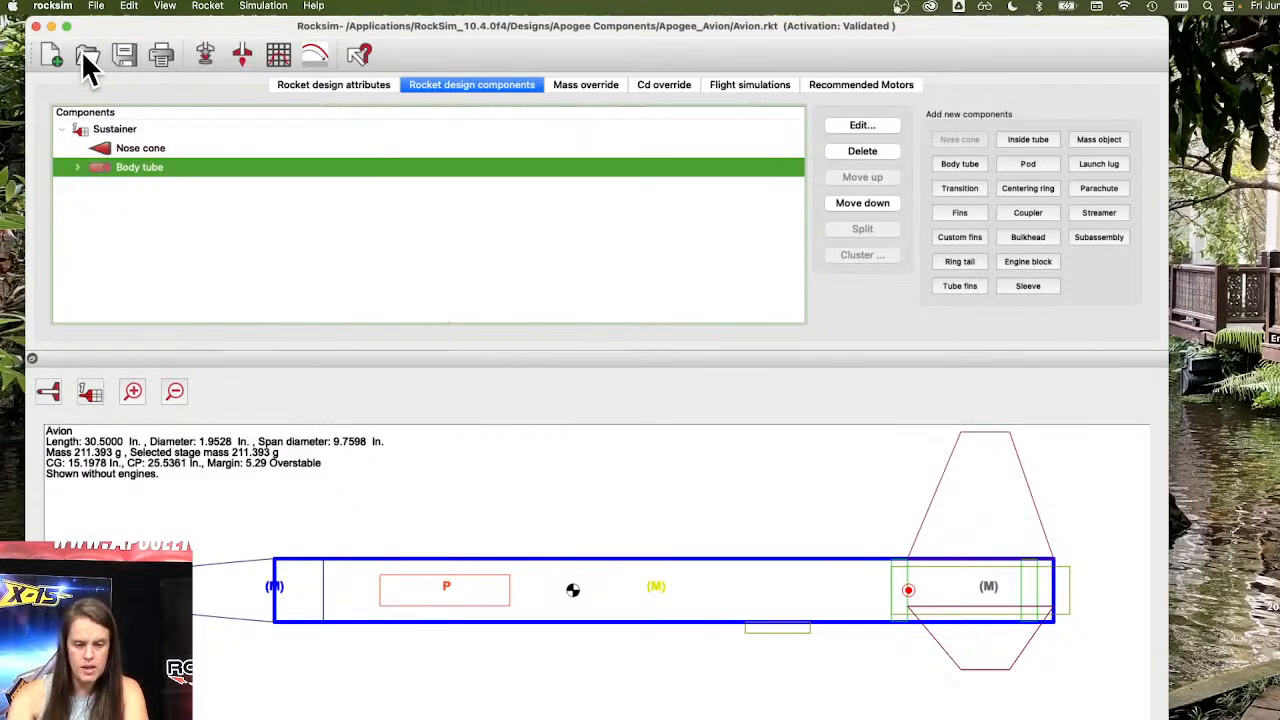
{"action": "left_click_drag", "start_coordinate": [449, 26], "coordinate": [452, 33]}
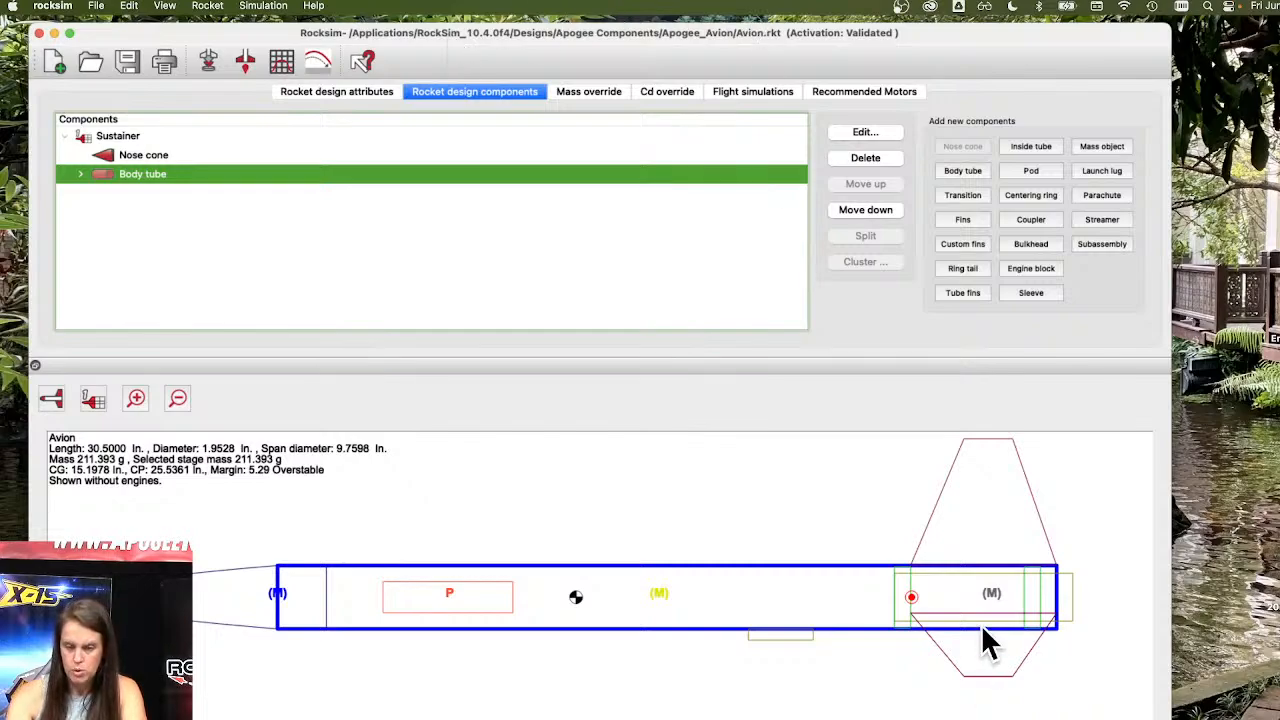
{"action": "right_click", "coordinate": [994, 718]}
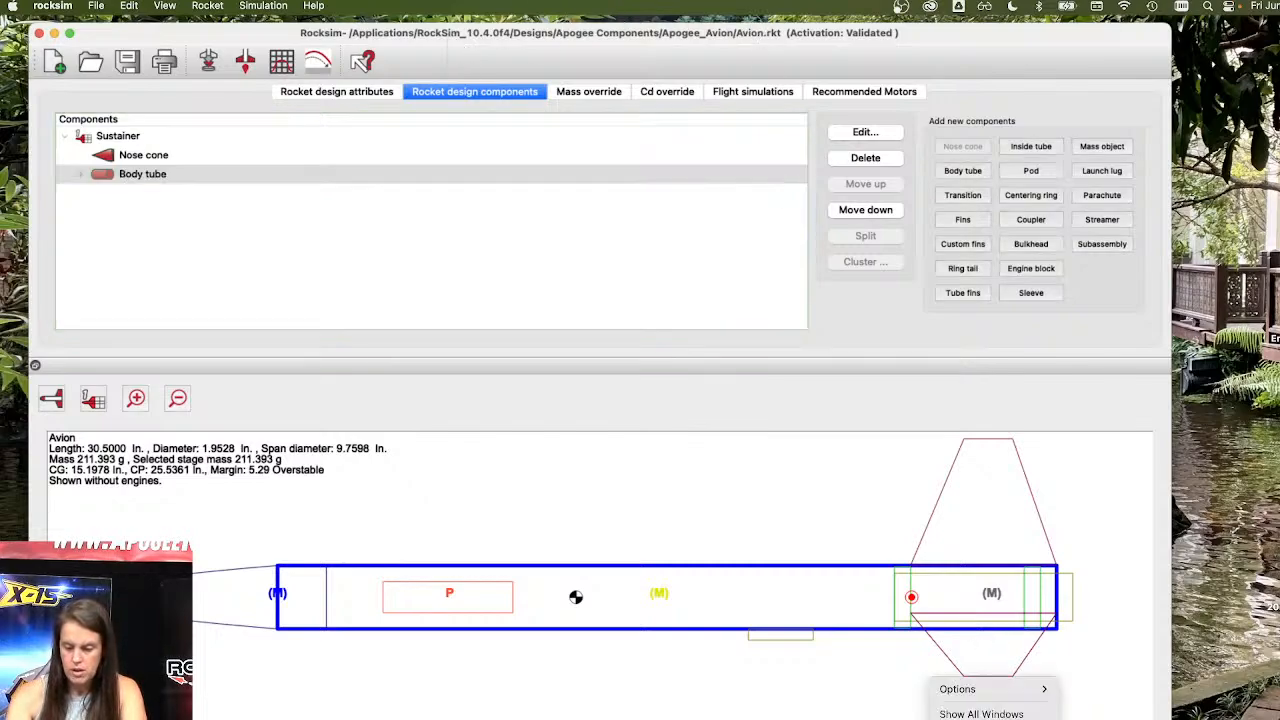
{"action": "left_click", "coordinate": [994, 718]}
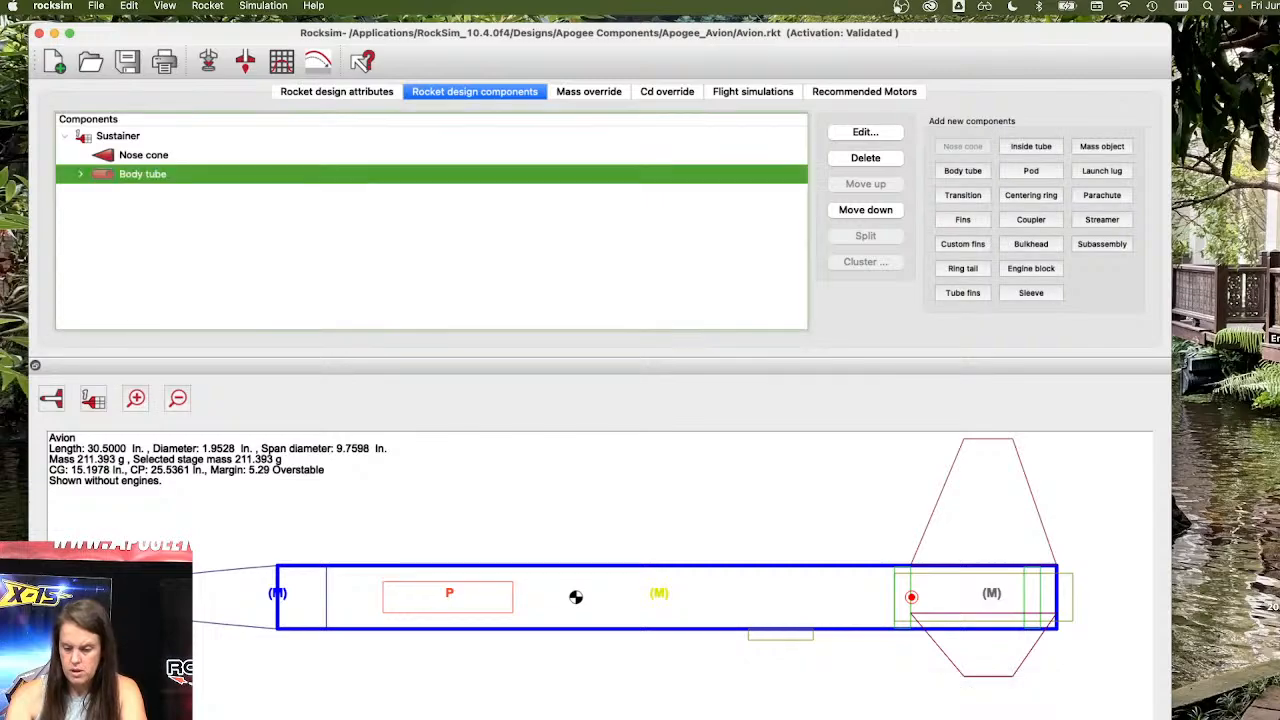
{"action": "right_click", "coordinate": [994, 718]}
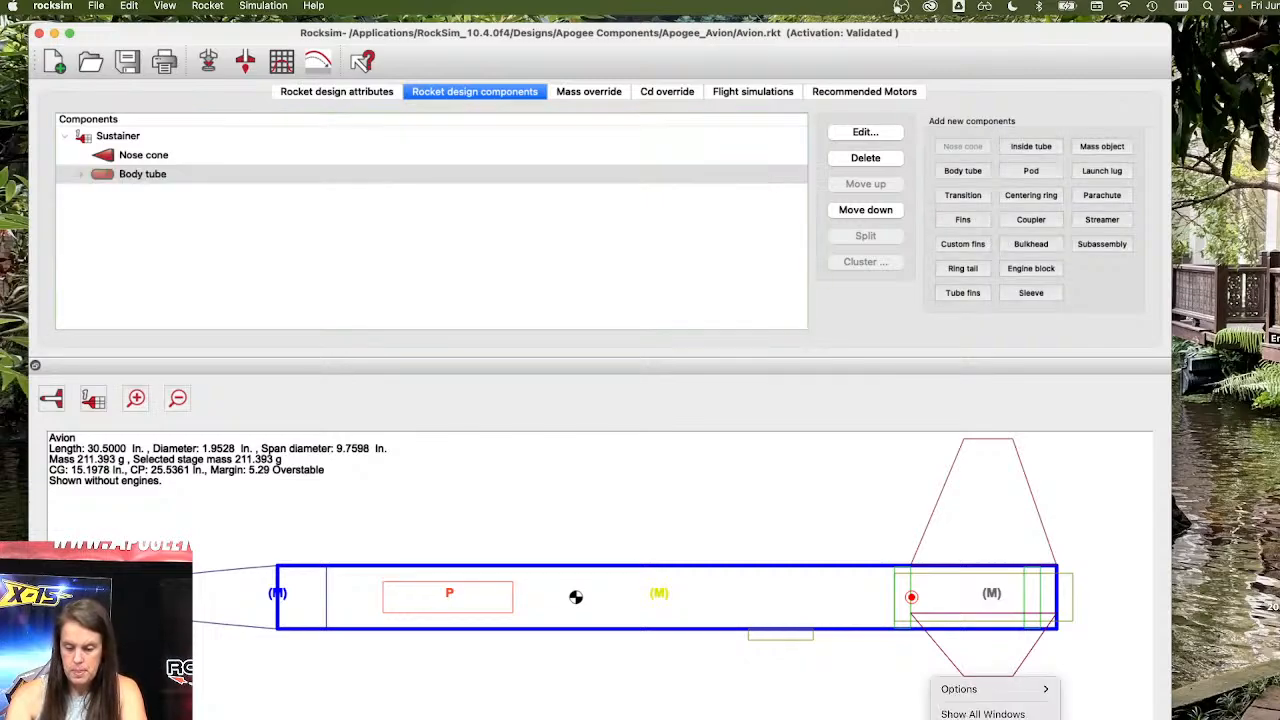
{"action": "left_click", "coordinate": [994, 718]}
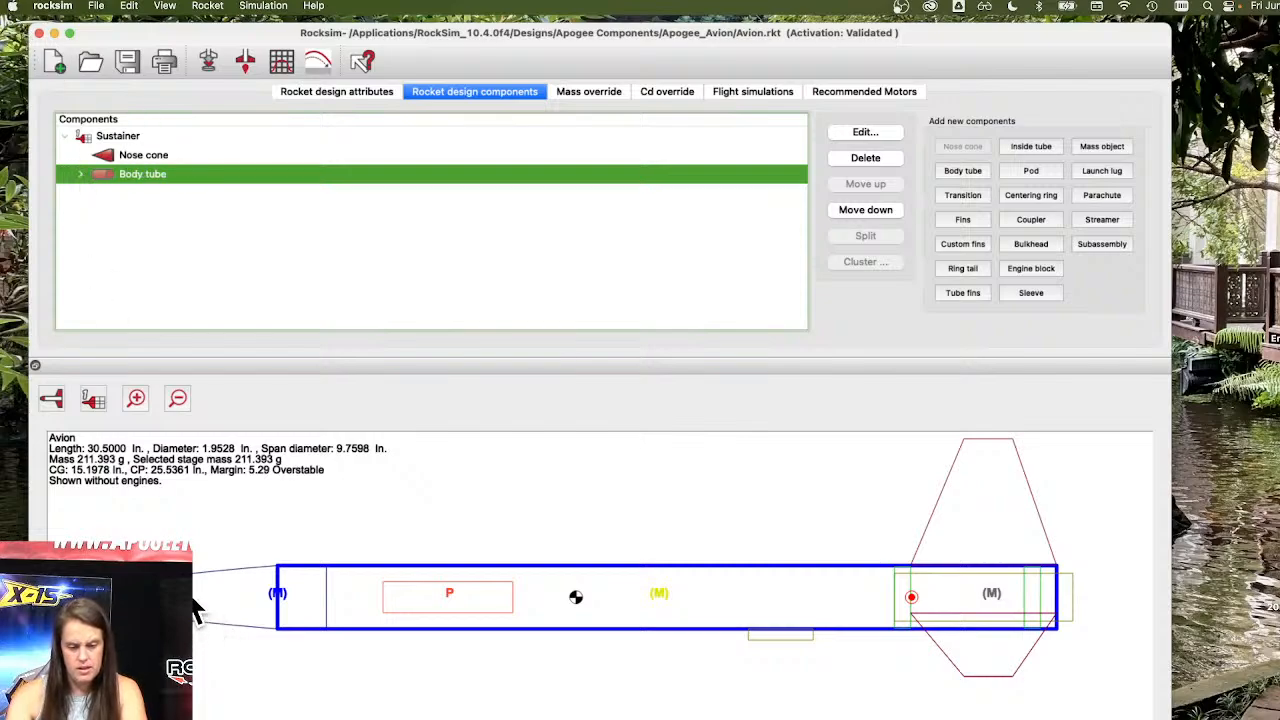
{"action": "left_click", "coordinate": [13, 6]}
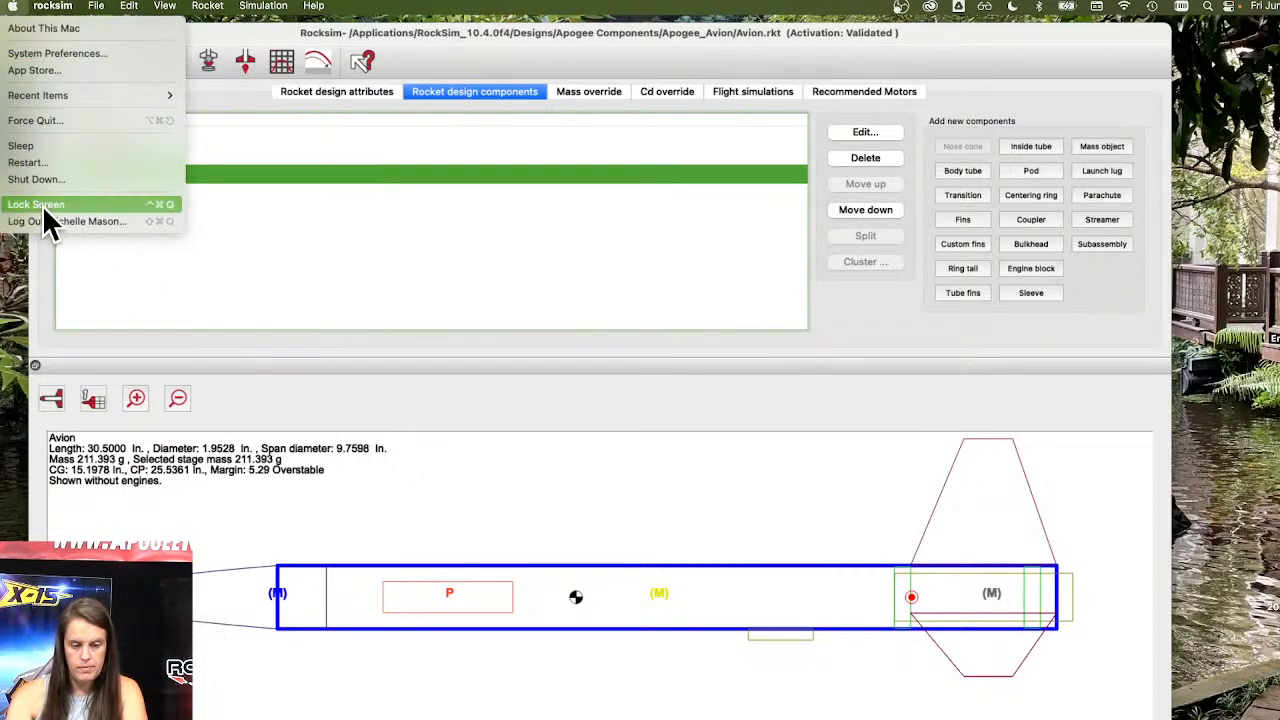
{"action": "left_click", "coordinate": [10, 8]}
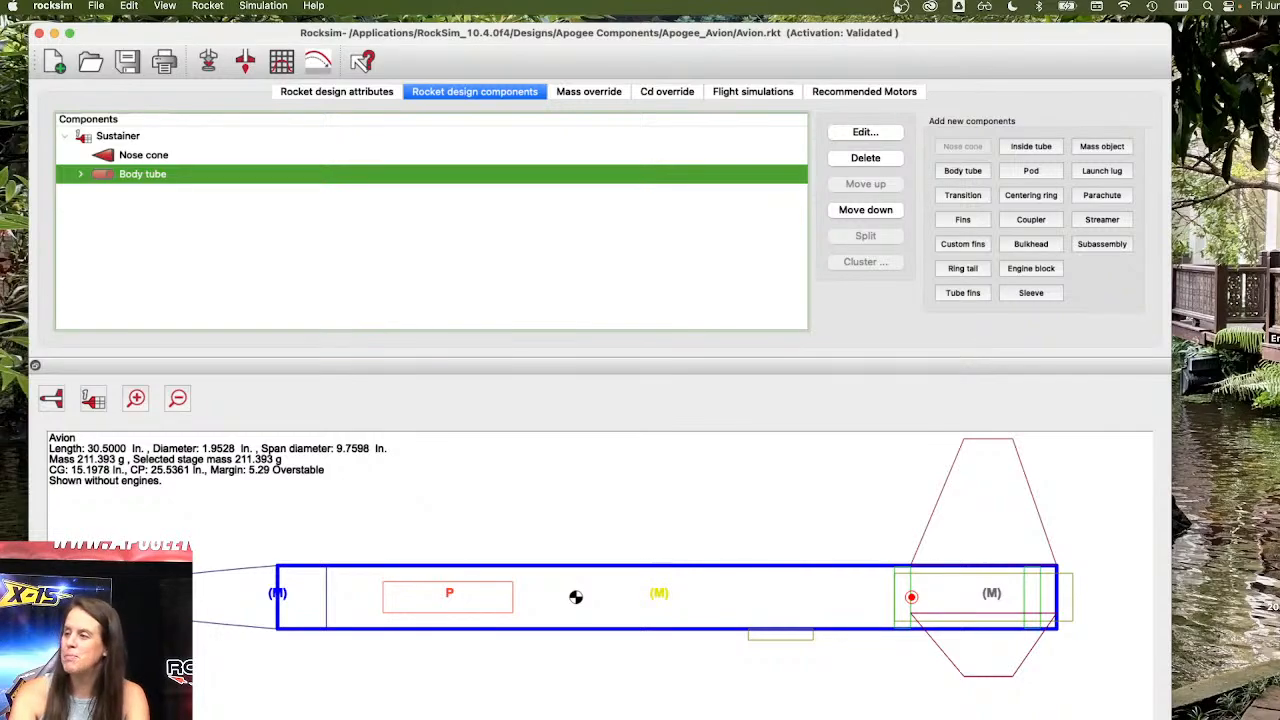
Open the body tube's properties to review its dimensions, then close the dialog.
{"action": "left_click", "coordinate": [865, 131]}
{"action": "left_click_drag", "start_coordinate": [865, 129], "coordinate": [743, 30]}
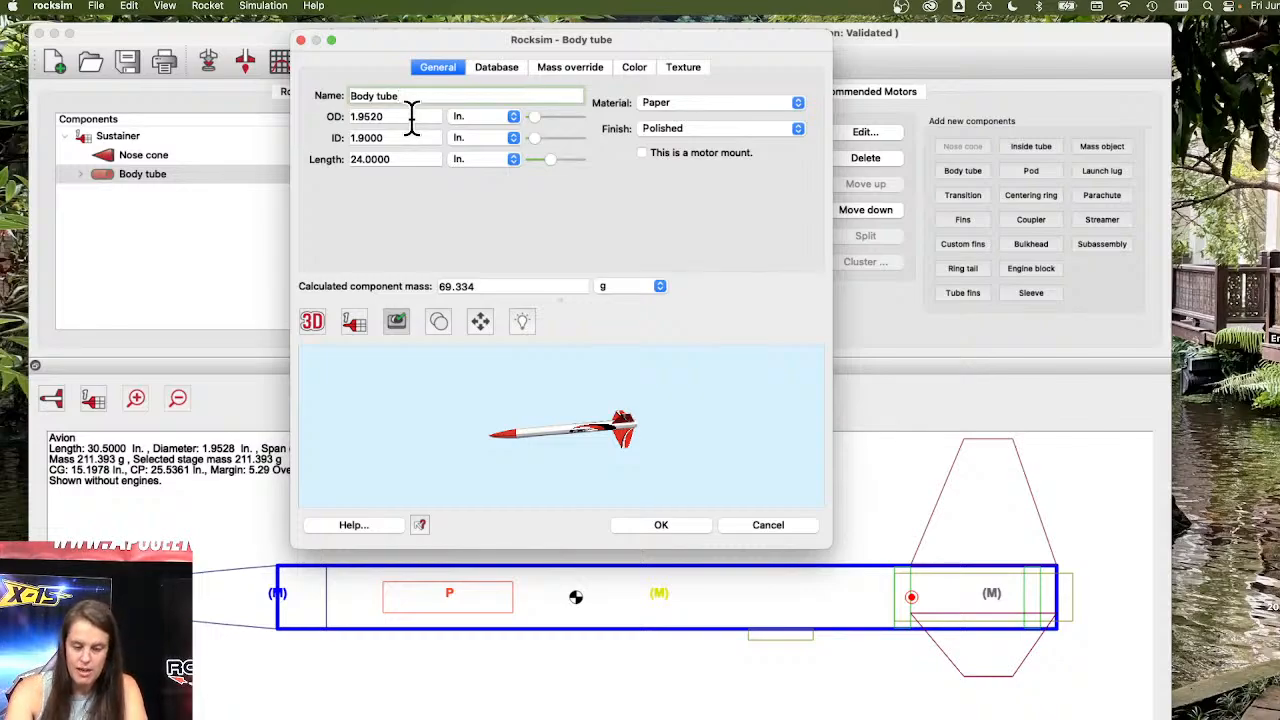
{"action": "key", "text": "Tab"}
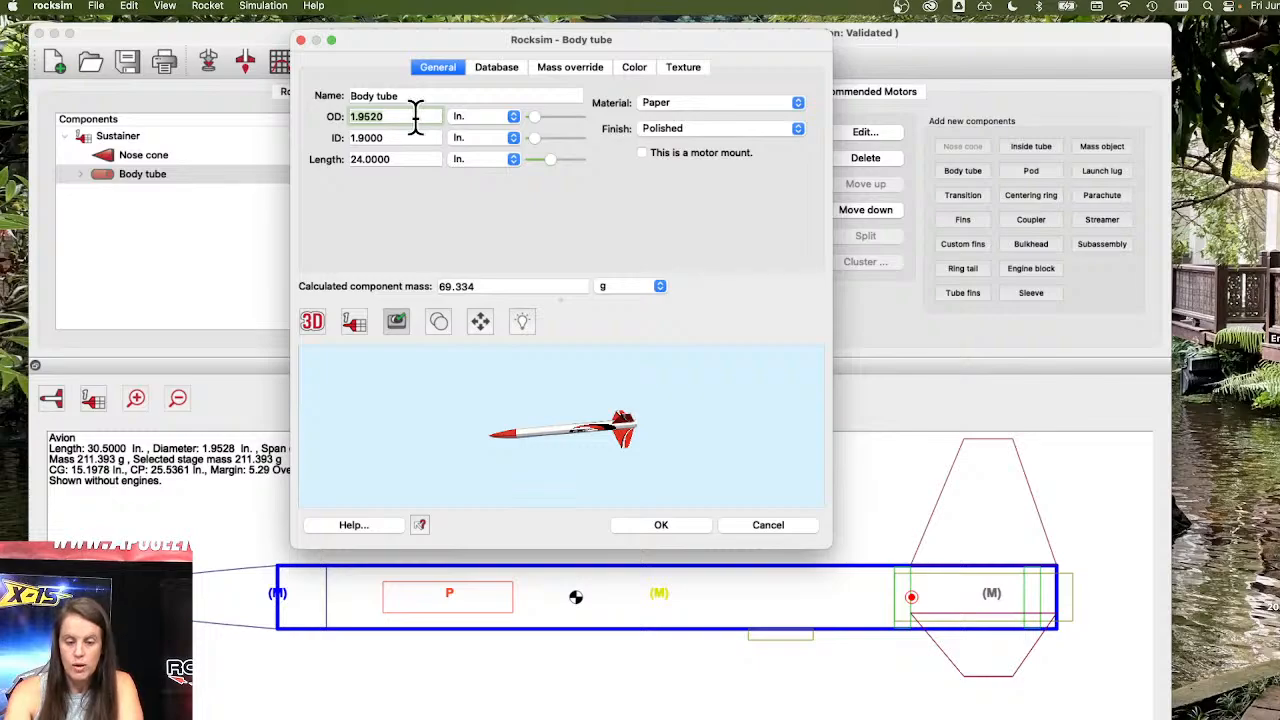
{"action": "left_click", "coordinate": [681, 530]}
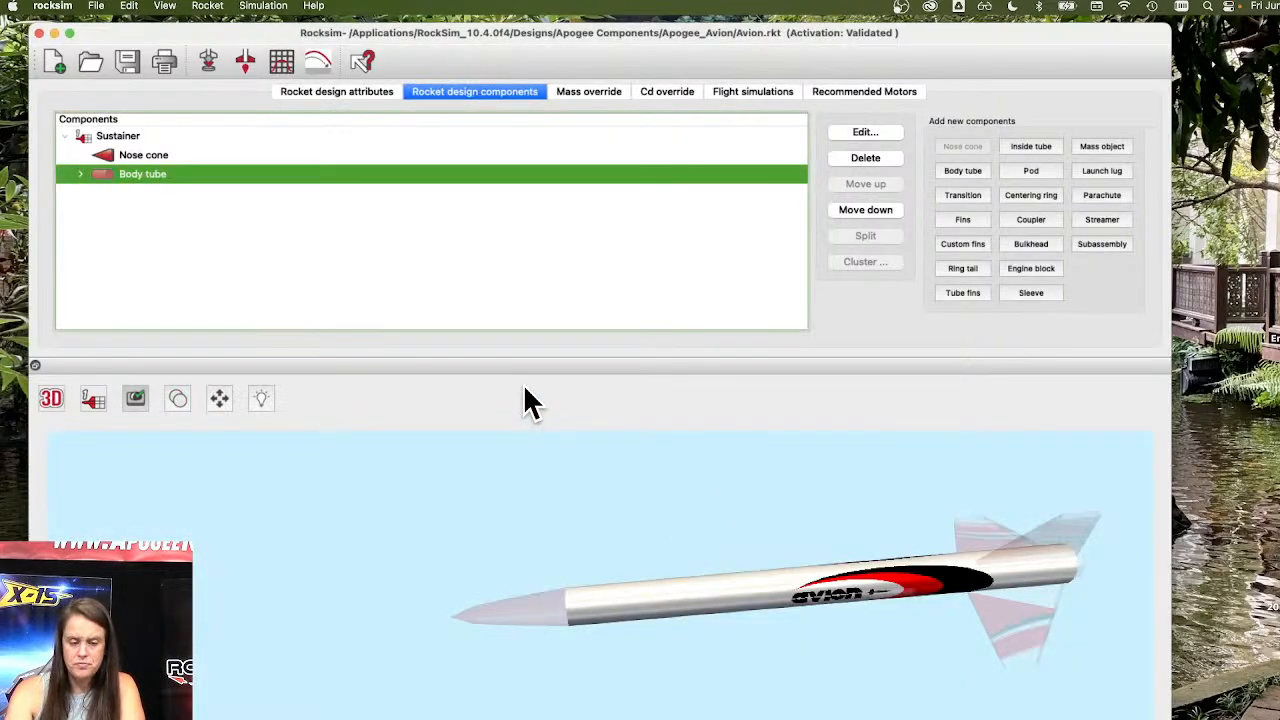
Expand the body tube and open the fin set's properties, closing them without saving changes.
{"action": "left_click", "coordinate": [82, 174]}
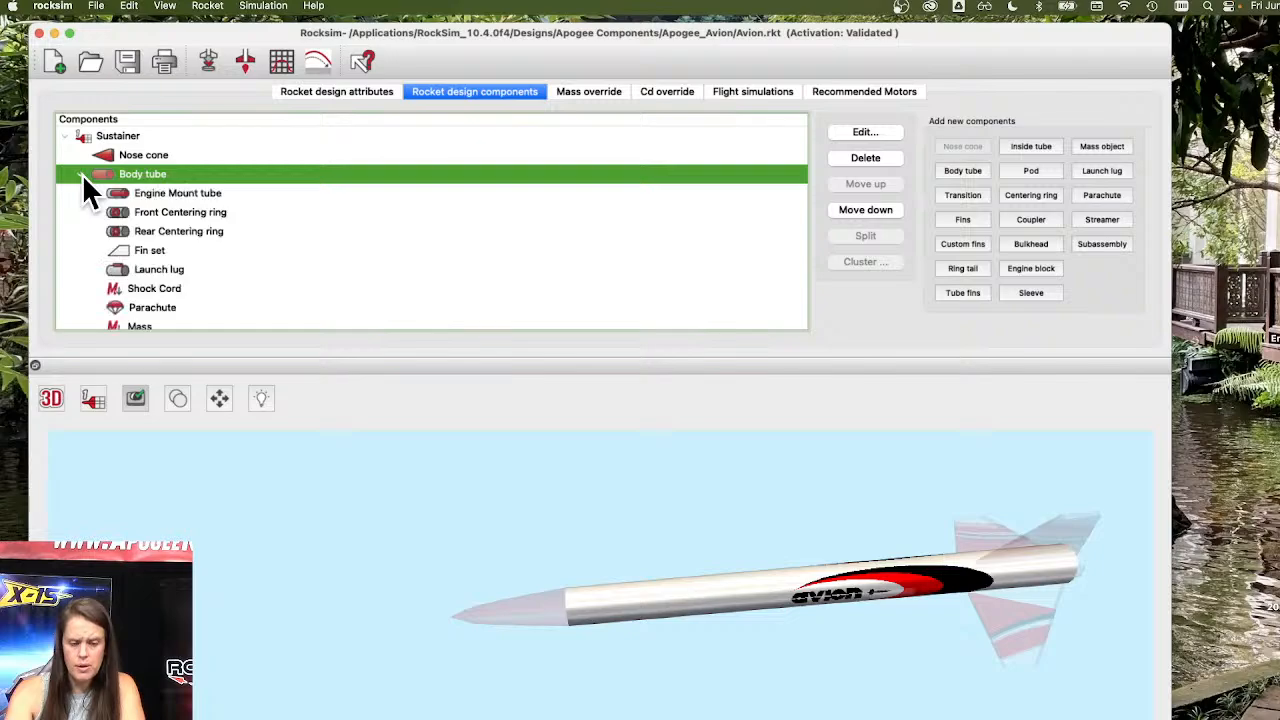
{"action": "double_click", "coordinate": [180, 243]}
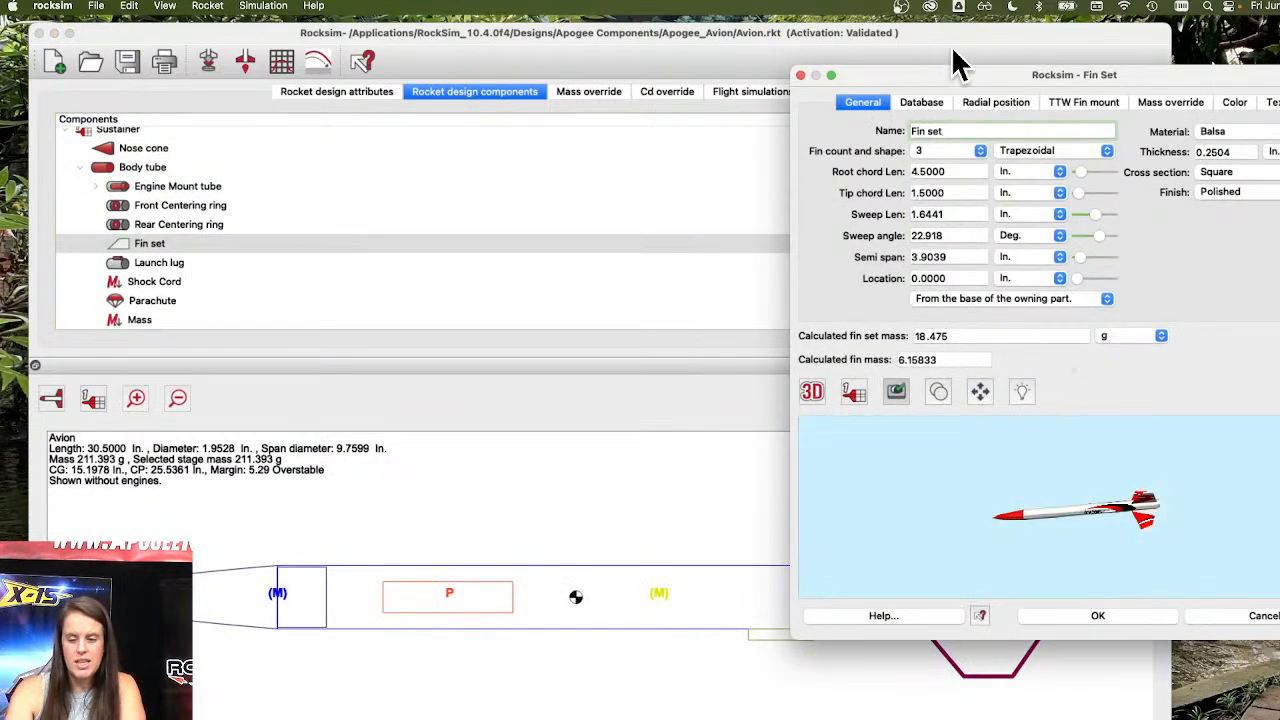
{"action": "left_click_drag", "start_coordinate": [952, 70], "coordinate": [435, 116]}
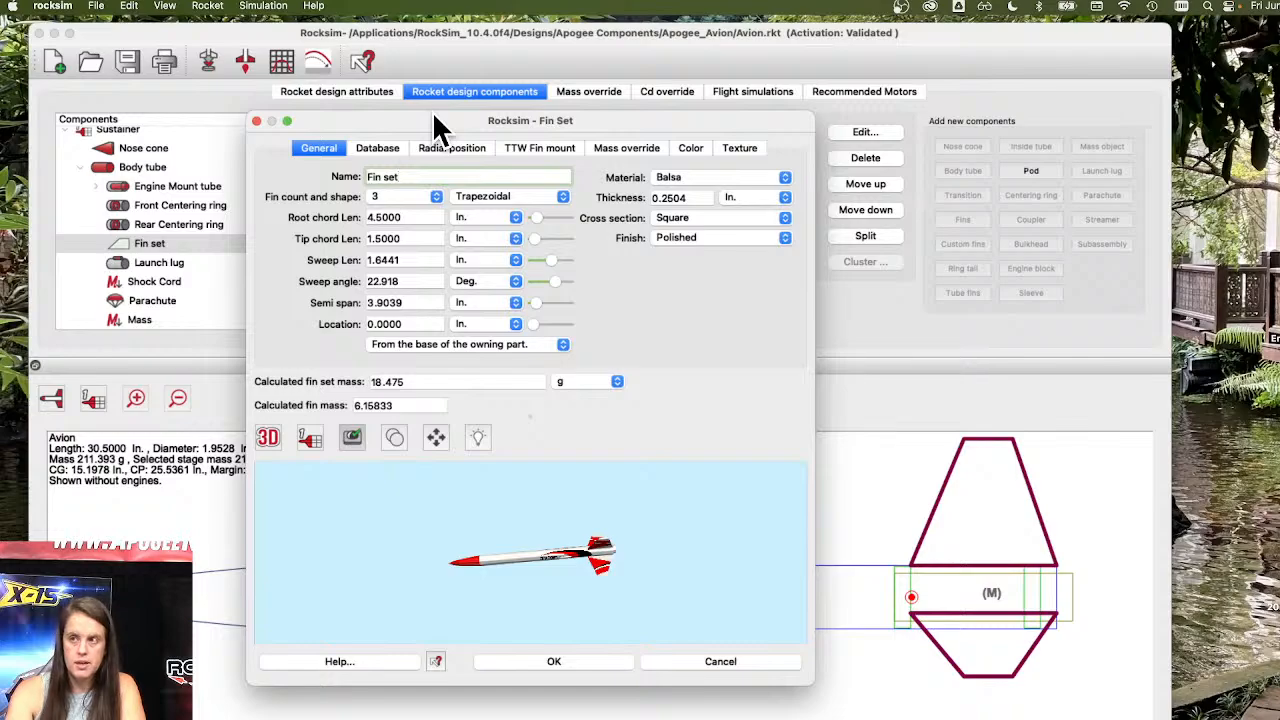
{"action": "left_click", "coordinate": [736, 664]}
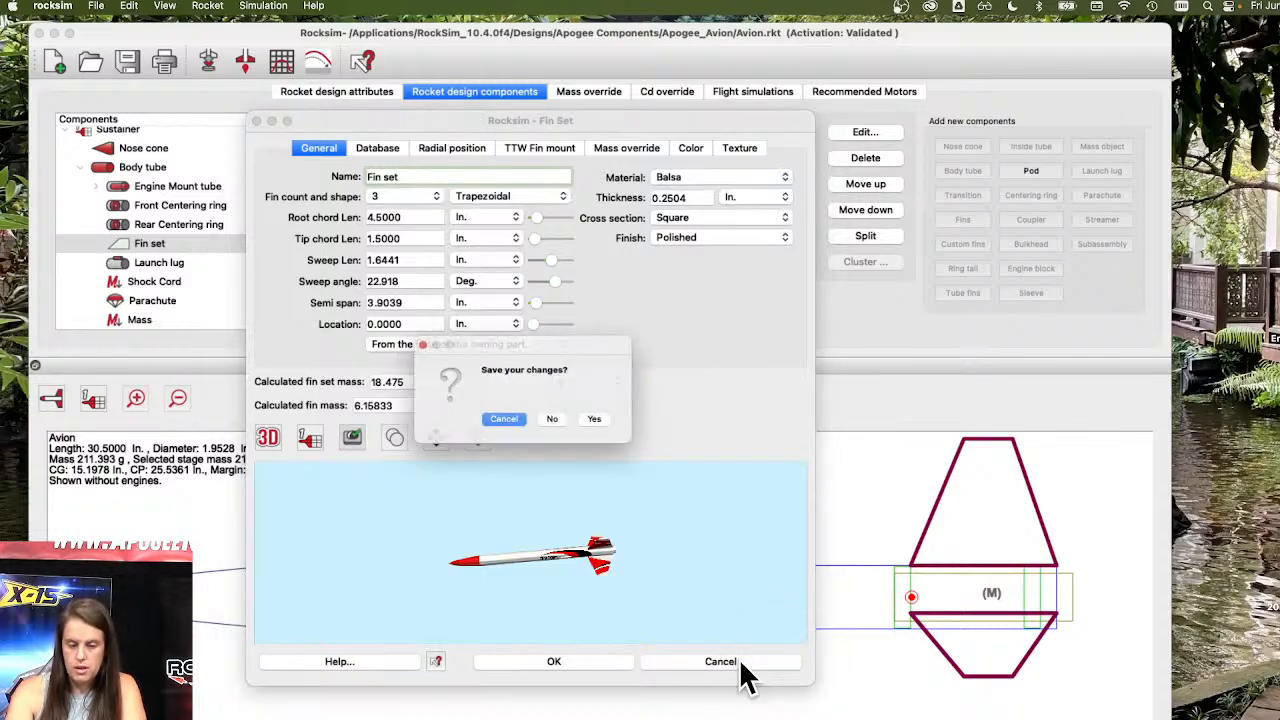
{"action": "left_click", "coordinate": [558, 423]}
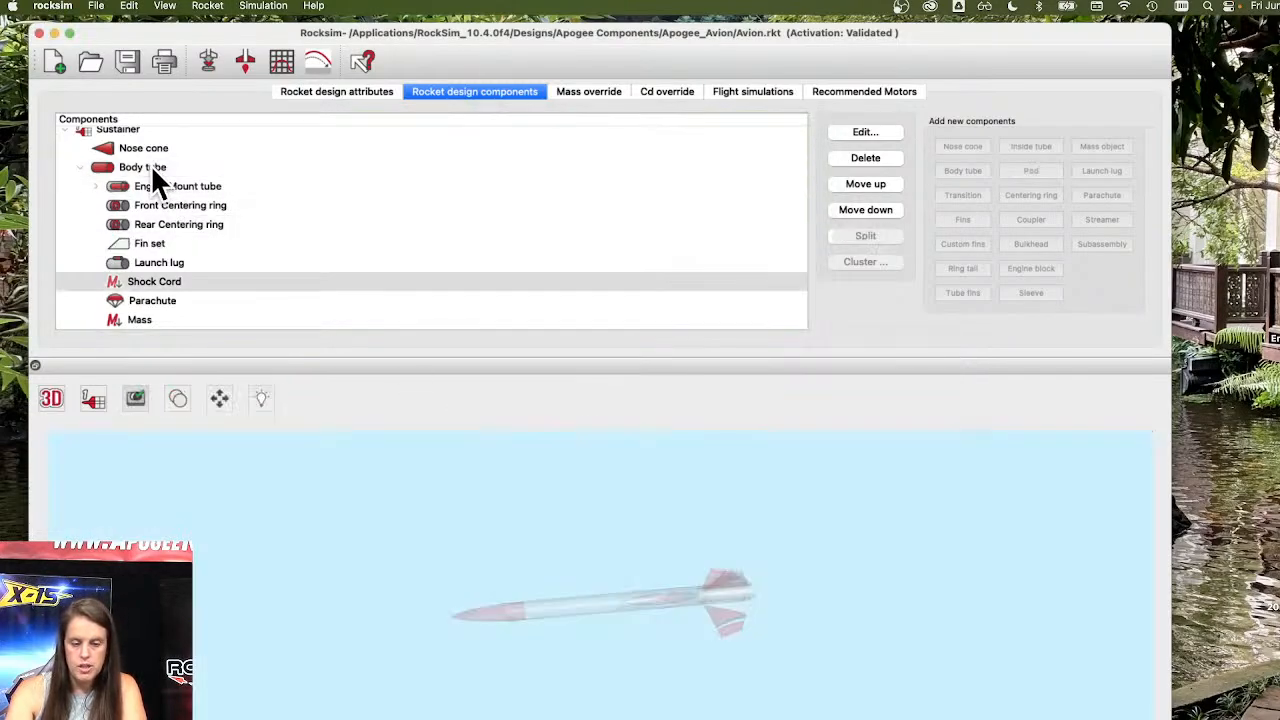
Open the body tube's properties again and close them without saving changes.
{"action": "left_click", "coordinate": [152, 167]}
{"action": "key", "text": "s"}
{"action": "key", "text": "f"}
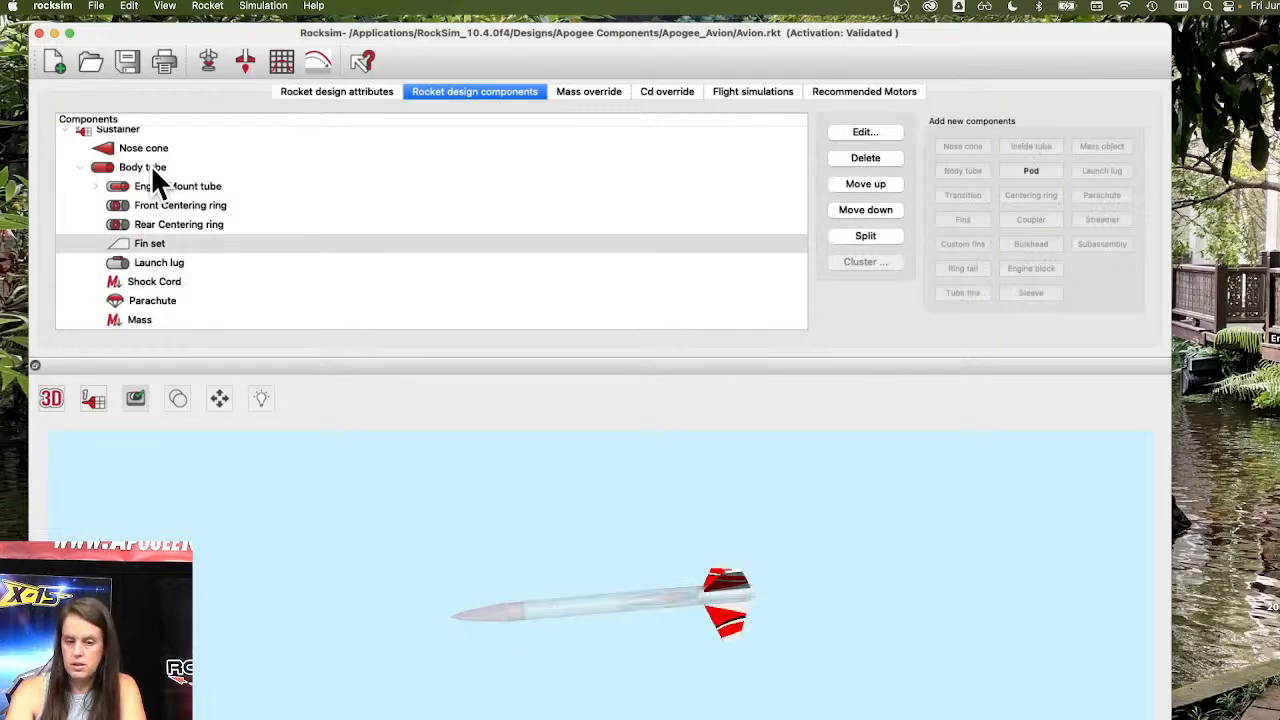
{"action": "left_click", "coordinate": [140, 166]}
{"action": "double_click", "coordinate": [101, 164]}
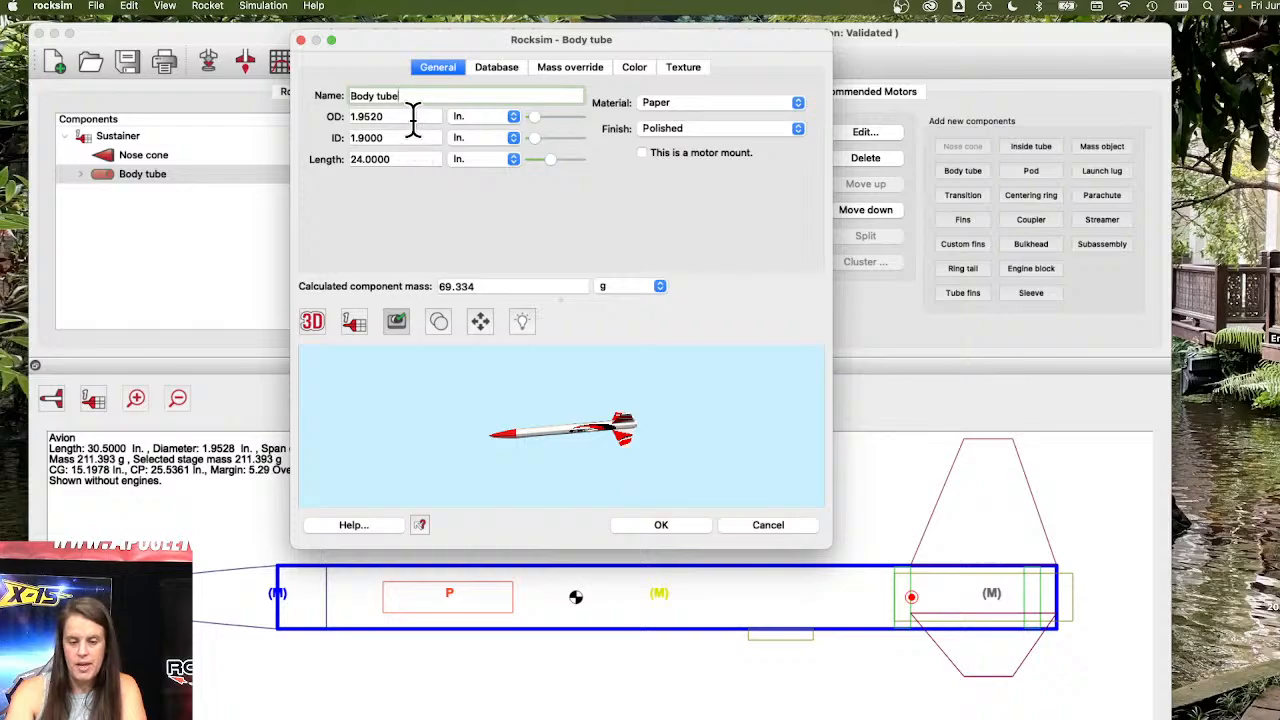
{"action": "key", "text": "Tab"}
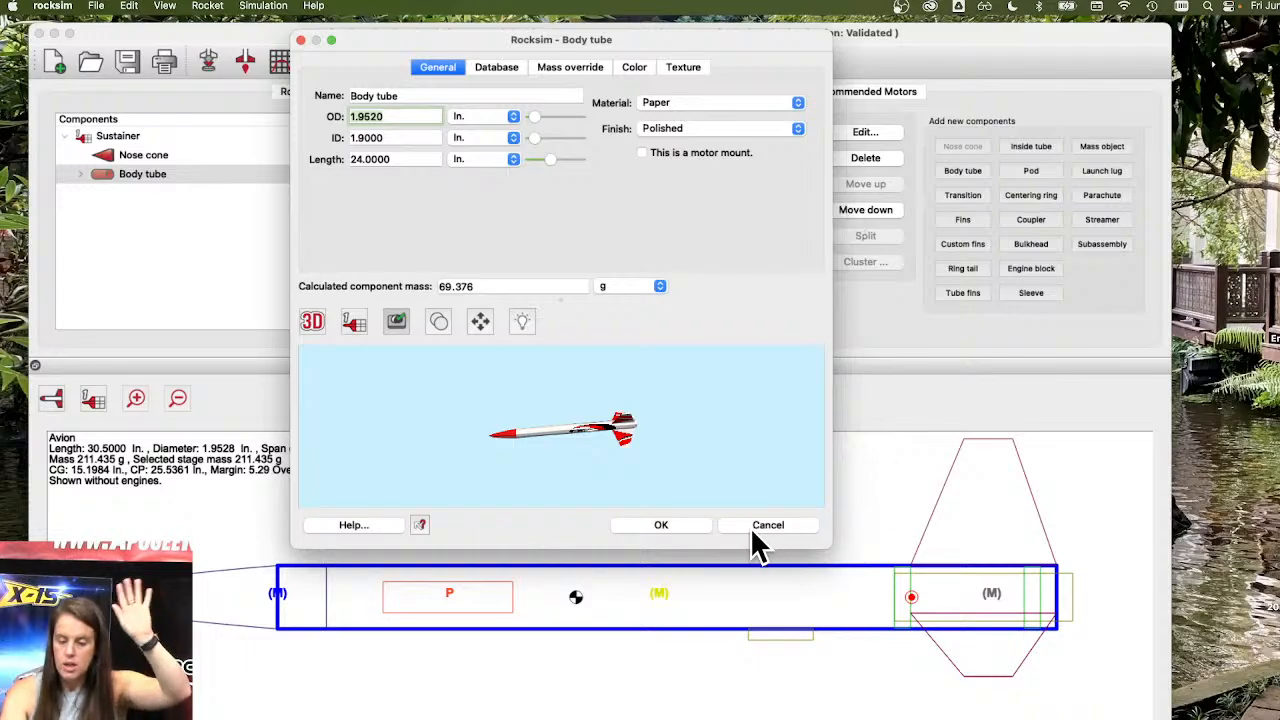
{"action": "left_click", "coordinate": [775, 525]}
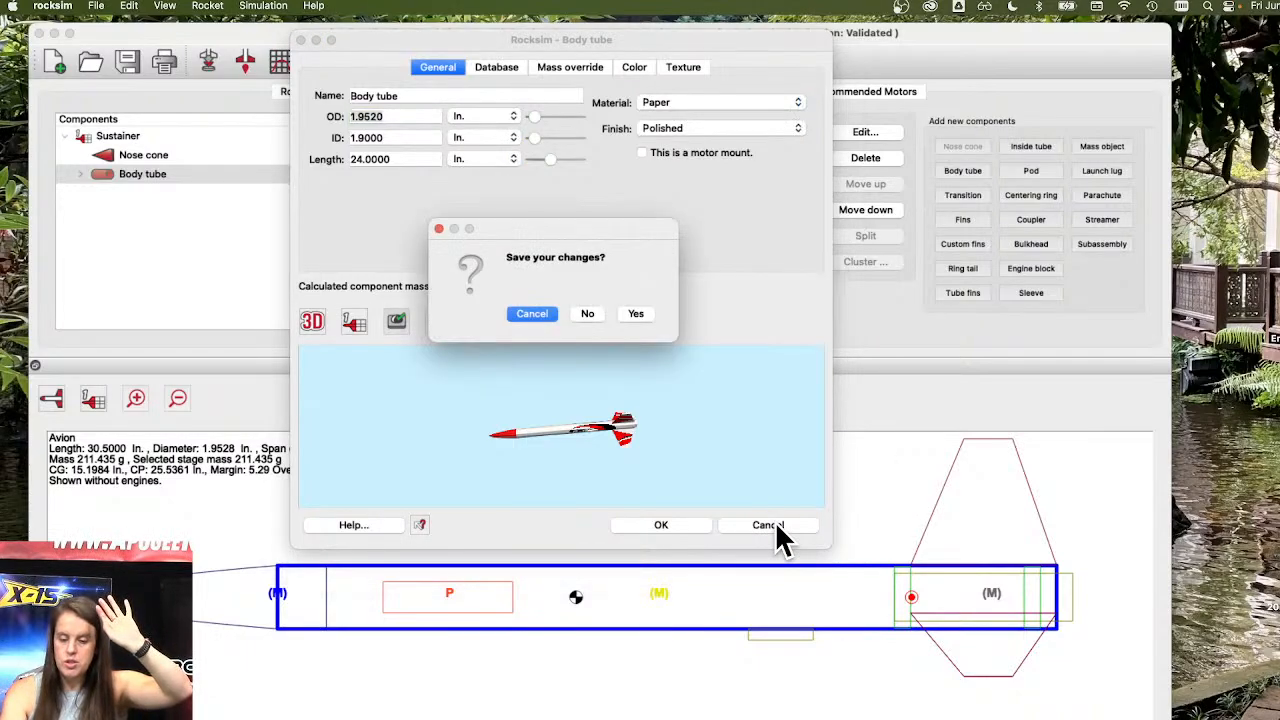
{"action": "left_click", "coordinate": [588, 314]}
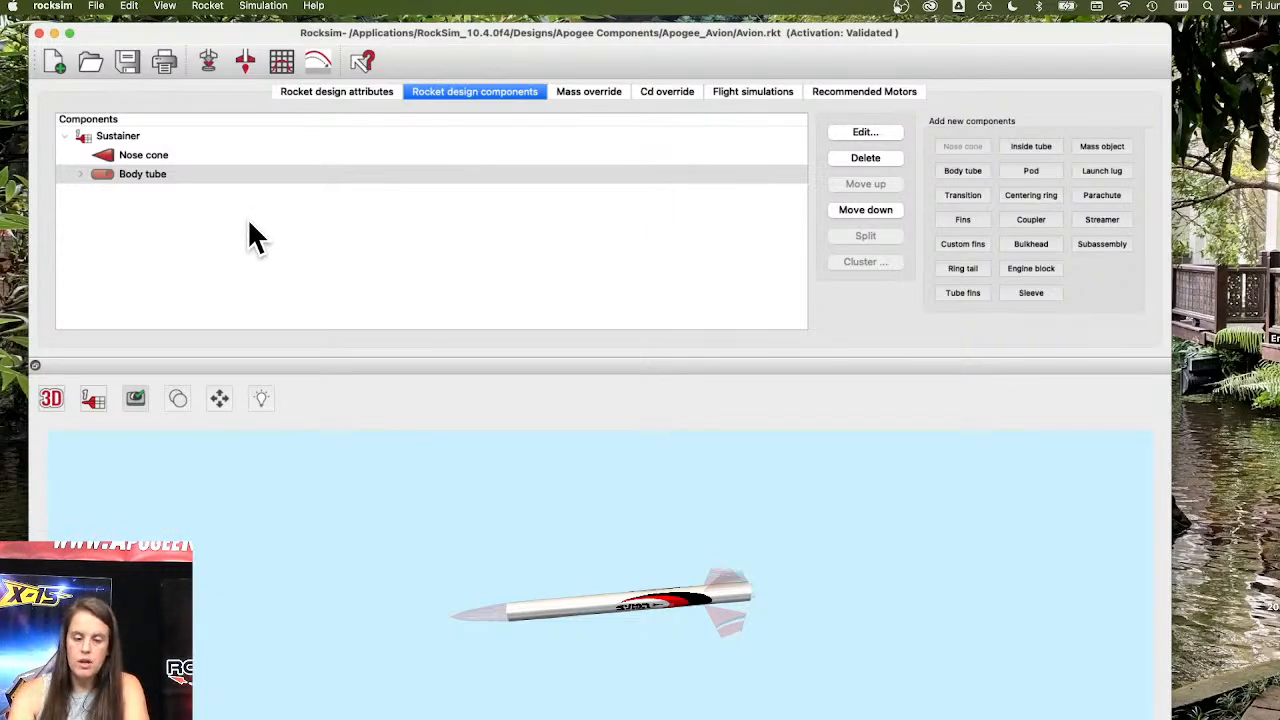
Open the fin set's properties, switch its preview to the 2D side view, and discard changes.
{"action": "left_click", "coordinate": [80, 174]}
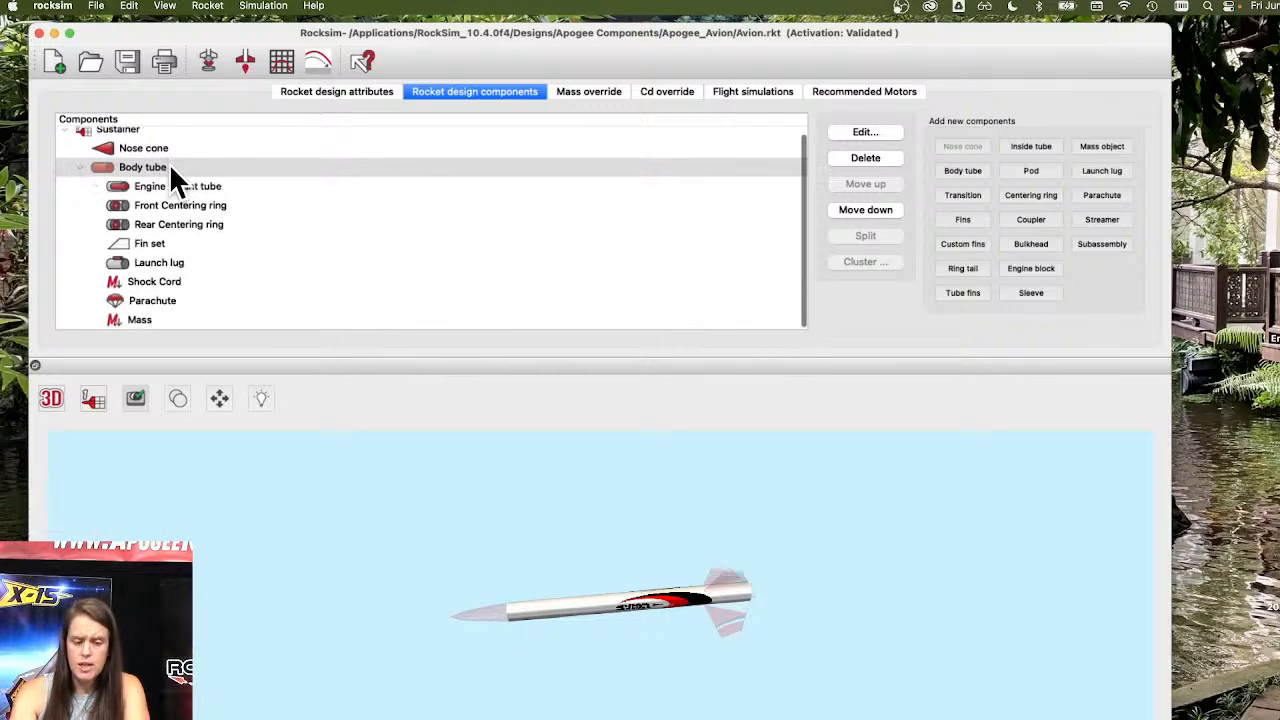
{"action": "double_click", "coordinate": [150, 244]}
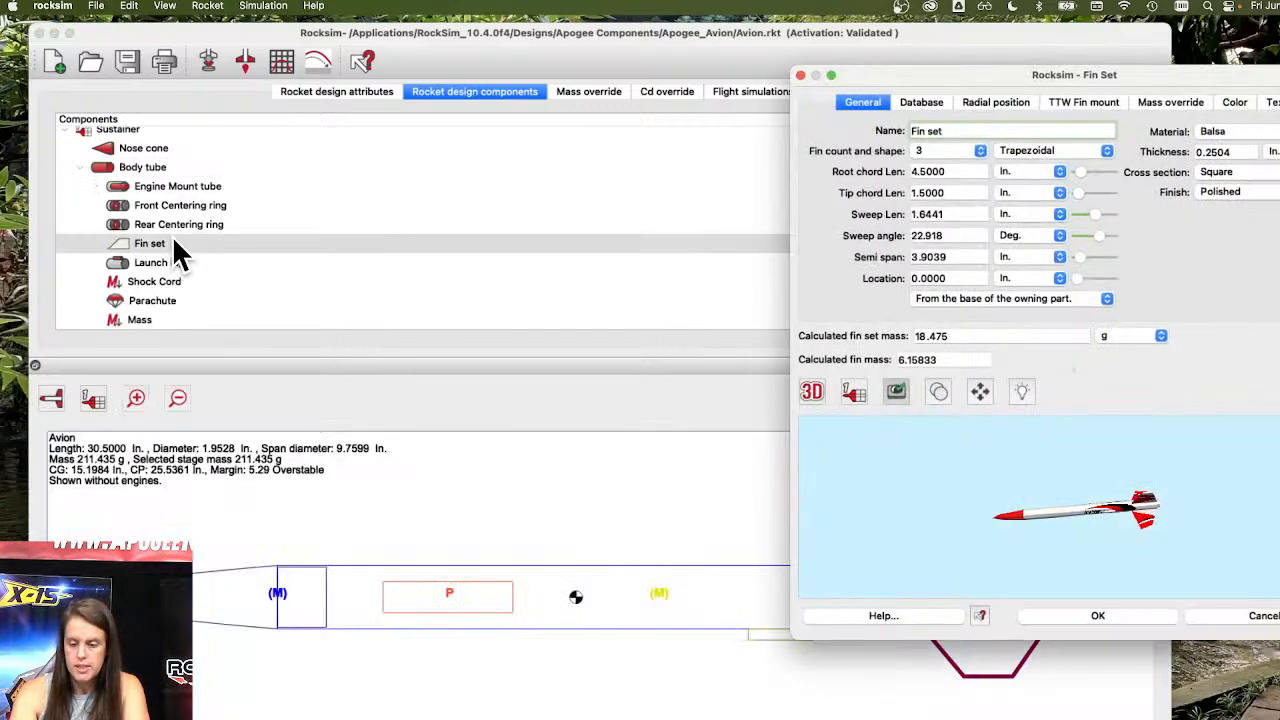
{"action": "left_click", "coordinate": [811, 389]}
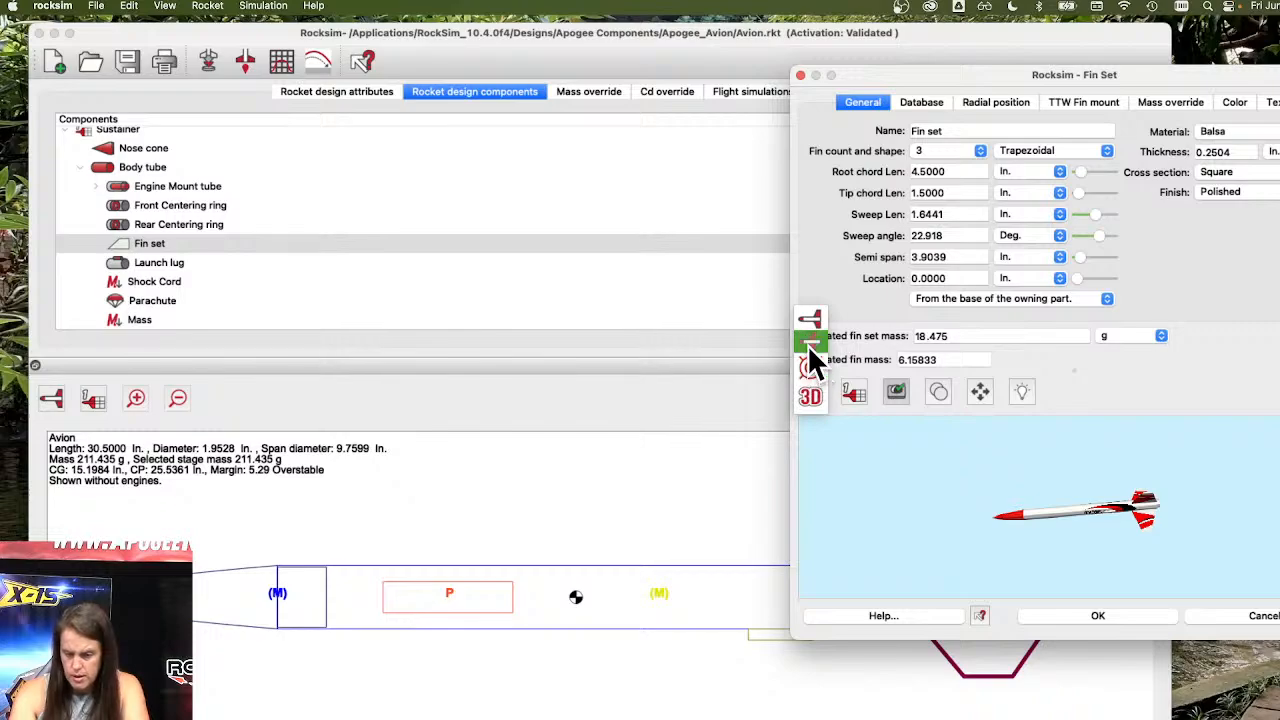
{"action": "left_click_drag", "start_coordinate": [1037, 74], "coordinate": [583, 78]}
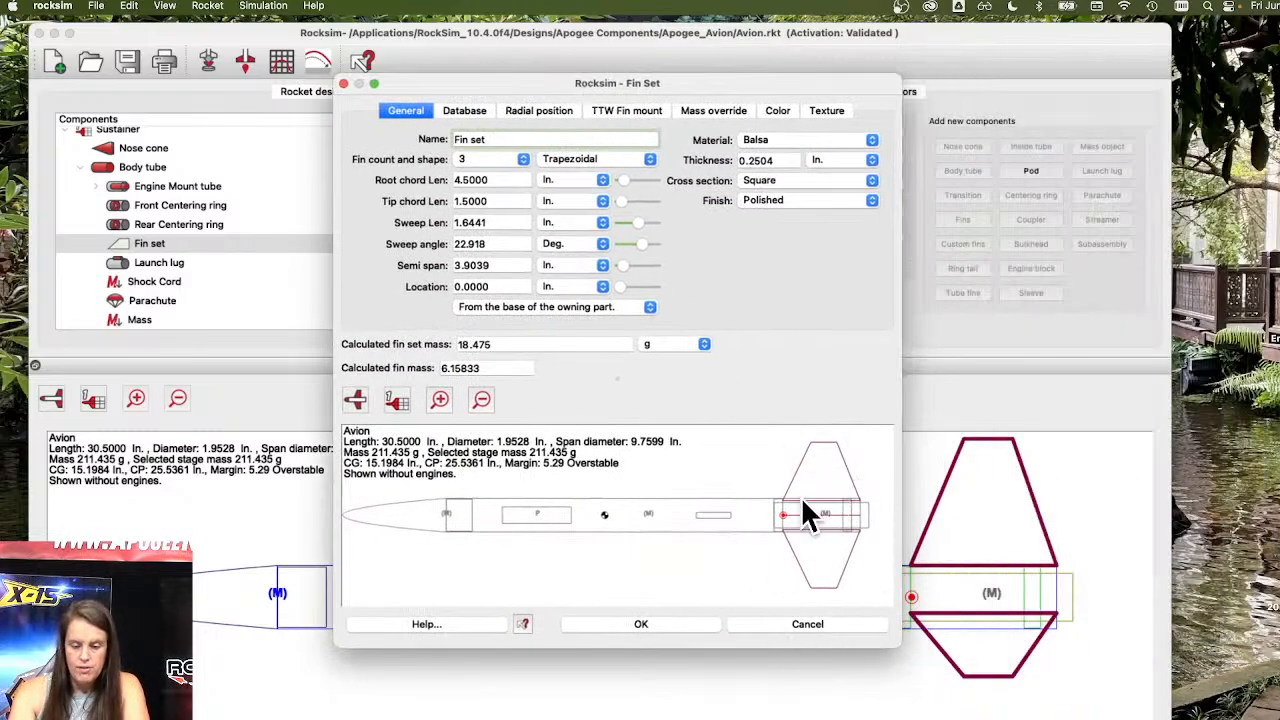
{"action": "left_click", "coordinate": [698, 624]}
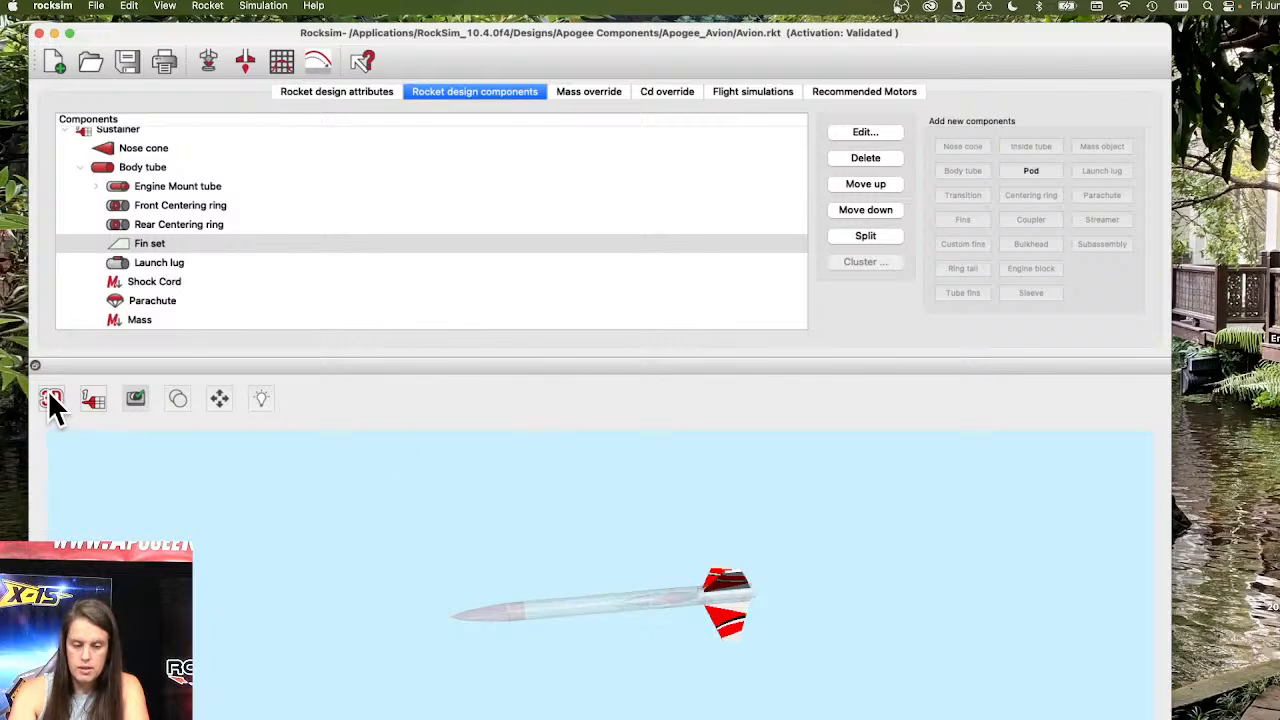
Switch the main design view back to the 2D side view.
{"action": "left_click", "coordinate": [50, 394]}
{"action": "left_click", "coordinate": [54, 343]}
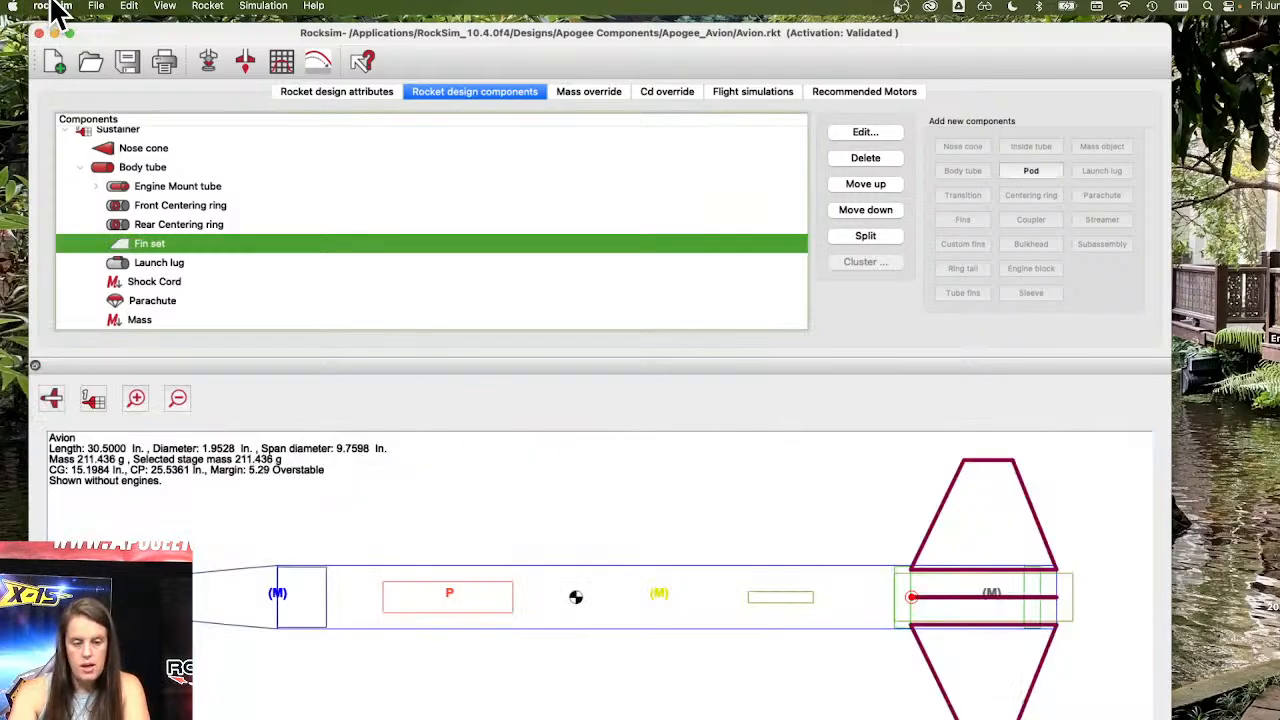
Open the print selections and turn off the rocket drawings and the parts list.
{"action": "left_click", "coordinate": [96, 5]}
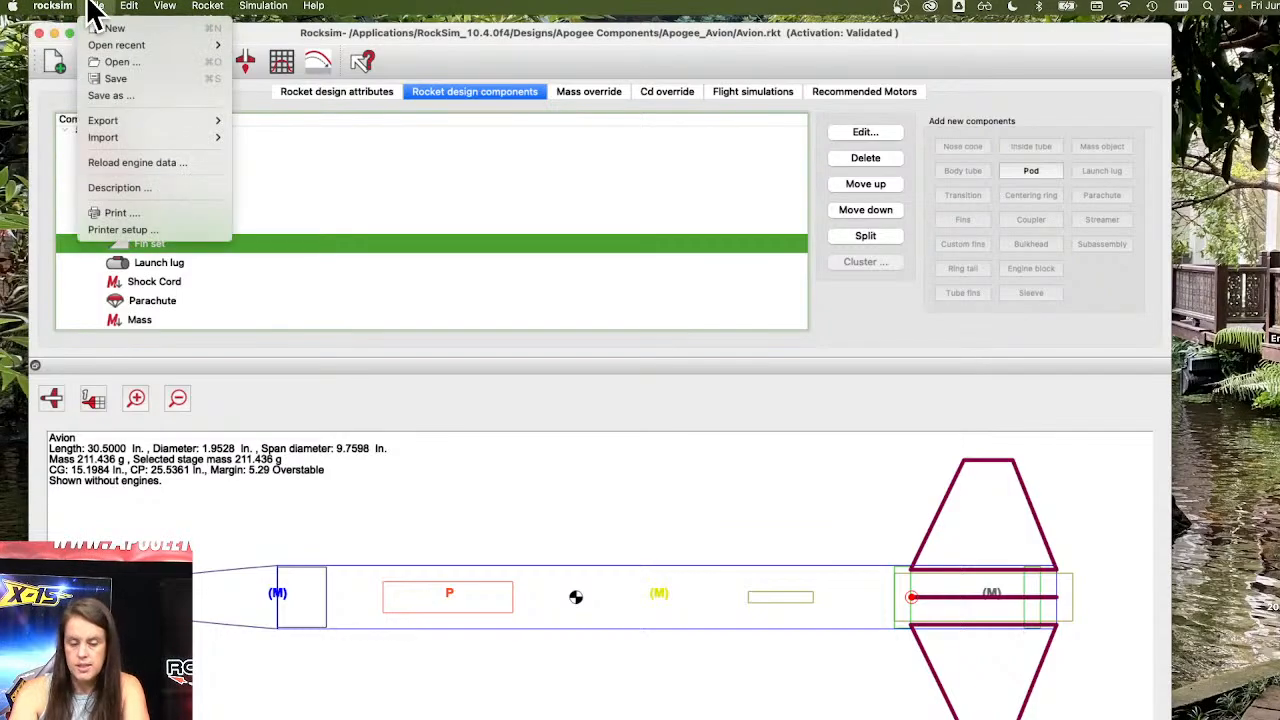
{"action": "left_click", "coordinate": [119, 215]}
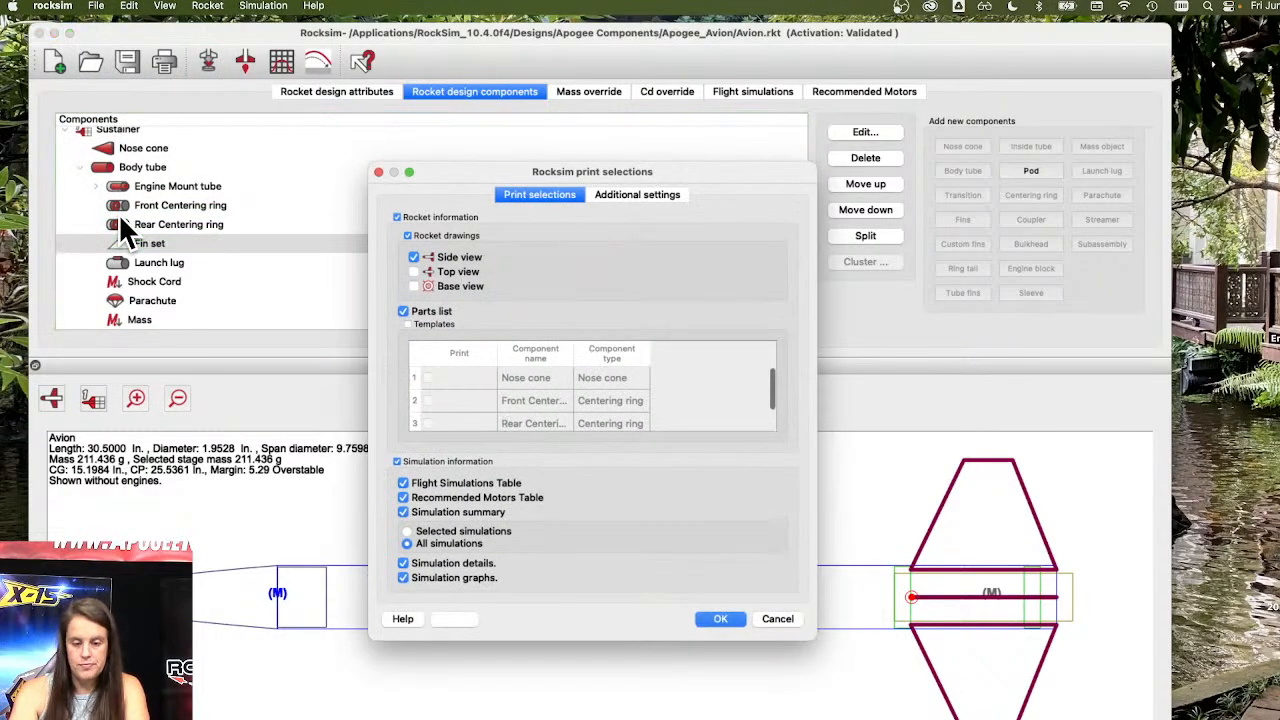
{"action": "left_click_drag", "start_coordinate": [521, 169], "coordinate": [417, 119]}
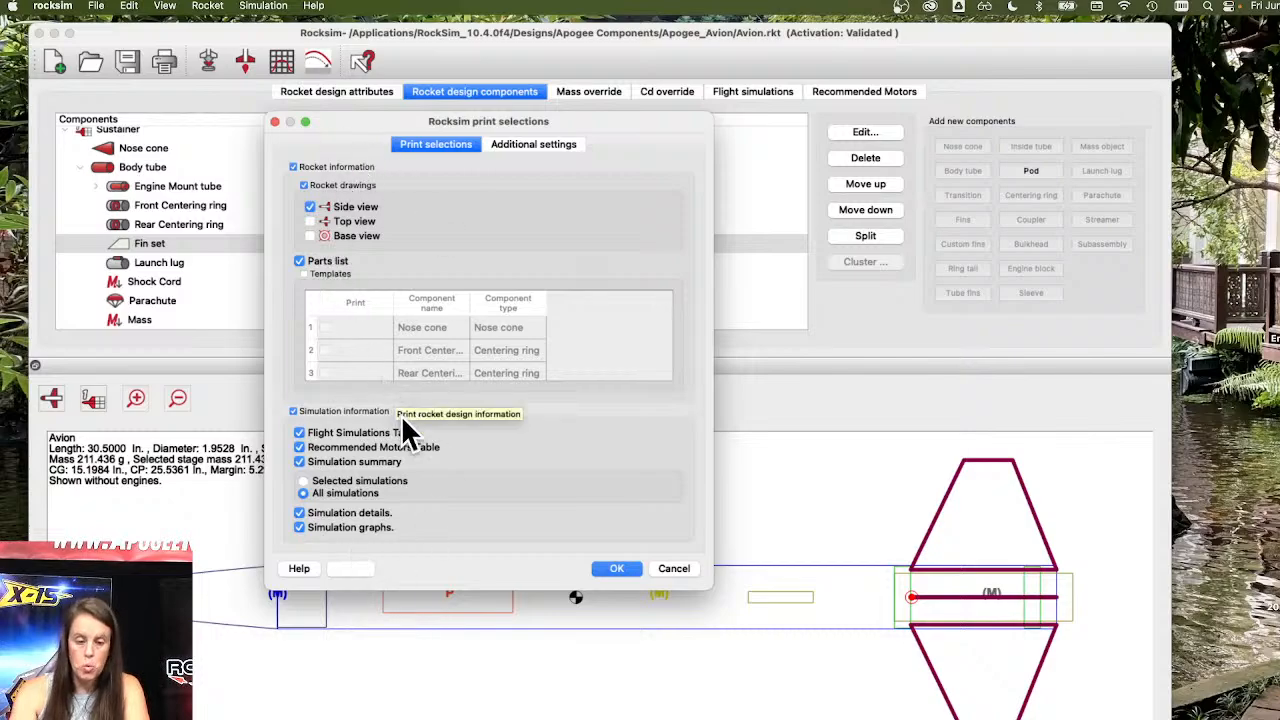
{"action": "left_click", "coordinate": [311, 207]}
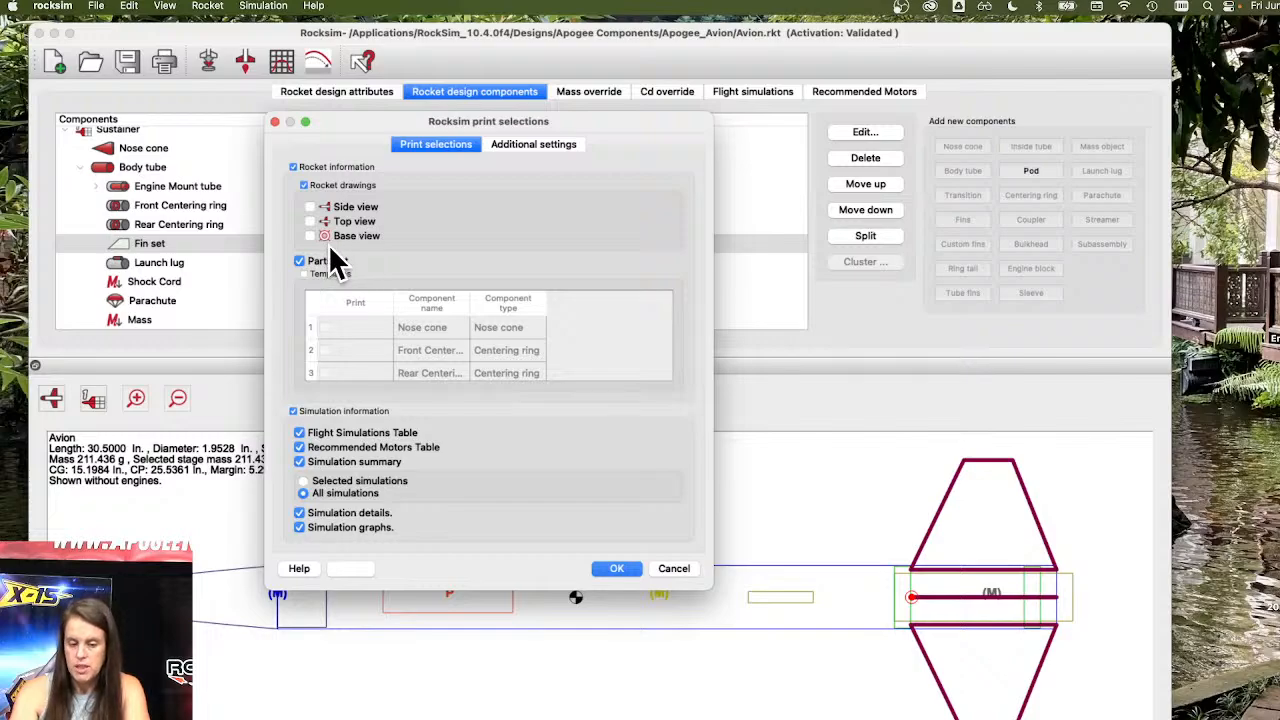
{"action": "left_click", "coordinate": [305, 186]}
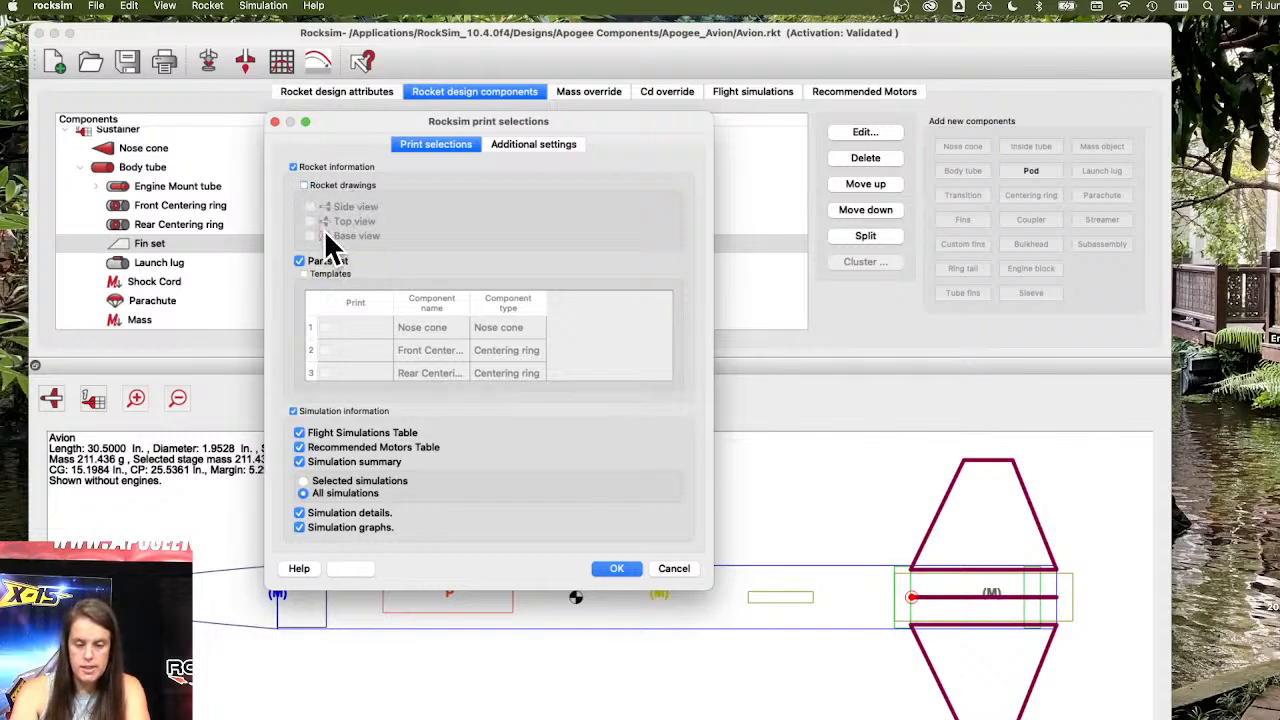
{"action": "left_click", "coordinate": [298, 260]}
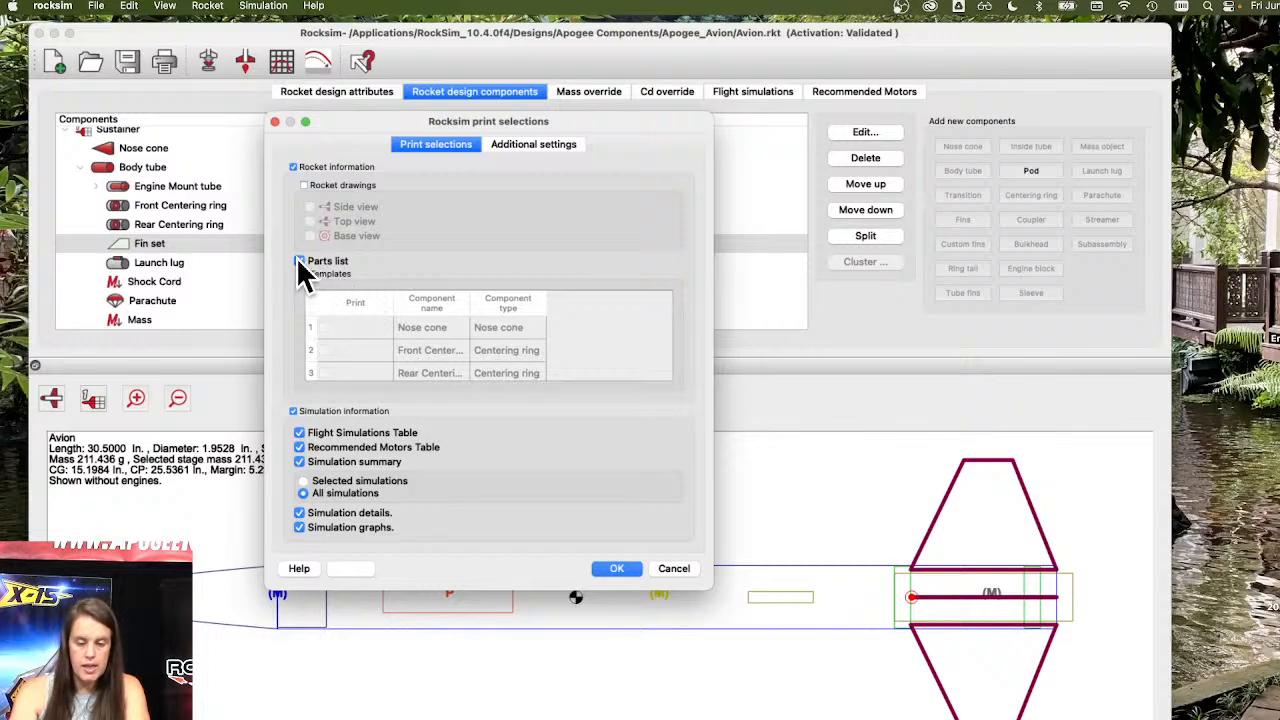
Enable printing of templates with the fin set template selected, and exclude all simulation information.
{"action": "left_click", "coordinate": [304, 273]}
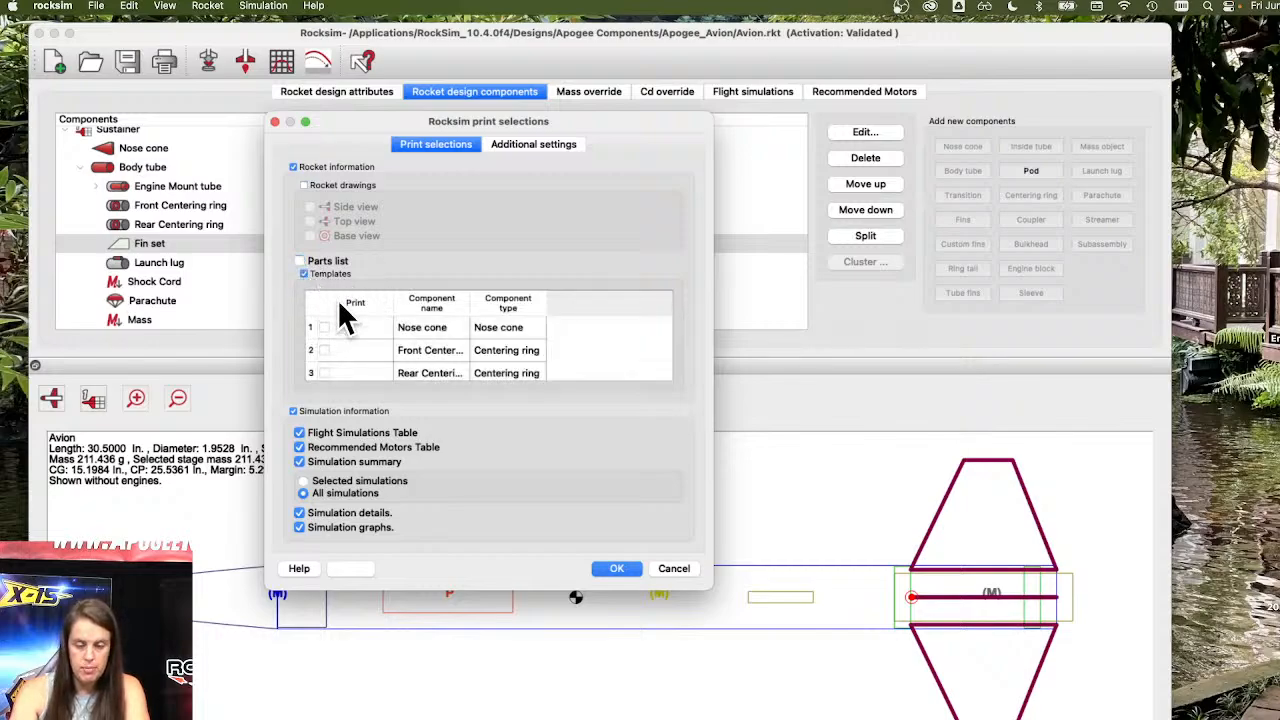
{"action": "left_click_drag", "start_coordinate": [706, 583], "coordinate": [822, 572]}
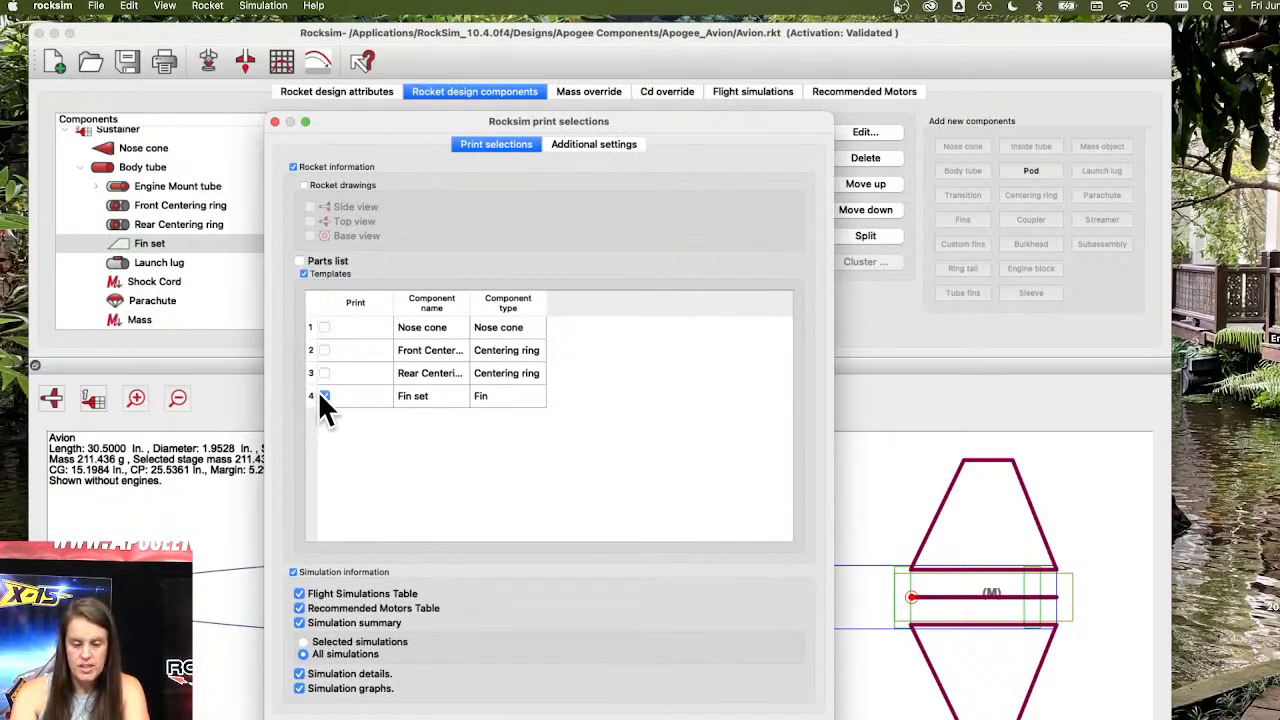
{"action": "left_click", "coordinate": [293, 572]}
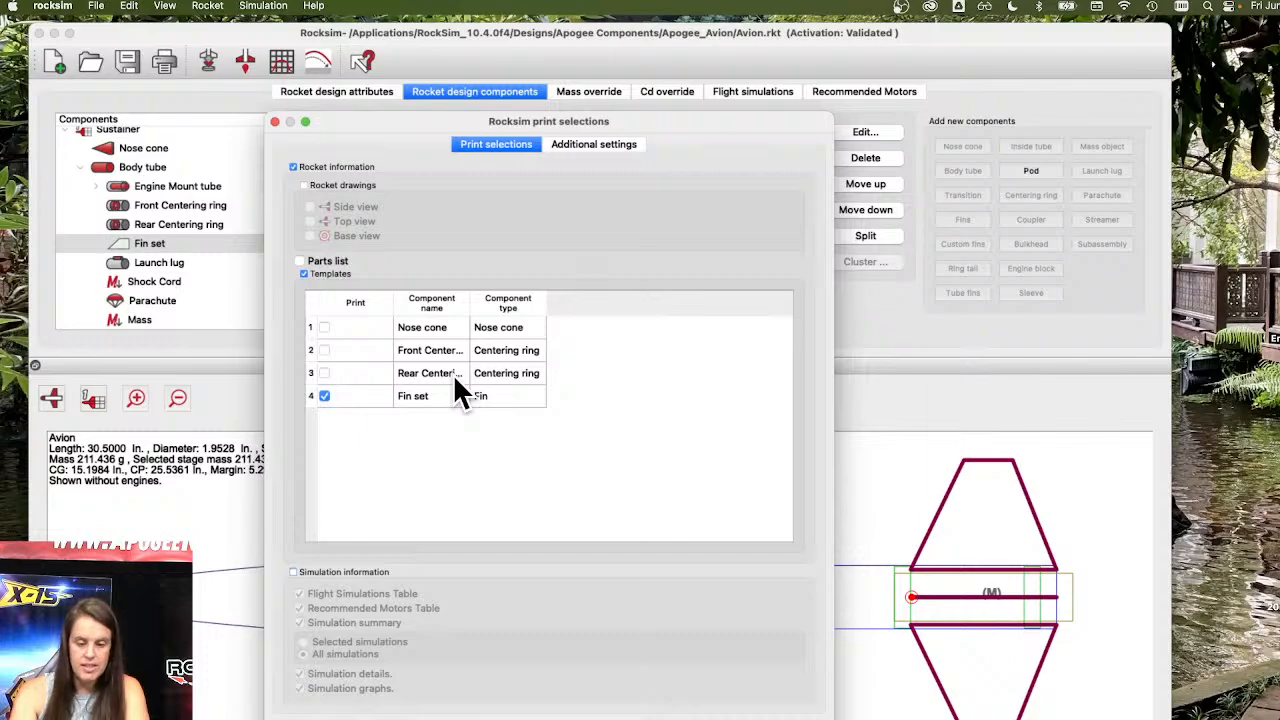
Turn on Print to PDF Format in the additional print settings.
{"action": "left_click", "coordinate": [622, 150]}
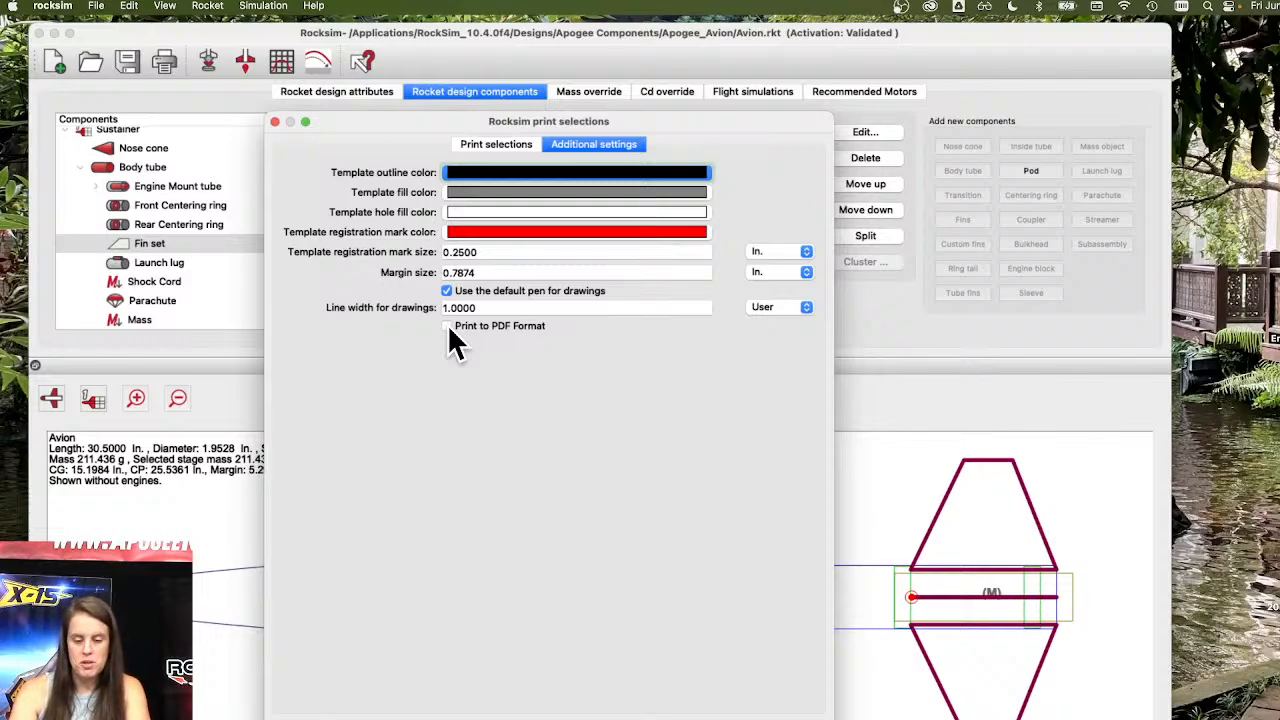
{"action": "left_click", "coordinate": [447, 327]}
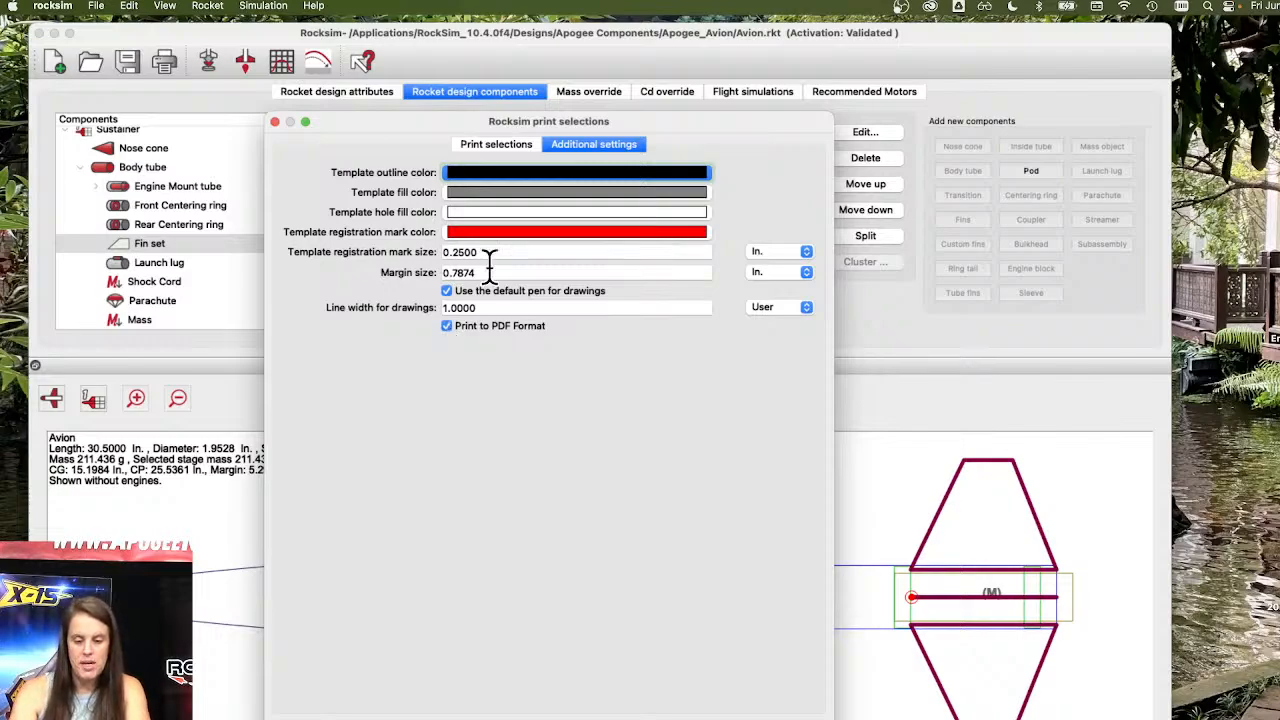
{"action": "left_click", "coordinate": [513, 150]}
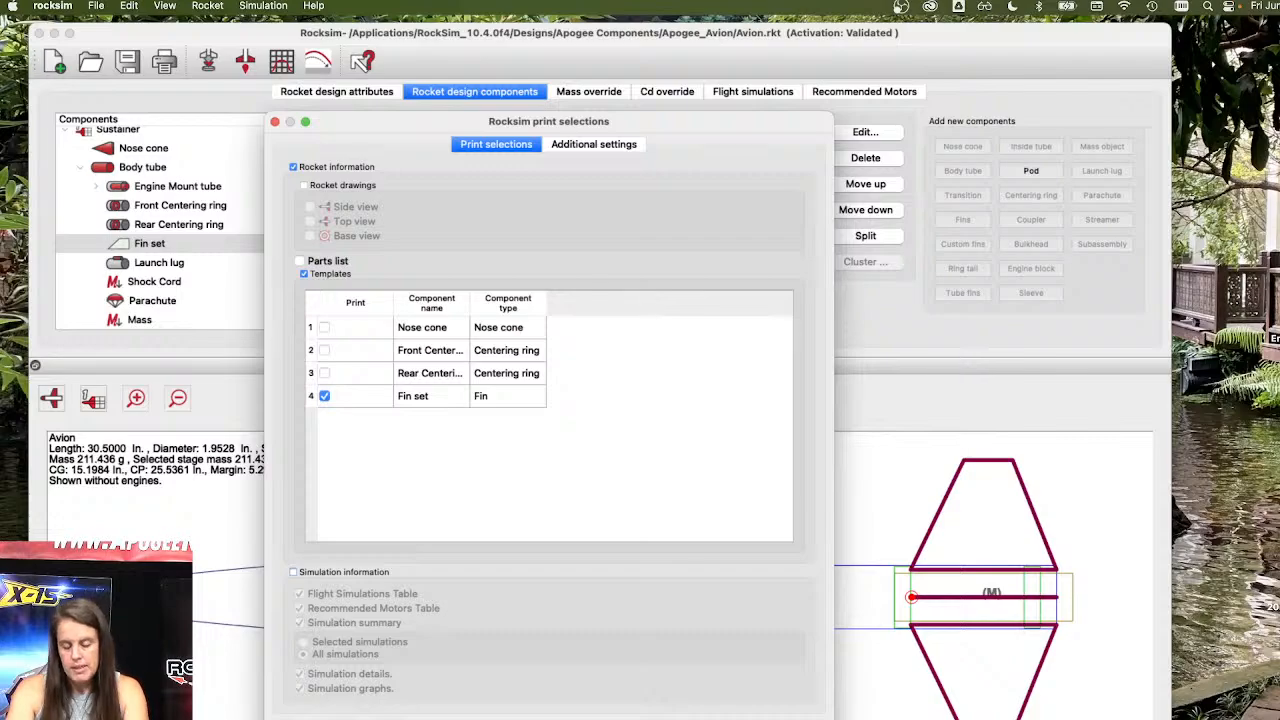
{"action": "key", "text": "Escape"}
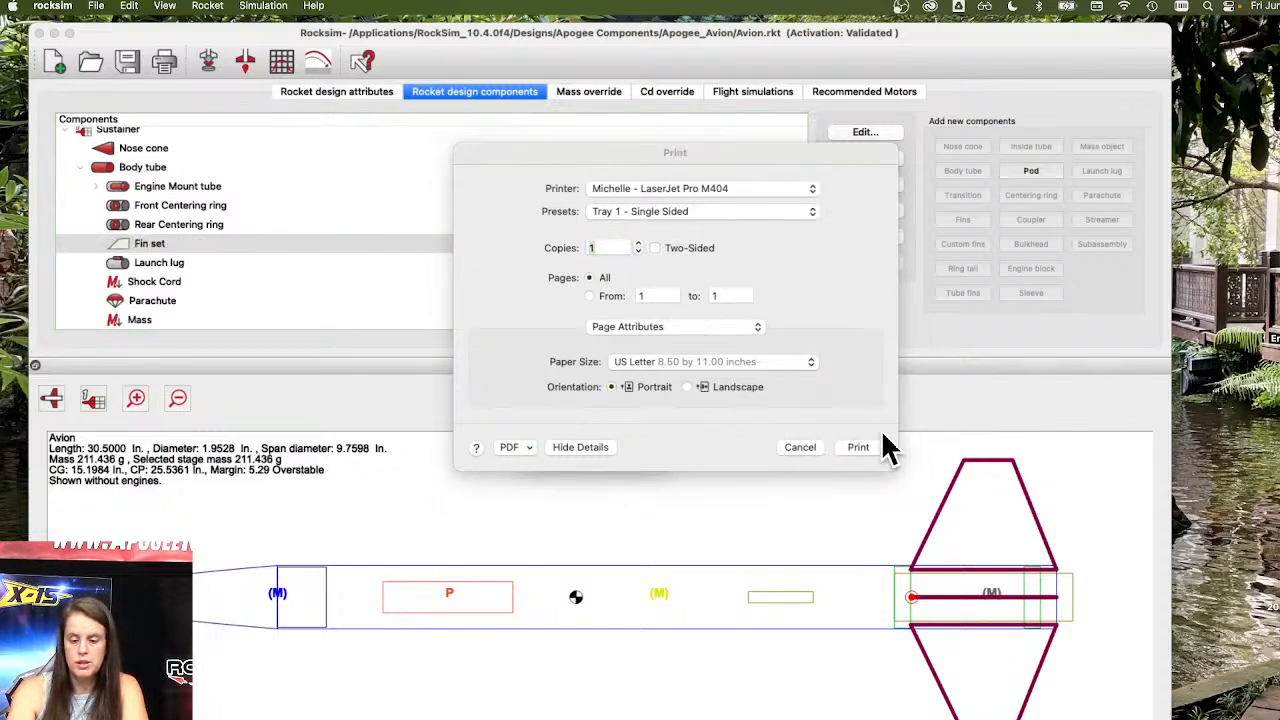
{"action": "left_click", "coordinate": [804, 449]}
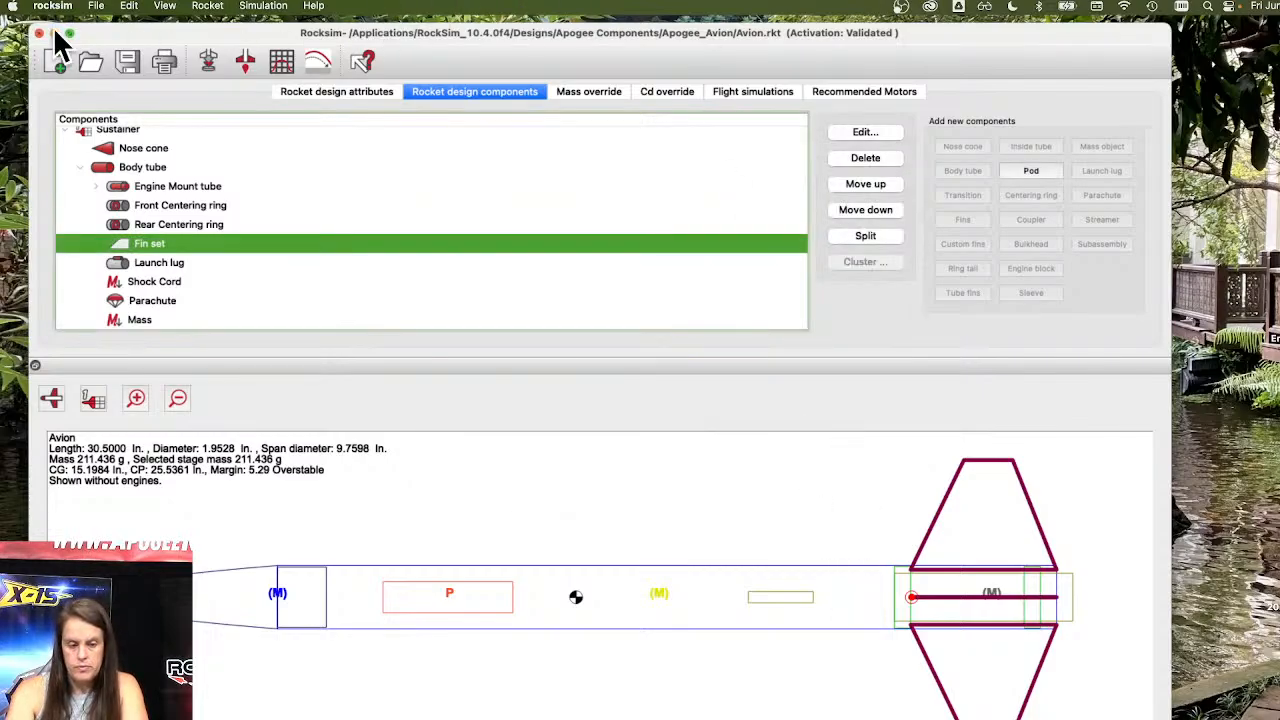
{"action": "mouse_move", "coordinate": [125, 47]}
{"action": "left_mouse_down"}
{"action": "mouse_move", "coordinate": [136, 572]}
{"action": "mouse_move", "coordinate": [120, 14]}
{"action": "mouse_move", "coordinate": [118, 45]}
{"action": "left_mouse_up"}
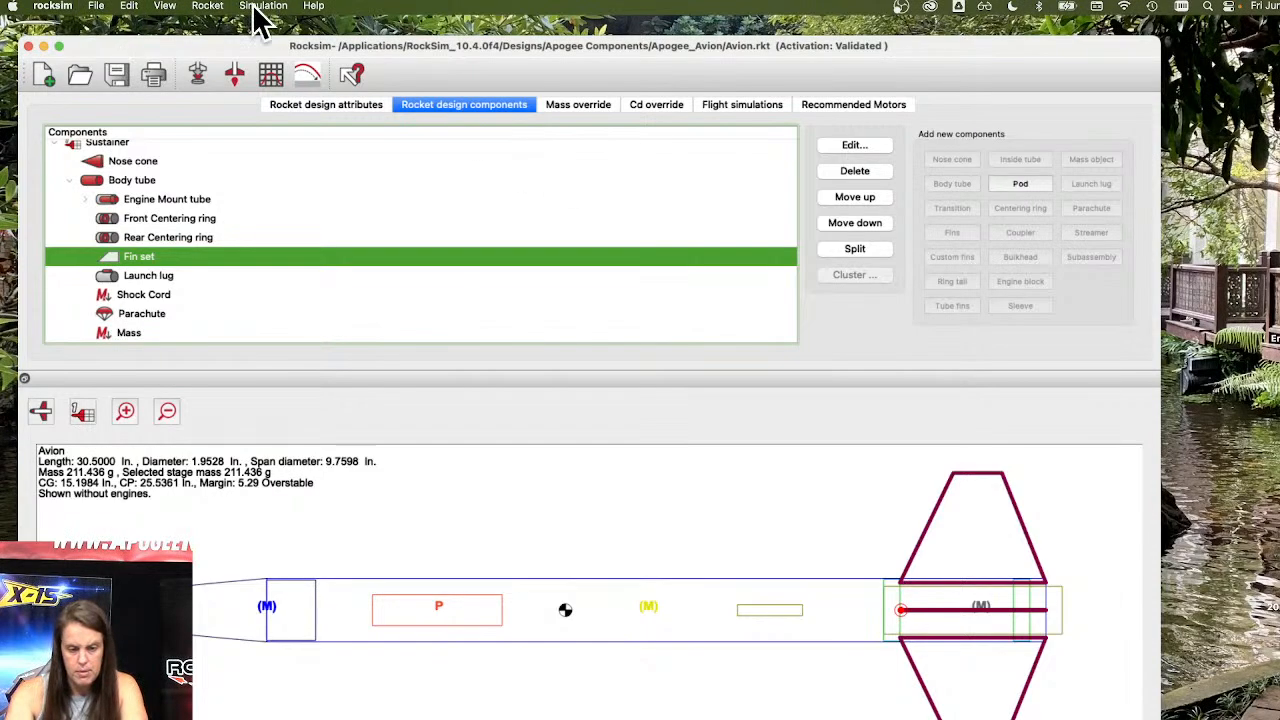
Print the design with the saved print selections, sending the fin set template to PDF.
{"action": "left_click", "coordinate": [97, 6]}
{"action": "left_click", "coordinate": [124, 208]}
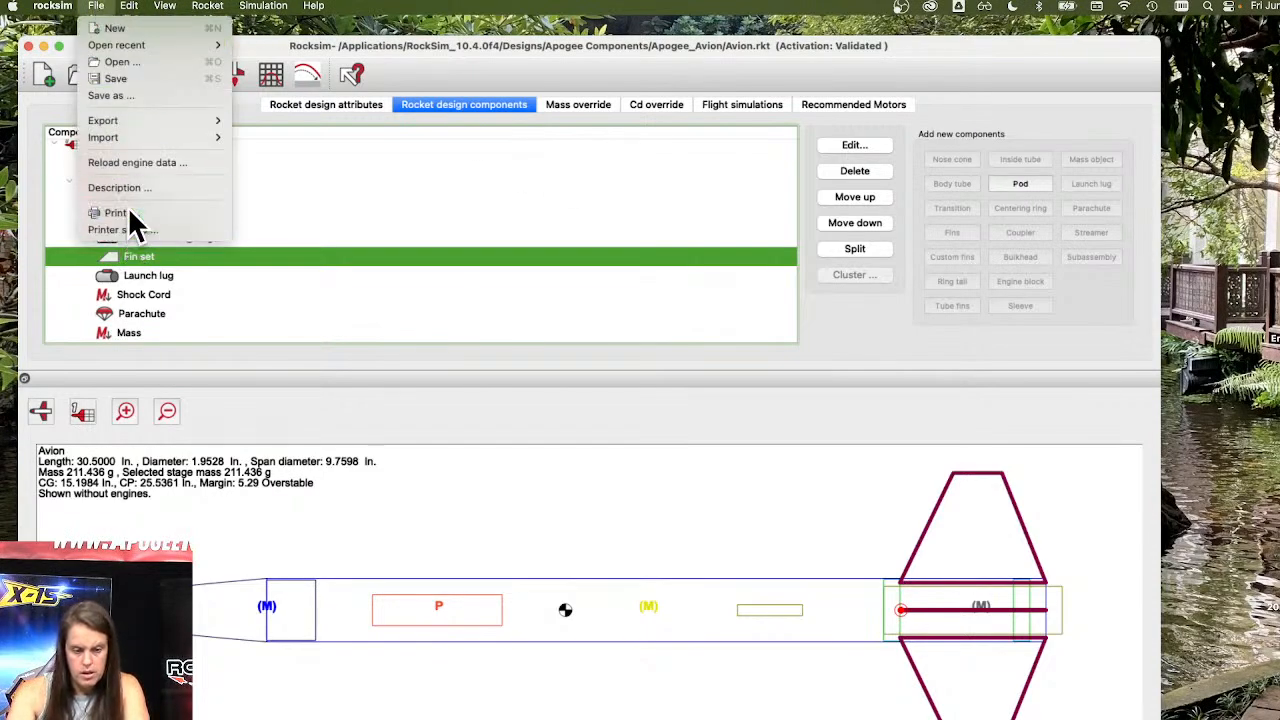
{"action": "scroll", "coordinate": [574, 392], "scroll_direction": "down", "scroll_amount": 1}
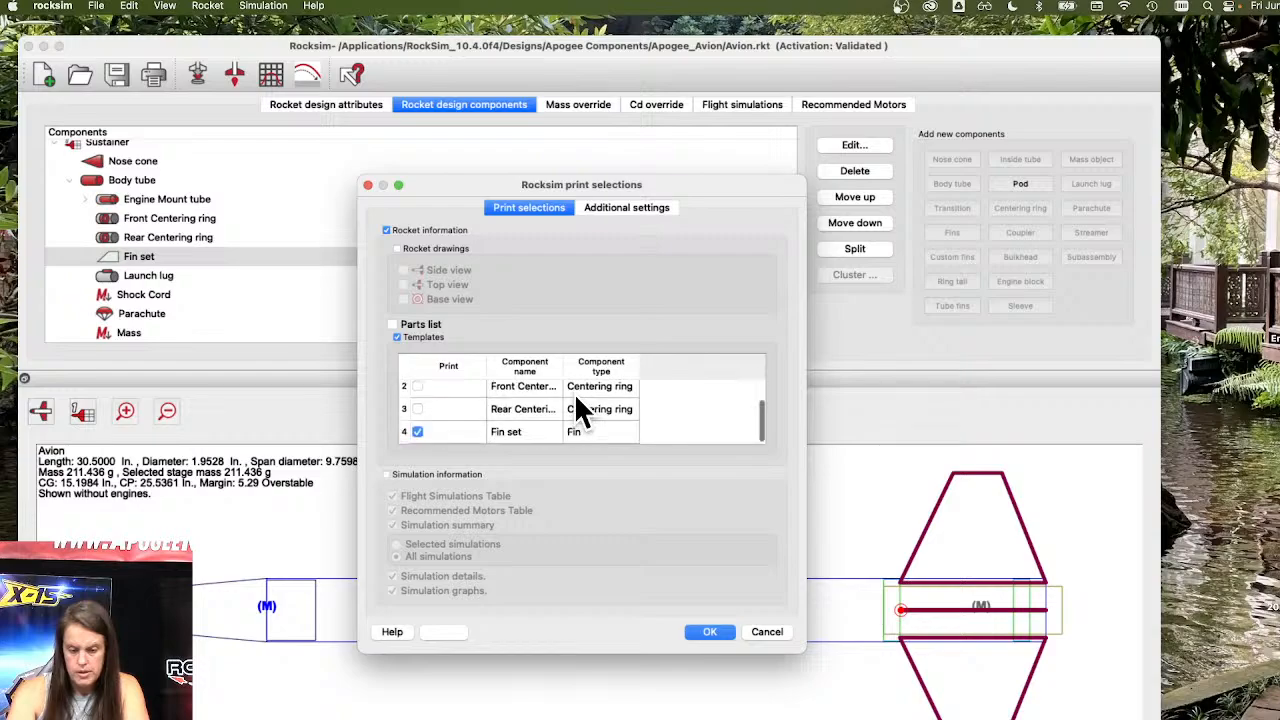
{"action": "left_click", "coordinate": [710, 632]}
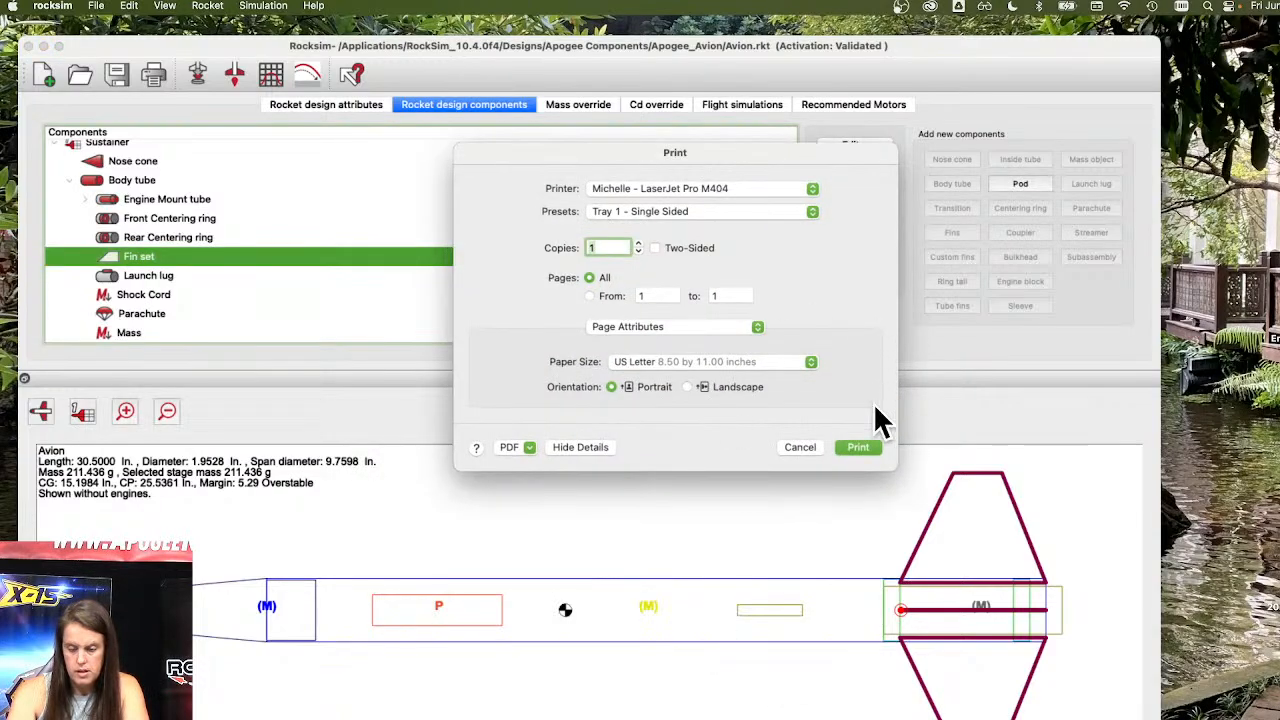
{"action": "left_click", "coordinate": [858, 448]}
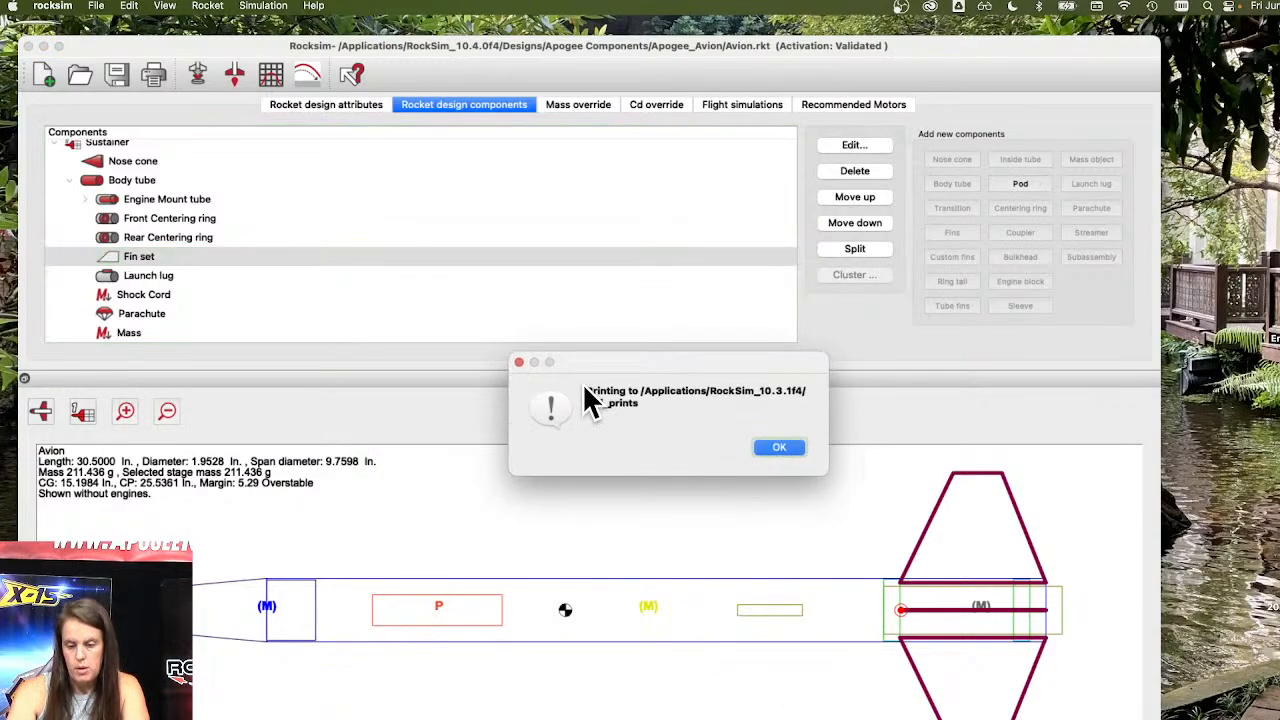
{"action": "left_click", "coordinate": [770, 448]}
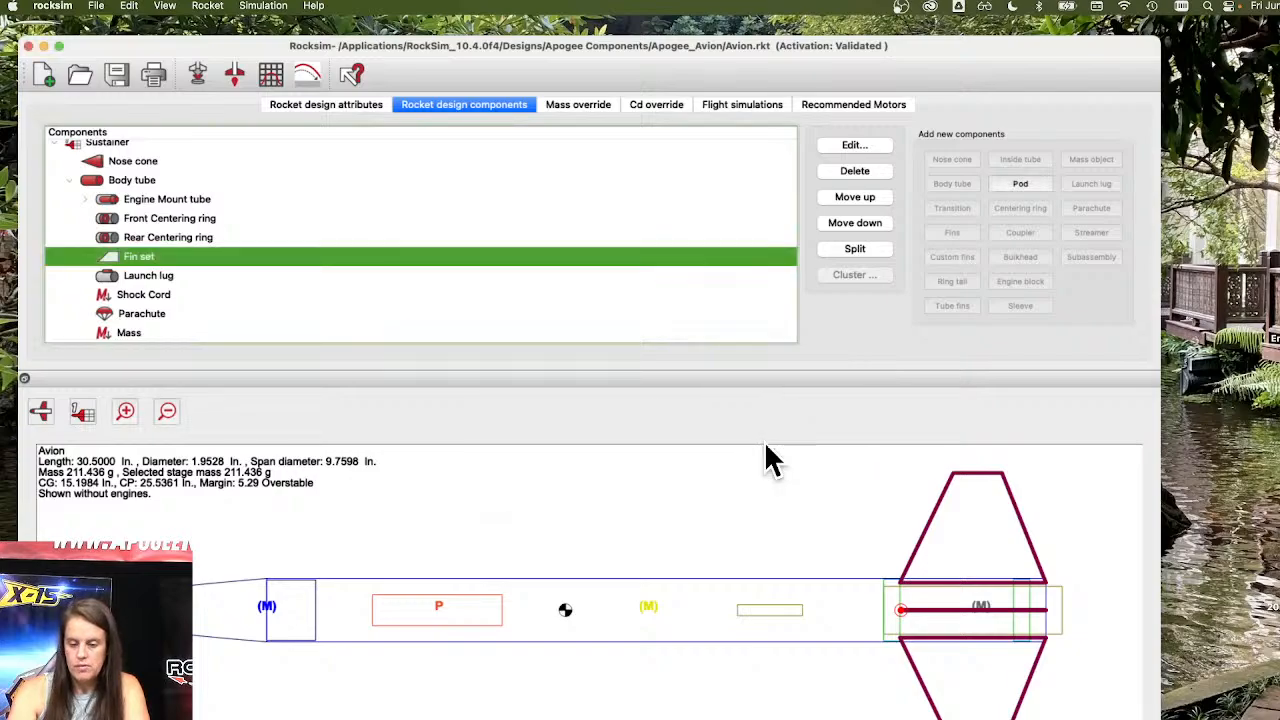
In Finder, open Fin set.pdf from the pdf_prints folder inside the RockSim_10.3.1f4 application folder.
{"action": "double_click", "coordinate": [1279, 205]}
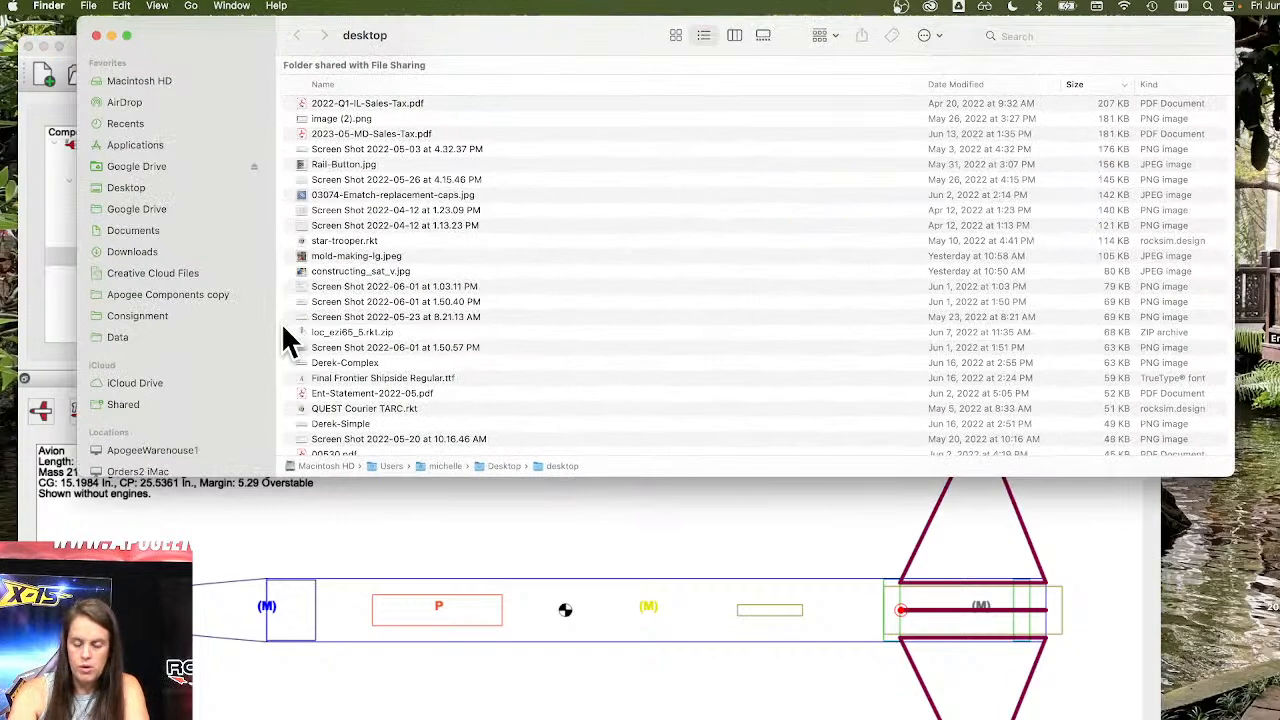
{"action": "left_click", "coordinate": [150, 145]}
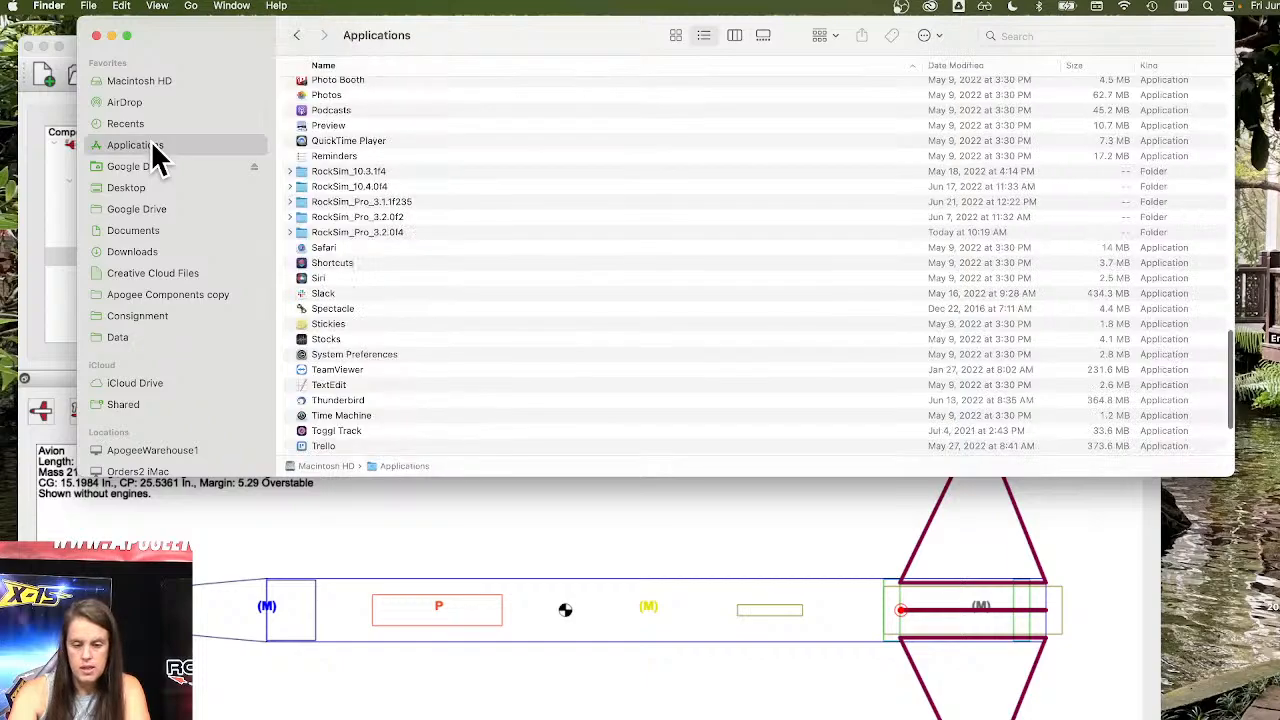
{"action": "double_click", "coordinate": [398, 171]}
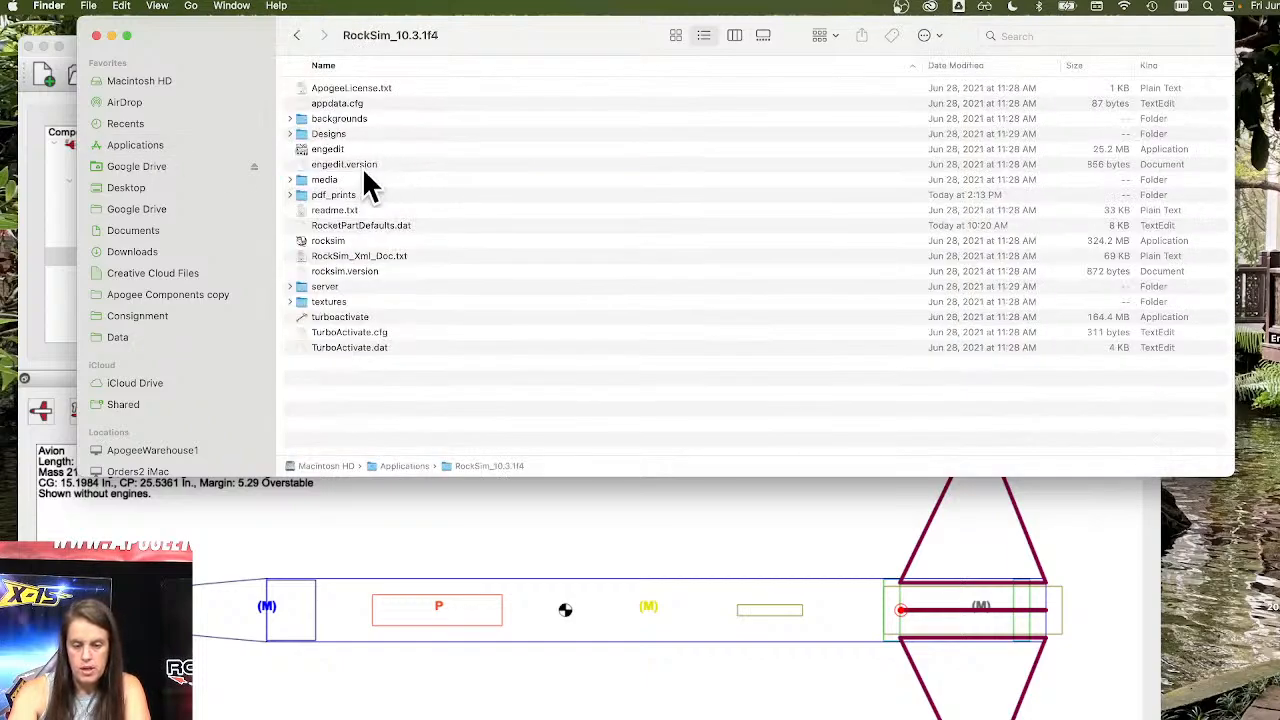
{"action": "double_click", "coordinate": [369, 195]}
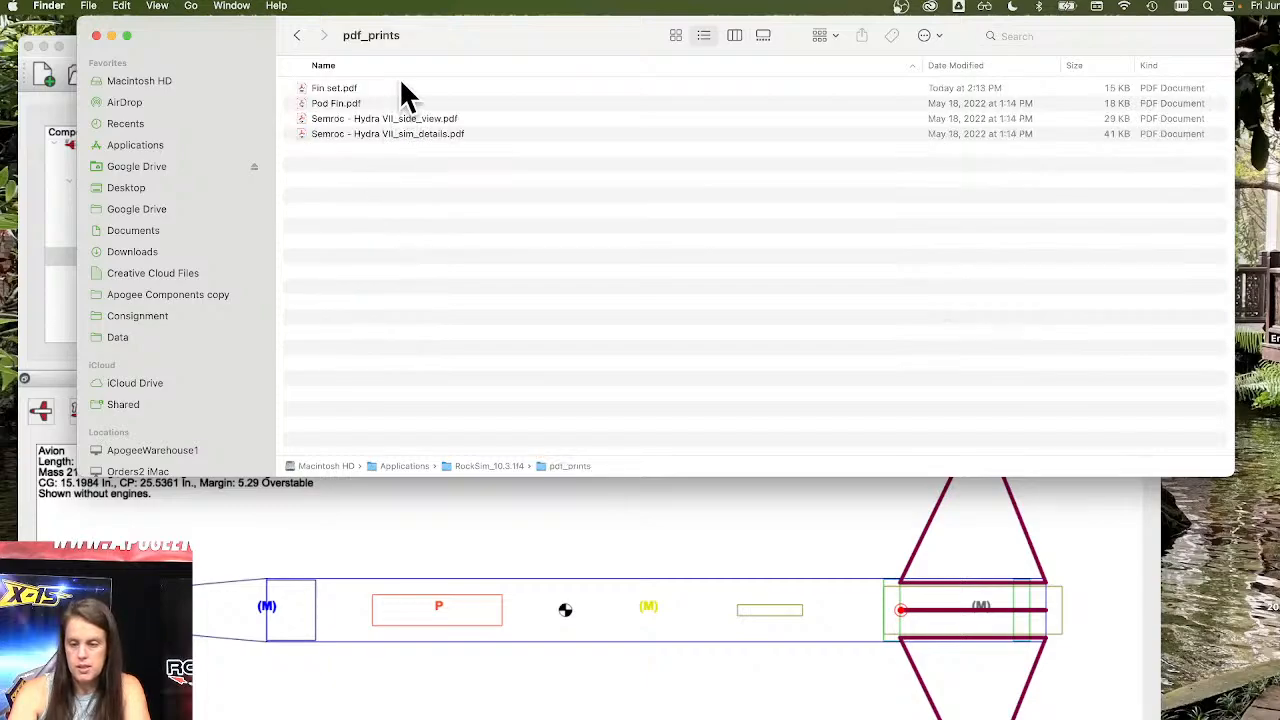
{"action": "left_click", "coordinate": [345, 87]}
{"action": "double_click", "coordinate": [363, 81]}
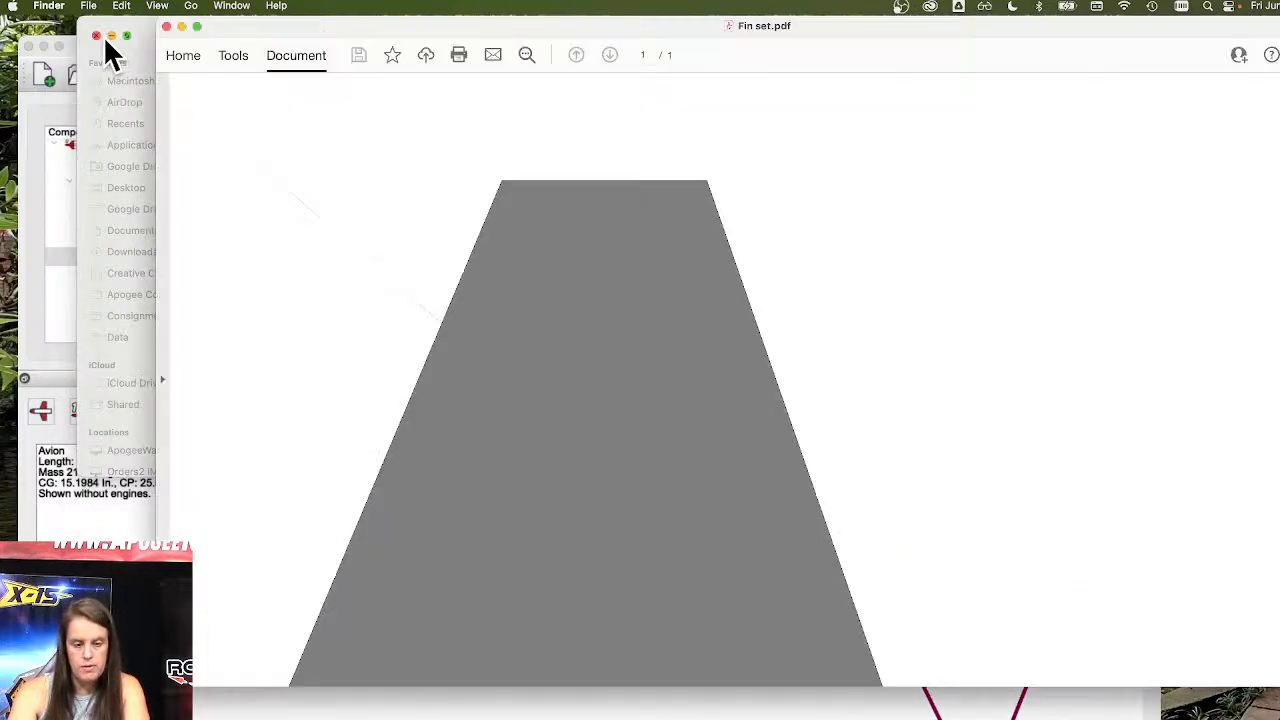
Scroll through the printed fin template PDF to inspect it, then close the PDF window.
{"action": "left_click", "coordinate": [97, 36]}
{"action": "scroll", "coordinate": [794, 366], "scroll_direction": "down", "scroll_amount": 5}
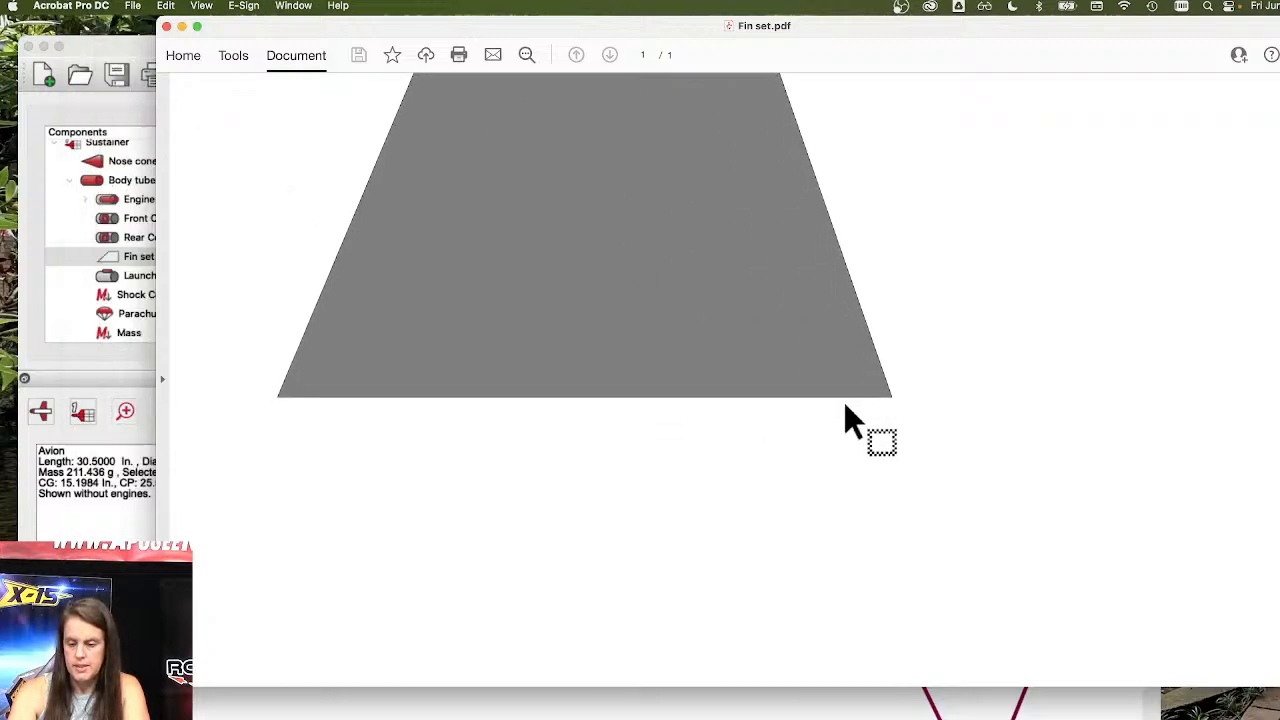
{"action": "scroll", "coordinate": [846, 410], "scroll_direction": "down", "scroll_amount": 5}
{"action": "scroll", "coordinate": [846, 410], "scroll_direction": "up", "scroll_amount": 6}
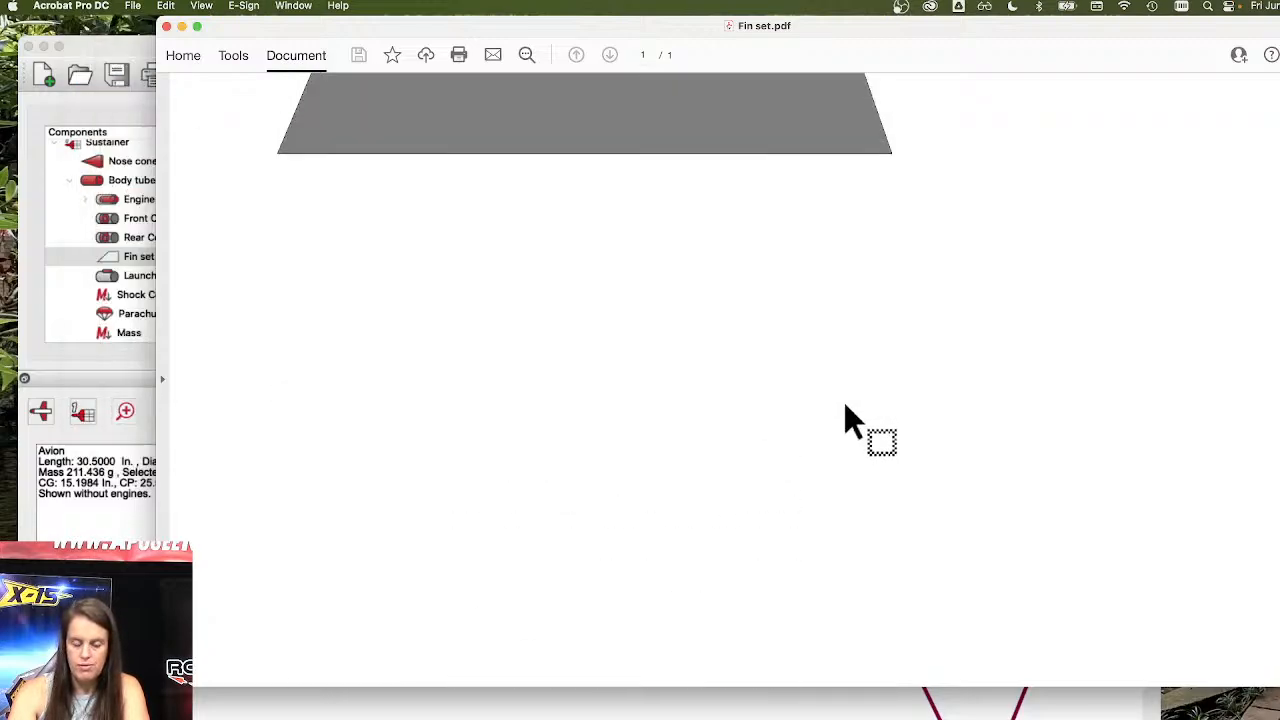
{"action": "scroll", "coordinate": [844, 420], "scroll_direction": "up", "scroll_amount": 3}
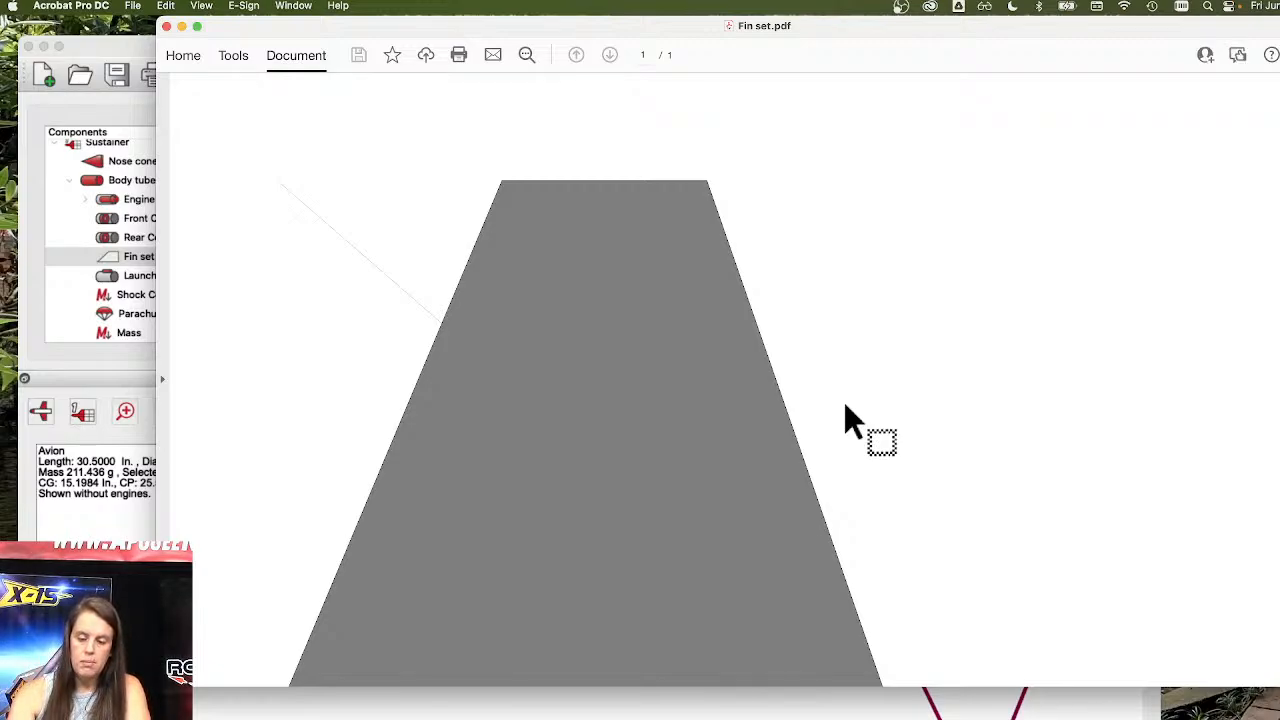
{"action": "scroll", "coordinate": [586, 457], "scroll_direction": "down", "scroll_amount": 6}
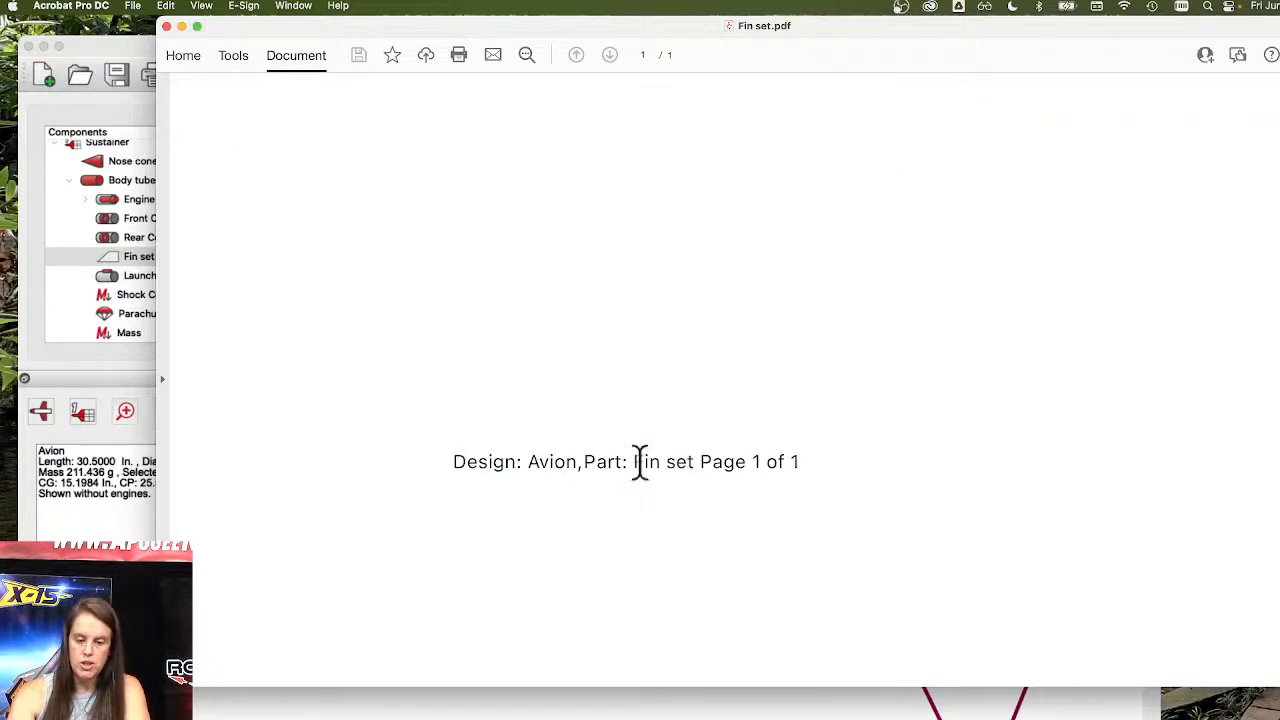
{"action": "scroll", "coordinate": [640, 465], "scroll_direction": "up", "scroll_amount": 2}
{"action": "scroll", "coordinate": [640, 465], "scroll_direction": "up", "scroll_amount": 3}
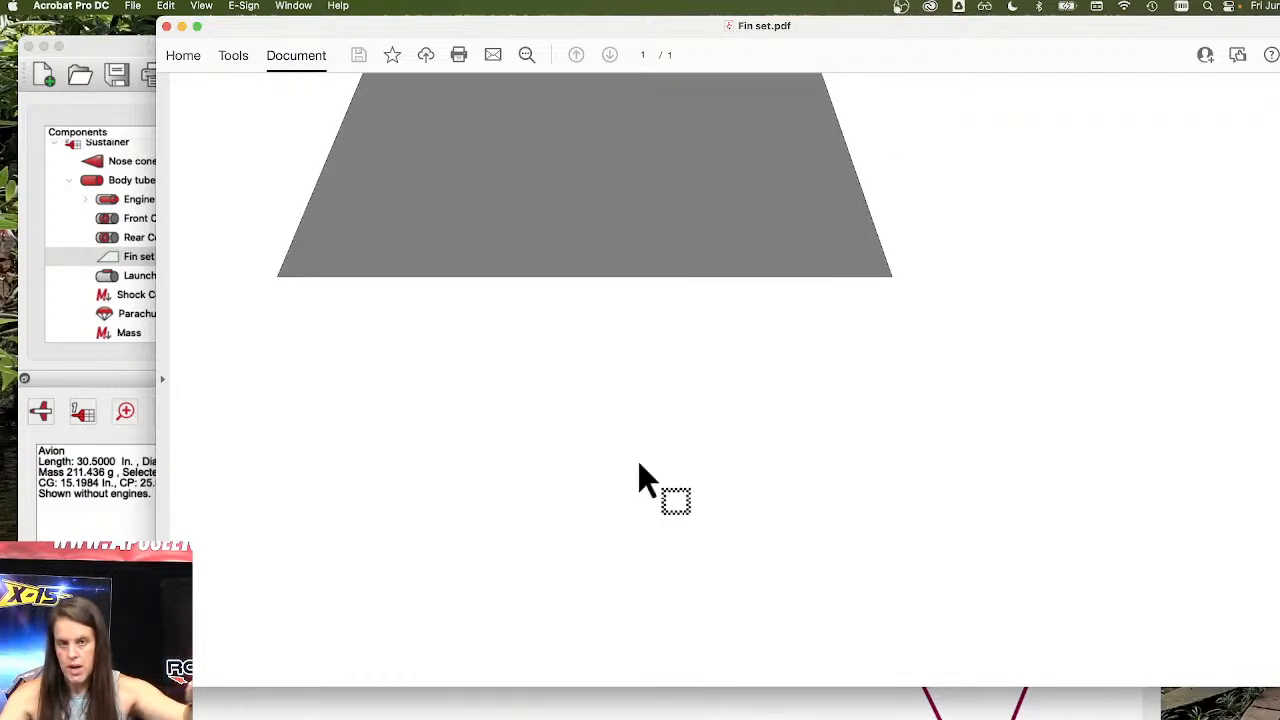
{"action": "scroll", "coordinate": [767, 490], "scroll_direction": "up", "scroll_amount": 5}
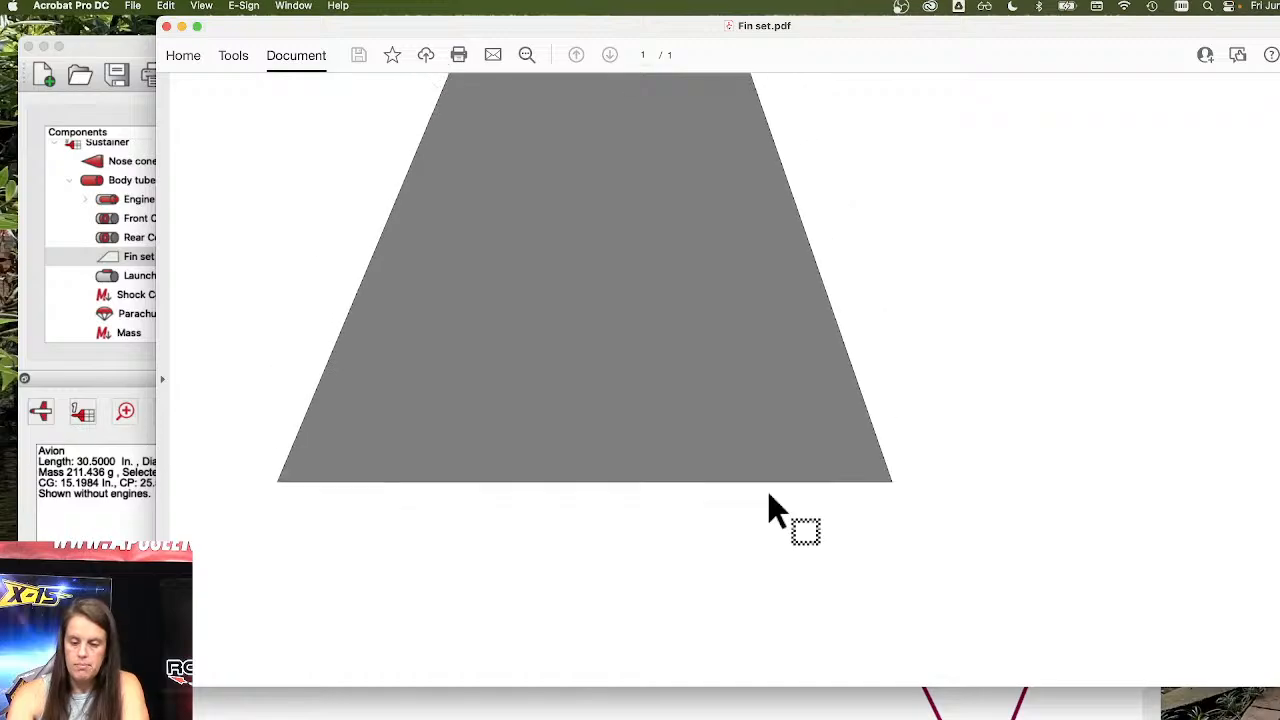
{"action": "scroll", "coordinate": [768, 491], "scroll_direction": "up", "scroll_amount": 1}
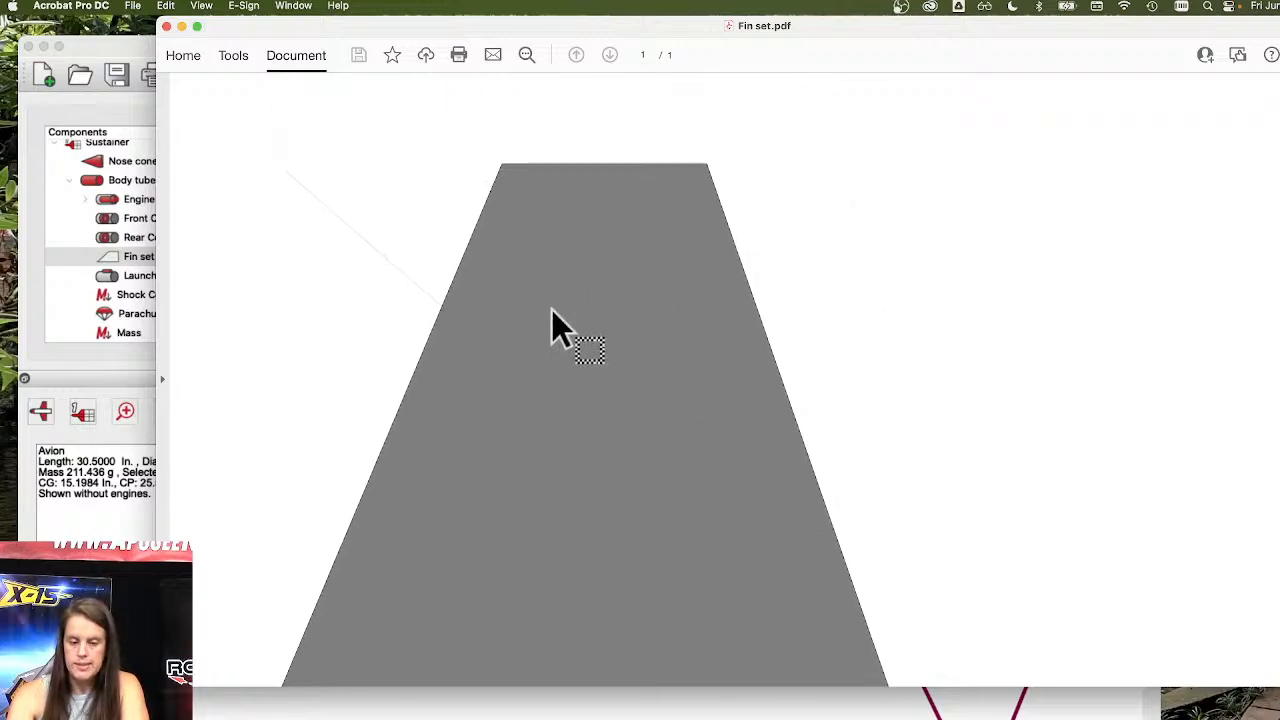
{"action": "left_click", "coordinate": [167, 25]}
Save the Avion design as a copy named Avion-2x on the Desktop.
{"action": "left_click", "coordinate": [232, 56]}
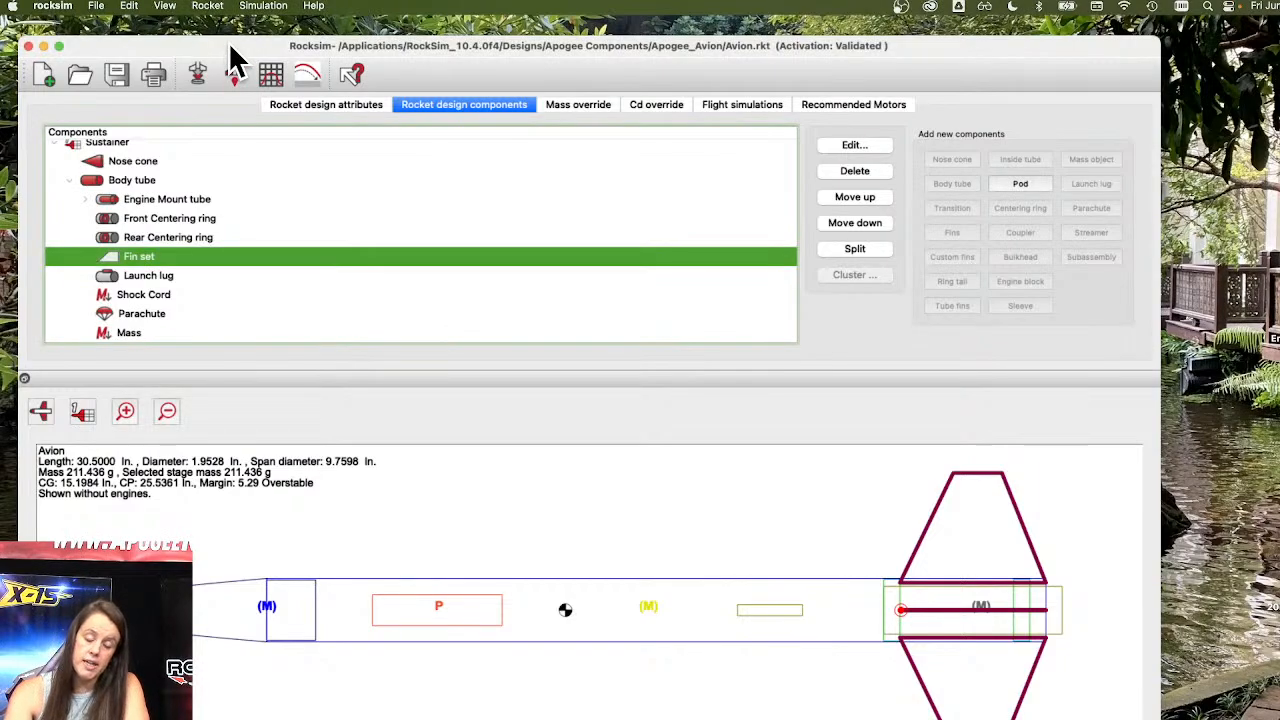
{"action": "left_click", "coordinate": [100, 8]}
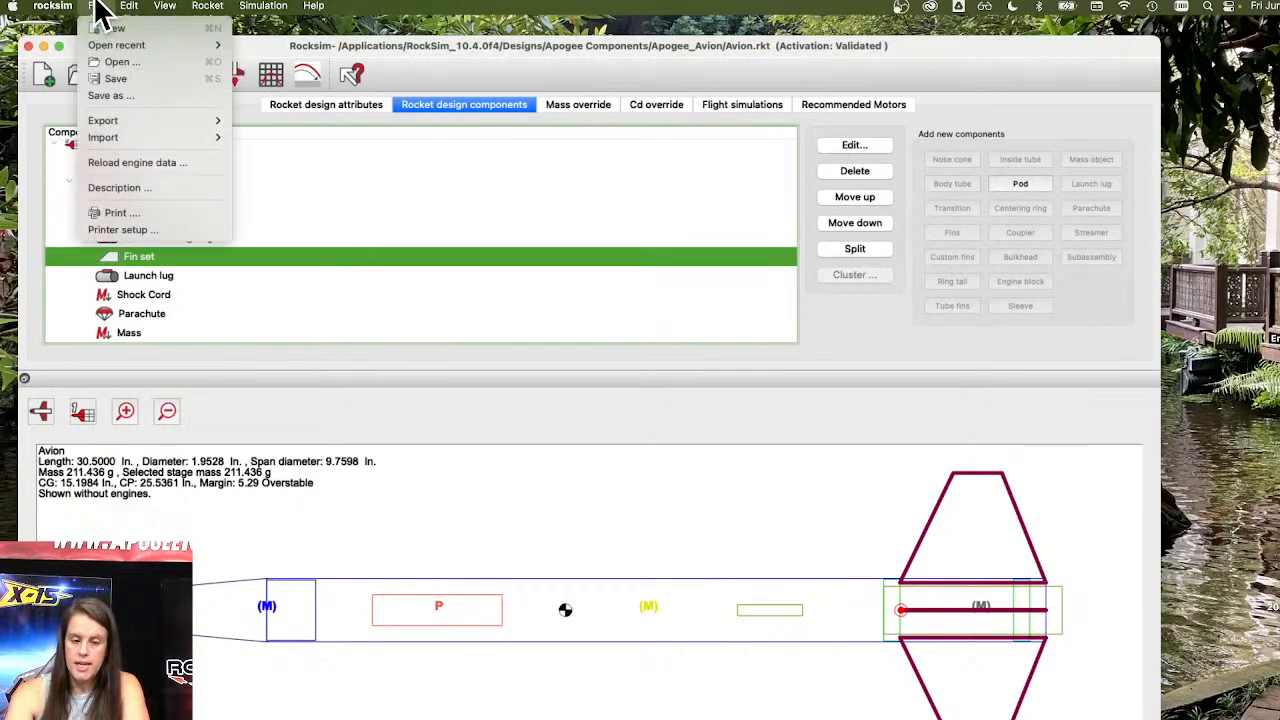
{"action": "left_click", "coordinate": [110, 95]}
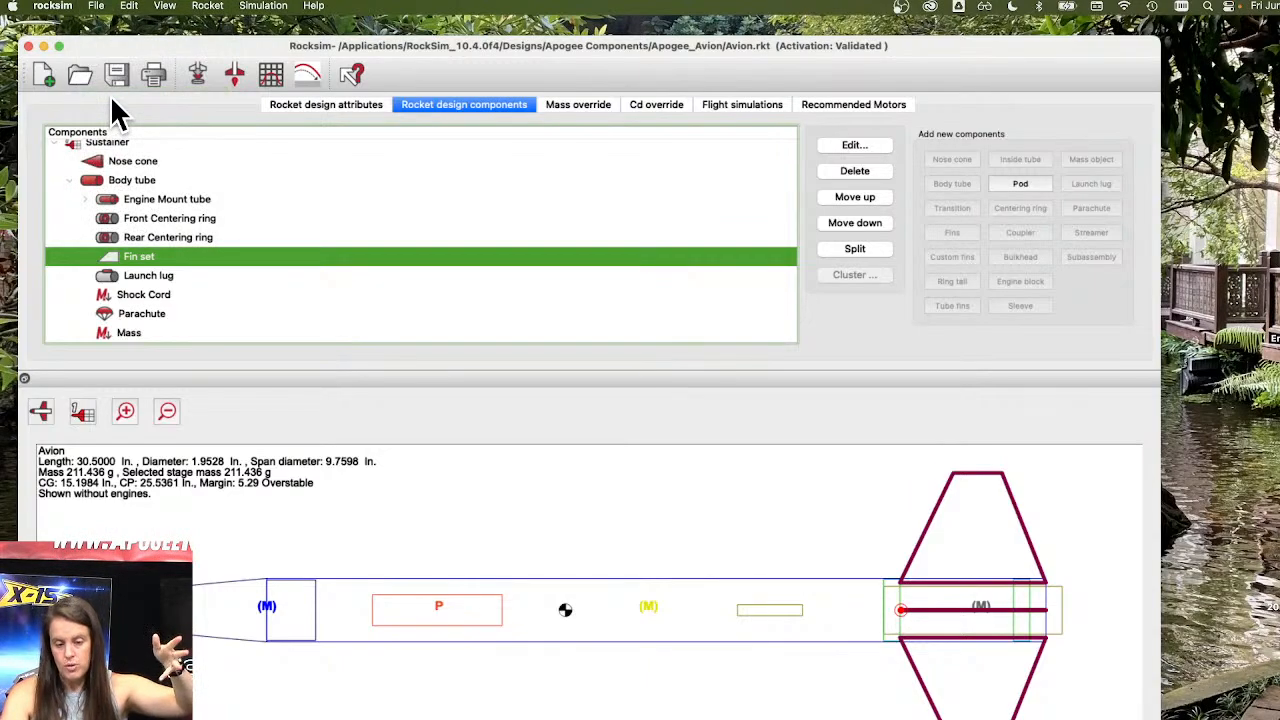
{"action": "left_click", "coordinate": [701, 176]}
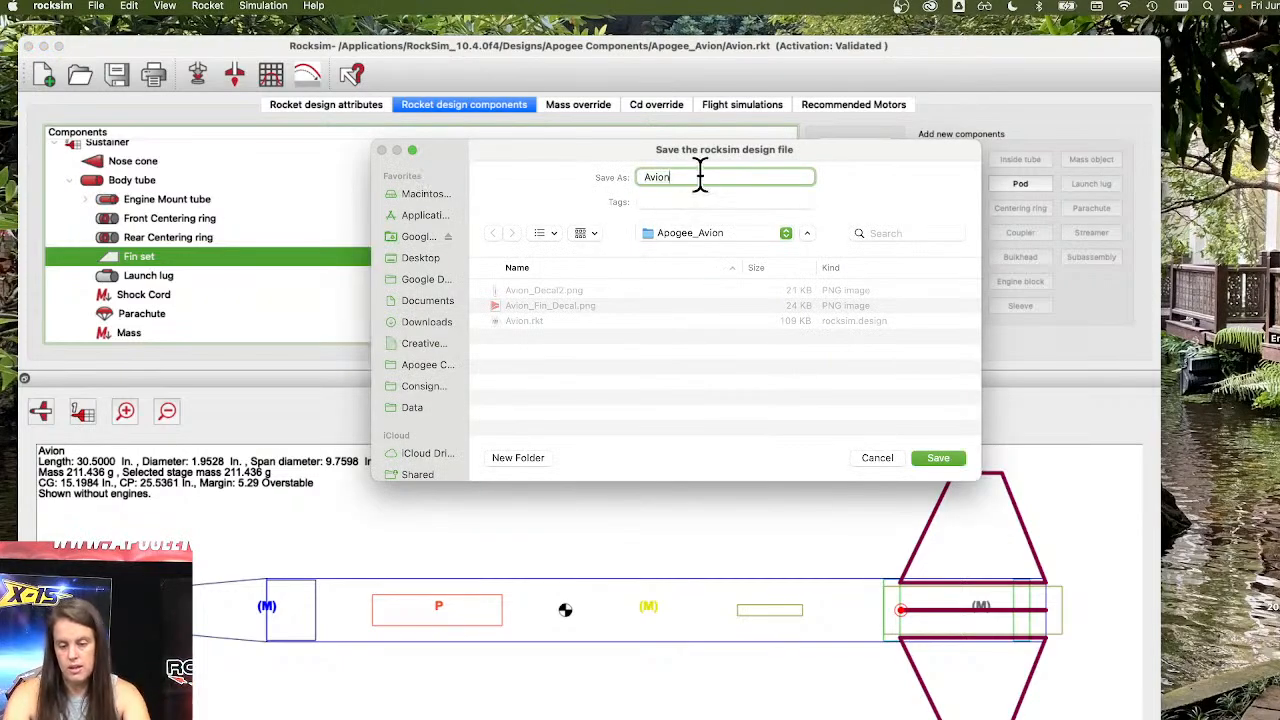
{"action": "type", "text": "-2x"}
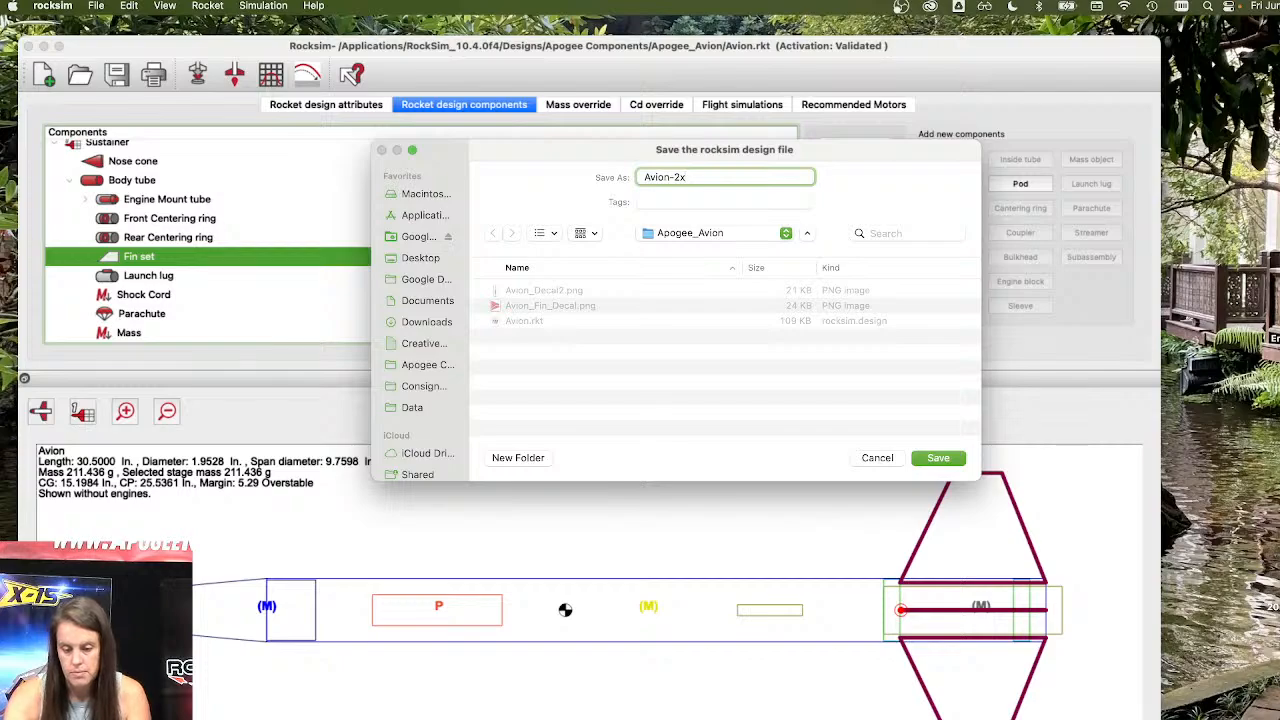
{"action": "left_click", "coordinate": [418, 258]}
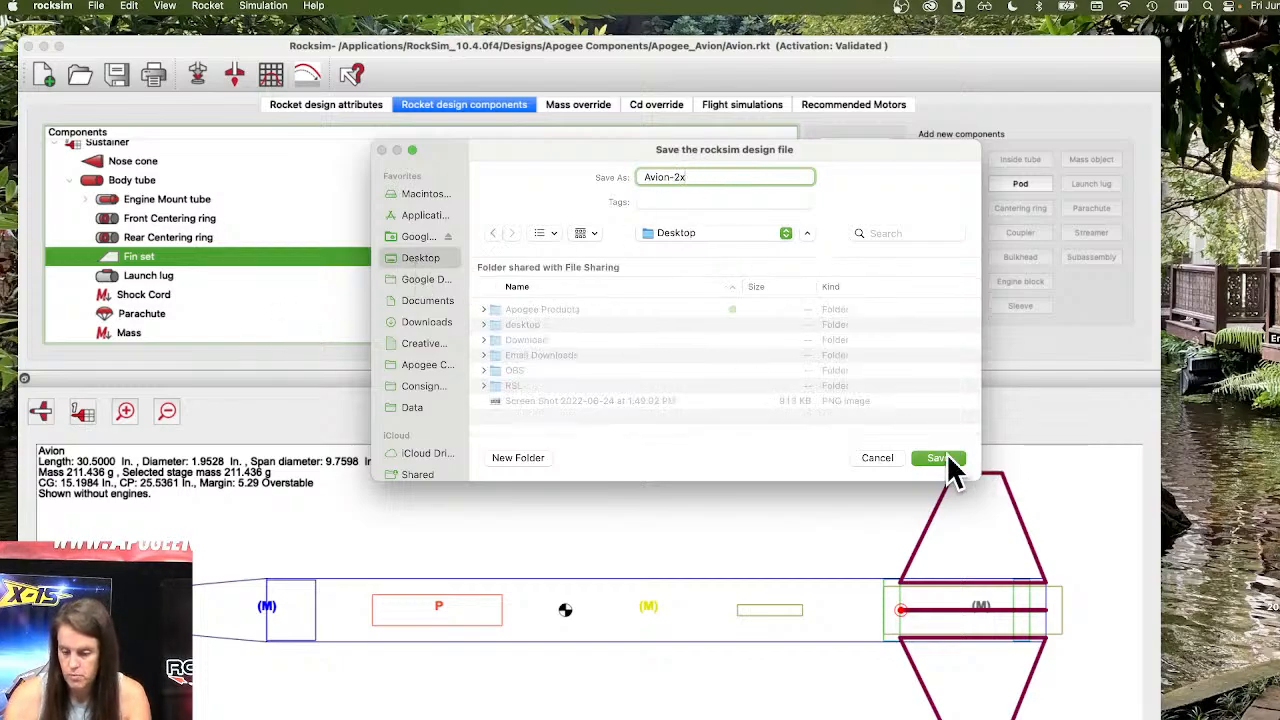
{"action": "left_click", "coordinate": [937, 458]}
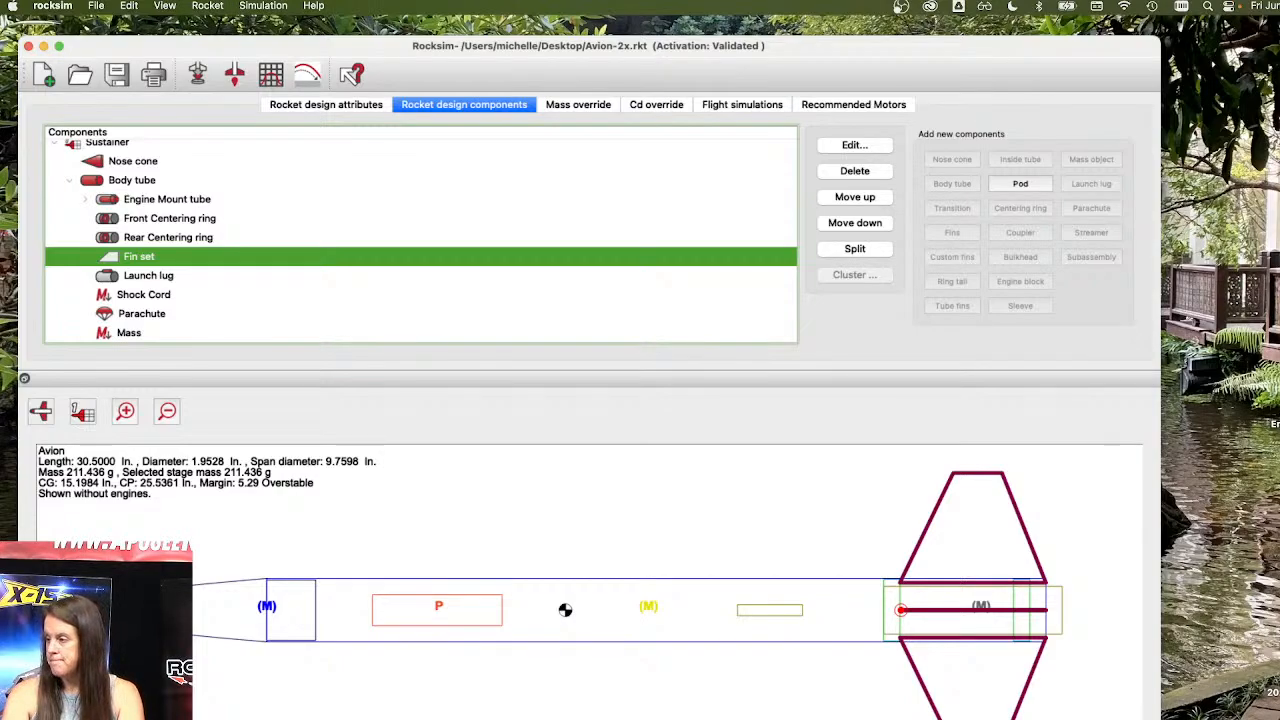
Open the mercury redstone onr forty fith scale.rkt design from the Desktop RSL folder and close the photo preview window.
{"action": "key", "text": "super+Tab"}
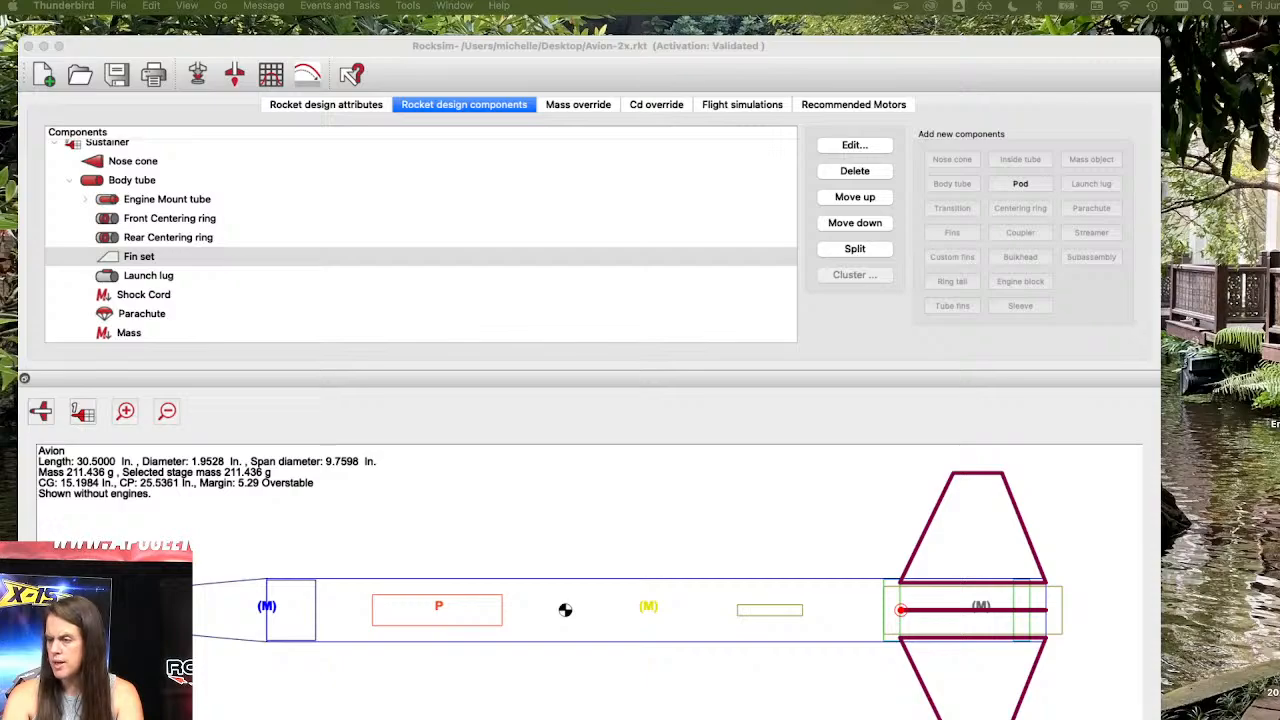
{"action": "left_click", "coordinate": [85, 85]}
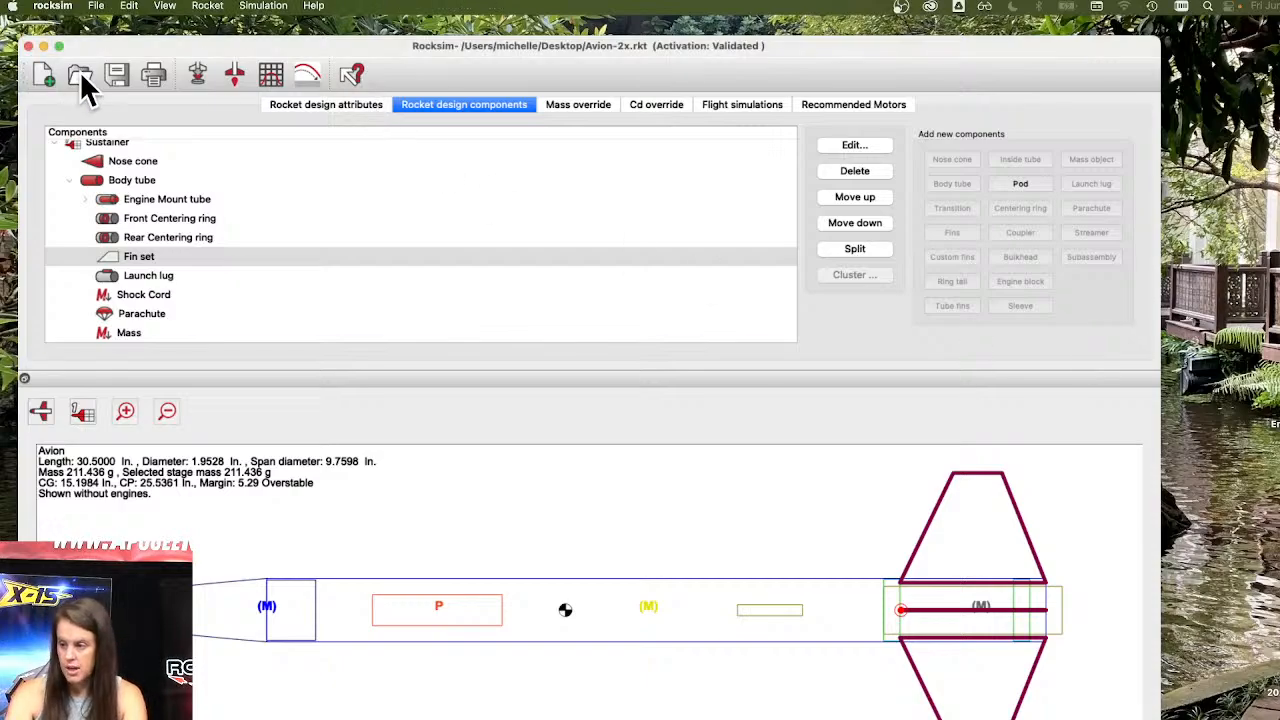
{"action": "left_click", "coordinate": [82, 80]}
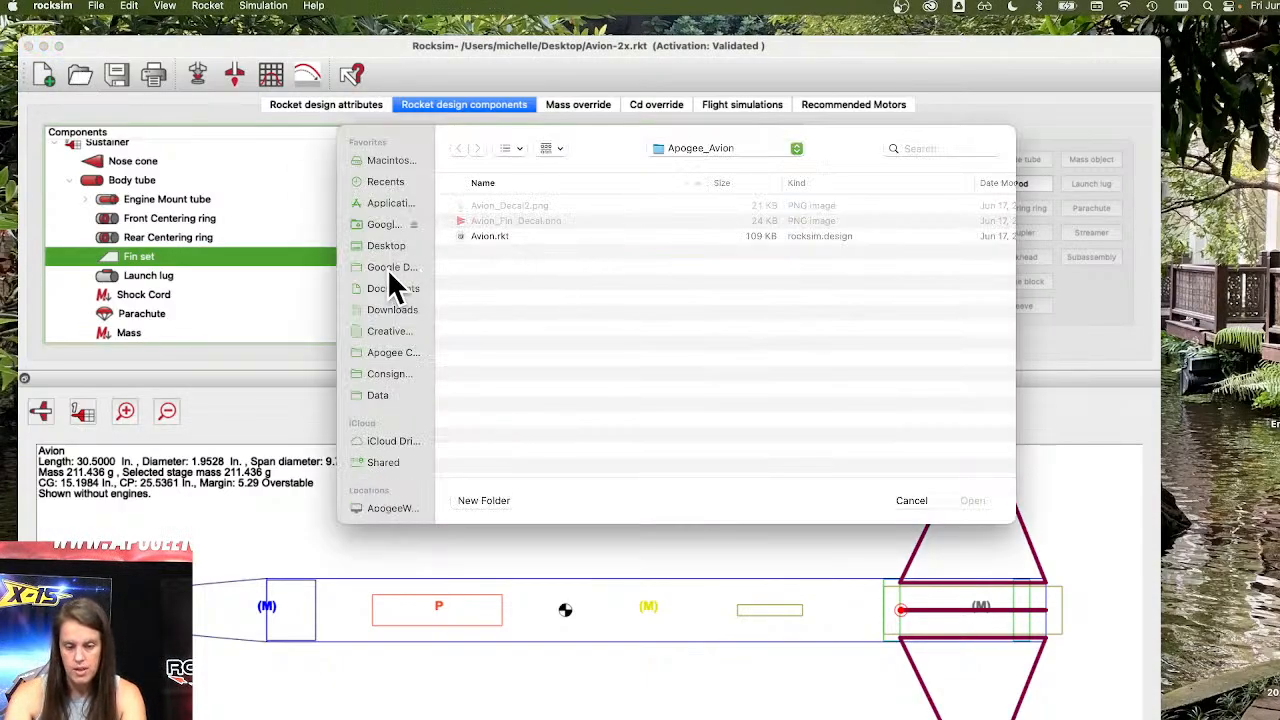
{"action": "left_click", "coordinate": [376, 245]}
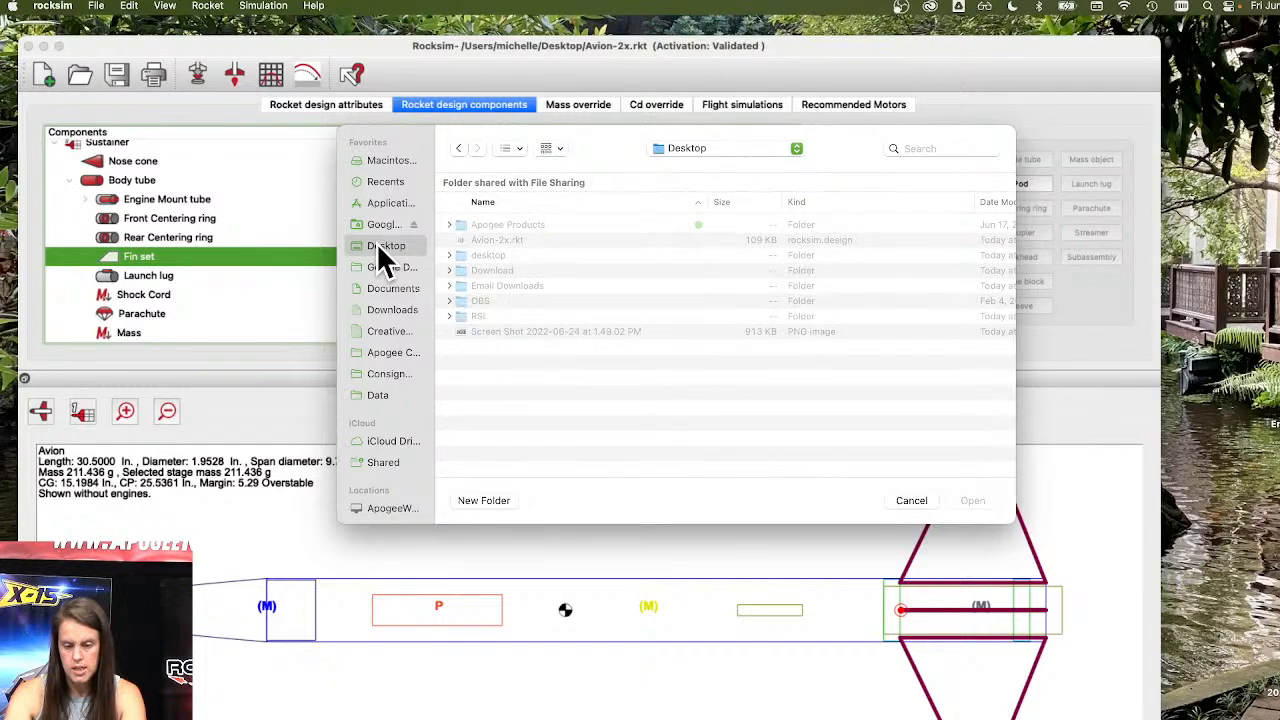
{"action": "left_click", "coordinate": [506, 316]}
{"action": "double_click", "coordinate": [506, 316]}
{"action": "left_click", "coordinate": [570, 238]}
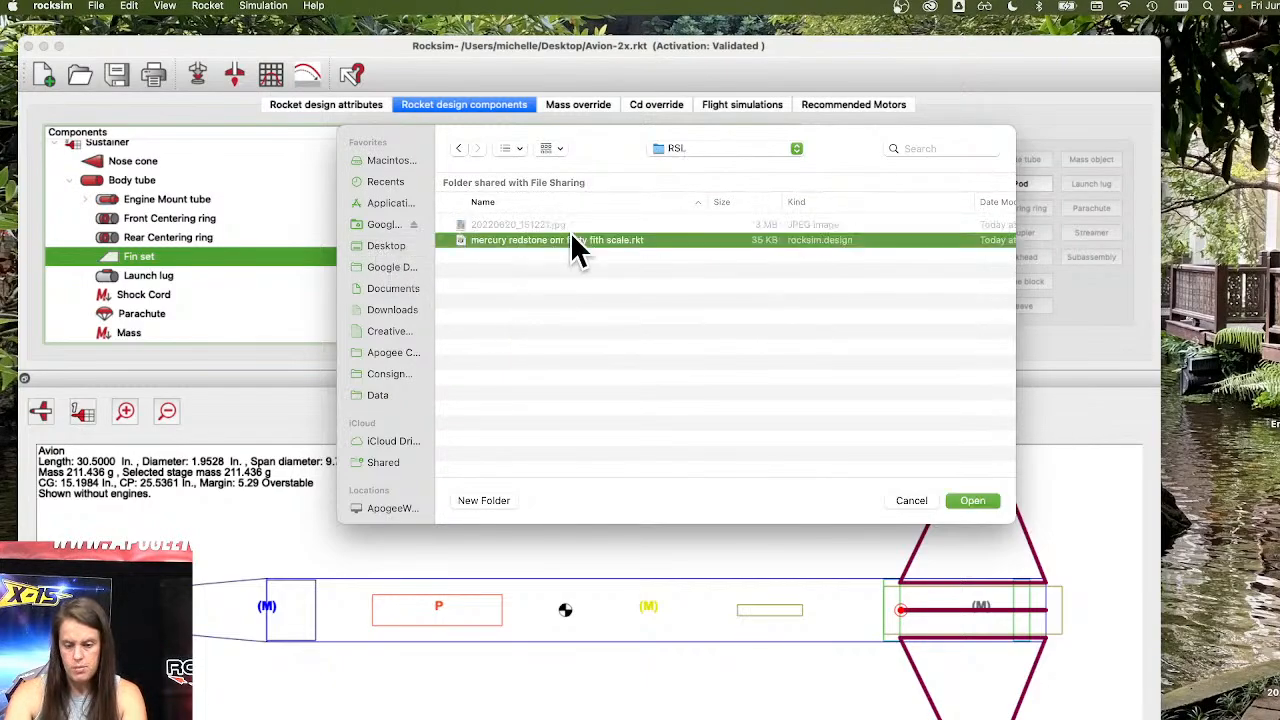
{"action": "left_click", "coordinate": [975, 505]}
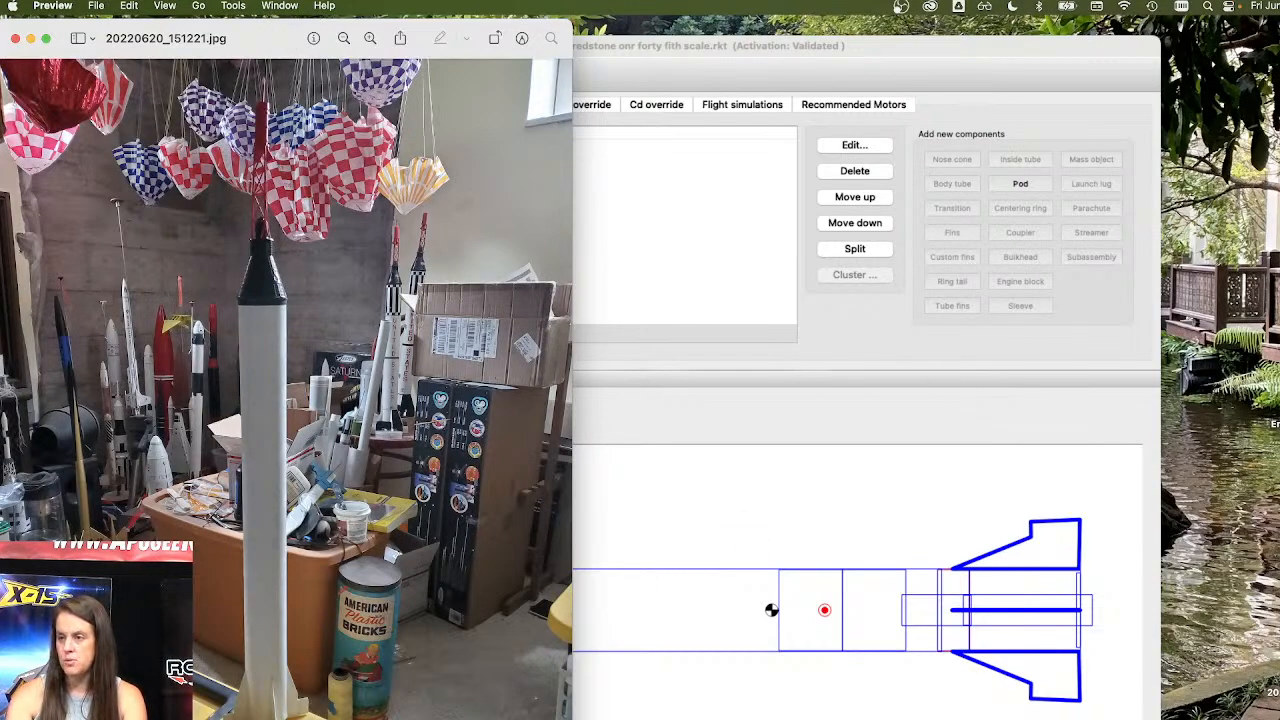
{"action": "left_click_drag", "start_coordinate": [434, 42], "coordinate": [560, 28]}
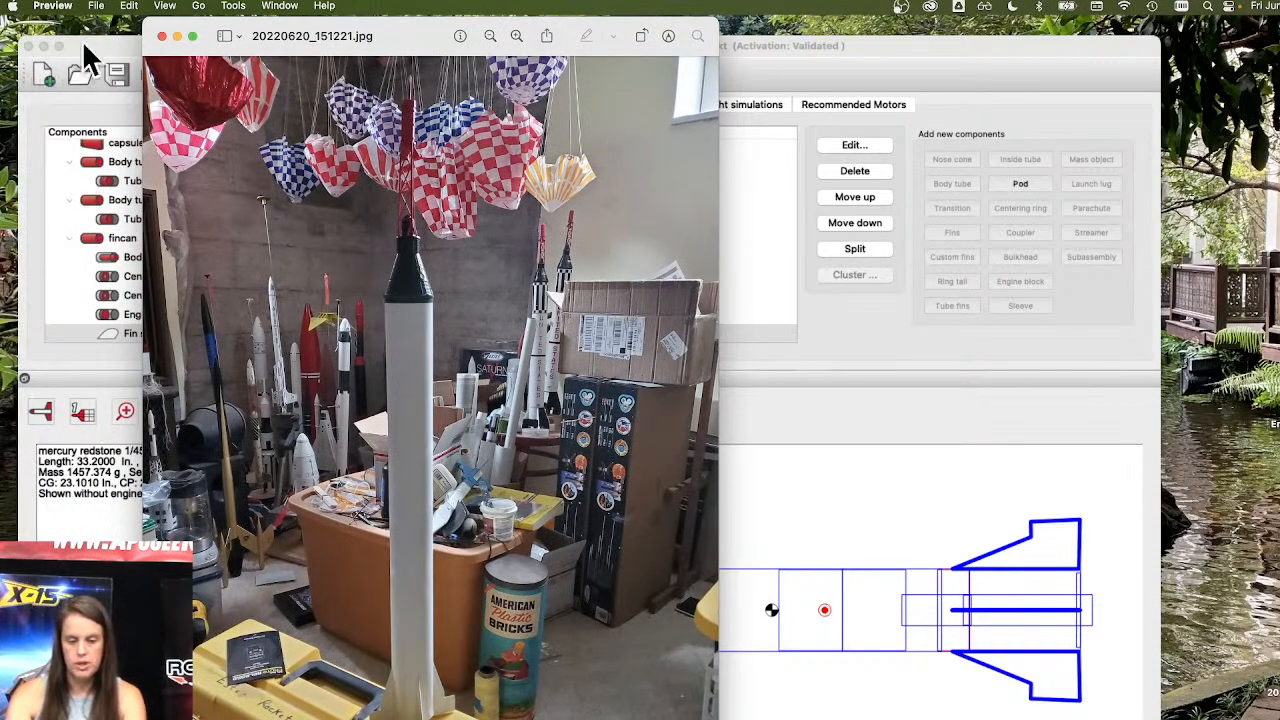
{"action": "left_click", "coordinate": [177, 37]}
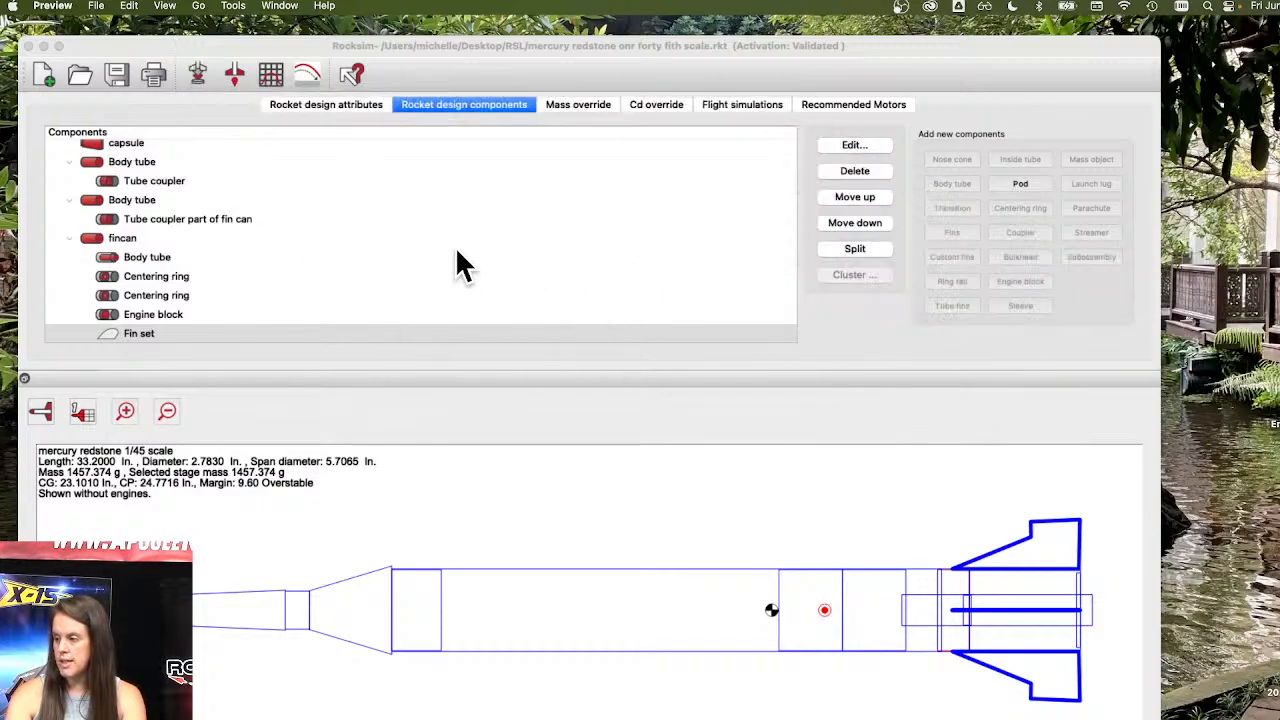
Scroll to the top of the component list and review the nose cone's properties, including its calculated mass.
{"action": "scroll", "coordinate": [434, 277], "scroll_direction": "up", "scroll_amount": 5}
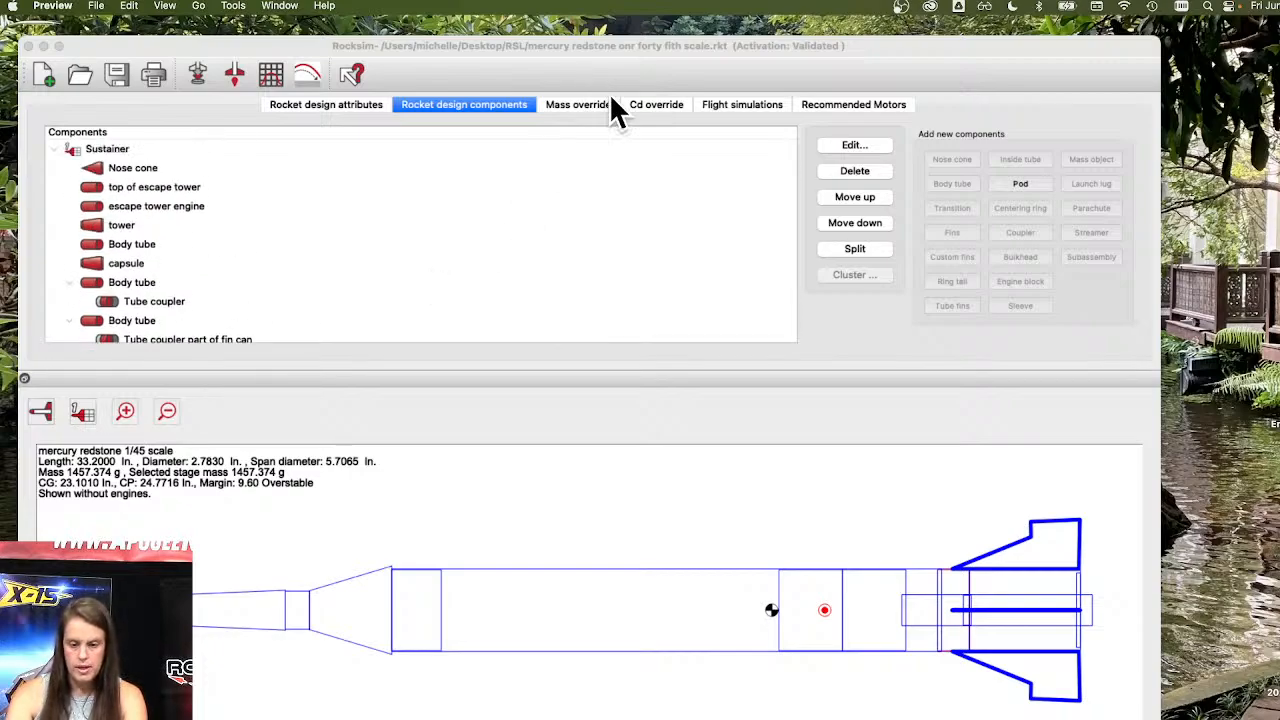
{"action": "left_click", "coordinate": [585, 102]}
{"action": "left_click", "coordinate": [483, 110]}
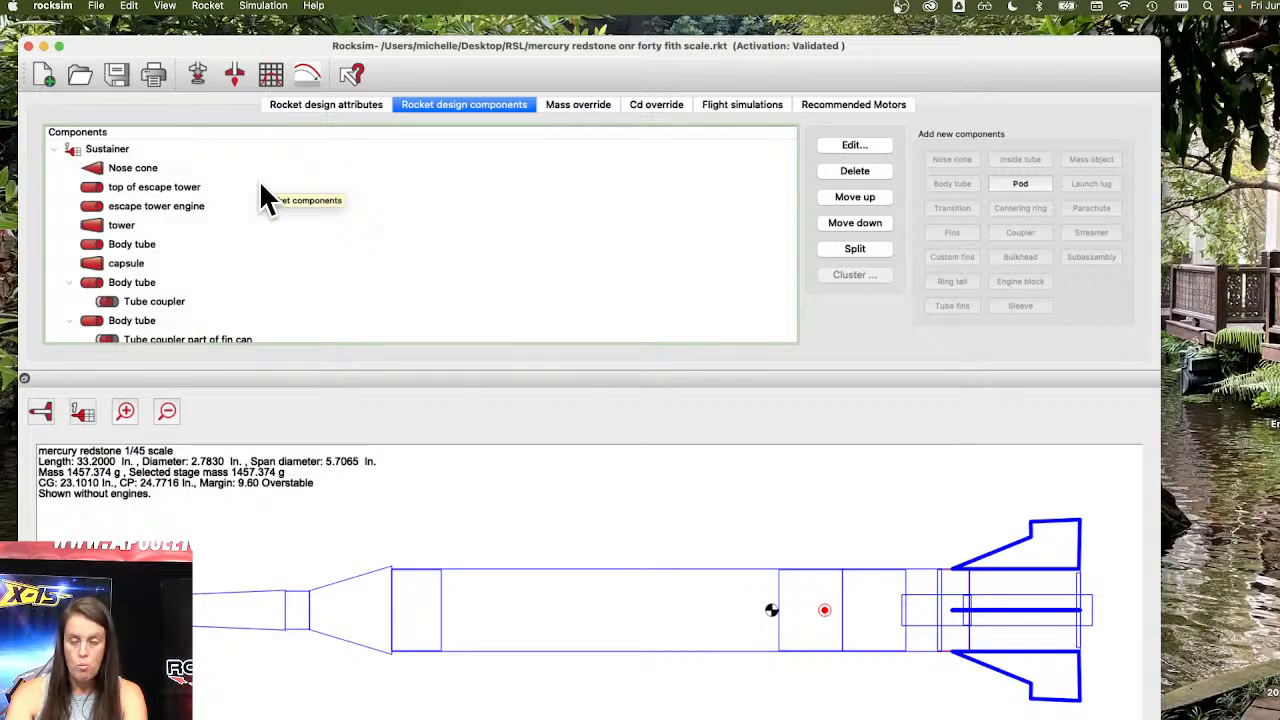
{"action": "double_click", "coordinate": [144, 167]}
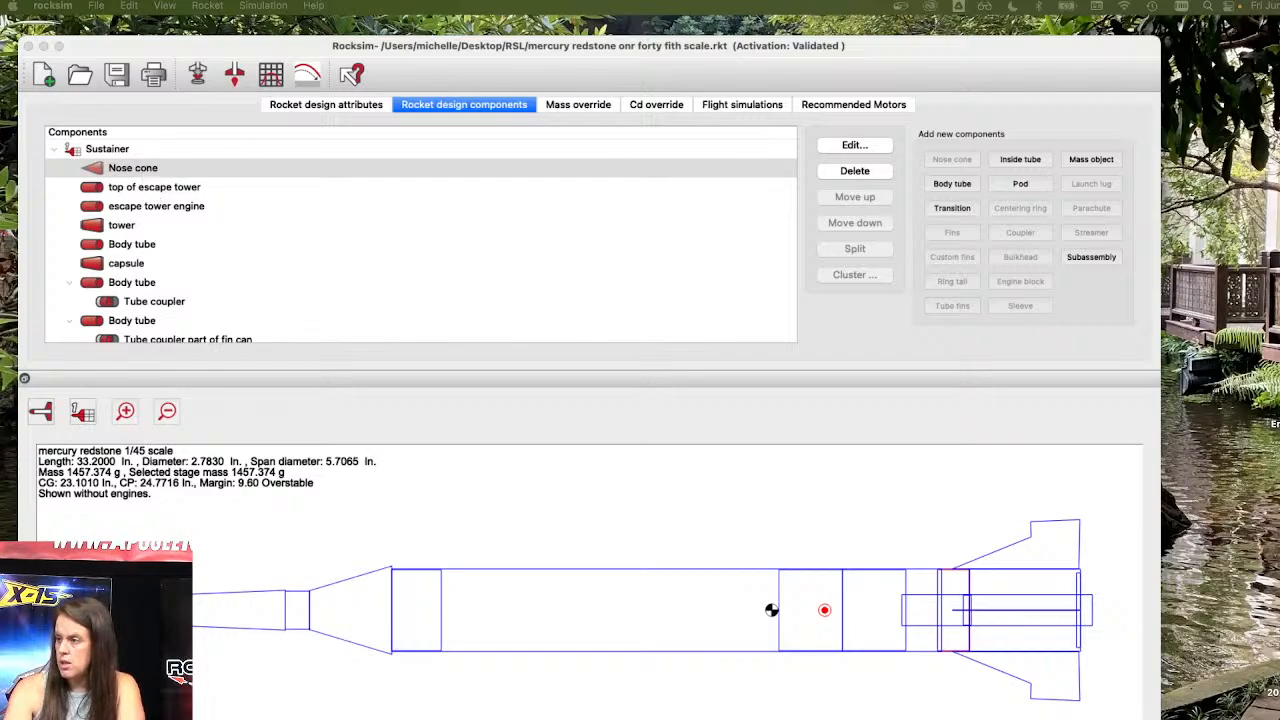
{"action": "left_click_drag", "start_coordinate": [940, 137], "coordinate": [735, 33]}
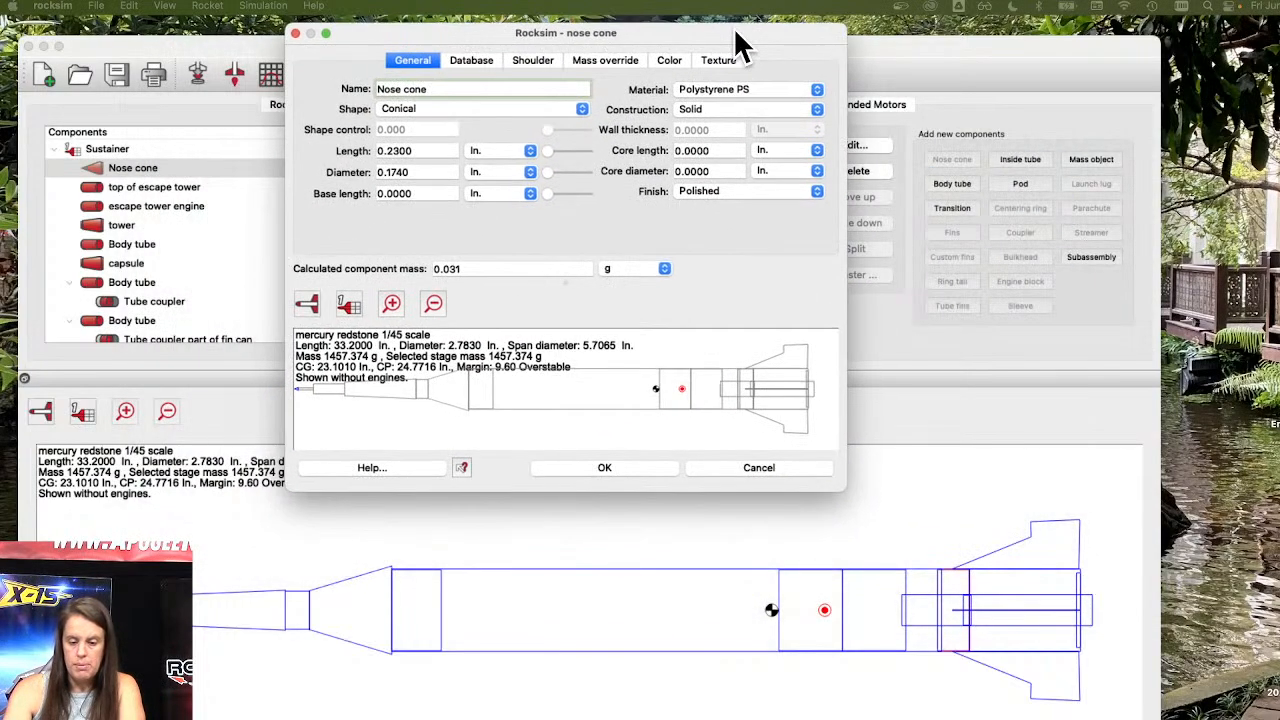
{"action": "left_click", "coordinate": [470, 268]}
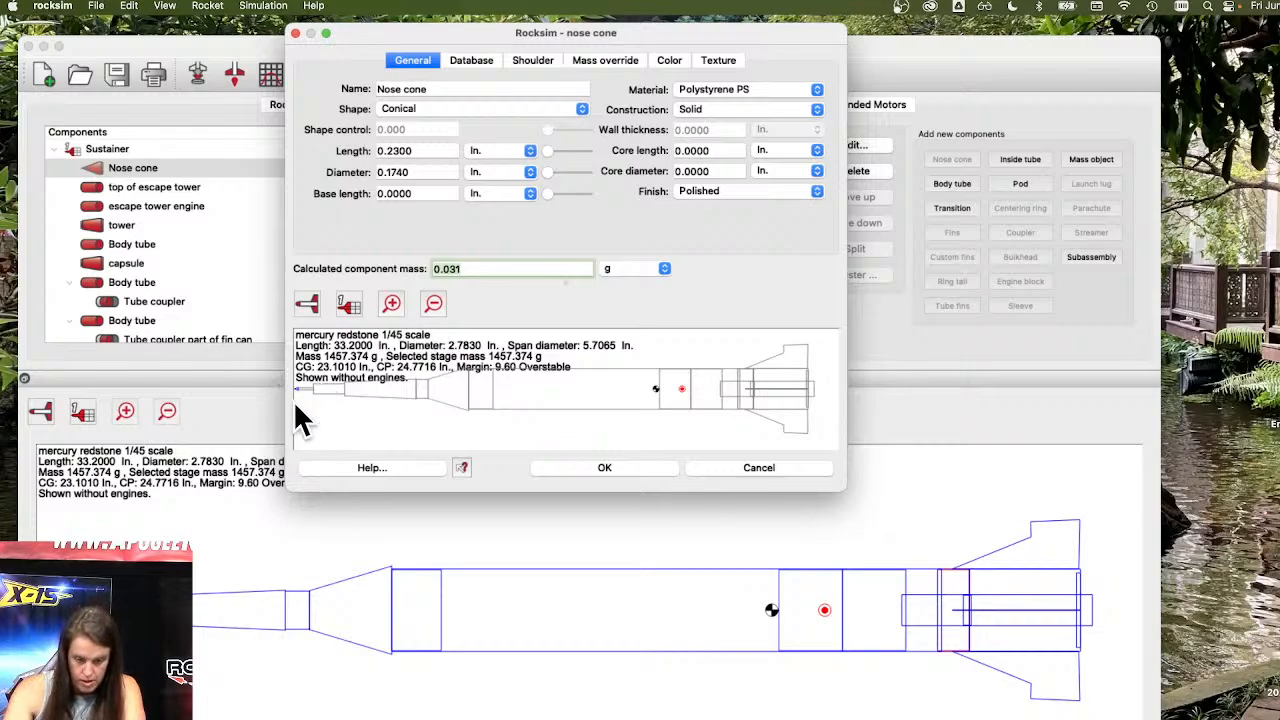
{"action": "left_click", "coordinate": [587, 466]}
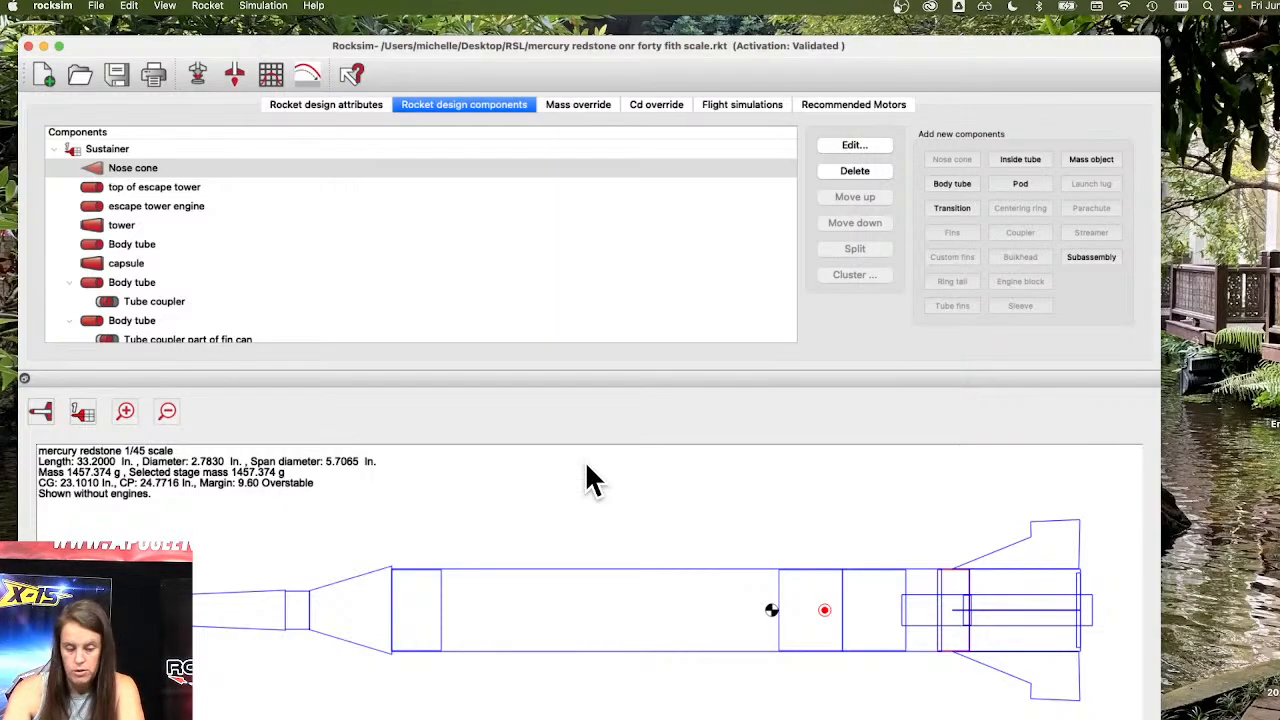
Review the properties of the top of escape tower and escape tower engine components.
{"action": "double_click", "coordinate": [165, 187]}
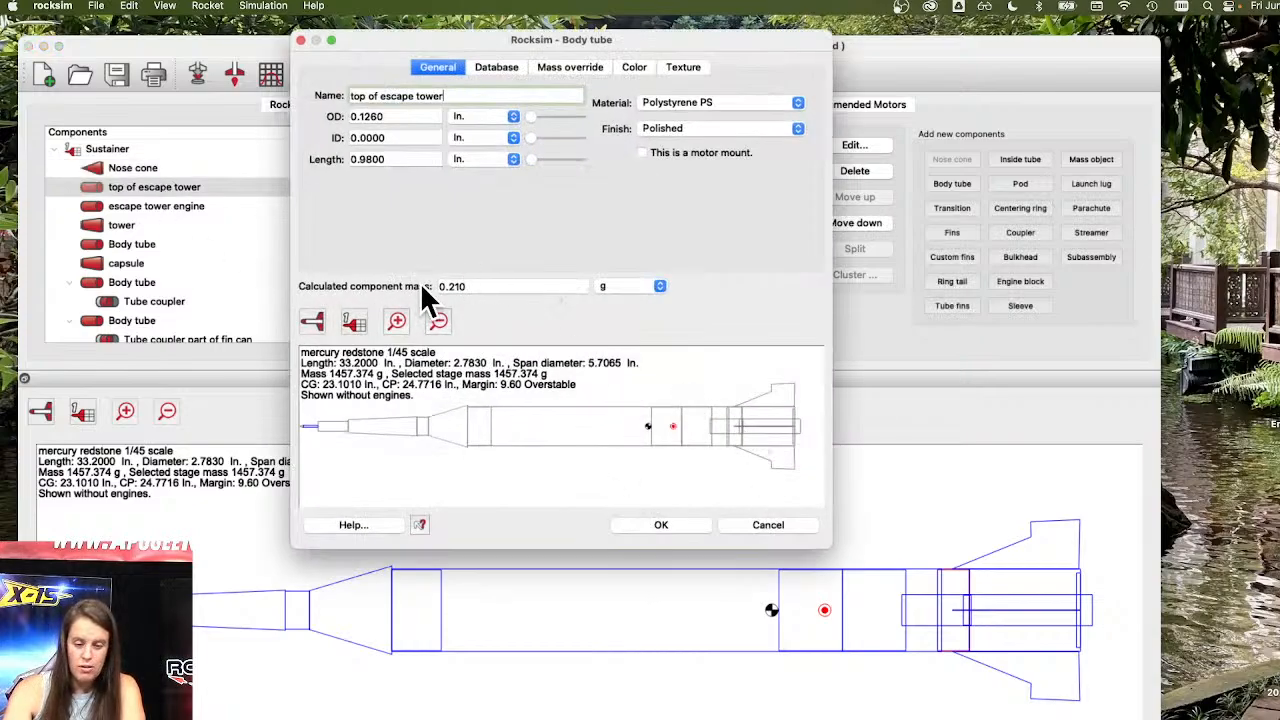
{"action": "left_click", "coordinate": [662, 525]}
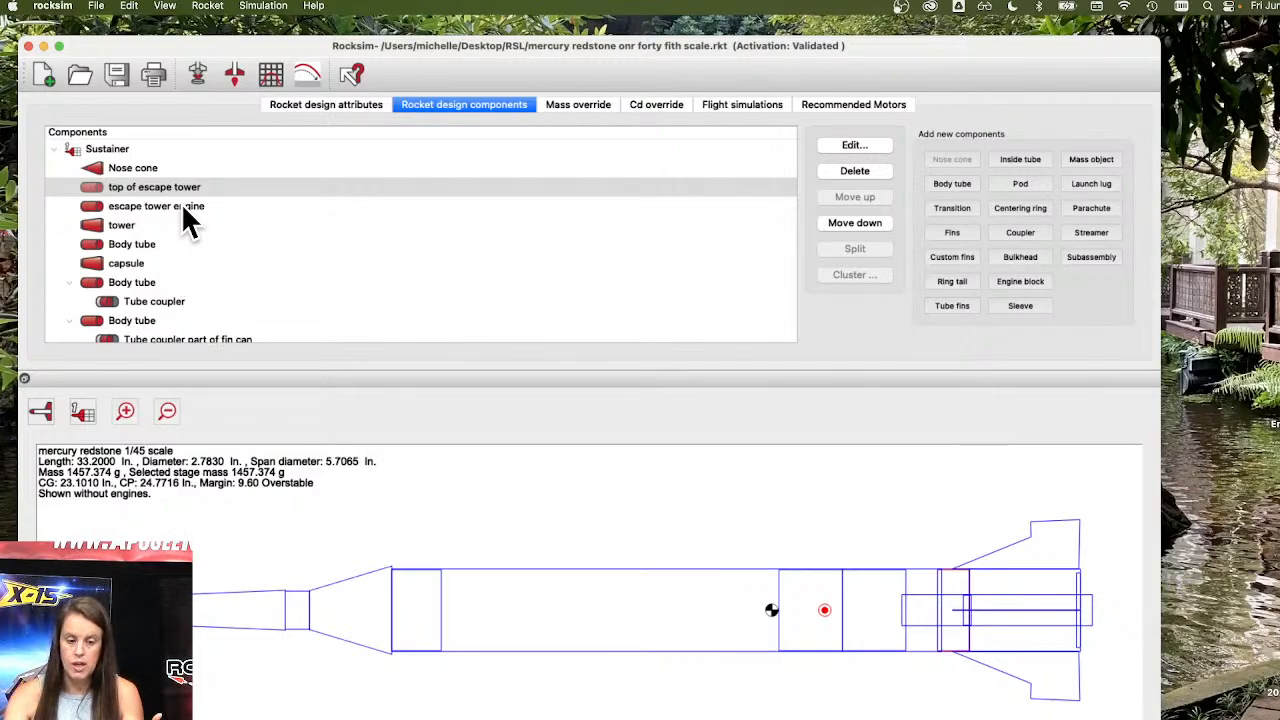
{"action": "double_click", "coordinate": [181, 205]}
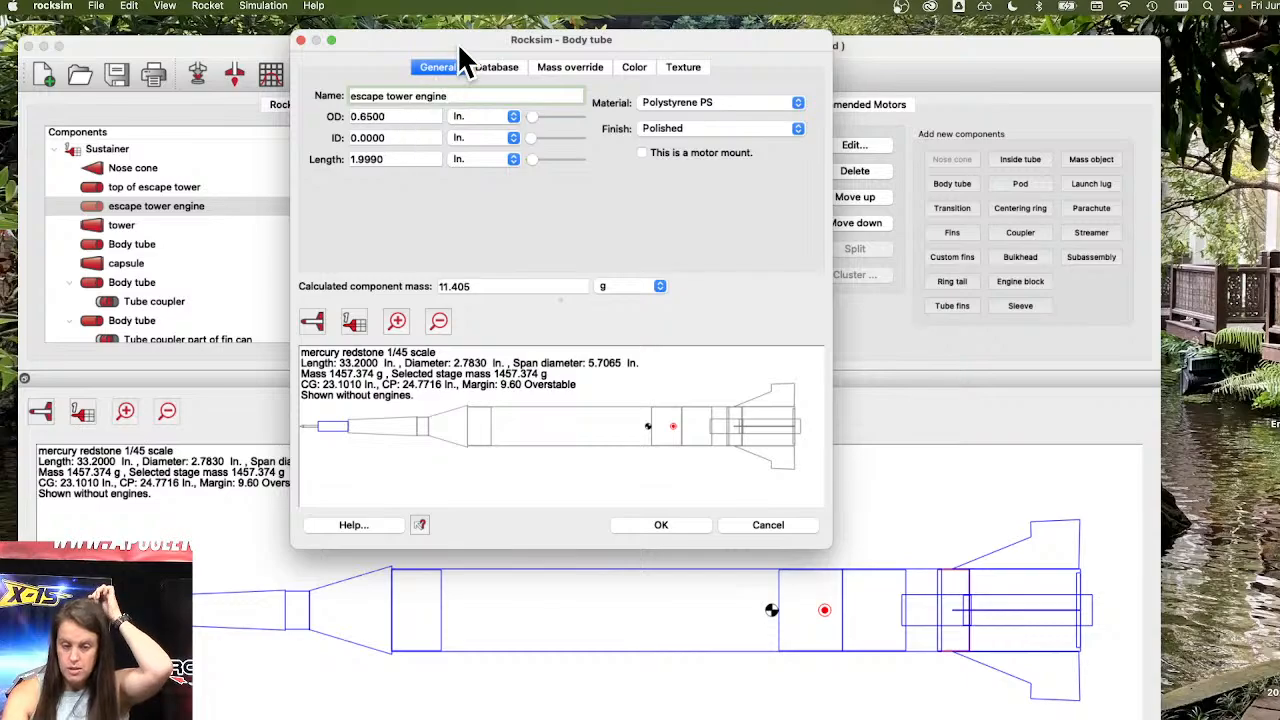
{"action": "left_click_drag", "start_coordinate": [462, 39], "coordinate": [466, 83]}
{"action": "key", "text": "Tab"}
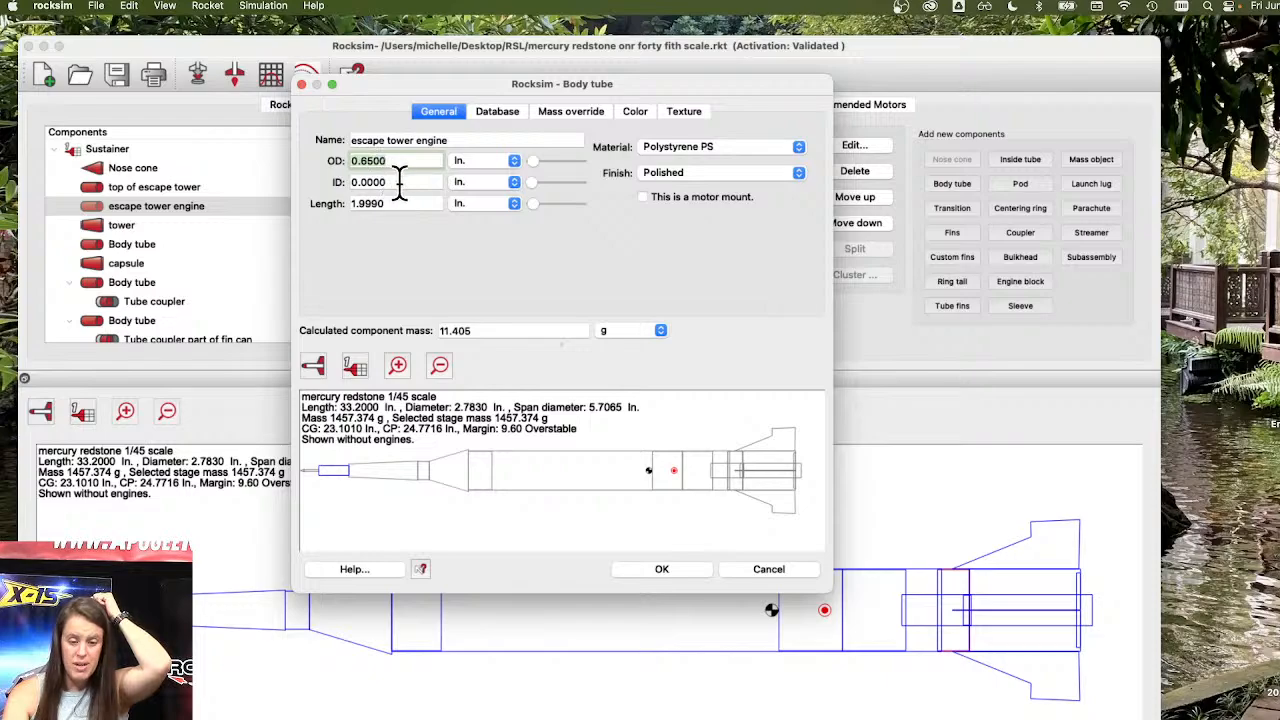
{"action": "left_click", "coordinate": [398, 182]}
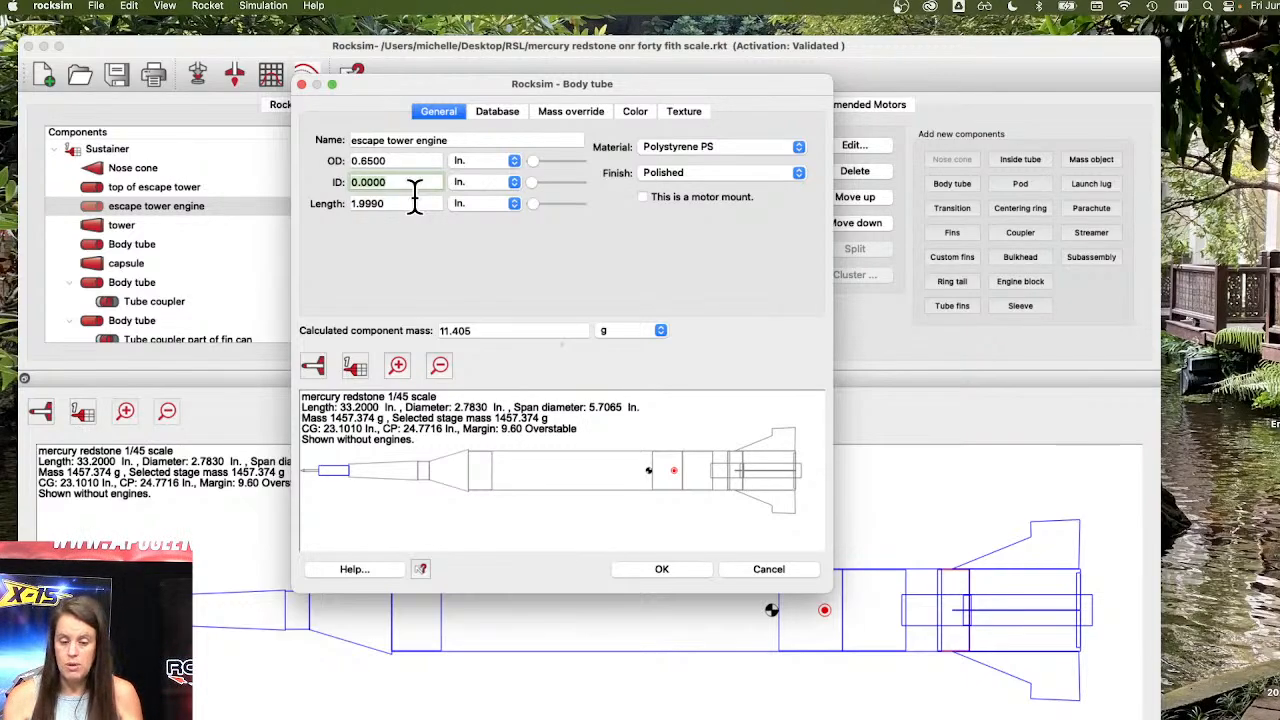
{"action": "left_click", "coordinate": [460, 330]}
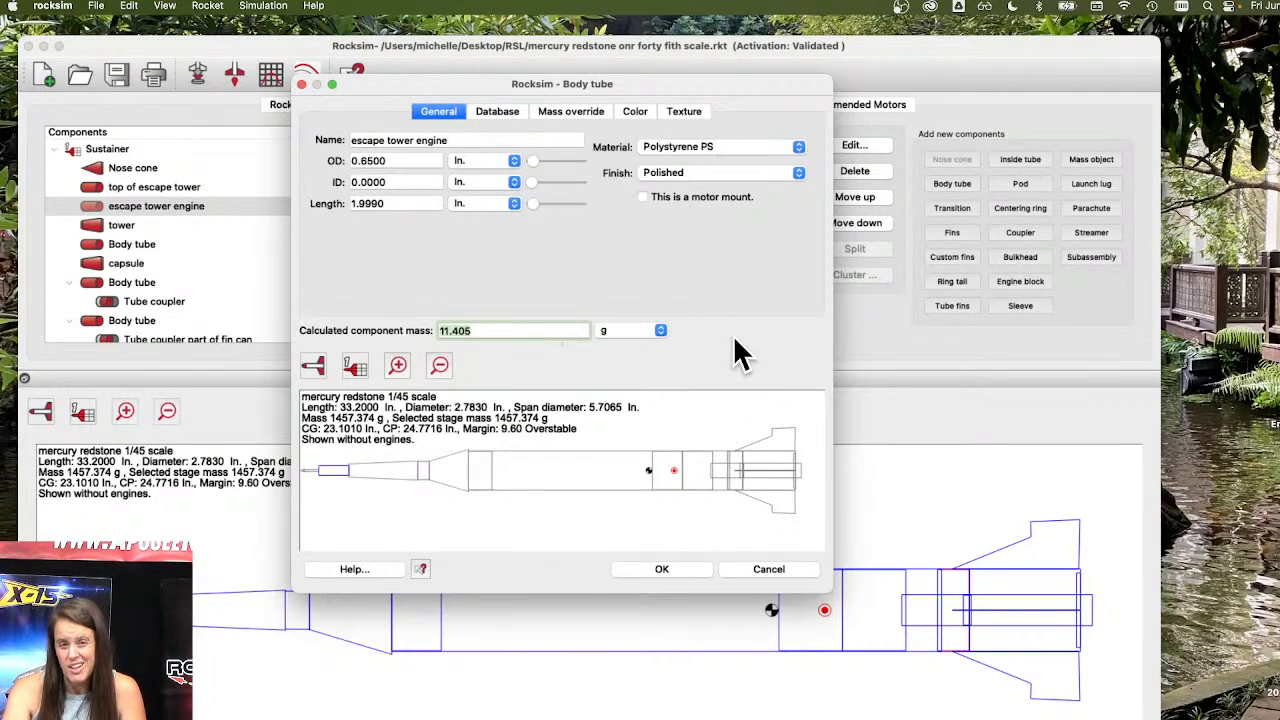
{"action": "left_click", "coordinate": [684, 570]}
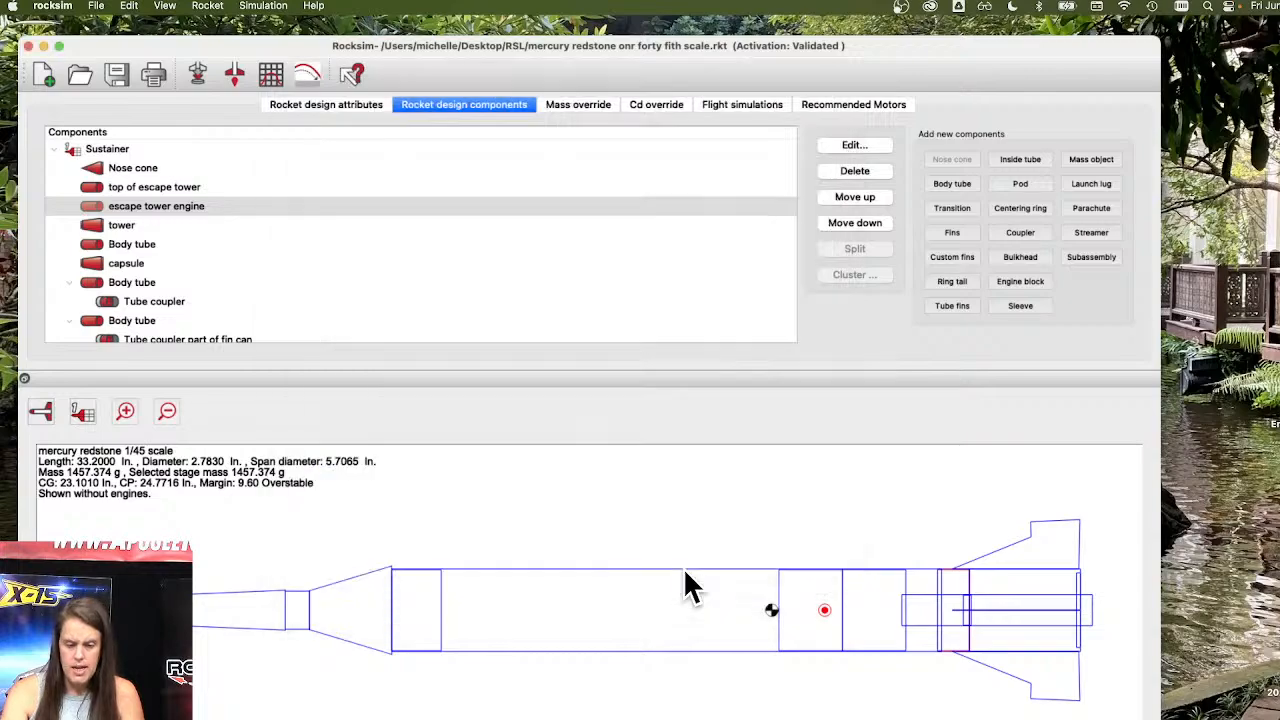
Review the properties of the tower transition and the first body tube.
{"action": "double_click", "coordinate": [124, 224]}
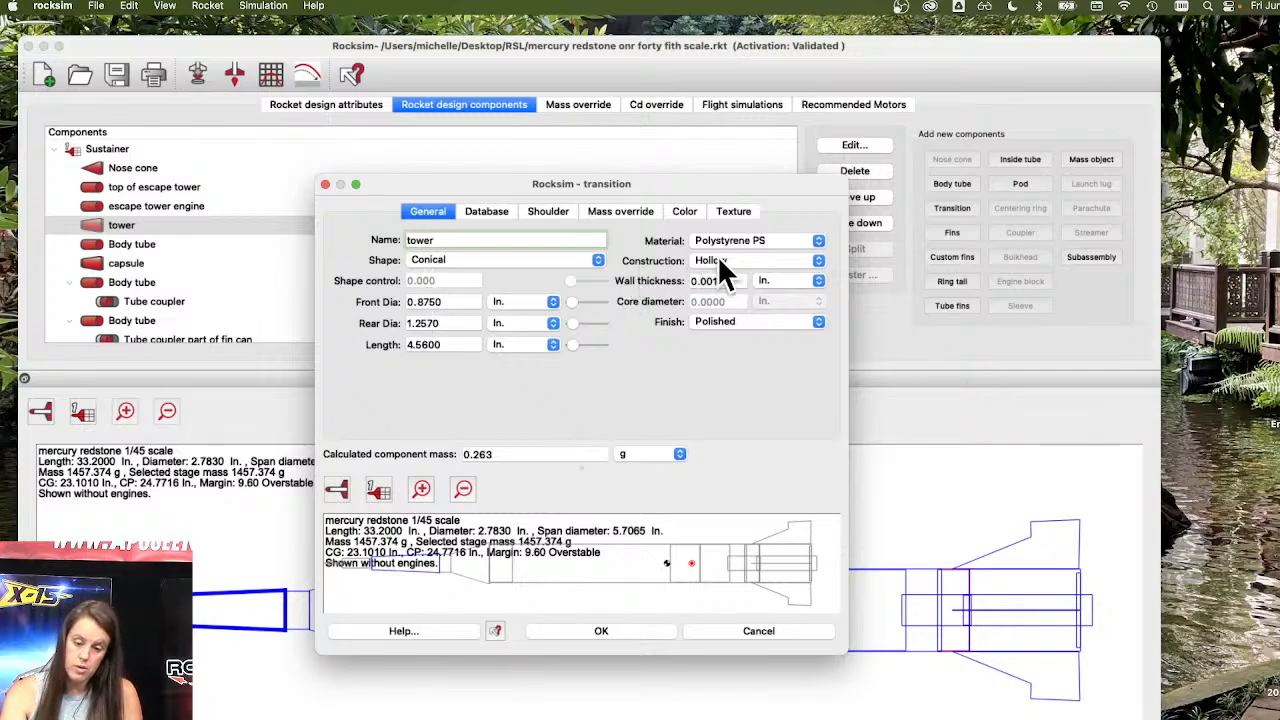
{"action": "left_click", "coordinate": [616, 630]}
{"action": "double_click", "coordinate": [127, 245]}
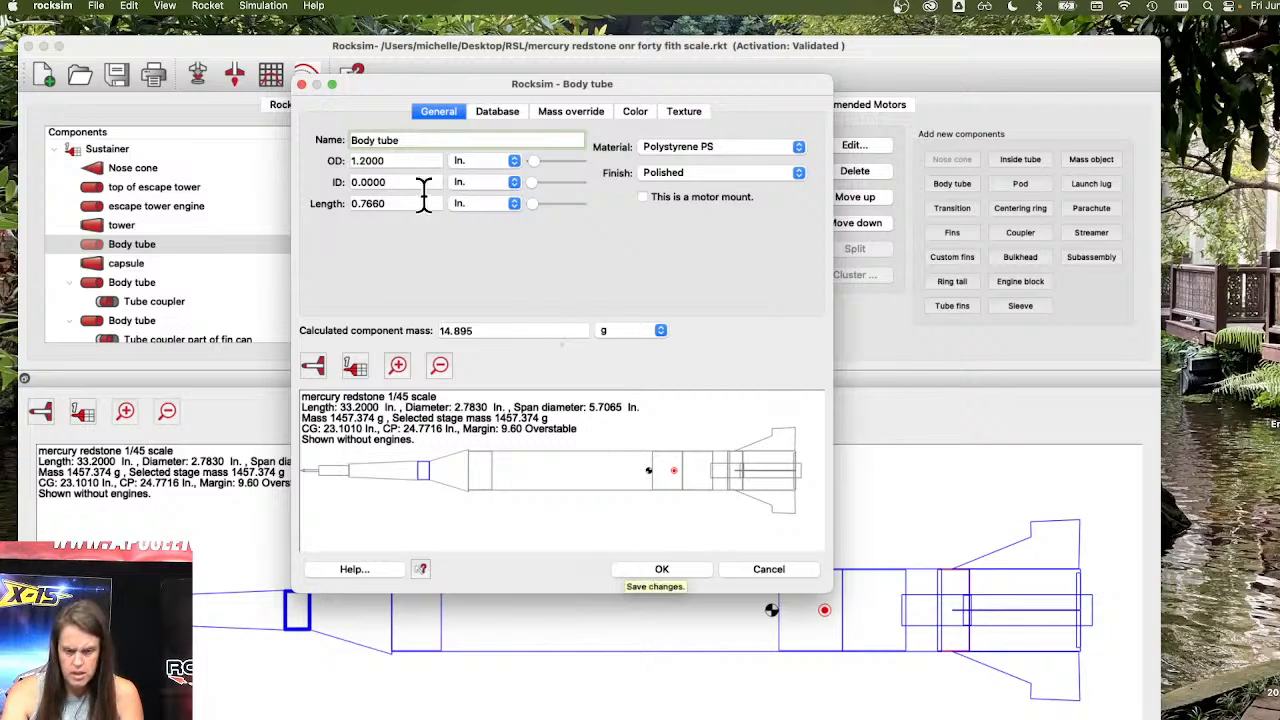
{"action": "left_click", "coordinate": [368, 182]}
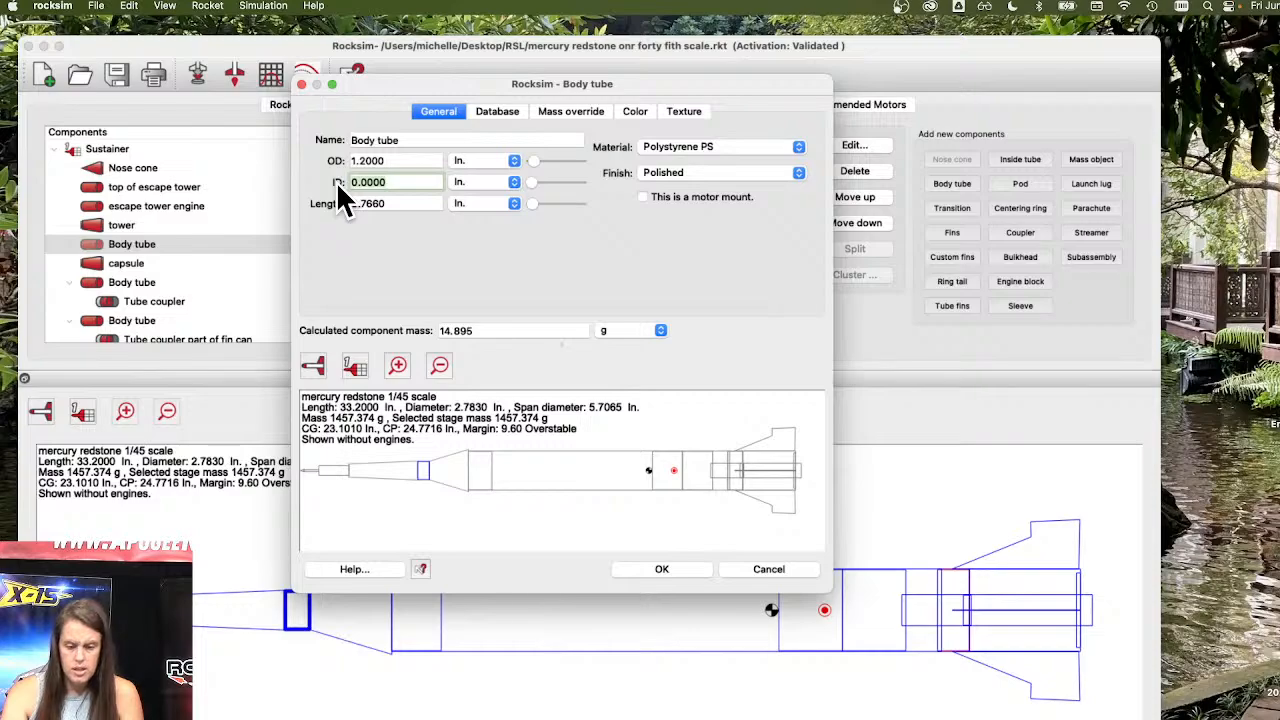
{"action": "left_click", "coordinate": [649, 566]}
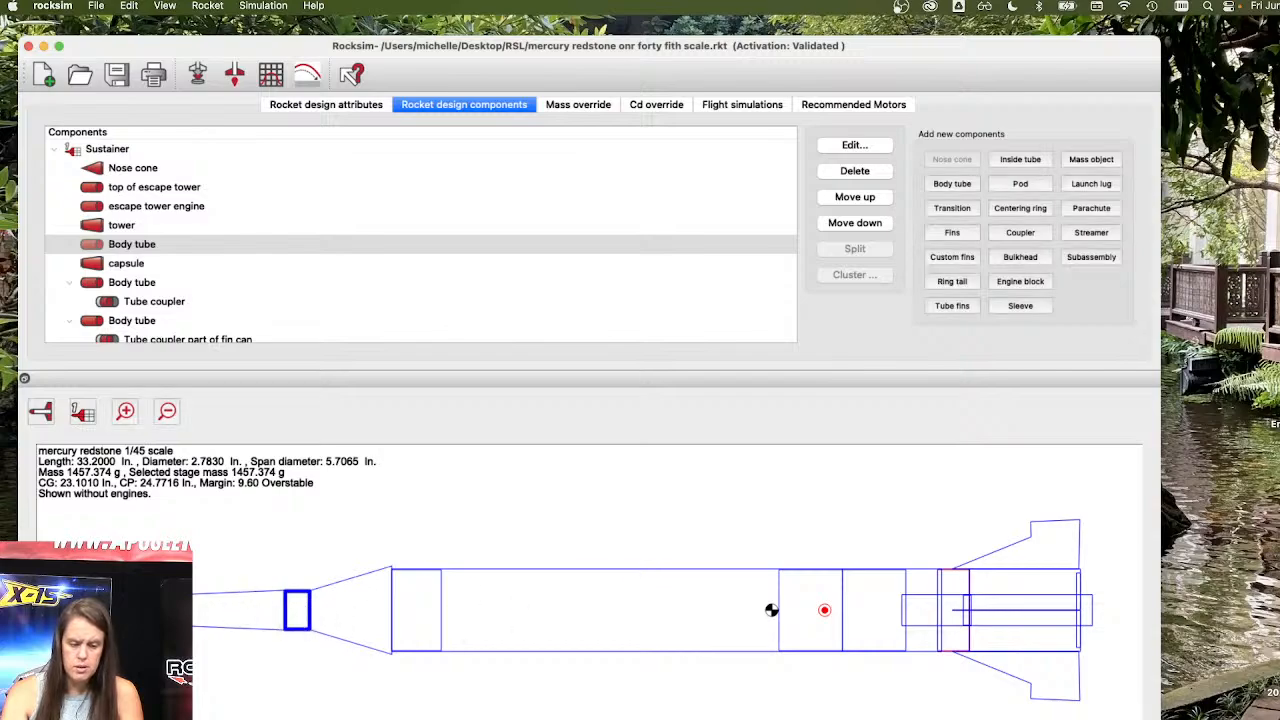
Zoom the rocket diagram around the escape tower section, then review the capsule transition's properties.
{"action": "scroll", "coordinate": [307, 612], "scroll_direction": "up", "scroll_amount": 5}
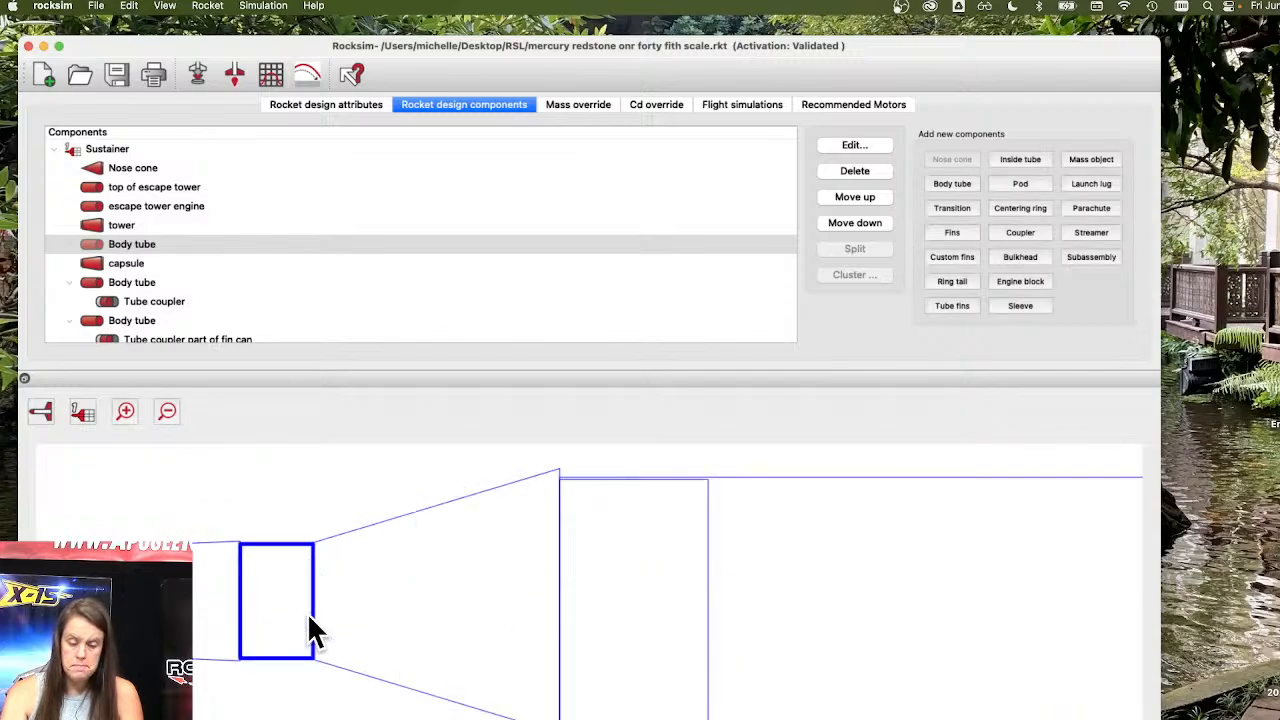
{"action": "scroll", "coordinate": [307, 612], "scroll_direction": "down", "scroll_amount": 5}
{"action": "scroll", "coordinate": [307, 612], "scroll_direction": "up", "scroll_amount": 3}
{"action": "scroll", "coordinate": [284, 613], "scroll_direction": "down", "scroll_amount": 3}
{"action": "scroll", "coordinate": [290, 610], "scroll_direction": "up", "scroll_amount": 3}
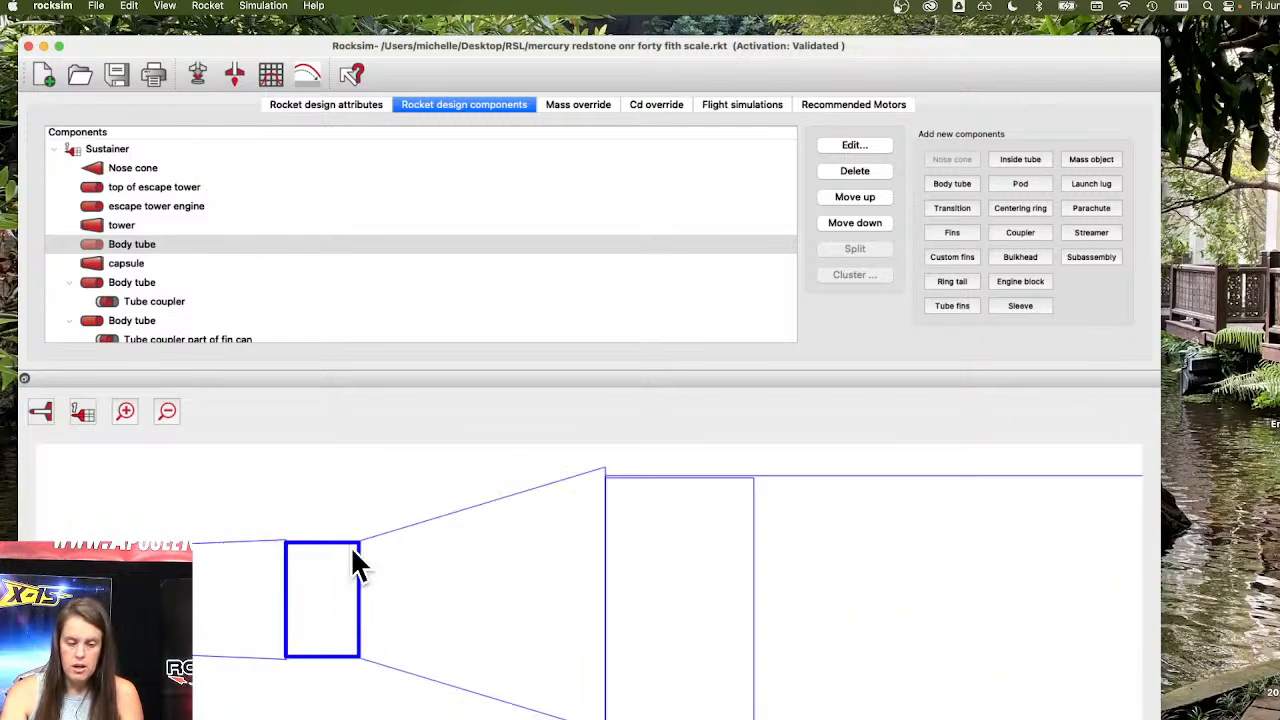
{"action": "scroll", "coordinate": [340, 550], "scroll_direction": "down", "scroll_amount": 3}
{"action": "double_click", "coordinate": [129, 263]}
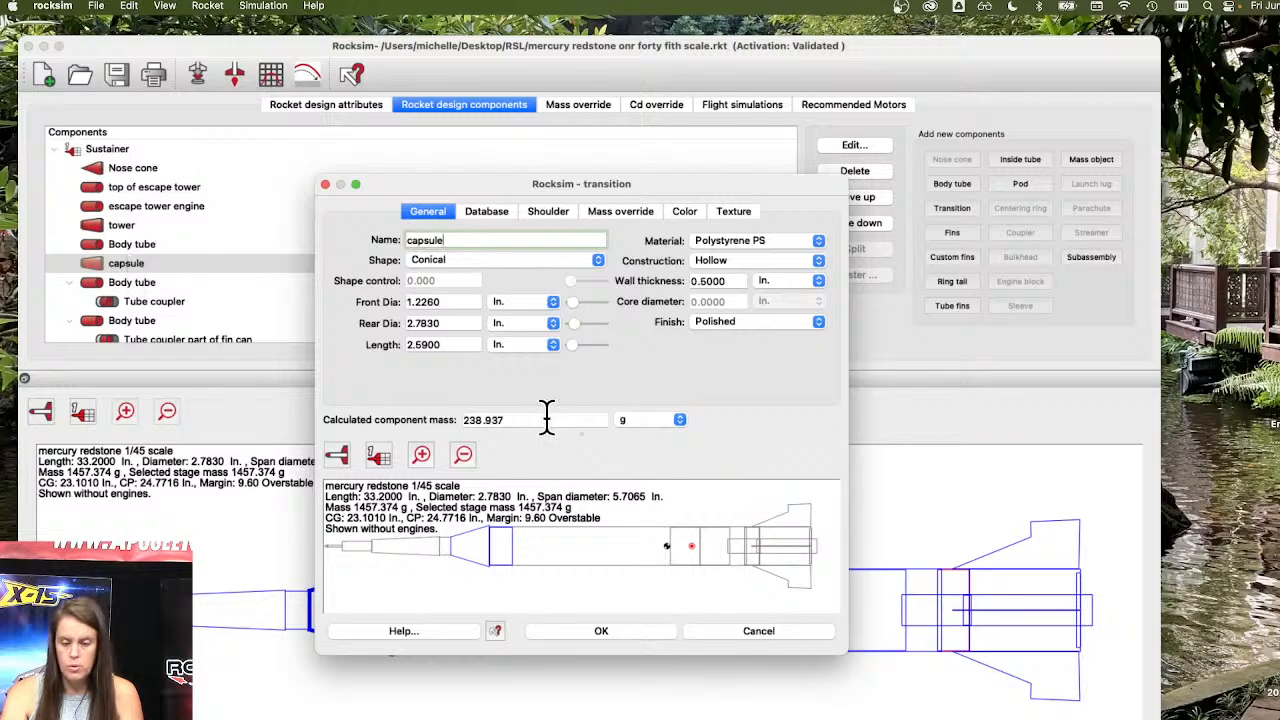
{"action": "left_click_drag", "start_coordinate": [547, 418], "coordinate": [457, 418]}
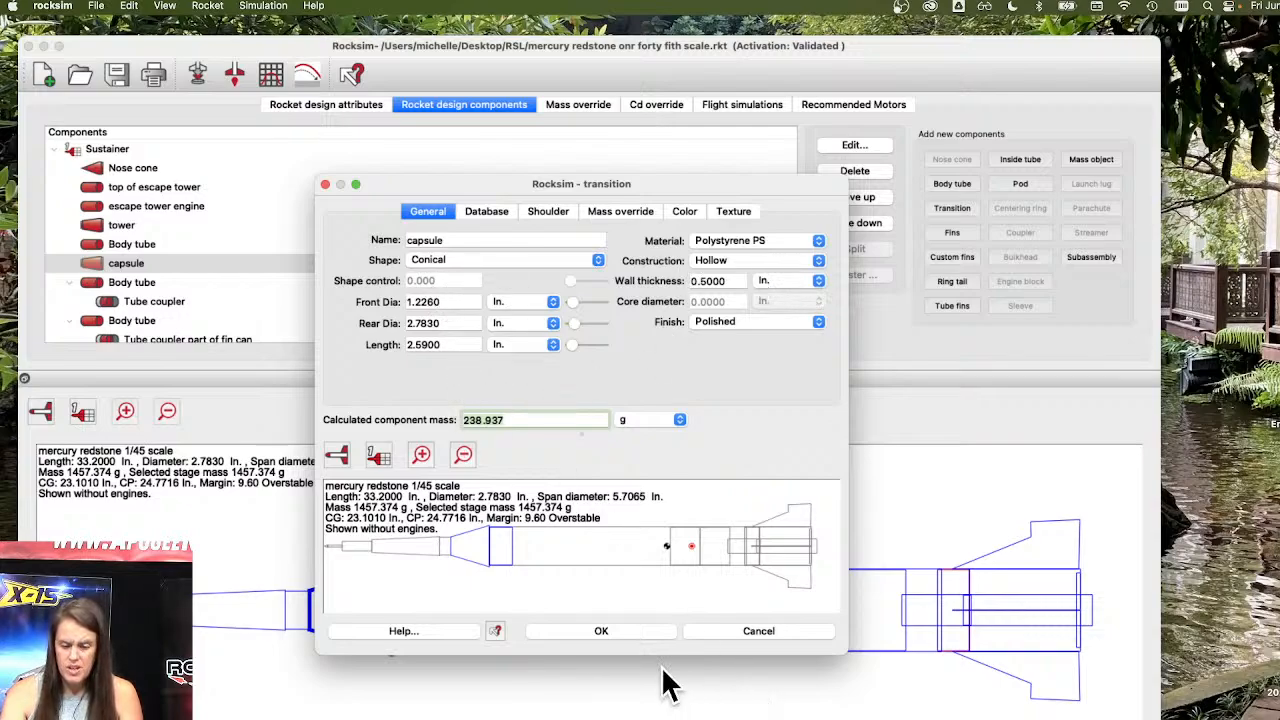
{"action": "left_click", "coordinate": [640, 630]}
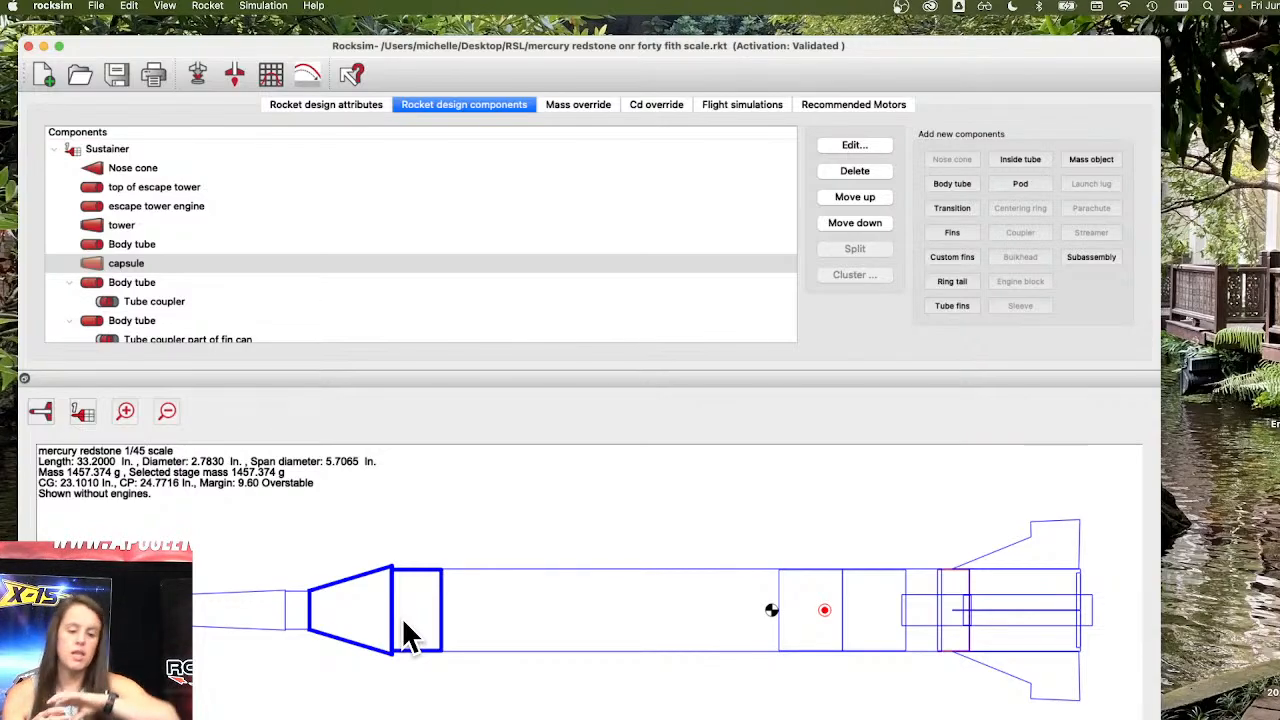
Select components by pointing at them in the rocket diagram, from the escape tower back to the fin set.
{"action": "left_click", "coordinate": [284, 598]}
{"action": "left_click", "coordinate": [237, 597]}
{"action": "left_click", "coordinate": [178, 600]}
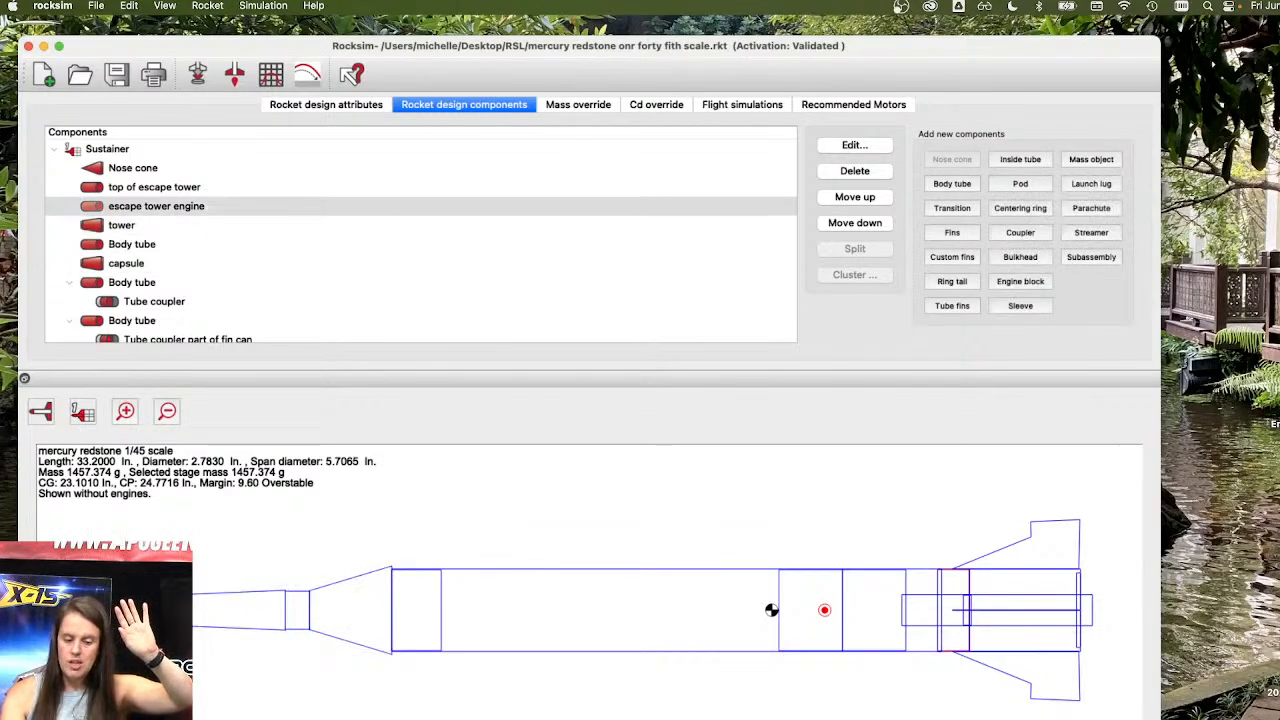
{"action": "left_click", "coordinate": [125, 606]}
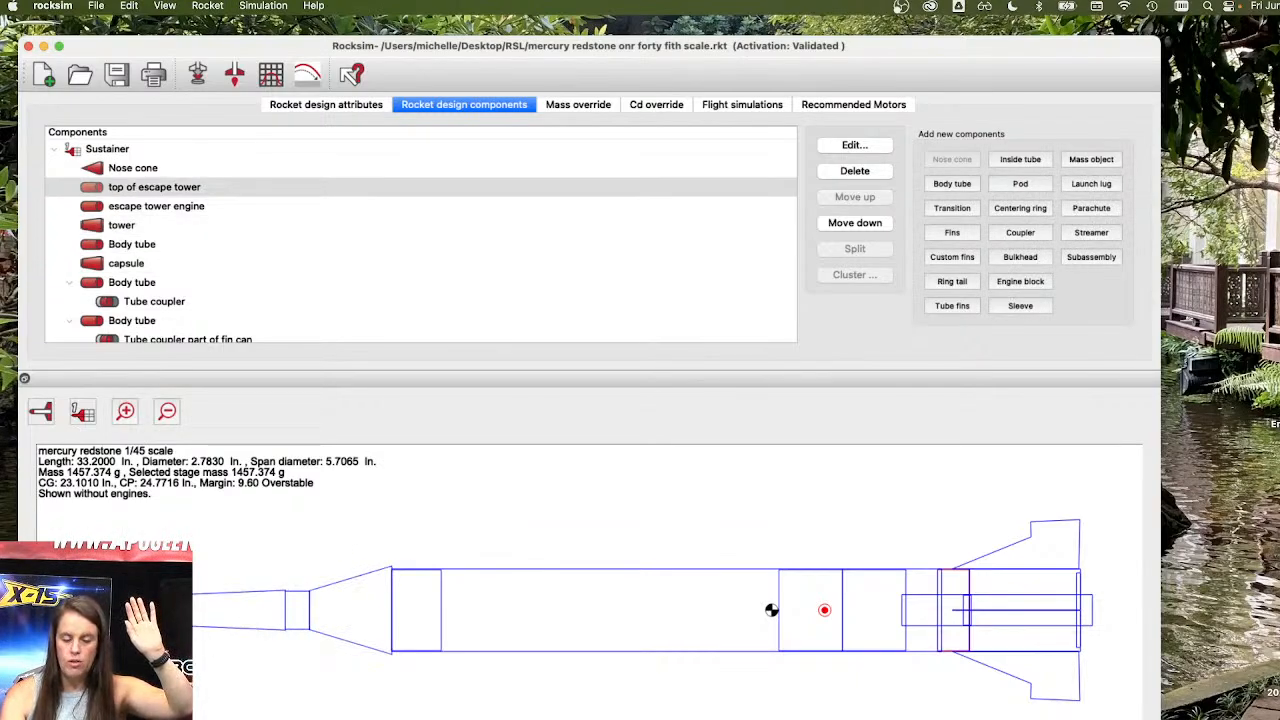
{"action": "left_click", "coordinate": [406, 618]}
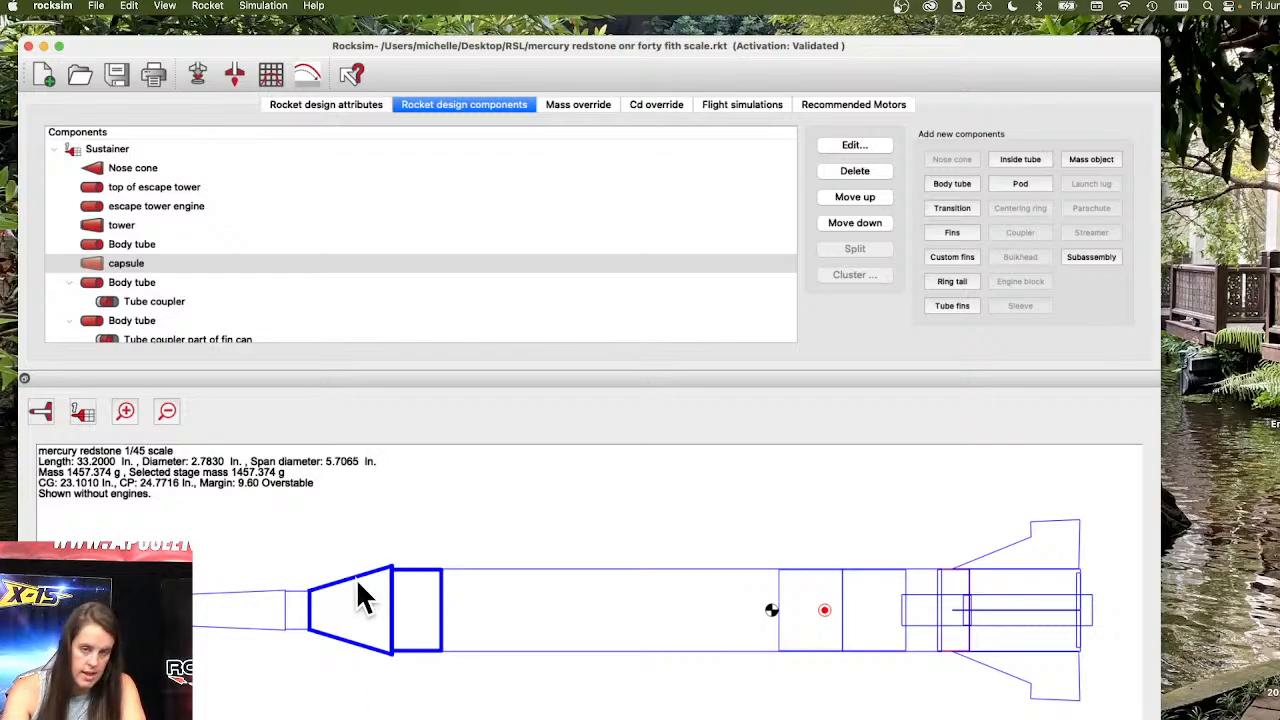
{"action": "left_click", "coordinate": [534, 609]}
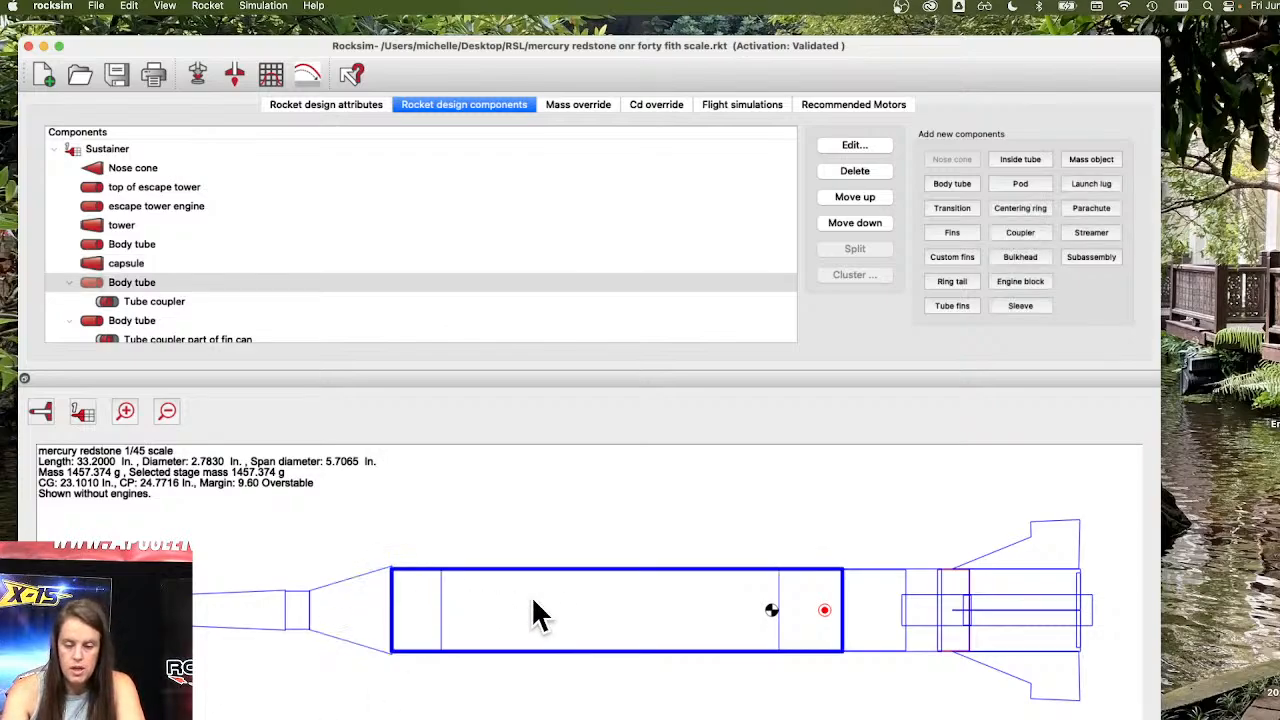
{"action": "left_click", "coordinate": [1017, 549]}
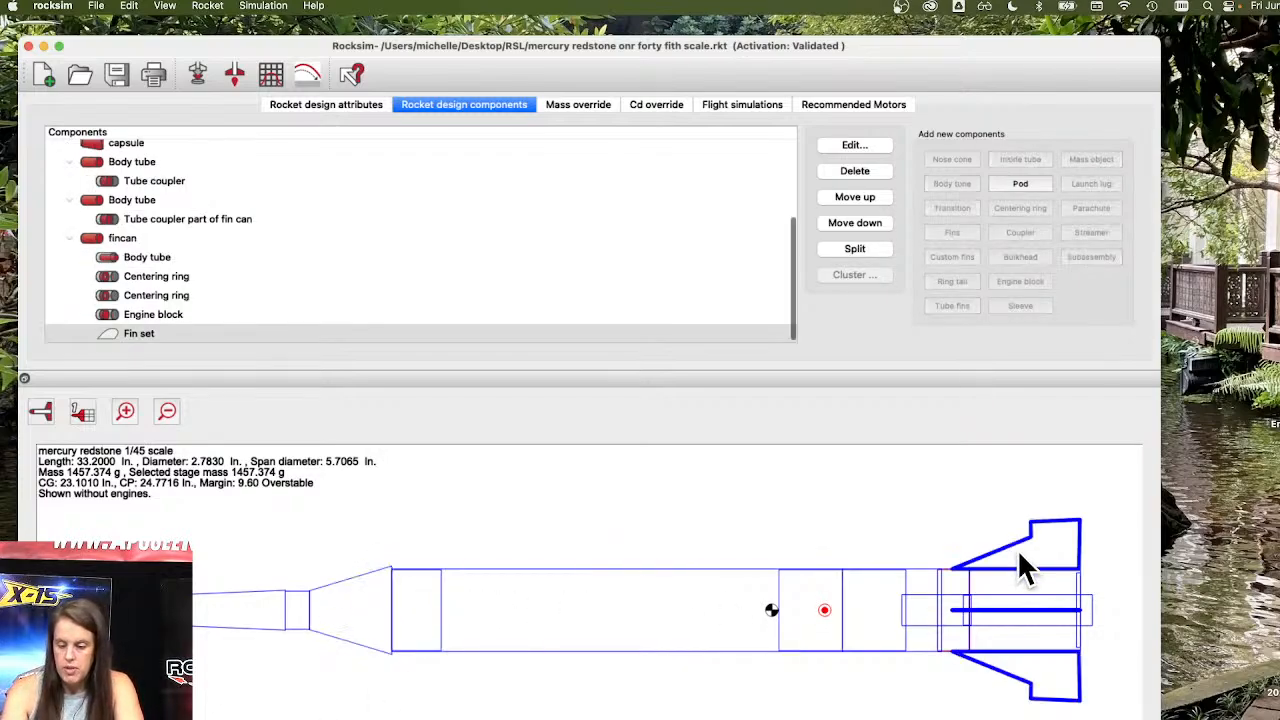
Review the fin set's properties and open its material list without changing the material.
{"action": "double_click", "coordinate": [157, 332]}
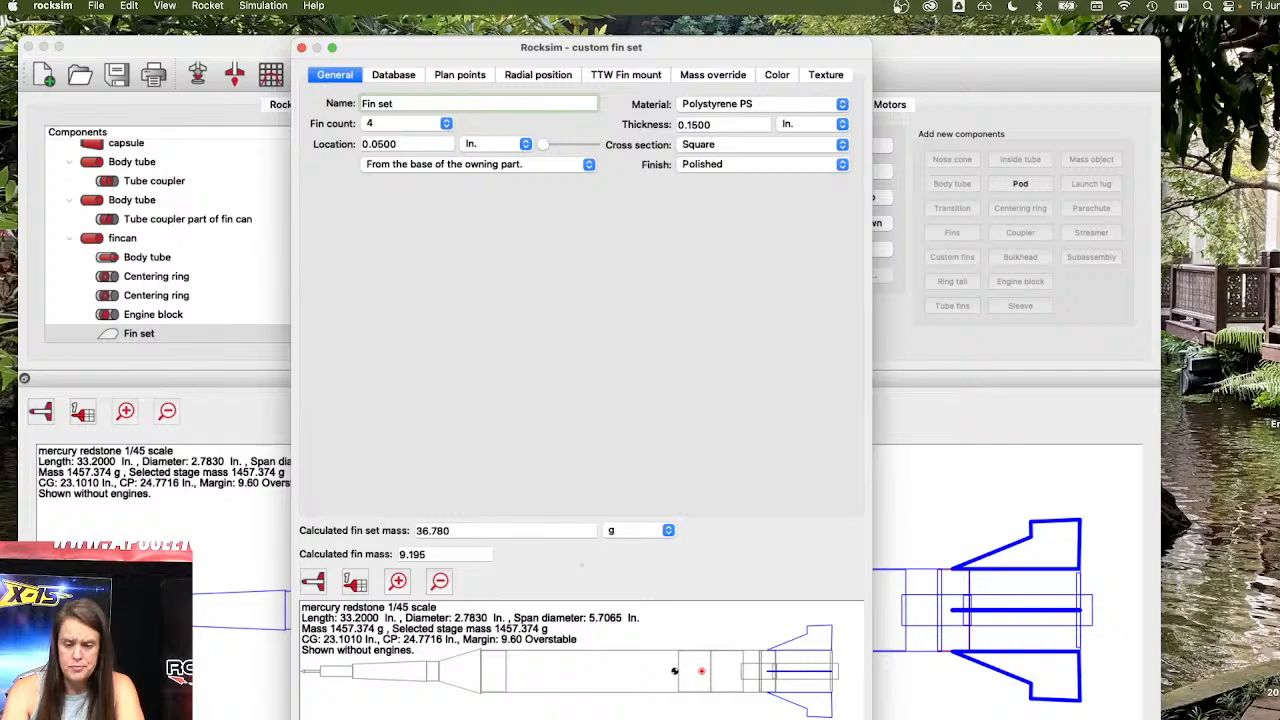
{"action": "key", "text": "Return"}
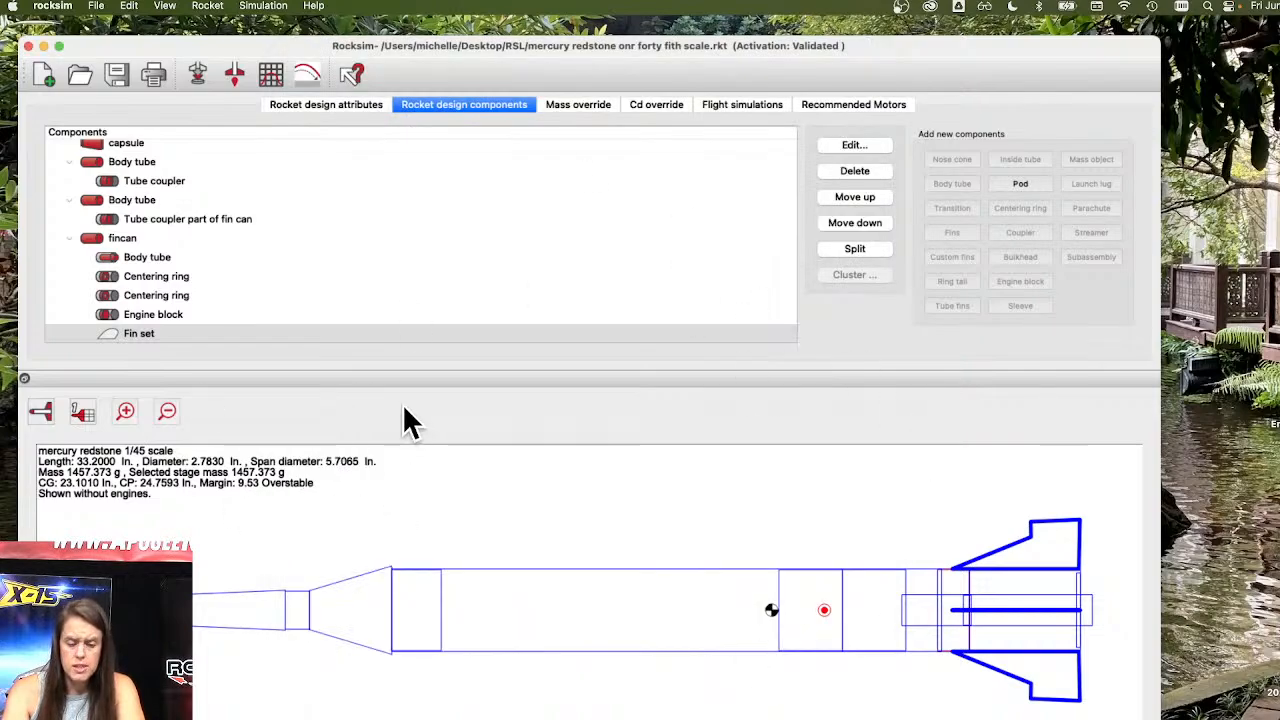
{"action": "double_click", "coordinate": [160, 336]}
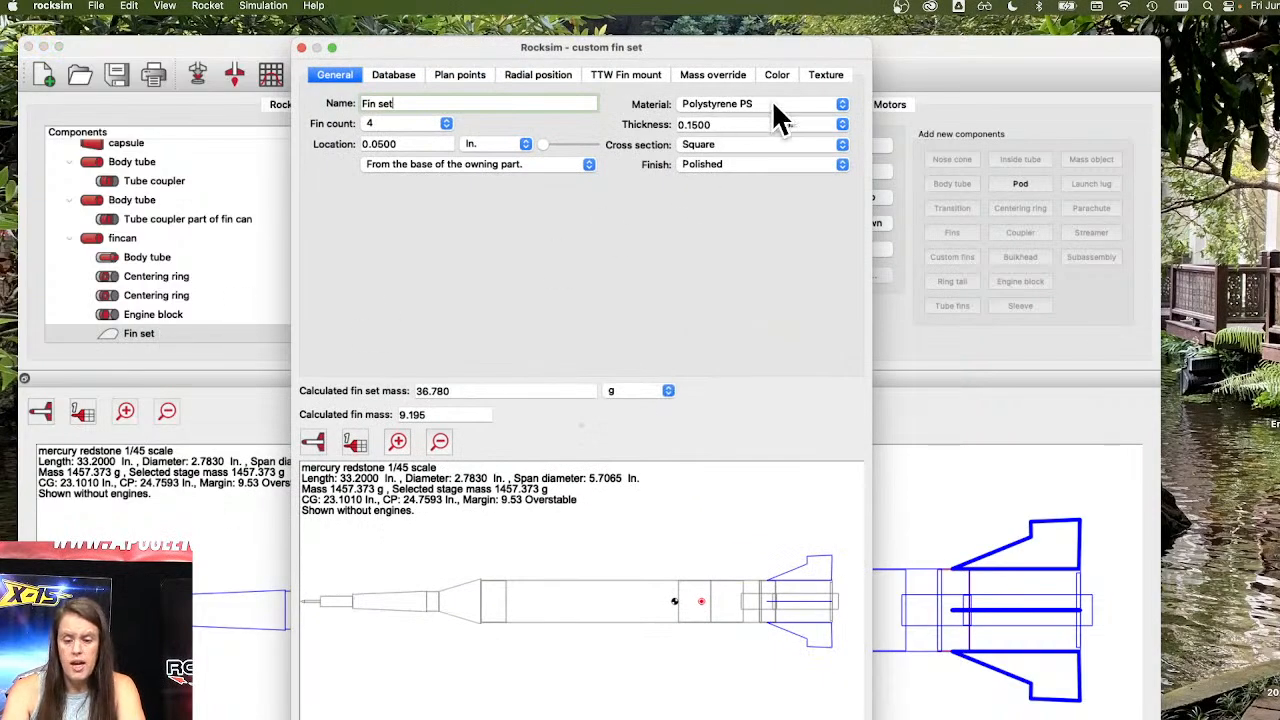
{"action": "left_click", "coordinate": [775, 103]}
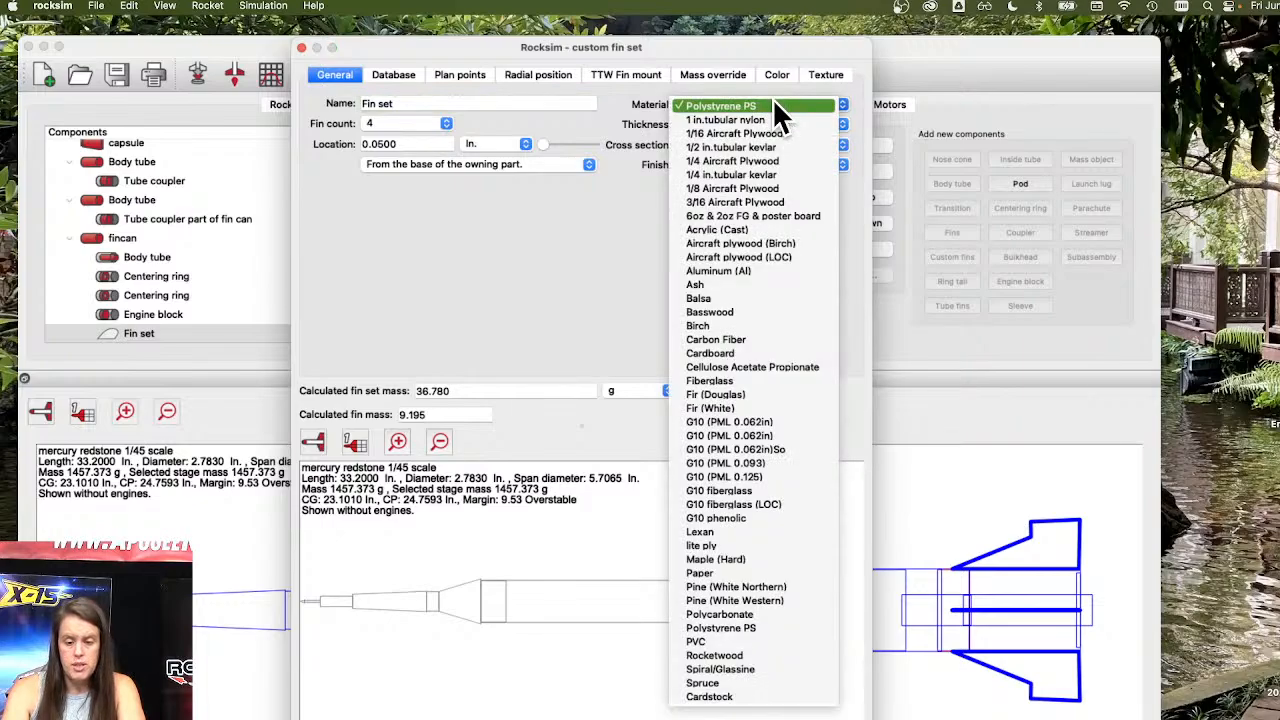
{"action": "left_click", "coordinate": [535, 318]}
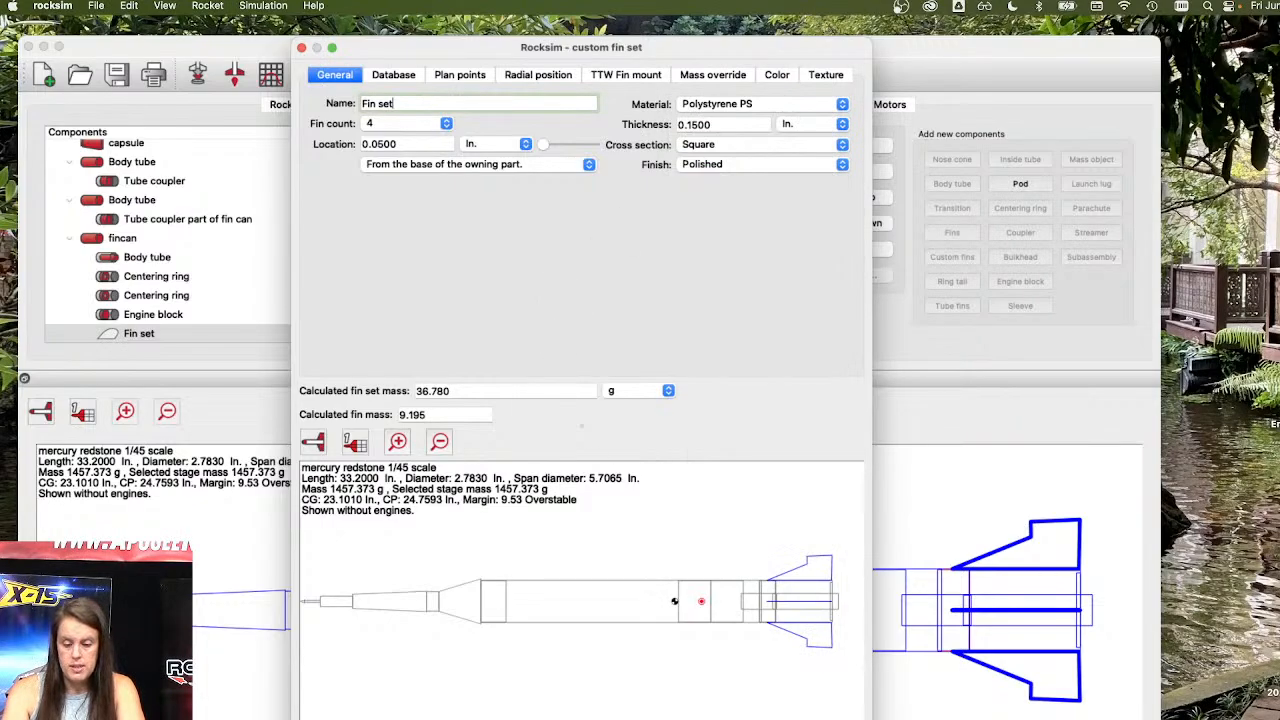
{"action": "key", "text": "Escape"}
{"action": "left_click", "coordinate": [604, 439]}
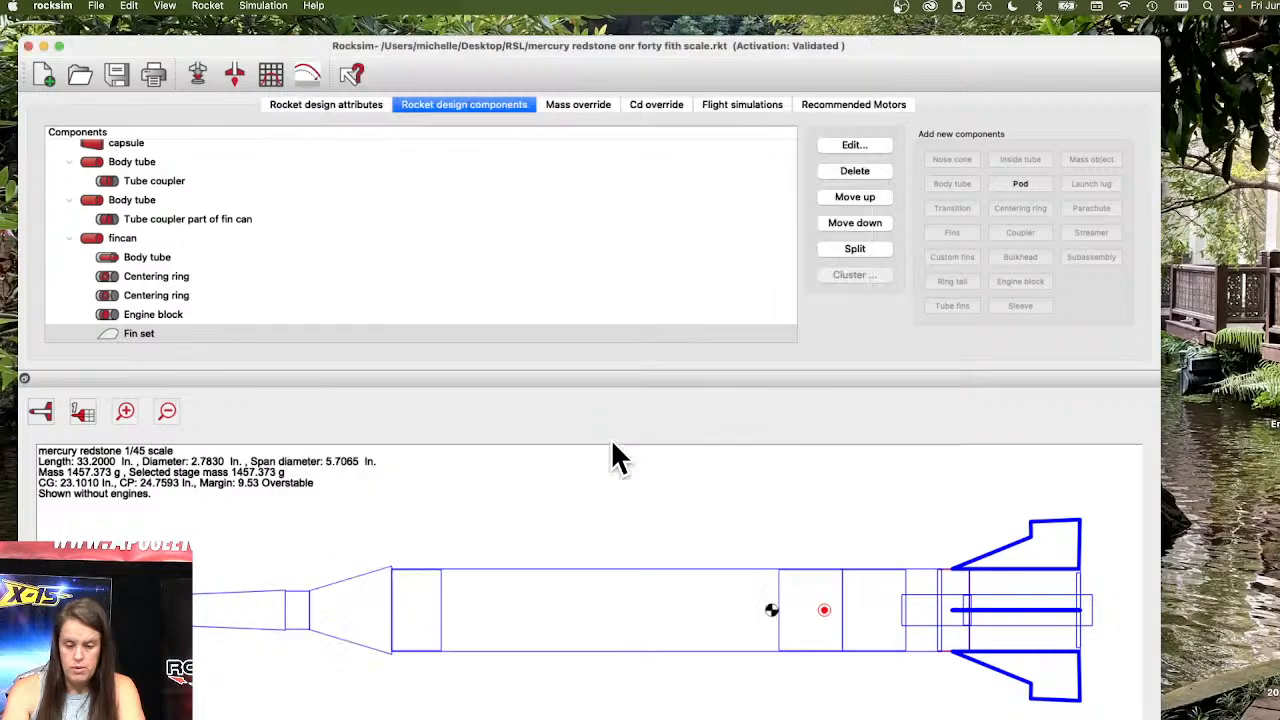
Open the materials database editor.
{"action": "left_click", "coordinate": [208, 6]}
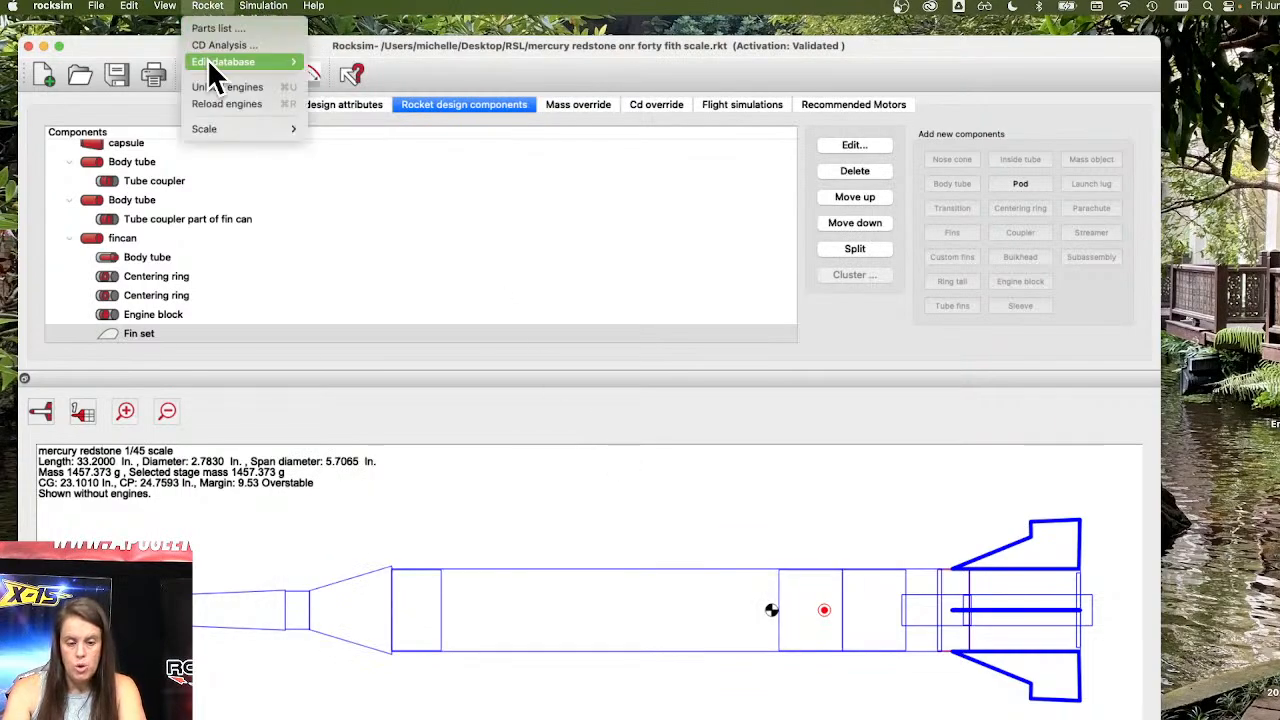
{"action": "mouse_move", "coordinate": [207, 58]}
{"action": "left_click", "coordinate": [348, 62]}
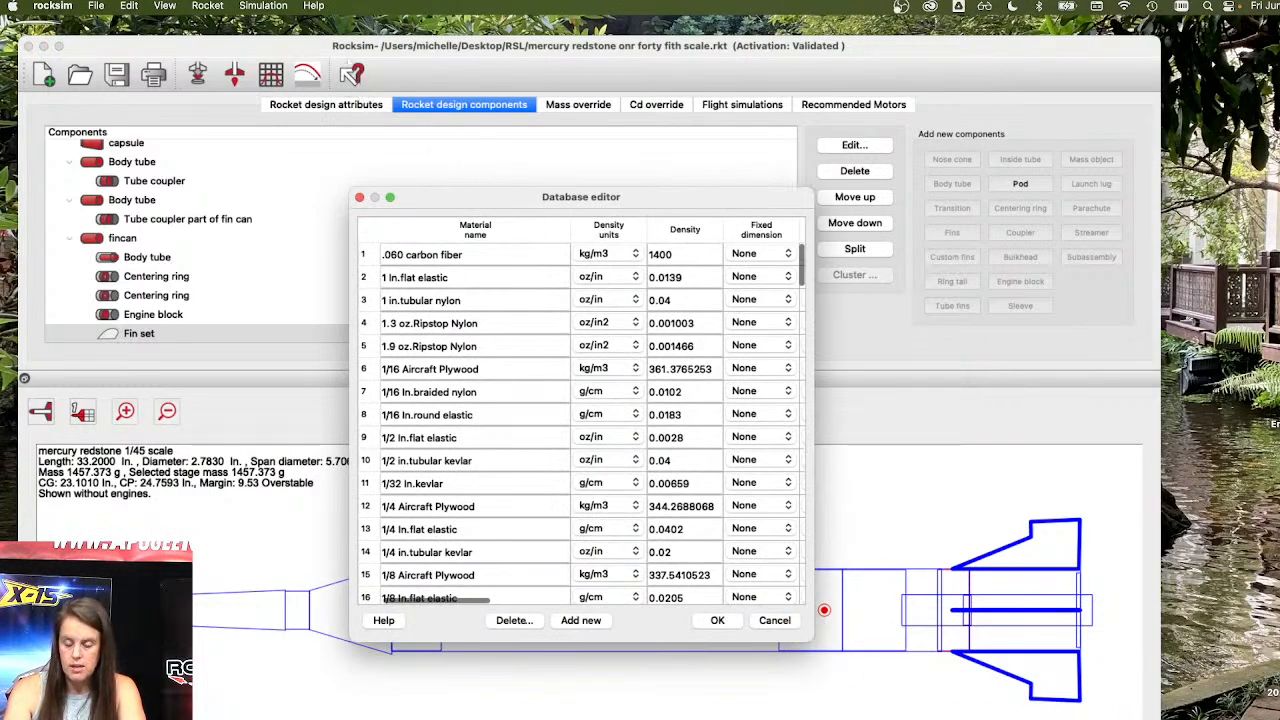
Examine the materials database entries and their component-use columns, then close the editor without changes.
{"action": "left_click", "coordinate": [557, 209]}
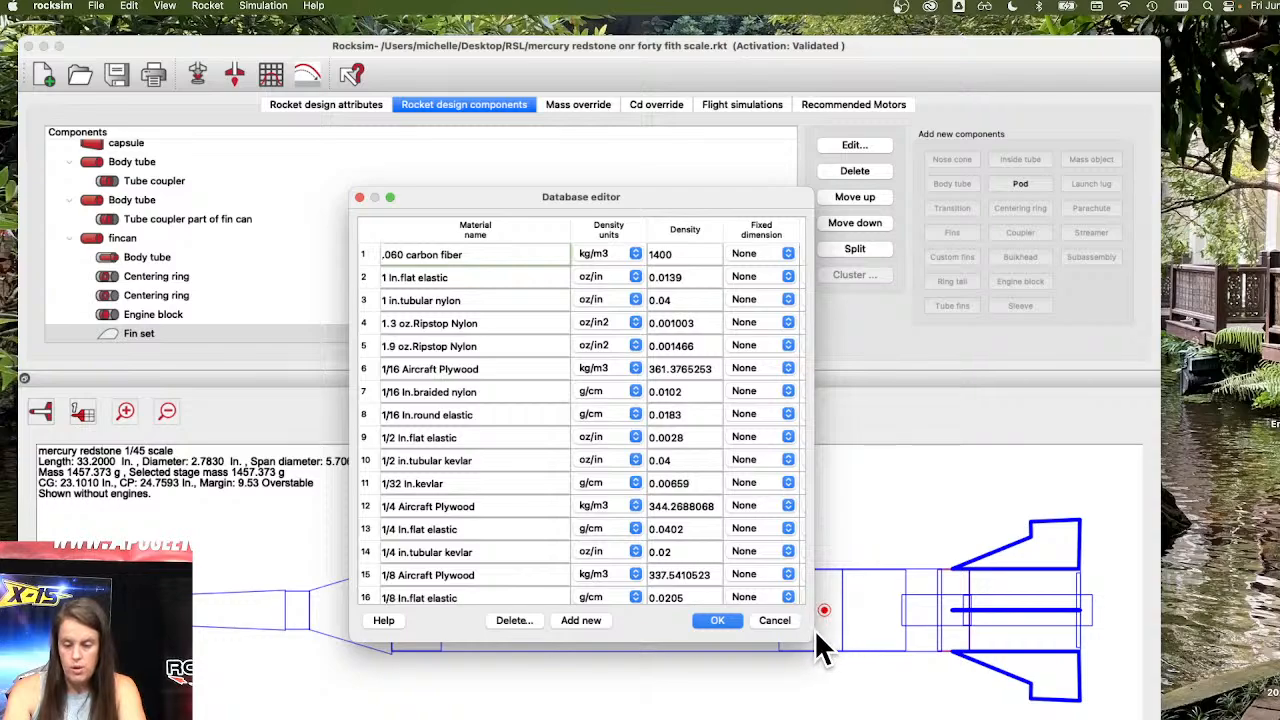
{"action": "left_click_drag", "start_coordinate": [813, 637], "coordinate": [1279, 671]}
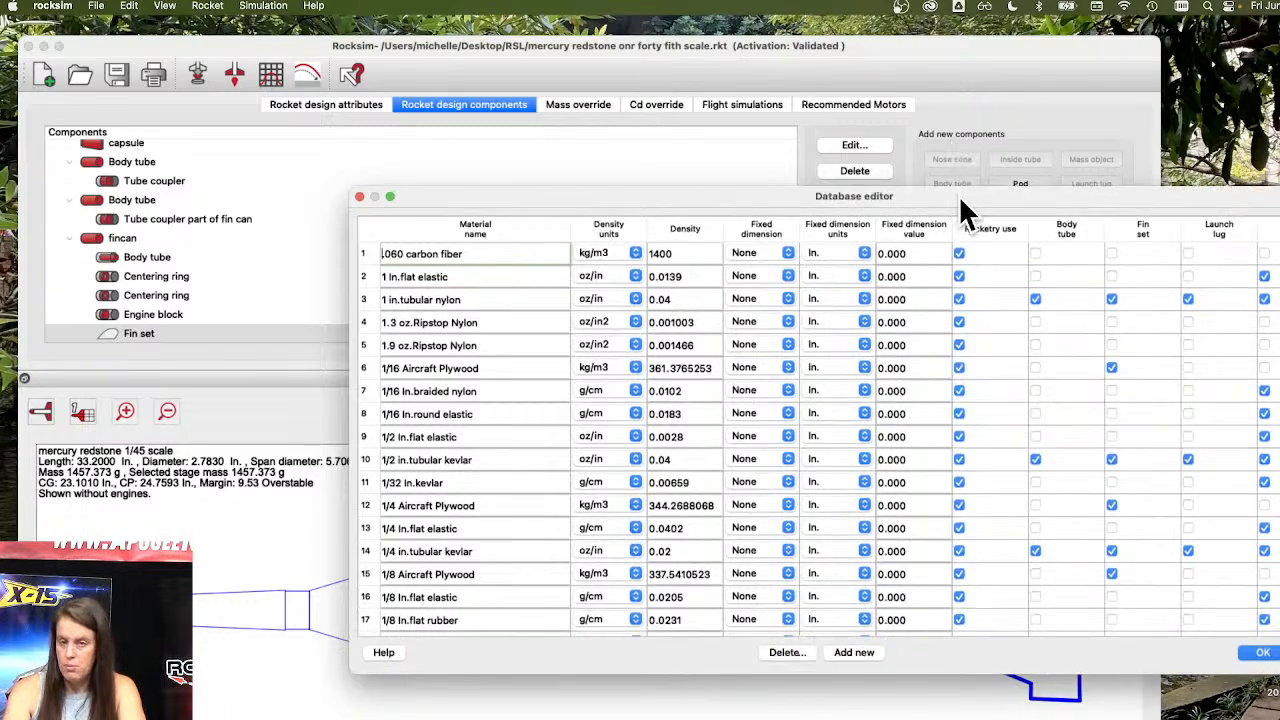
{"action": "left_click_drag", "start_coordinate": [961, 199], "coordinate": [711, 144]}
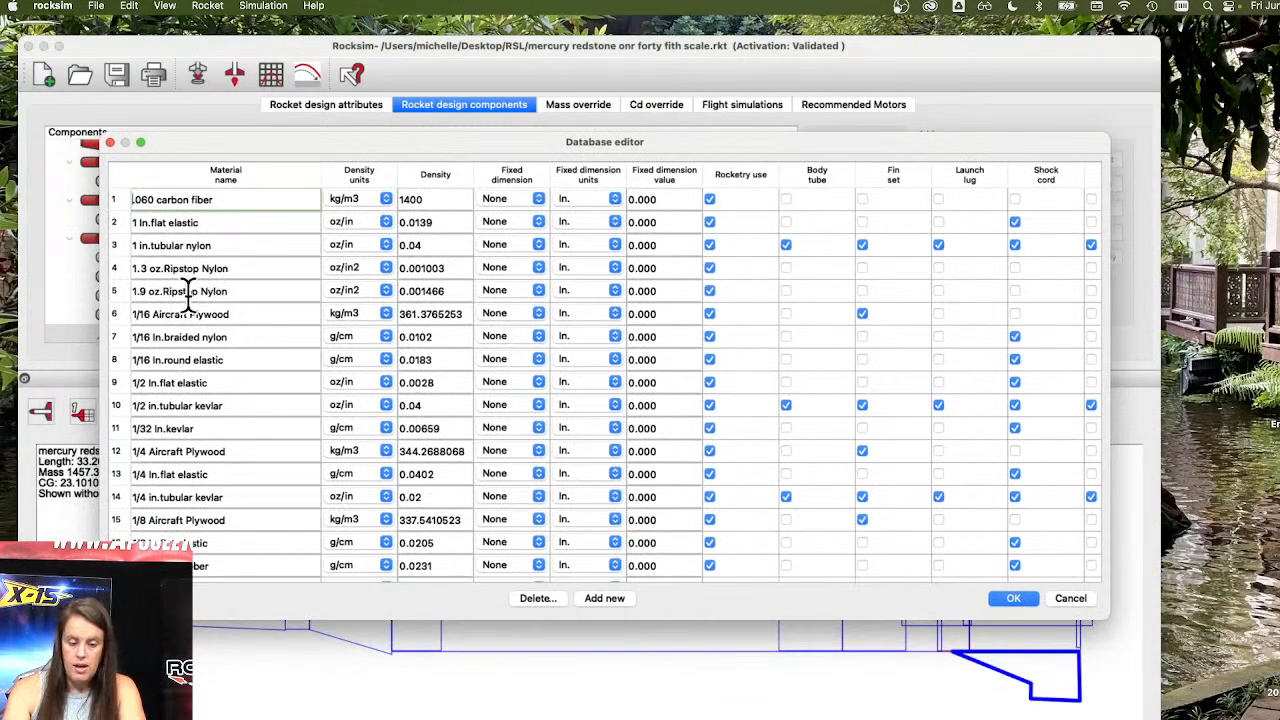
{"action": "scroll", "coordinate": [186, 291], "scroll_direction": "down", "scroll_amount": 1}
{"action": "scroll", "coordinate": [186, 290], "scroll_direction": "down", "scroll_amount": 10}
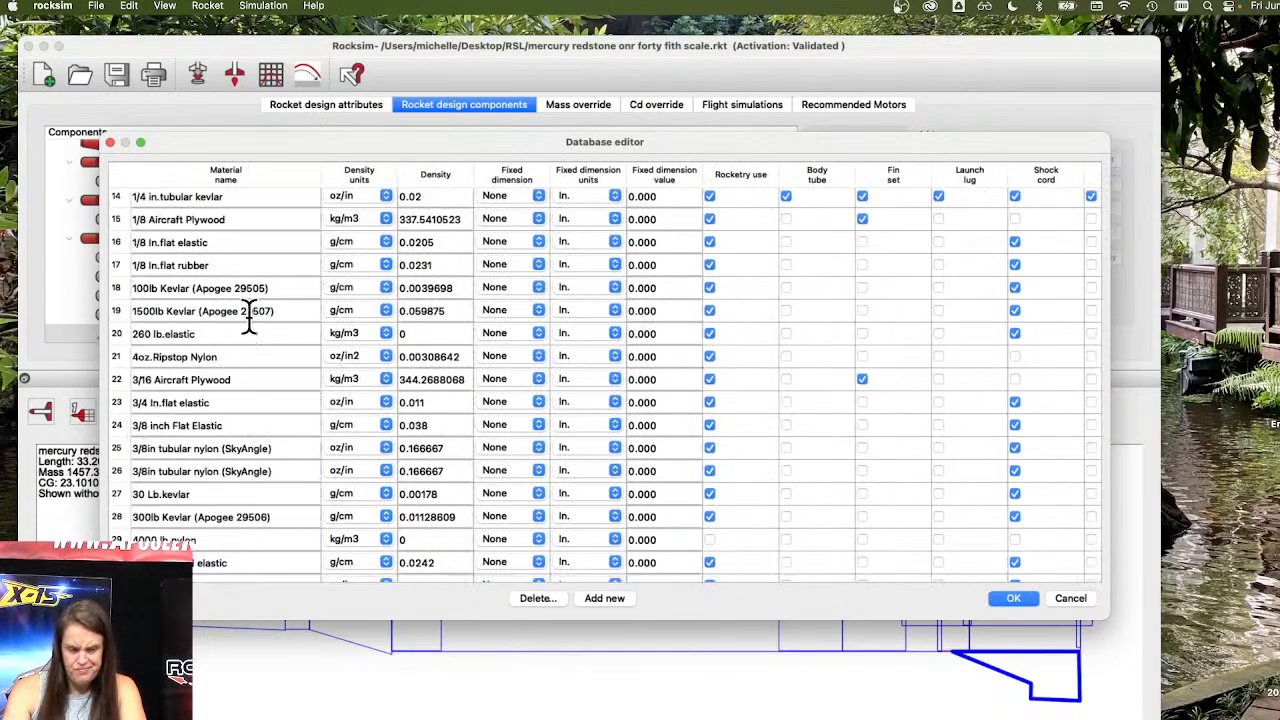
{"action": "left_click", "coordinate": [175, 215]}
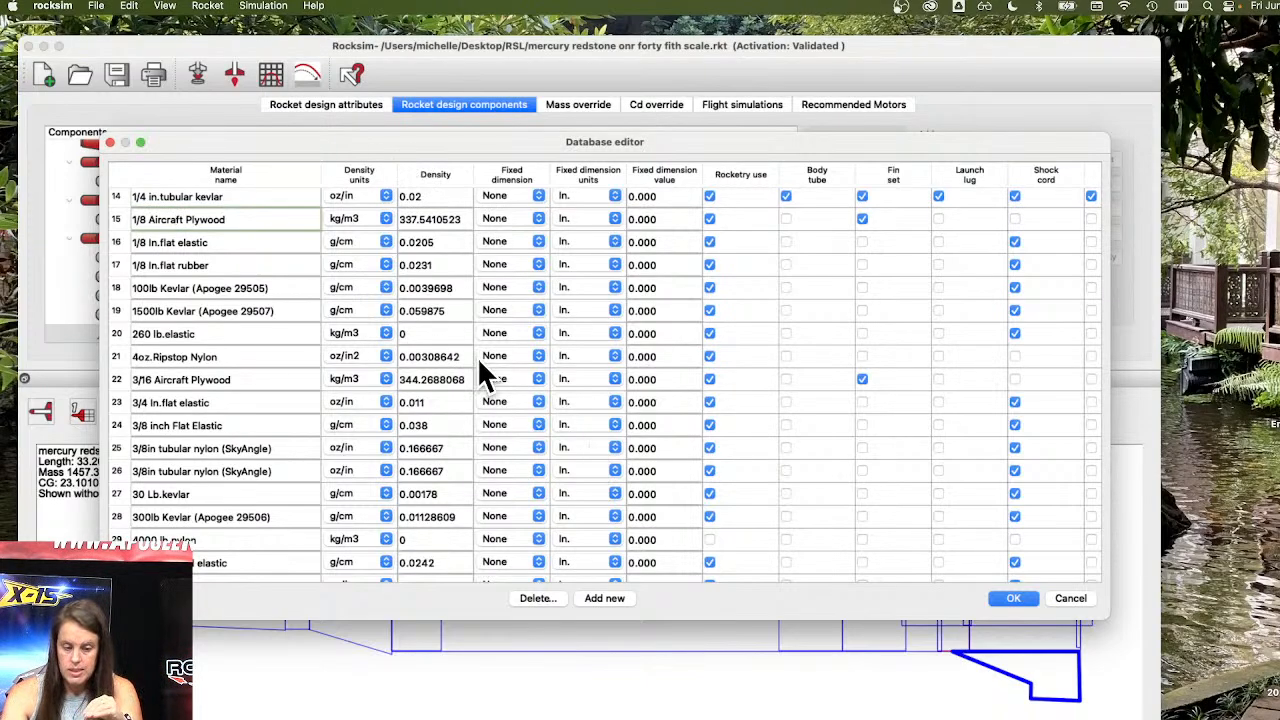
{"action": "left_click", "coordinate": [1066, 600]}
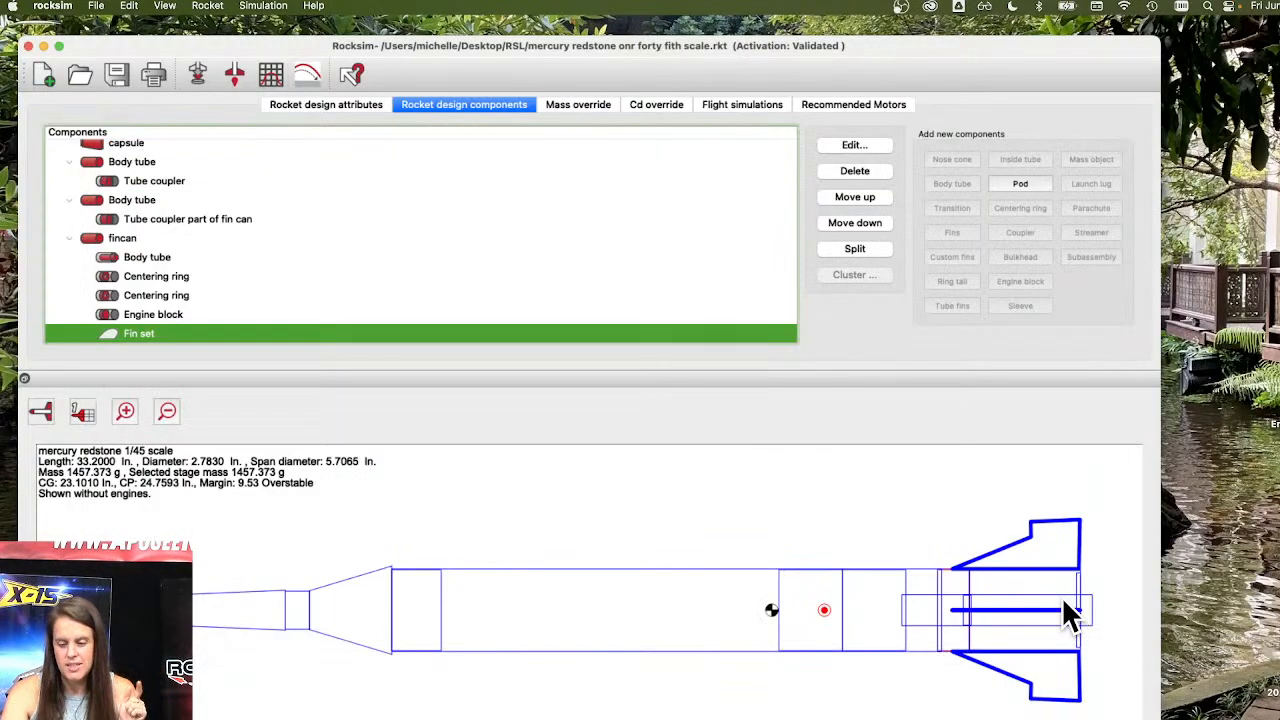
Open the fin set's properties and close them without saving changes.
{"action": "double_click", "coordinate": [219, 333]}
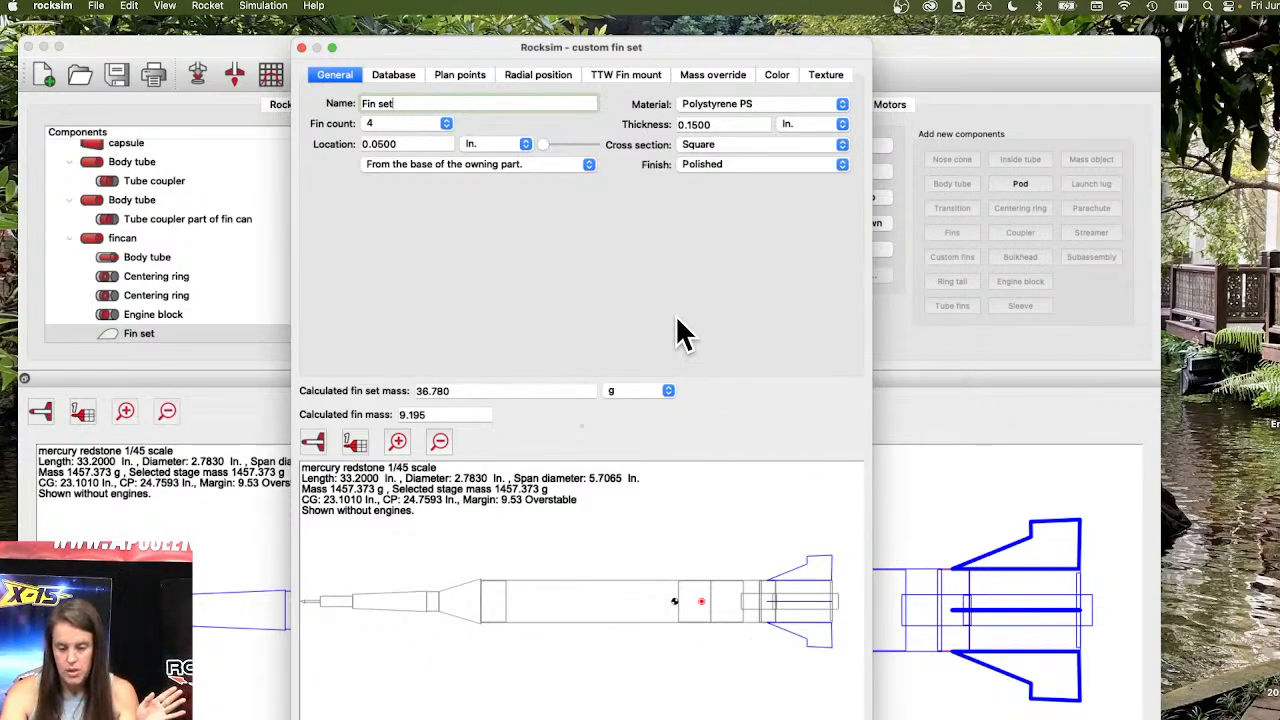
{"action": "key", "text": "Escape"}
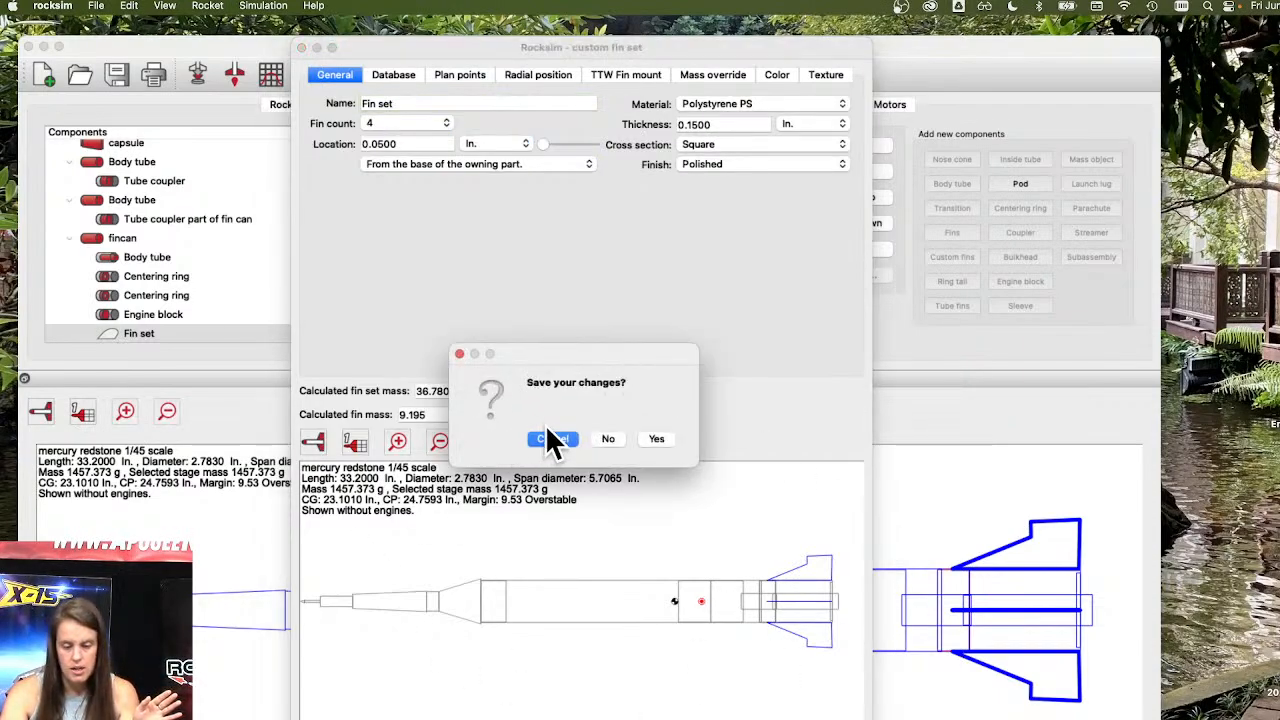
{"action": "left_click", "coordinate": [601, 434]}
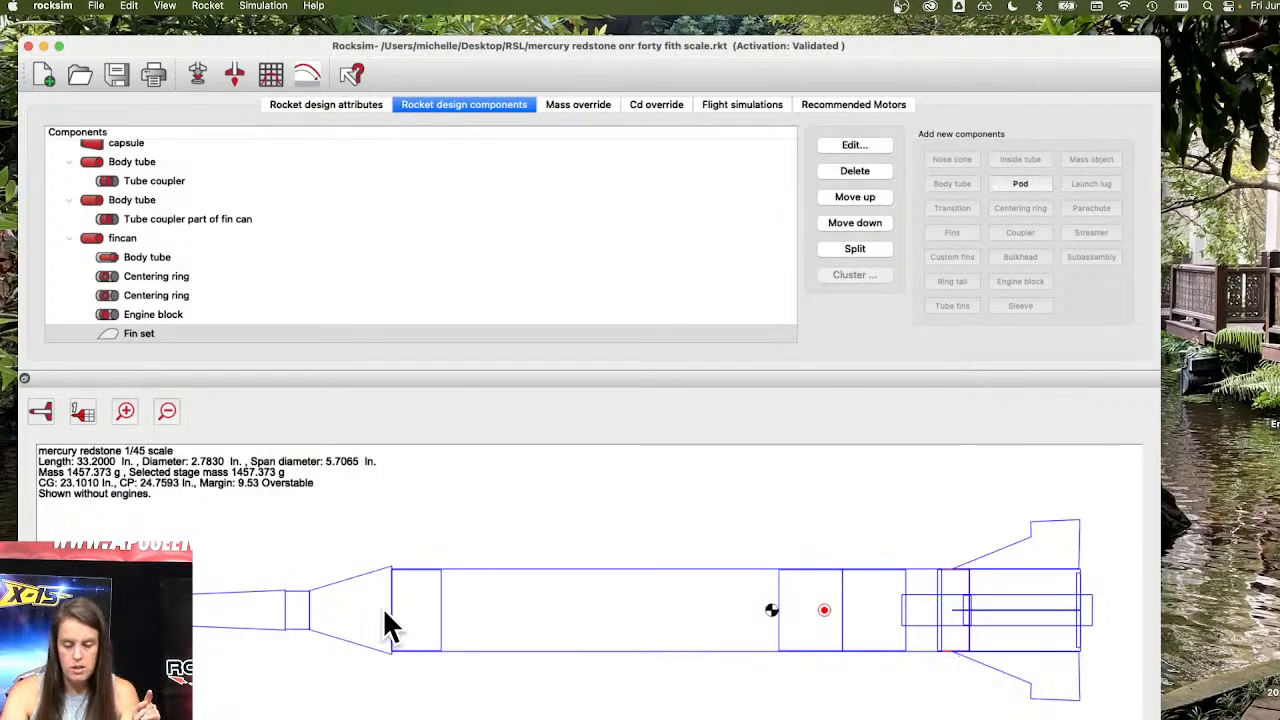
Open the capsule's properties and enable its mass override with a mass of 10.0 g.
{"action": "left_click", "coordinate": [438, 630]}
{"action": "scroll", "coordinate": [443, 623], "scroll_direction": "up", "scroll_amount": 3}
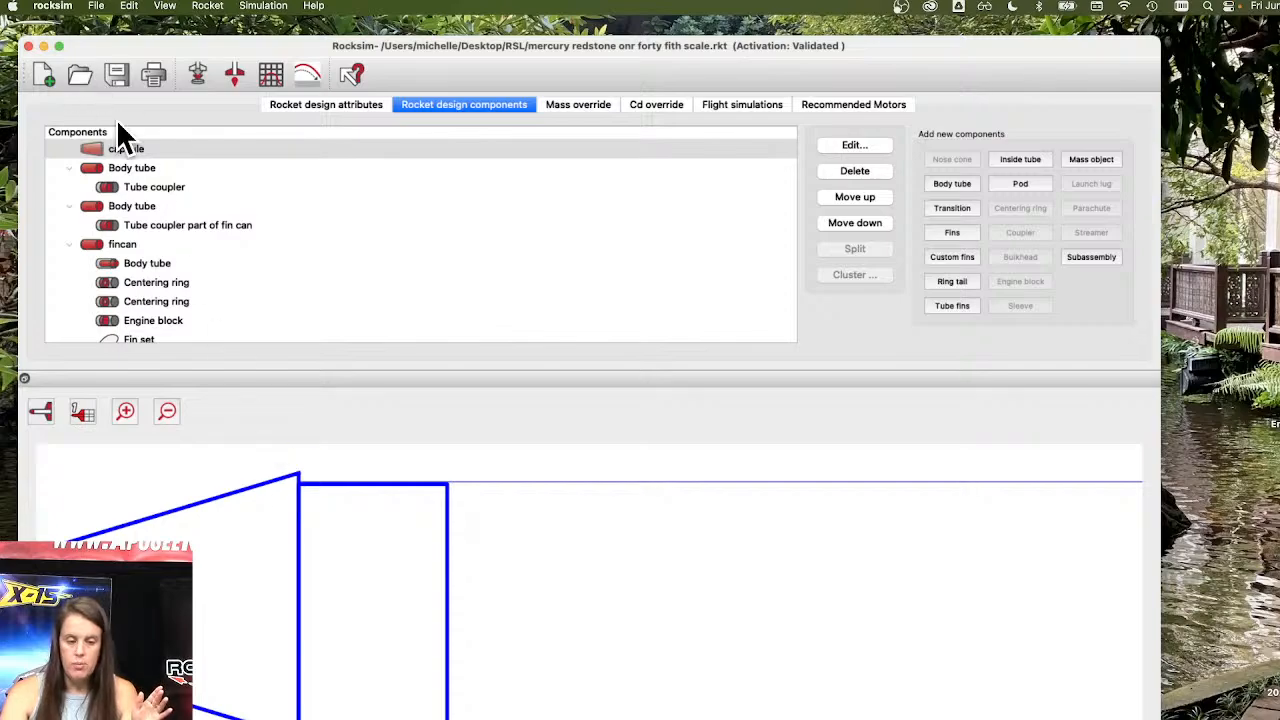
{"action": "double_click", "coordinate": [125, 147]}
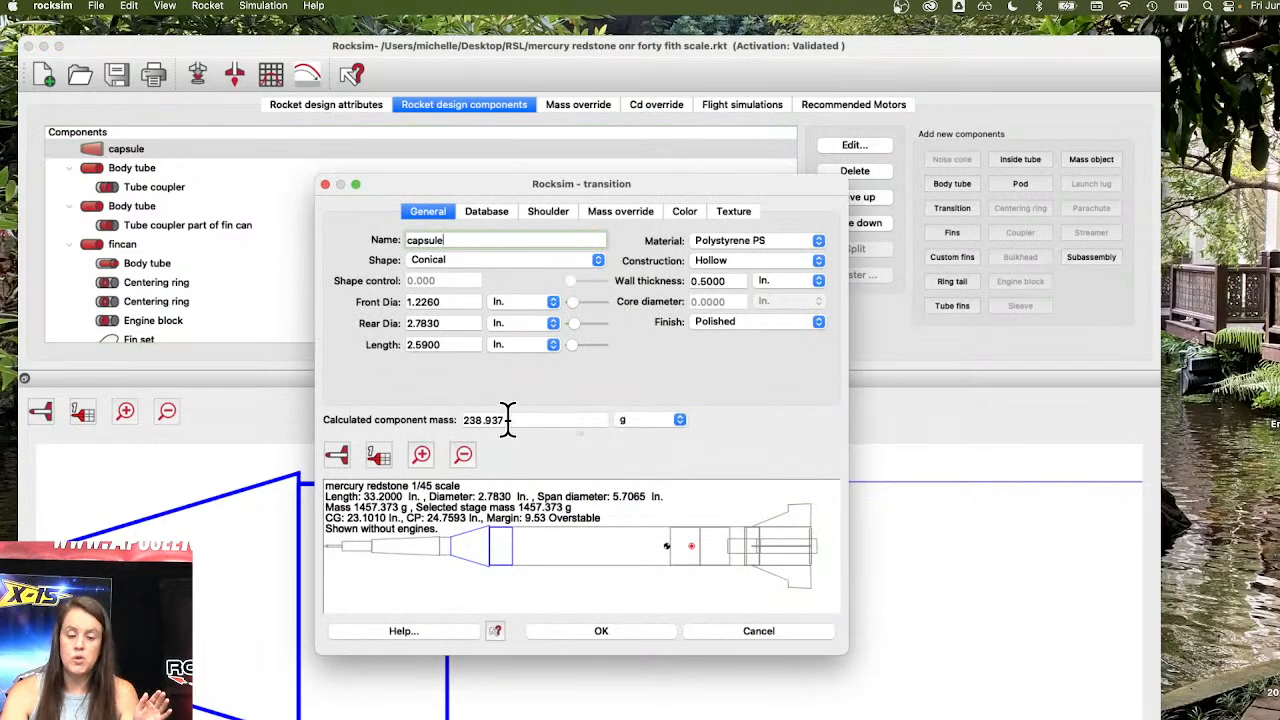
{"action": "left_click_drag", "start_coordinate": [508, 421], "coordinate": [462, 425]}
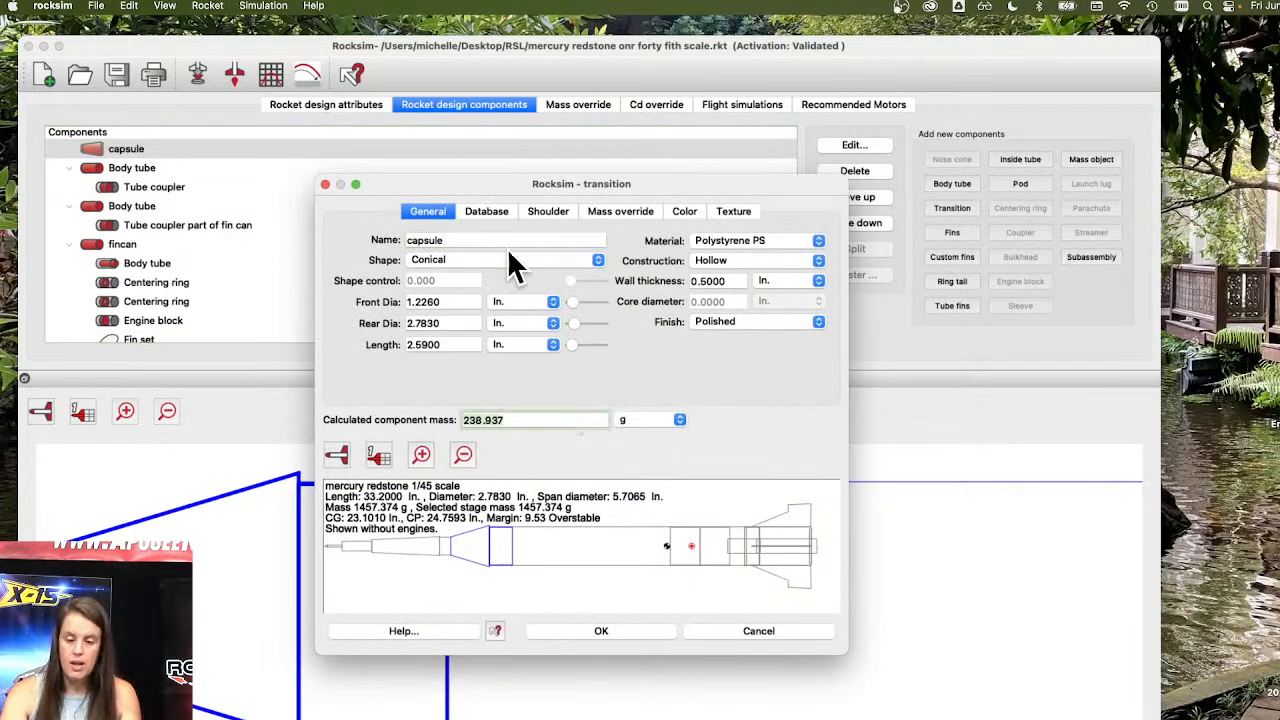
{"action": "left_click", "coordinate": [614, 214]}
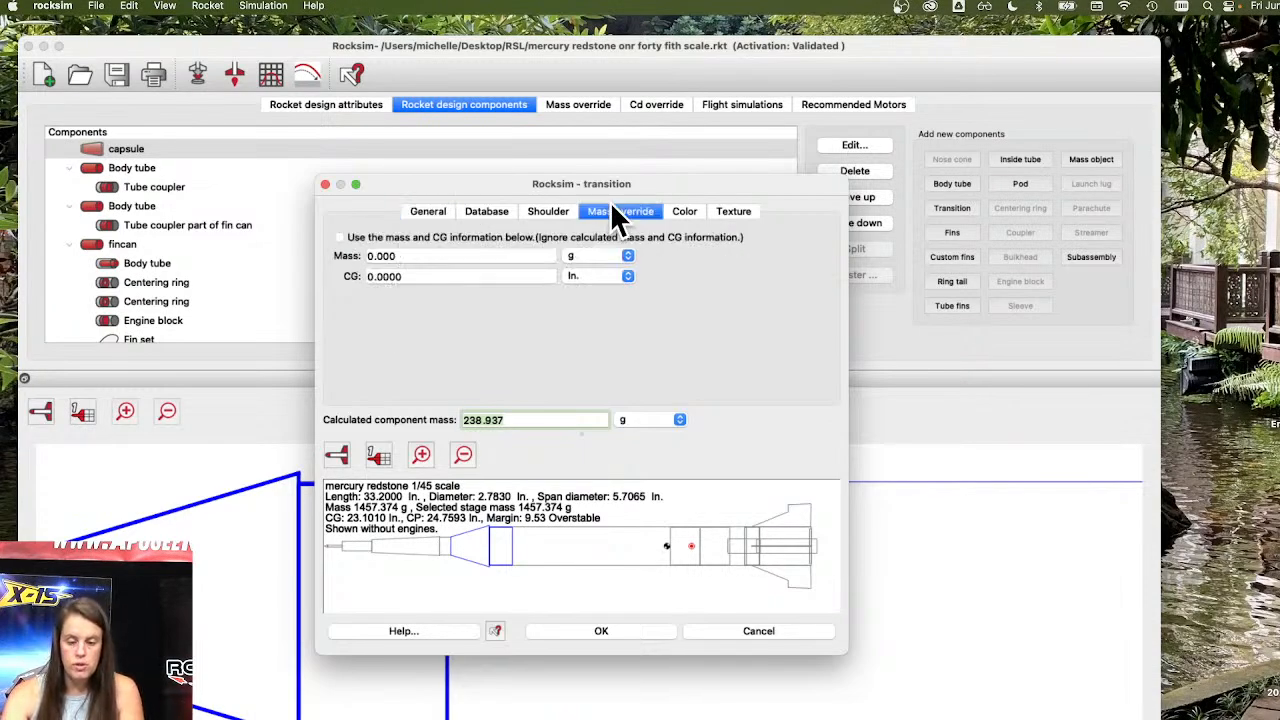
{"action": "left_click", "coordinate": [339, 238]}
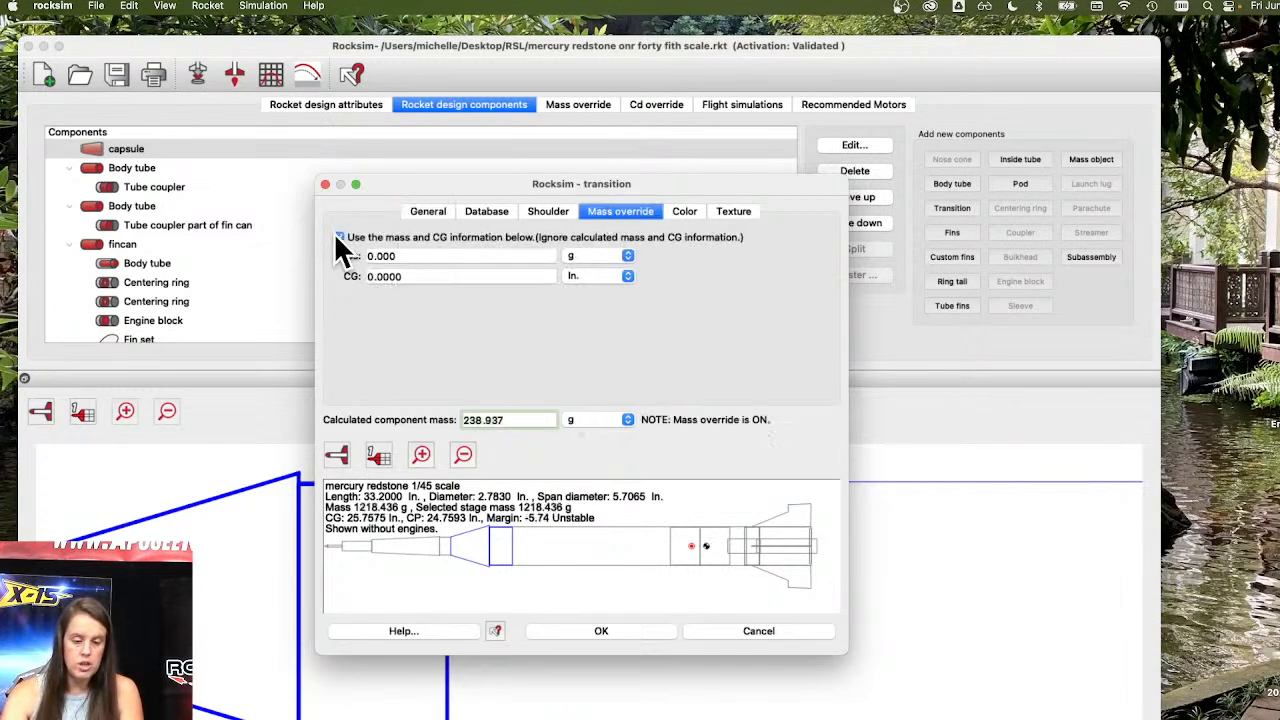
{"action": "left_click", "coordinate": [416, 256]}
{"action": "type", "text": "10."}
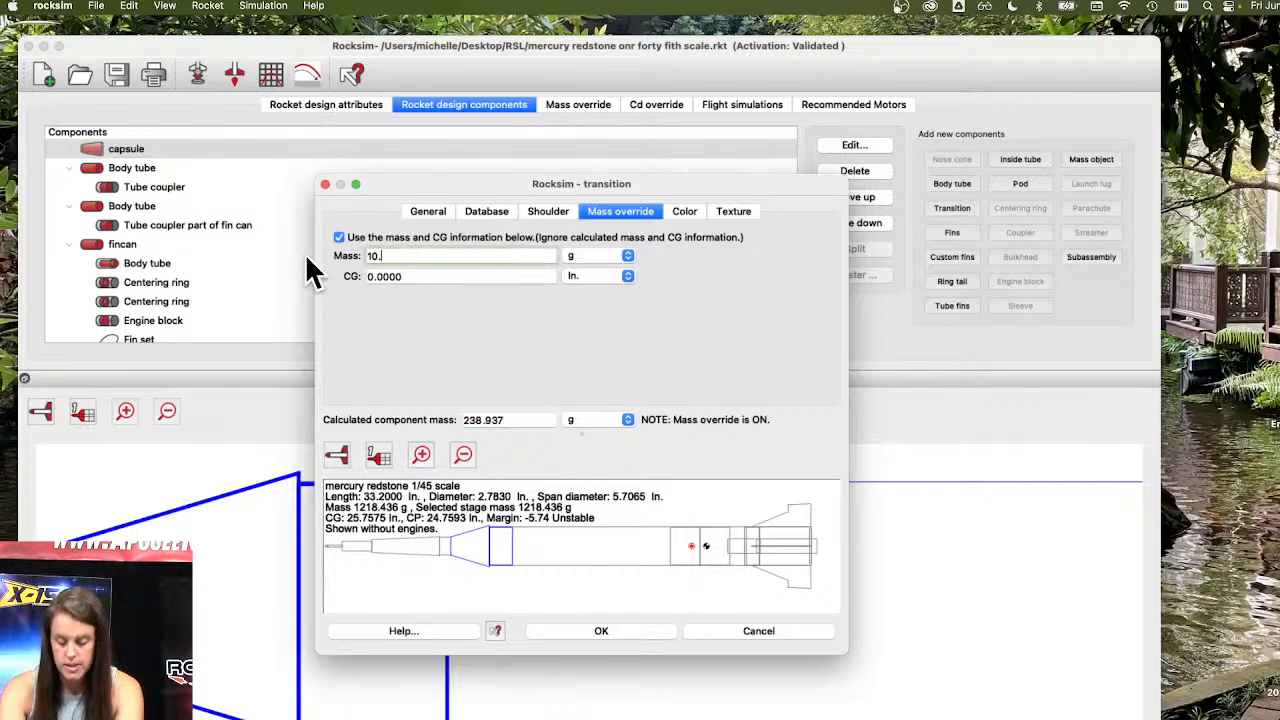
{"action": "type", "text": "0"}
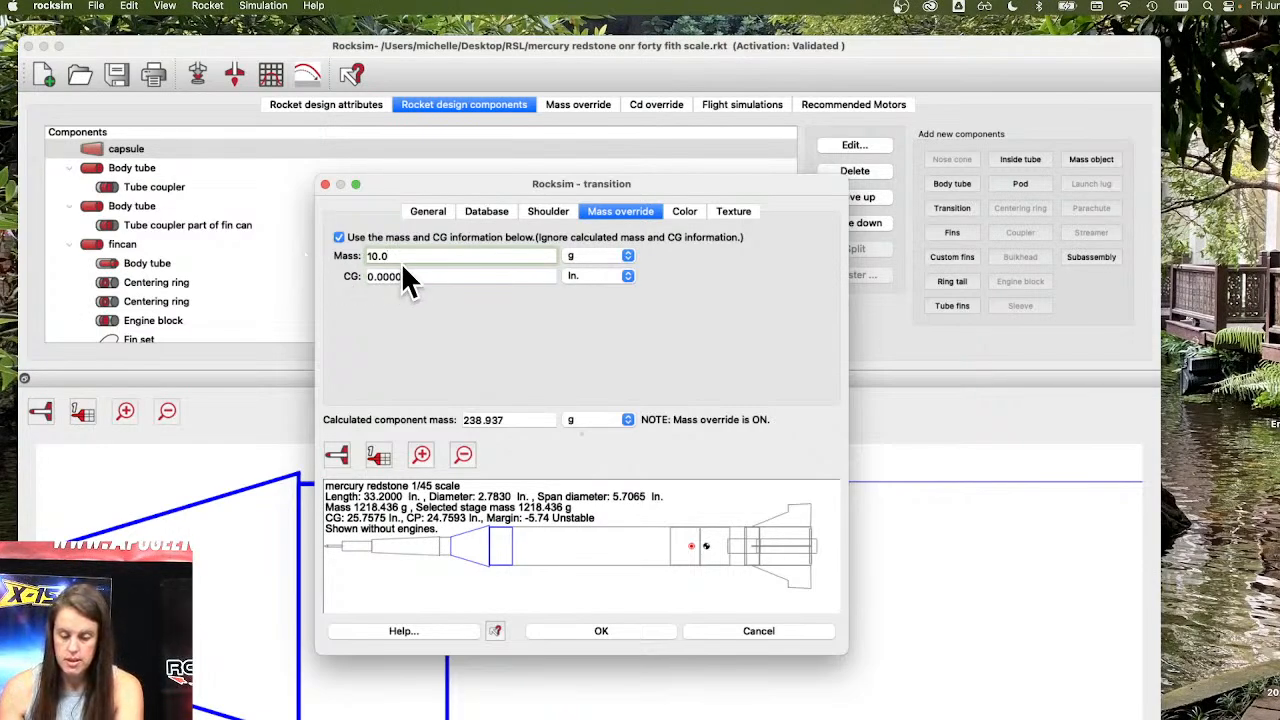
{"action": "key", "text": "Tab"}
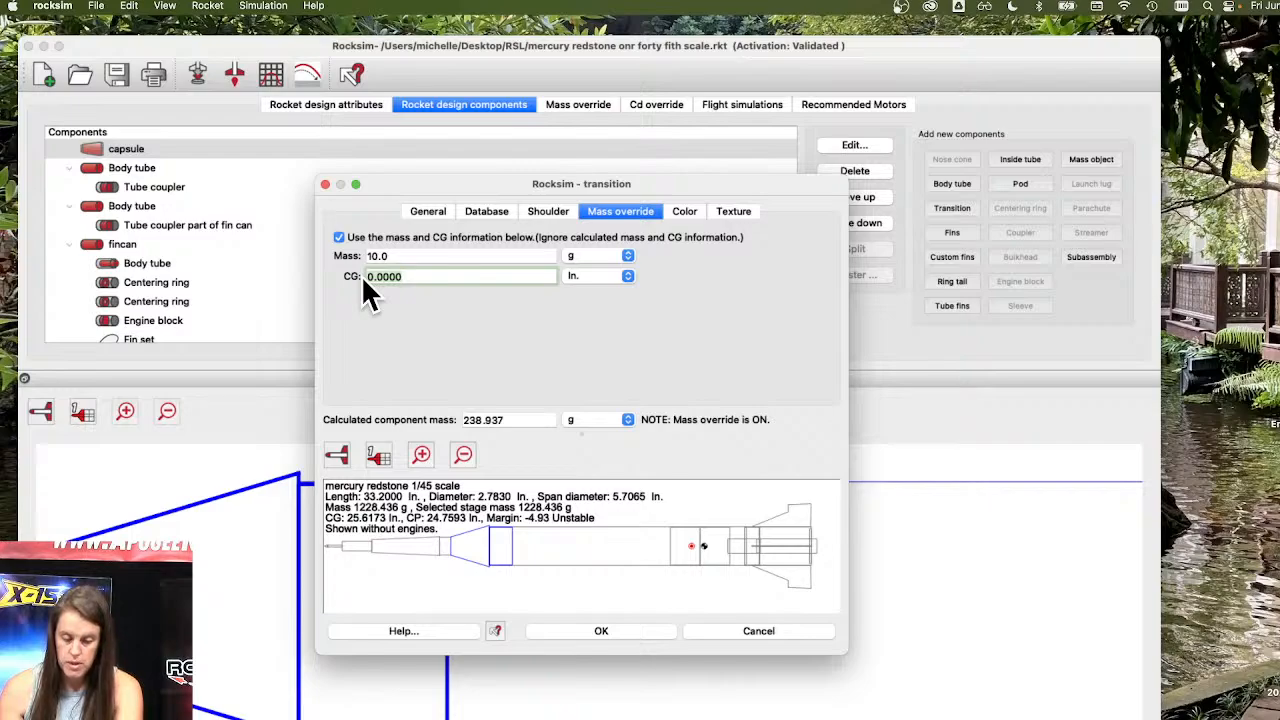
Toggle the capsule's mass override off and back on, then confirm the dialog.
{"action": "left_click", "coordinate": [340, 237]}
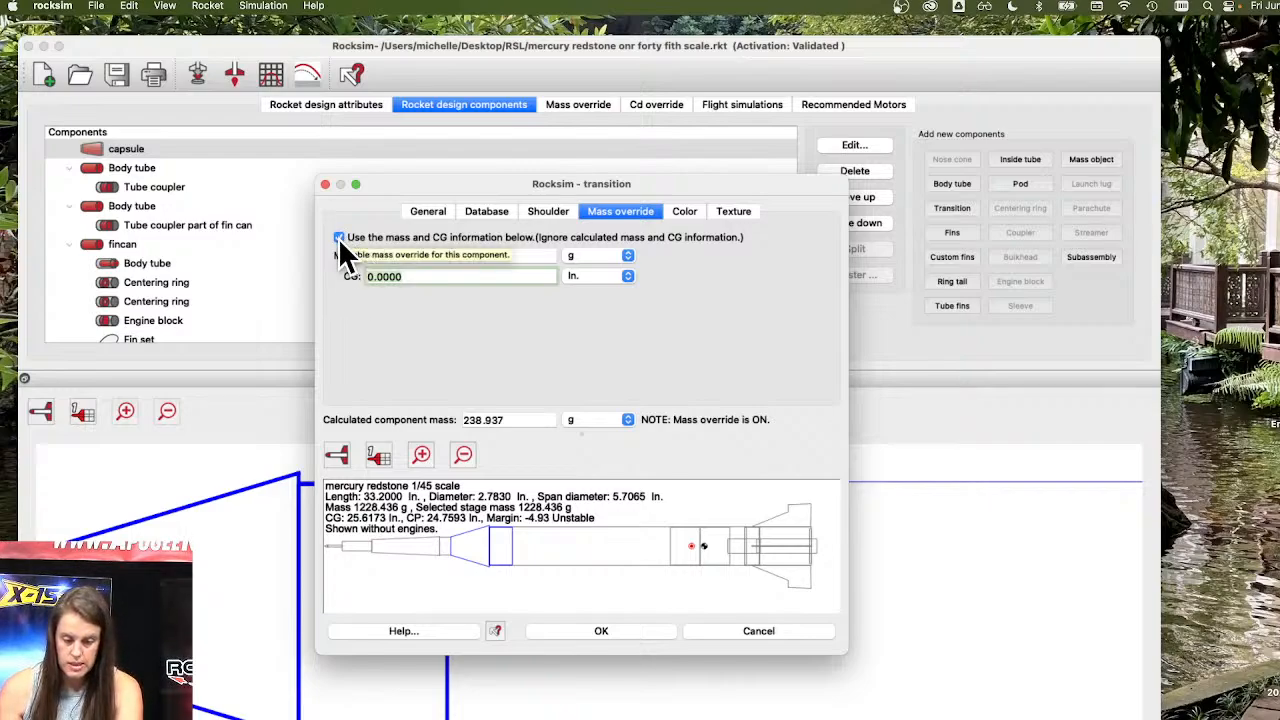
{"action": "left_click", "coordinate": [340, 238]}
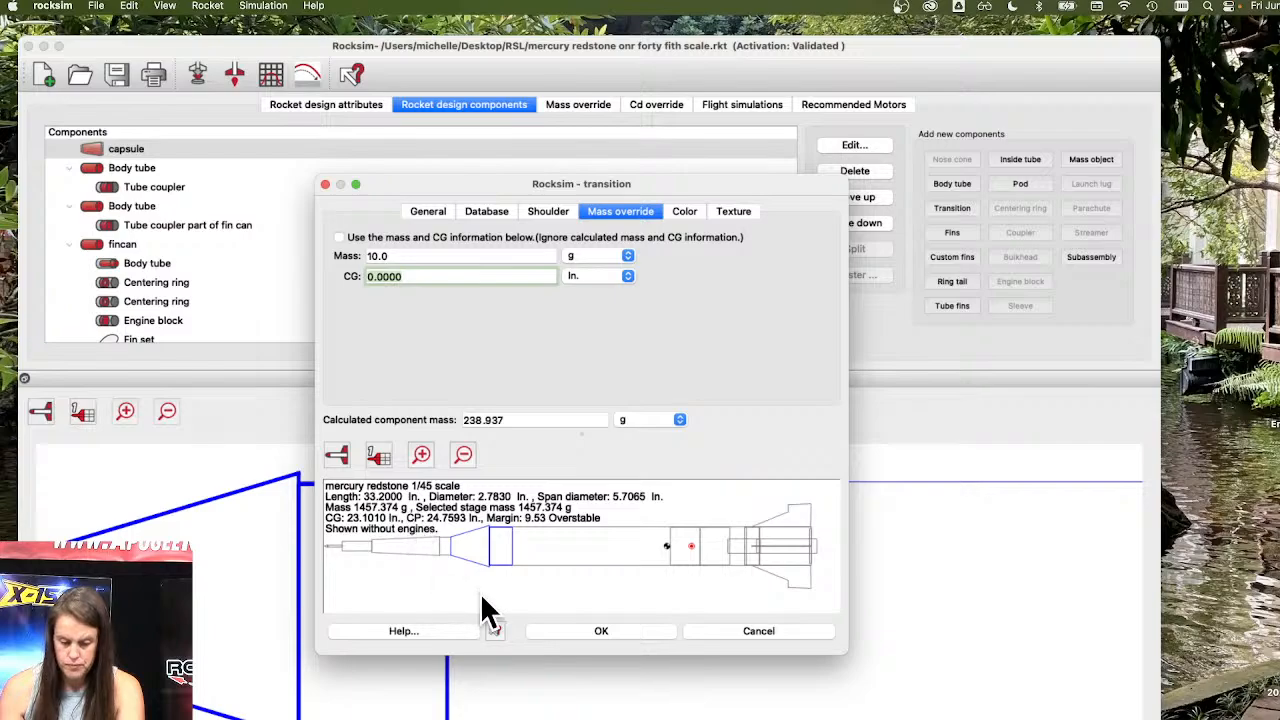
{"action": "left_click", "coordinate": [339, 238]}
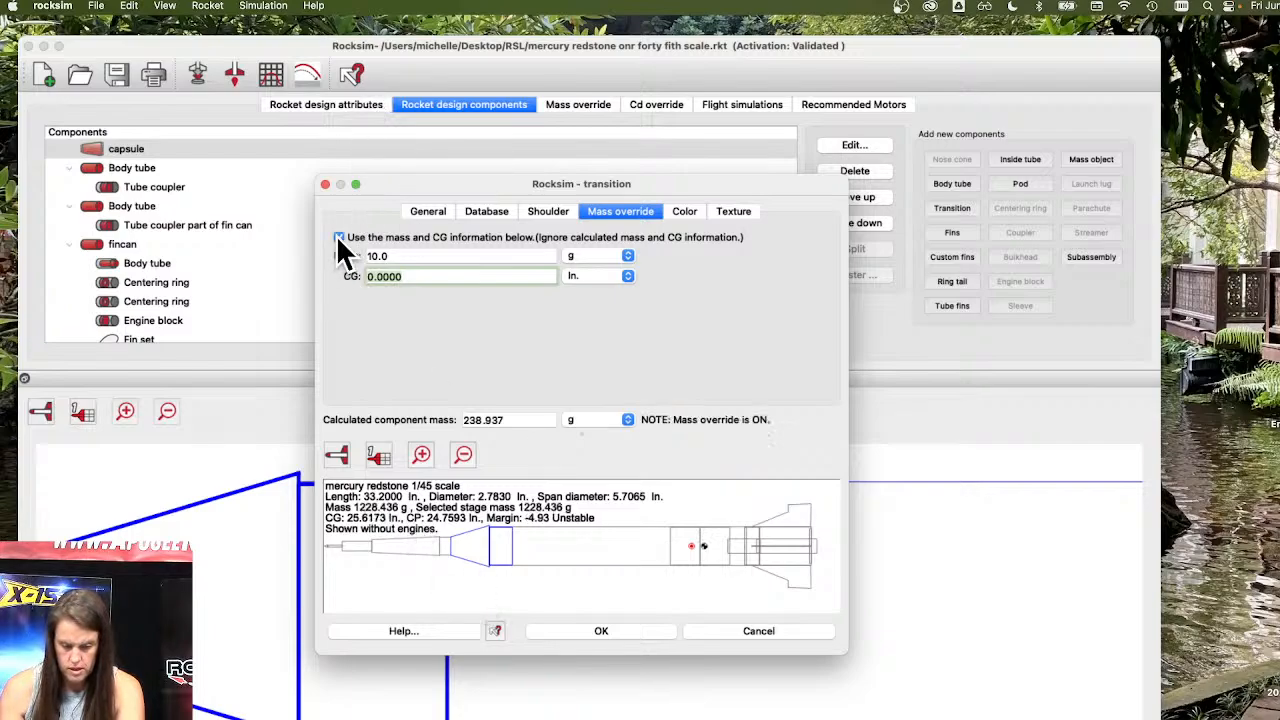
{"action": "left_click", "coordinate": [640, 632]}
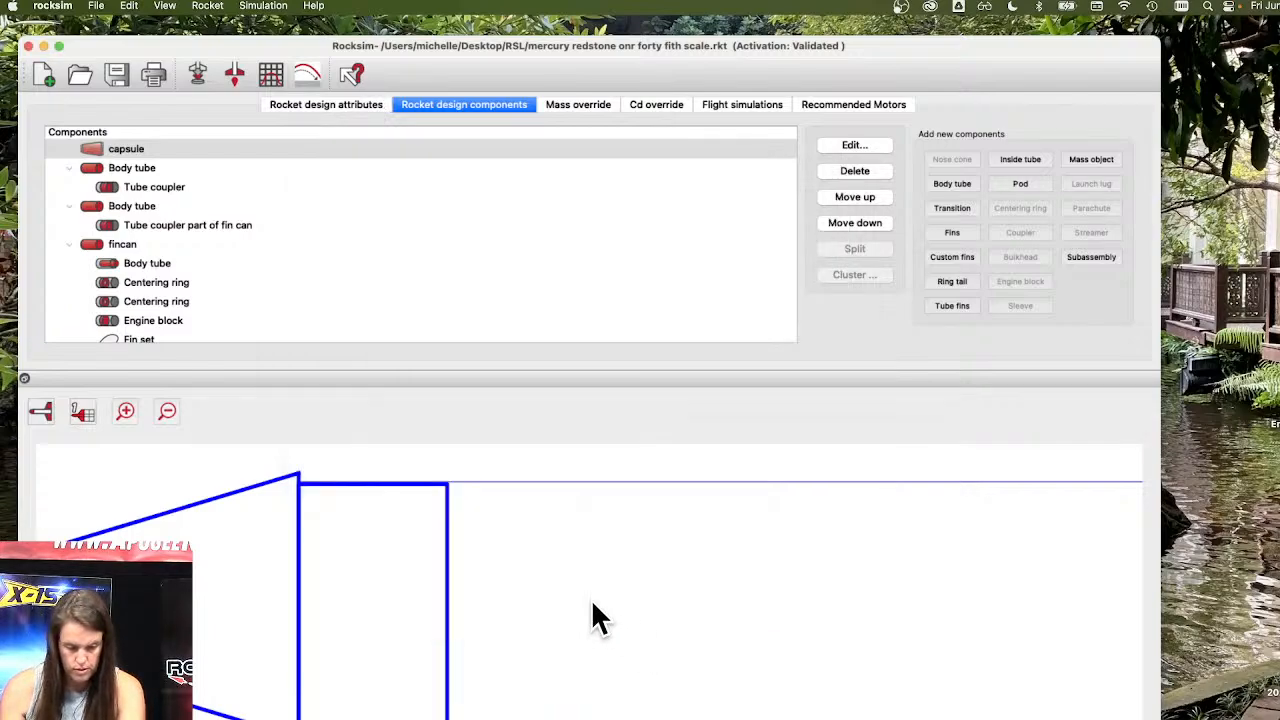
Reopen the capsule's properties and review its database, general and mass override pages.
{"action": "left_click", "coordinate": [42, 408]}
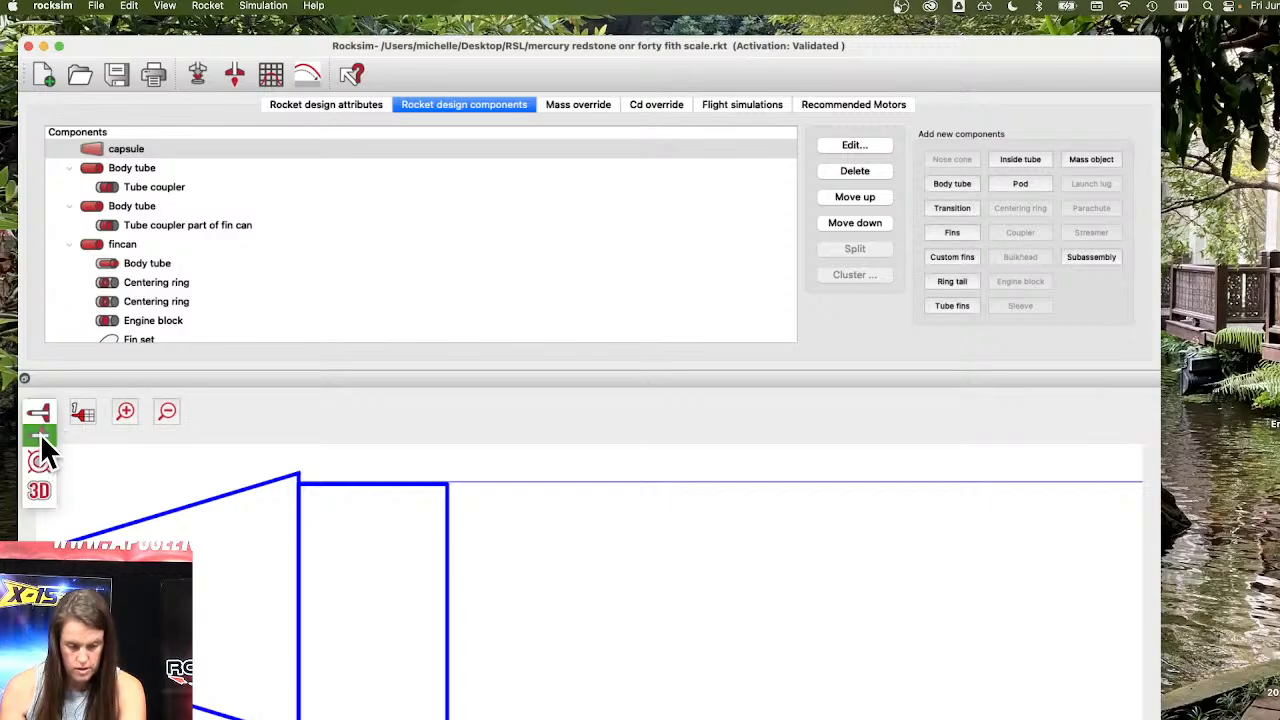
{"action": "left_click", "coordinate": [40, 433]}
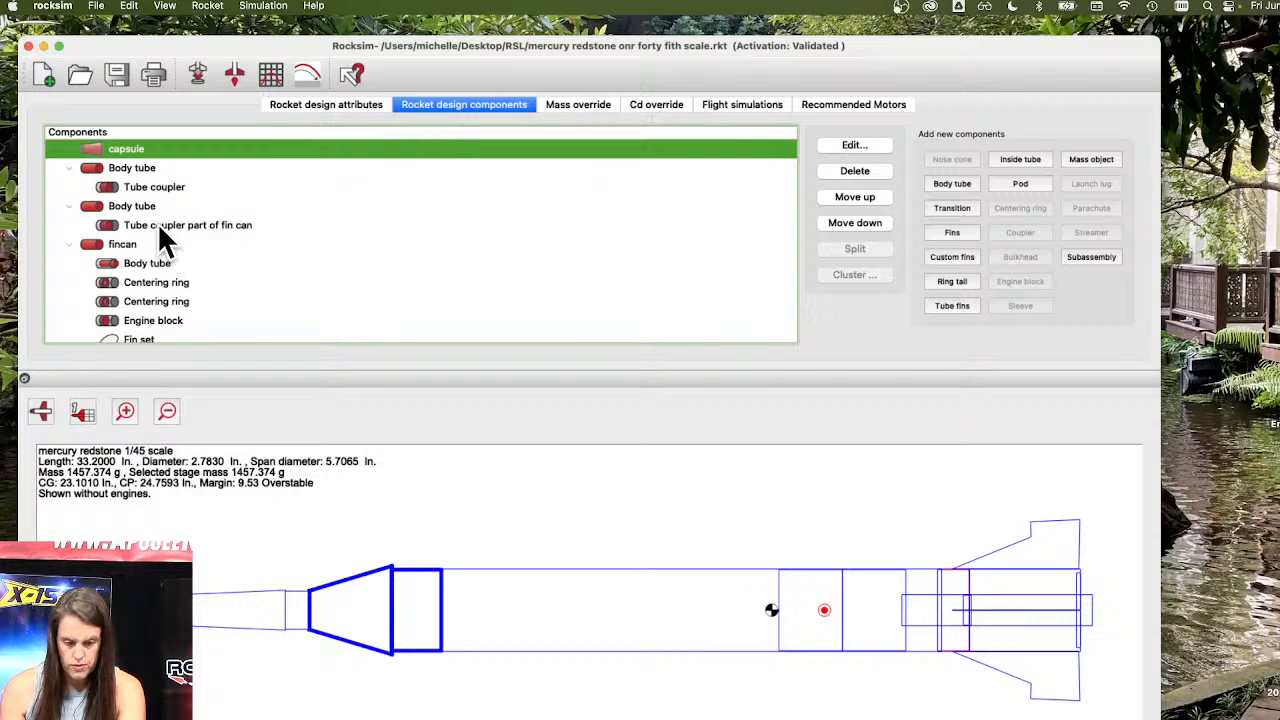
{"action": "double_click", "coordinate": [132, 148]}
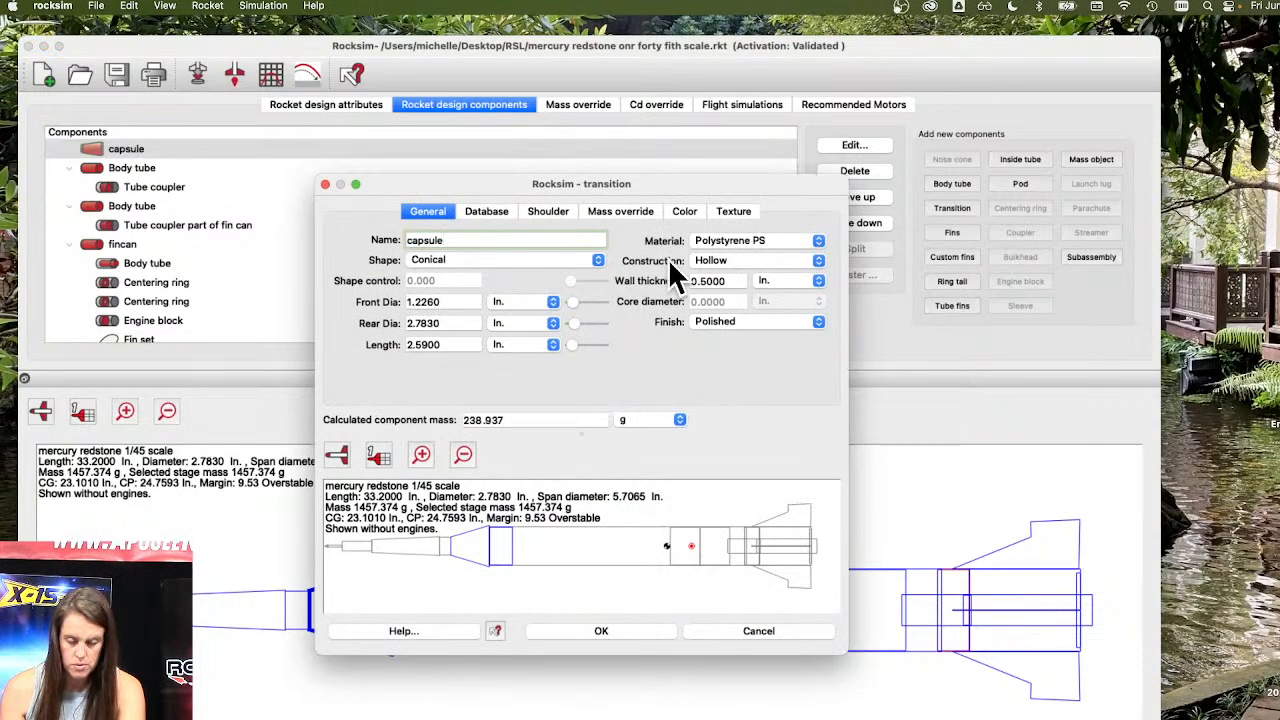
{"action": "left_click", "coordinate": [496, 214]}
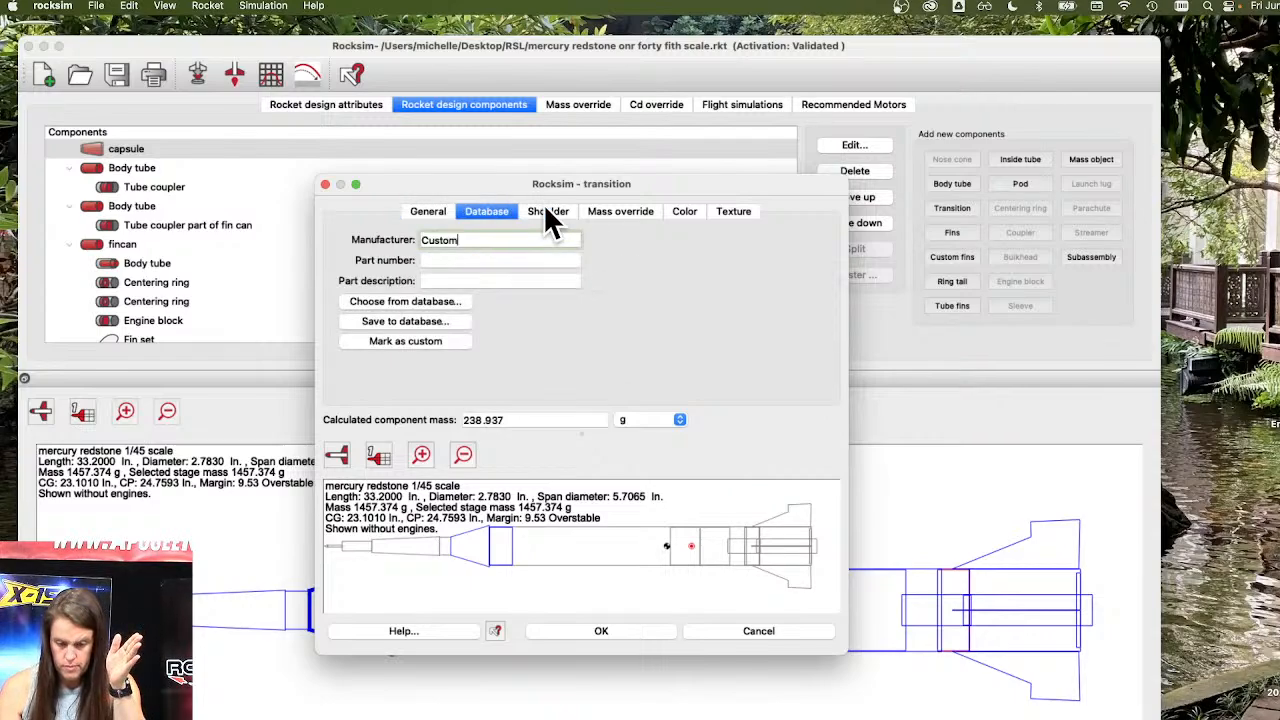
{"action": "left_click", "coordinate": [428, 214]}
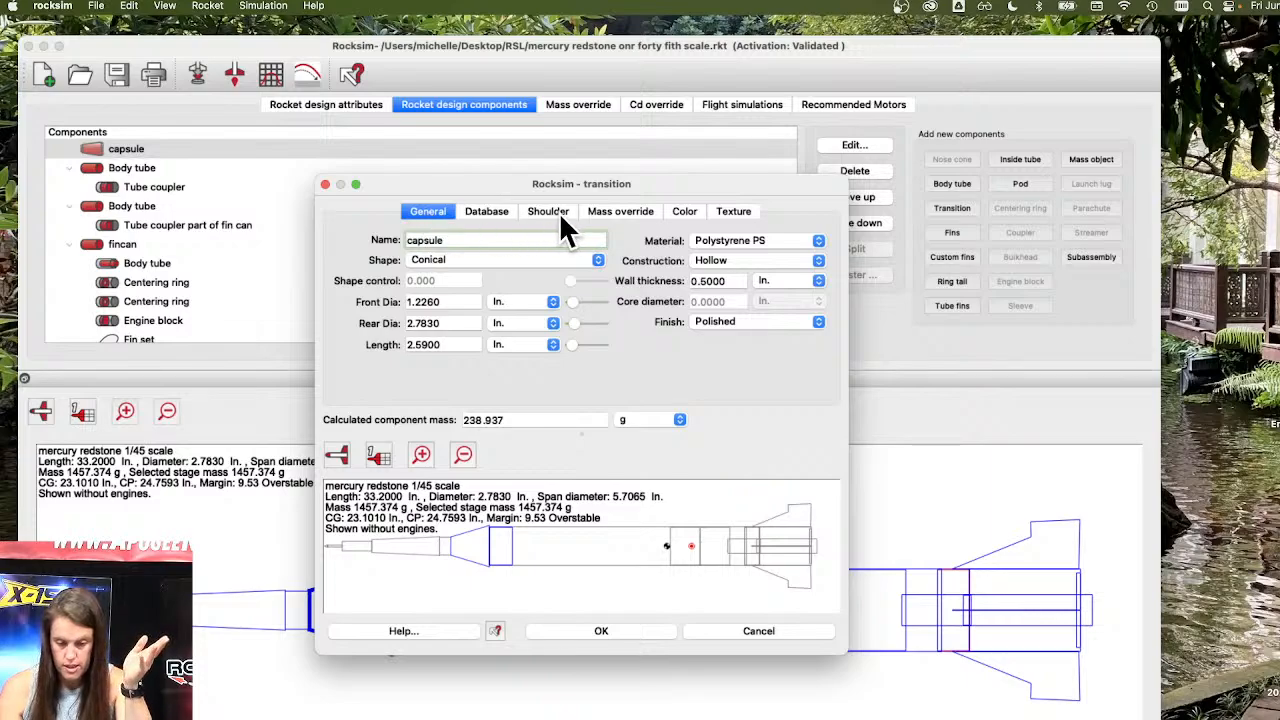
{"action": "left_click", "coordinate": [622, 214]}
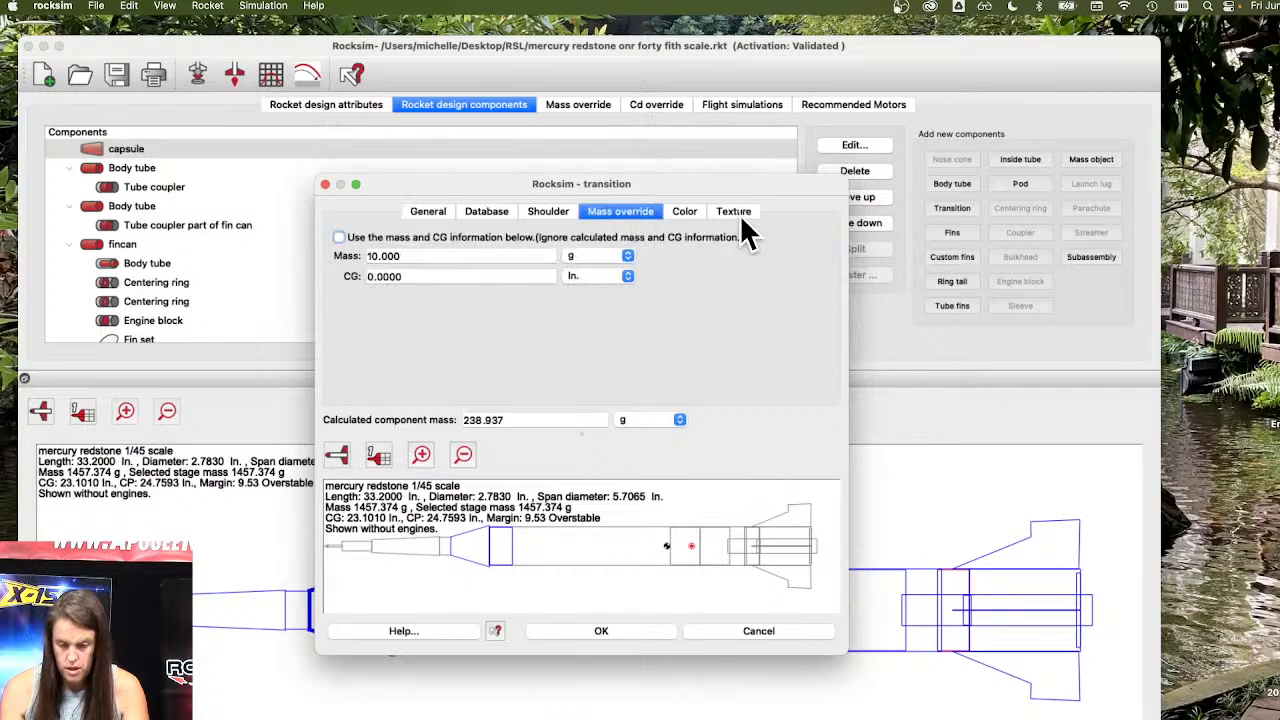
Set the capsule's override CG to 2.6 in., enable the mass override and apply the changes.
{"action": "left_click", "coordinate": [561, 224]}
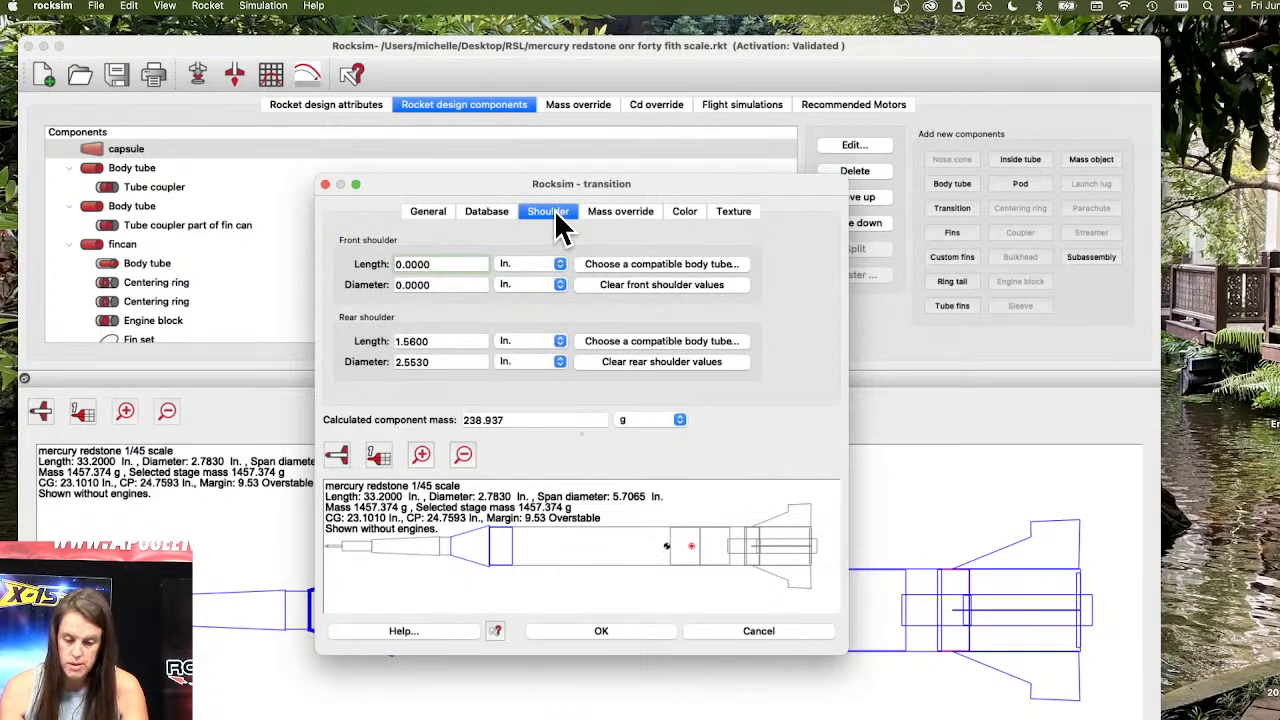
{"action": "left_click", "coordinate": [611, 217]}
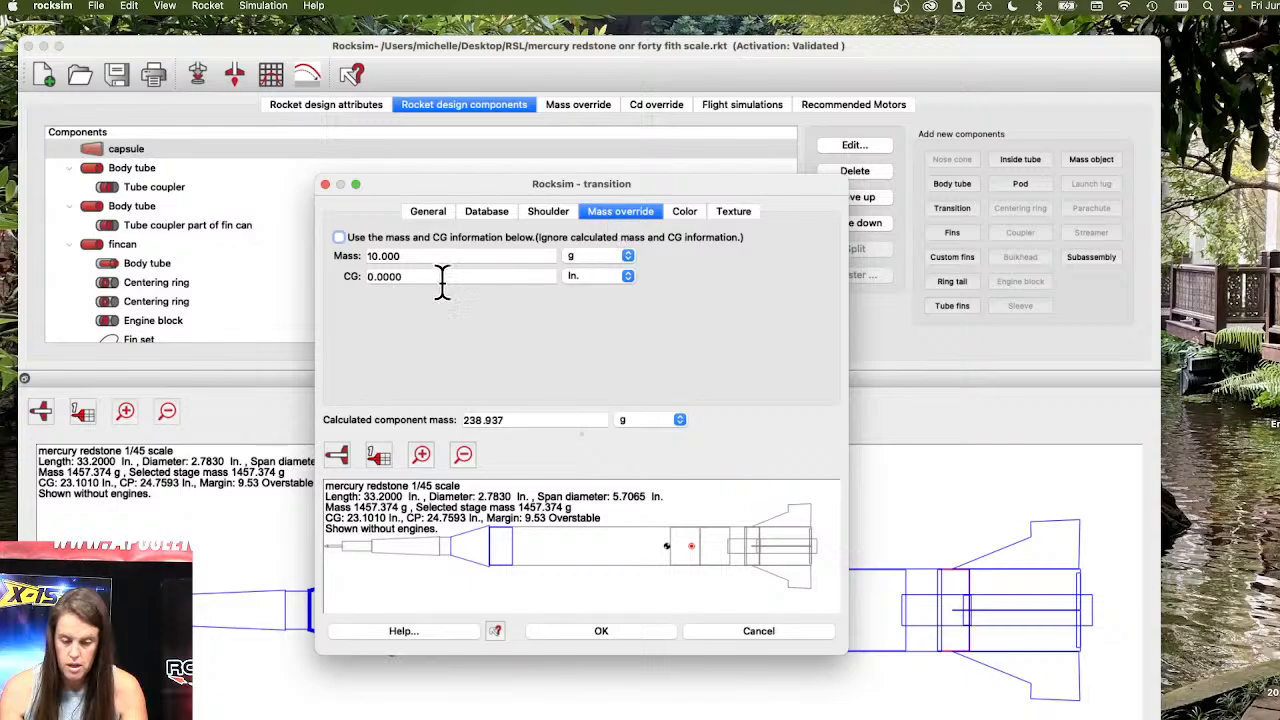
{"action": "left_click", "coordinate": [428, 211]}
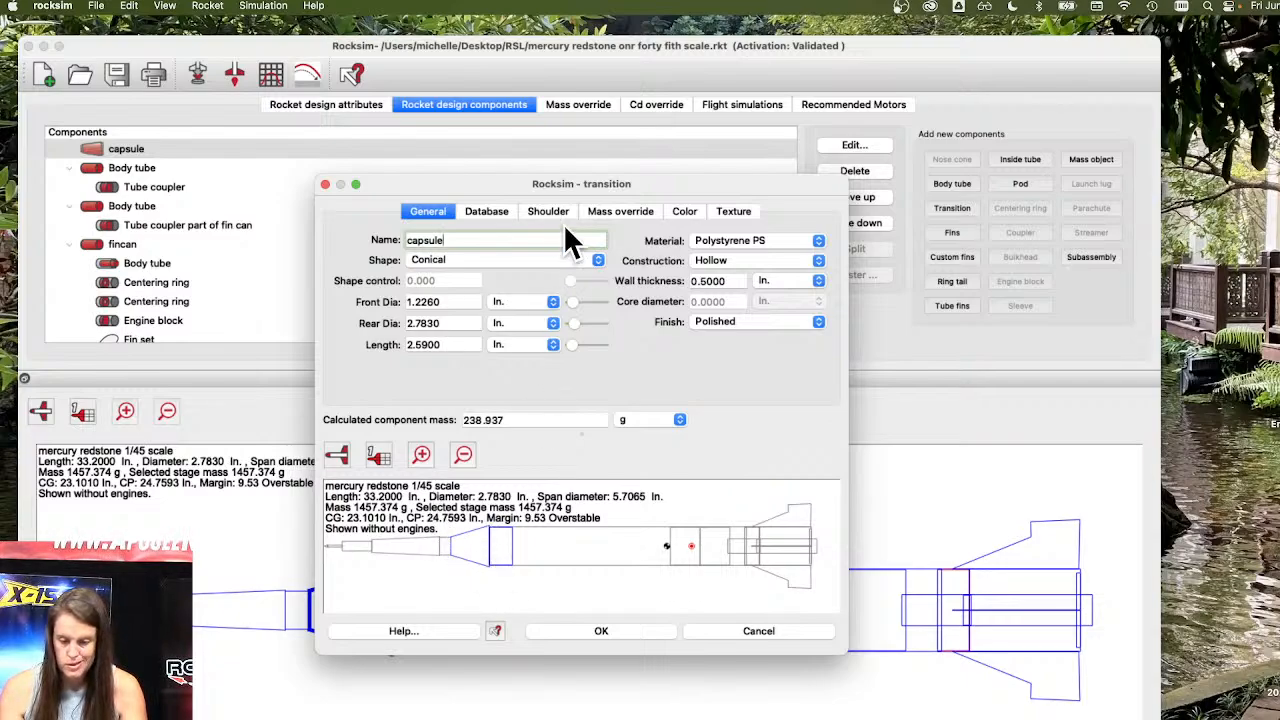
{"action": "left_click", "coordinate": [610, 215]}
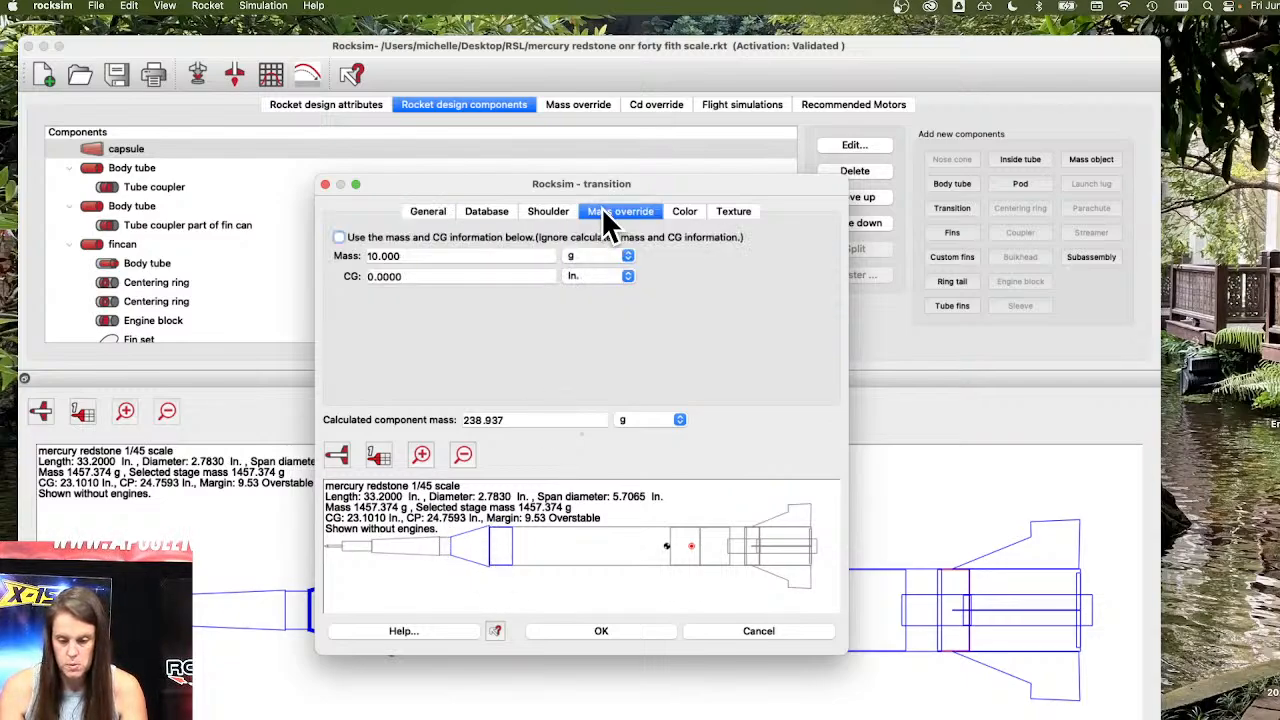
{"action": "left_click", "coordinate": [432, 275]}
{"action": "key", "text": "BackSpace"}
{"action": "key", "text": "BackSpace"}
{"action": "key", "text": "BackSpace"}
{"action": "key", "text": "BackSpace"}
{"action": "key", "text": "BackSpace"}
{"action": "key", "text": "BackSpace"}
{"action": "type", "text": "2.6"}
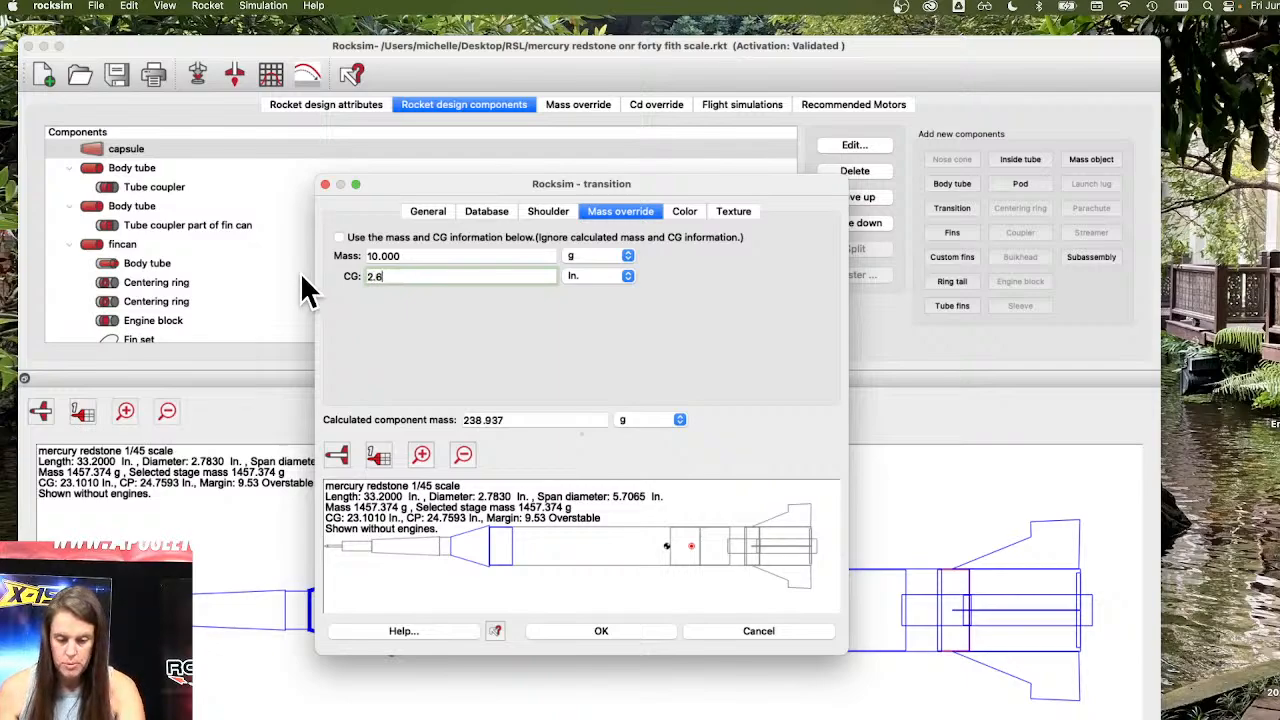
{"action": "left_click", "coordinate": [338, 237]}
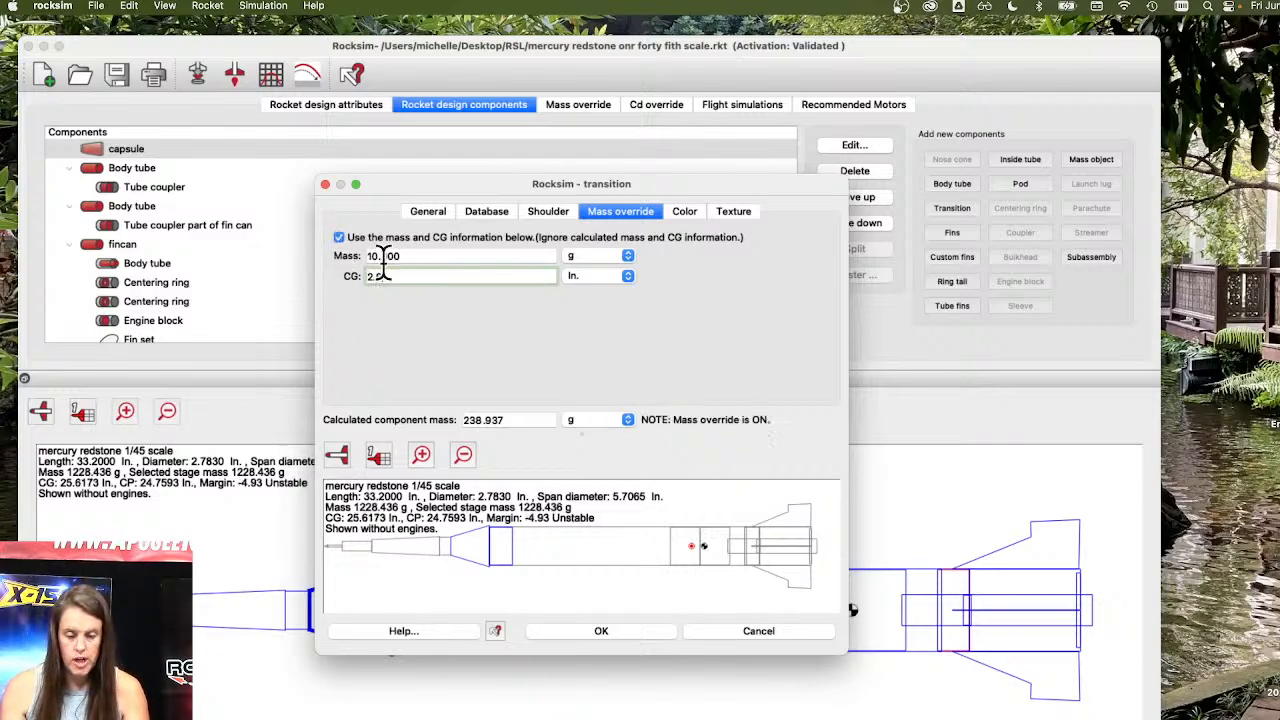
{"action": "left_click", "coordinate": [627, 630]}
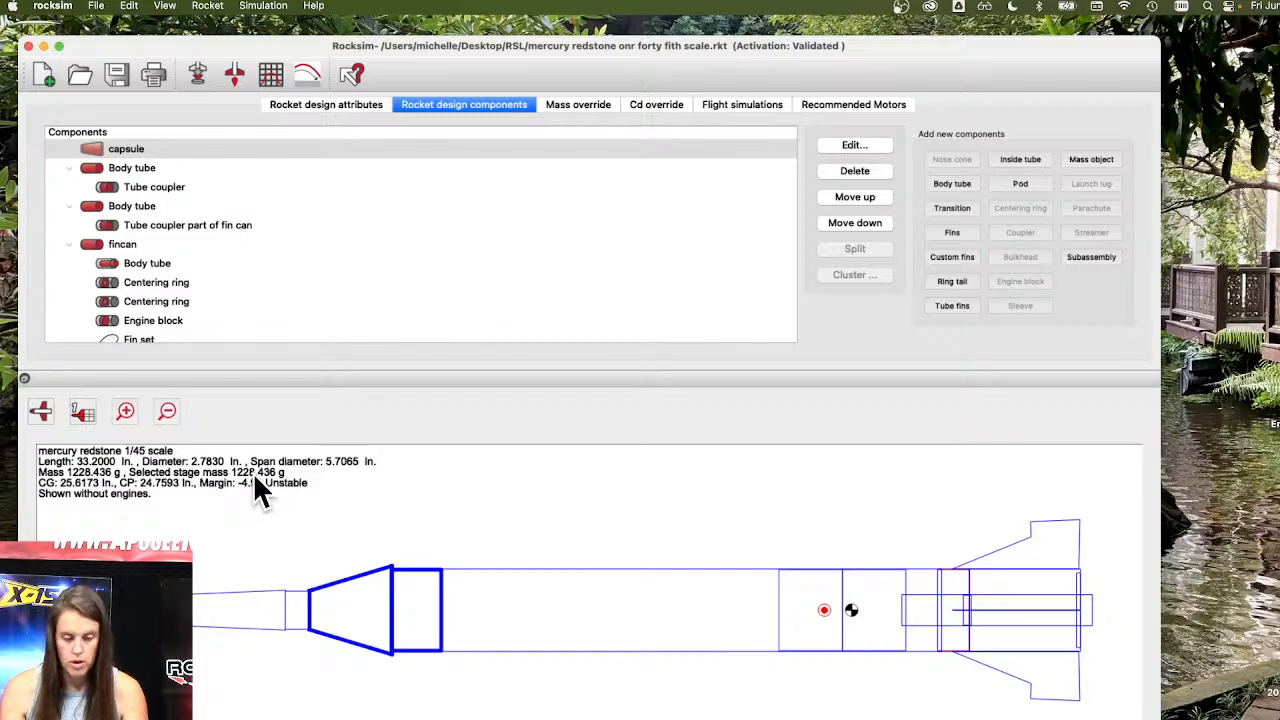
Open the properties of the fincan body tube.
{"action": "scroll", "coordinate": [198, 261], "scroll_direction": "down", "scroll_amount": 1}
{"action": "left_click", "coordinate": [123, 238]}
{"action": "double_click", "coordinate": [123, 240]}
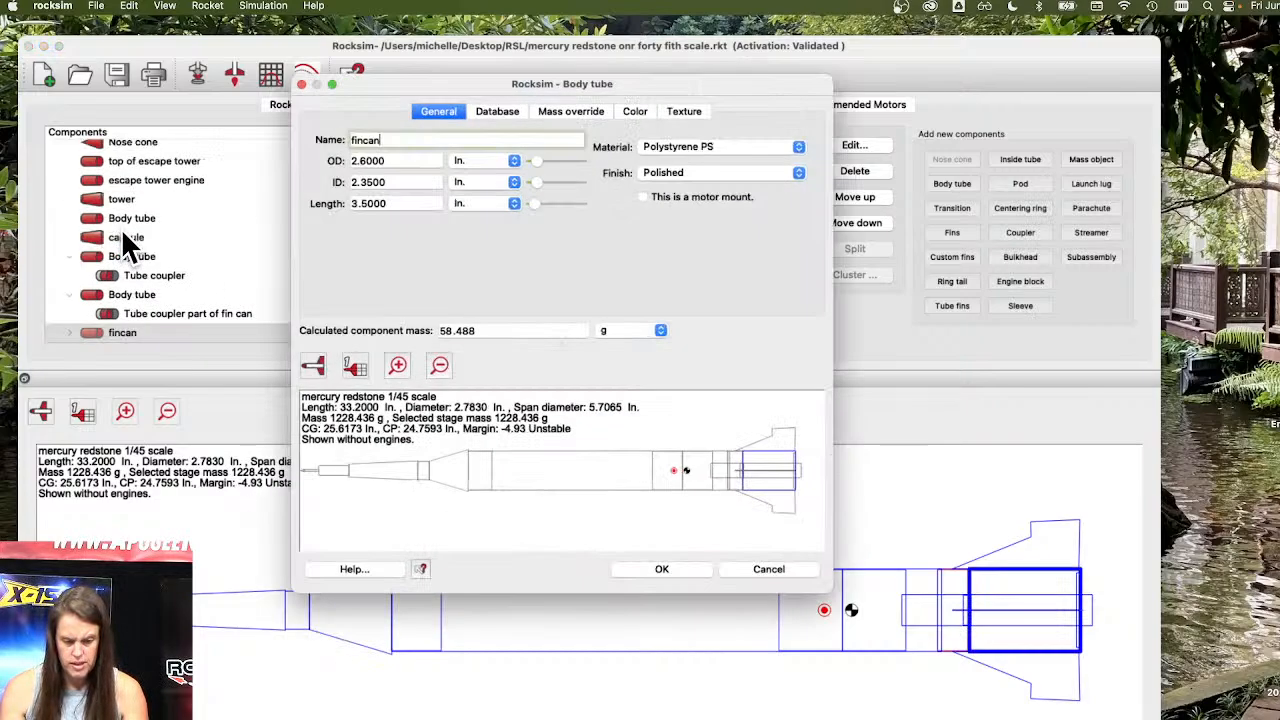
Close and reopen the fincan body tube's properties, inspect its calculated component mass, and confirm the dialog.
{"action": "left_click", "coordinate": [756, 570]}
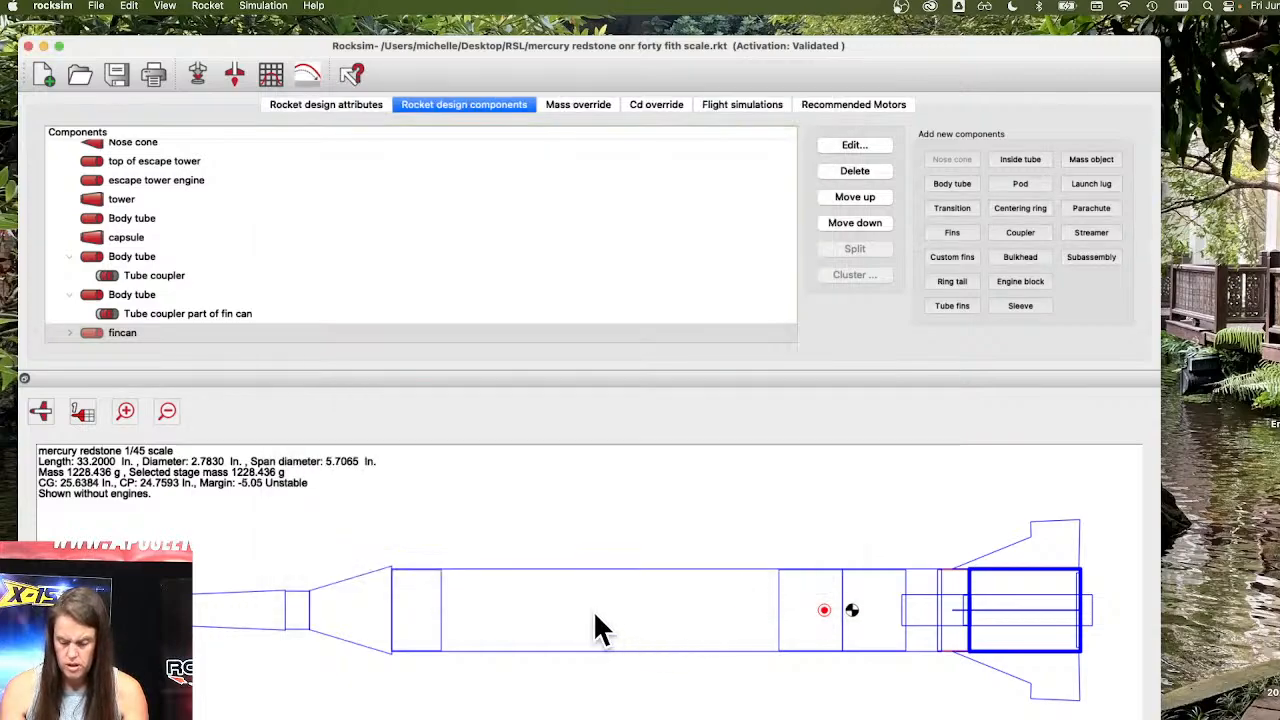
{"action": "double_click", "coordinate": [138, 336]}
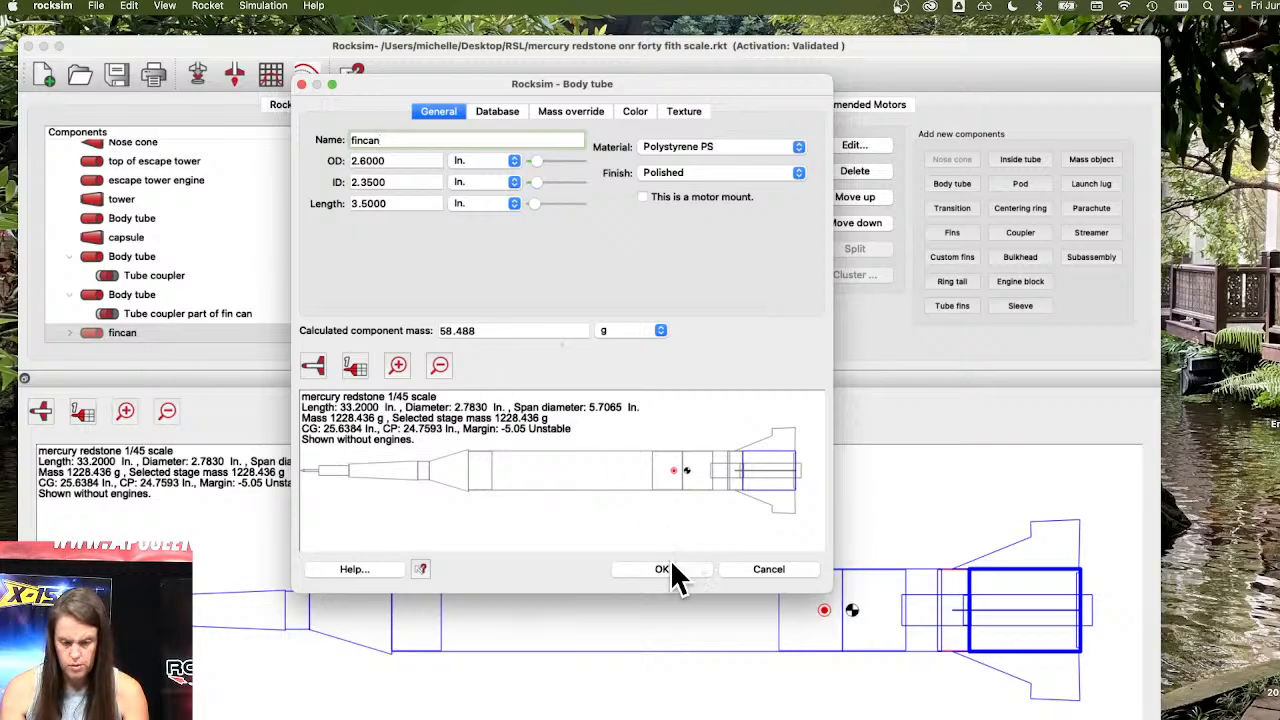
{"action": "left_click", "coordinate": [494, 330]}
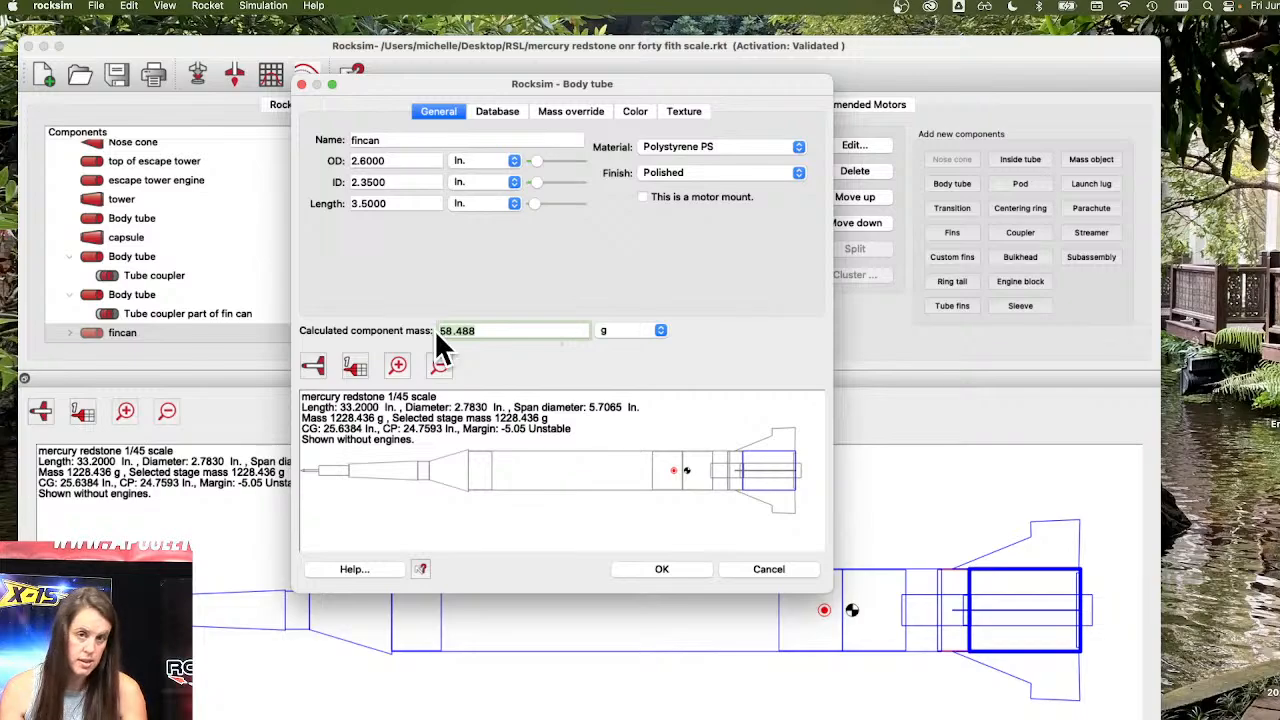
{"action": "left_click", "coordinate": [658, 569]}
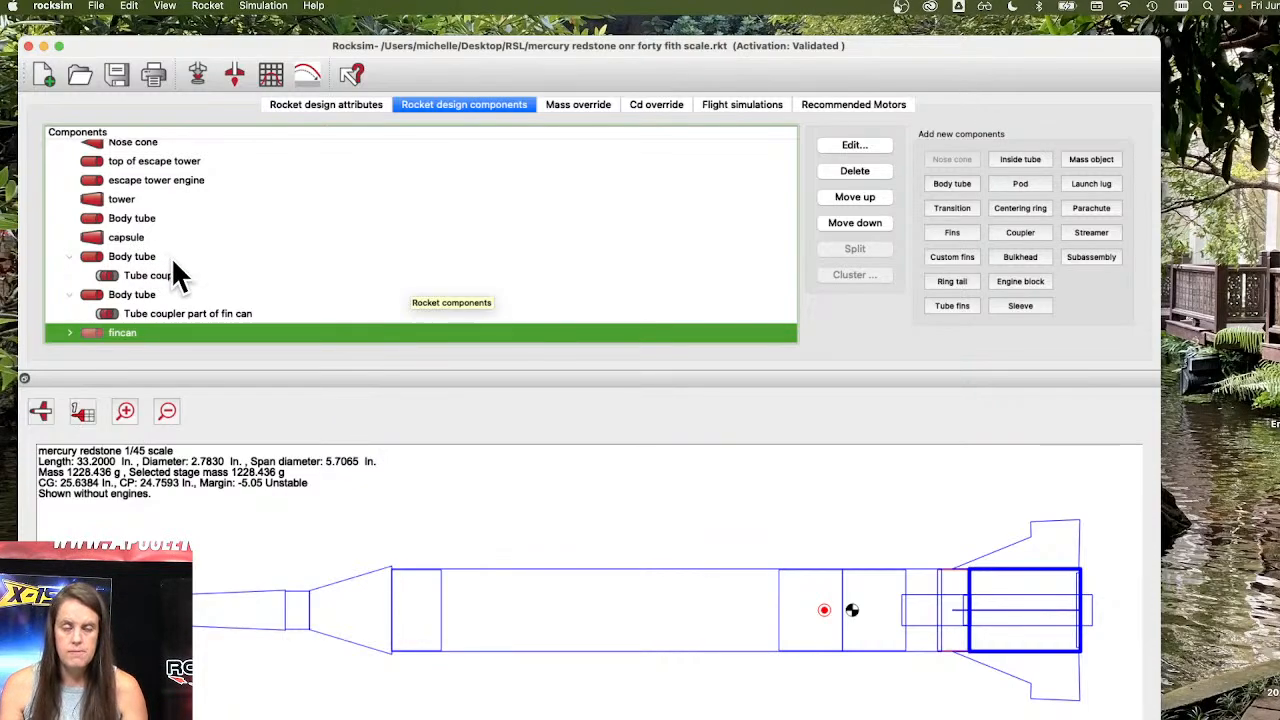
{"action": "scroll", "coordinate": [85, 251], "scroll_direction": "up", "scroll_amount": 1}
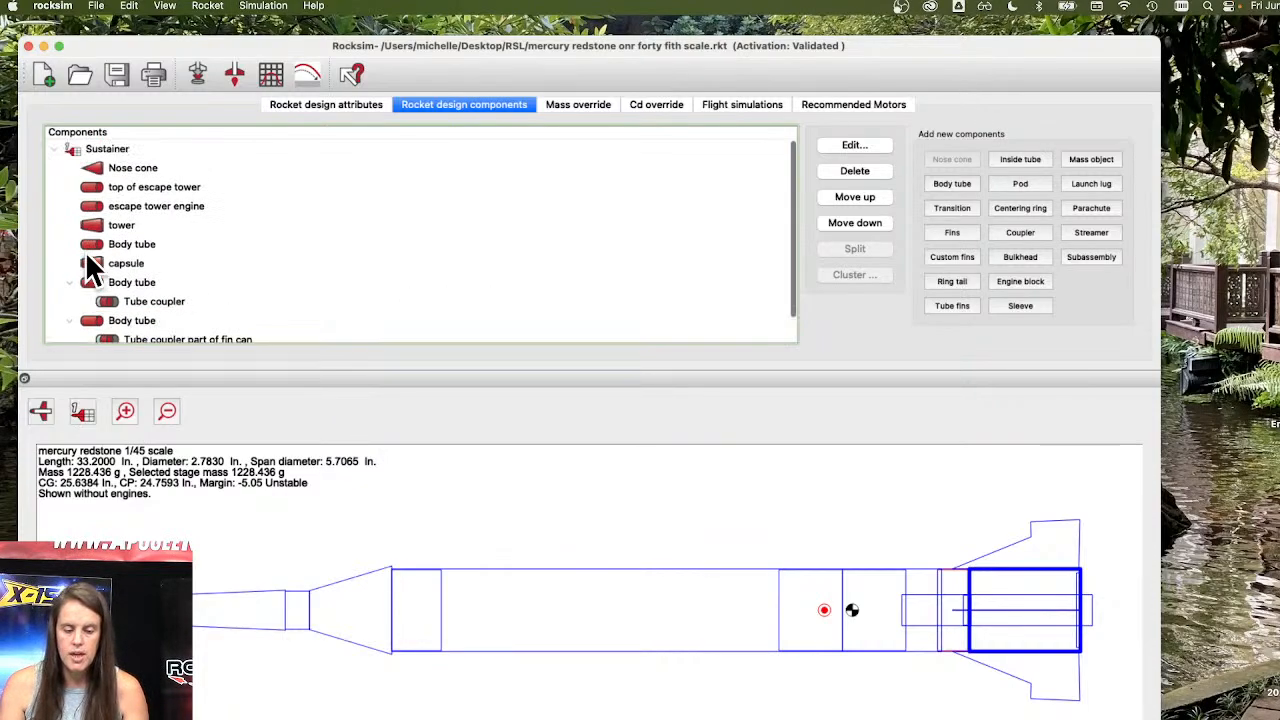
{"action": "left_click", "coordinate": [55, 148]}
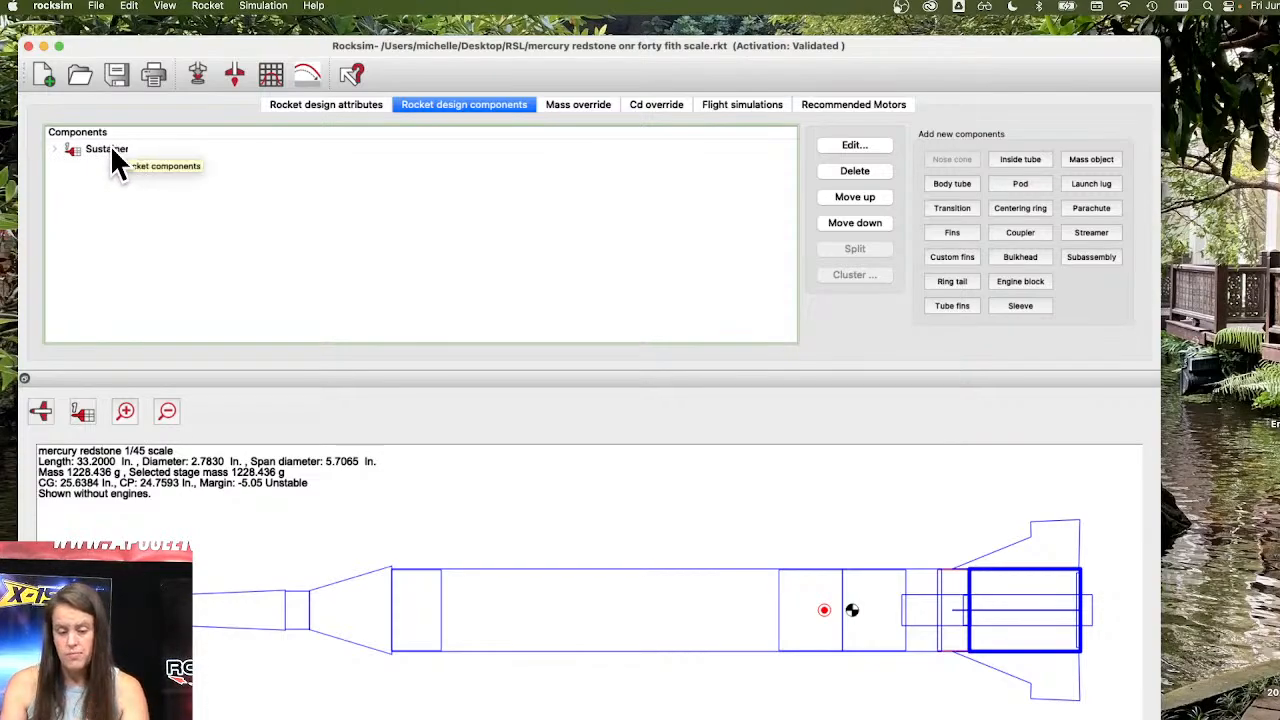
{"action": "left_click", "coordinate": [55, 148]}
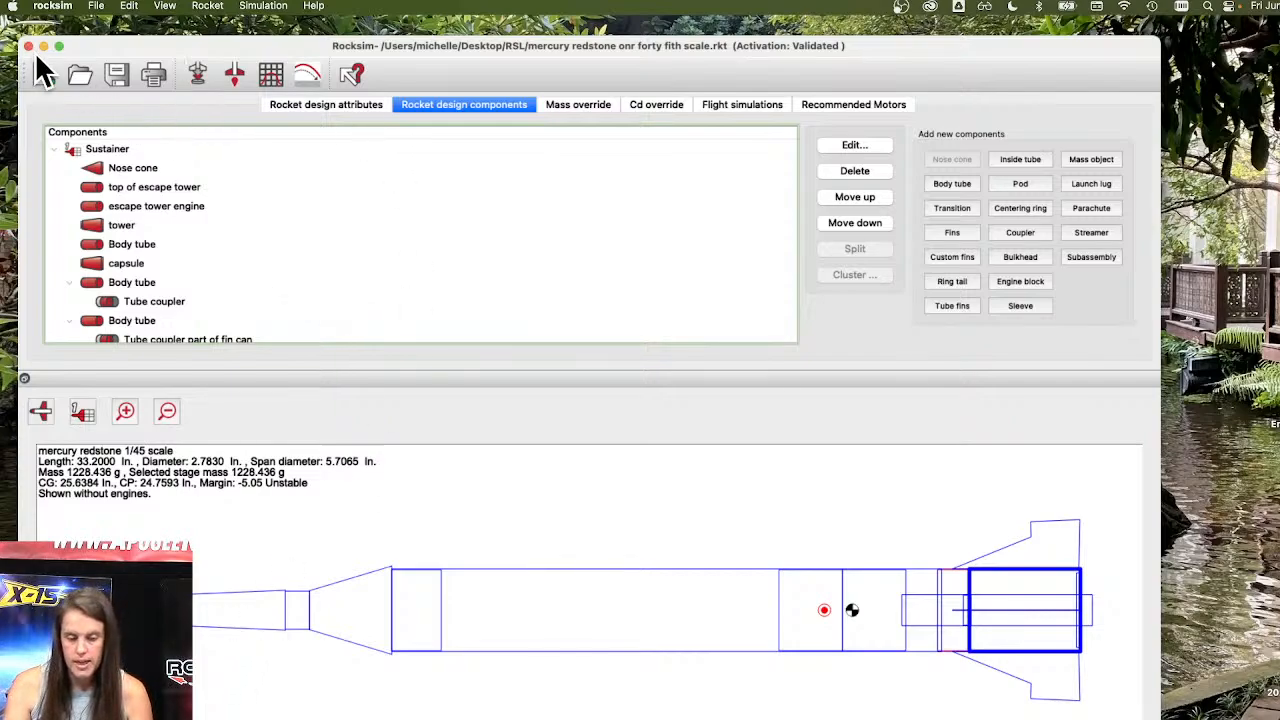
Open the recent design Apogee_Aspire.rkt without saving changes to the mercury redstone design.
{"action": "left_click", "coordinate": [96, 6]}
{"action": "mouse_move", "coordinate": [113, 45]}
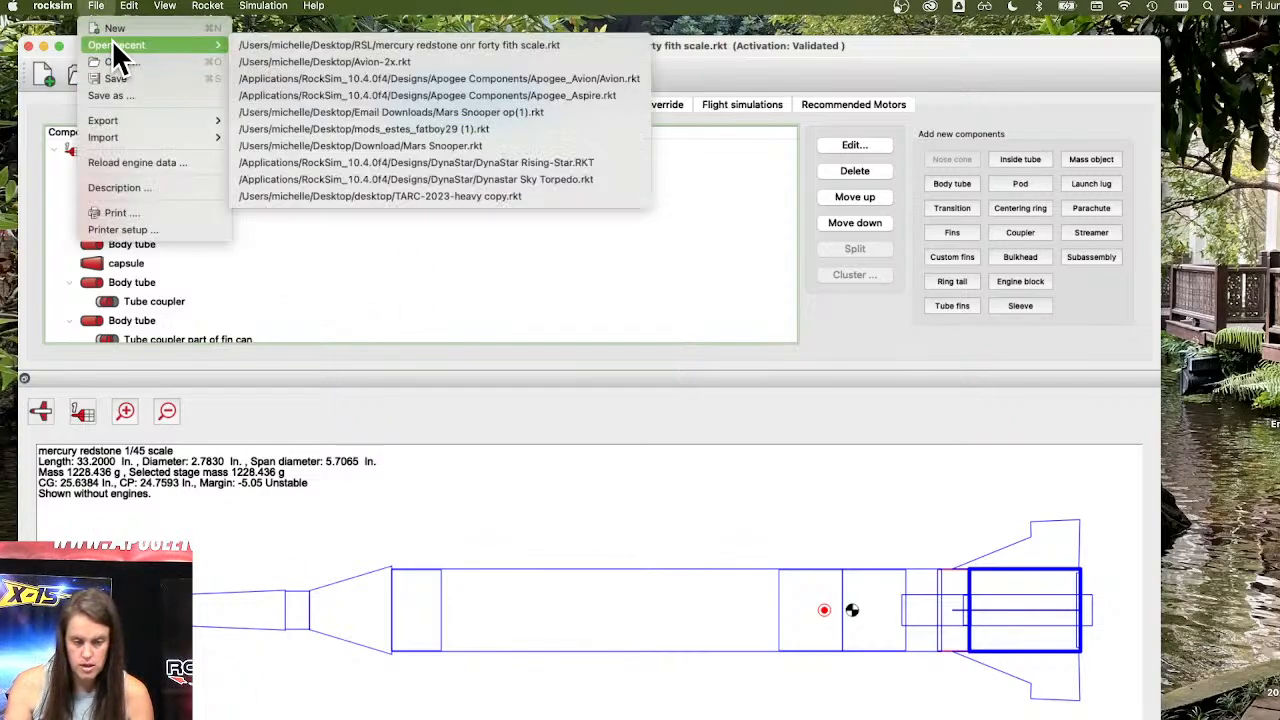
{"action": "left_click", "coordinate": [276, 97]}
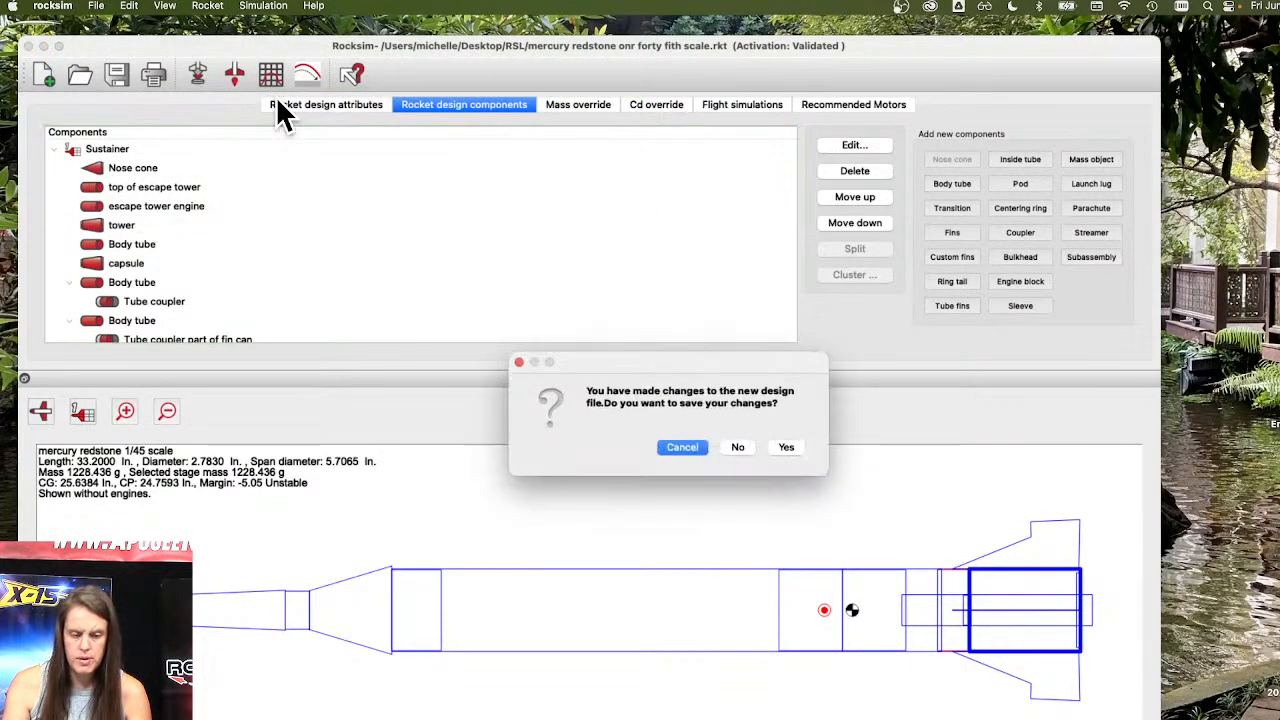
{"action": "left_click", "coordinate": [737, 448]}
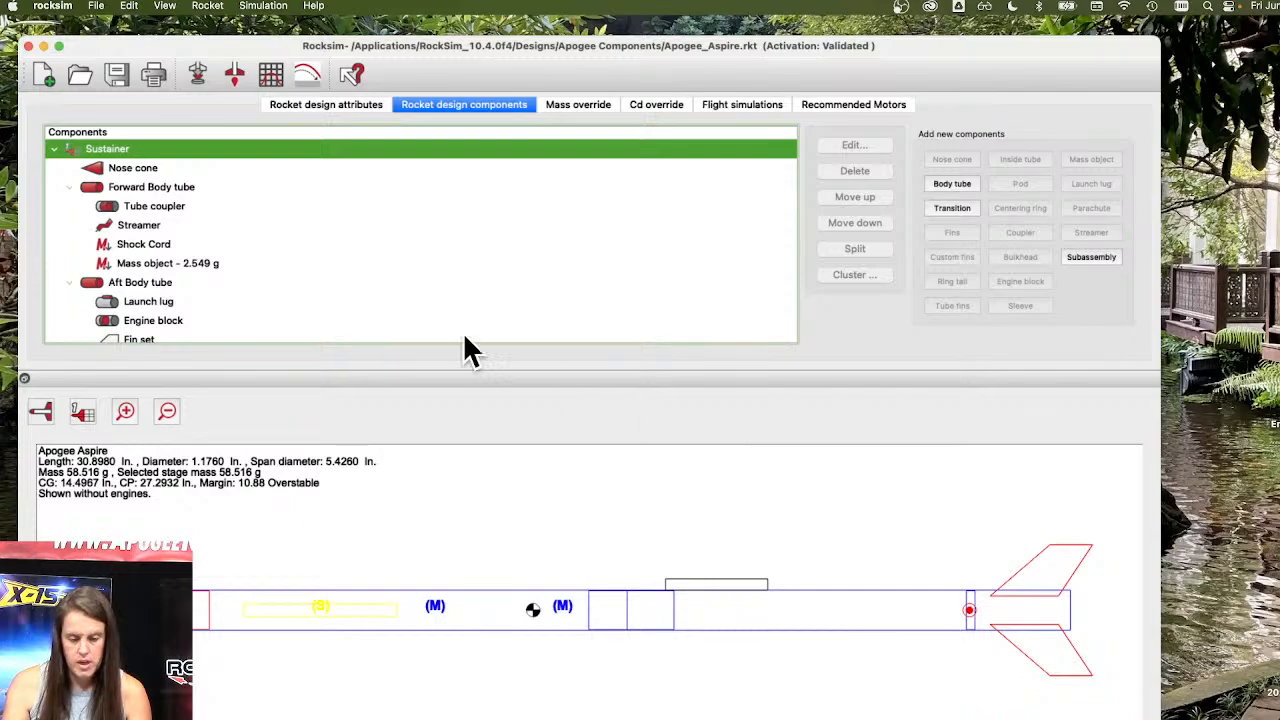
Try to run a flight simulation of the Aspire design with the mass object selected.
{"action": "left_click", "coordinate": [140, 168]}
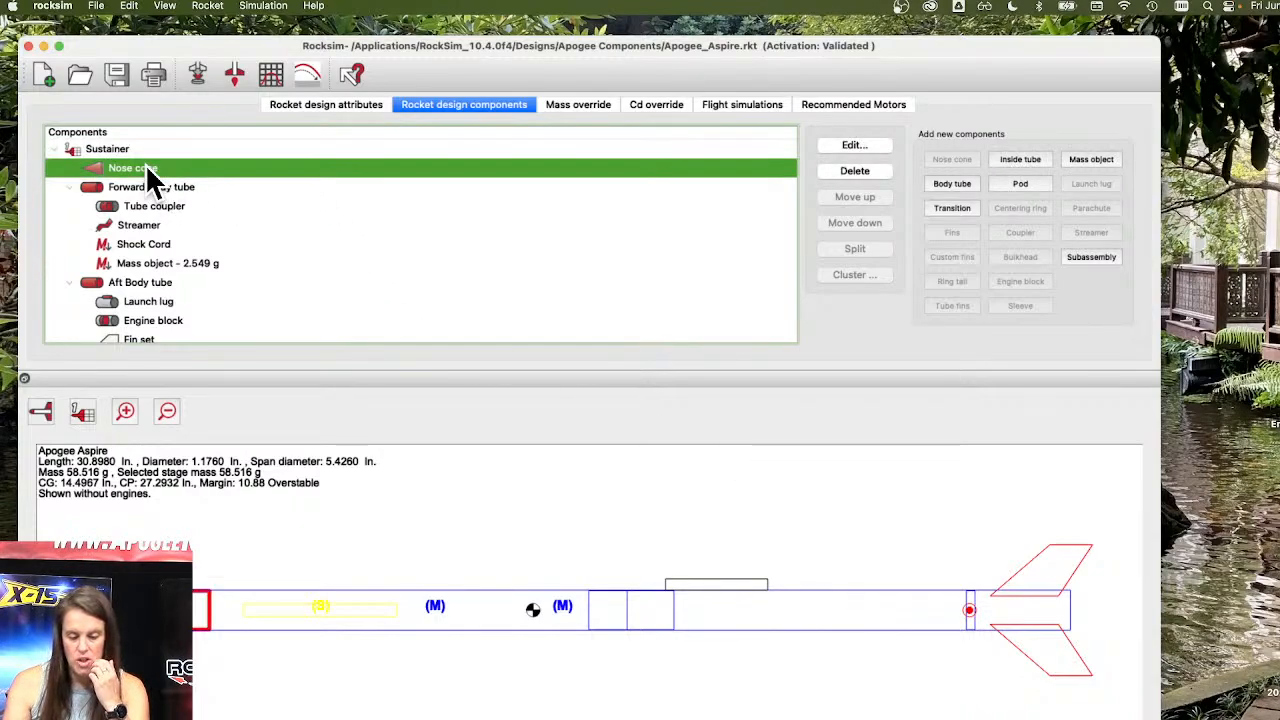
{"action": "left_click", "coordinate": [161, 266]}
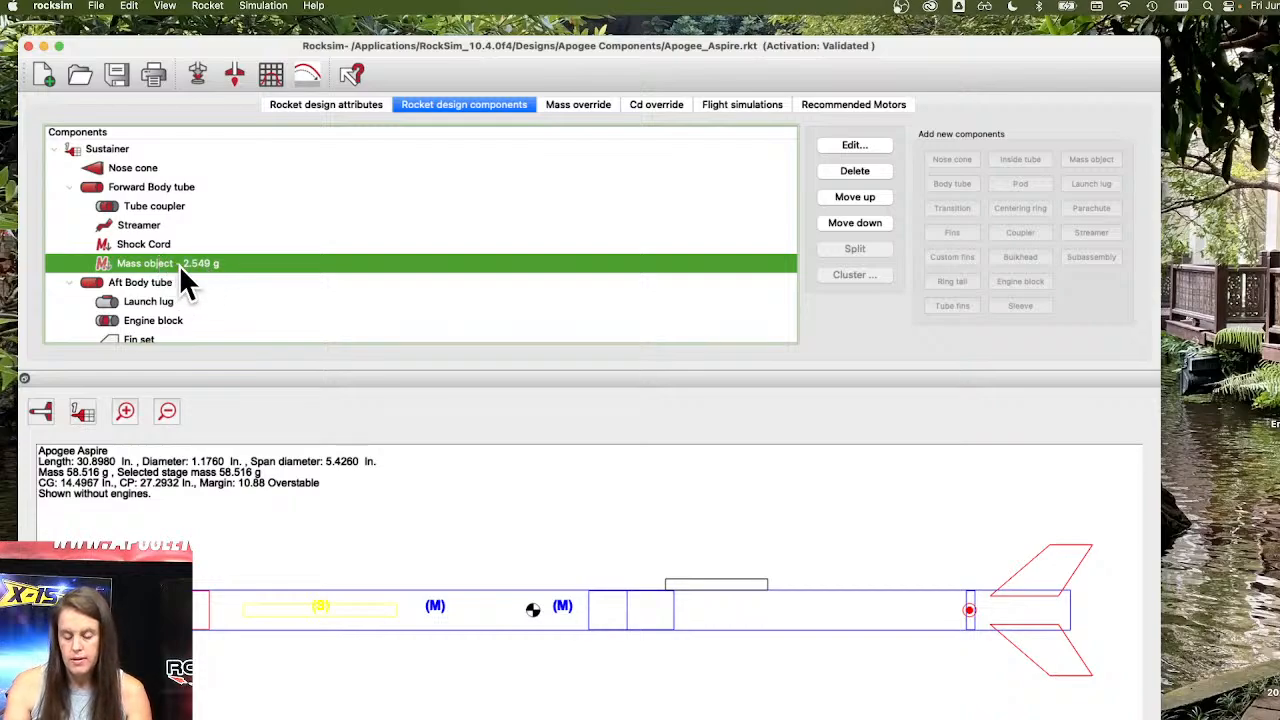
{"action": "left_click", "coordinate": [232, 74]}
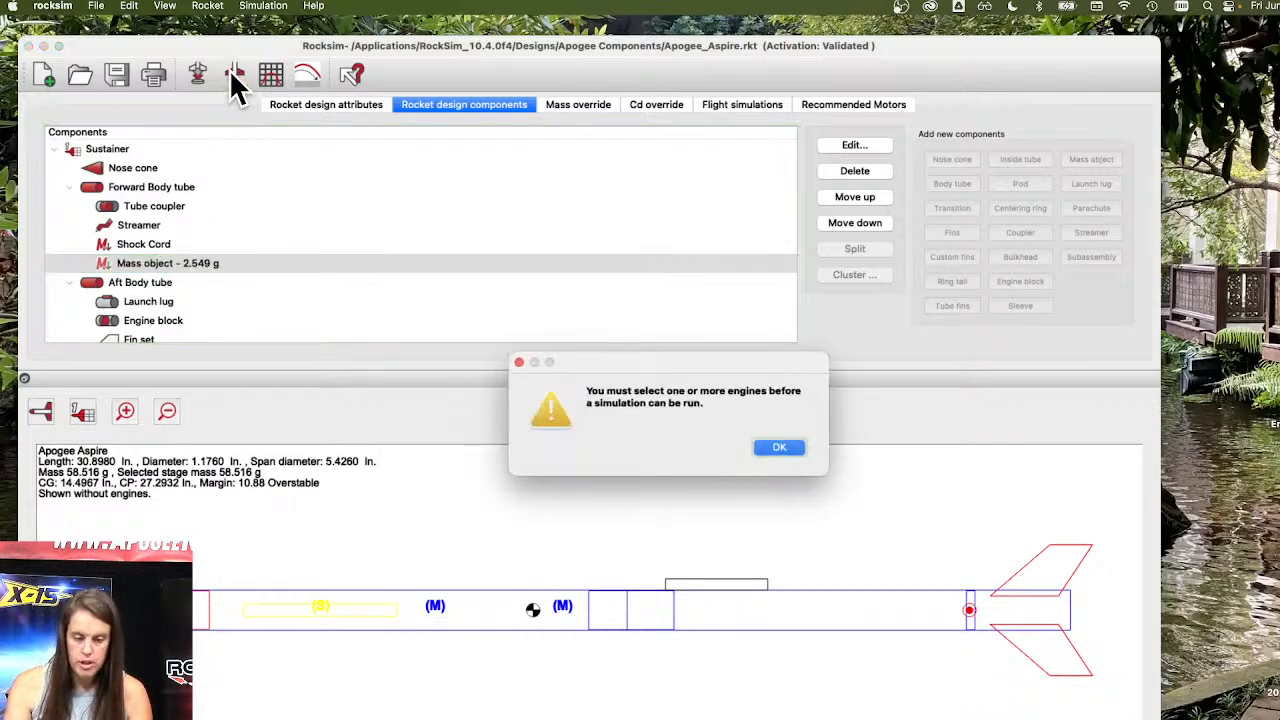
{"action": "left_click", "coordinate": [782, 450]}
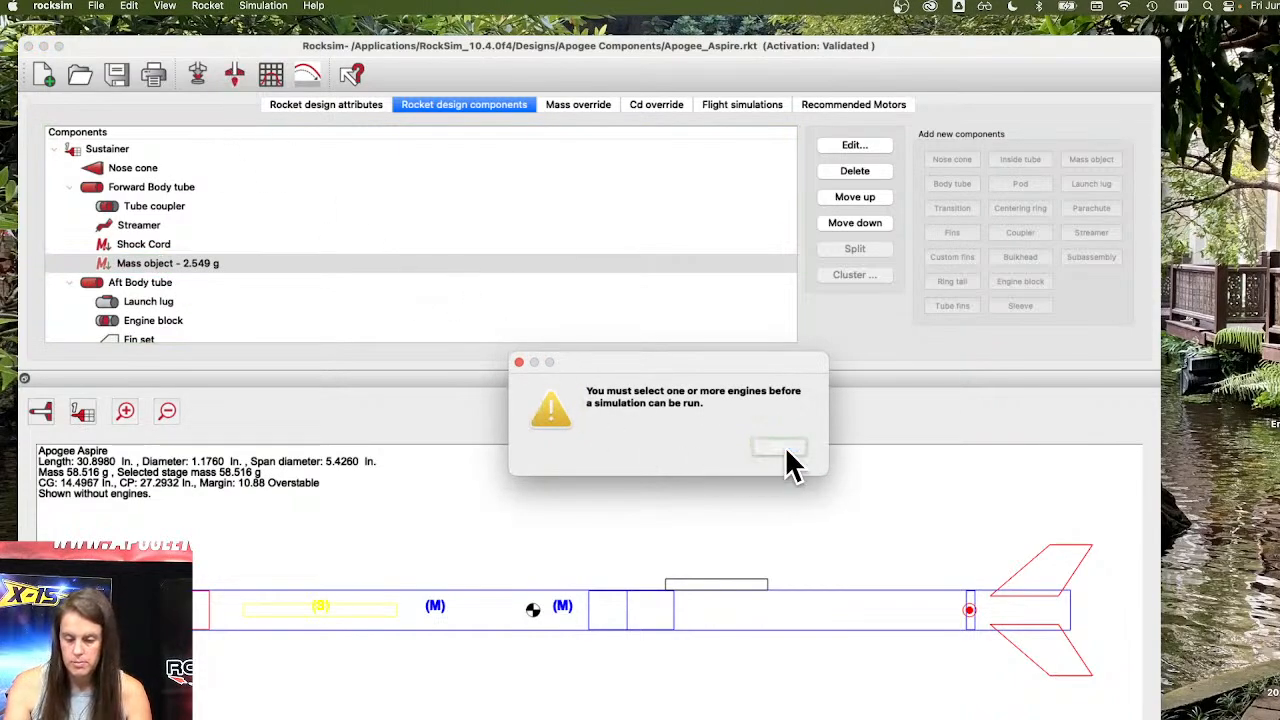
Open the simulation engine selection, browse the 29 mm motor list and pick the Aerotech G77R motor.
{"action": "left_click", "coordinate": [197, 76]}
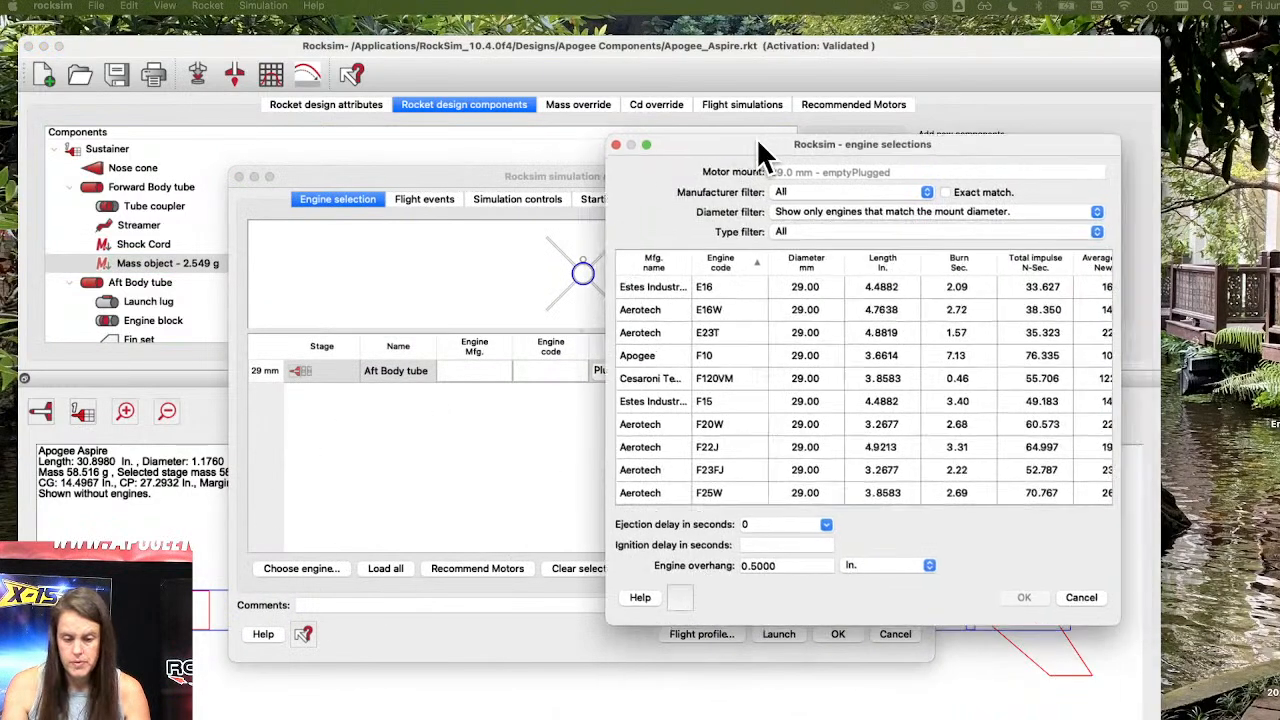
{"action": "left_click_drag", "start_coordinate": [756, 137], "coordinate": [435, 72]}
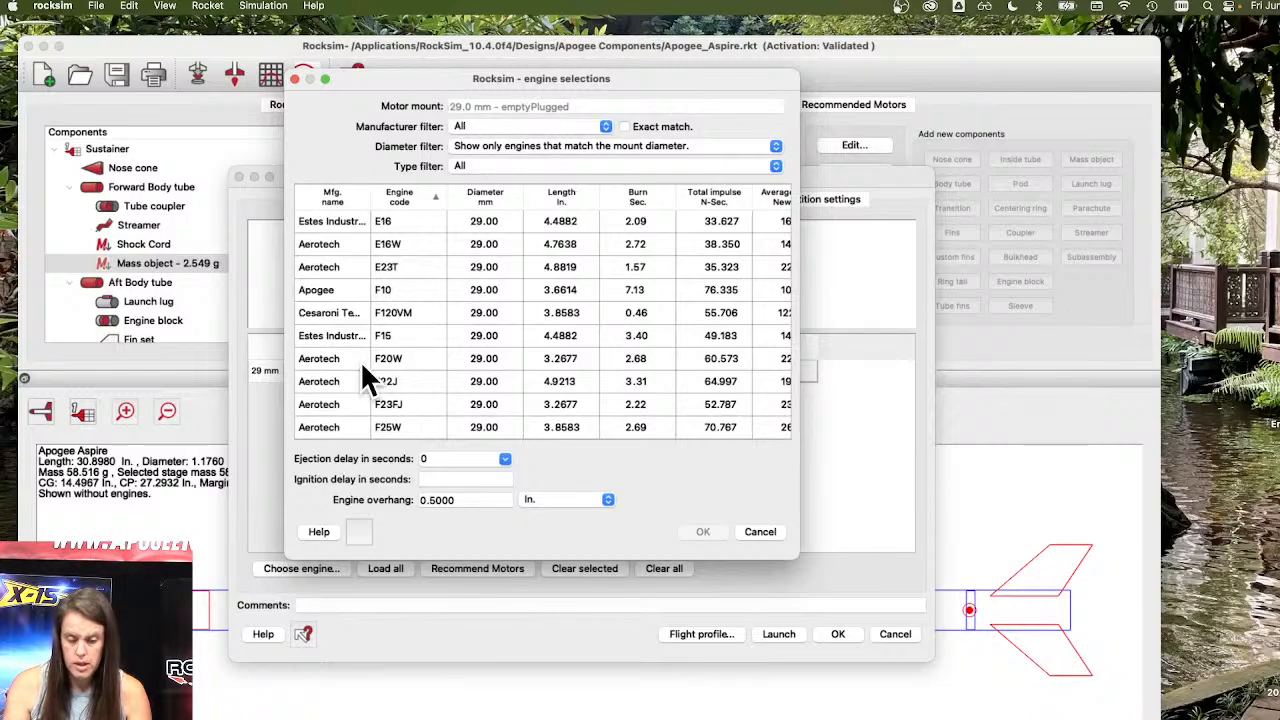
{"action": "scroll", "coordinate": [327, 408], "scroll_direction": "down", "scroll_amount": 5}
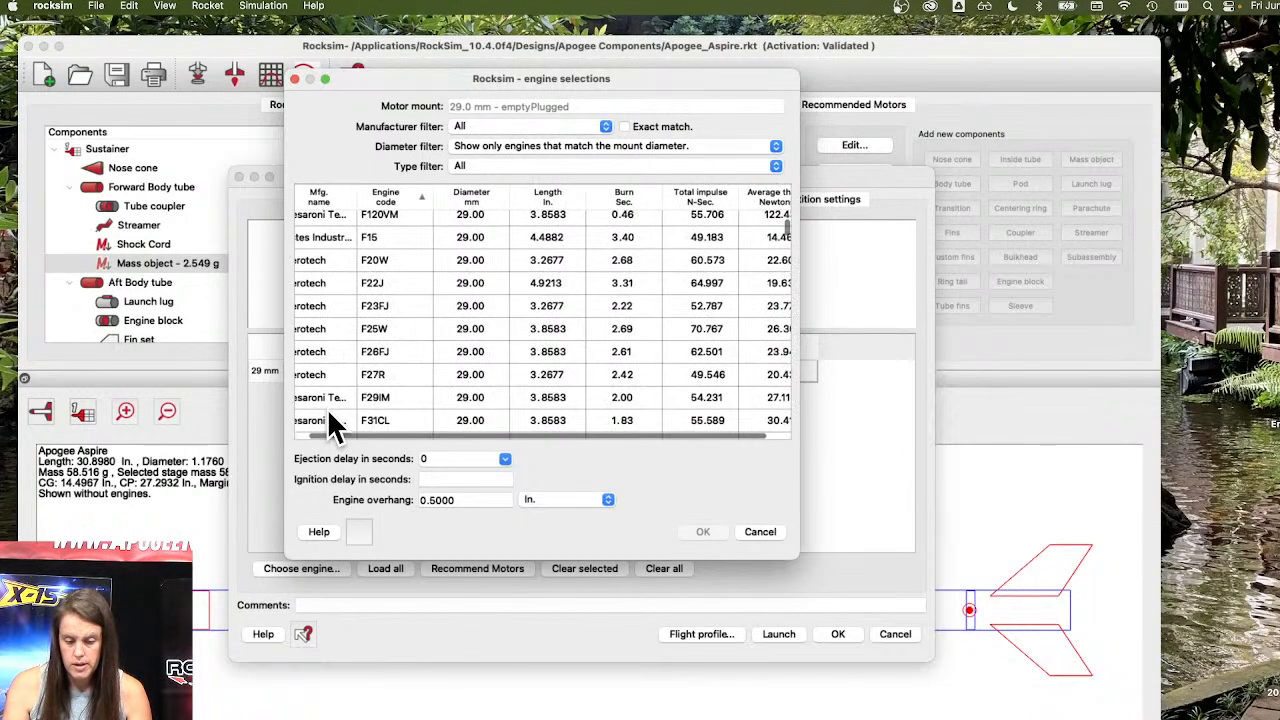
{"action": "scroll", "coordinate": [311, 363], "scroll_direction": "down", "scroll_amount": 6}
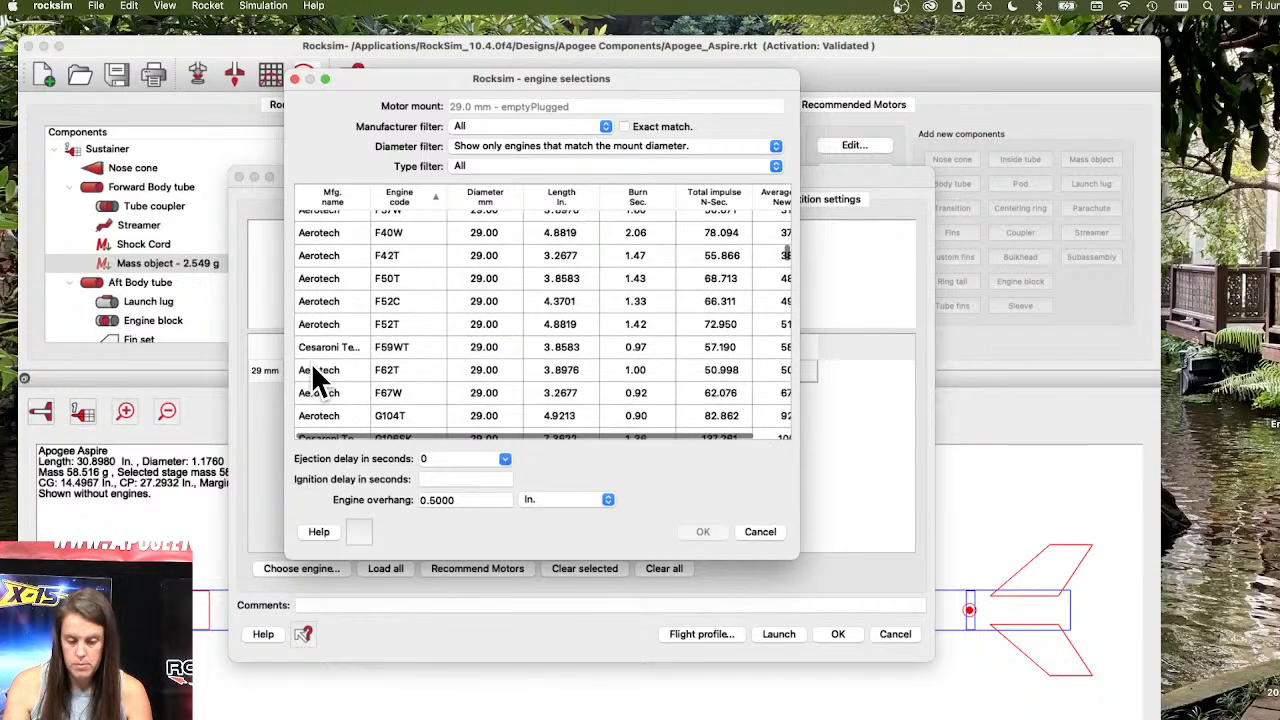
{"action": "scroll", "coordinate": [313, 380], "scroll_direction": "down", "scroll_amount": 8}
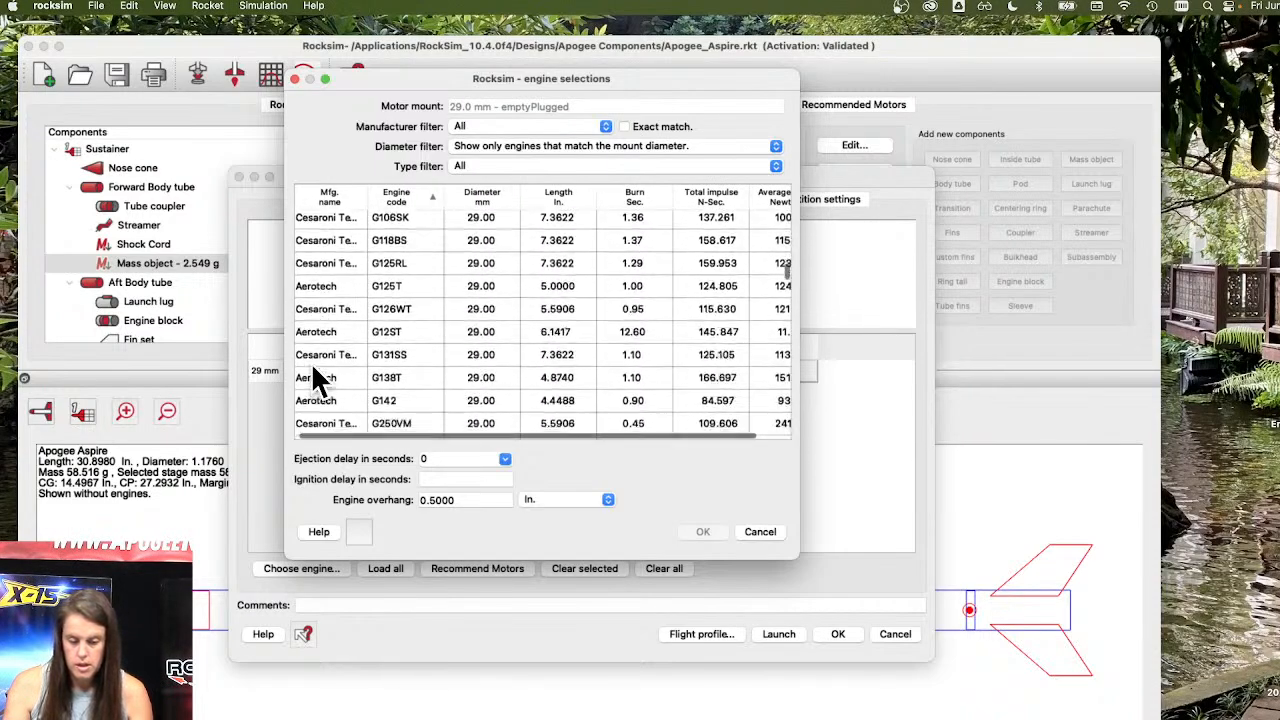
{"action": "scroll", "coordinate": [313, 370], "scroll_direction": "down", "scroll_amount": 8}
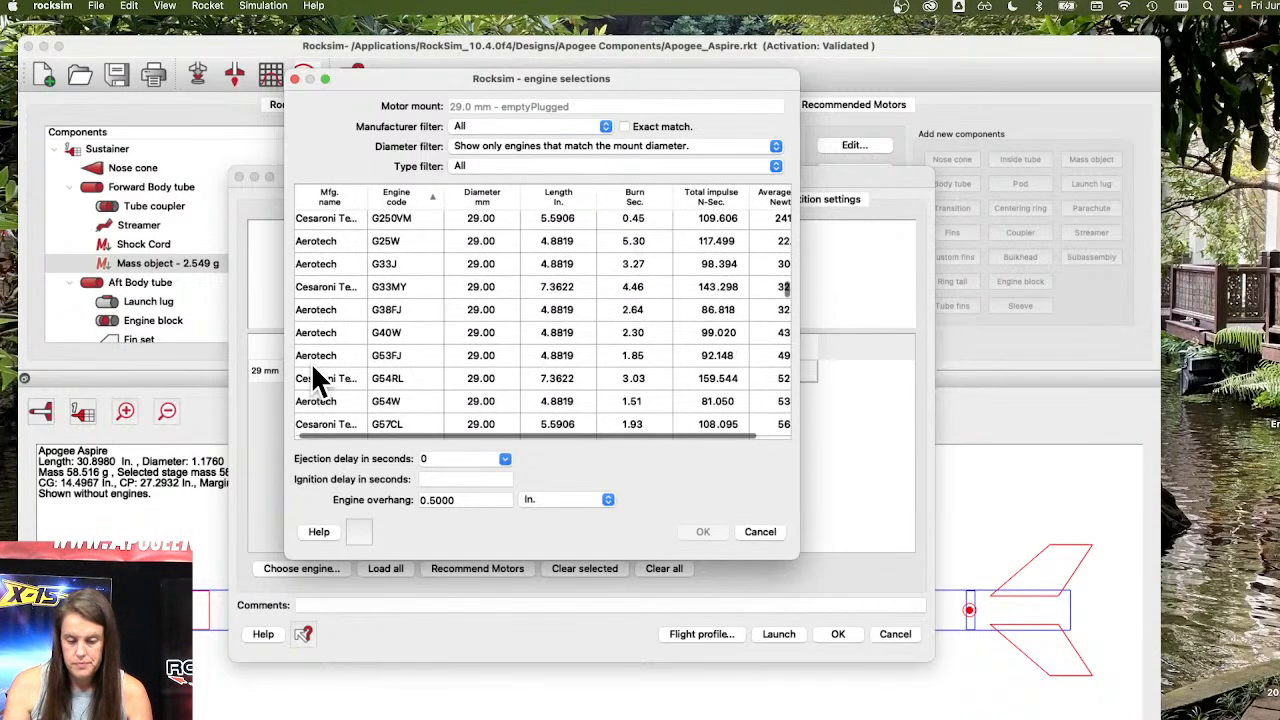
{"action": "scroll", "coordinate": [313, 368], "scroll_direction": "down", "scroll_amount": 5}
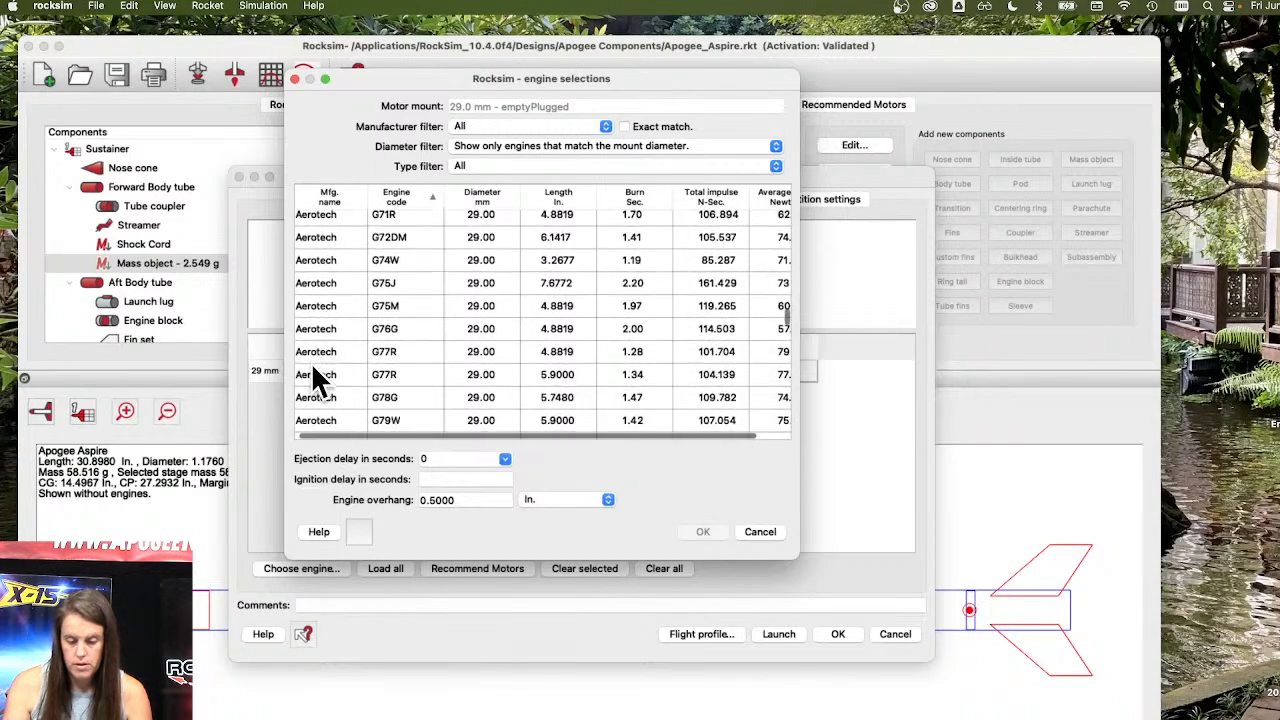
{"action": "left_click", "coordinate": [326, 374]}
Set the motor's ejection delay to 10 seconds, confirm, and launch the flight simulation.
{"action": "left_click", "coordinate": [505, 458]}
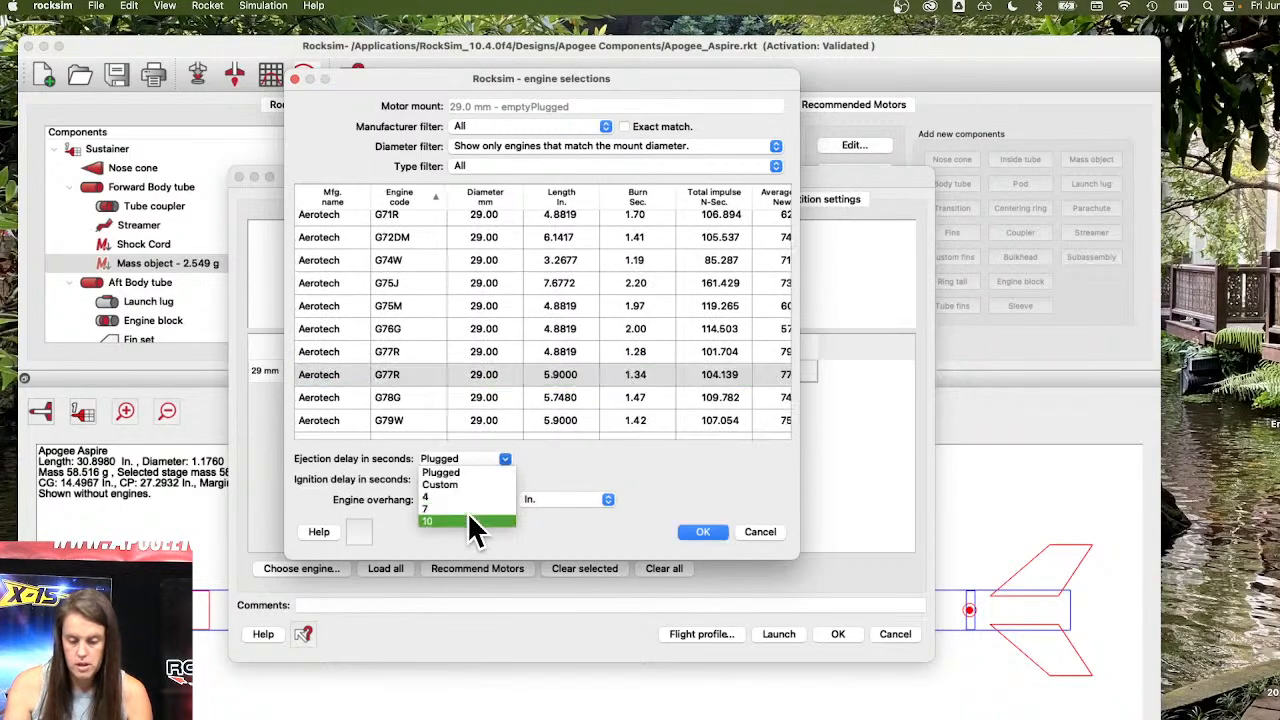
{"action": "left_click", "coordinate": [478, 530]}
{"action": "left_click", "coordinate": [705, 531]}
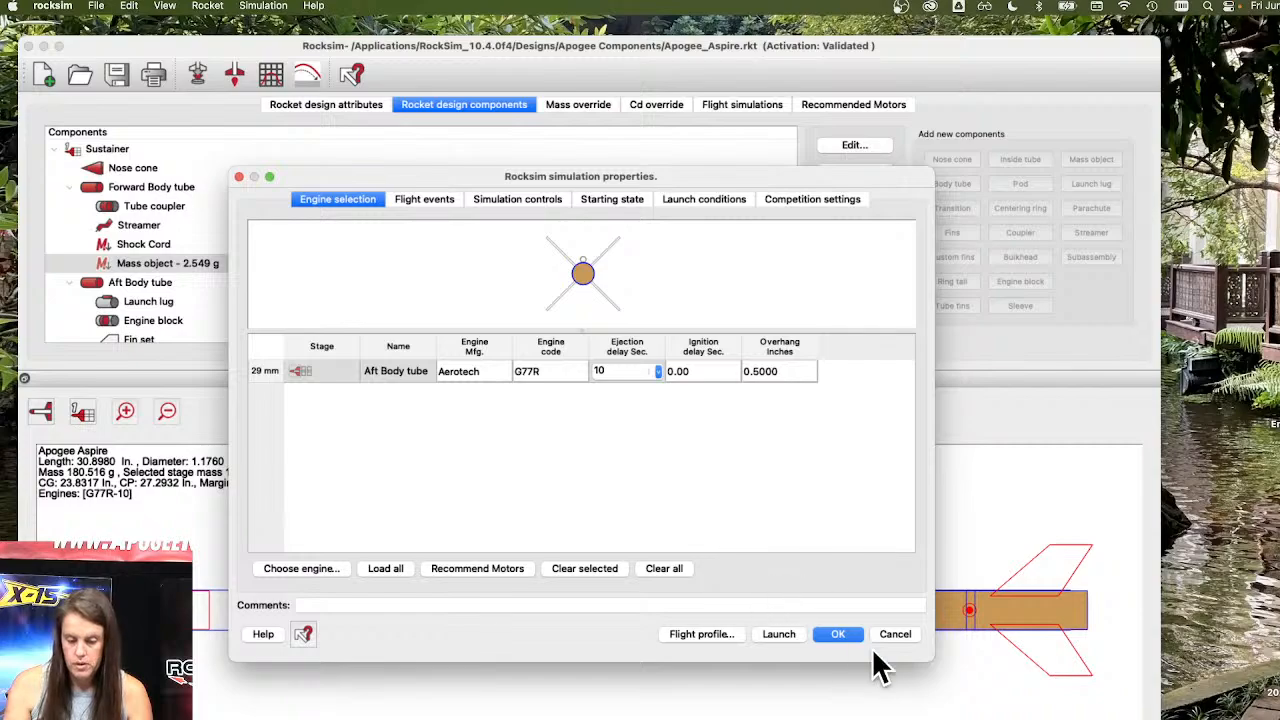
{"action": "left_click", "coordinate": [779, 636]}
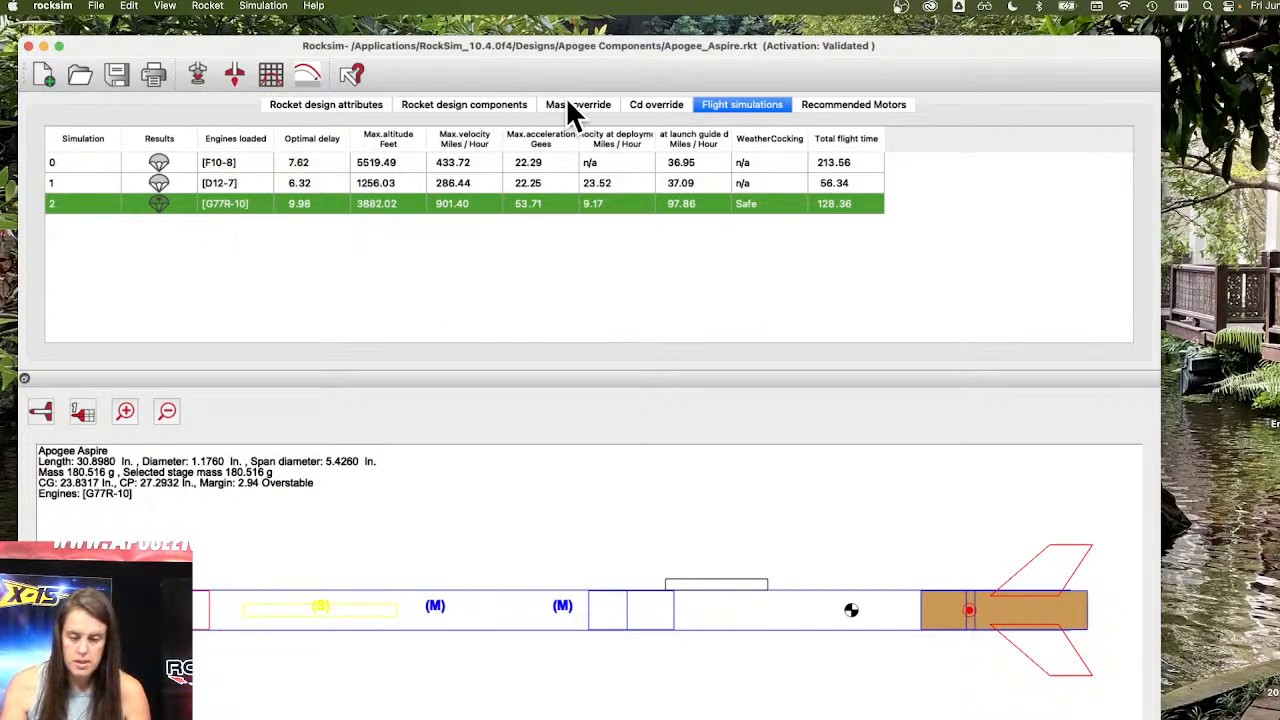
Inspect the mass object's properties in the forward body tube, then delete the mass object.
{"action": "left_click", "coordinate": [508, 106]}
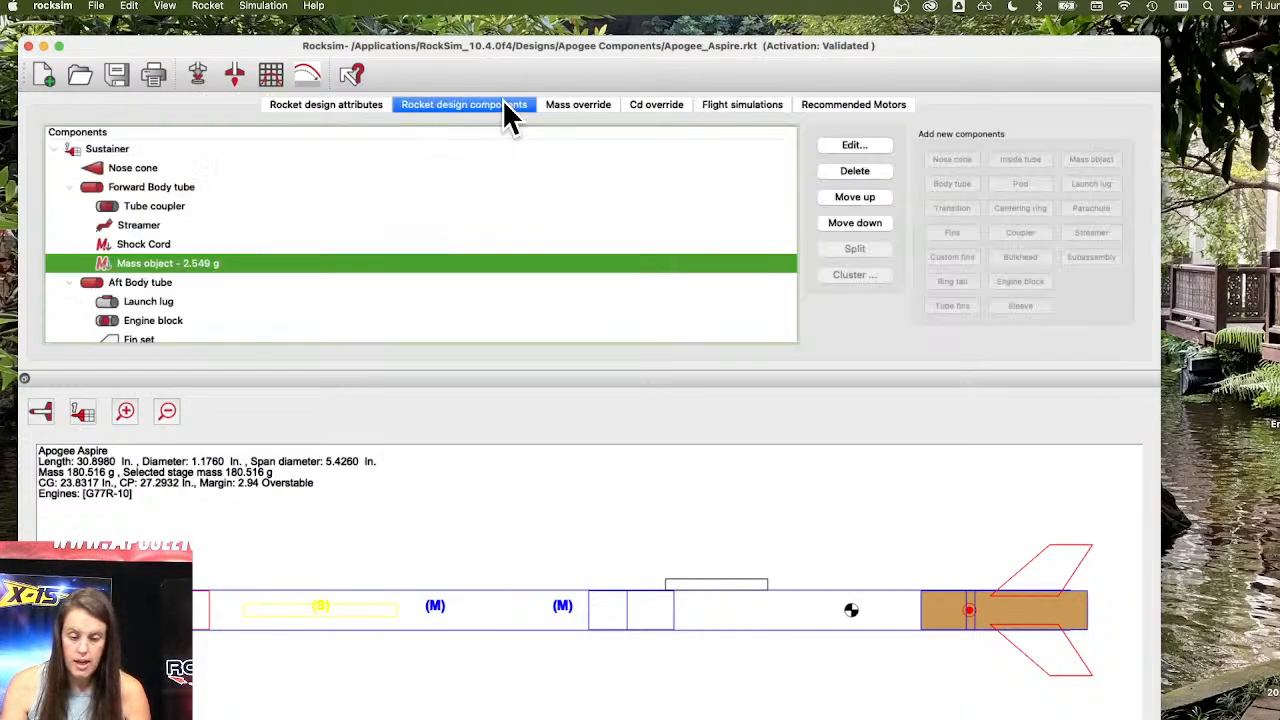
{"action": "double_click", "coordinate": [173, 265]}
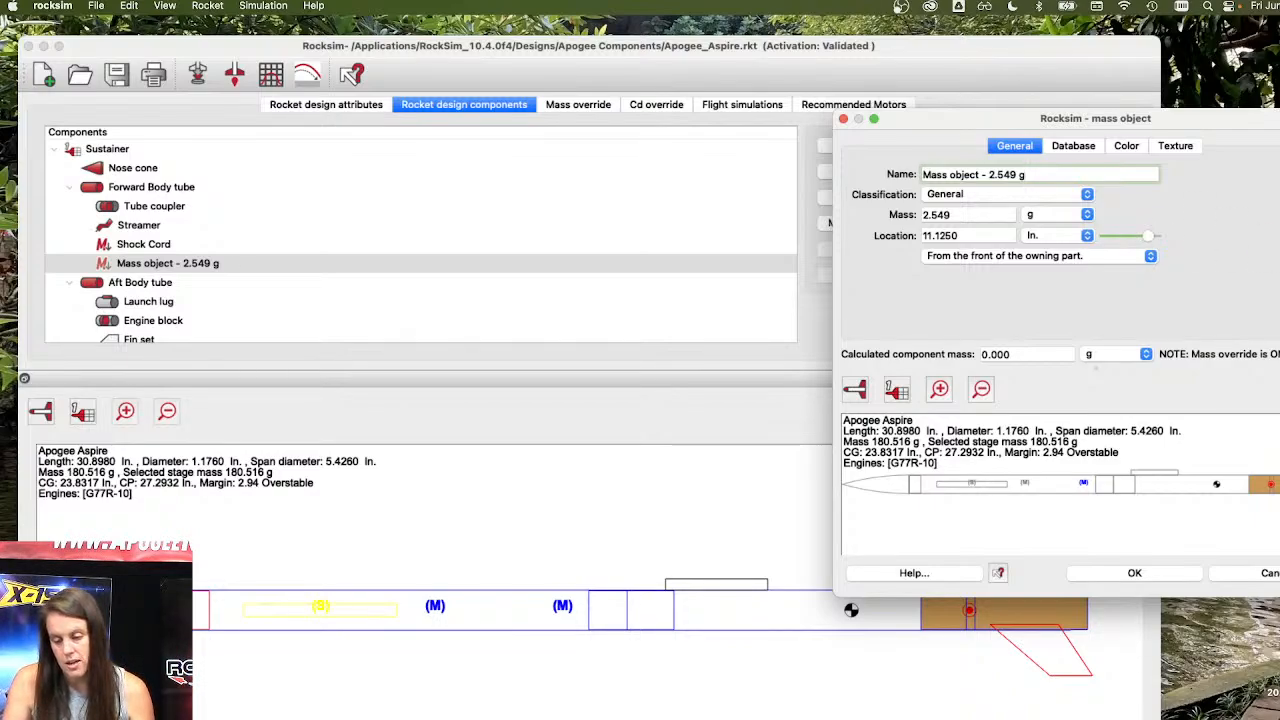
{"action": "left_click", "coordinate": [1250, 576]}
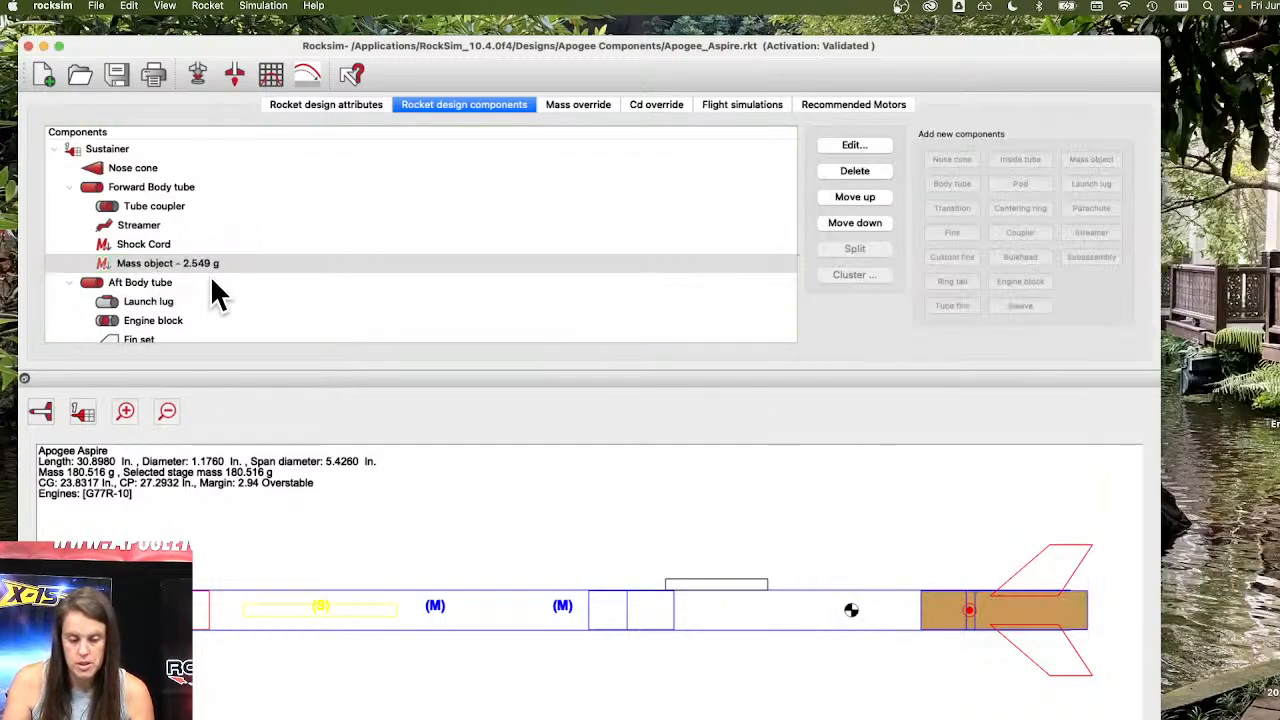
{"action": "left_click", "coordinate": [858, 172]}
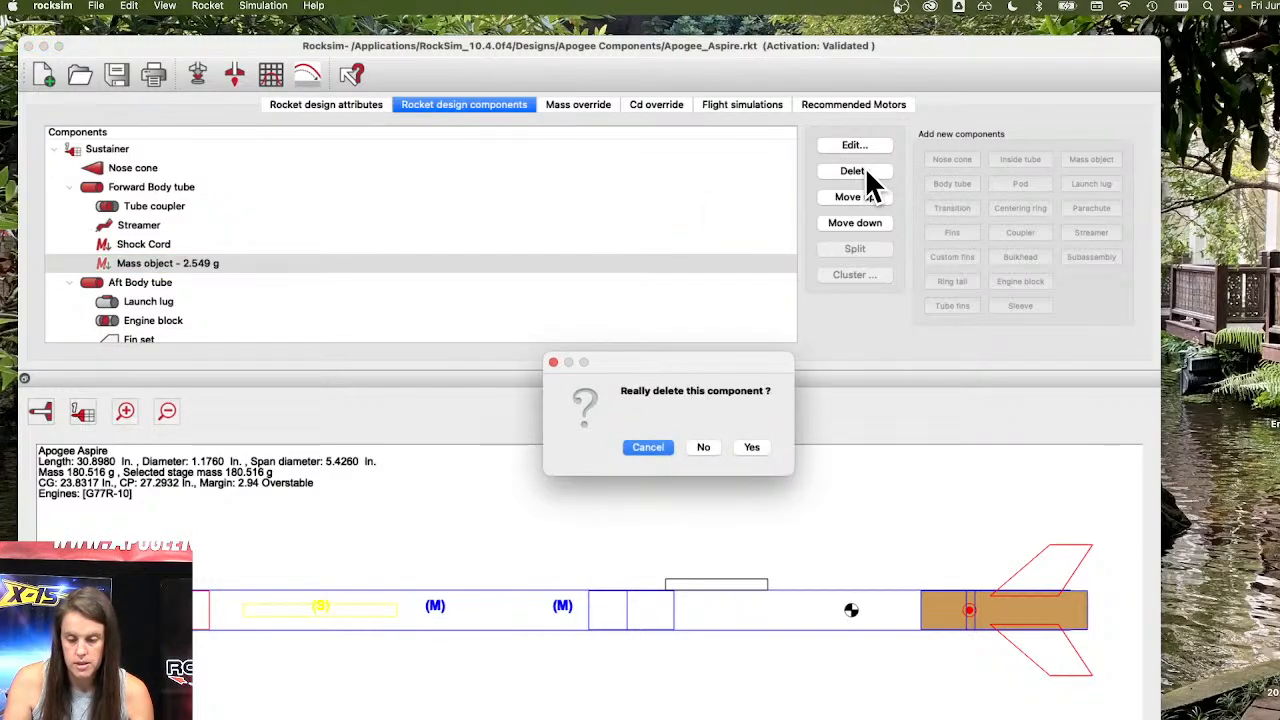
{"action": "left_click", "coordinate": [752, 448]}
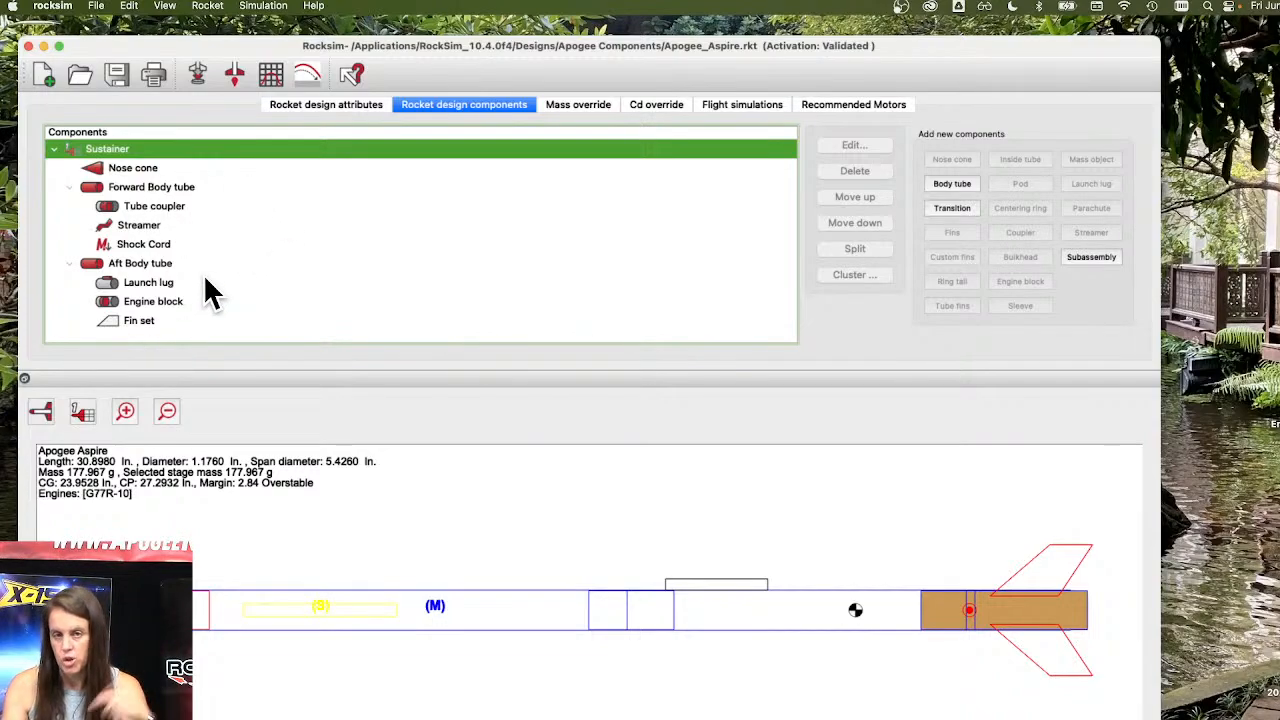
Save the design as a copy named Apogee_Aspire-no mass on the Desktop.
{"action": "left_click", "coordinate": [100, 6]}
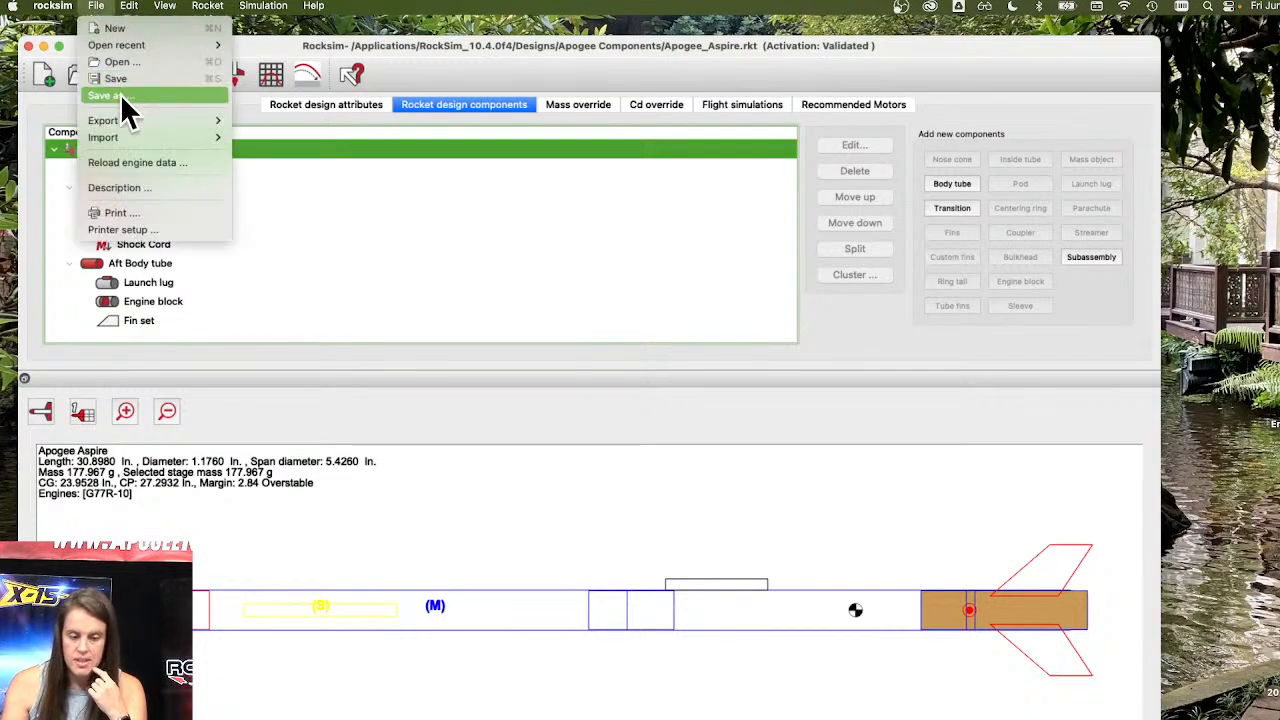
{"action": "left_click", "coordinate": [120, 95]}
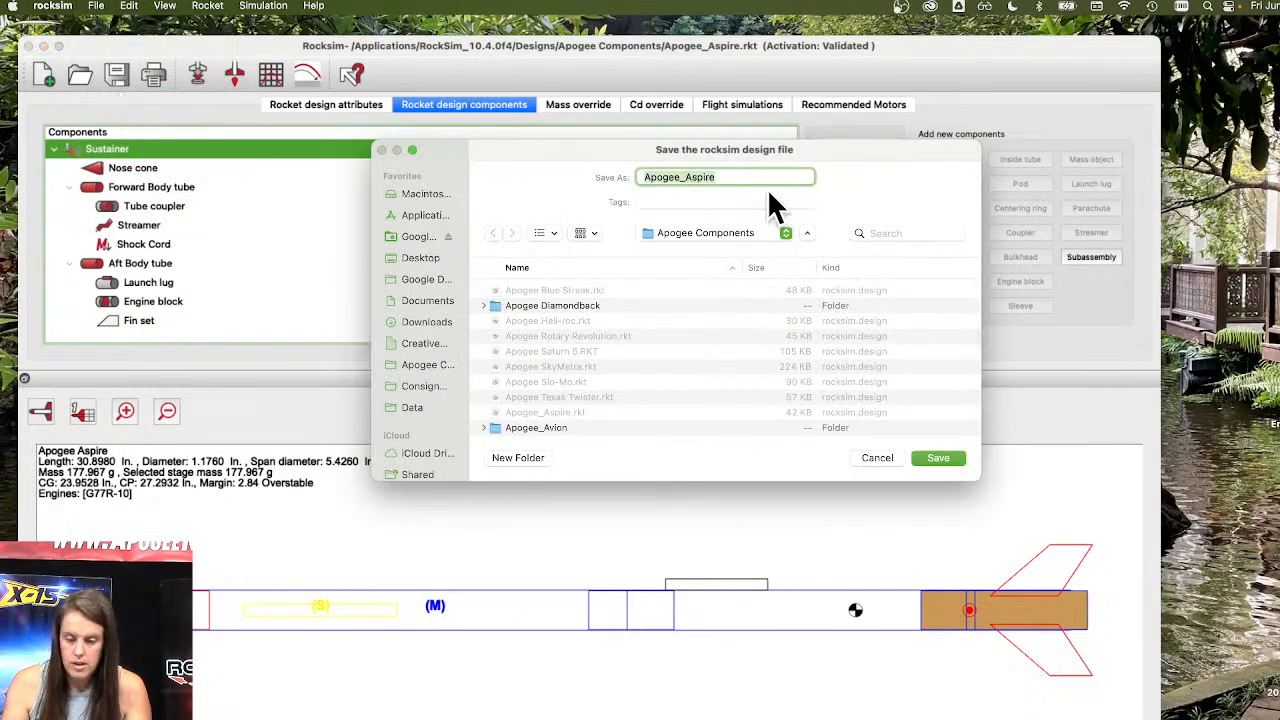
{"action": "left_click", "coordinate": [740, 177]}
{"action": "type", "text": "-no mass"}
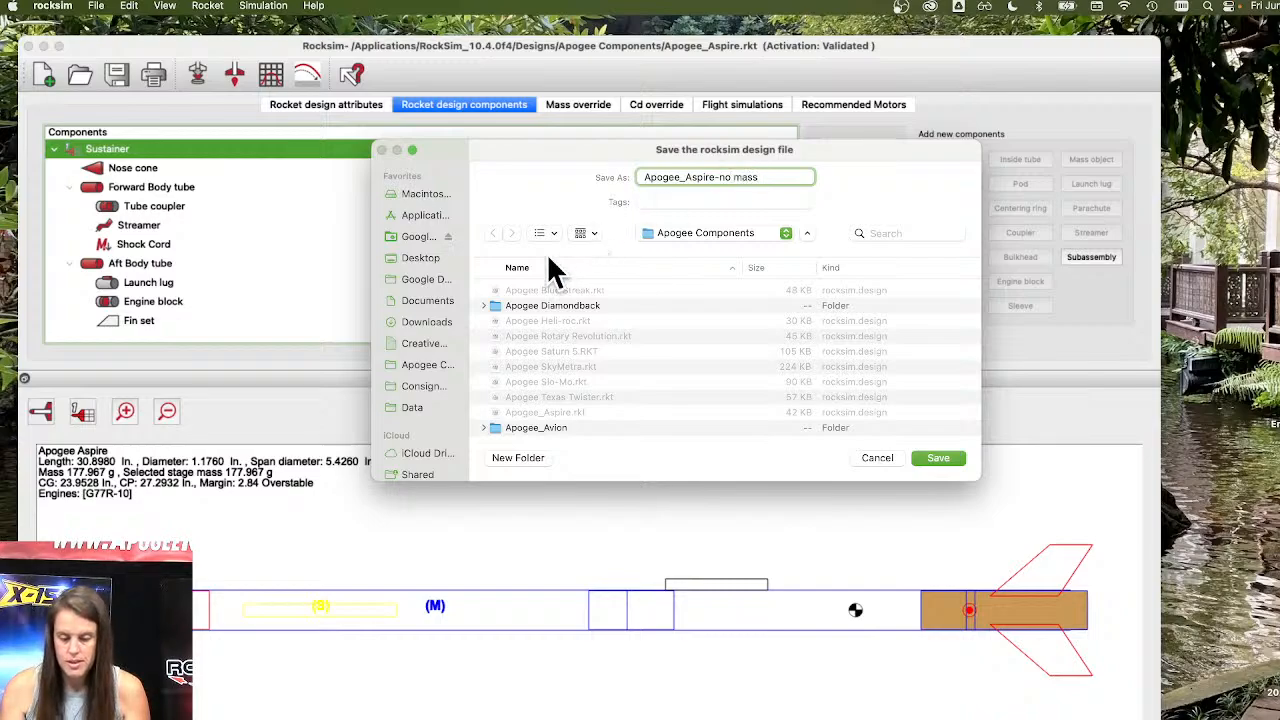
{"action": "left_click", "coordinate": [420, 258]}
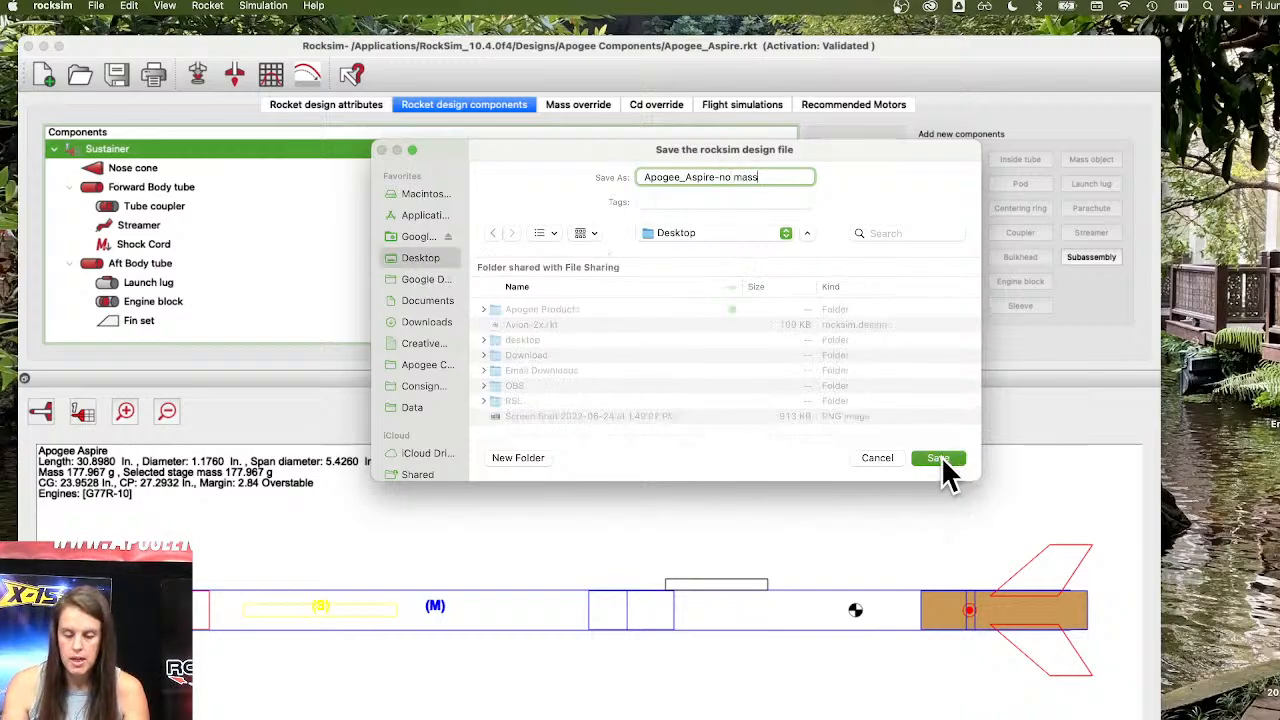
{"action": "left_click", "coordinate": [938, 458]}
Review the recommended motors and flight simulation results of the saved design.
{"action": "left_click", "coordinate": [808, 102]}
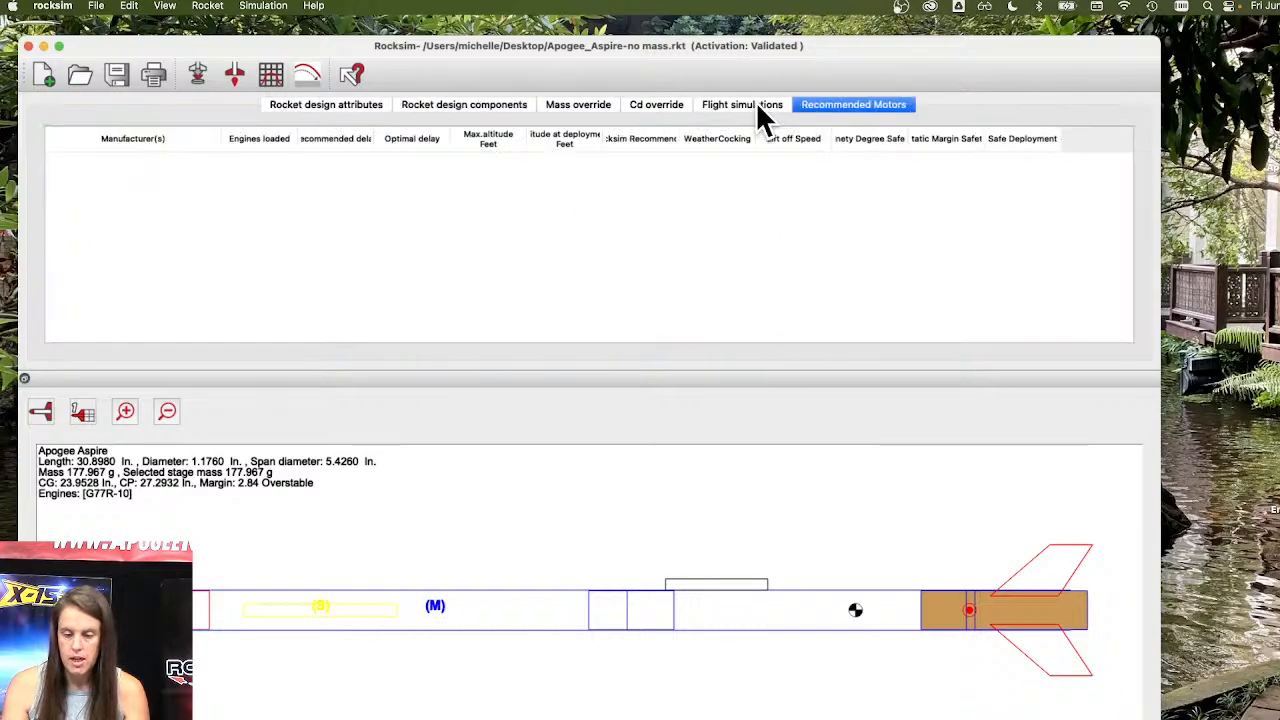
{"action": "left_click", "coordinate": [756, 103]}
{"action": "left_click", "coordinate": [325, 200]}
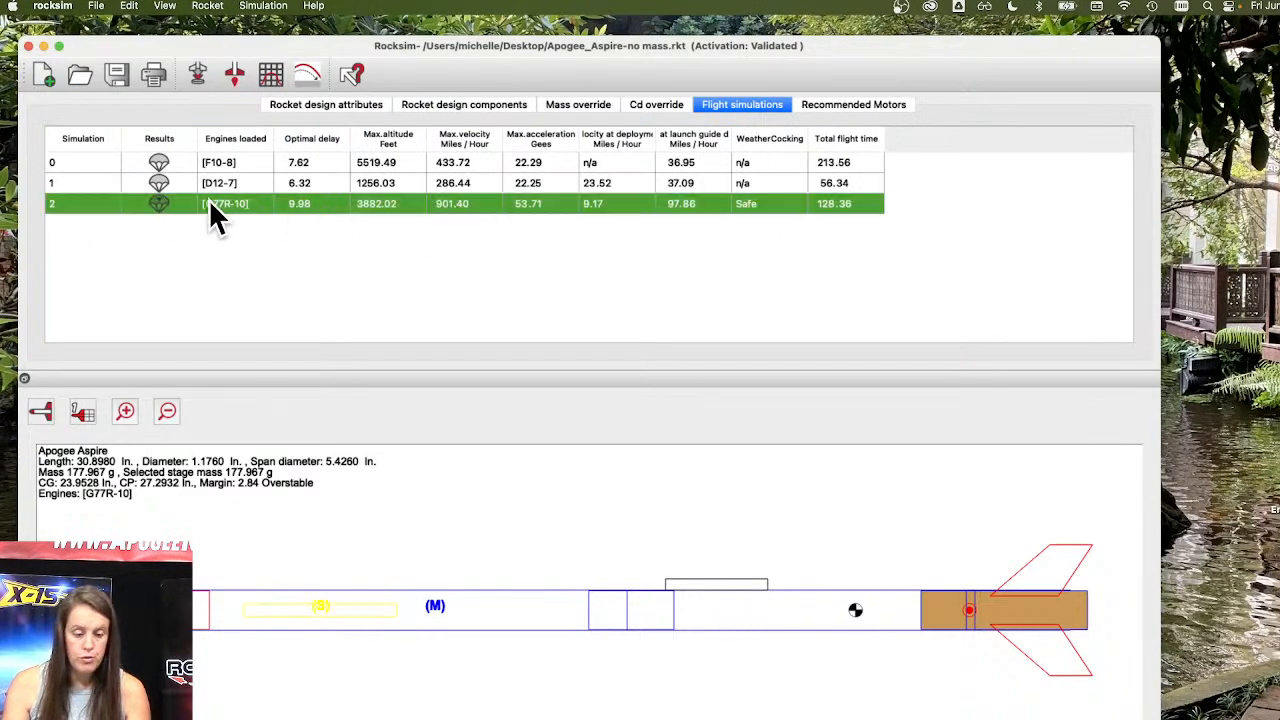
Run another flight simulation of the design with the loaded G77R-10 motor.
{"action": "right_click", "coordinate": [241, 205]}
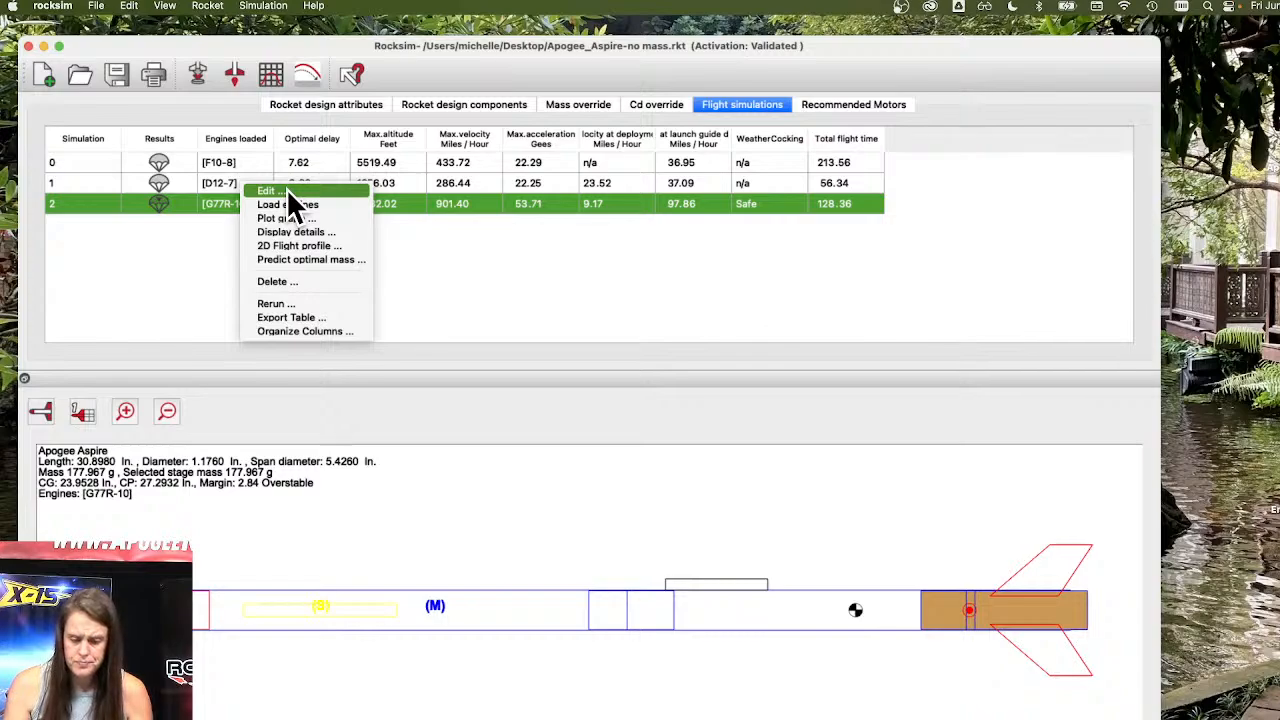
{"action": "left_click", "coordinate": [144, 257]}
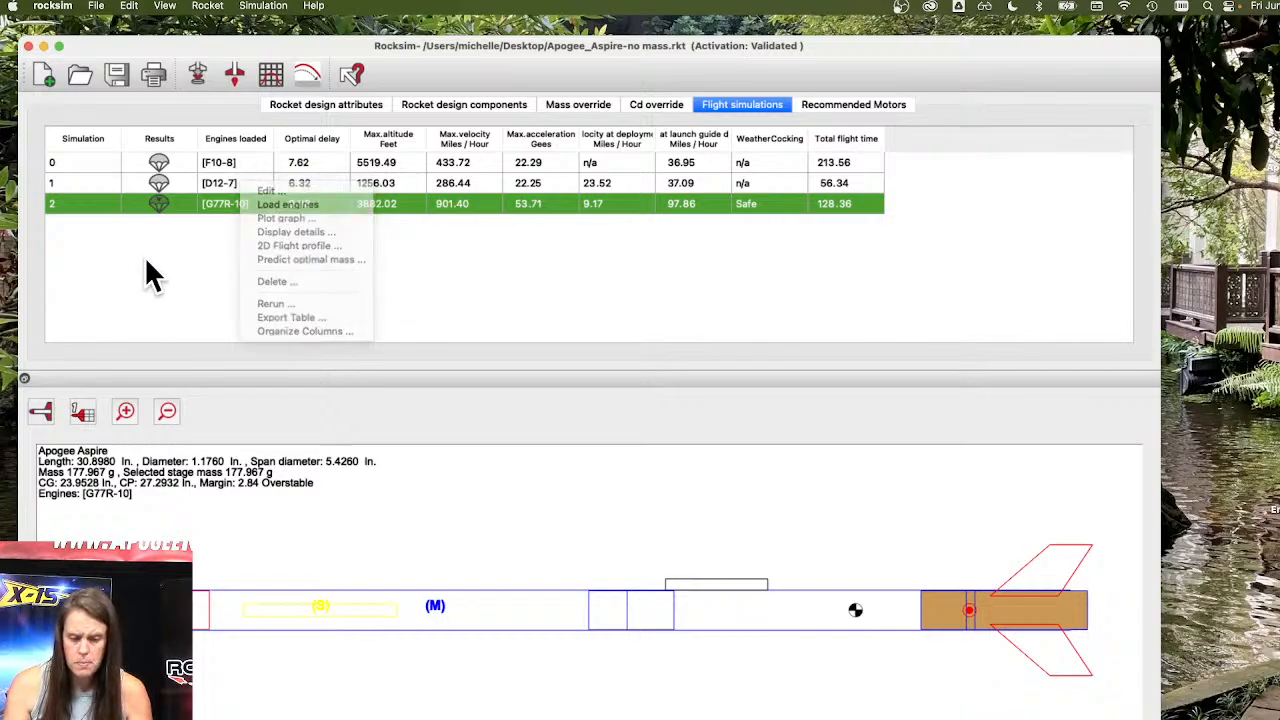
{"action": "left_click", "coordinate": [227, 71]}
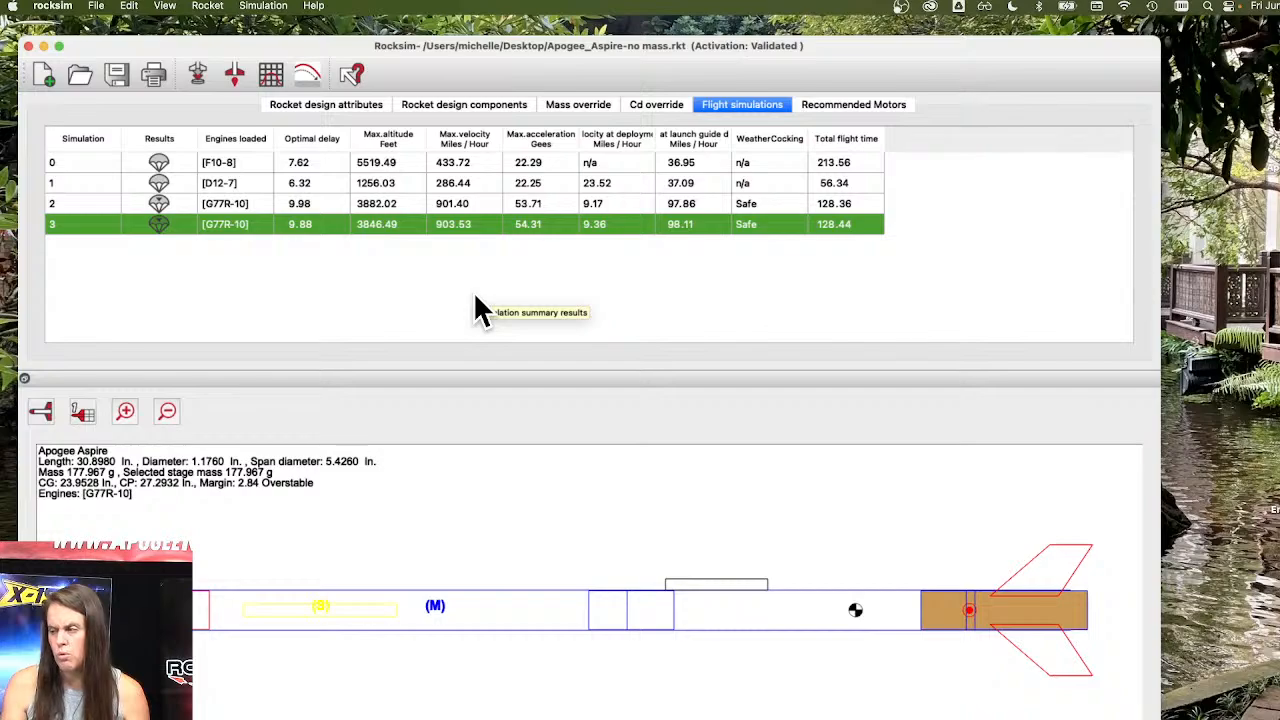
Open the nose cone's properties and enable its mass and CG override.
{"action": "left_click", "coordinate": [451, 100]}
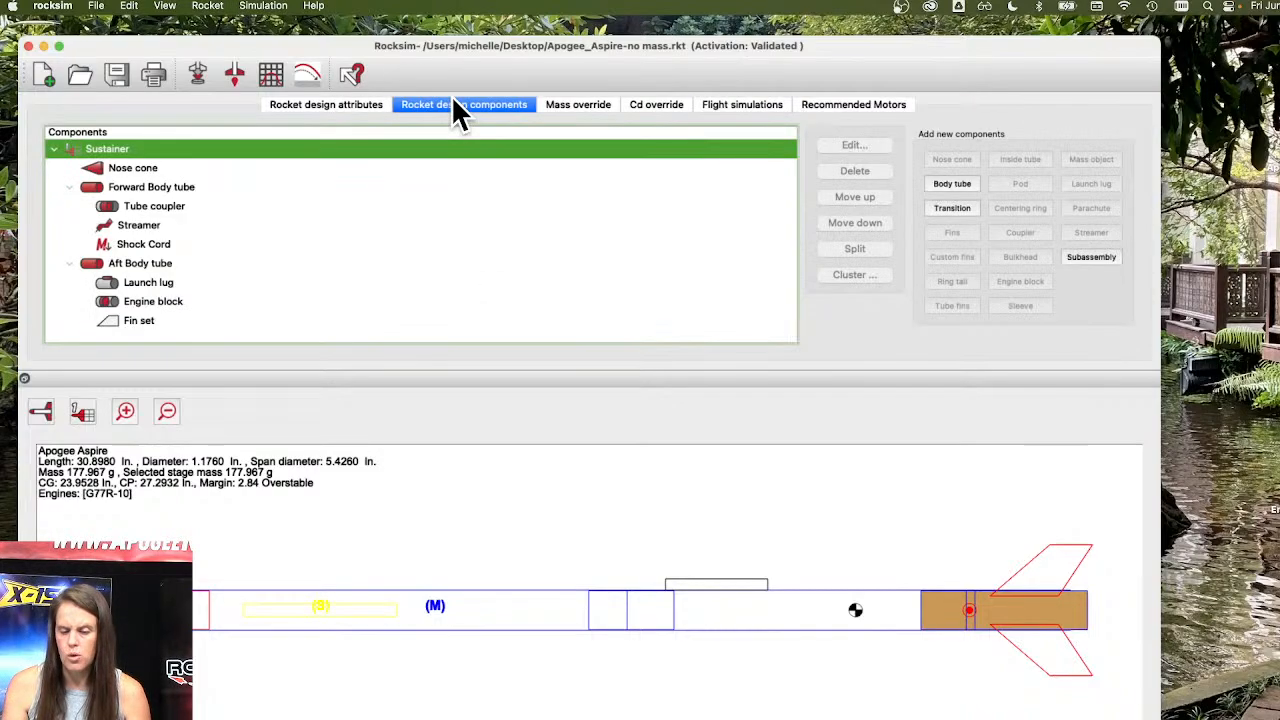
{"action": "left_click", "coordinate": [70, 185]}
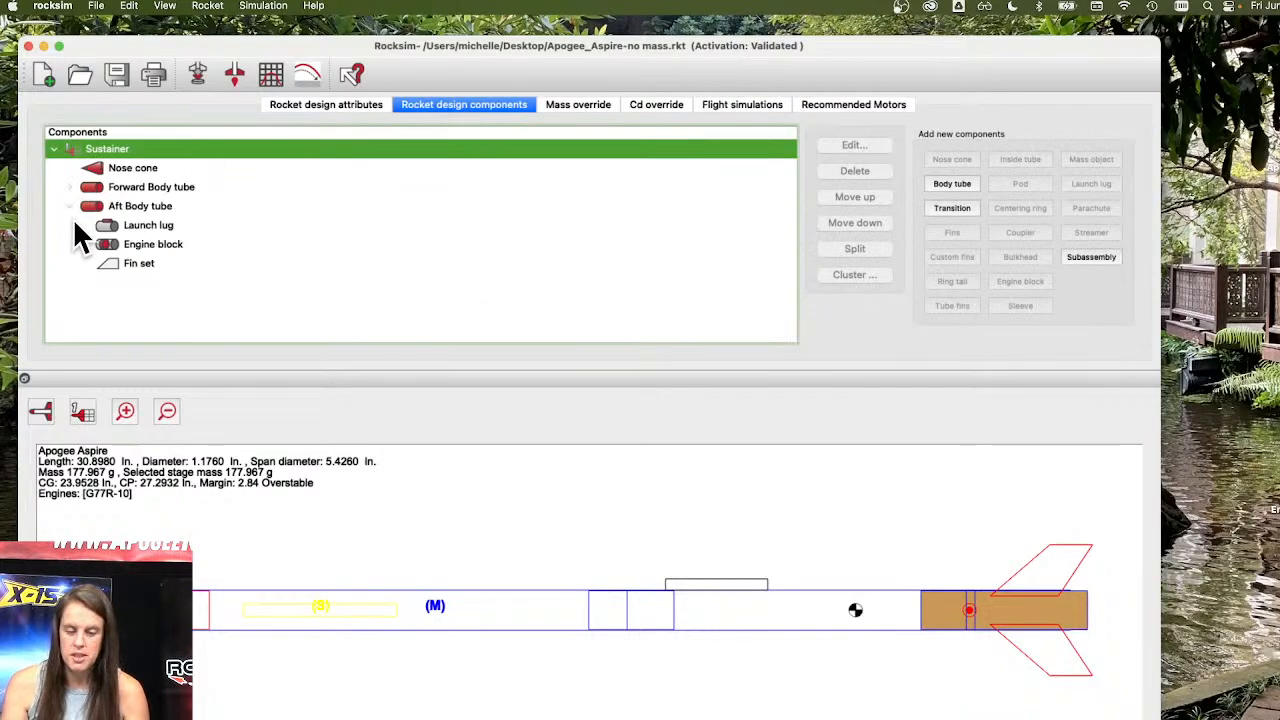
{"action": "left_click", "coordinate": [70, 205]}
{"action": "left_click", "coordinate": [70, 205]}
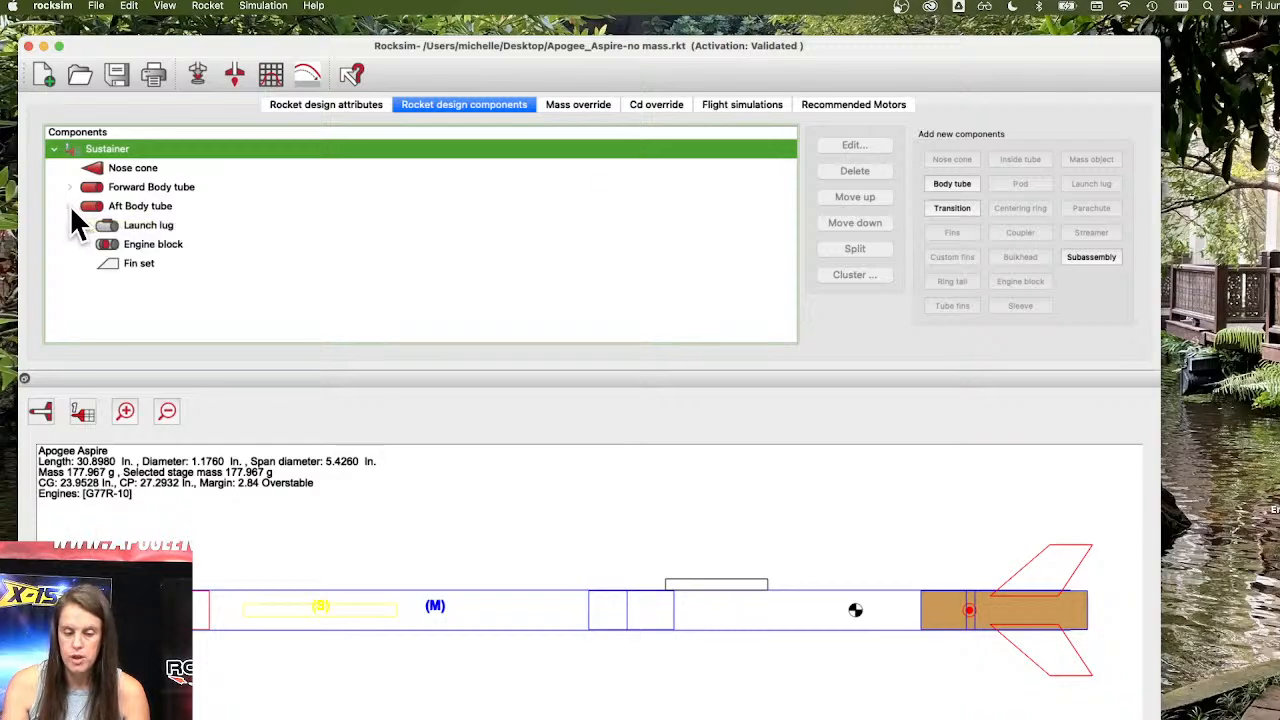
{"action": "left_click", "coordinate": [70, 185]}
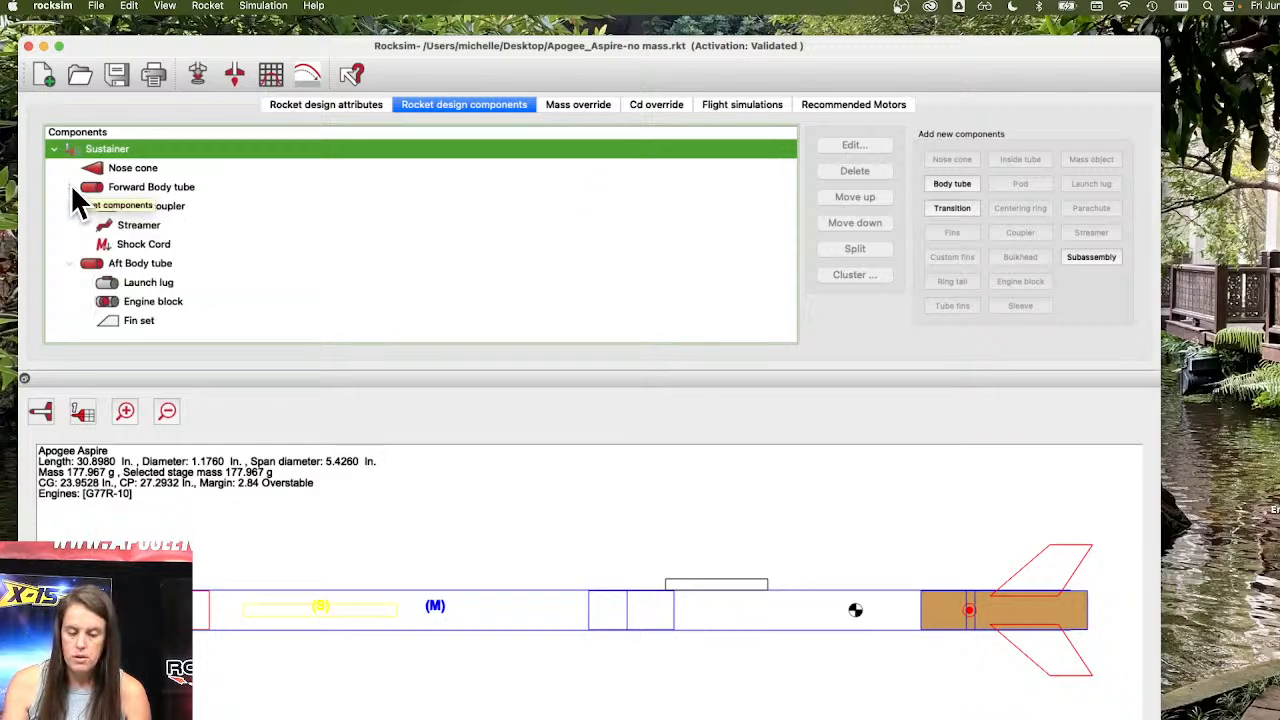
{"action": "left_click", "coordinate": [154, 172]}
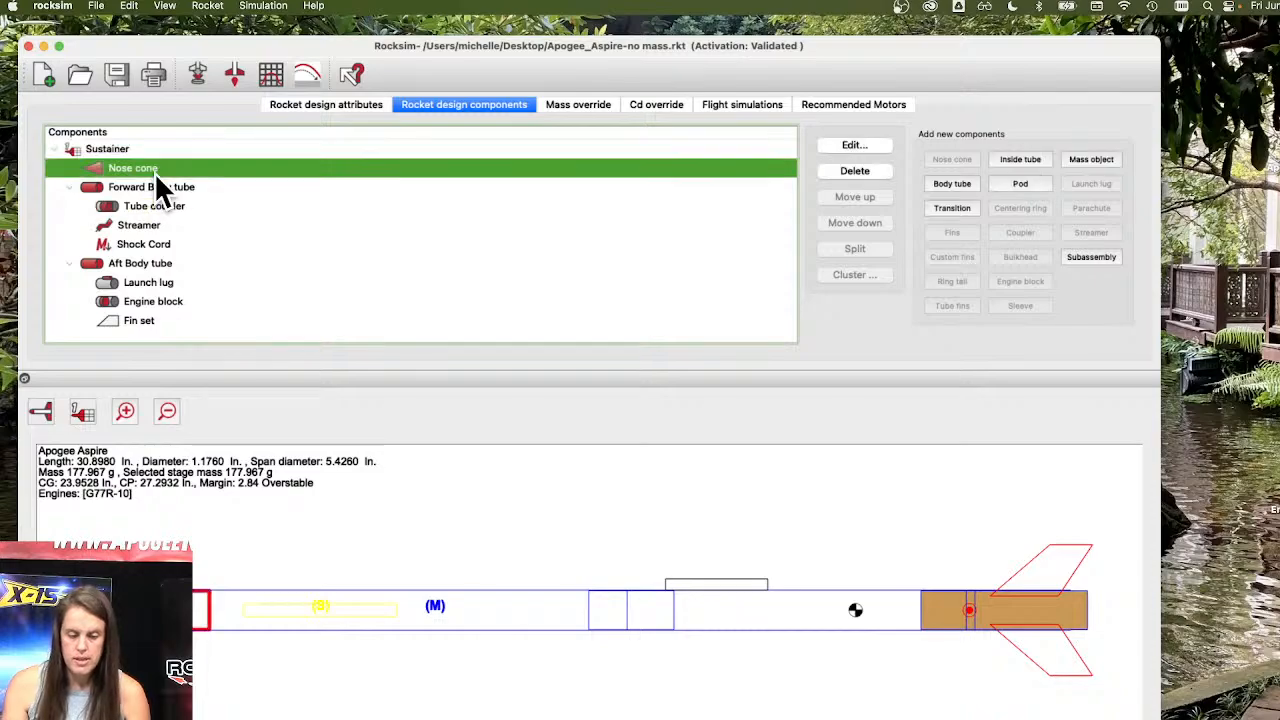
{"action": "double_click", "coordinate": [143, 167]}
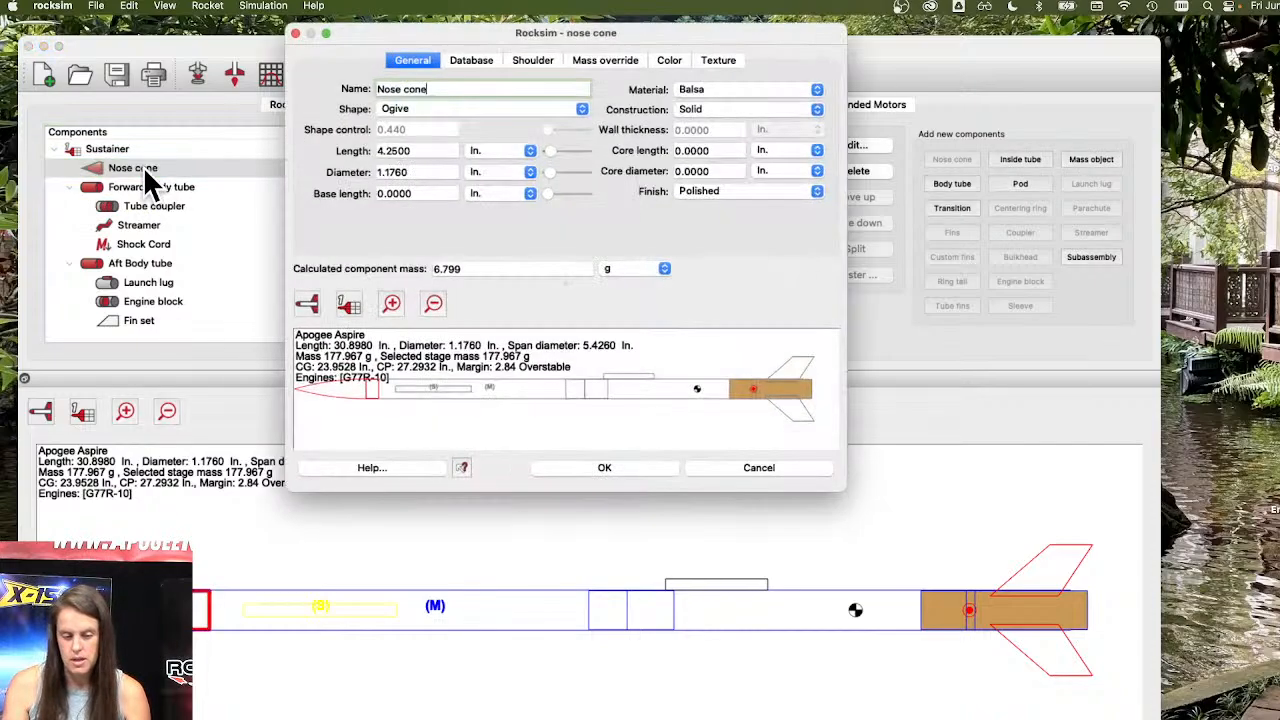
{"action": "left_click", "coordinate": [612, 61]}
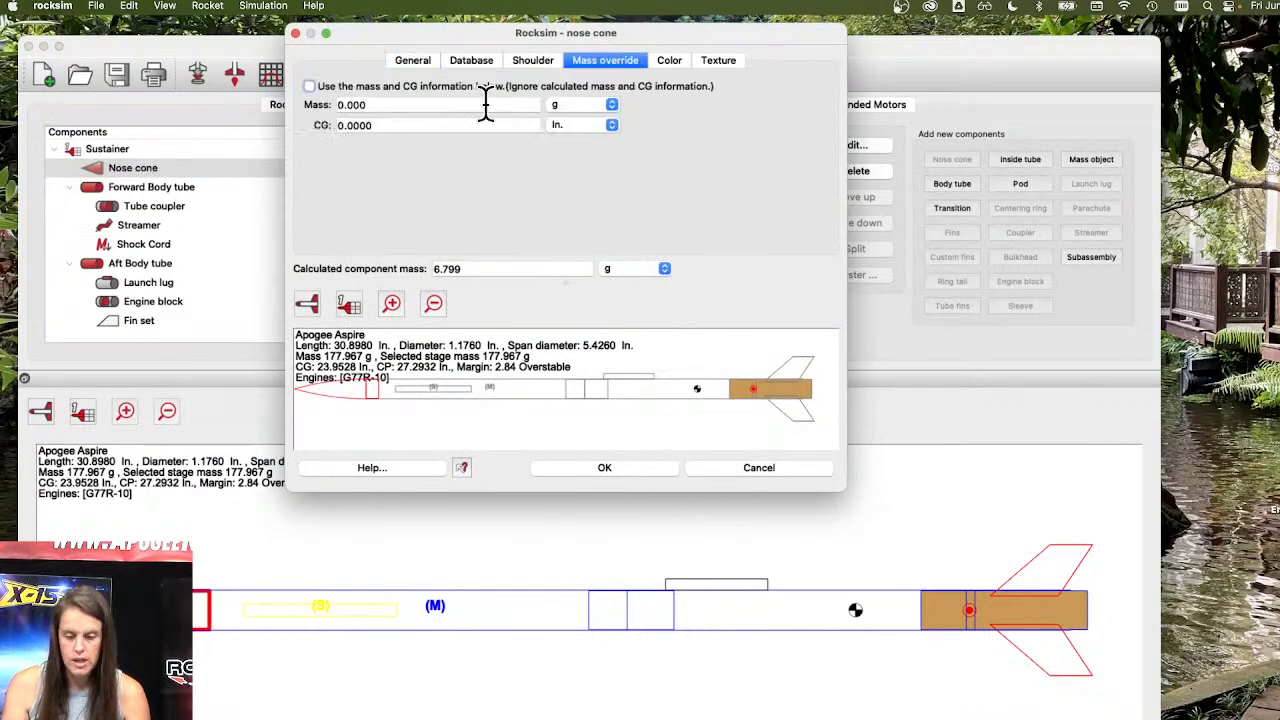
{"action": "left_click", "coordinate": [310, 87]}
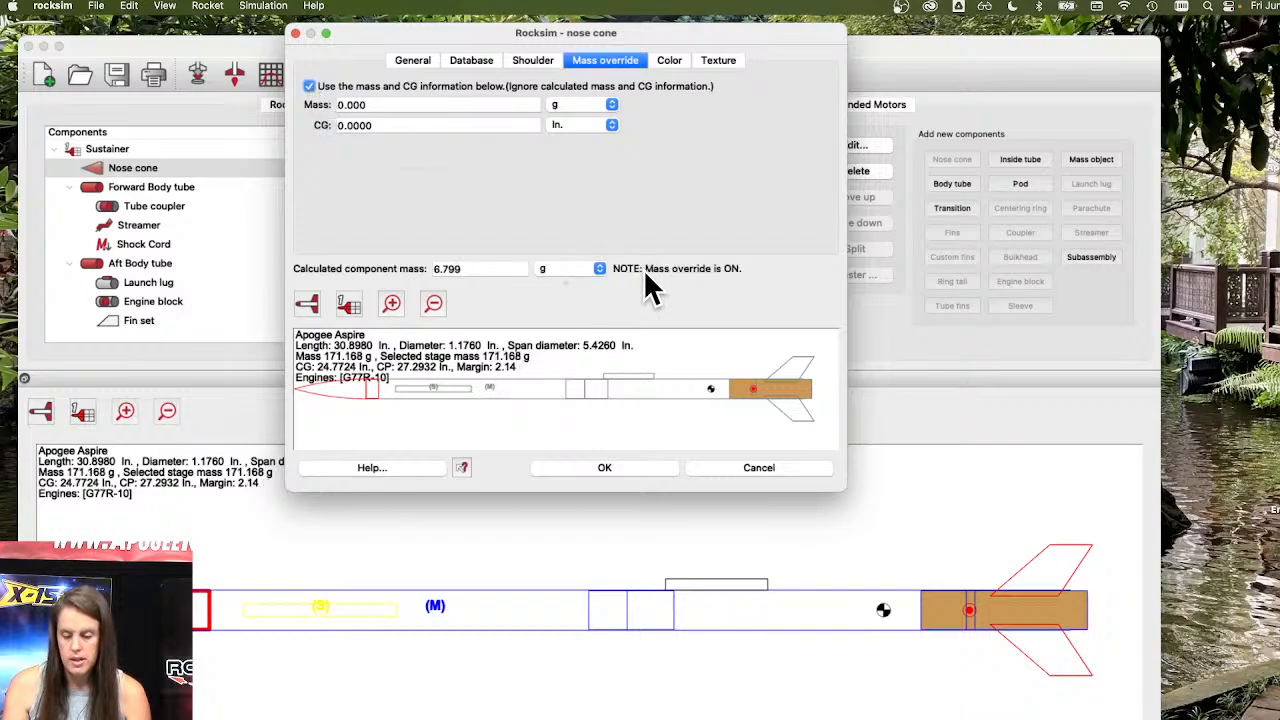
{"action": "left_click", "coordinate": [616, 470]}
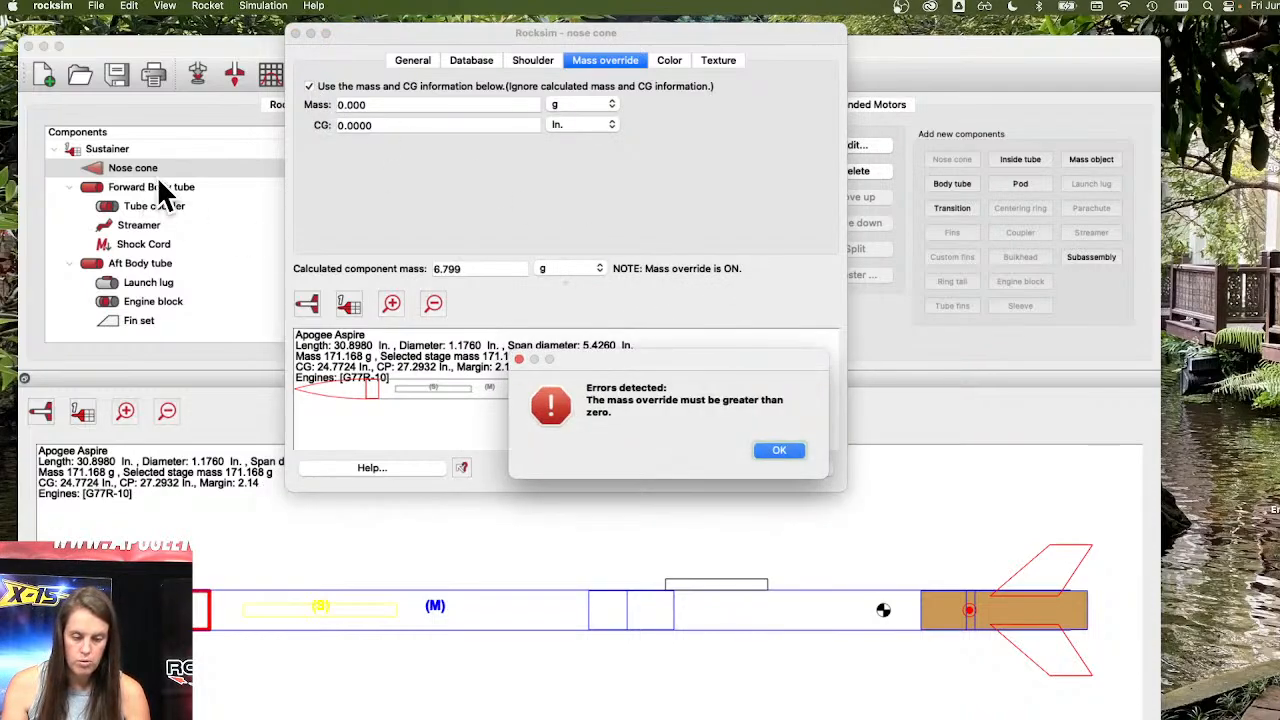
{"action": "left_click", "coordinate": [782, 451]}
Set the nose cone's override mass to 2 g and its CG to 1 in., and apply.
{"action": "left_click_drag", "start_coordinate": [381, 104], "coordinate": [278, 101]}
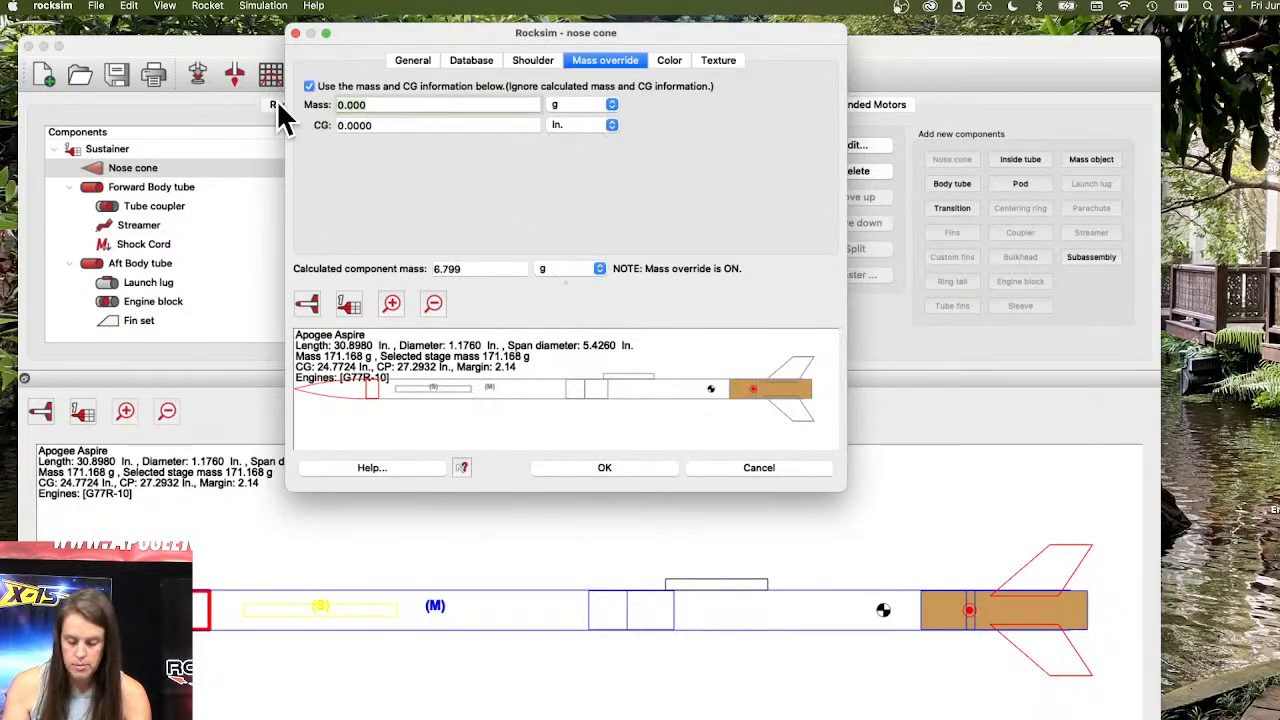
{"action": "type", "text": "2"}
{"action": "key", "text": "Tab"}
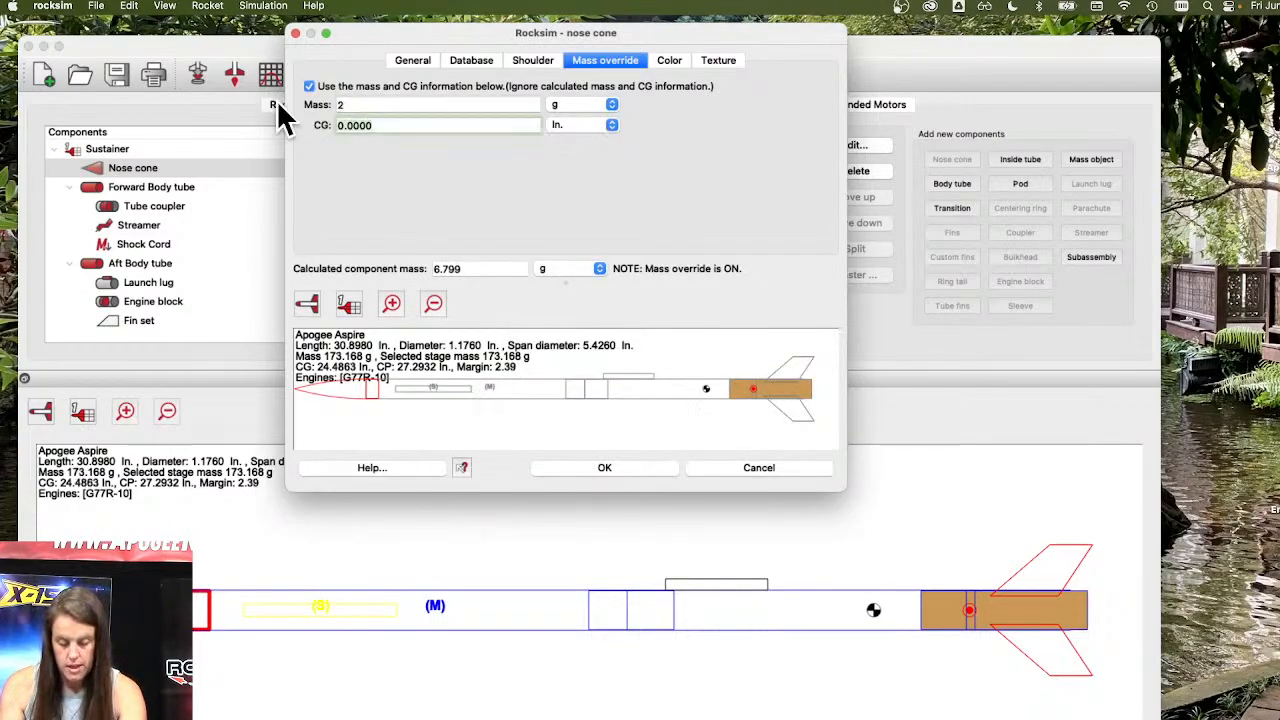
{"action": "type", "text": "1"}
{"action": "key", "text": "Tab"}
{"action": "left_click", "coordinate": [626, 467]}
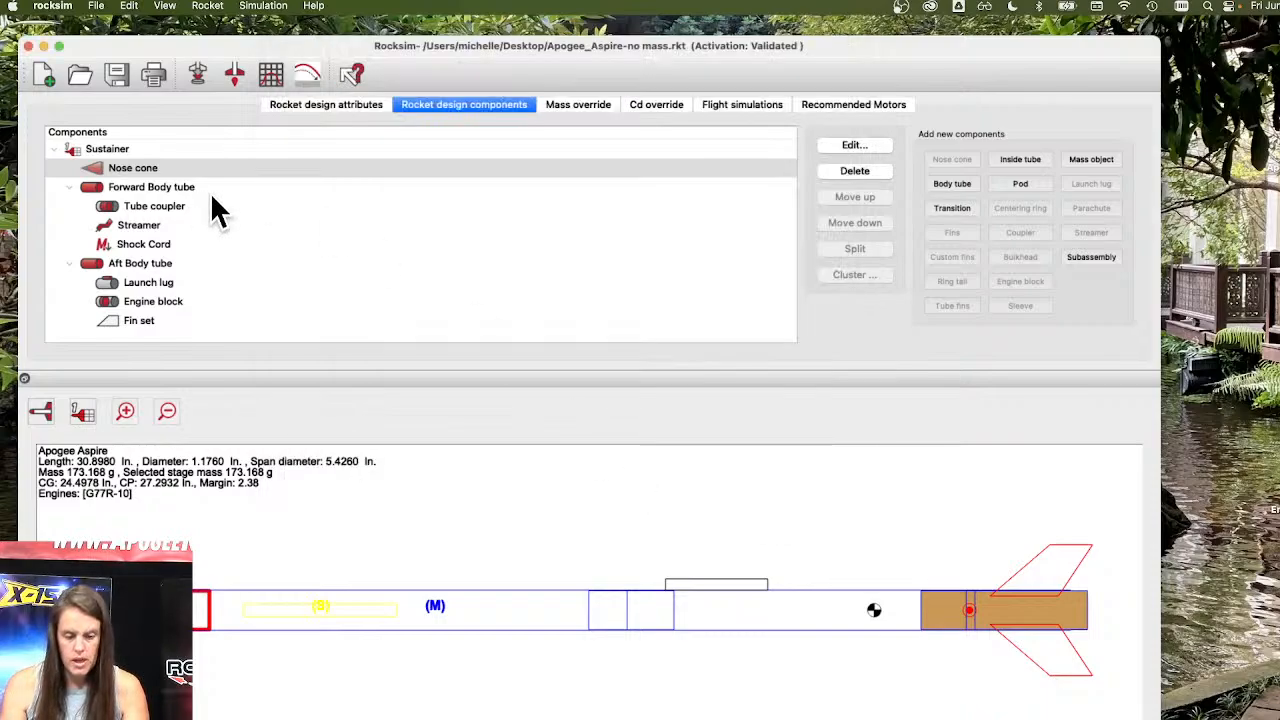
Reopen the nose cone's properties to check the override, then inspect the rocket drawing.
{"action": "double_click", "coordinate": [153, 169]}
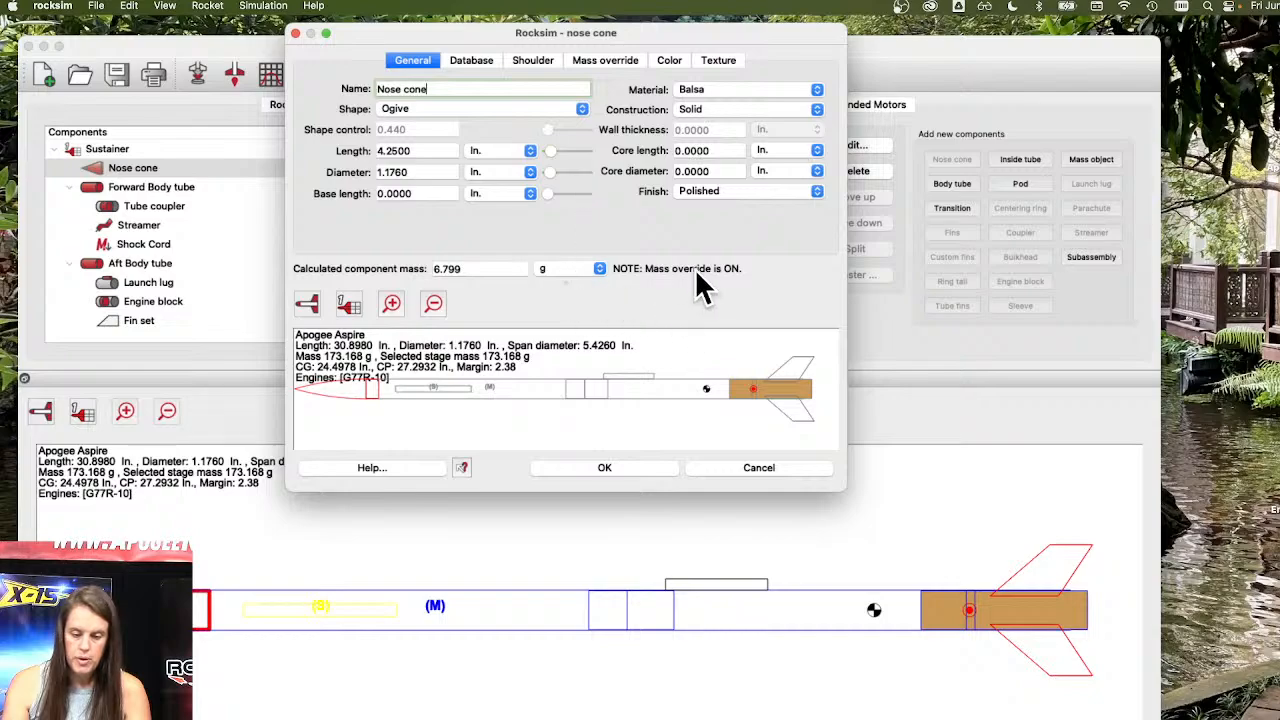
{"action": "left_click", "coordinate": [583, 468]}
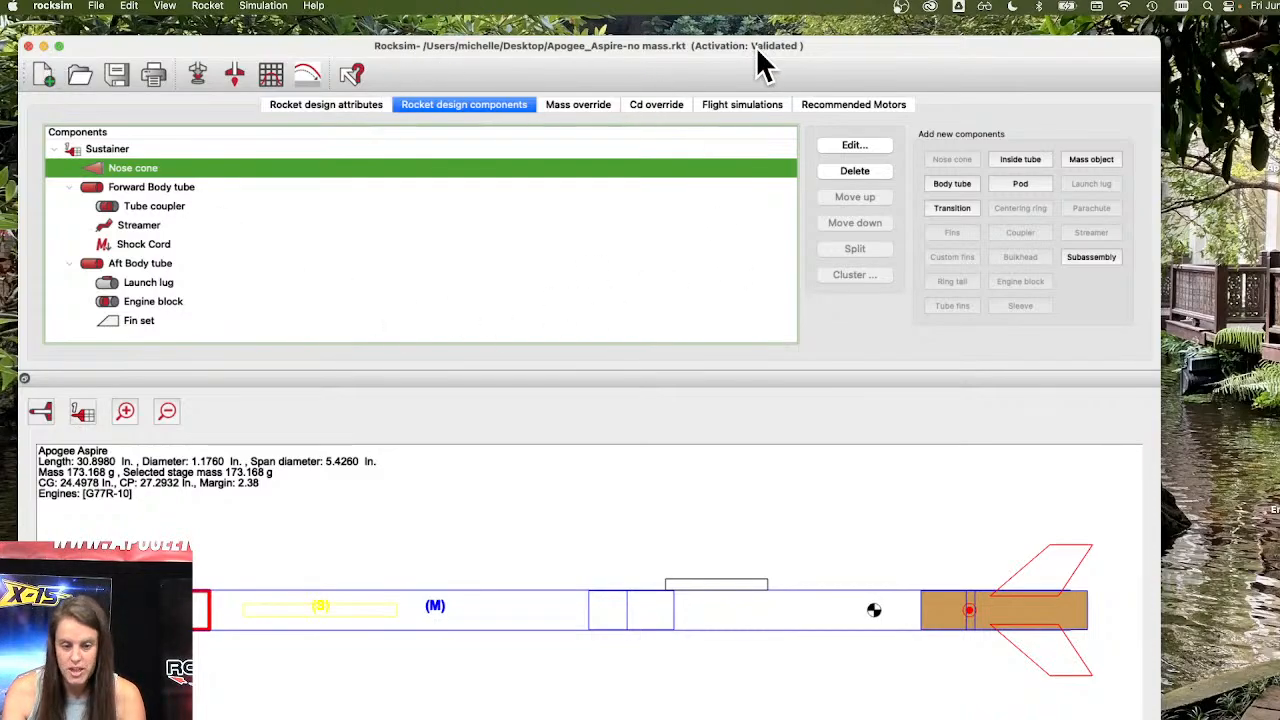
{"action": "left_click_drag", "start_coordinate": [855, 41], "coordinate": [863, 34]}
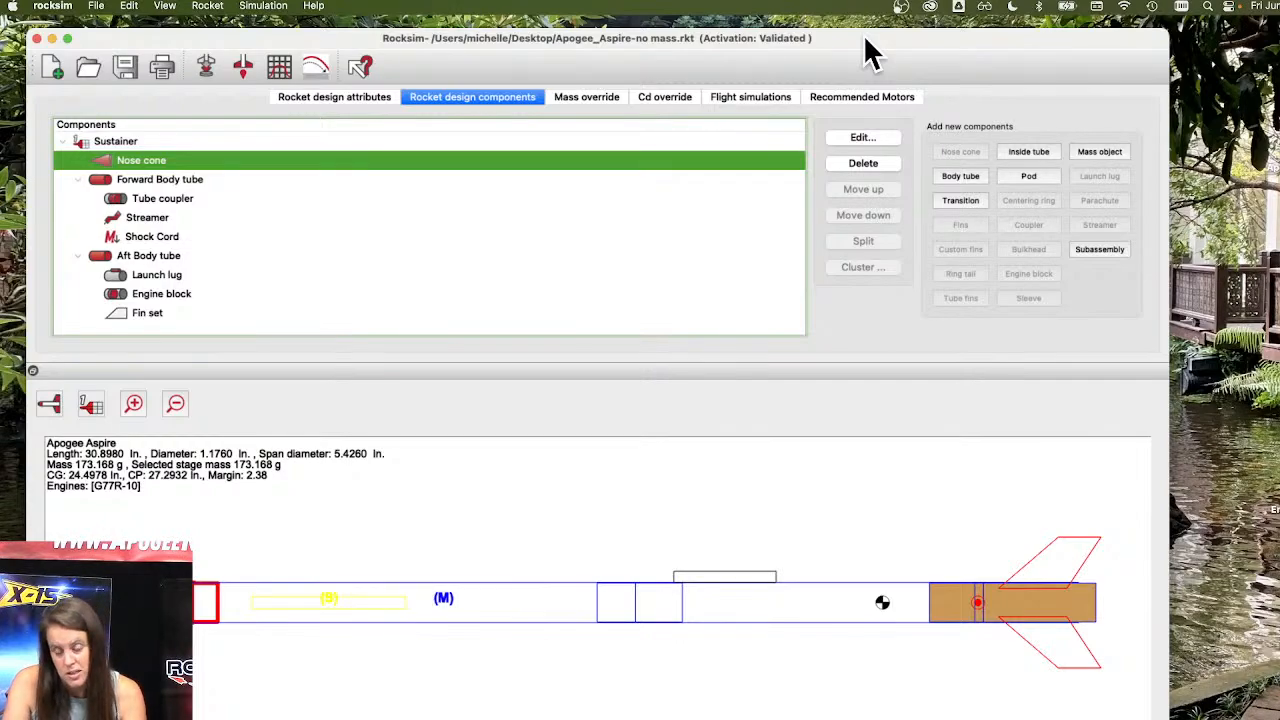
{"action": "scroll", "coordinate": [490, 579], "scroll_direction": "up", "scroll_amount": 5}
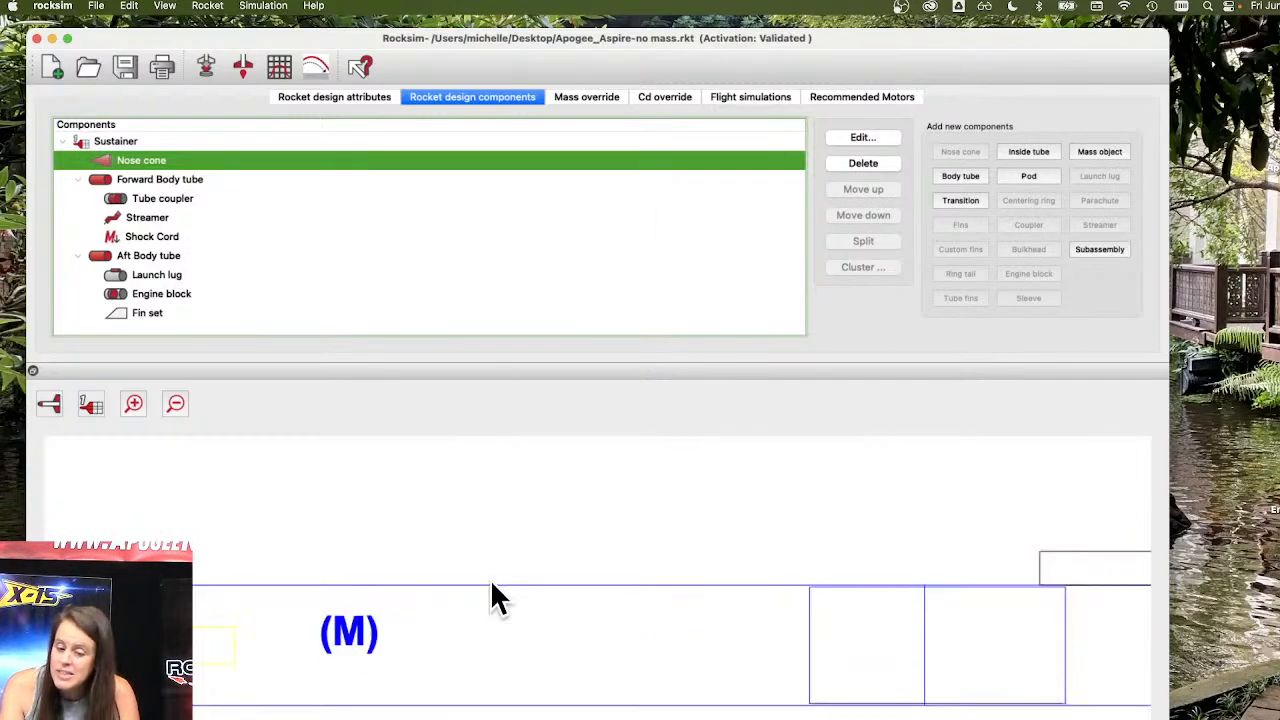
{"action": "scroll", "coordinate": [470, 512], "scroll_direction": "down", "scroll_amount": 5}
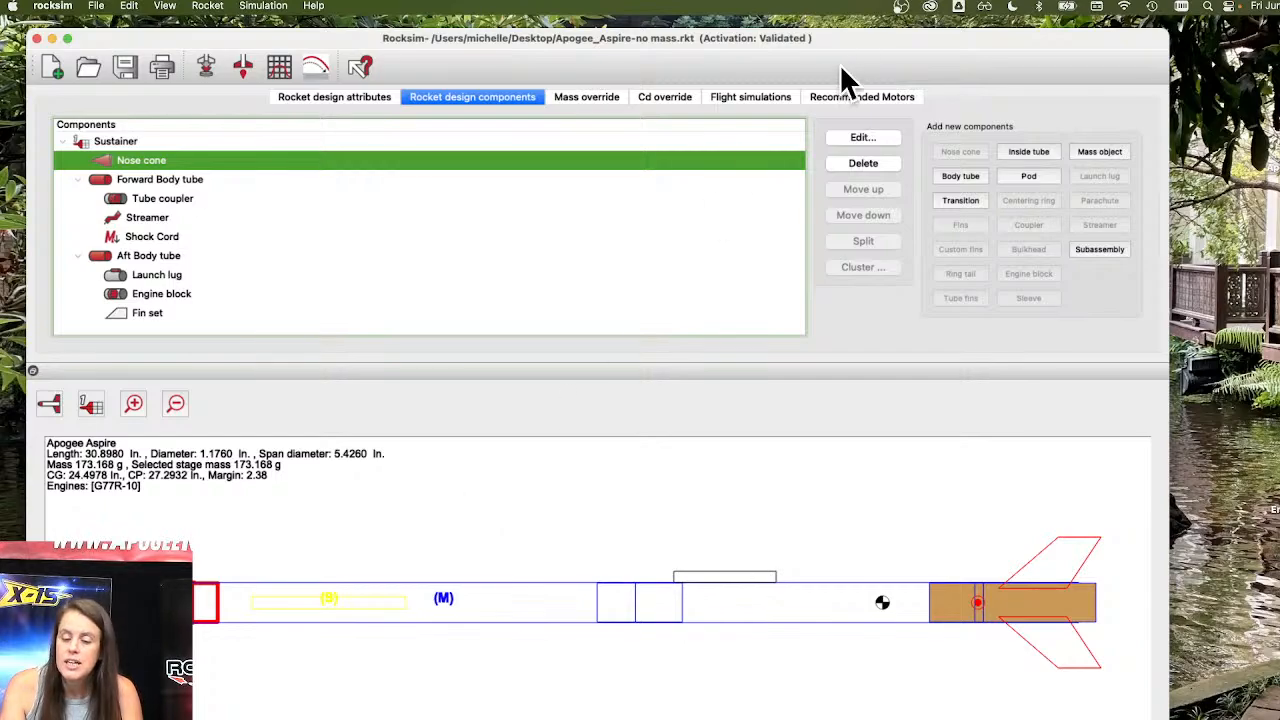
Play the 2D flight profile of simulation 3 and scrub through its flight data details.
{"action": "left_click", "coordinate": [776, 97]}
{"action": "left_click", "coordinate": [316, 66]}
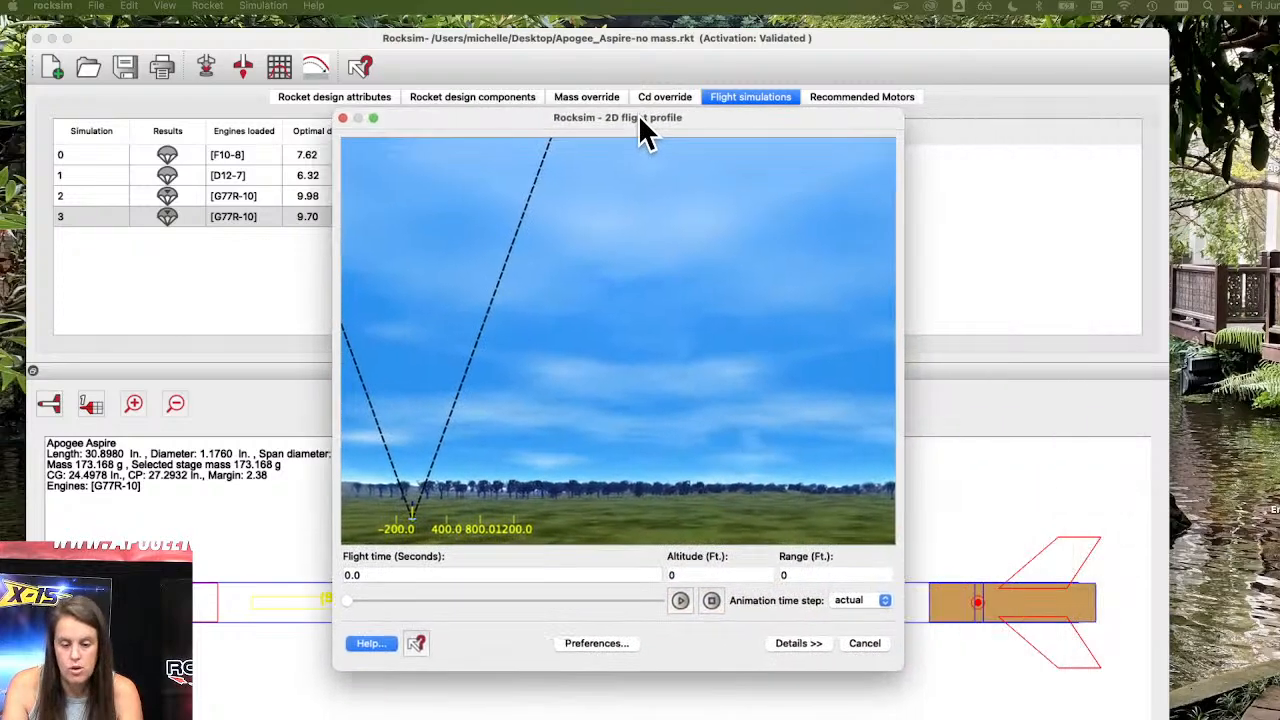
{"action": "left_click_drag", "start_coordinate": [638, 115], "coordinate": [523, 75]}
{"action": "left_click", "coordinate": [556, 561]}
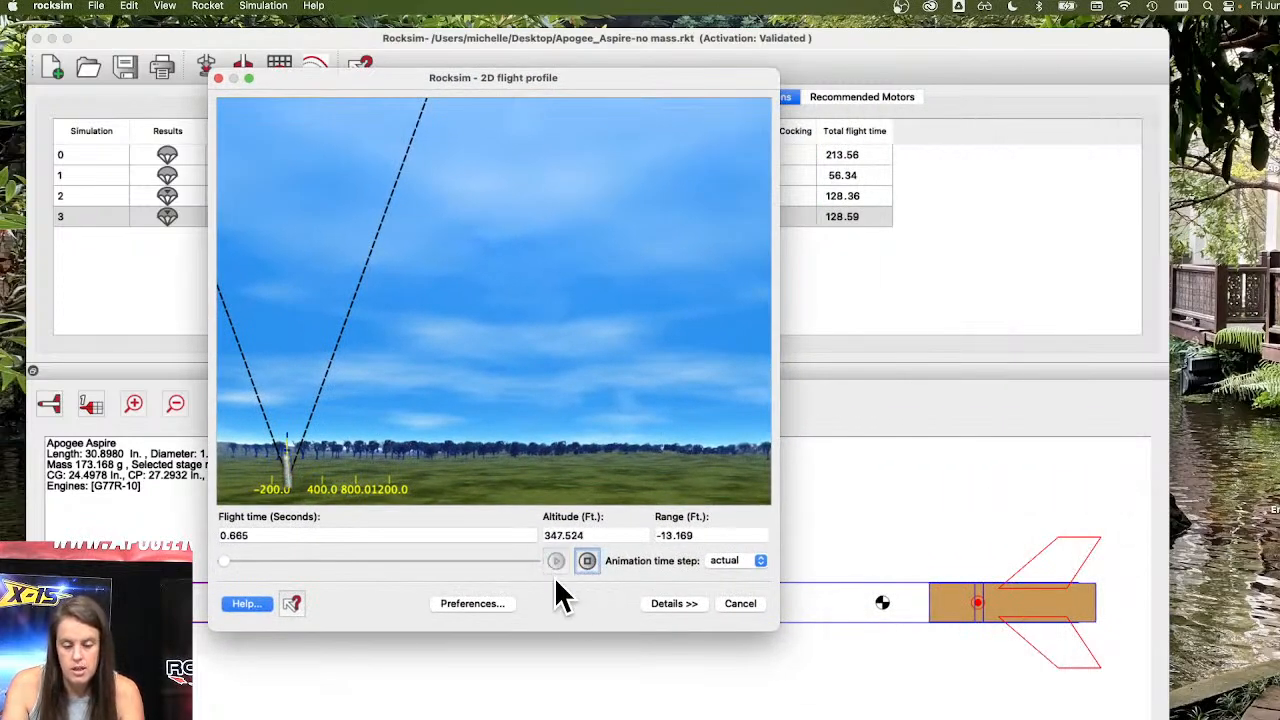
{"action": "left_click", "coordinate": [676, 604]}
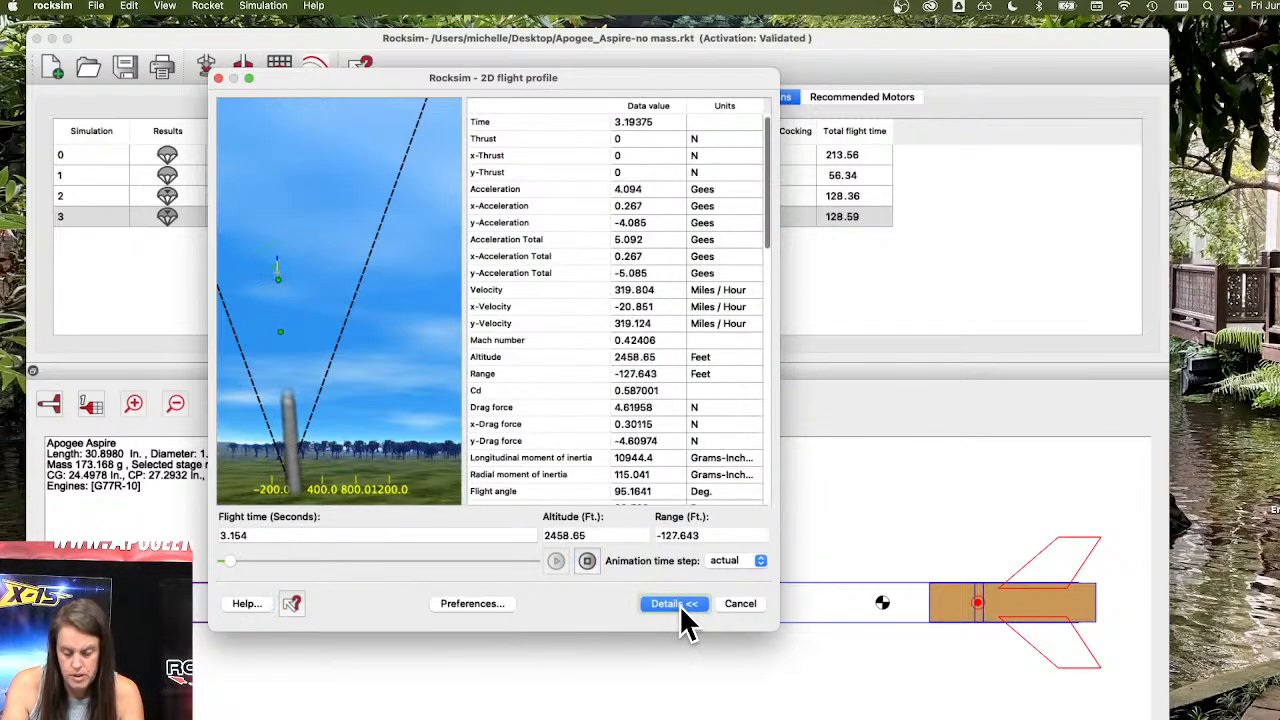
{"action": "left_click", "coordinate": [222, 561]}
{"action": "left_click_drag", "start_coordinate": [219, 560], "coordinate": [245, 558]}
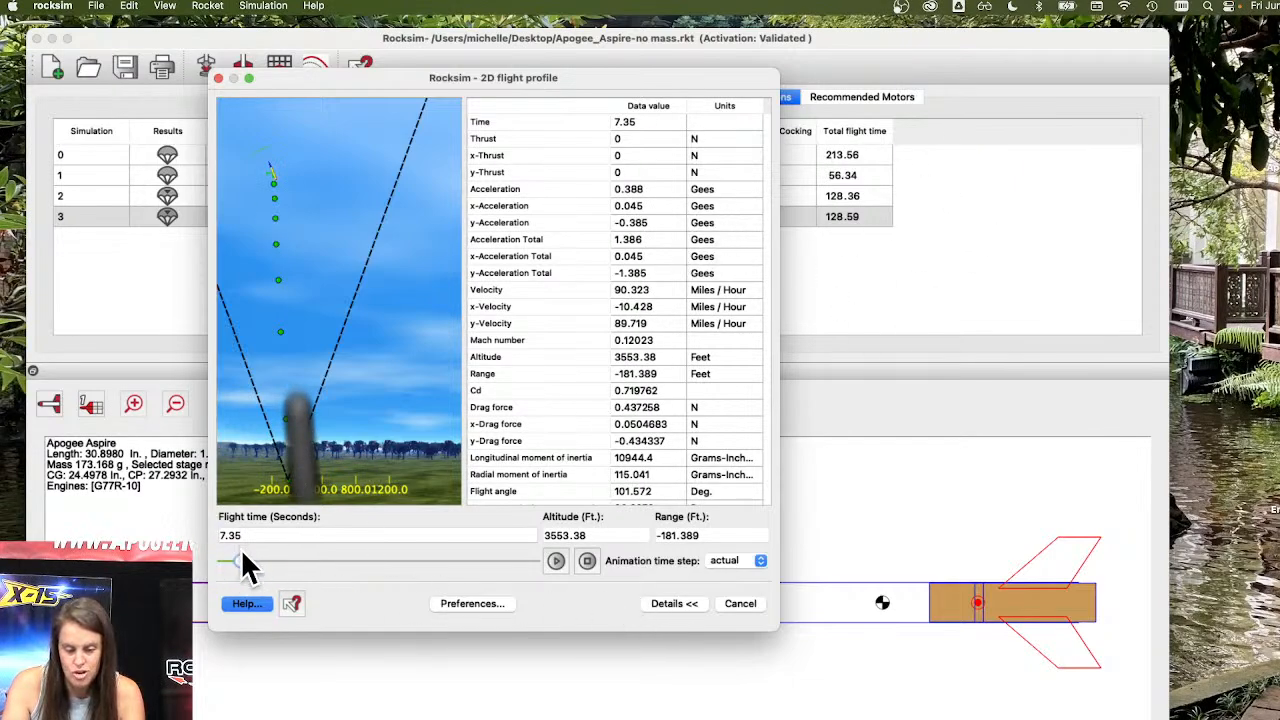
{"action": "left_click_drag", "start_coordinate": [240, 560], "coordinate": [196, 564]}
{"action": "left_click", "coordinate": [556, 560]}
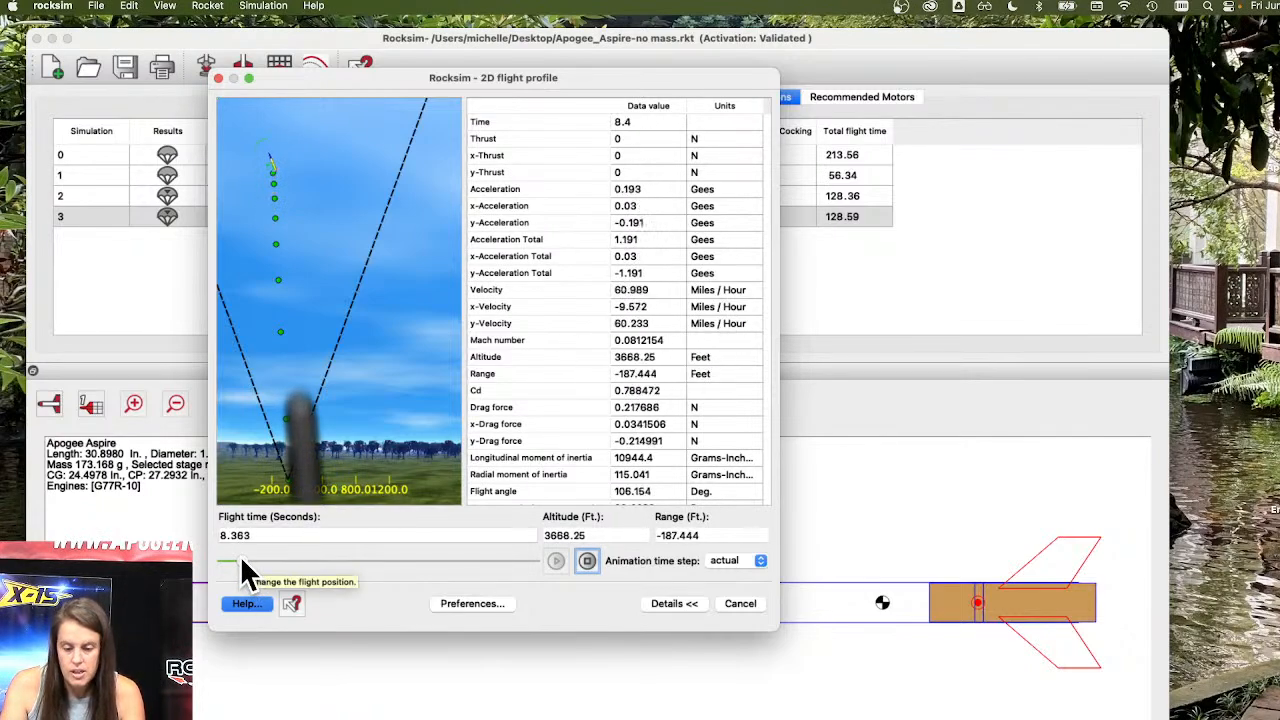
{"action": "left_click_drag", "start_coordinate": [241, 560], "coordinate": [206, 560]}
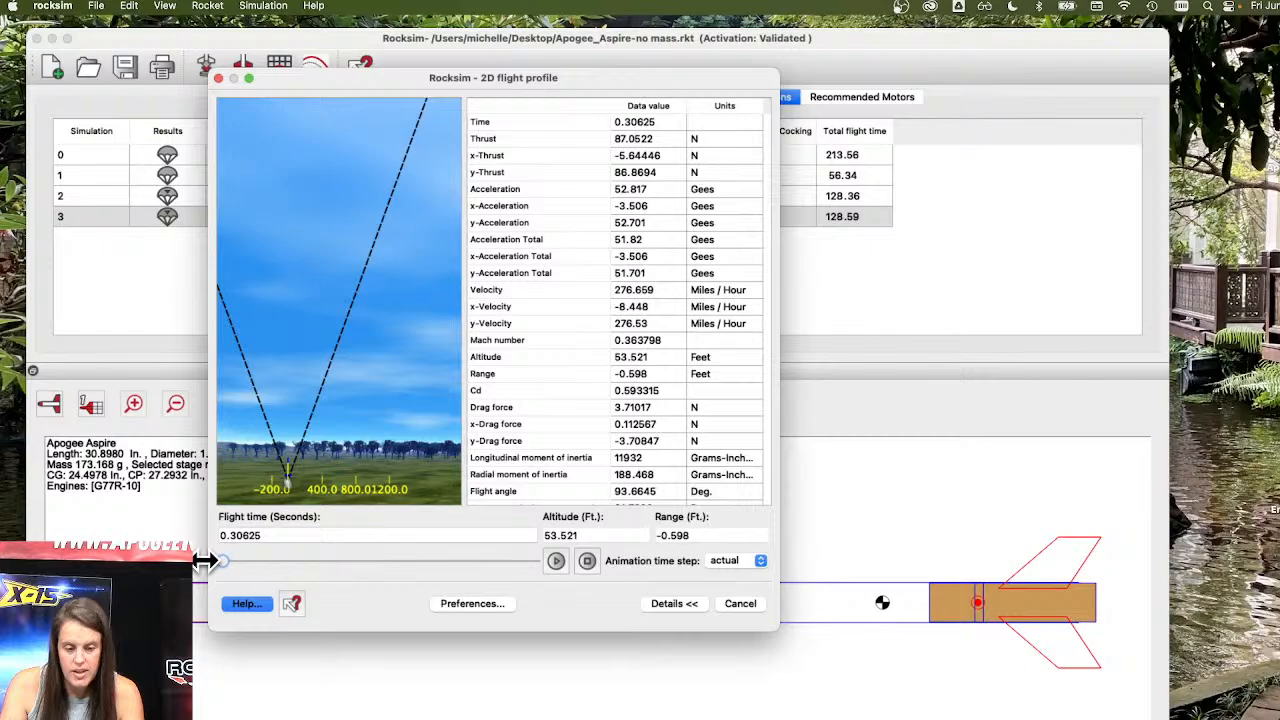
{"action": "left_click", "coordinate": [738, 604]}
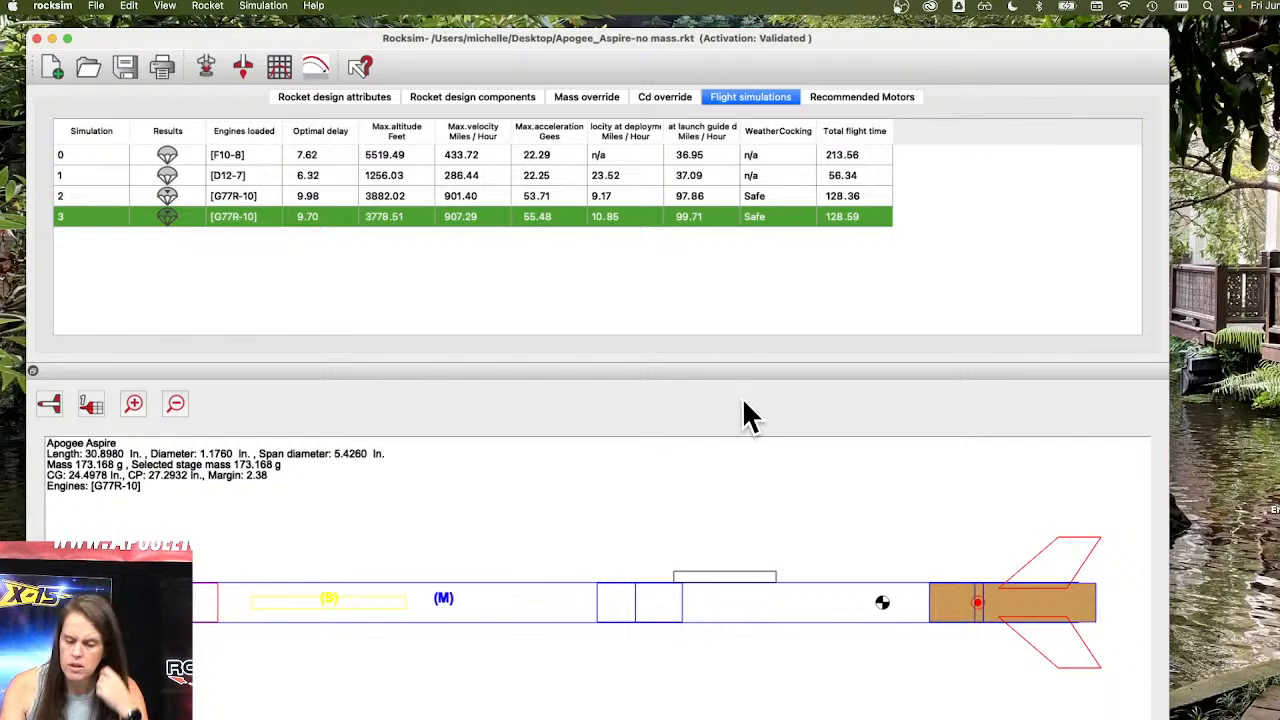
Open the original Apogee_Aspire design without saving changes to the current file.
{"action": "left_click", "coordinate": [52, 38]}
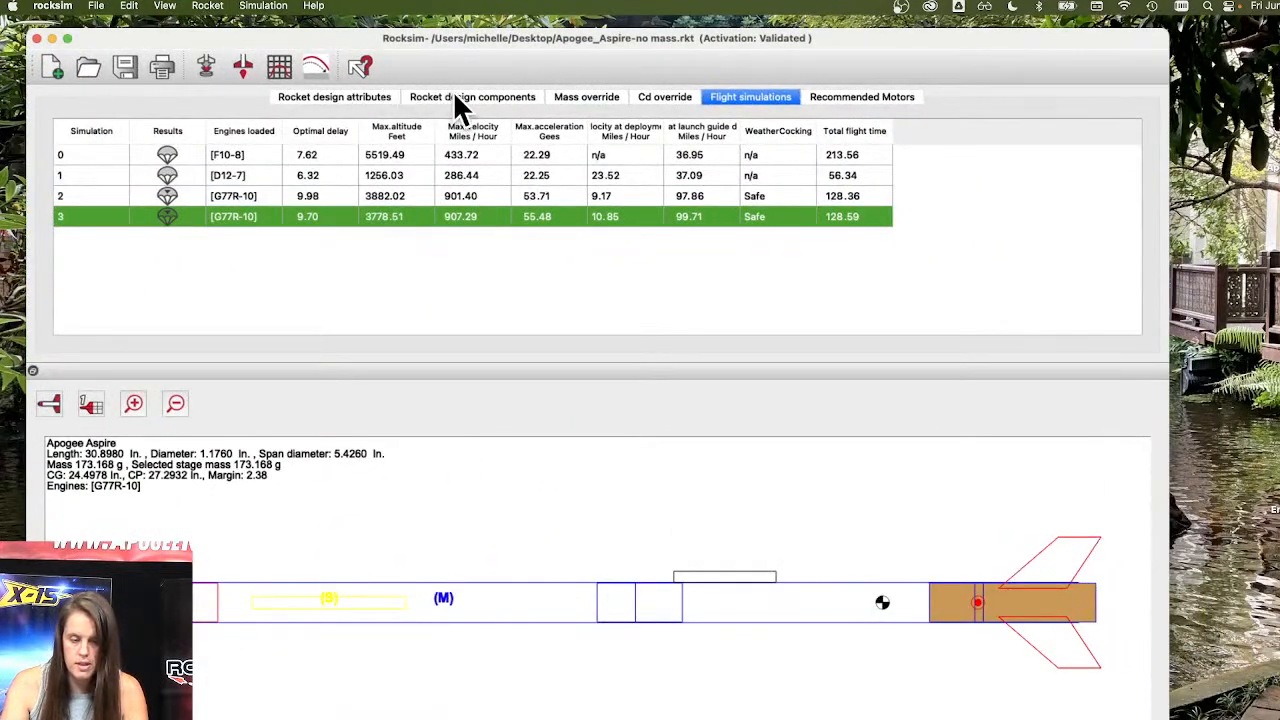
{"action": "left_click", "coordinate": [457, 98]}
{"action": "left_click", "coordinate": [98, 6]}
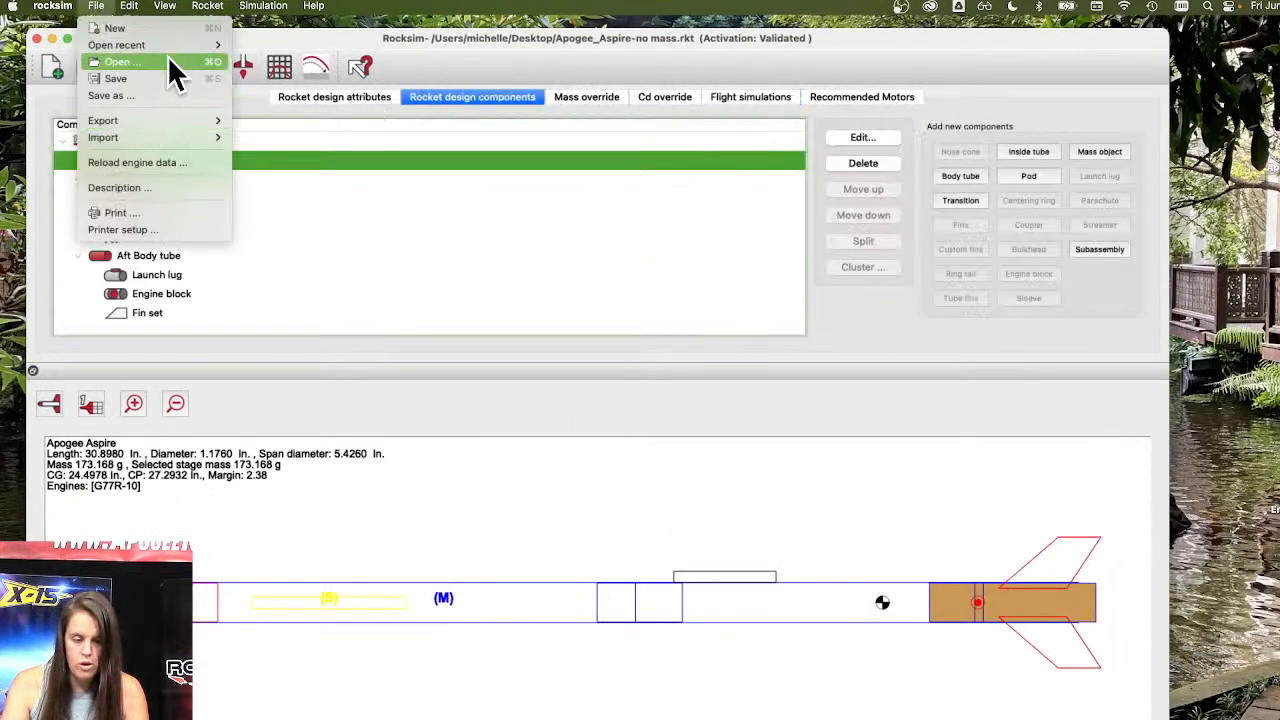
{"action": "mouse_move", "coordinate": [169, 48]}
{"action": "left_click", "coordinate": [366, 46]}
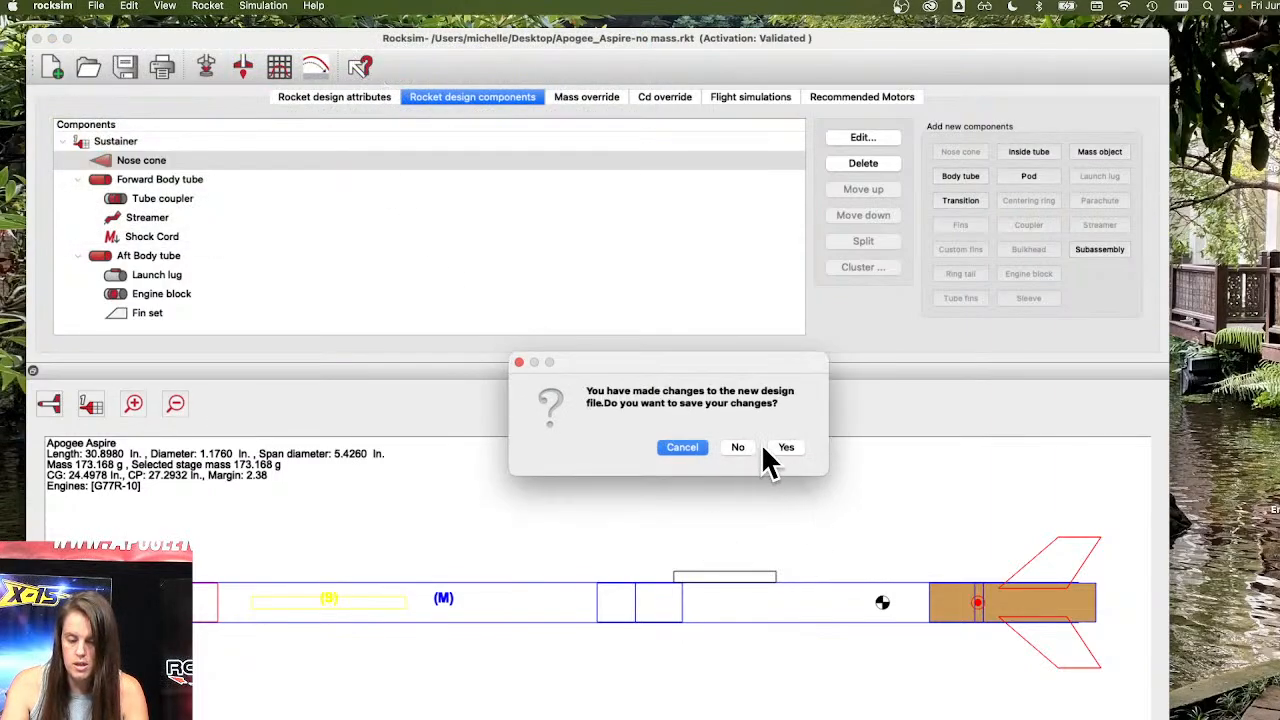
{"action": "left_click", "coordinate": [737, 448]}
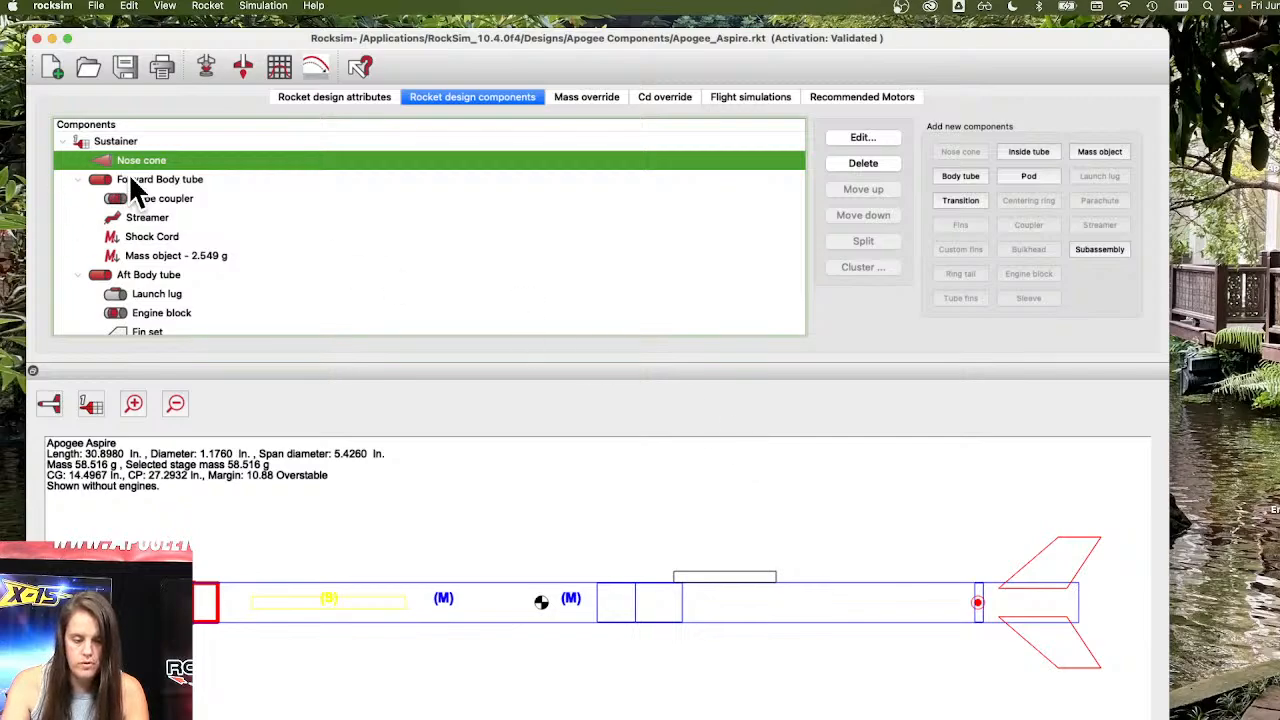
Hide the mass object in the forward body tube of the original design.
{"action": "left_click", "coordinate": [155, 255]}
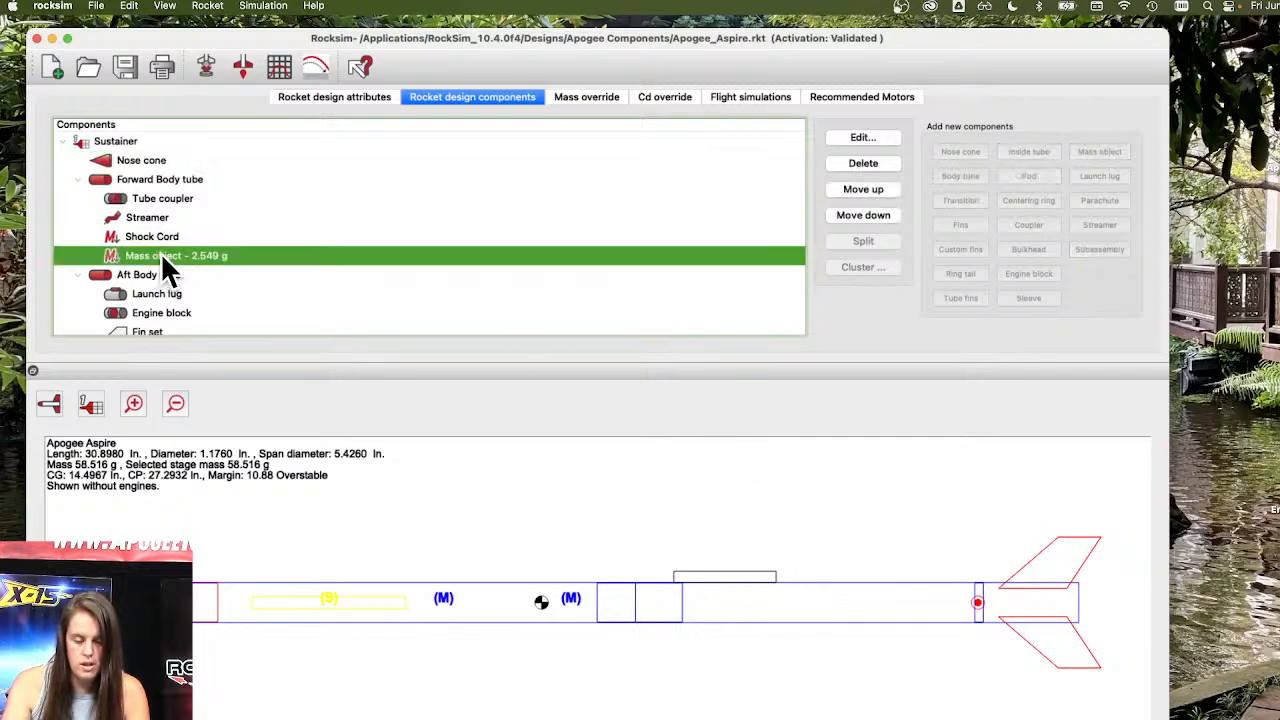
{"action": "right_click", "coordinate": [161, 256]}
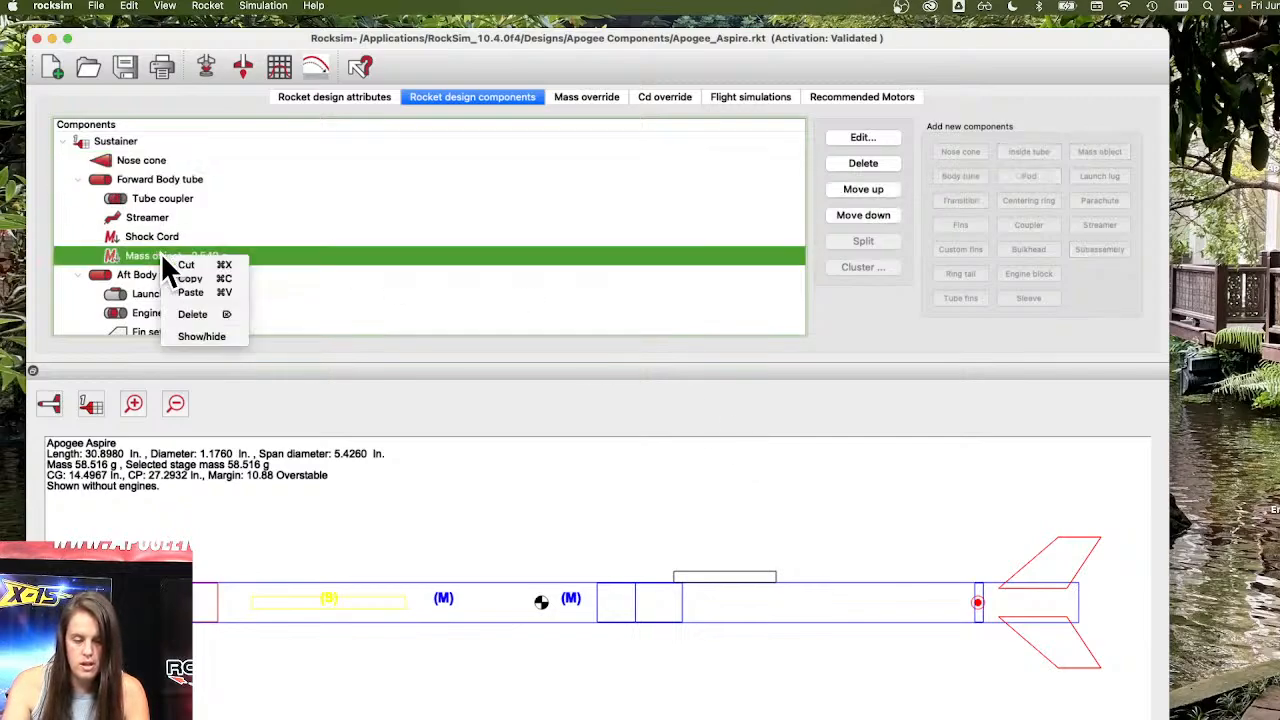
{"action": "left_click", "coordinate": [230, 338]}
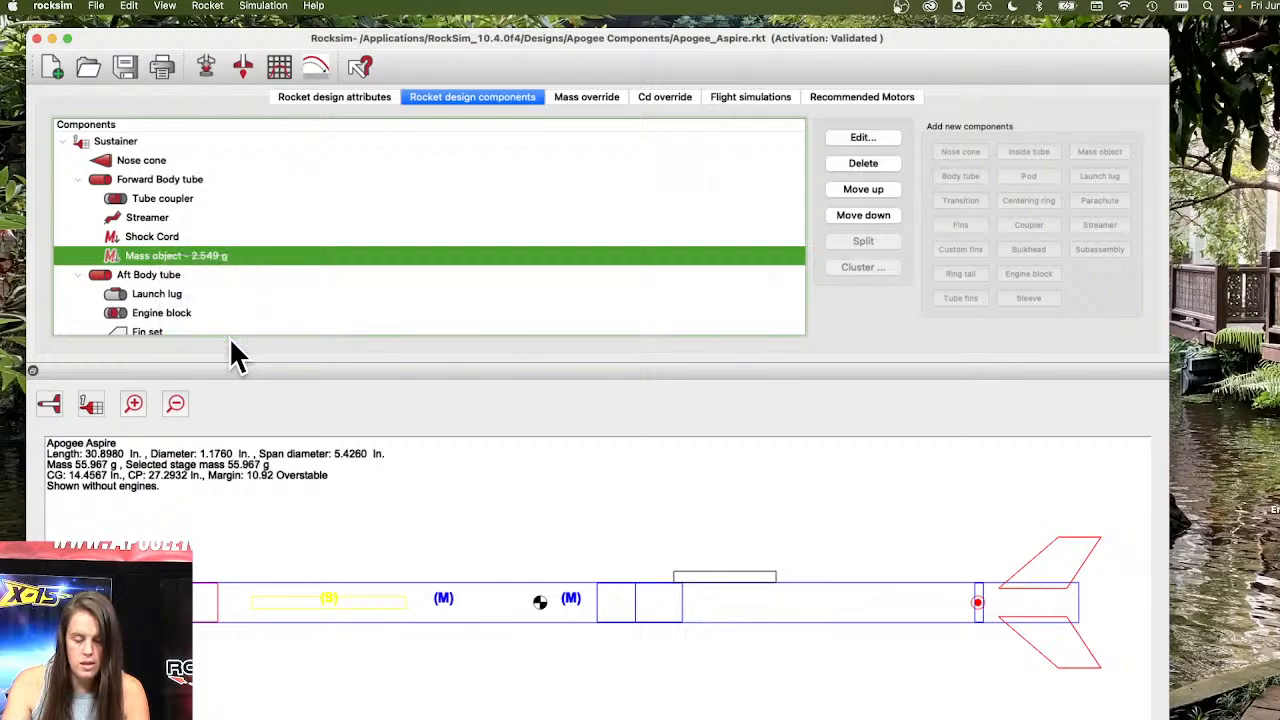
{"action": "right_click", "coordinate": [257, 258]}
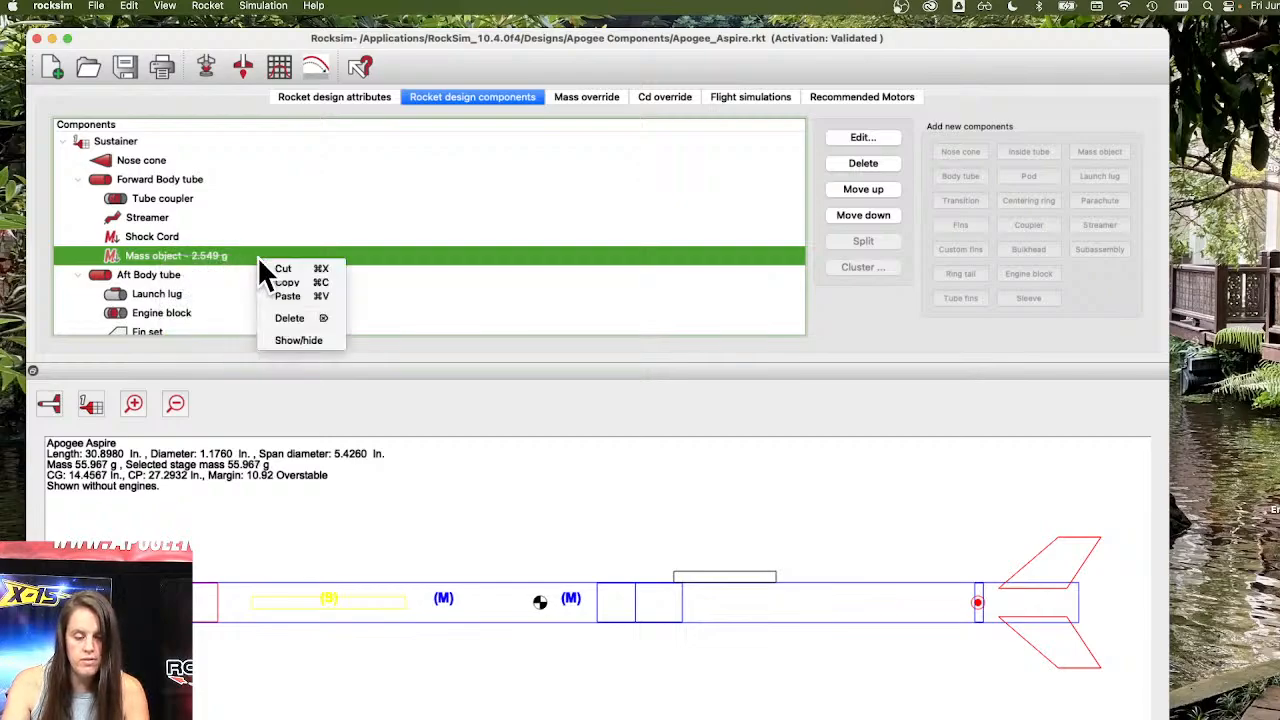
Toggle the forward mass object's visibility back on and then hide it again.
{"action": "left_click", "coordinate": [288, 340]}
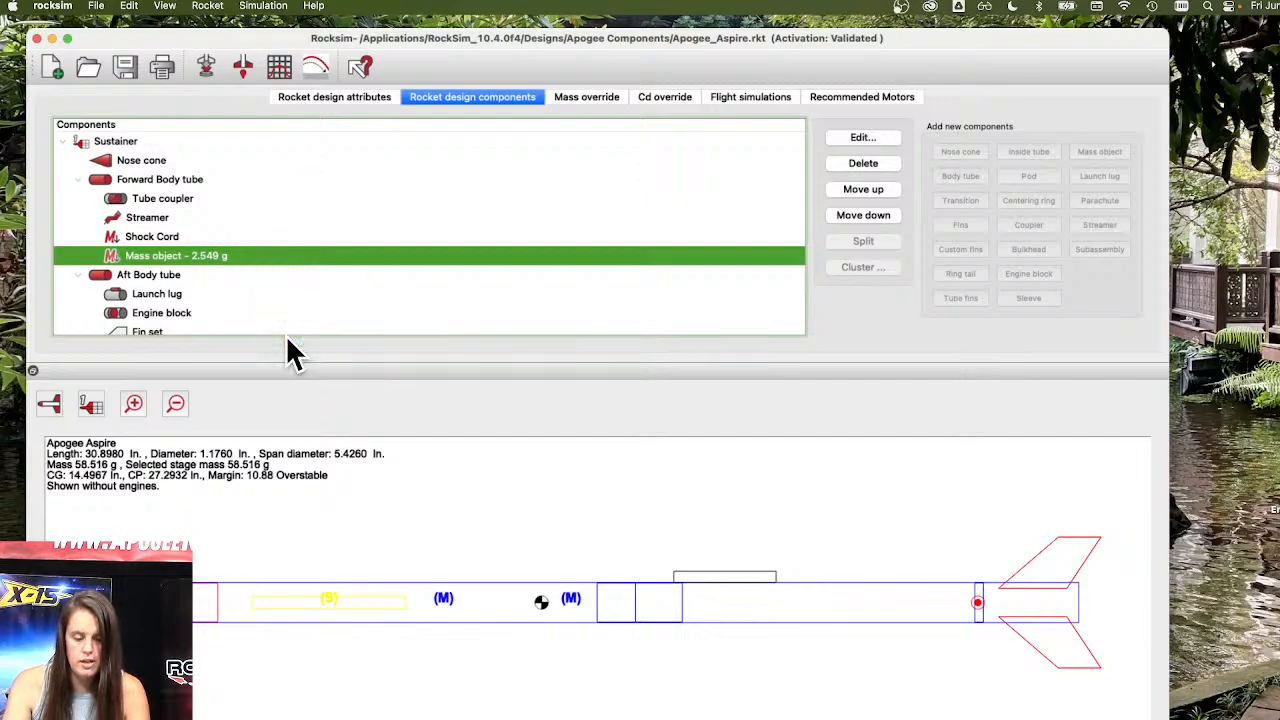
{"action": "right_click", "coordinate": [239, 251]}
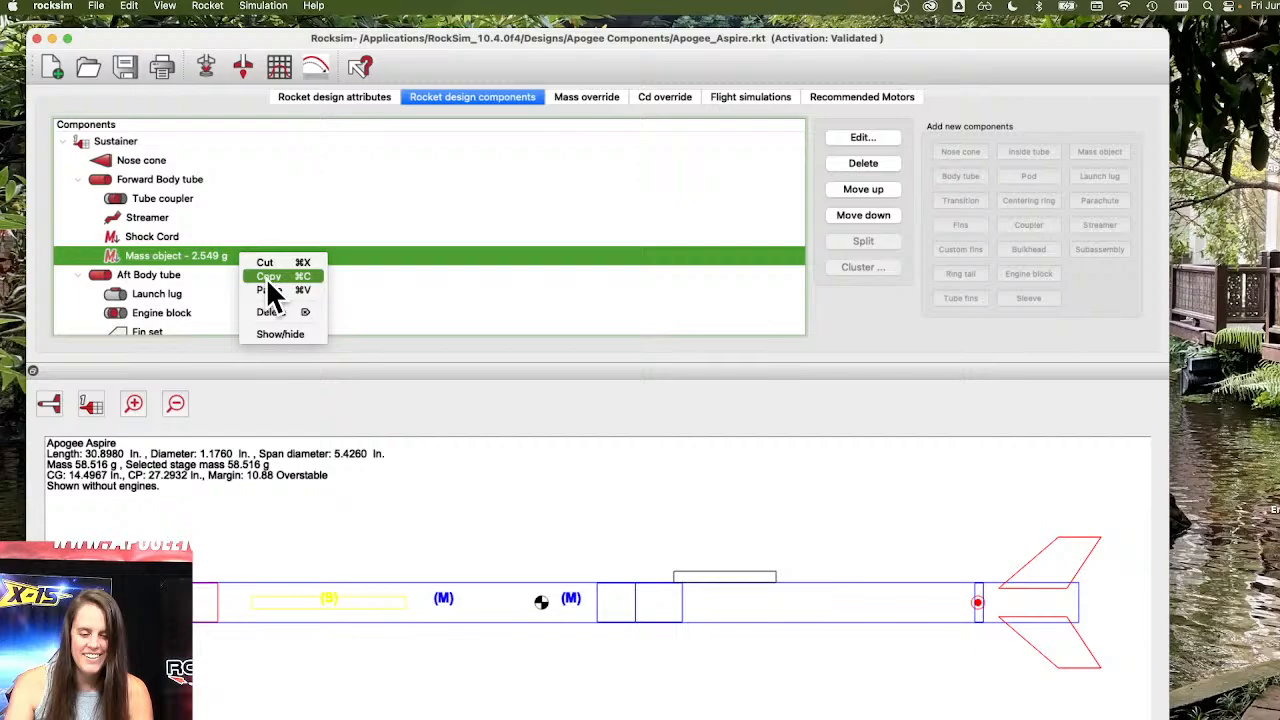
{"action": "left_click", "coordinate": [290, 334]}
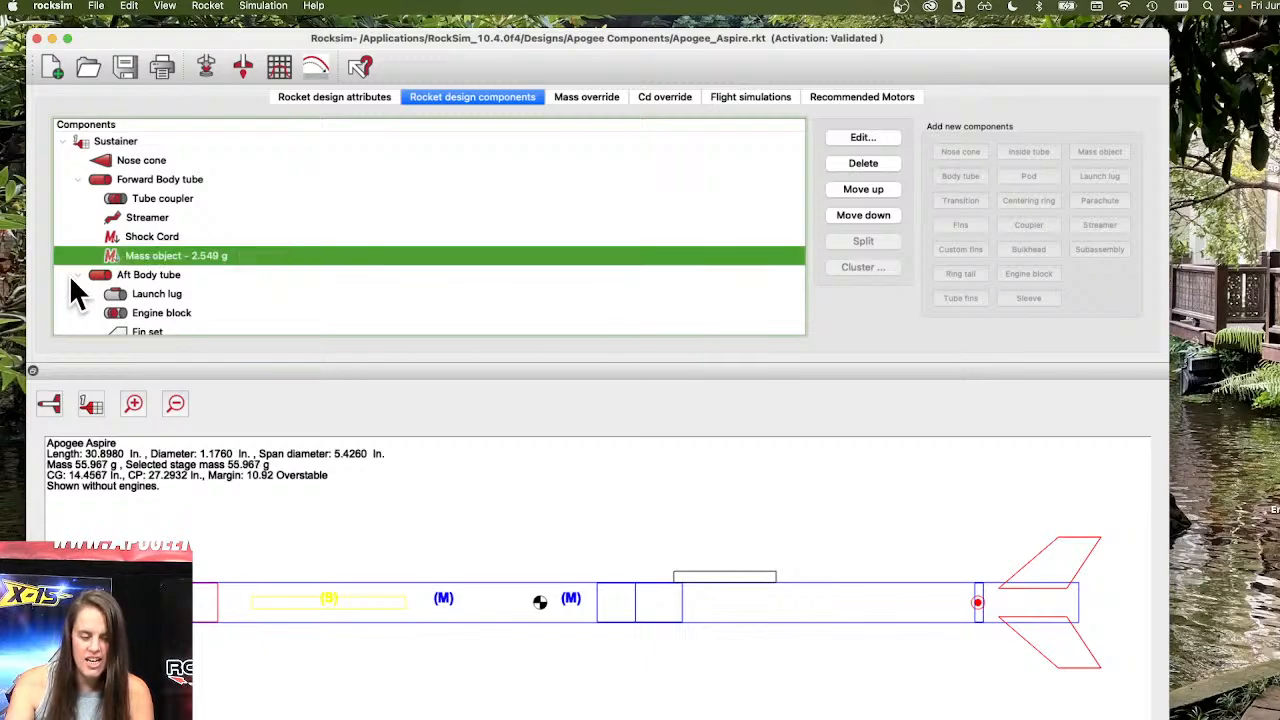
Examine the context options for the aft body tube, streamer, shock cord, tube coupler and mass object.
{"action": "left_click", "coordinate": [150, 274]}
{"action": "right_click", "coordinate": [172, 276]}
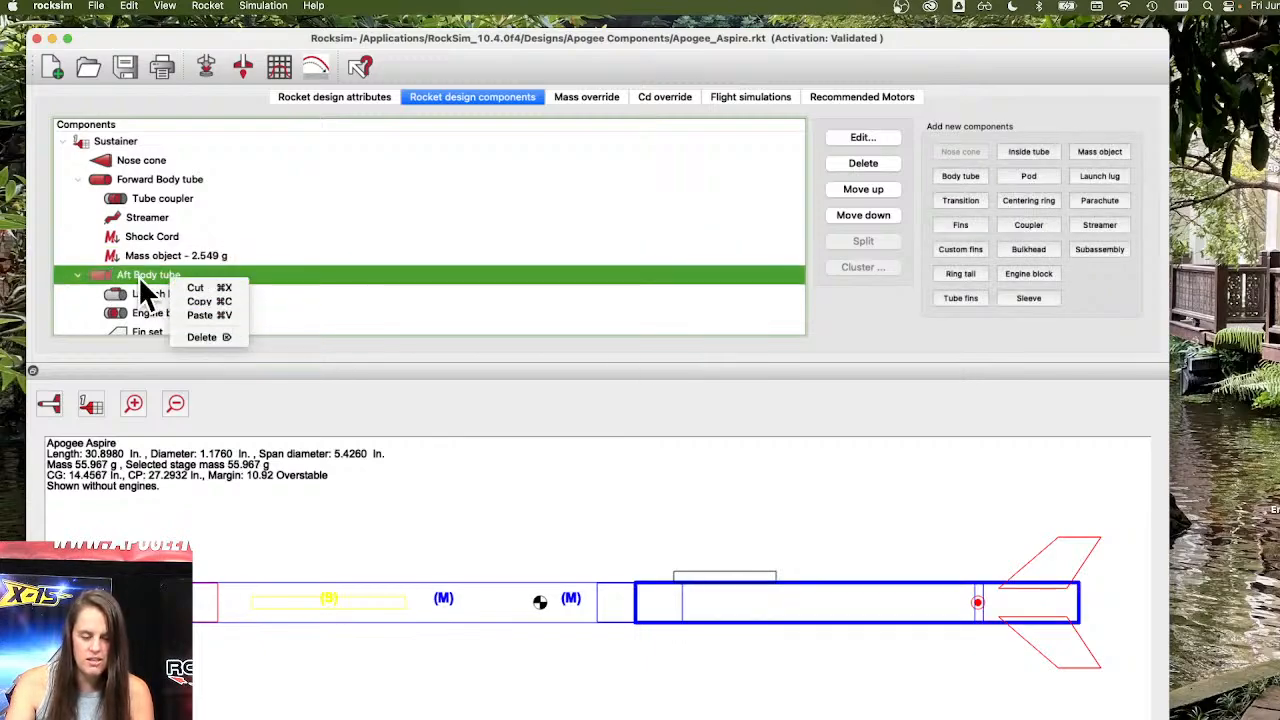
{"action": "left_click", "coordinate": [138, 272]}
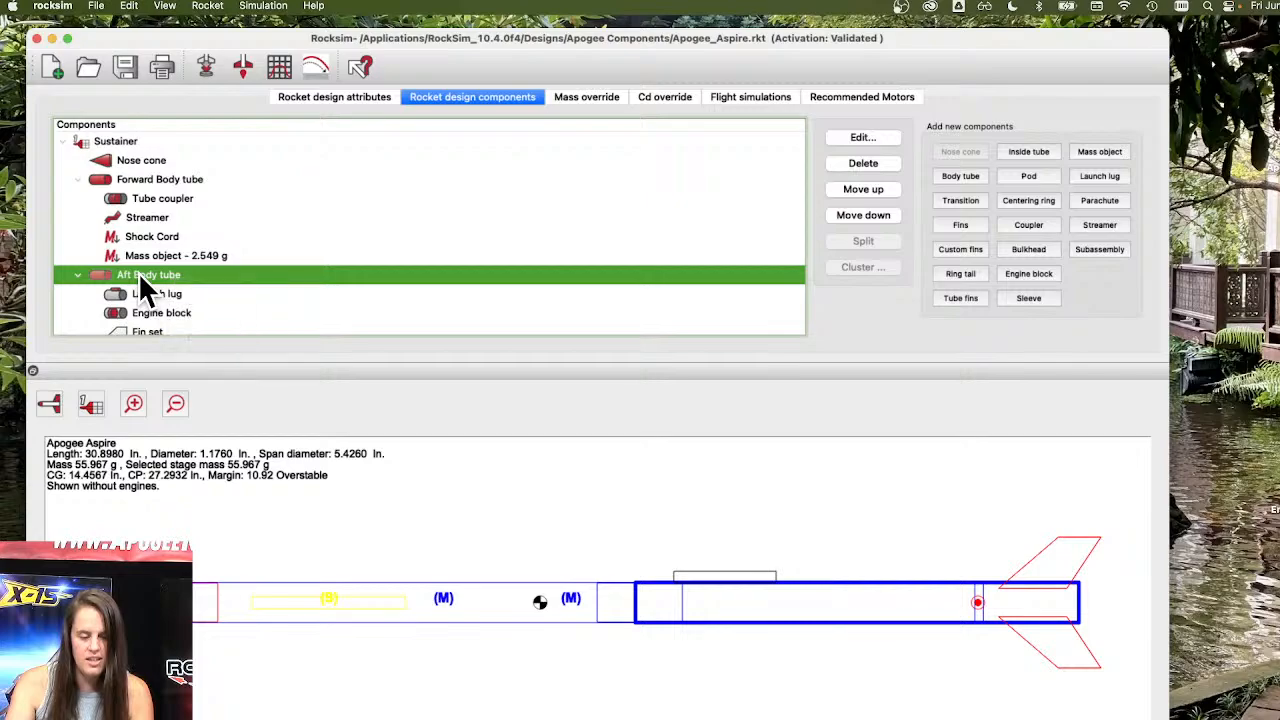
{"action": "left_click", "coordinate": [155, 215]}
{"action": "right_click", "coordinate": [155, 214]}
{"action": "left_click", "coordinate": [141, 229]}
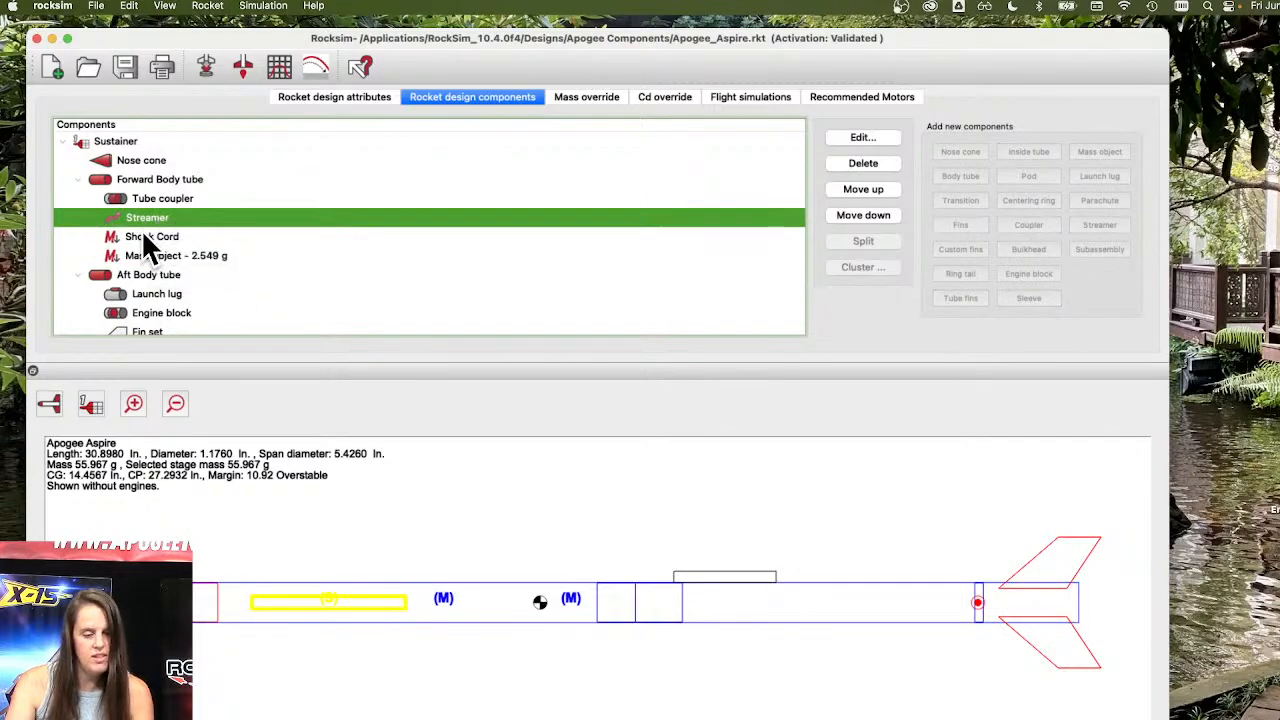
{"action": "left_click", "coordinate": [137, 232]}
{"action": "right_click", "coordinate": [137, 232]}
{"action": "left_click", "coordinate": [128, 236]}
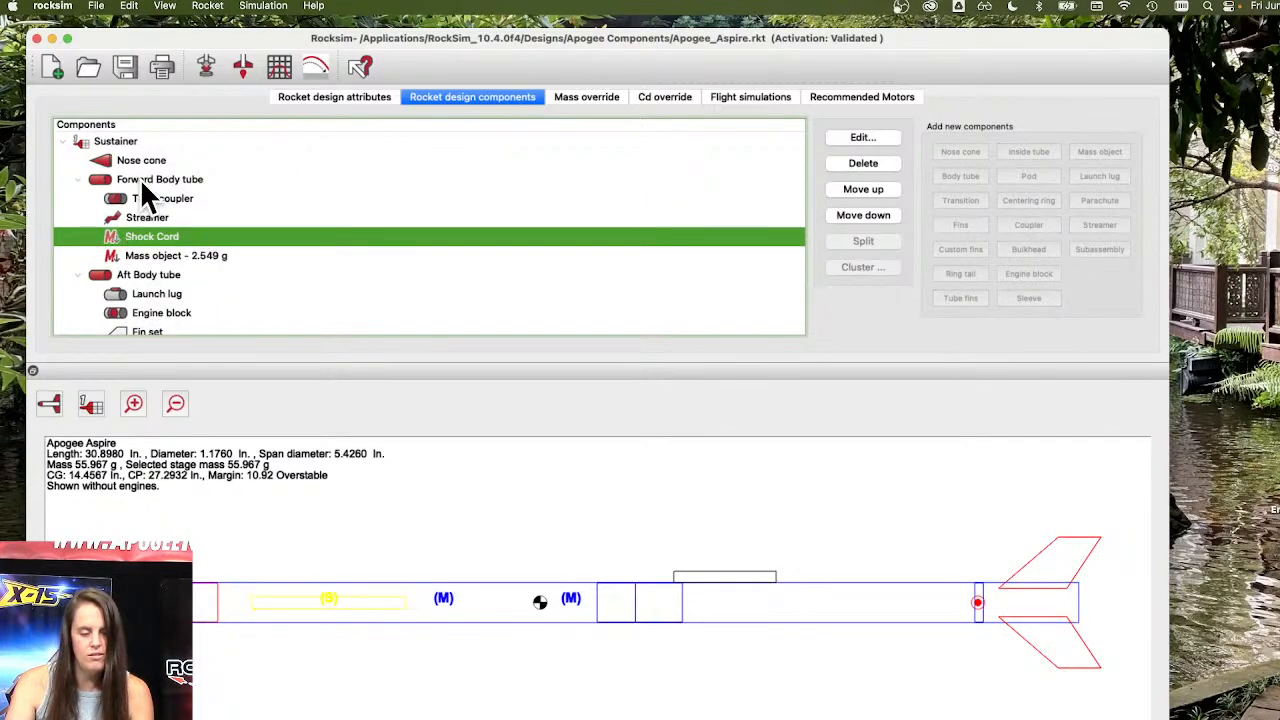
{"action": "left_click", "coordinate": [140, 178]}
{"action": "right_click", "coordinate": [140, 178]}
{"action": "left_click", "coordinate": [145, 213]}
{"action": "left_click", "coordinate": [137, 202]}
{"action": "right_click", "coordinate": [137, 202]}
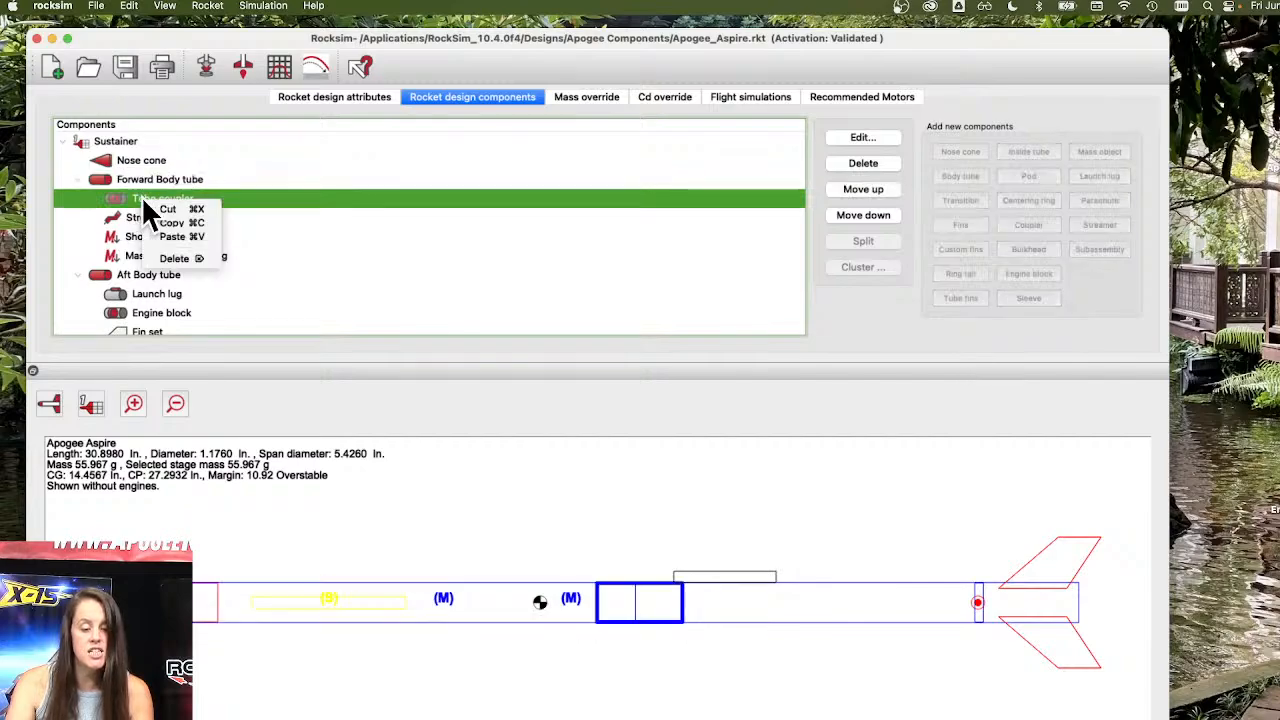
{"action": "left_click", "coordinate": [131, 198]}
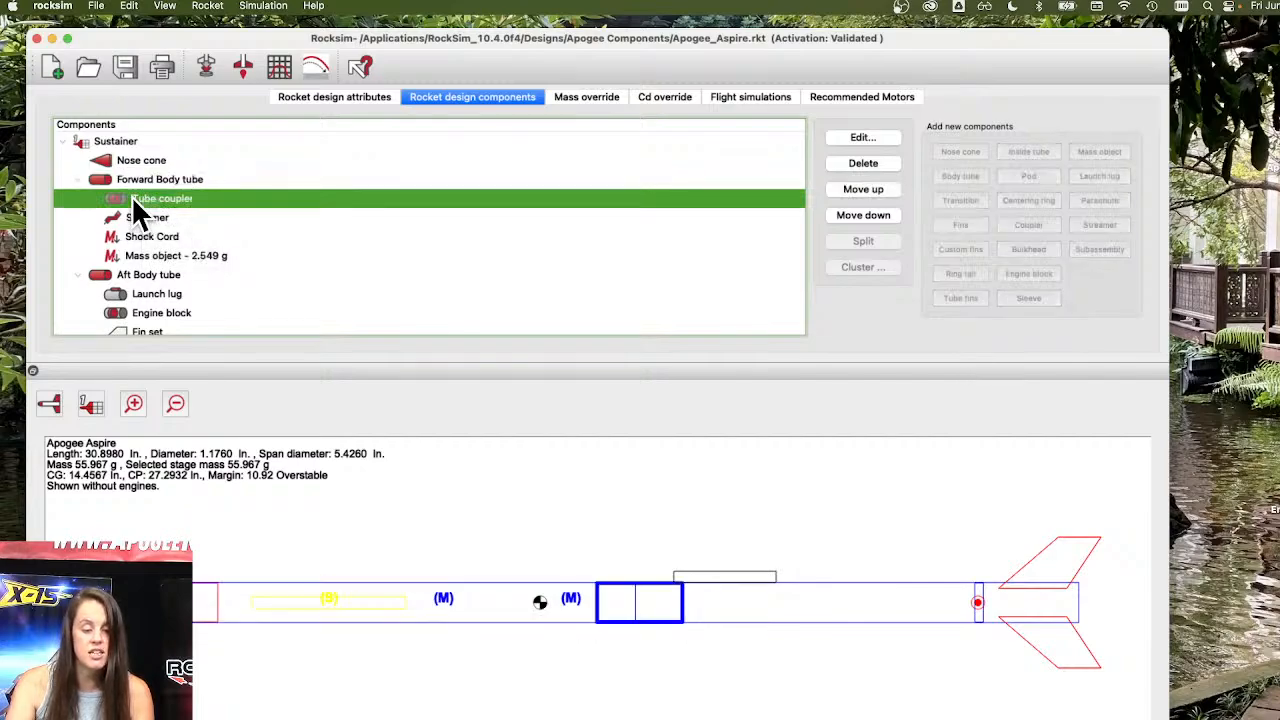
{"action": "right_click", "coordinate": [170, 254]}
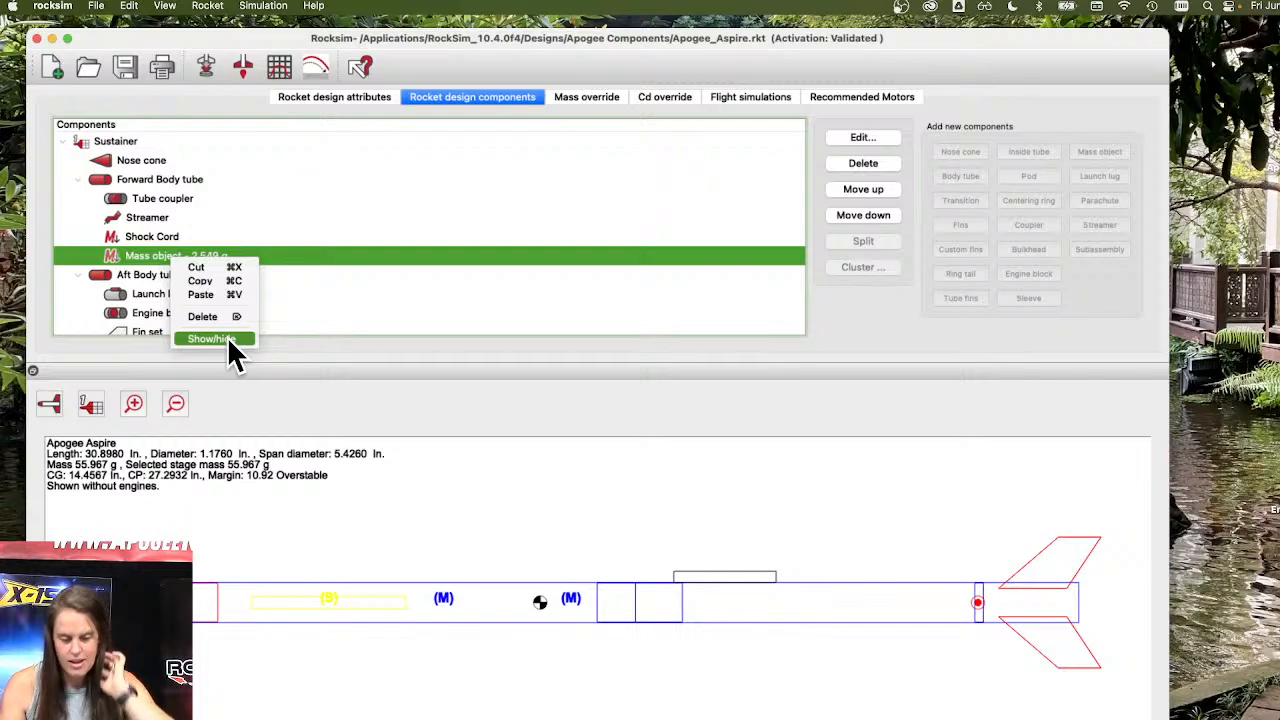
{"action": "left_click", "coordinate": [306, 246]}
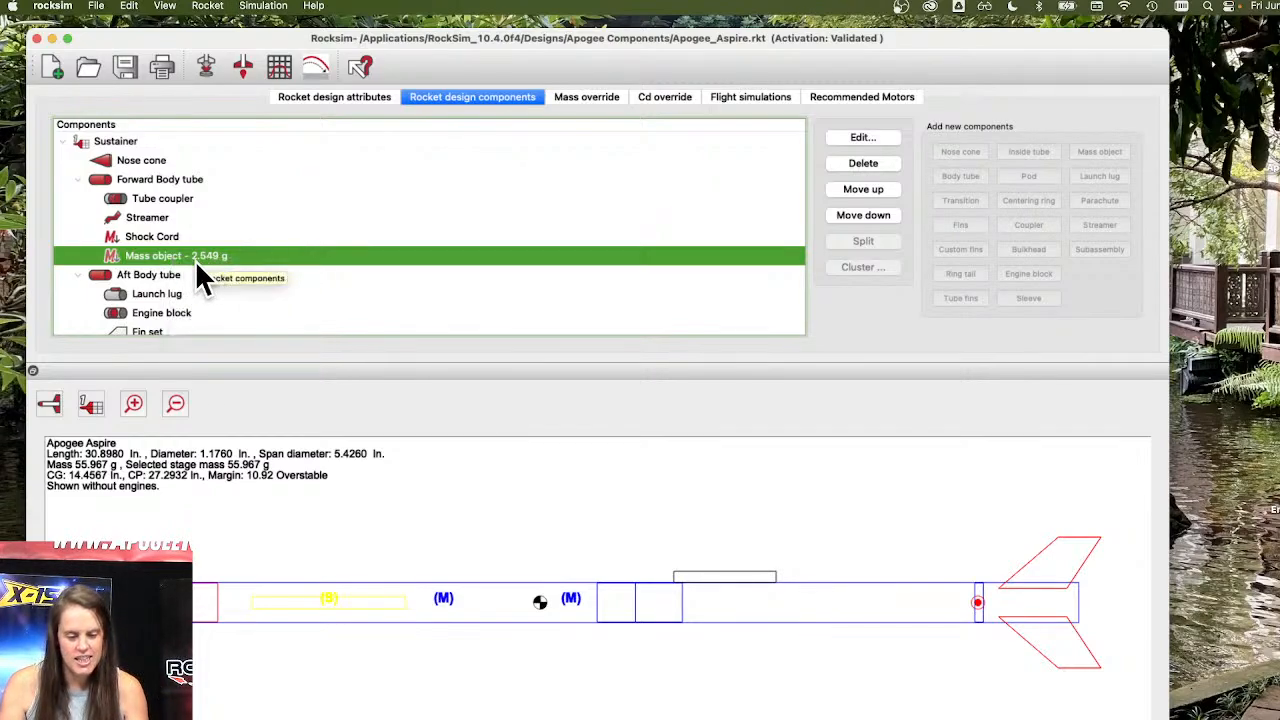
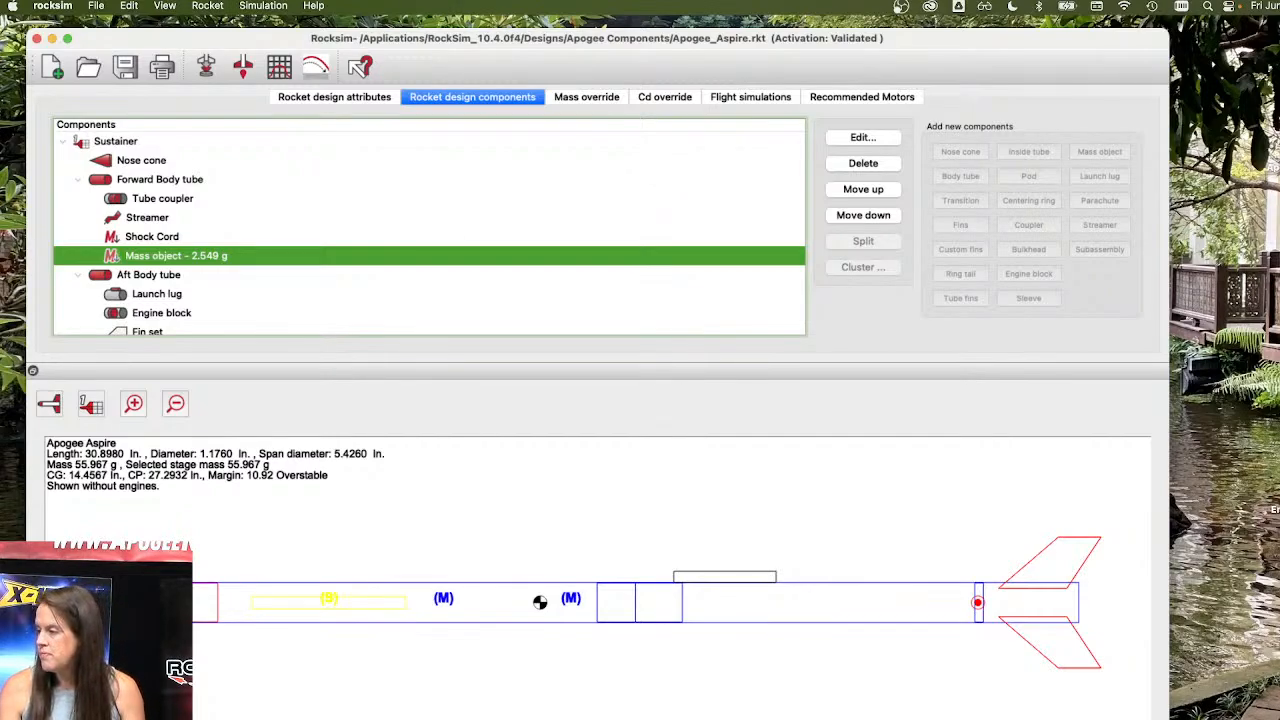
Review the general and database properties of the mass object in the forward body tube and close them.
{"action": "double_click", "coordinate": [229, 255]}
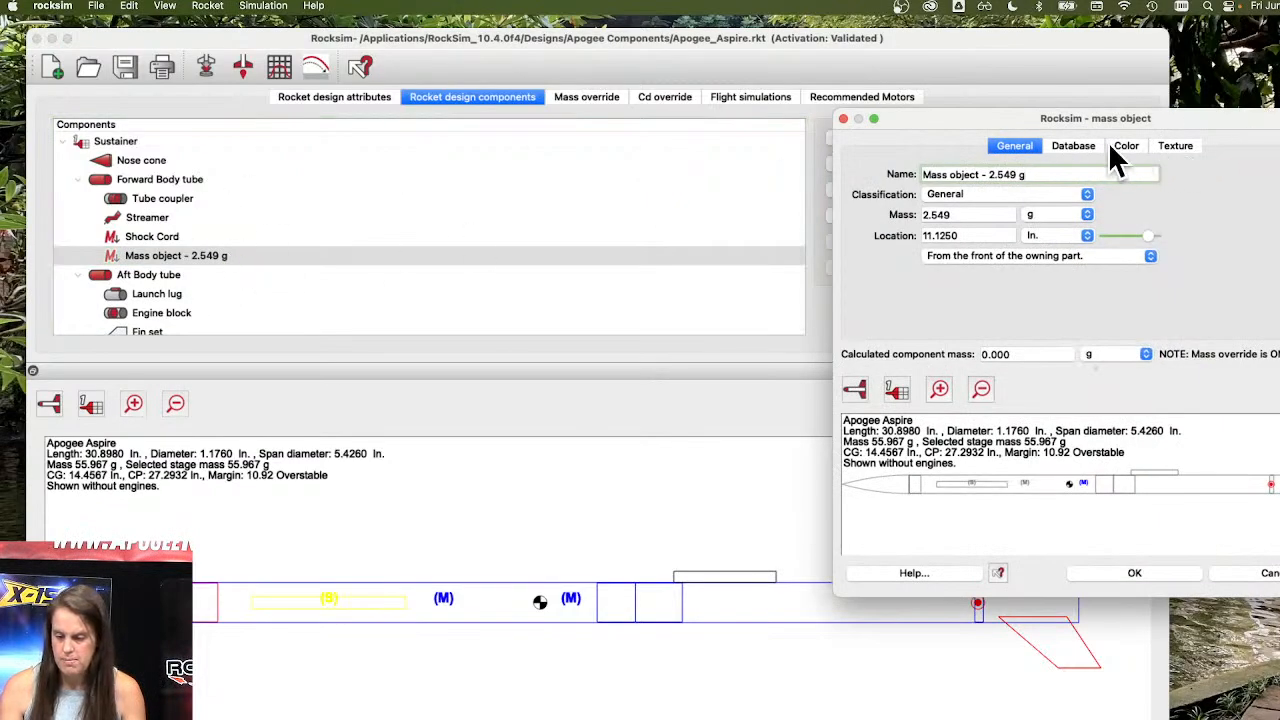
{"action": "left_click", "coordinate": [1068, 145]}
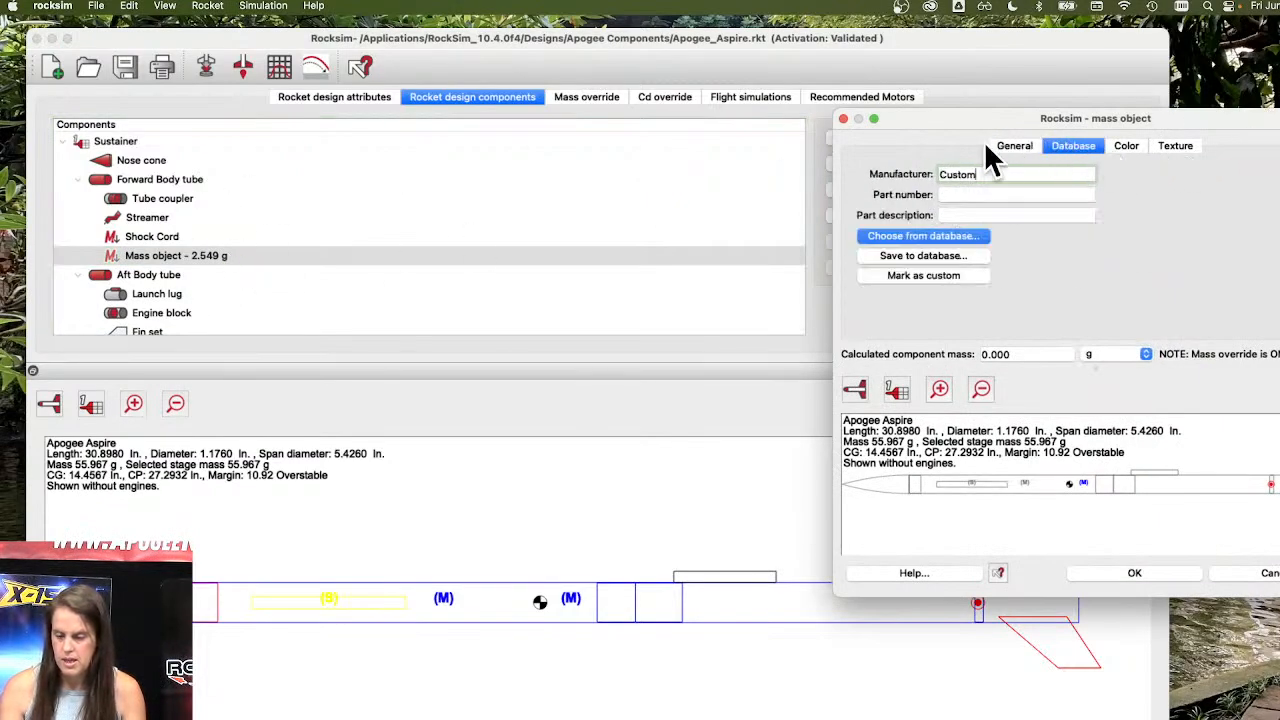
{"action": "left_click", "coordinate": [1014, 145]}
{"action": "left_click", "coordinate": [1148, 576]}
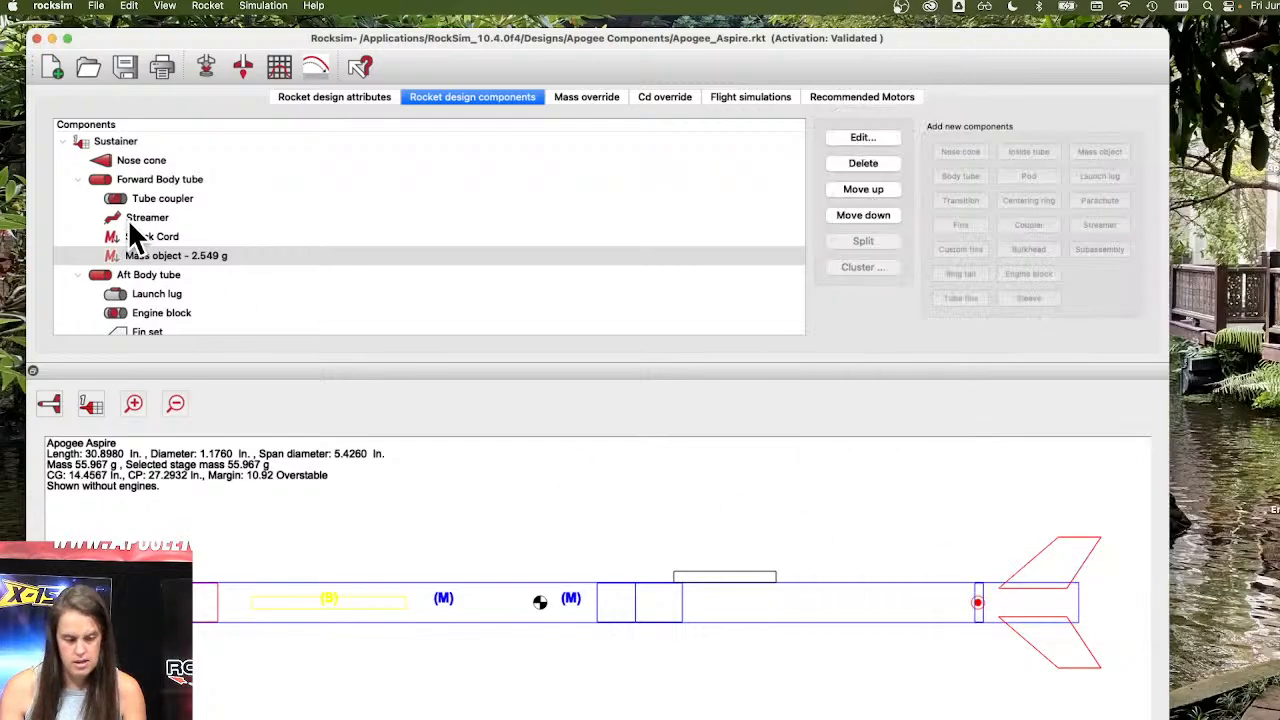
Toggle the forward body tube mass object between shown and hidden several times, finishing with it shown.
{"action": "right_click", "coordinate": [192, 256]}
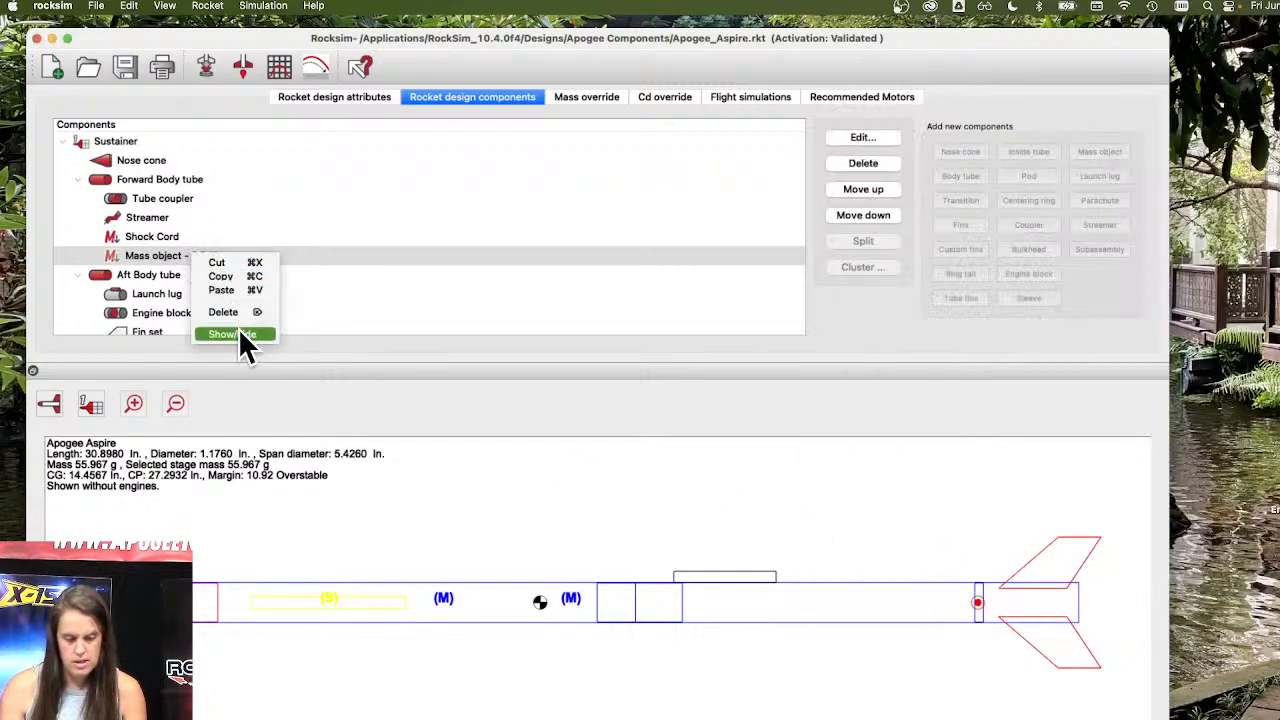
{"action": "left_click", "coordinate": [238, 333]}
{"action": "right_click", "coordinate": [221, 247]}
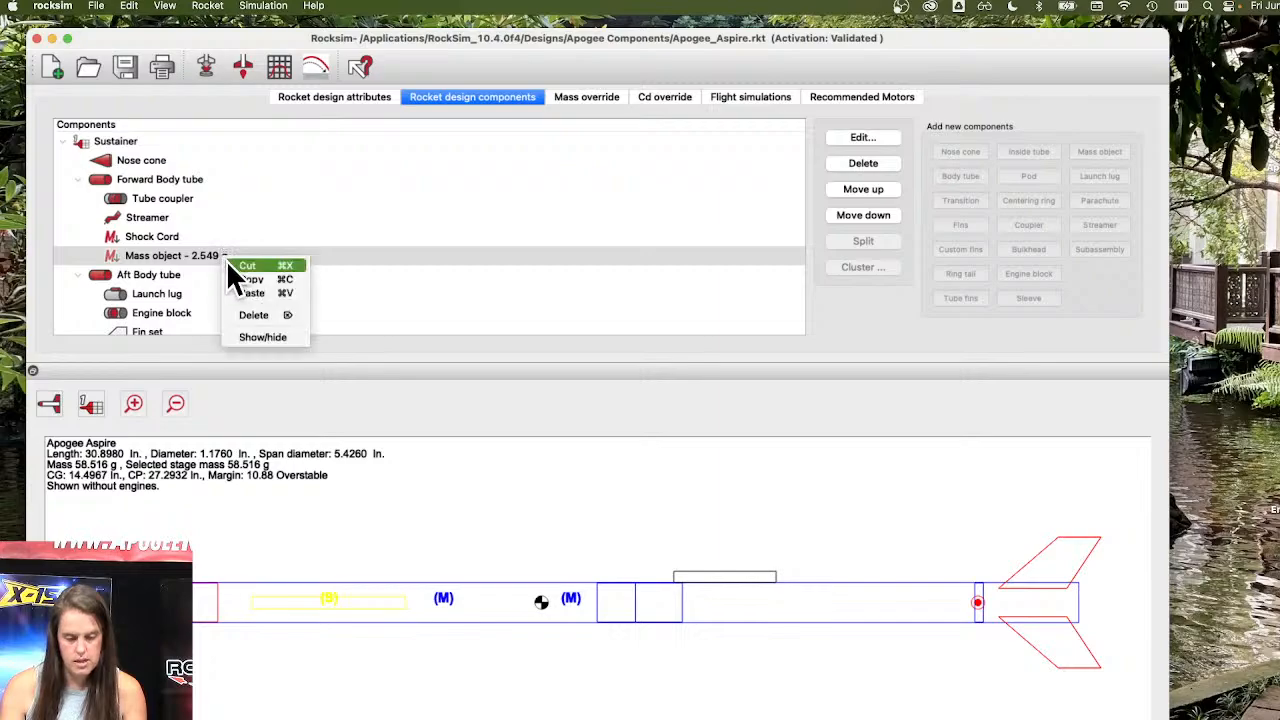
{"action": "left_click", "coordinate": [255, 335]}
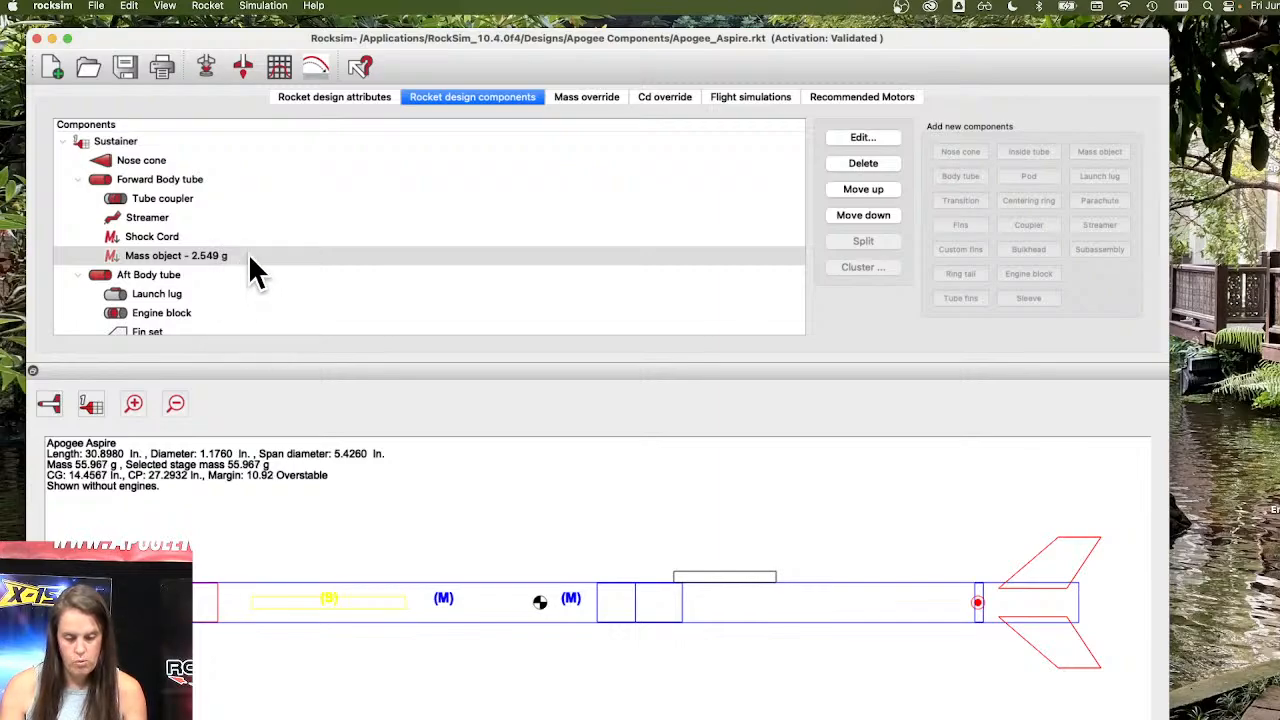
{"action": "right_click", "coordinate": [248, 253]}
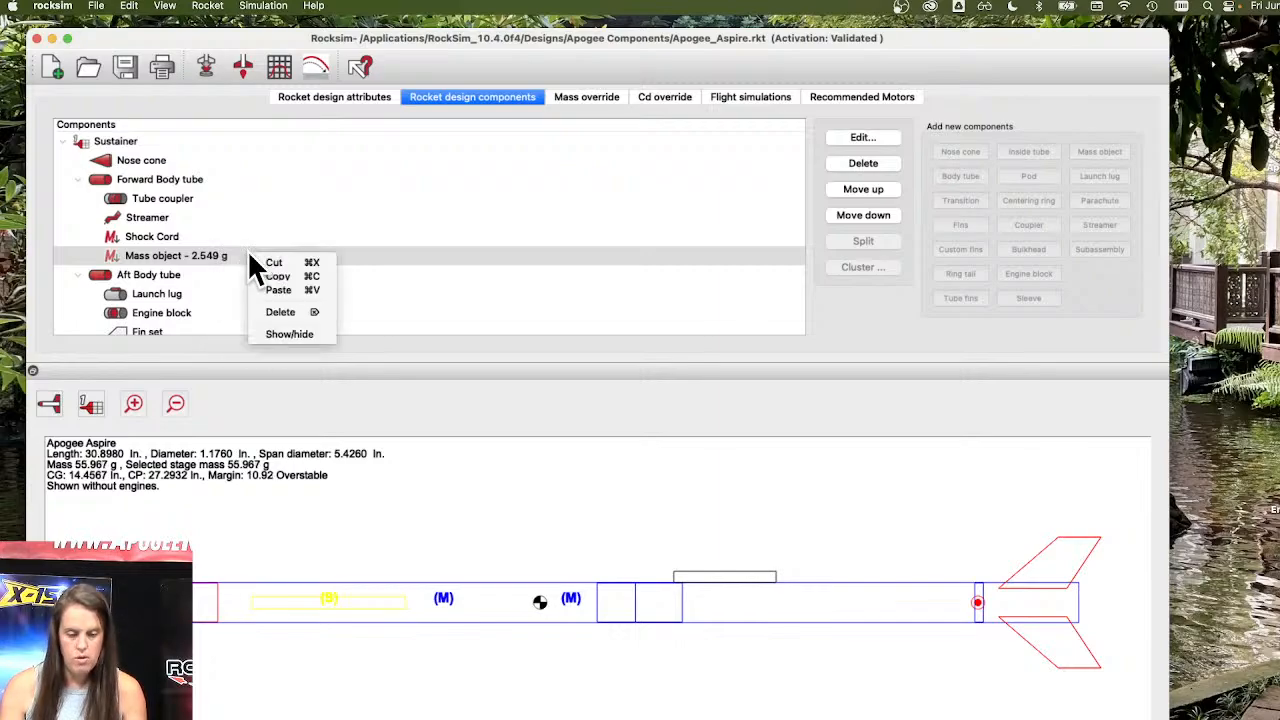
{"action": "left_click", "coordinate": [265, 333]}
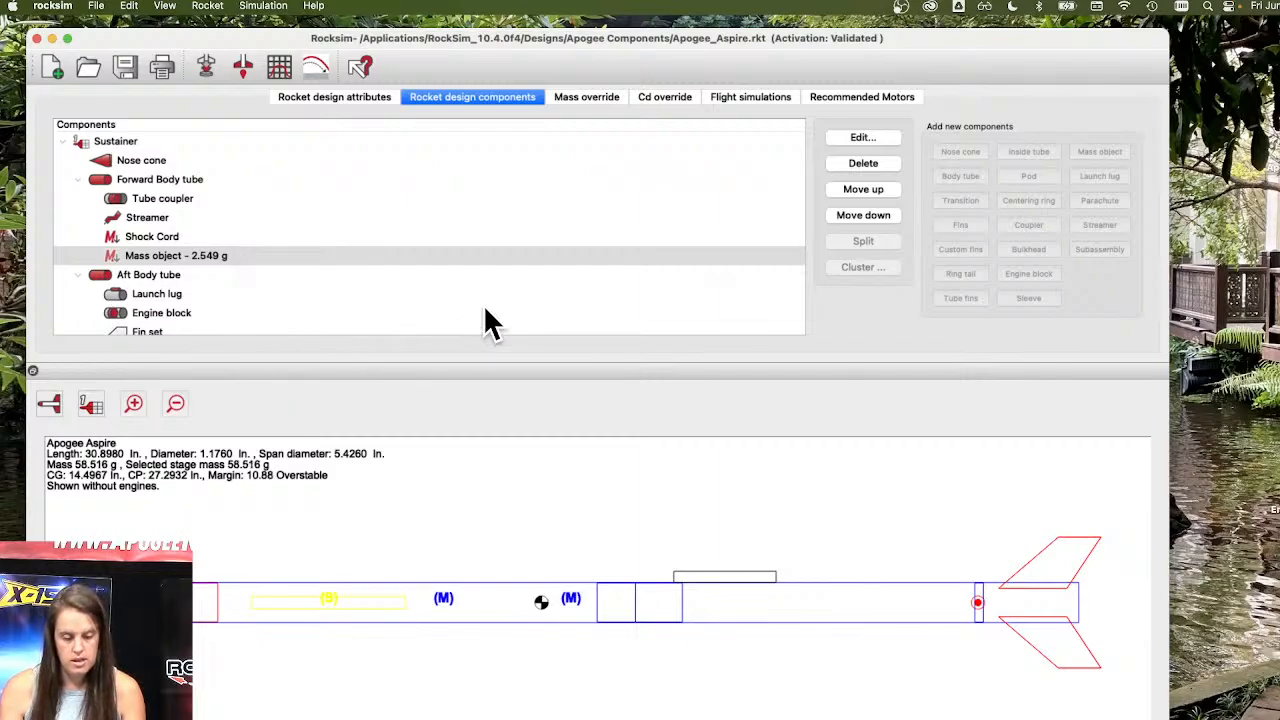
{"action": "right_click", "coordinate": [292, 262]}
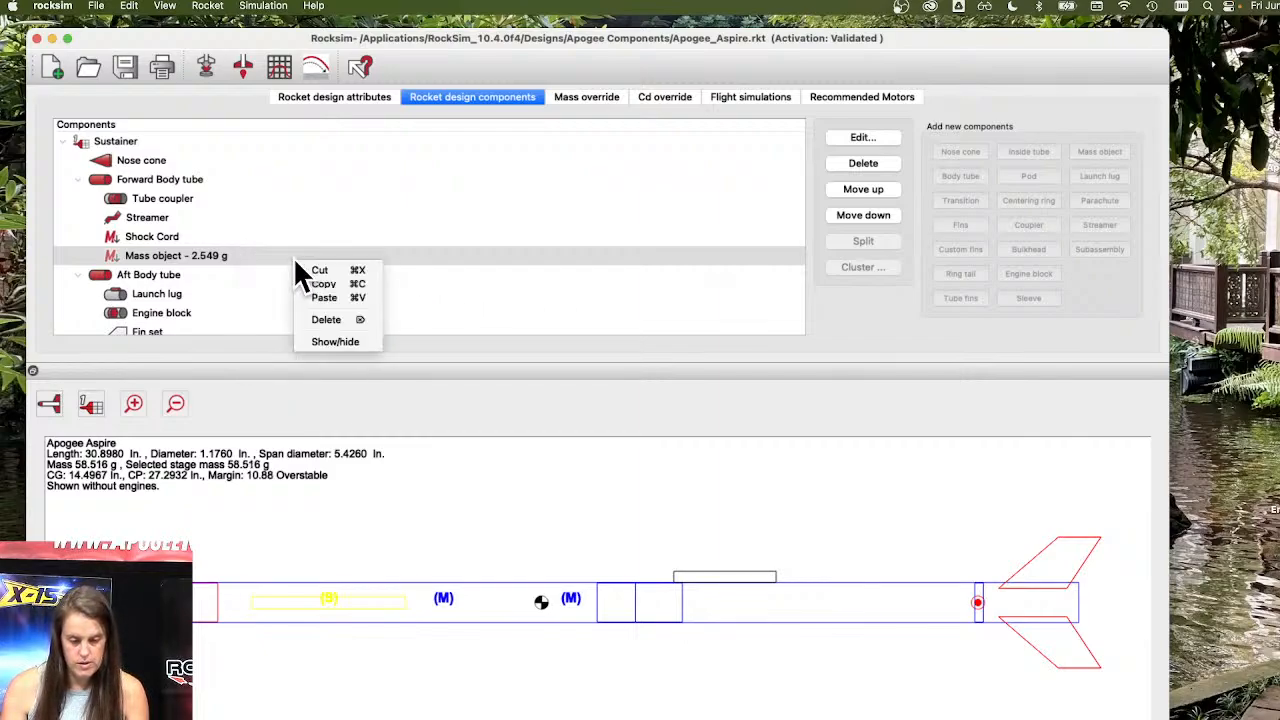
{"action": "left_click", "coordinate": [315, 333]}
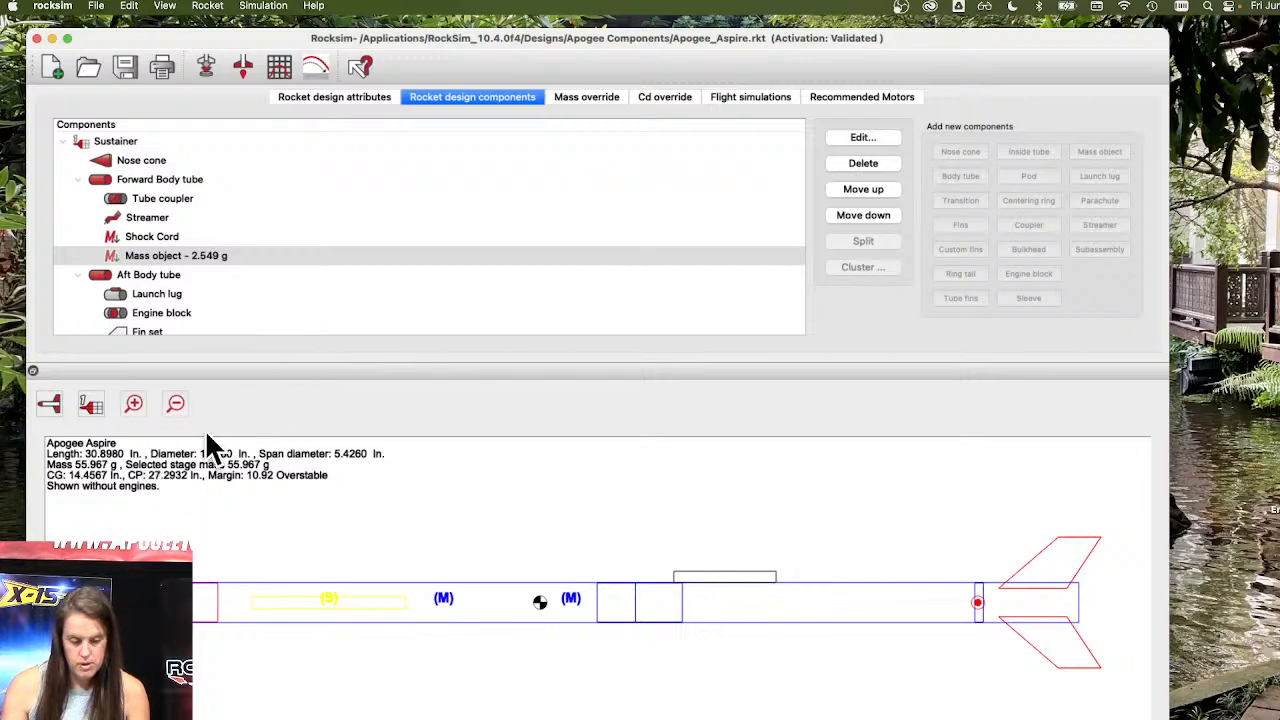
{"action": "right_click", "coordinate": [243, 252]}
{"action": "left_click", "coordinate": [287, 337]}
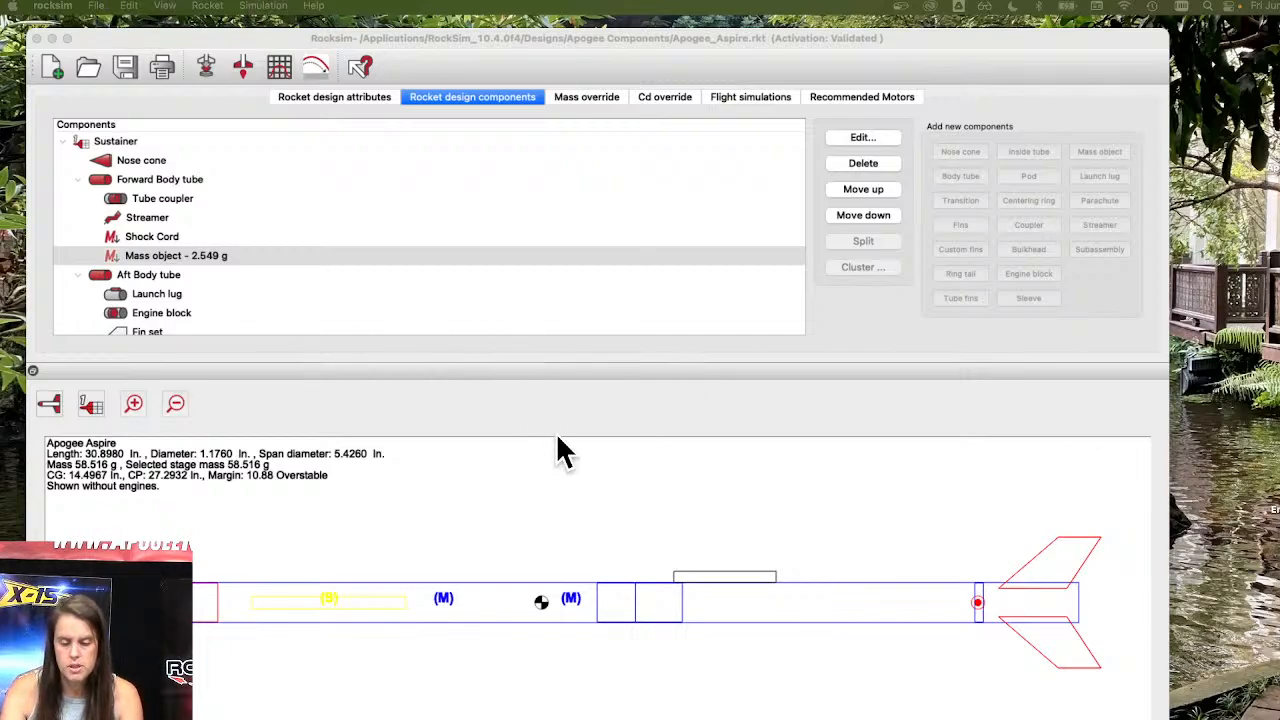
Review the Apogee Aspire's flight simulation results and its recommended motors list.
{"action": "left_click", "coordinate": [586, 418]}
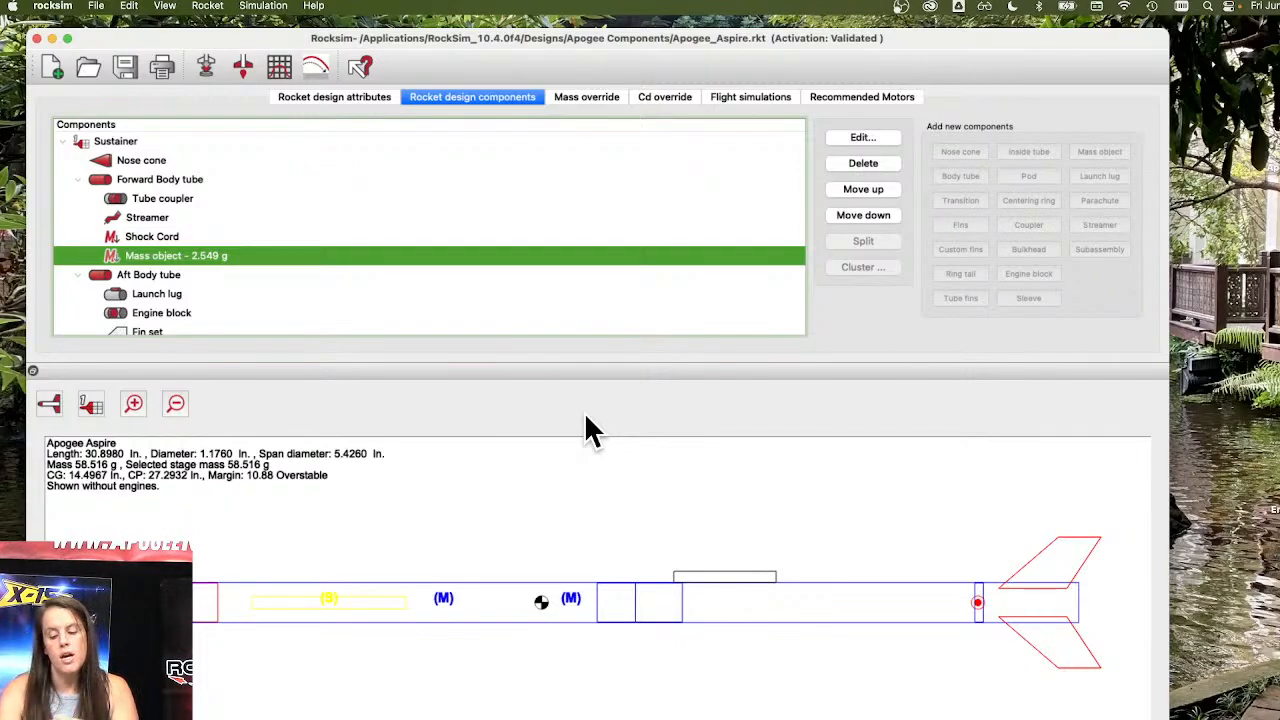
{"action": "left_click", "coordinate": [775, 98]}
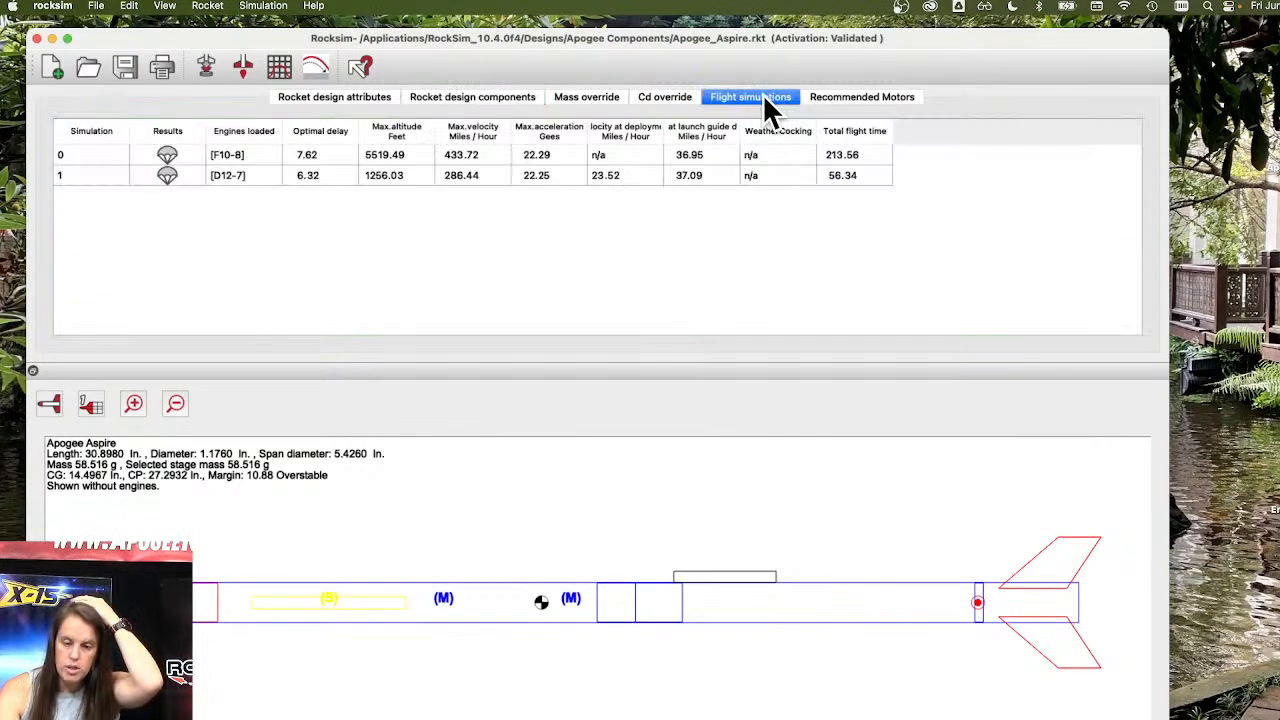
{"action": "left_click", "coordinate": [859, 93]}
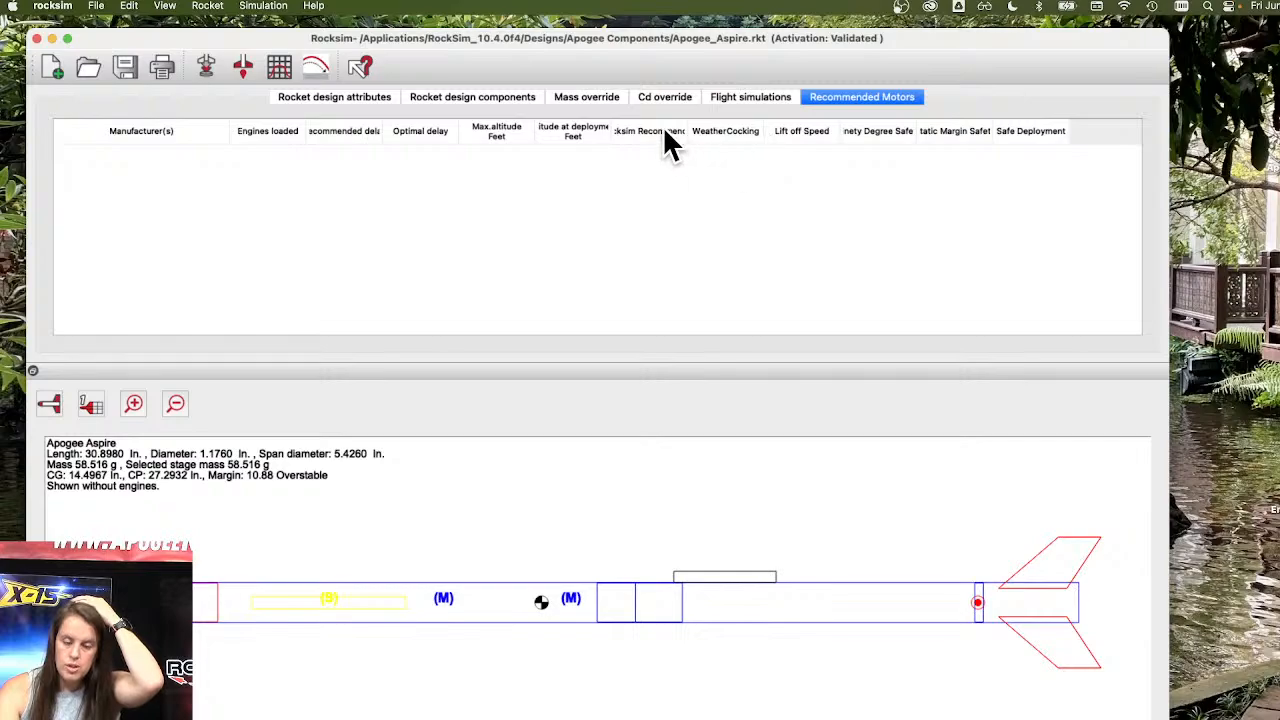
{"action": "left_click", "coordinate": [745, 104]}
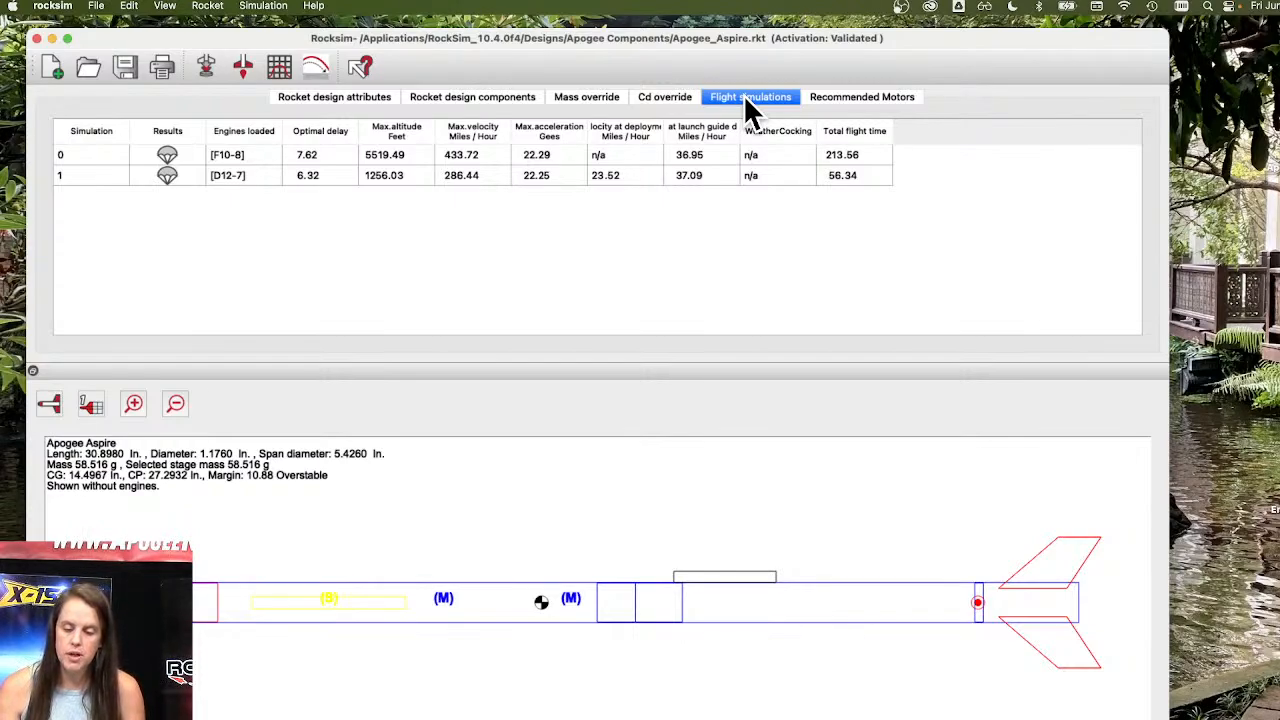
Open the recent Avion.rkt design from the Apogee_Avion folder and display the rocket in 2D side view.
{"action": "left_click", "coordinate": [98, 6]}
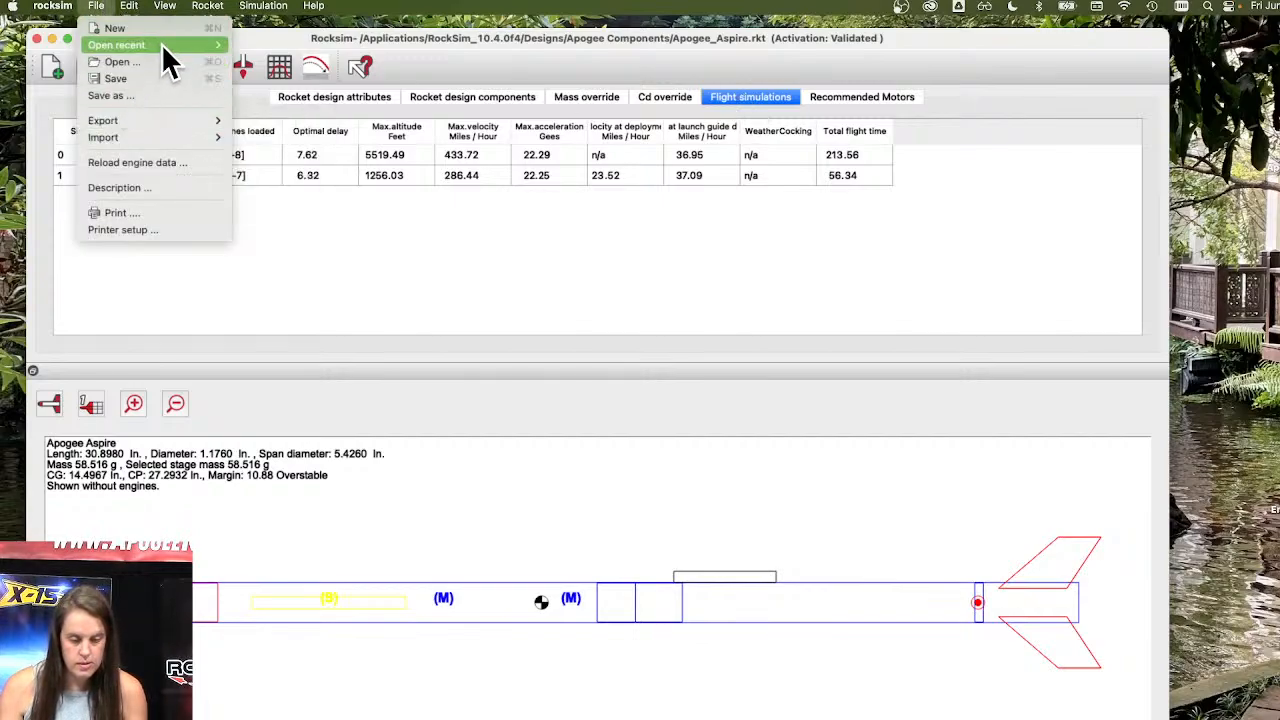
{"action": "mouse_move", "coordinate": [162, 44]}
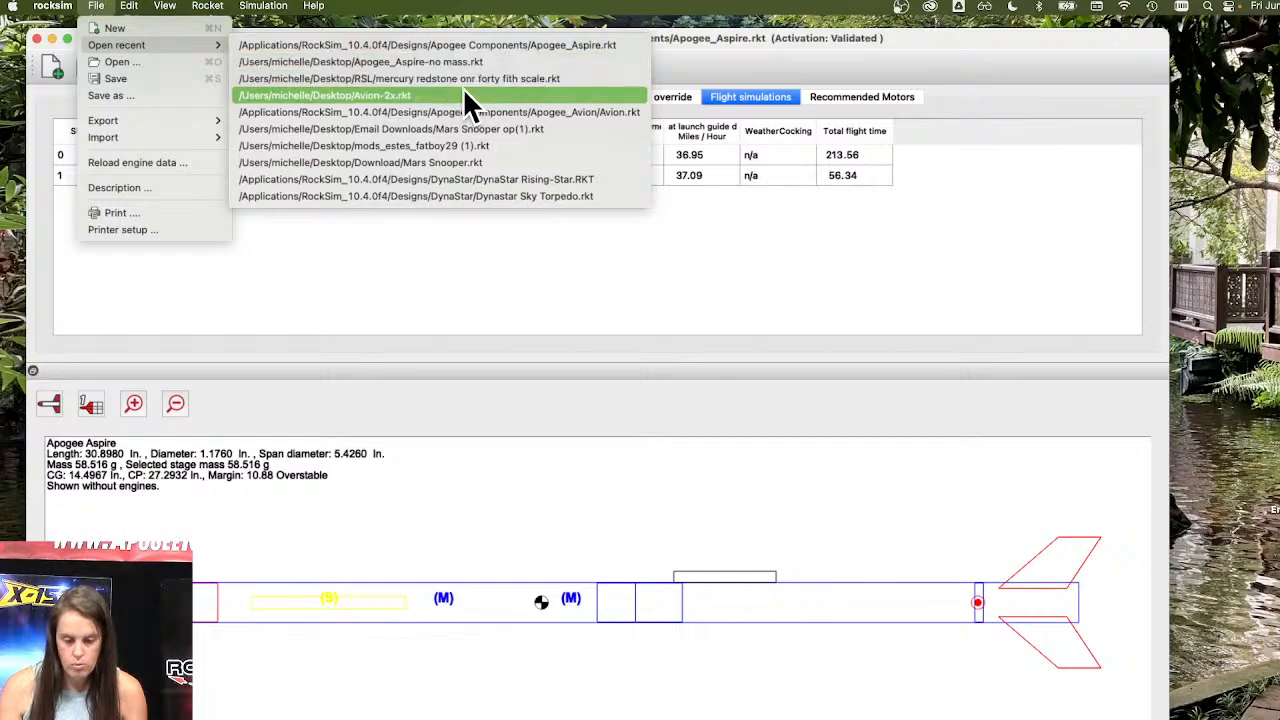
{"action": "left_click", "coordinate": [503, 113]}
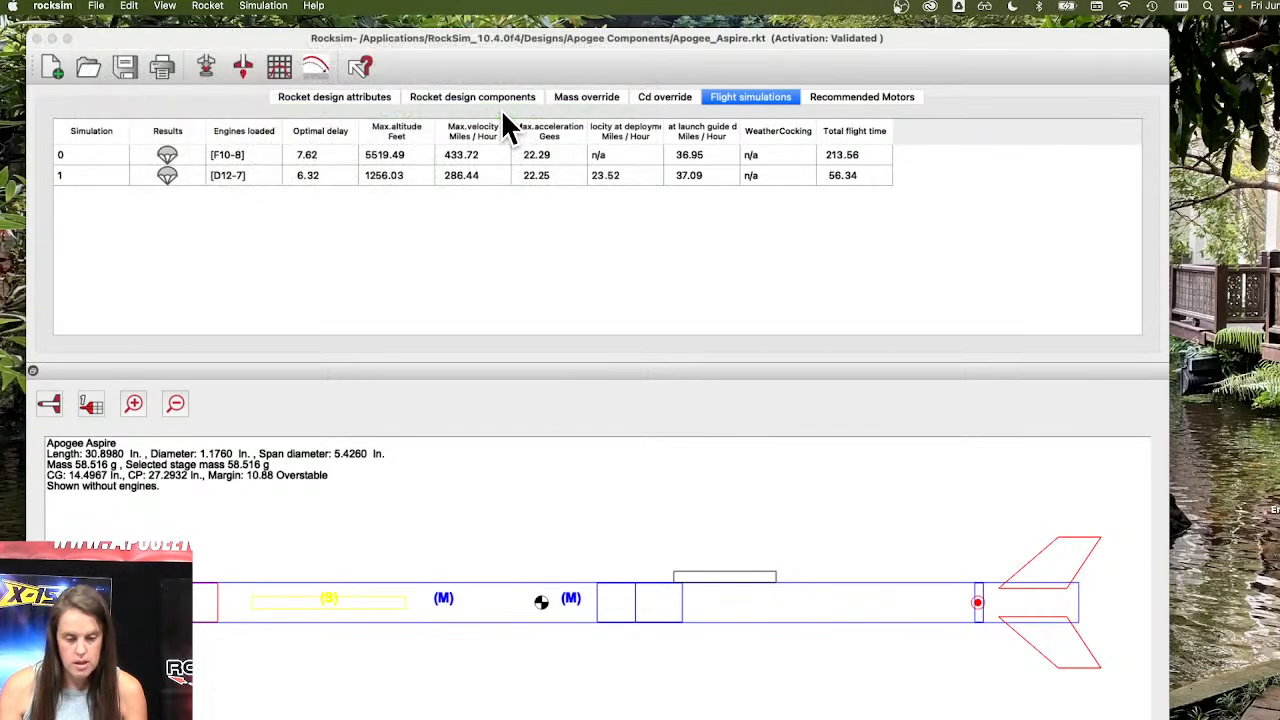
{"action": "left_click", "coordinate": [738, 447]}
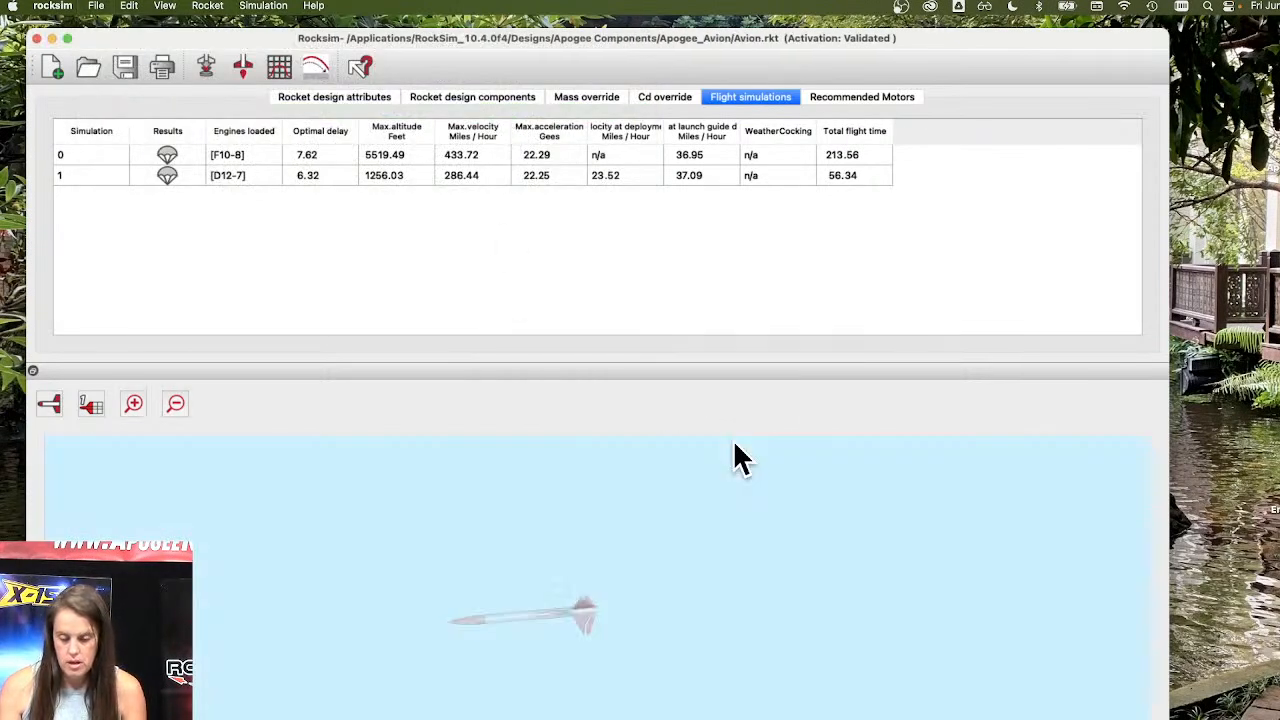
{"action": "left_click", "coordinate": [48, 404]}
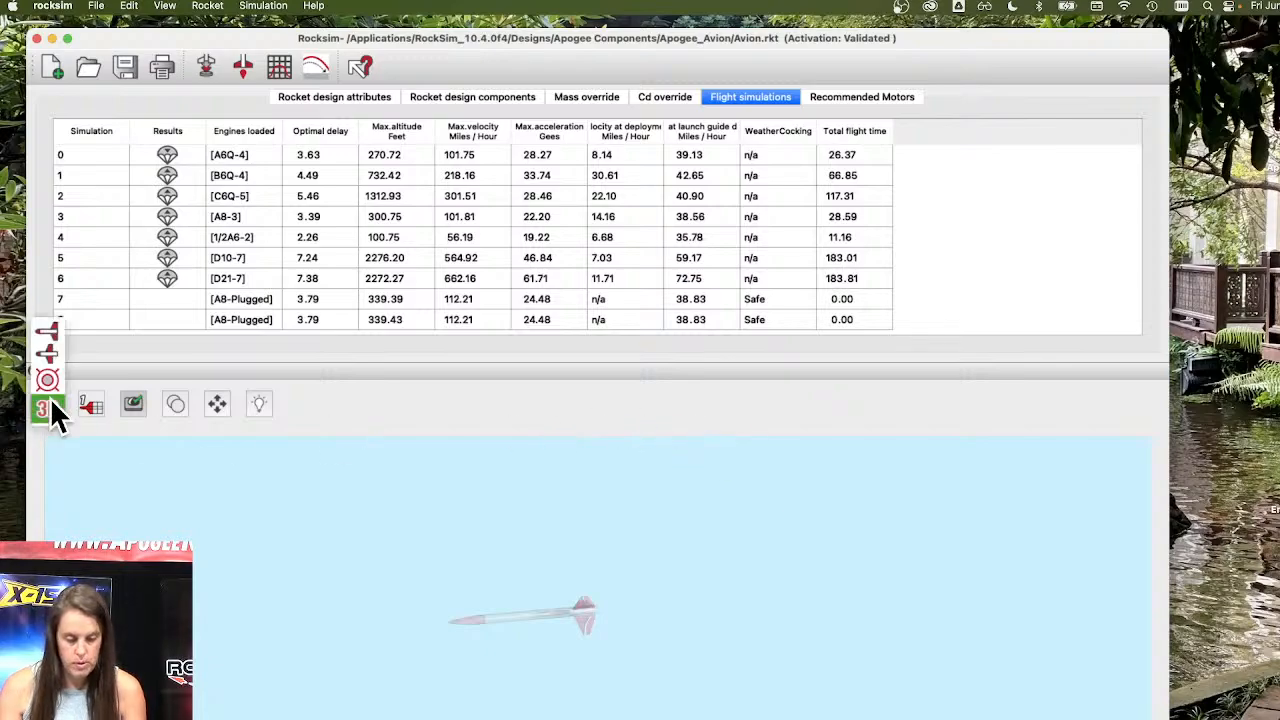
{"action": "left_click", "coordinate": [55, 356]}
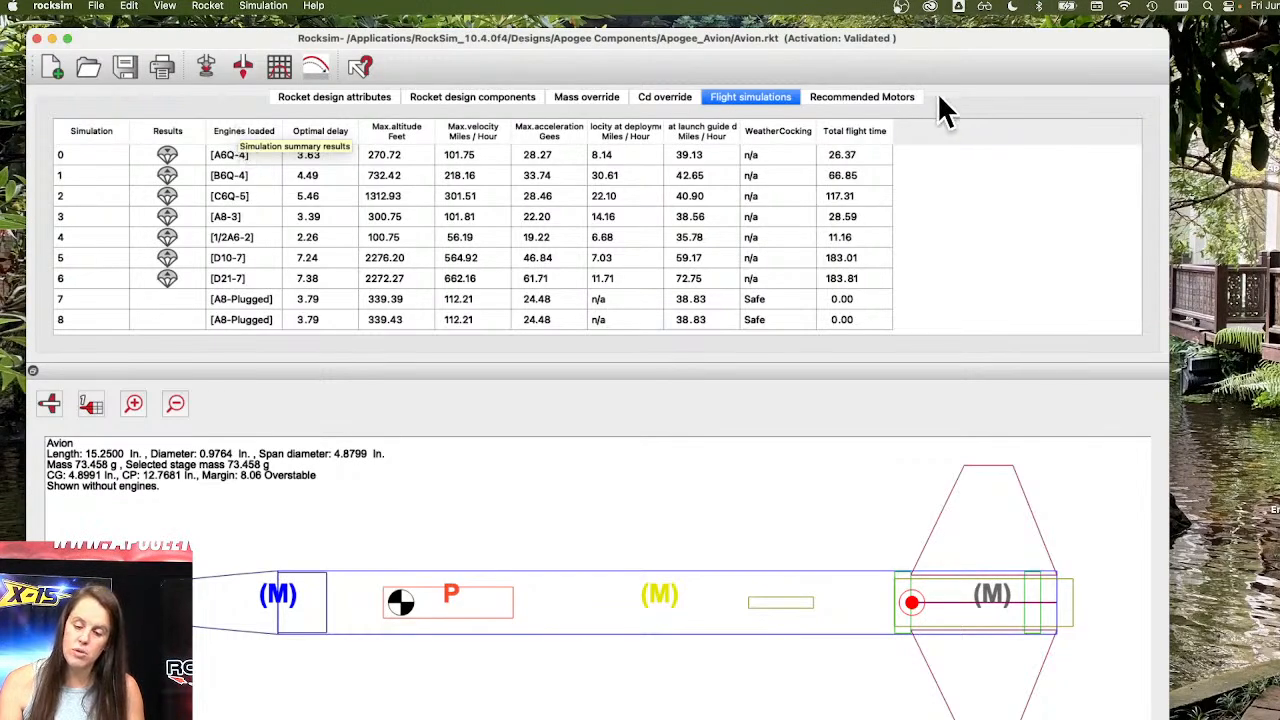
Generate motor recommendations for the Avion with engine type Single use, using the recommended launch conditions.
{"action": "left_click", "coordinate": [886, 98]}
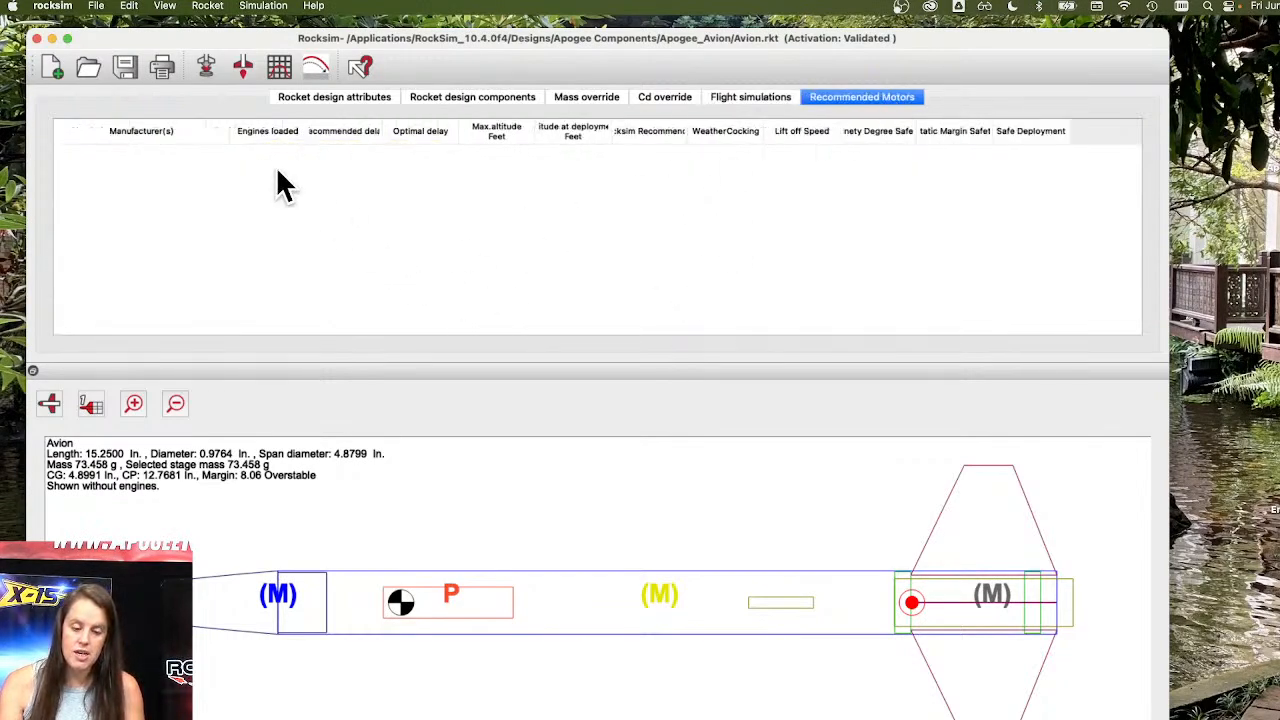
{"action": "left_click", "coordinate": [207, 68]}
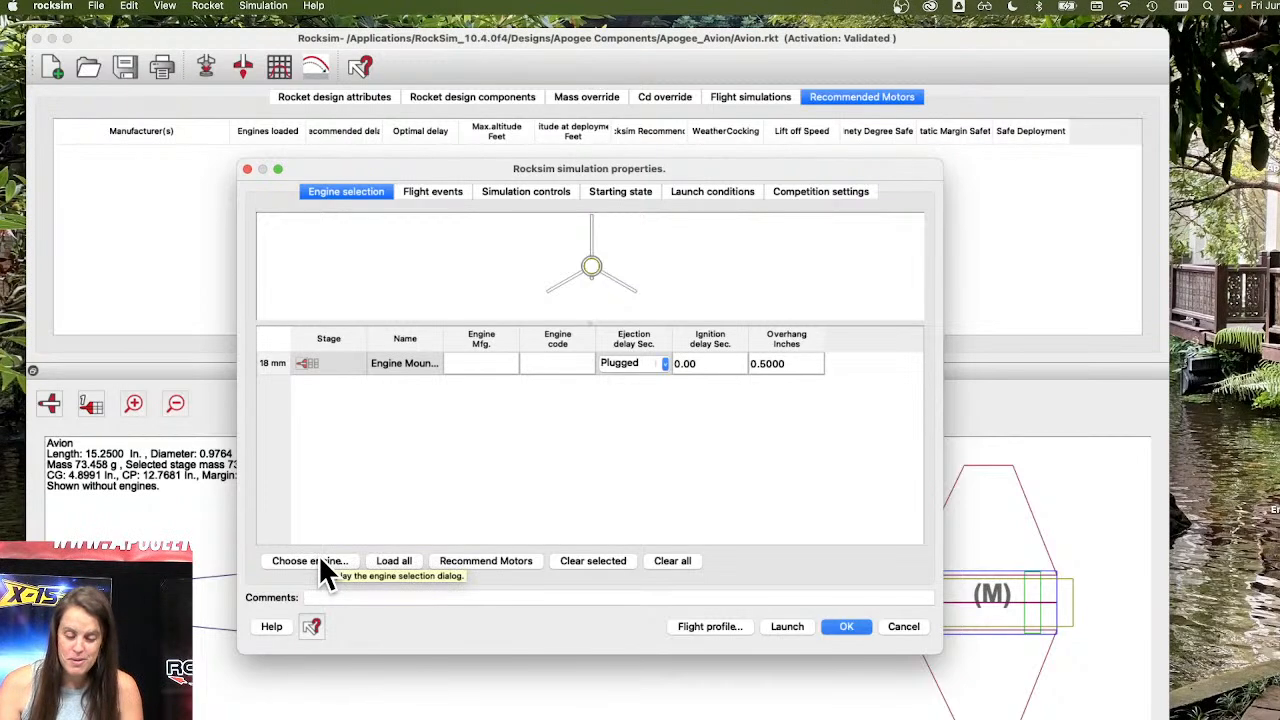
{"action": "left_click", "coordinate": [466, 561]}
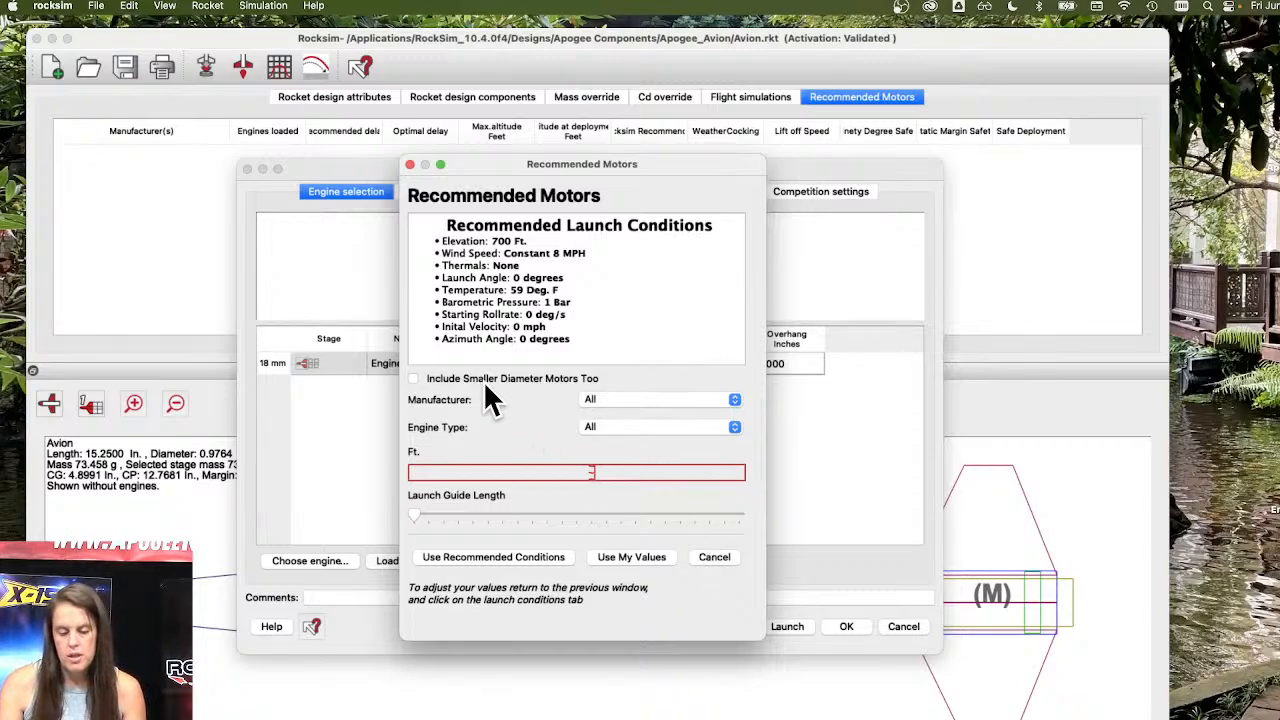
{"action": "left_click", "coordinate": [668, 427]}
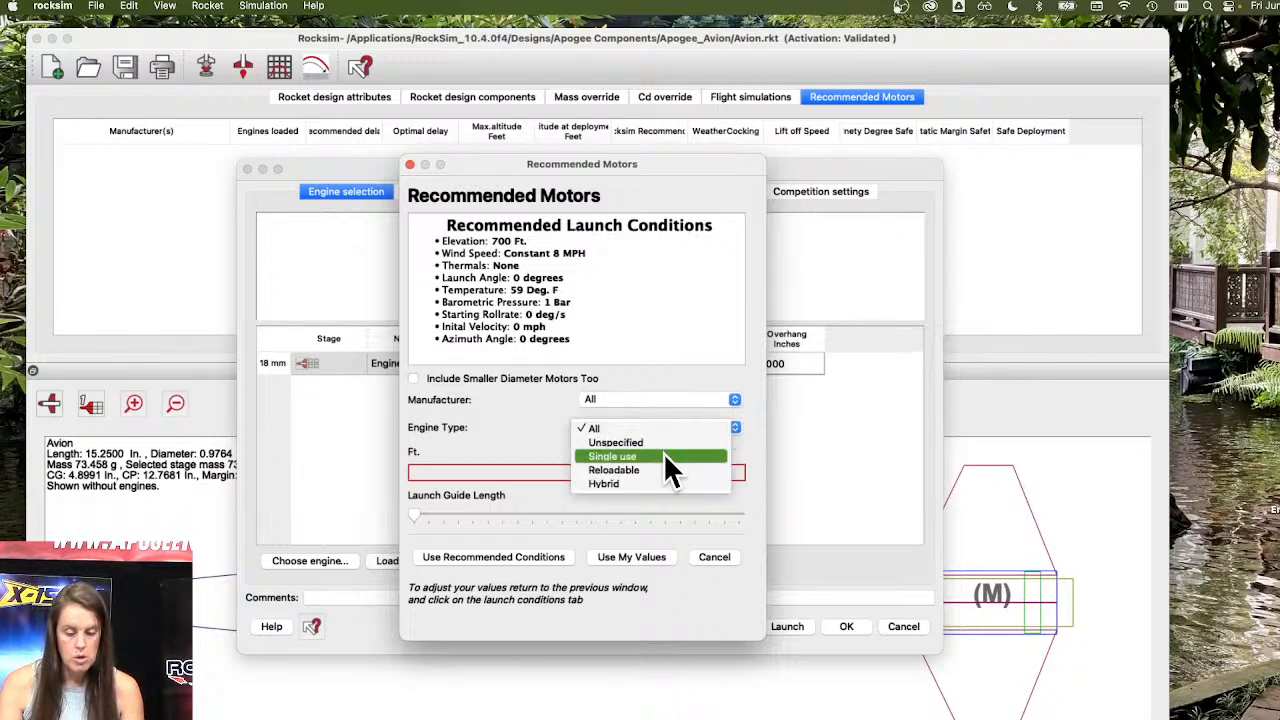
{"action": "left_click", "coordinate": [665, 455]}
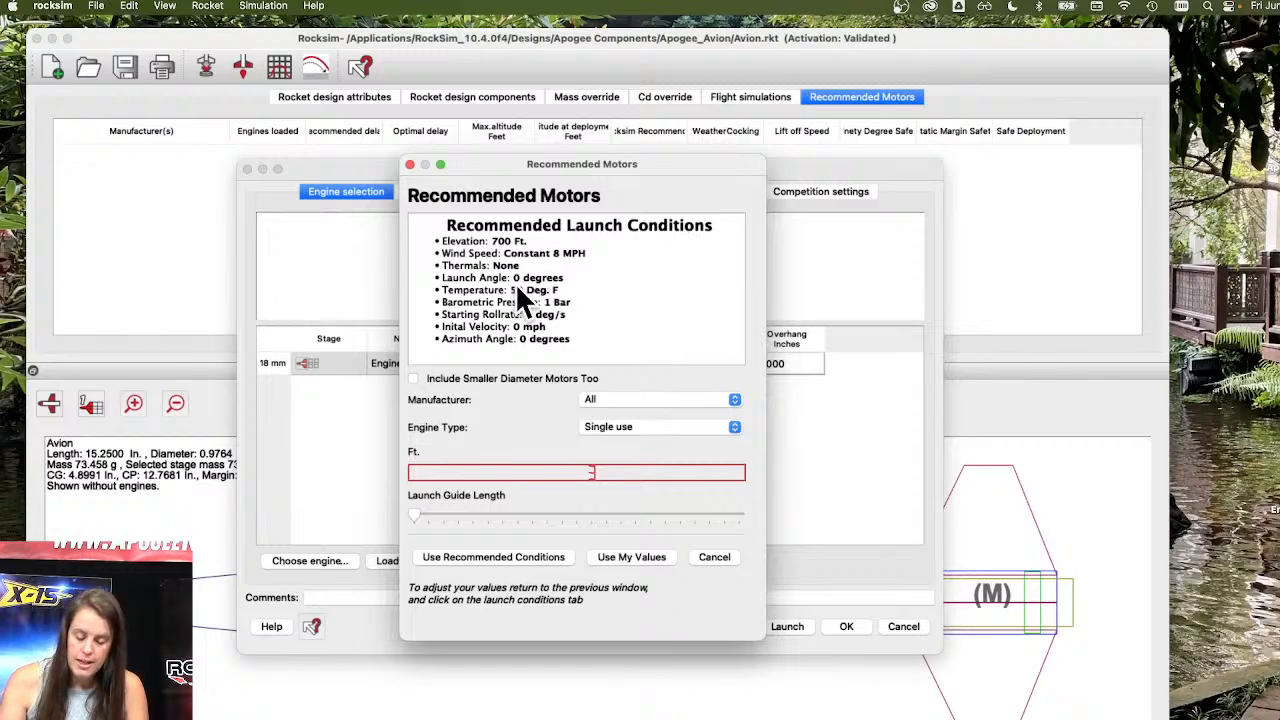
{"action": "left_click", "coordinate": [507, 557]}
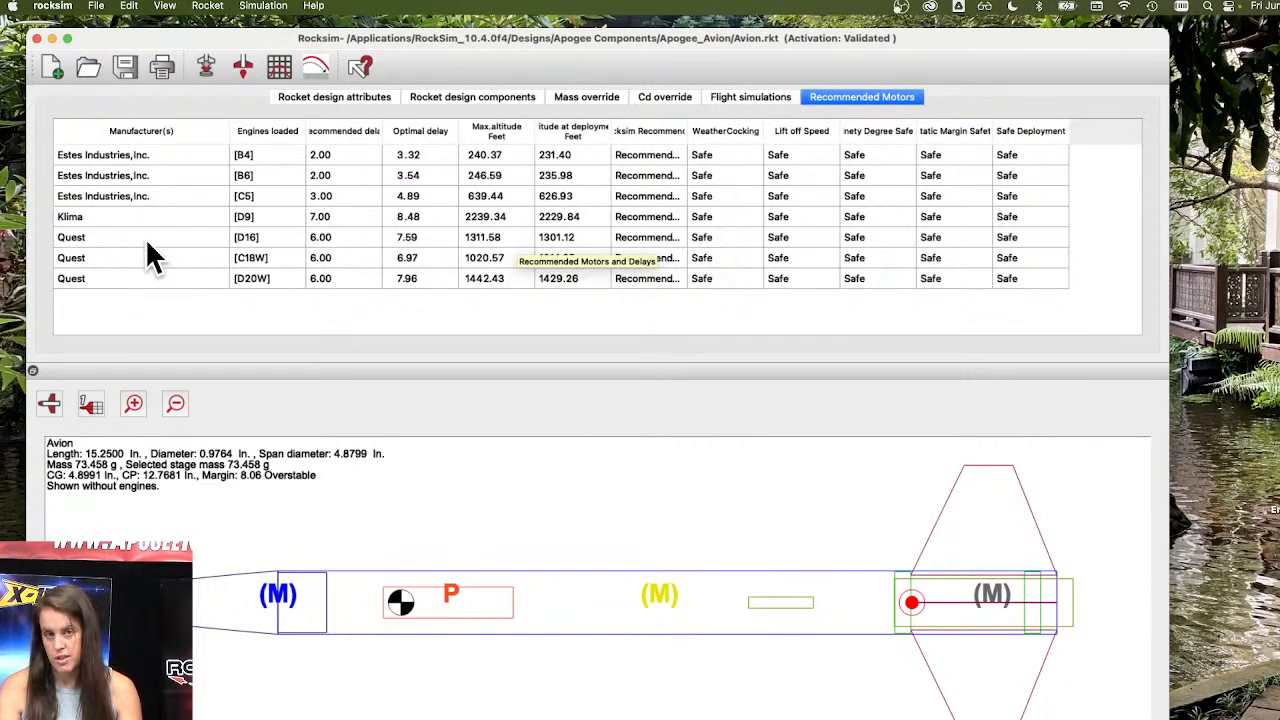
Regenerate the Avion's motor recommendations for all engine types under recommended conditions, and inspect the Aerotech D13W and D24T entries.
{"action": "left_click", "coordinate": [207, 66]}
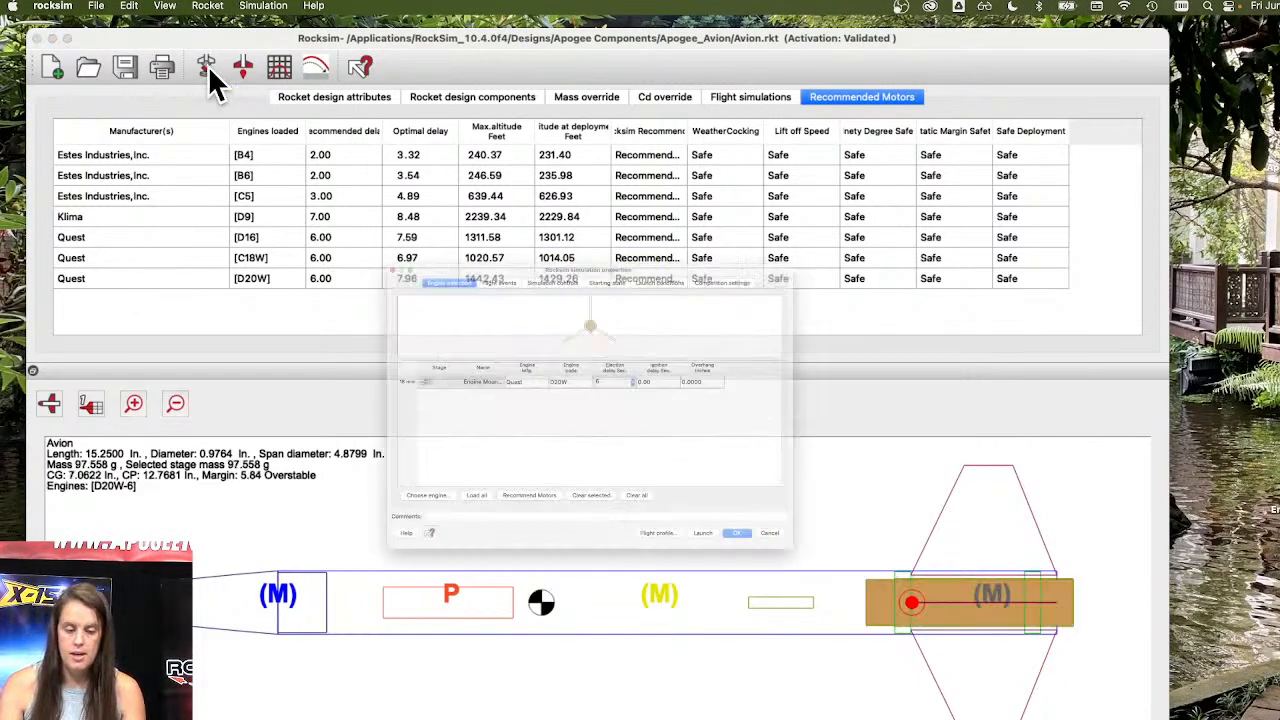
{"action": "left_click", "coordinate": [486, 560]}
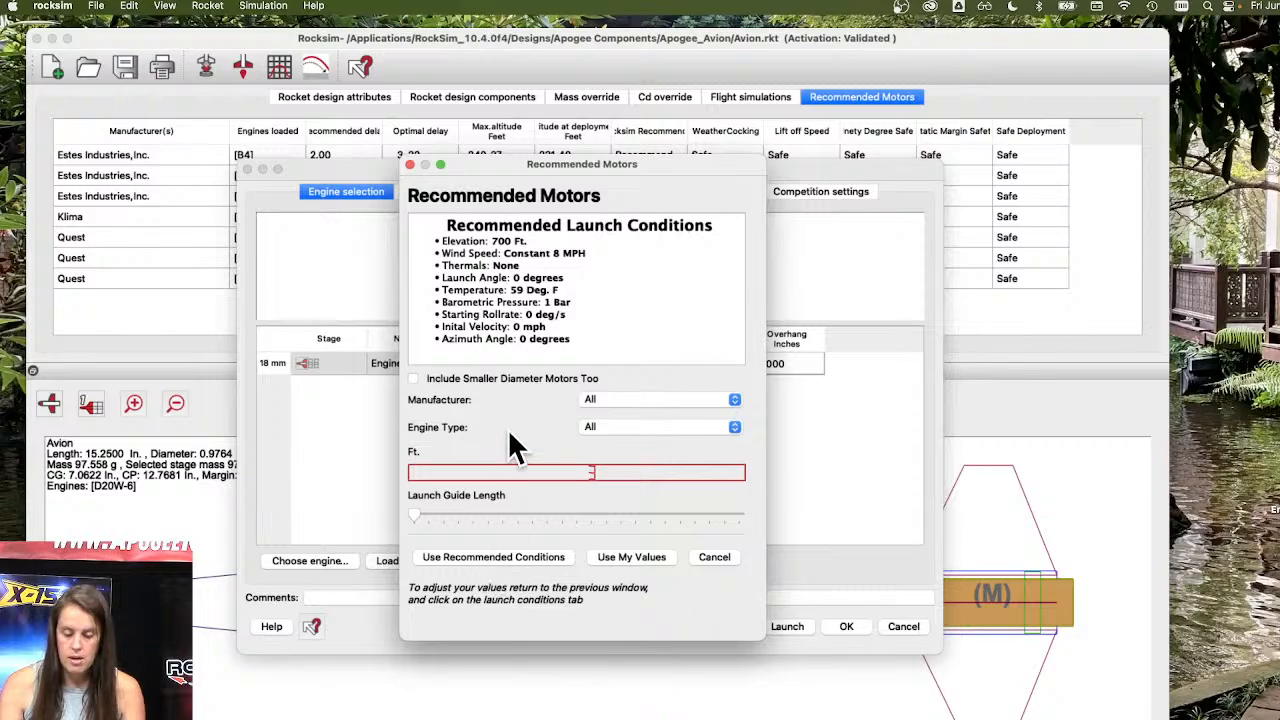
{"action": "left_click", "coordinate": [660, 426]}
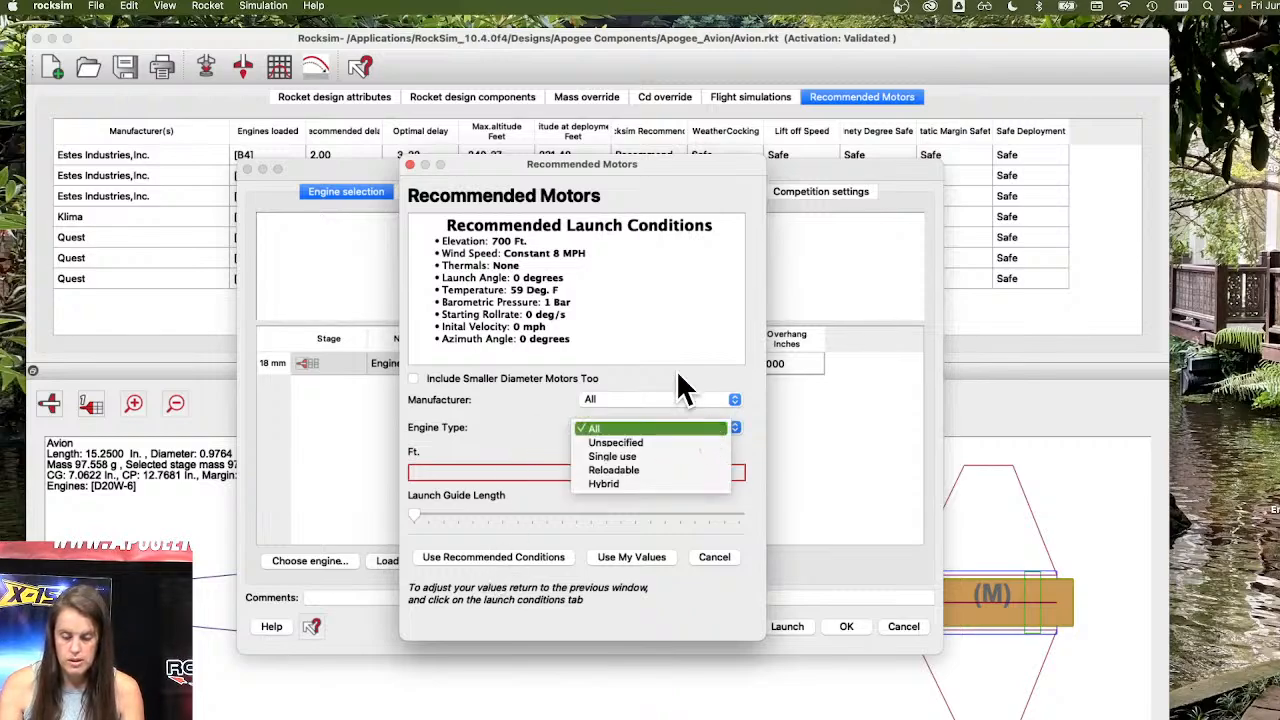
{"action": "left_click", "coordinate": [693, 362]}
{"action": "left_click", "coordinate": [520, 560]}
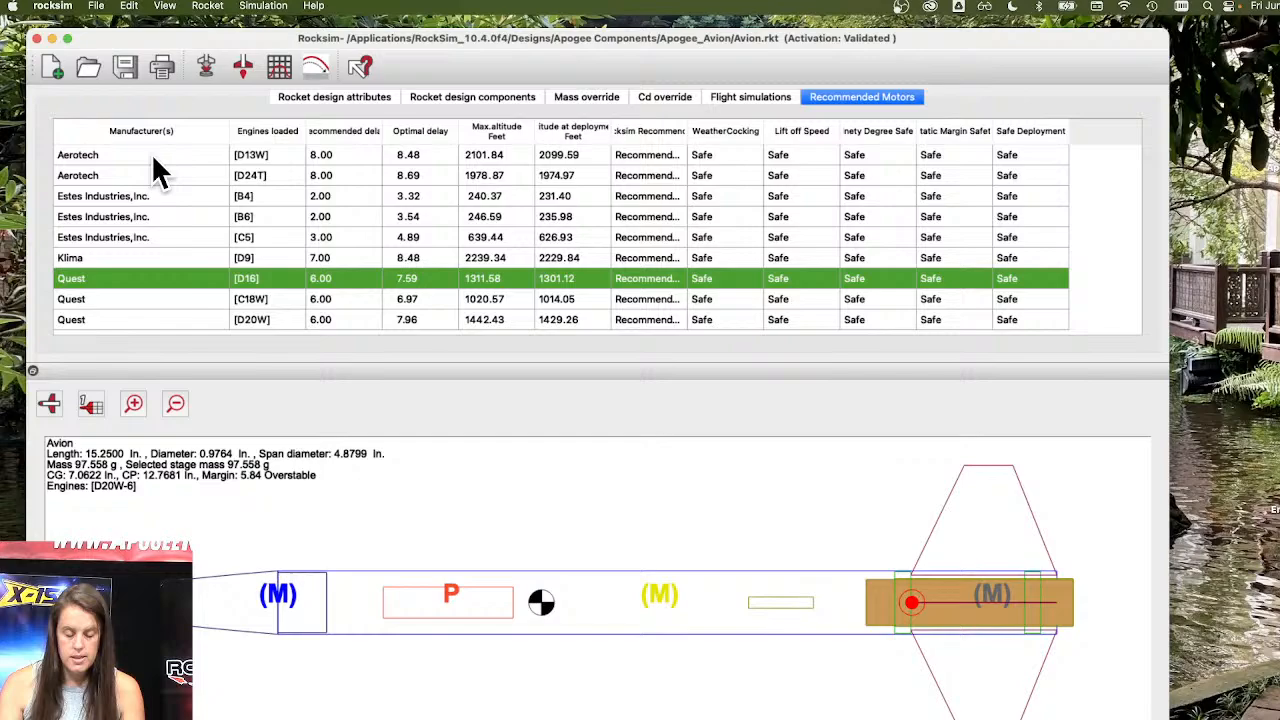
{"action": "left_click", "coordinate": [151, 155]}
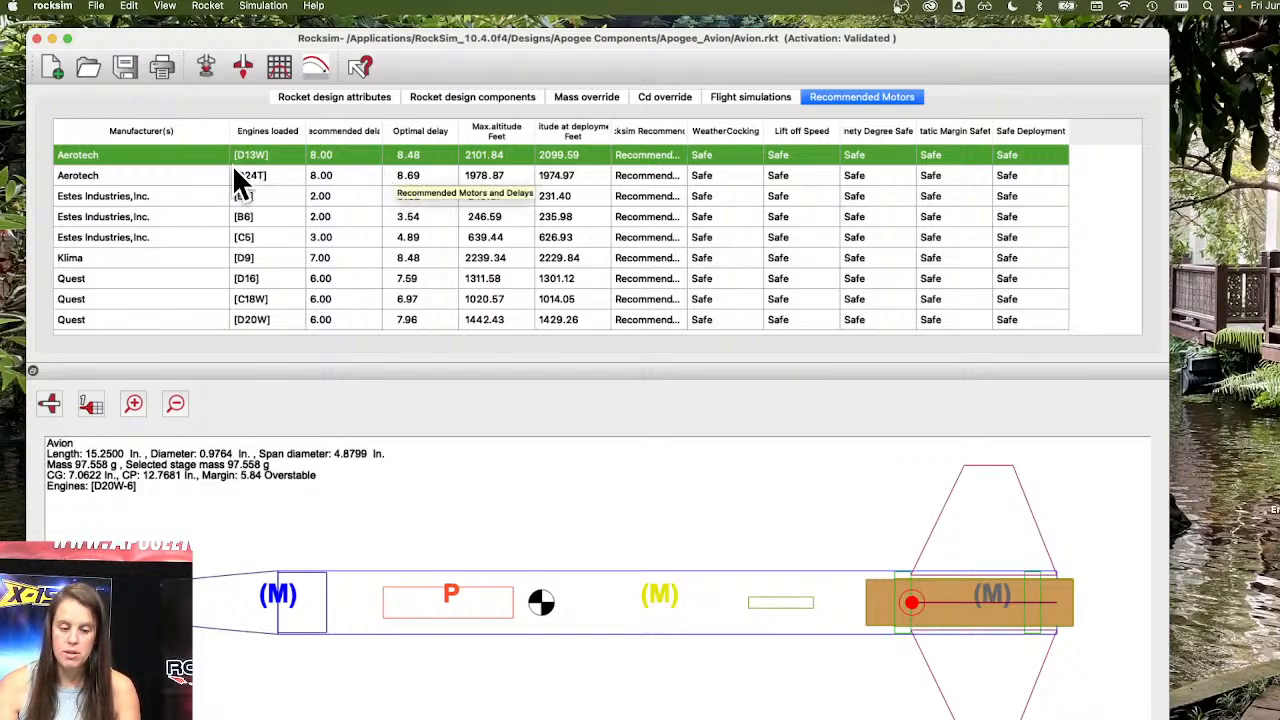
{"action": "left_click", "coordinate": [261, 175]}
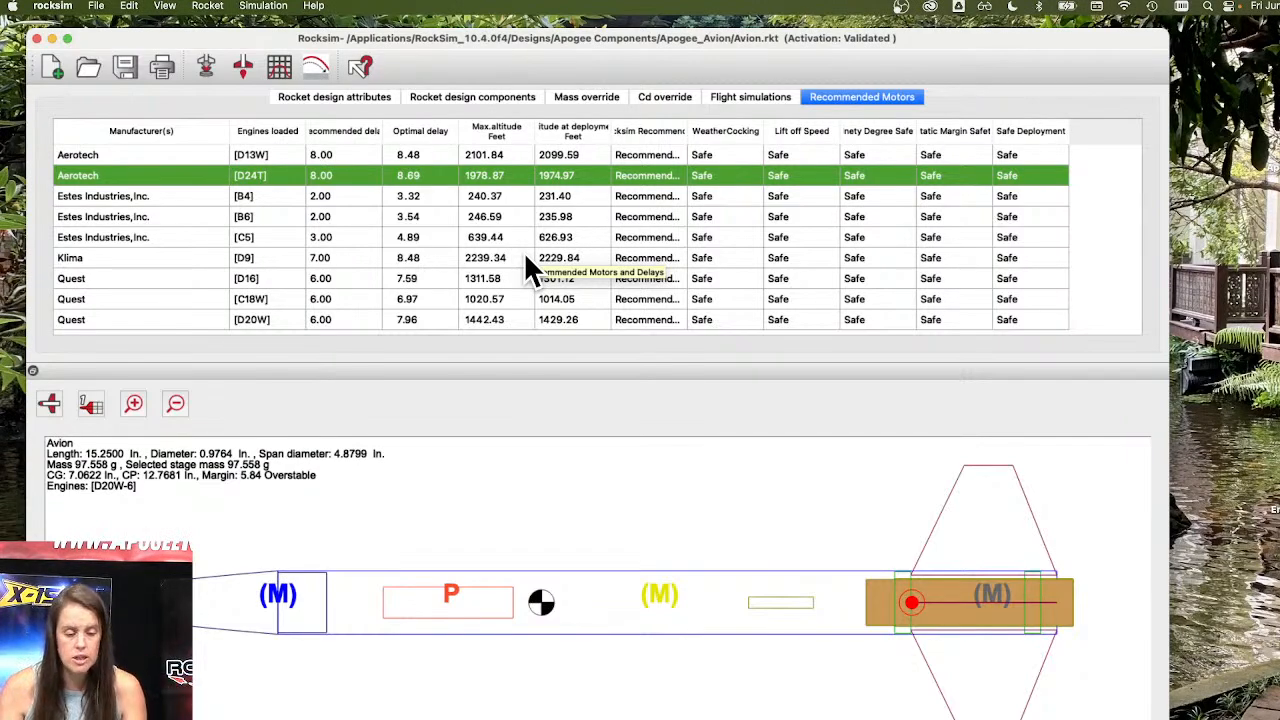
Look over the Avion simulation's engine list and its engine type filter options, keeping type All, and cancel without changing the motor.
{"action": "left_click", "coordinate": [205, 67]}
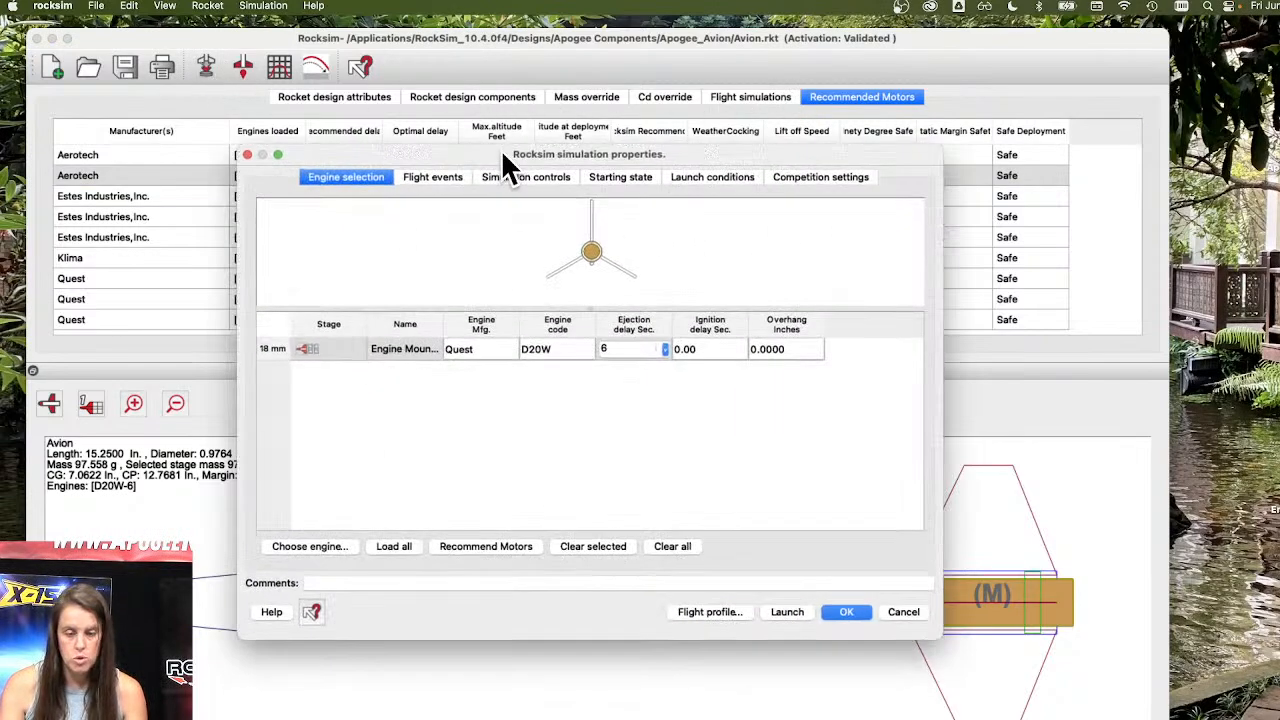
{"action": "left_click", "coordinate": [310, 531]}
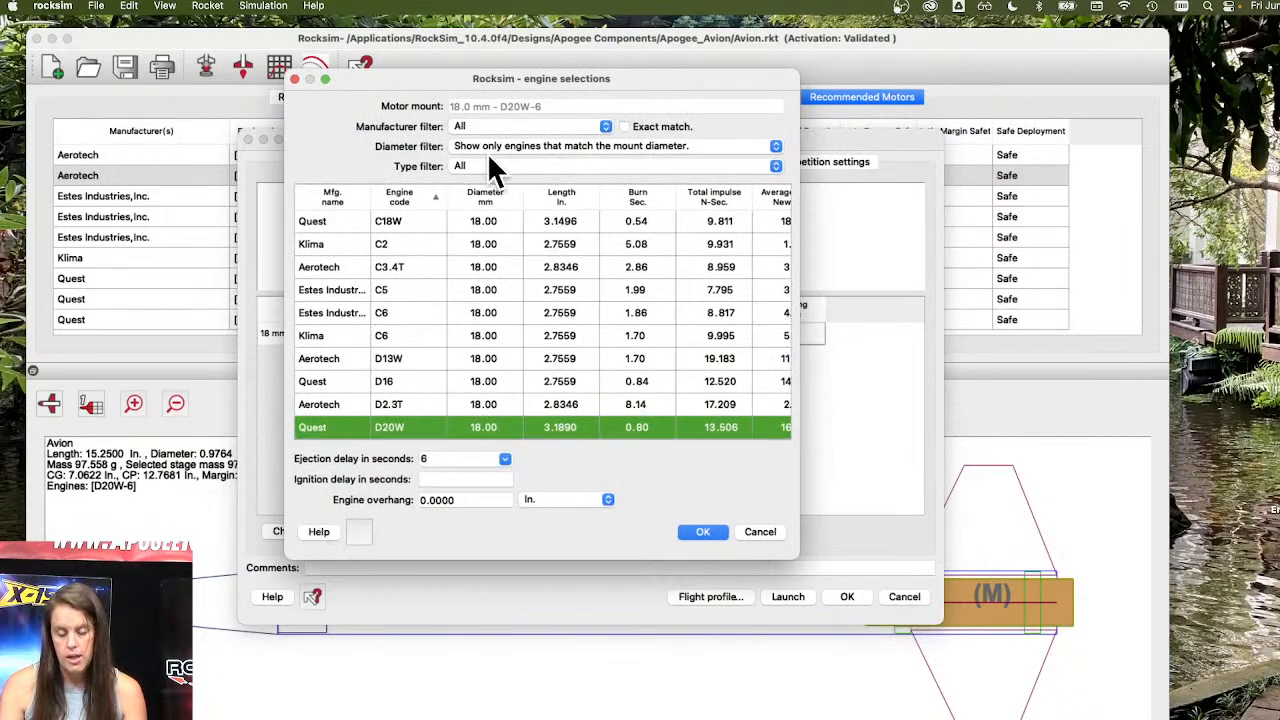
{"action": "left_click", "coordinate": [484, 165]}
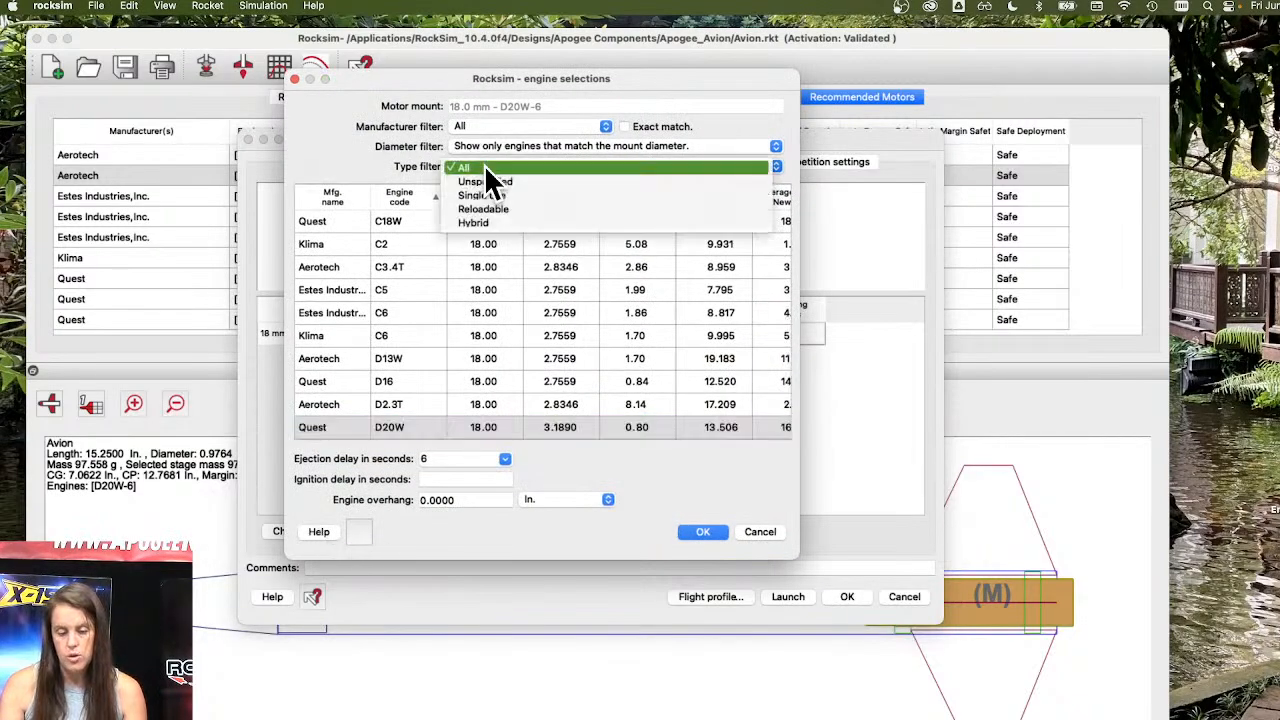
{"action": "left_click", "coordinate": [597, 168]}
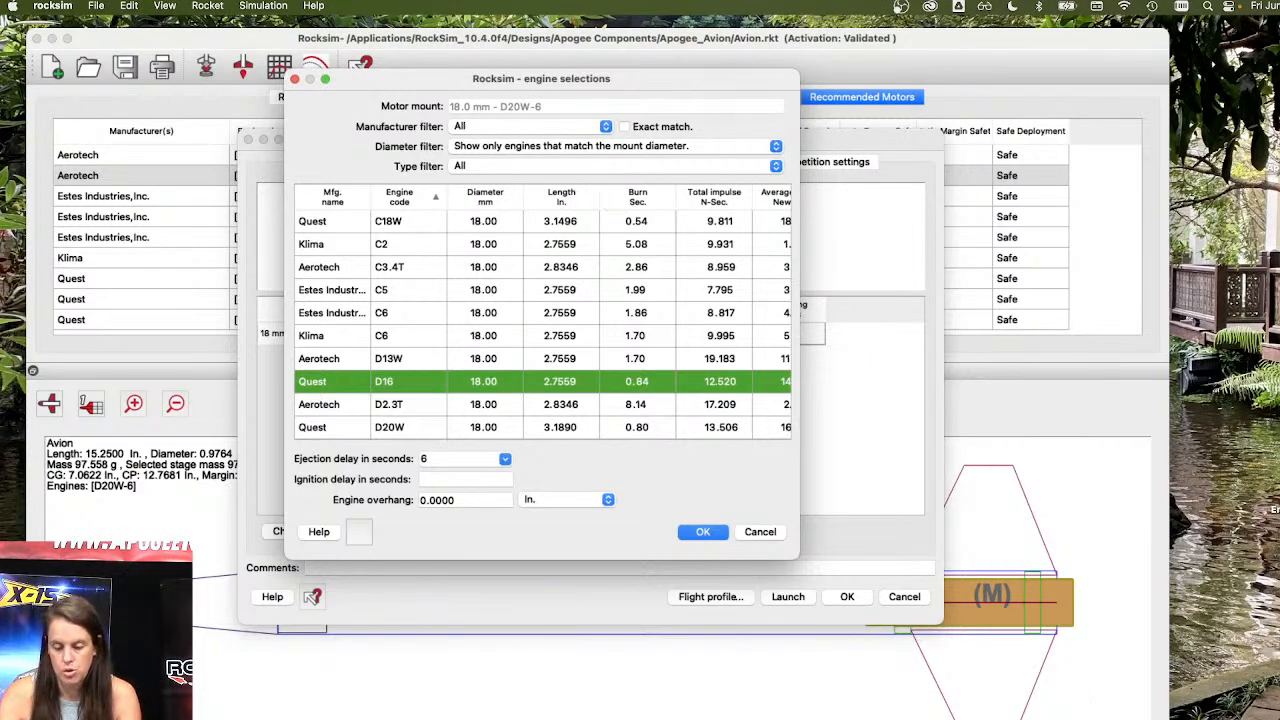
{"action": "left_click", "coordinate": [758, 532]}
{"action": "left_click", "coordinate": [902, 596]}
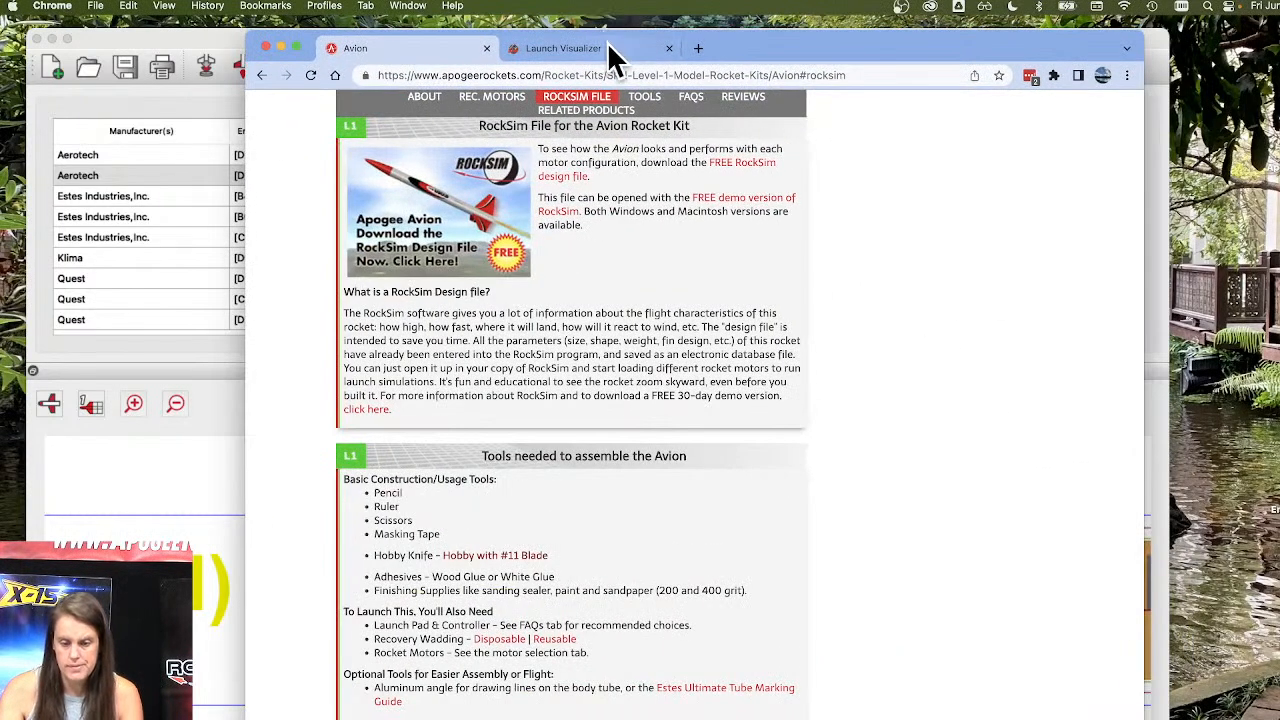
Switch to Chrome and open the thrustcurve.org website in a new tab.
{"action": "left_click", "coordinate": [699, 48]}
{"action": "type", "text": "thrustcurve.org"}
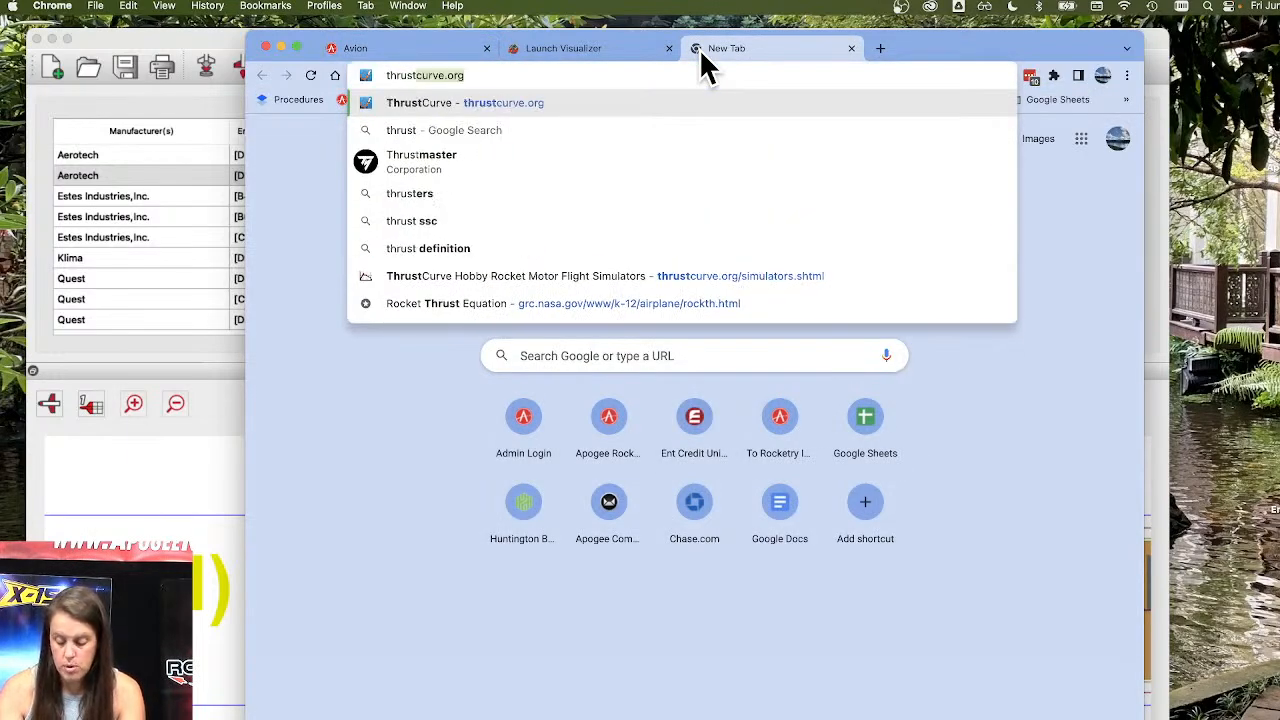
{"action": "key", "text": "Return"}
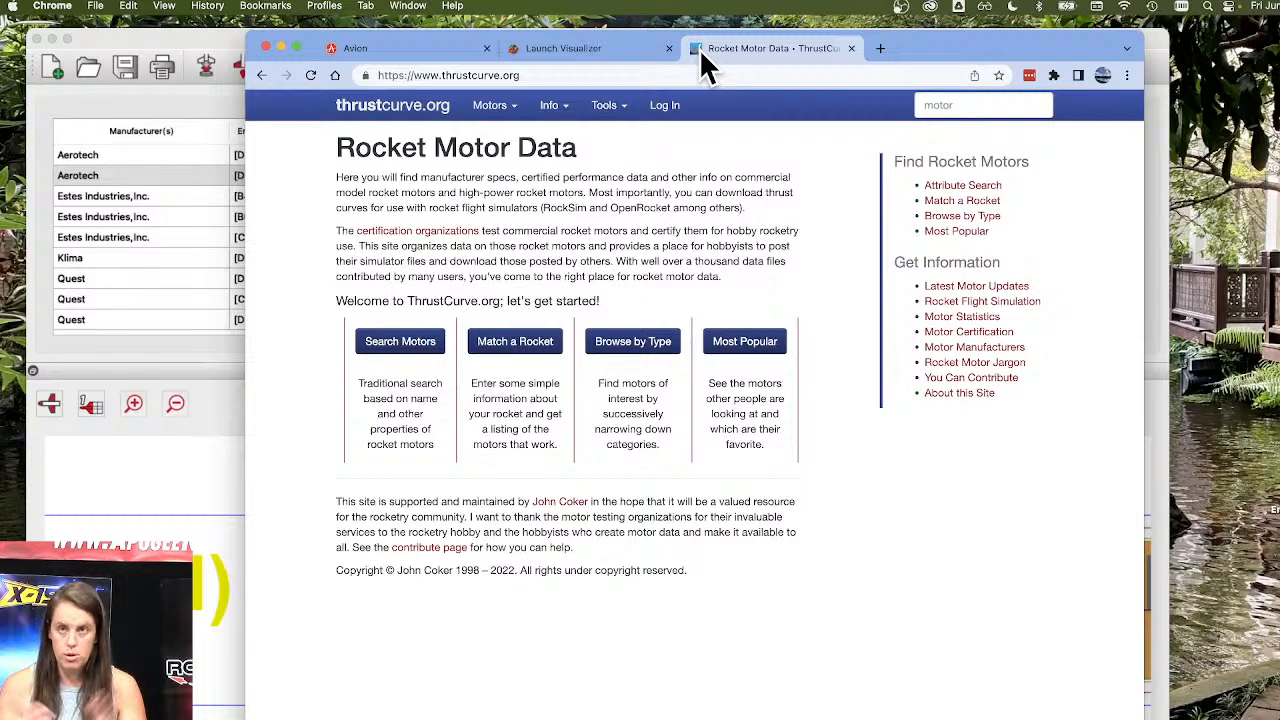
Return to RockSim, open the engine selection for the Avion's motor mount, and set the diameter filter to Show all engines.
{"action": "left_click", "coordinate": [150, 360]}
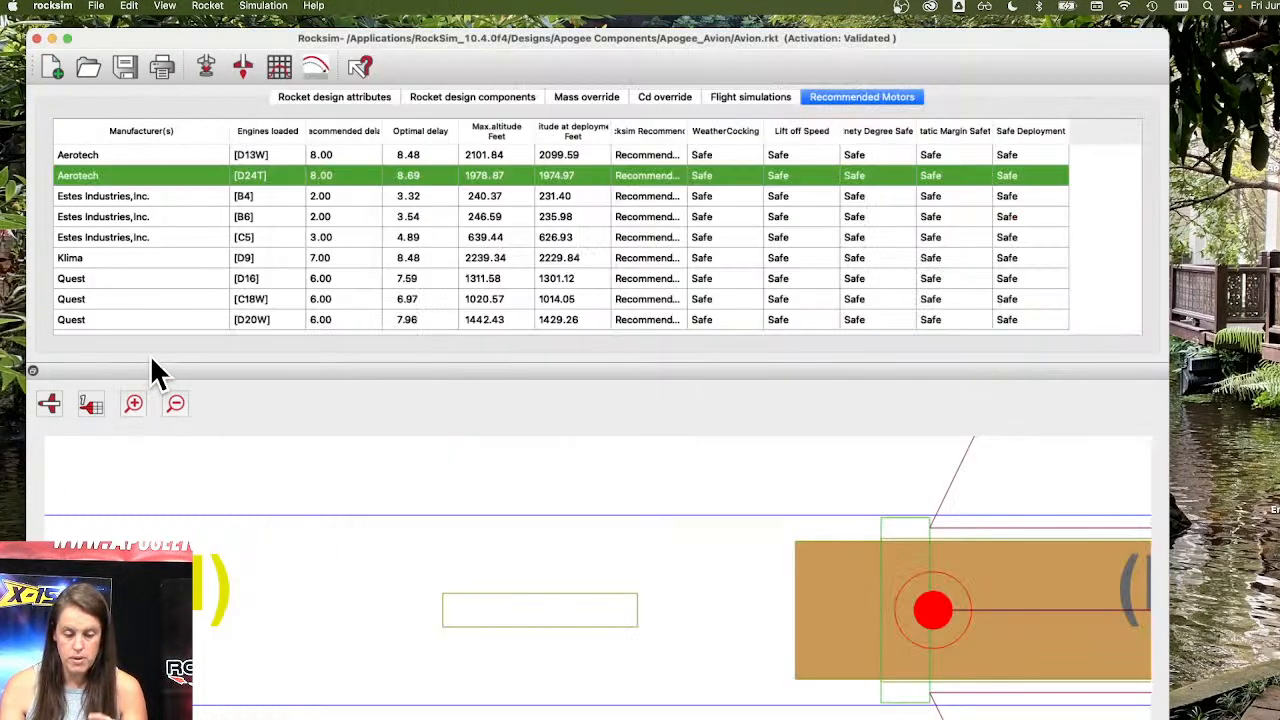
{"action": "left_click", "coordinate": [206, 67]}
{"action": "left_click", "coordinate": [325, 561]}
{"action": "scroll", "coordinate": [520, 380], "scroll_direction": "down", "scroll_amount": 3}
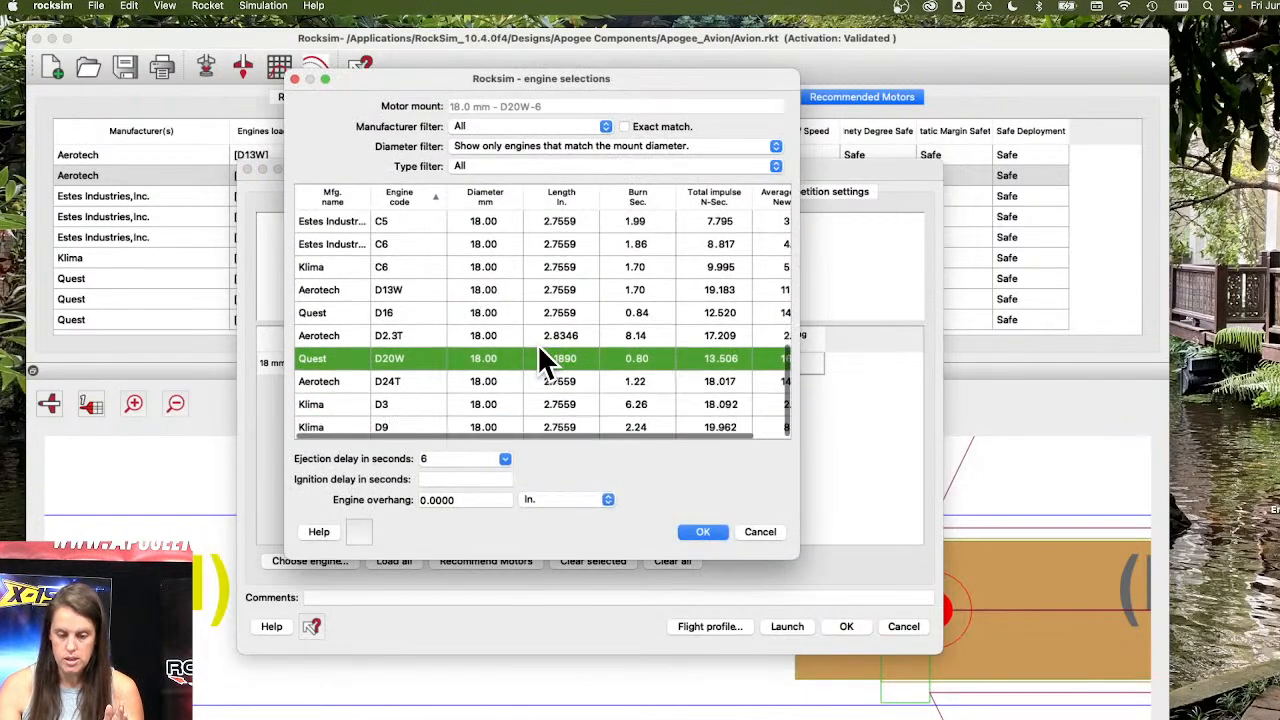
{"action": "left_click", "coordinate": [548, 146]}
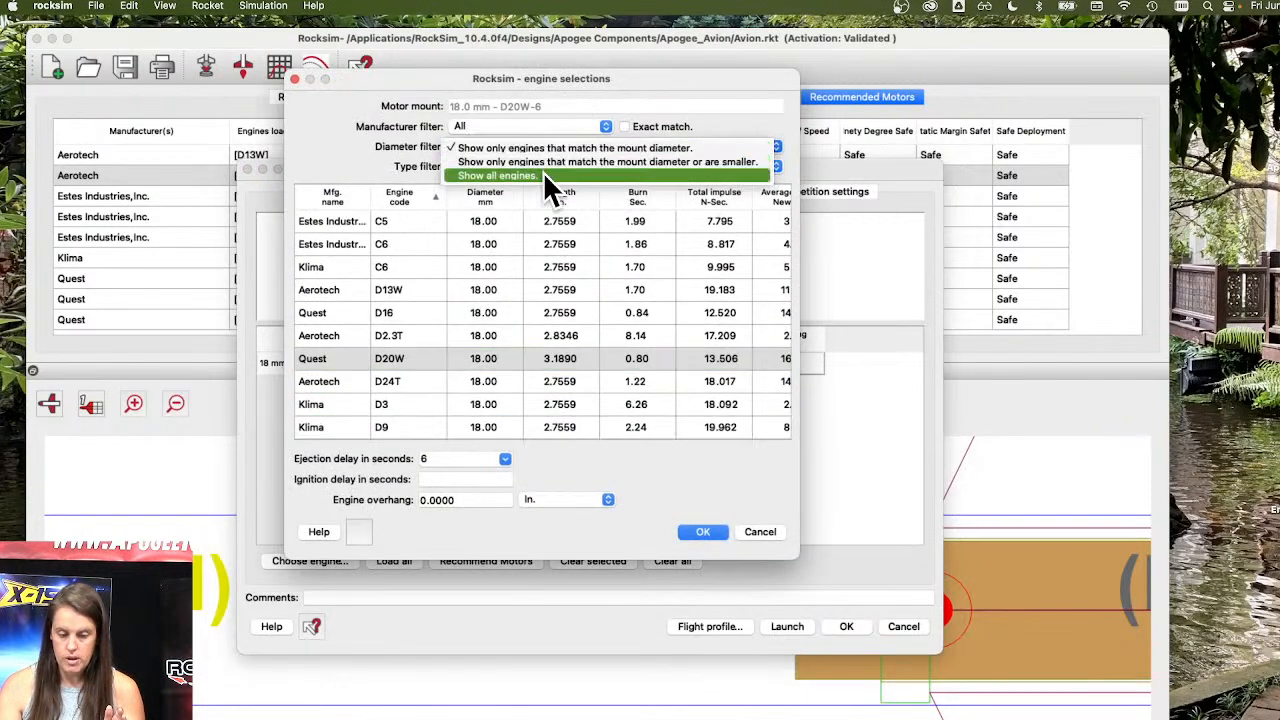
{"action": "left_click", "coordinate": [550, 172]}
Examine the unfiltered engine list through the largest motor classes, including the N, M and O engines.
{"action": "scroll", "coordinate": [445, 325], "scroll_direction": "down", "scroll_amount": 15}
{"action": "scroll", "coordinate": [447, 335], "scroll_direction": "down", "scroll_amount": 20}
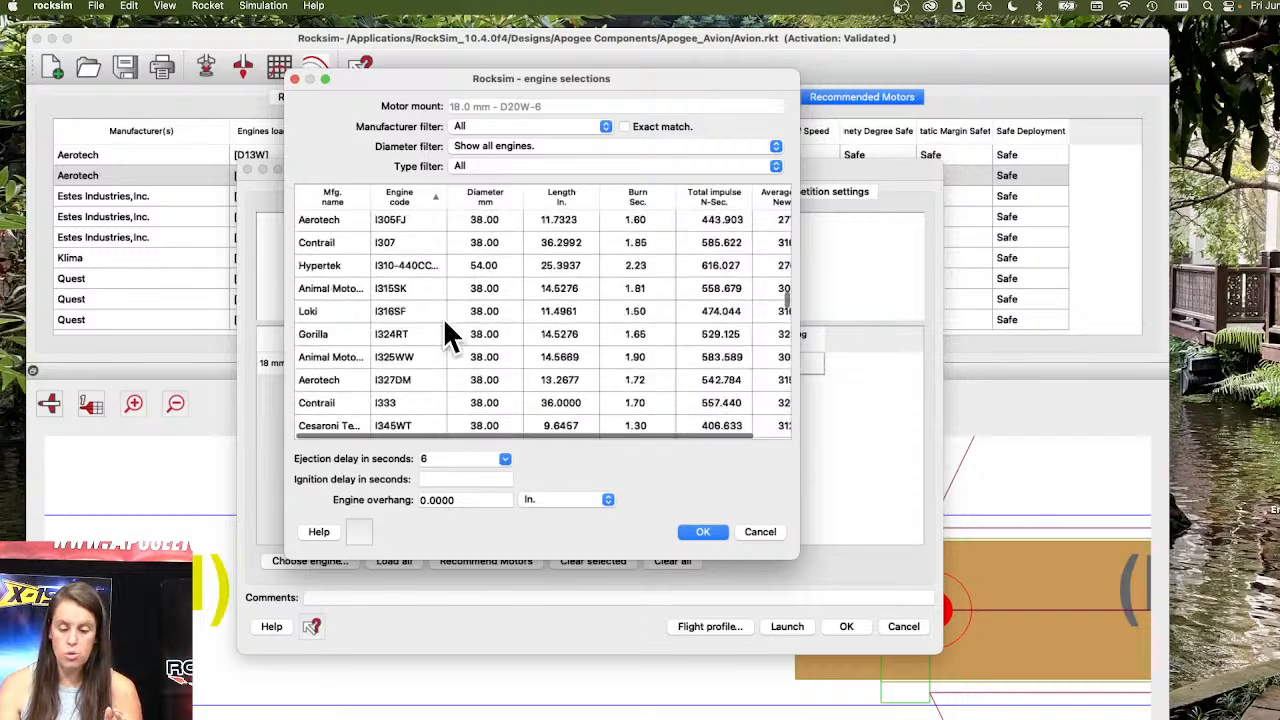
{"action": "scroll", "coordinate": [445, 322], "scroll_direction": "down", "scroll_amount": 10}
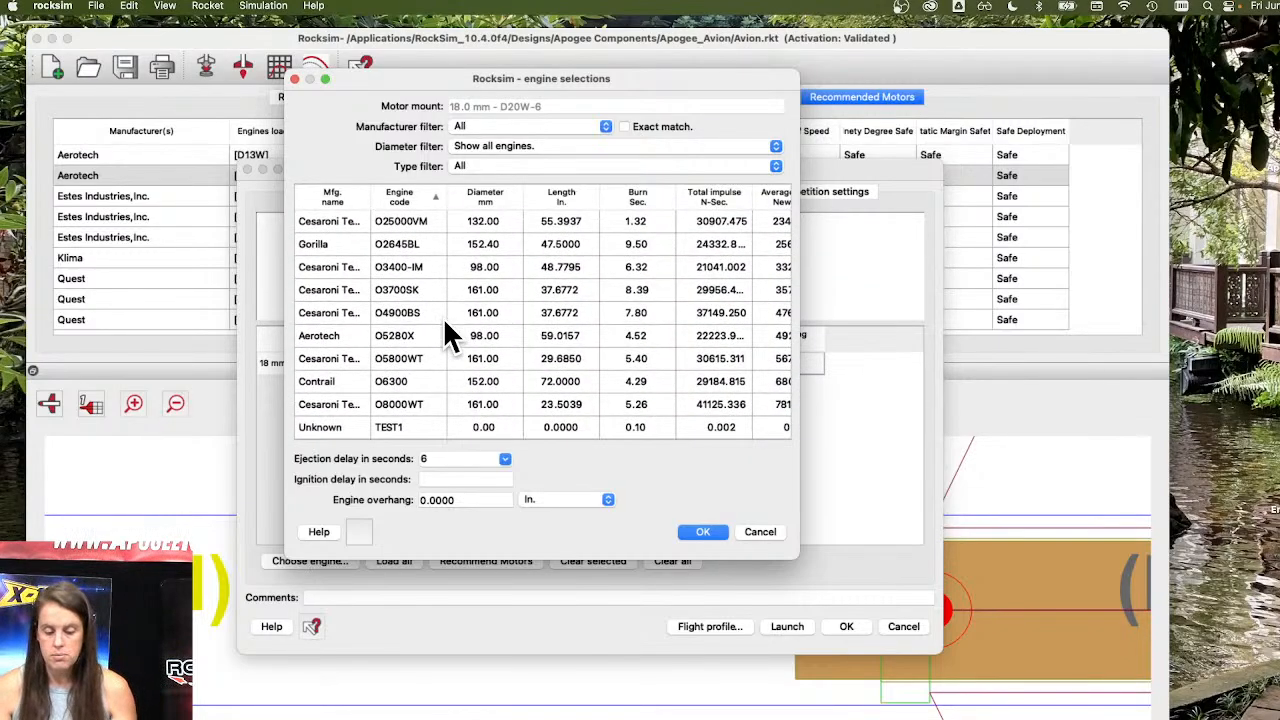
{"action": "scroll", "coordinate": [443, 317], "scroll_direction": "down", "scroll_amount": 1}
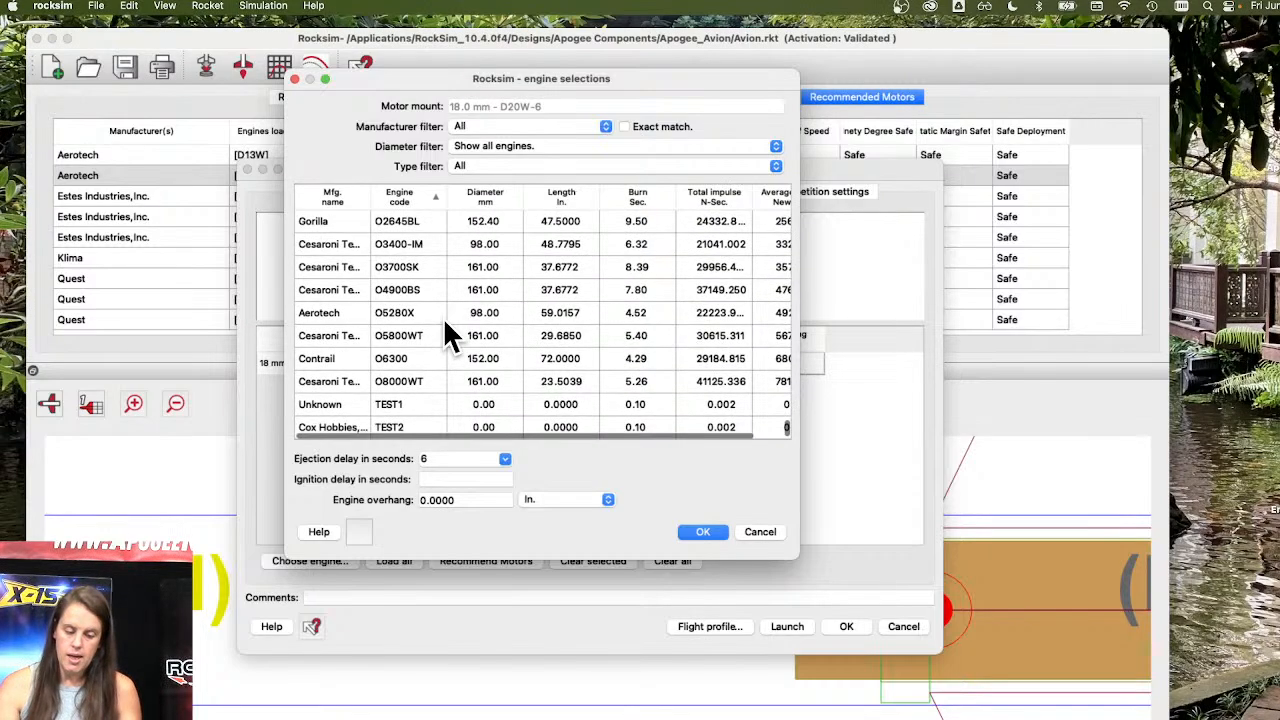
{"action": "scroll", "coordinate": [445, 323], "scroll_direction": "up", "scroll_amount": 10}
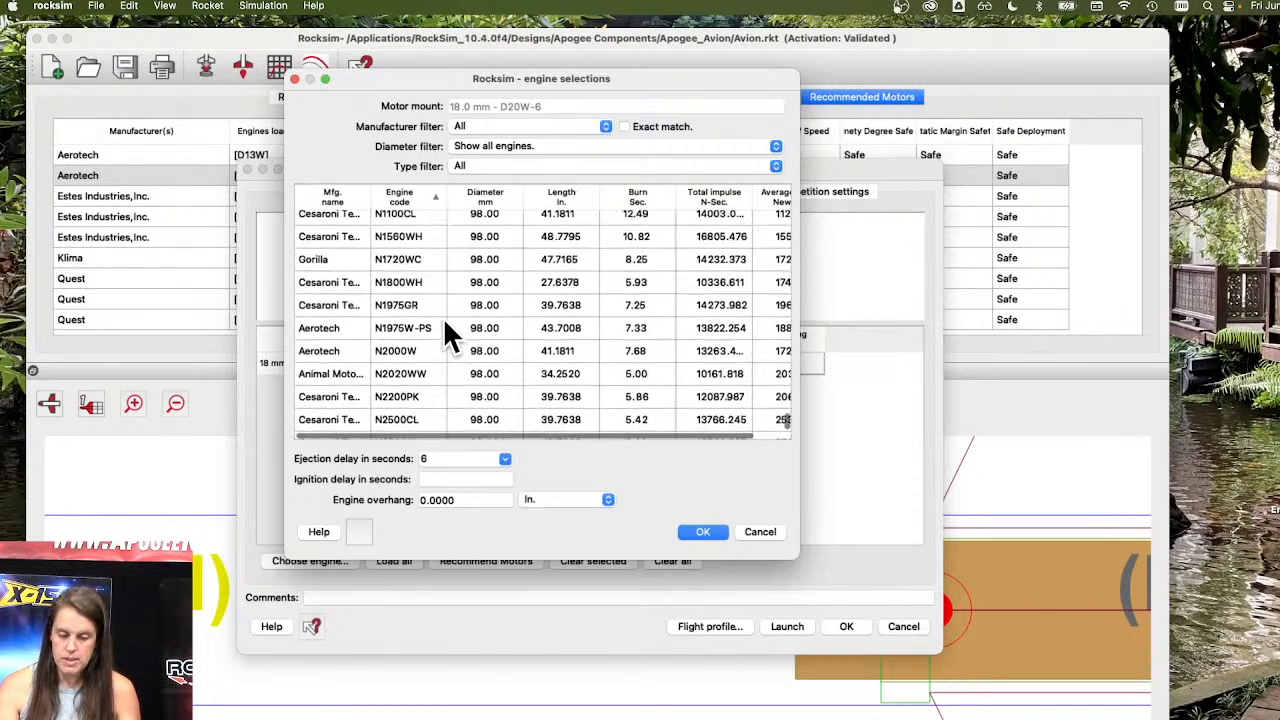
{"action": "scroll", "coordinate": [445, 322], "scroll_direction": "up", "scroll_amount": 10}
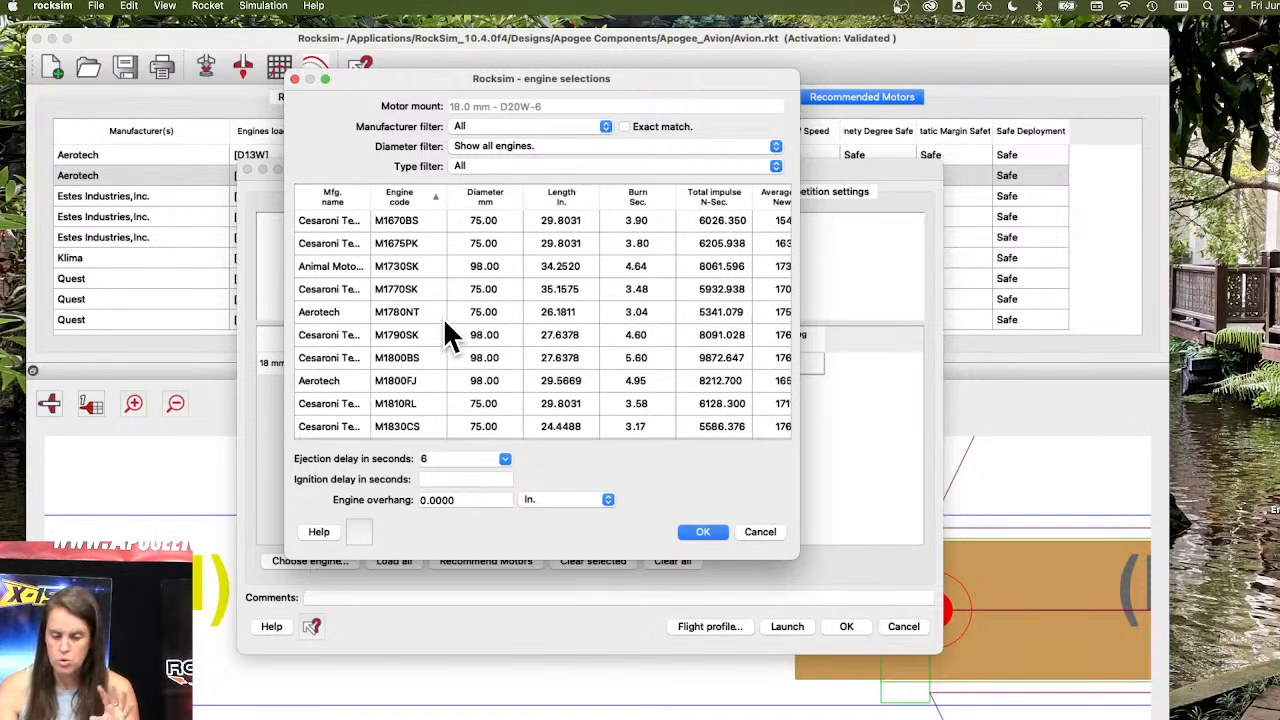
{"action": "scroll", "coordinate": [443, 317], "scroll_direction": "up", "scroll_amount": 10}
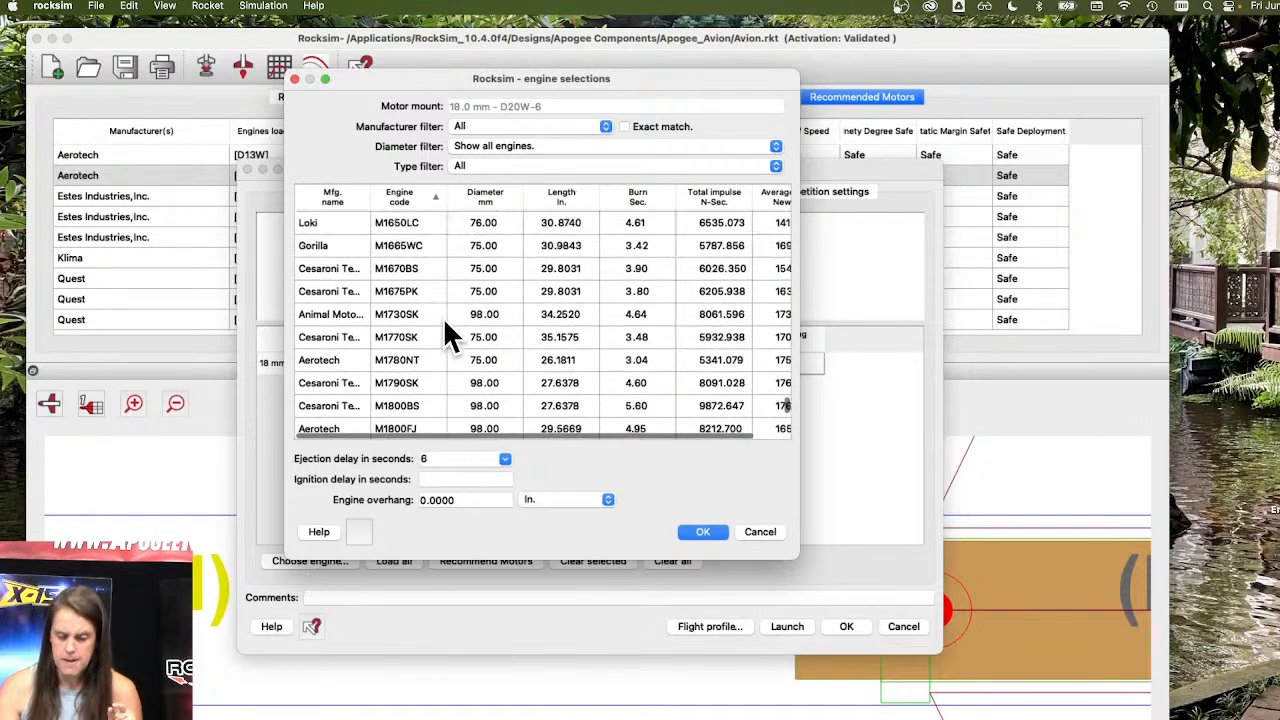
Filter the engine list to manufacturer Aerotech, and restore the manufacturer filter to All.
{"action": "left_click", "coordinate": [498, 126]}
{"action": "left_click", "coordinate": [547, 145]}
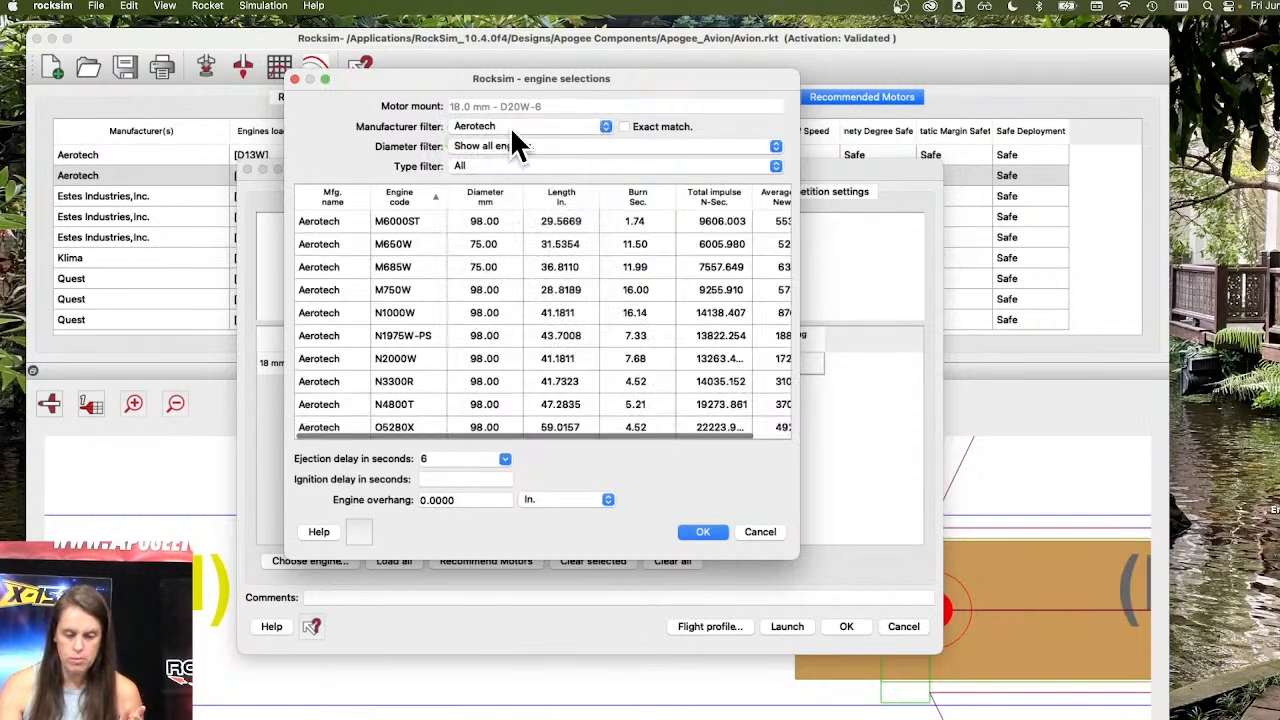
{"action": "left_click", "coordinate": [510, 126]}
{"action": "left_click", "coordinate": [510, 106]}
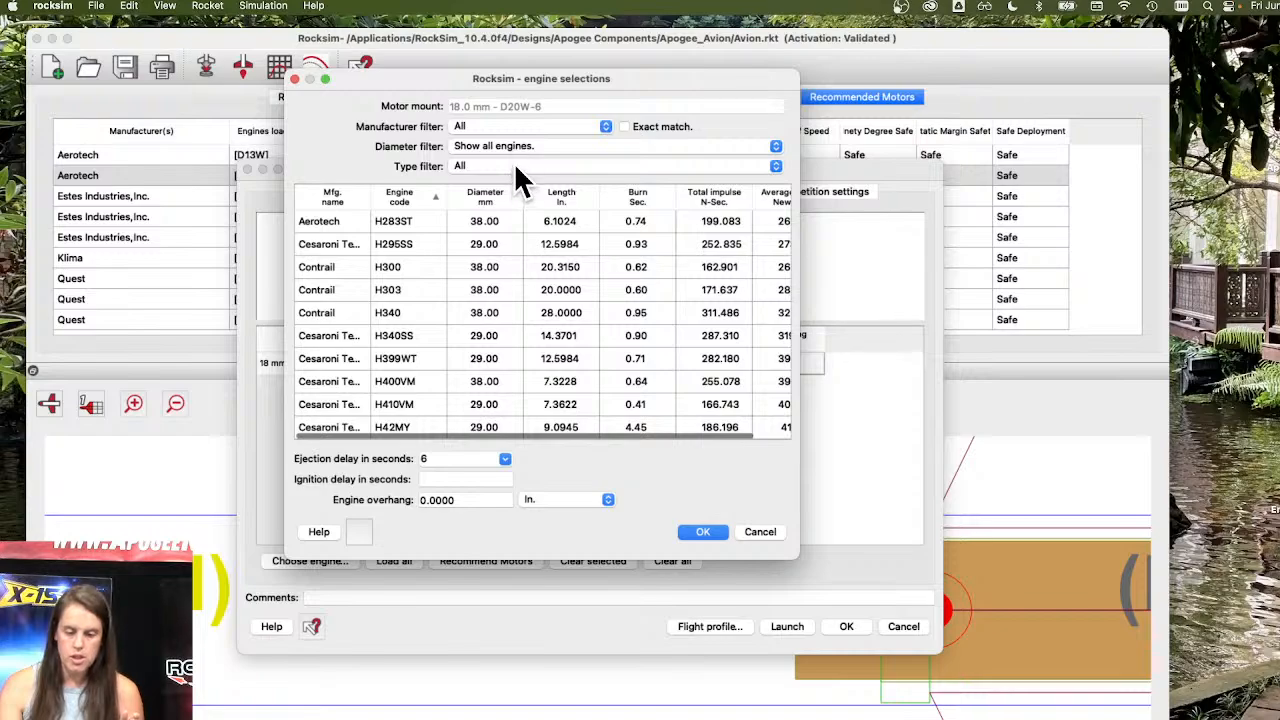
Select the CTI 5198-M1101-WH-P engine, widen the engine code column to read its full designation, and cancel the engine selection and simulation properties.
{"action": "left_click", "coordinate": [403, 198]}
{"action": "left_click", "coordinate": [405, 198]}
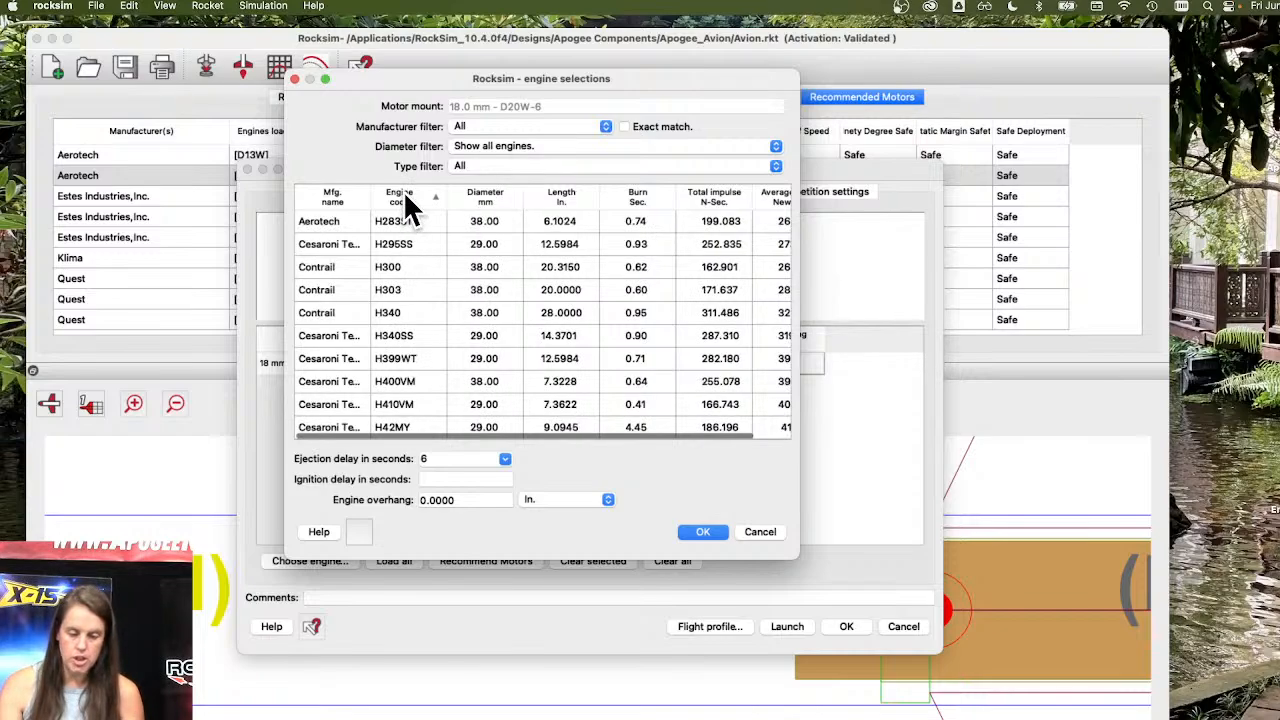
{"action": "scroll", "coordinate": [401, 245], "scroll_direction": "down", "scroll_amount": 10}
{"action": "scroll", "coordinate": [401, 240], "scroll_direction": "up", "scroll_amount": 15}
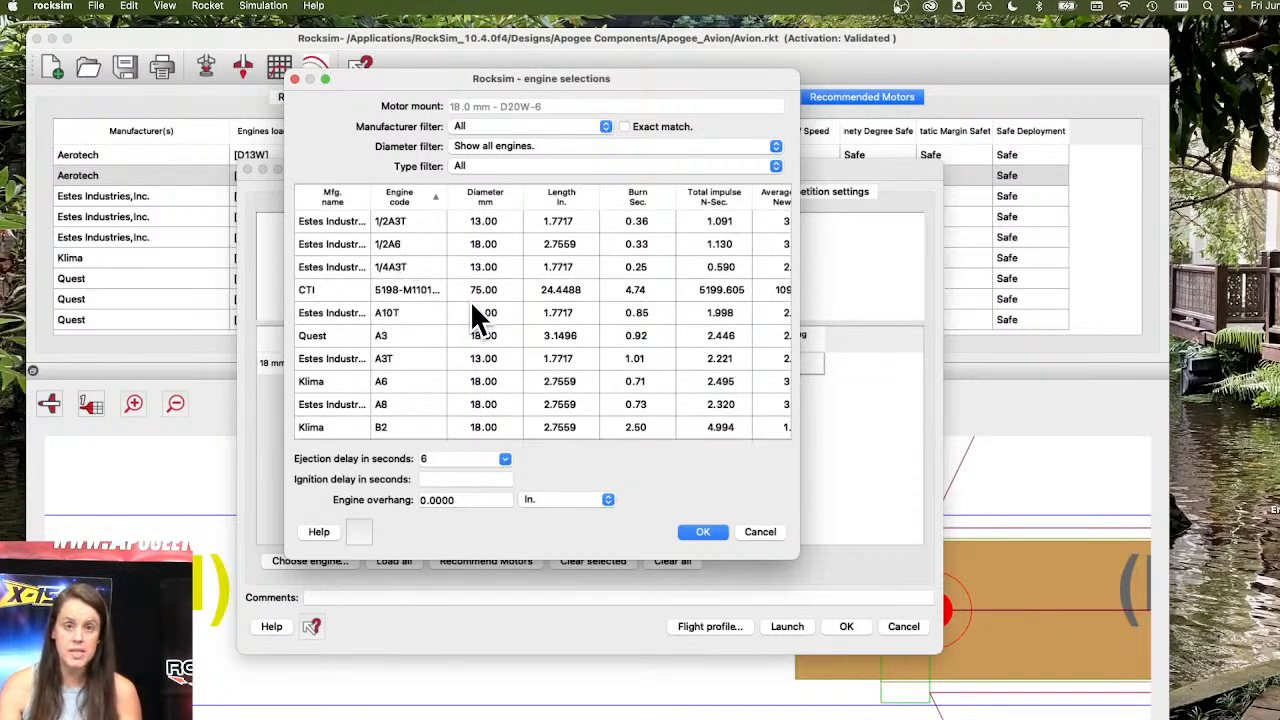
{"action": "left_click", "coordinate": [409, 287]}
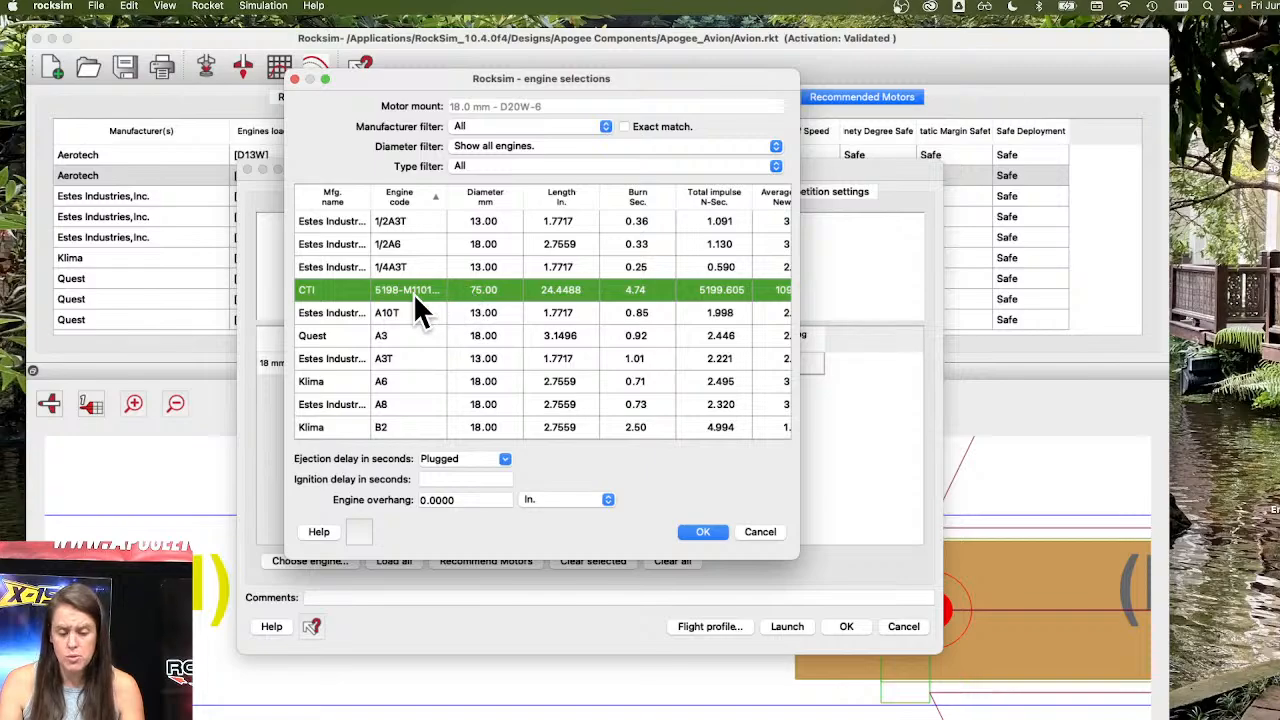
{"action": "left_click_drag", "start_coordinate": [444, 196], "coordinate": [527, 196]}
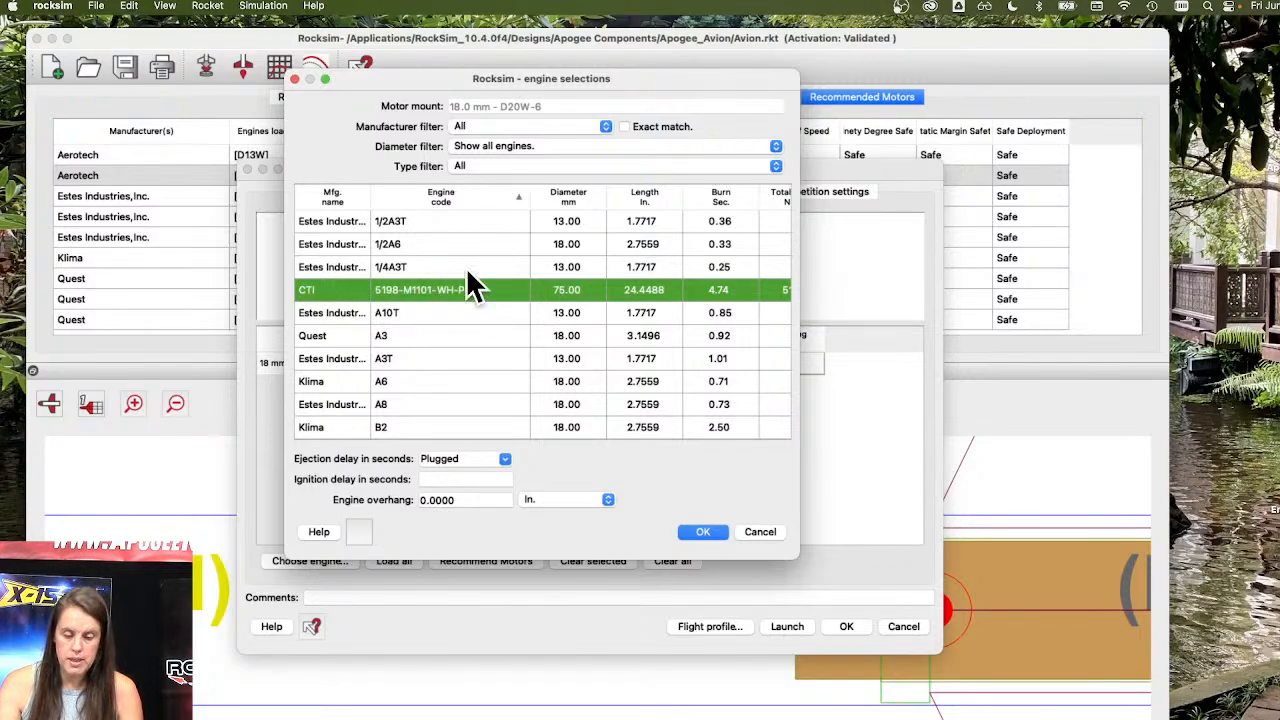
{"action": "left_click", "coordinate": [762, 532]}
{"action": "left_click", "coordinate": [905, 626]}
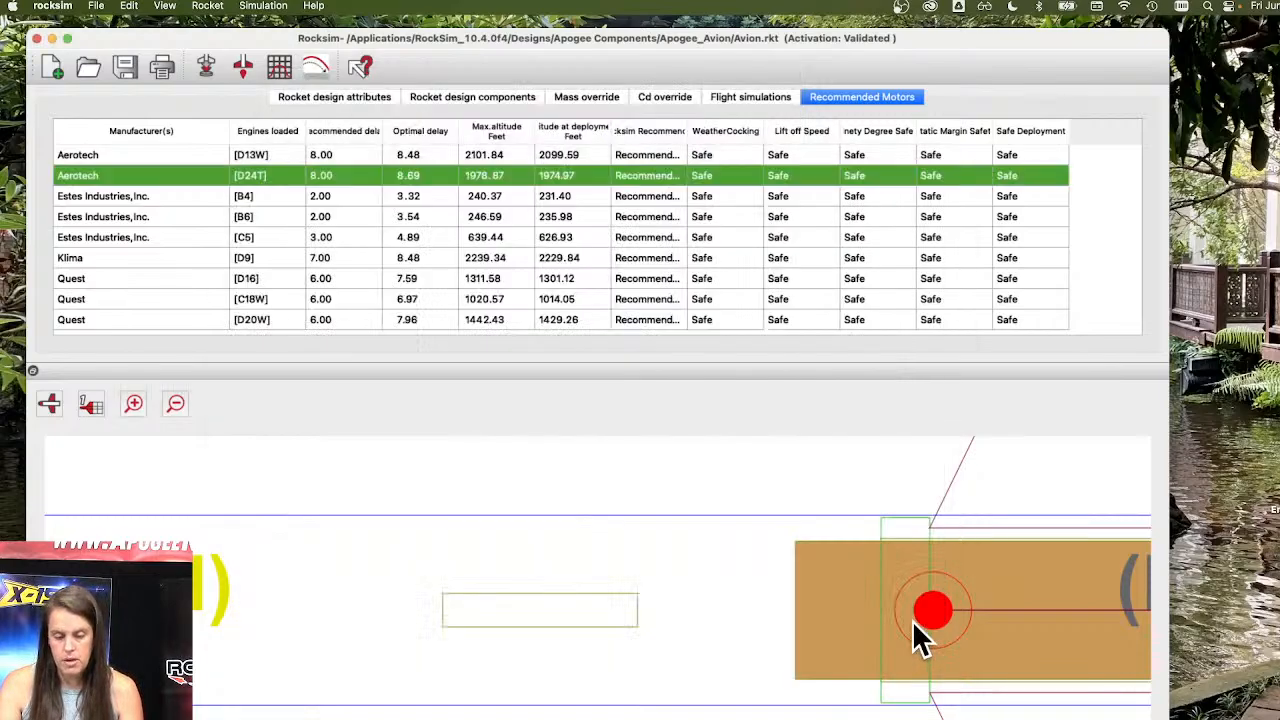
Minimize the RockSim window and search ThrustCurve.org in Chrome for the F20 motor.
{"action": "left_click", "coordinate": [53, 38]}
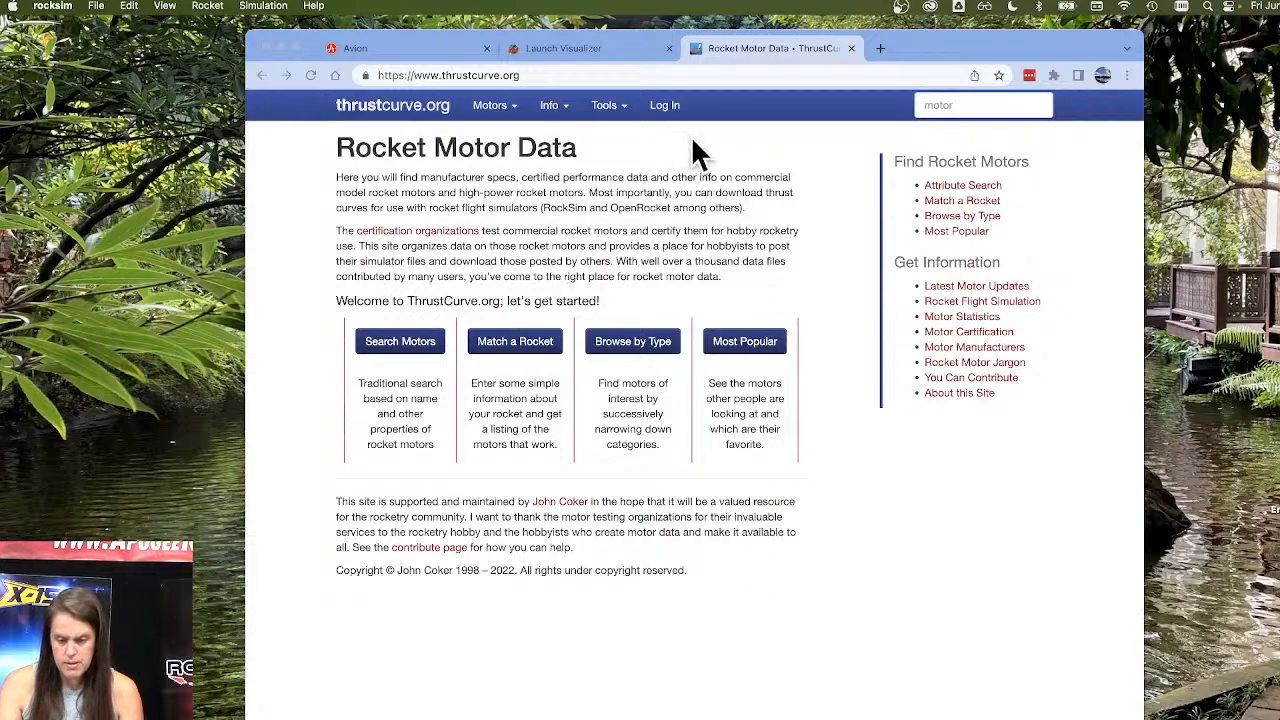
{"action": "left_click", "coordinate": [962, 102]}
{"action": "left_click", "coordinate": [962, 102]}
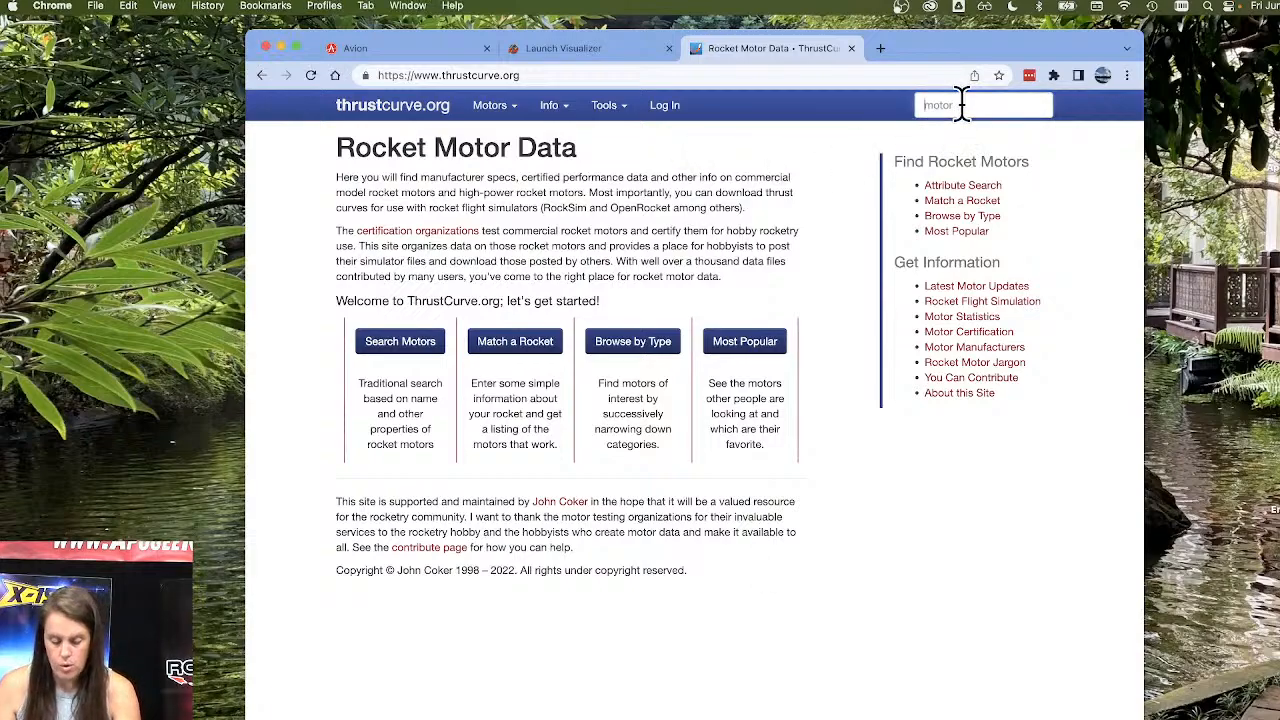
{"action": "type", "text": "F20"}
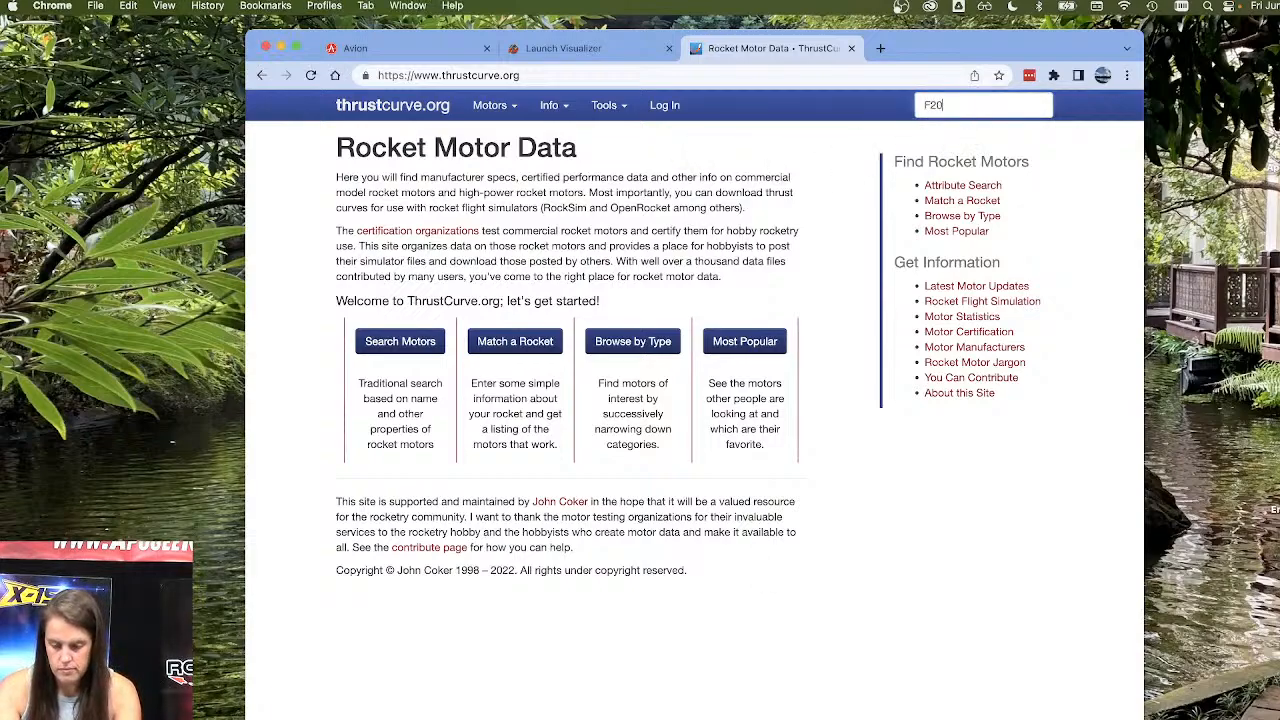
{"action": "key", "text": "Return"}
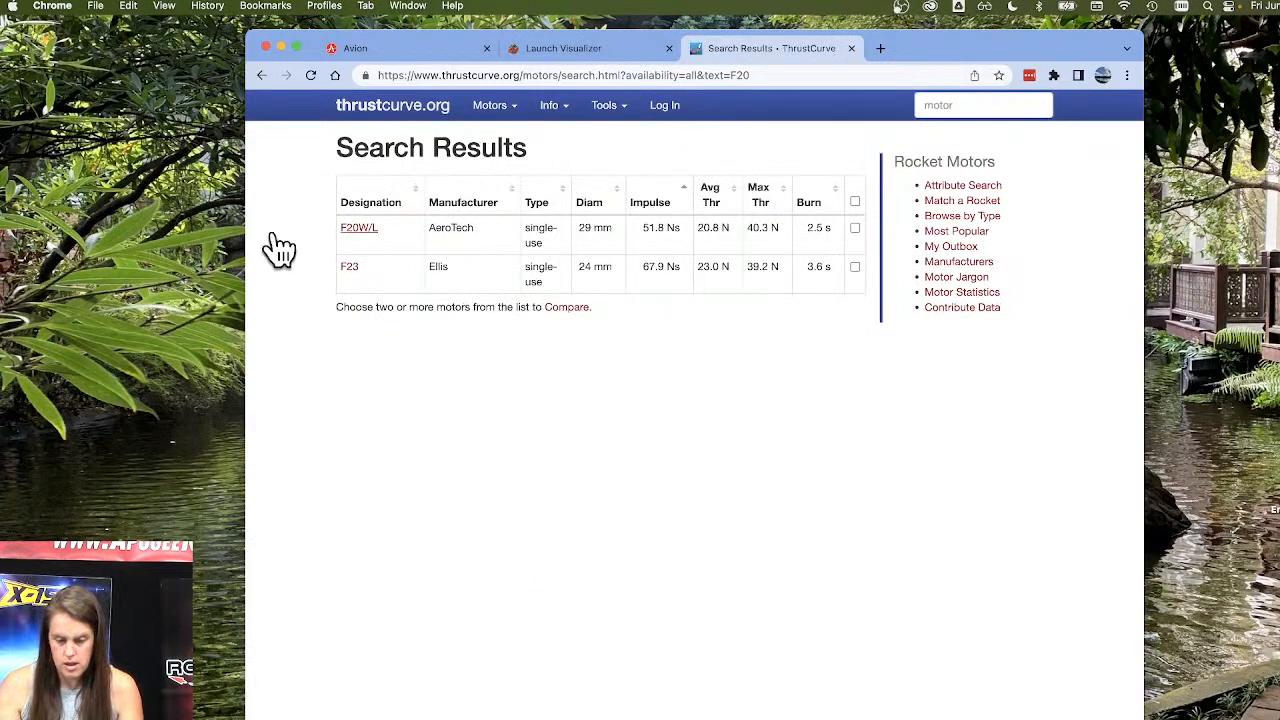
Open the AeroTech F20W/L motor and inspect the data pages of its certified RASP and RockSim simulator files.
{"action": "left_click", "coordinate": [356, 230]}
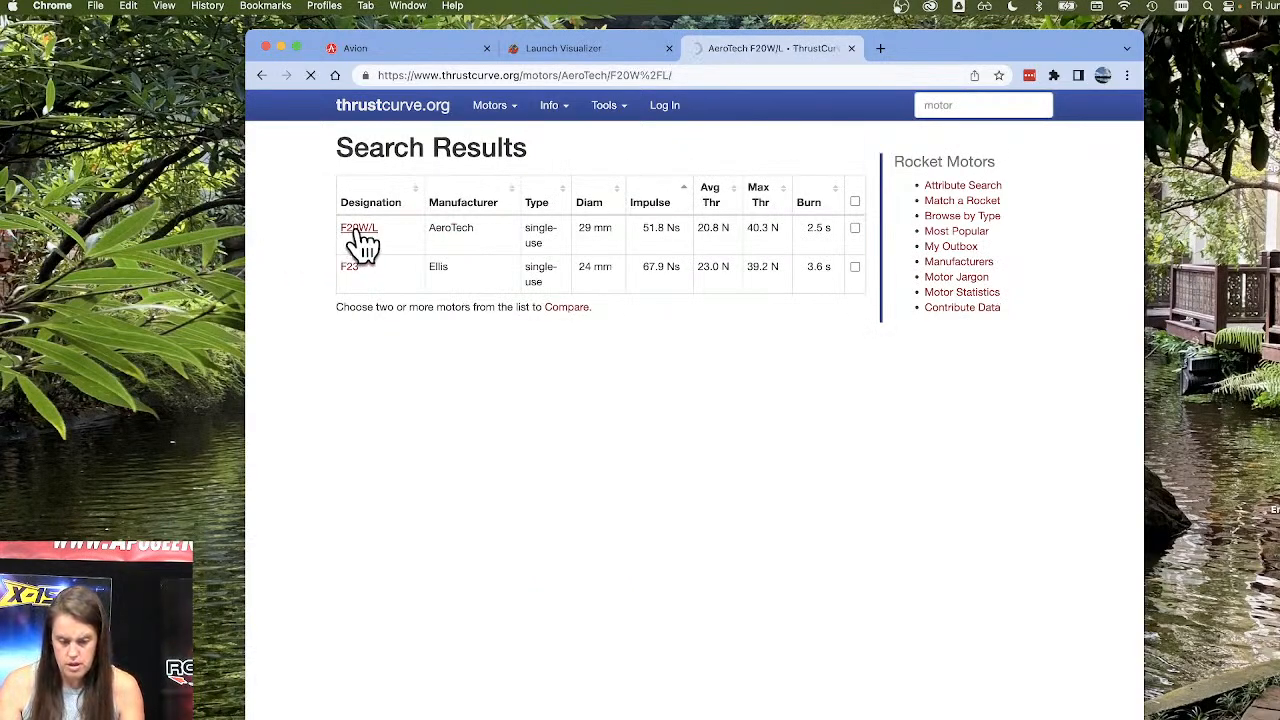
{"action": "scroll", "coordinate": [385, 410], "scroll_direction": "down", "scroll_amount": 3}
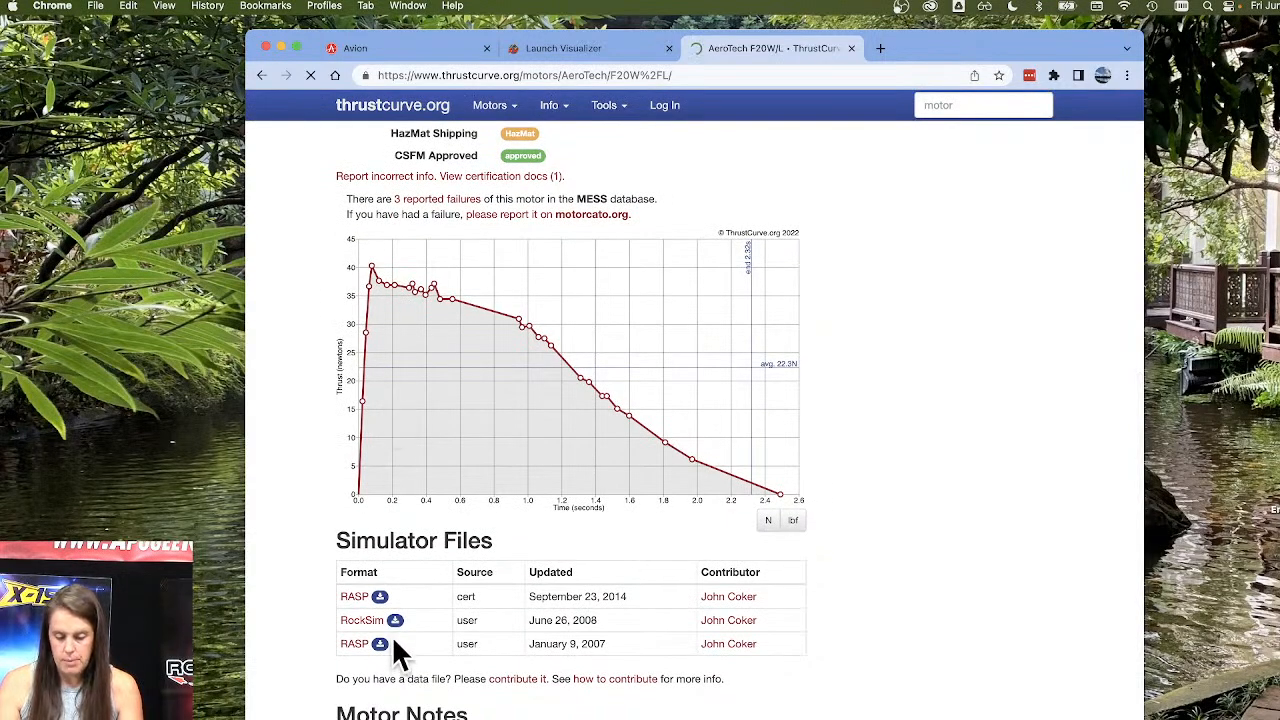
{"action": "left_click", "coordinate": [357, 598]}
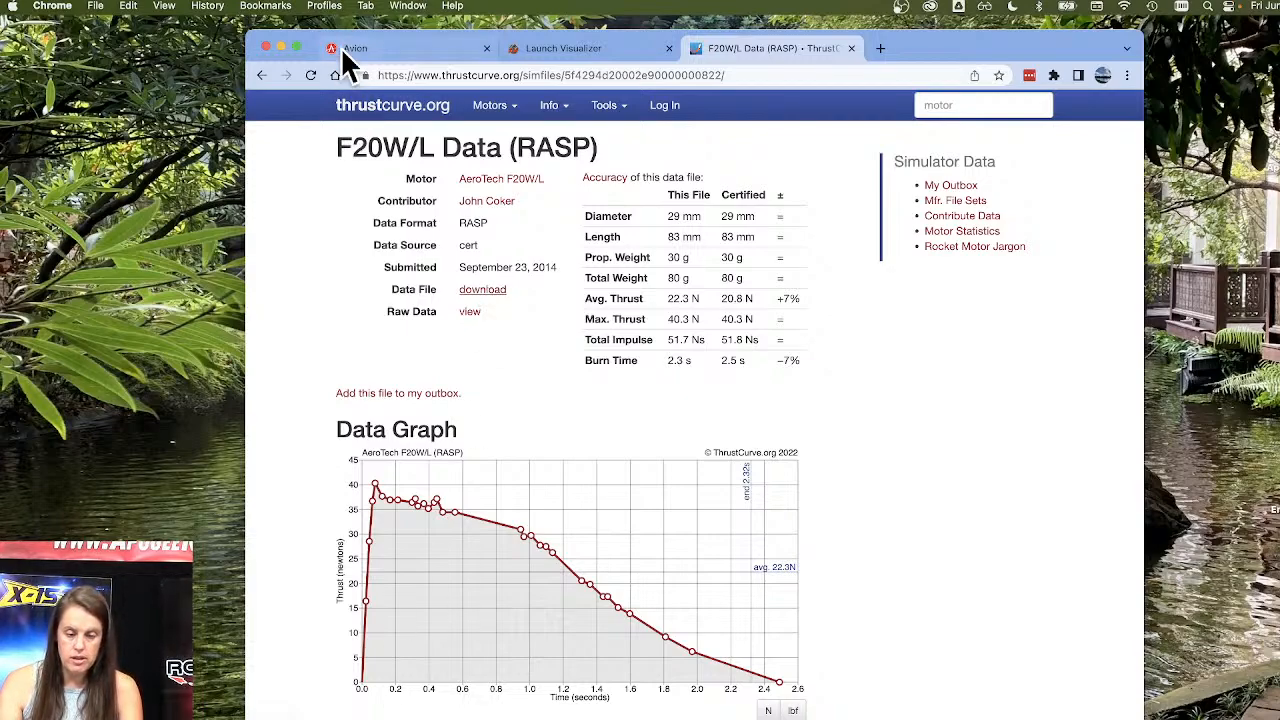
{"action": "left_click", "coordinate": [262, 76]}
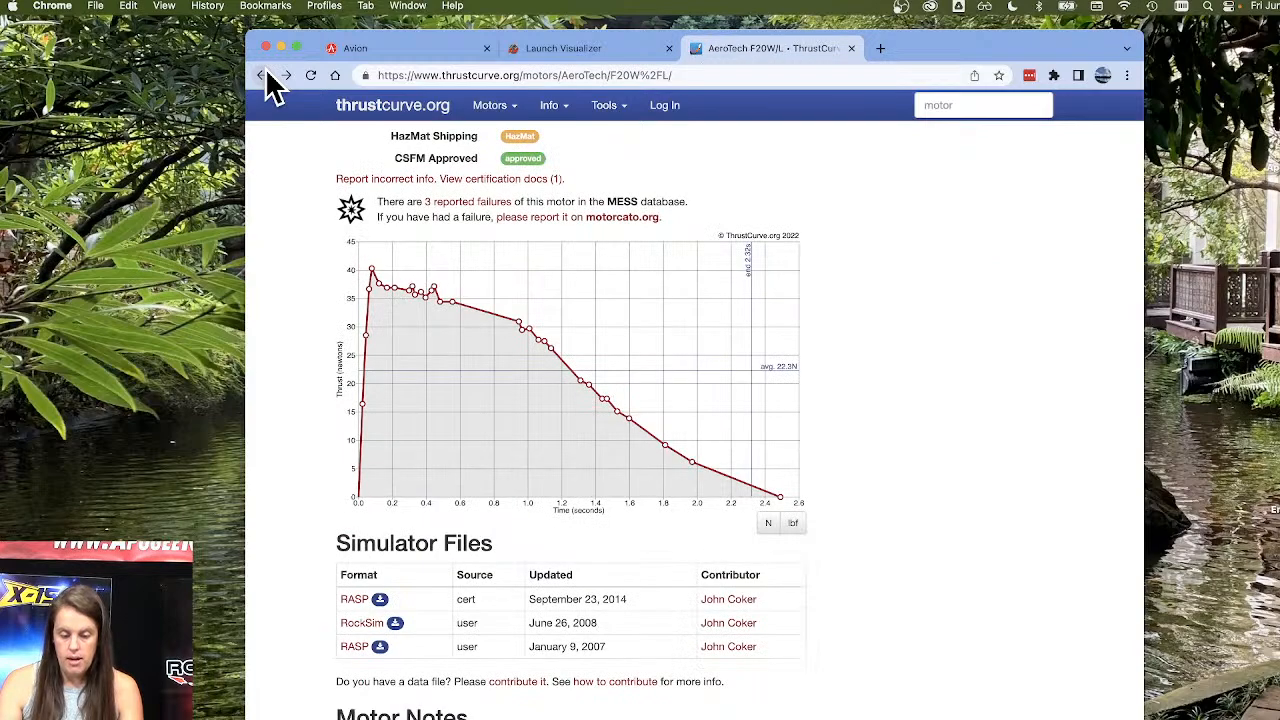
{"action": "left_click", "coordinate": [362, 623]}
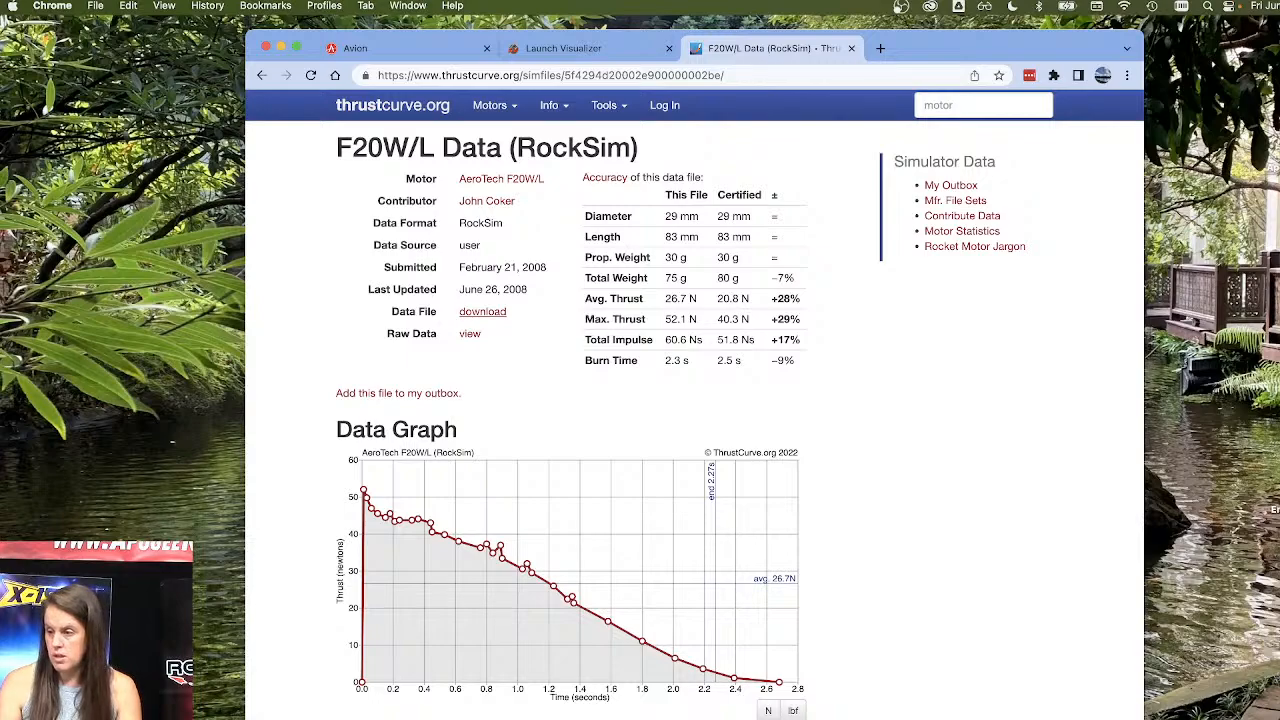
Shorten the browser window, switch to RockSim, and open the engine selection for the Avion's simulation.
{"action": "left_click_drag", "start_coordinate": [783, 718], "coordinate": [786, 583]}
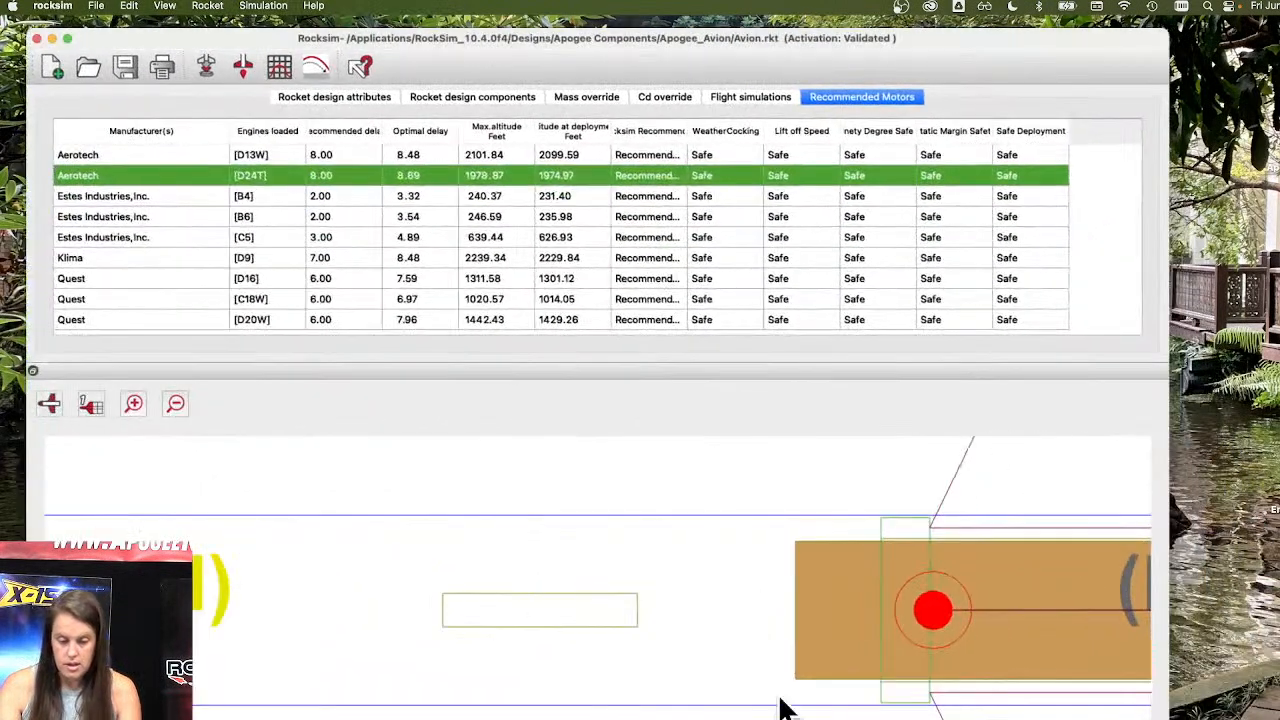
{"action": "left_click", "coordinate": [202, 64]}
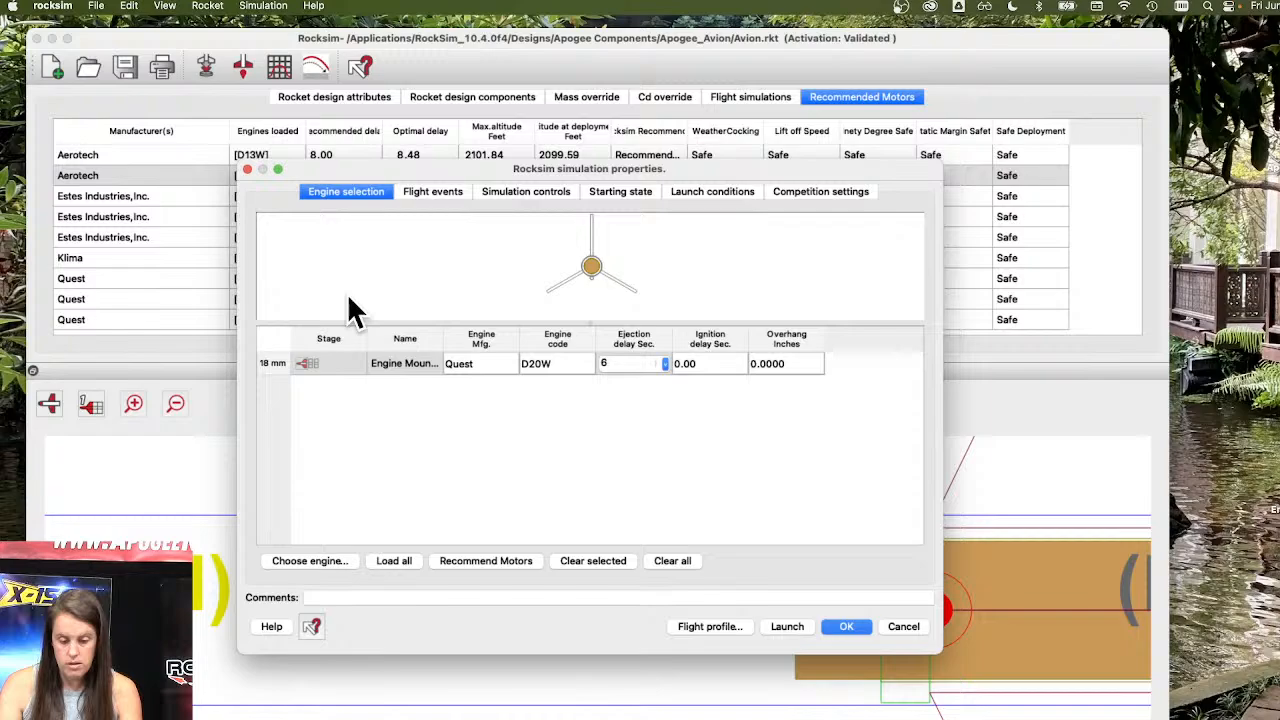
{"action": "left_click", "coordinate": [304, 552]}
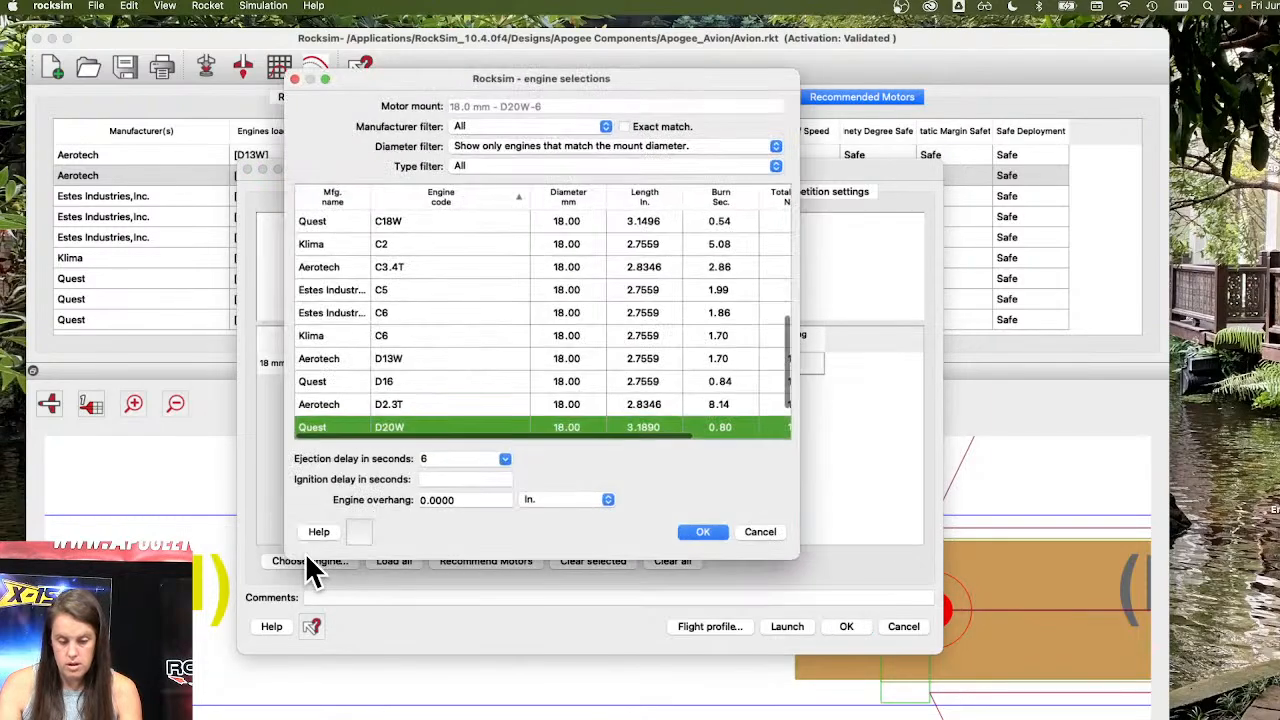
Filter the engine list to the Unspecified type, restore the type filter to All, and review the remaining type options.
{"action": "left_click", "coordinate": [578, 166]}
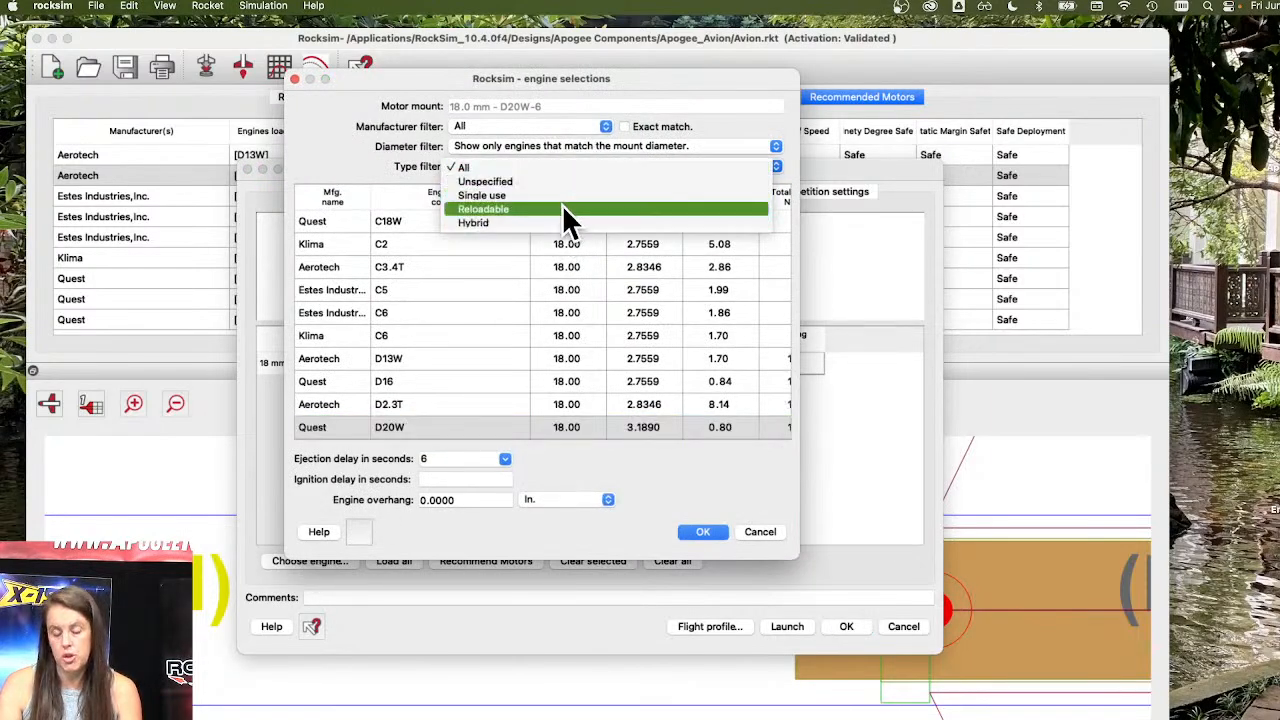
{"action": "left_click", "coordinate": [714, 180]}
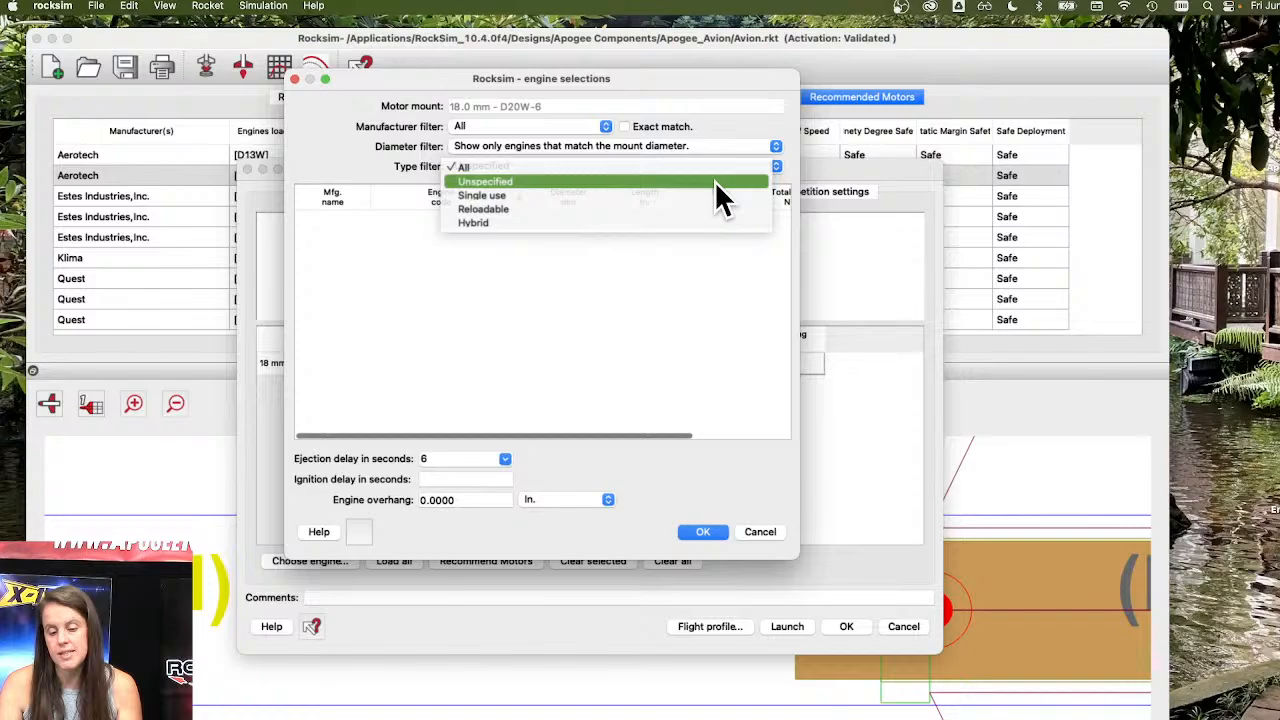
{"action": "left_click", "coordinate": [714, 180]}
{"action": "left_click", "coordinate": [543, 155]}
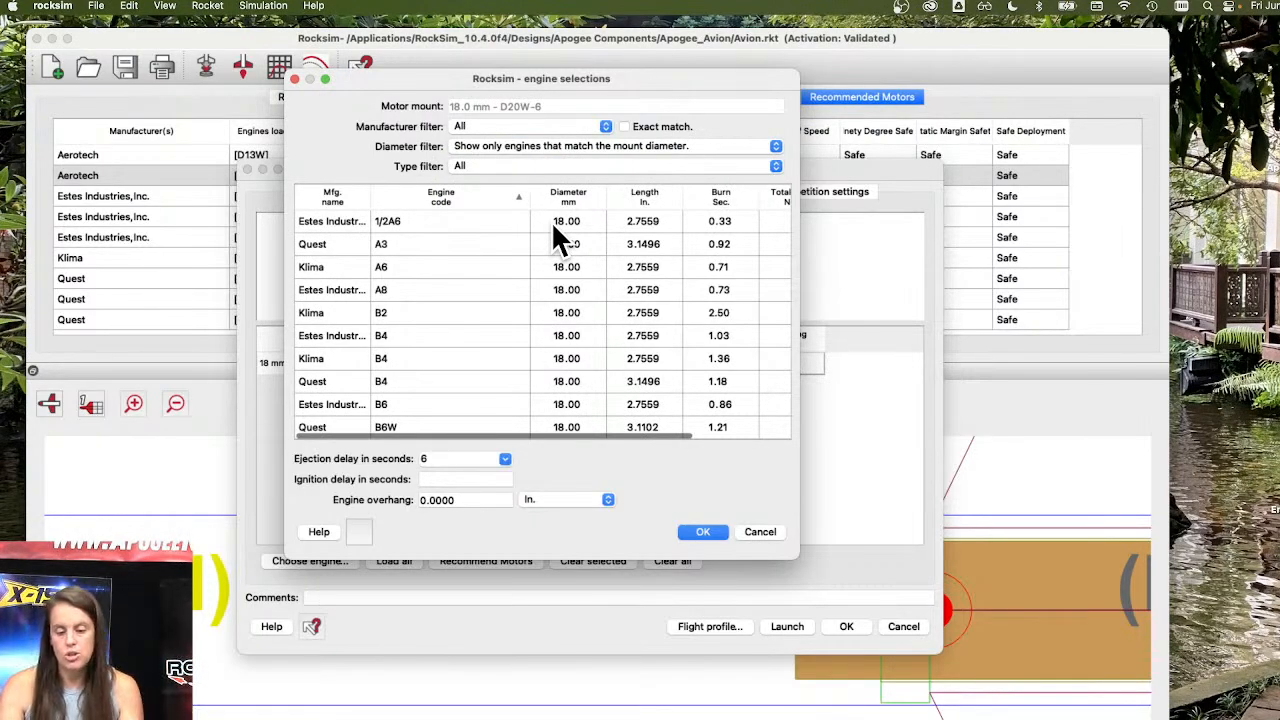
{"action": "left_click", "coordinate": [518, 165]}
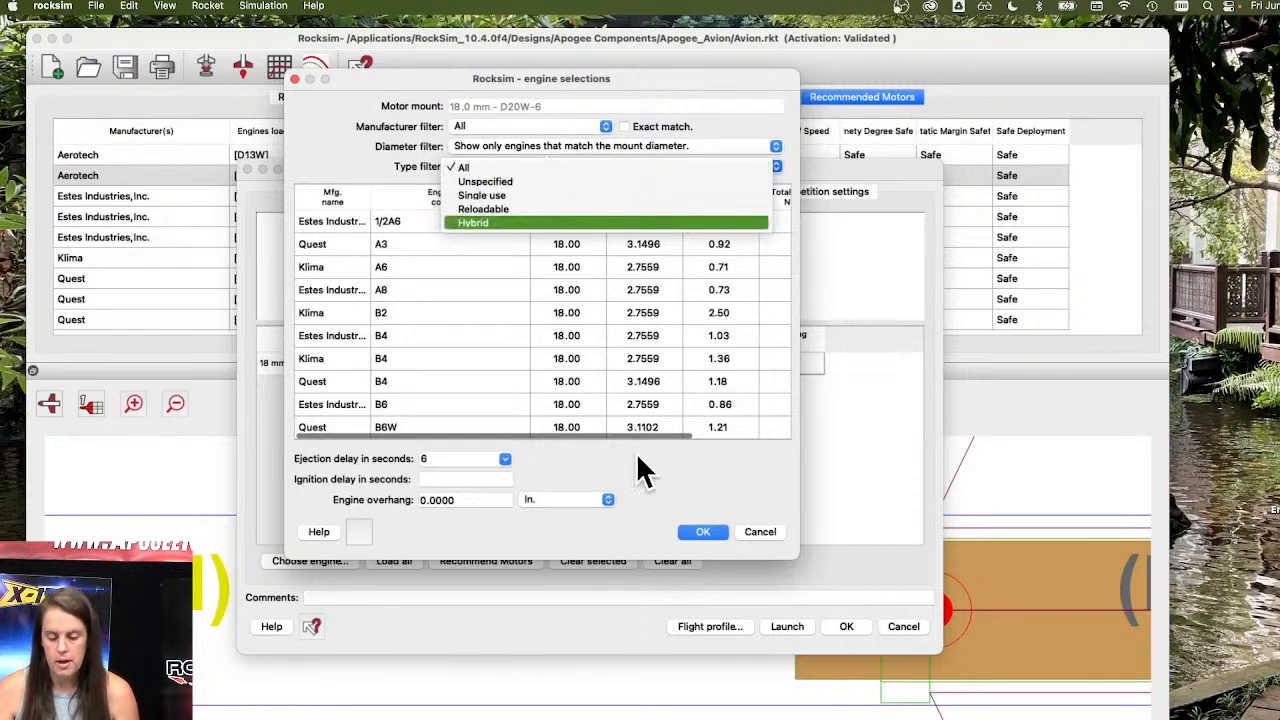
{"action": "left_click", "coordinate": [745, 484]}
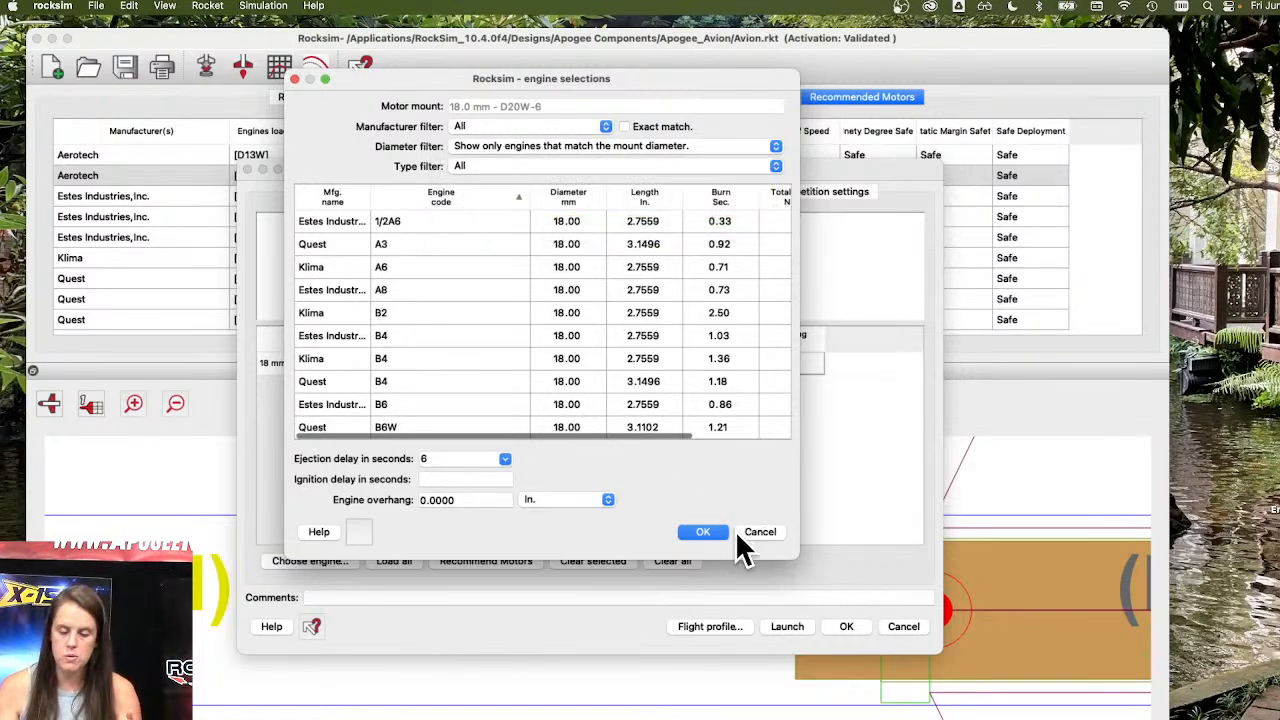
Cancel the engine selection and simulation properties, and minimize the RockSim window.
{"action": "left_click", "coordinate": [764, 530]}
{"action": "left_click", "coordinate": [904, 625]}
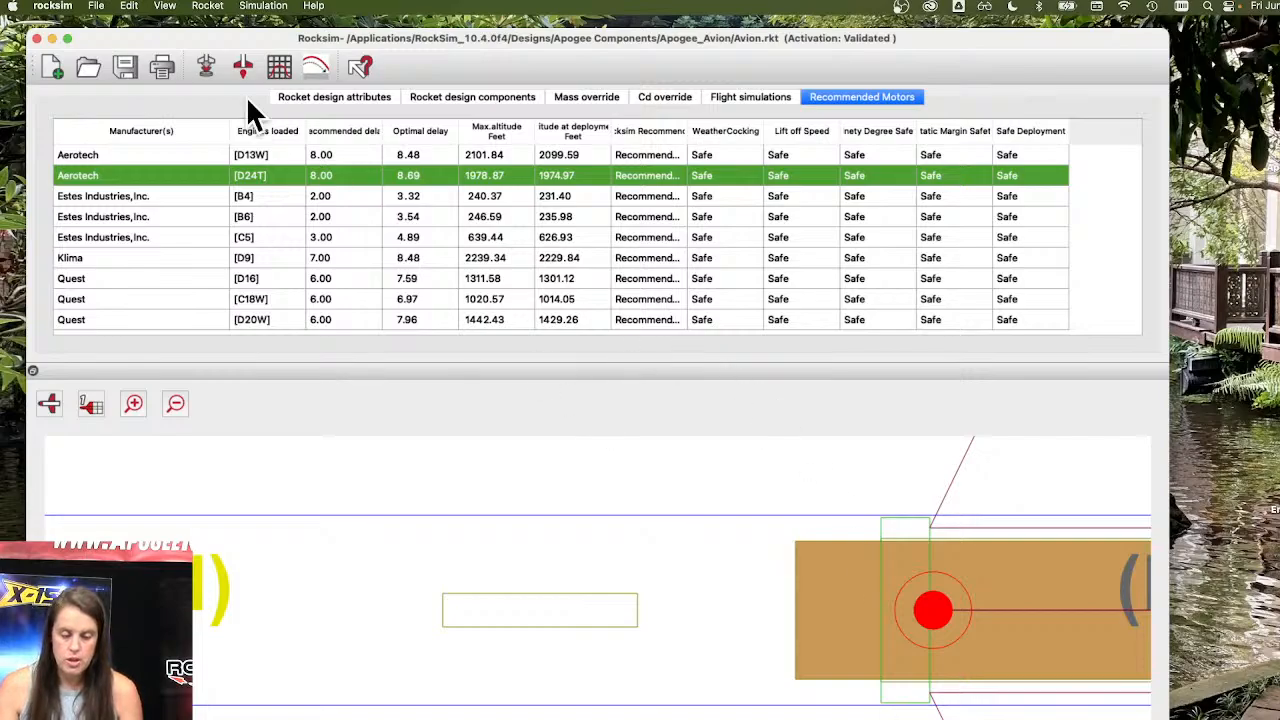
{"action": "left_click", "coordinate": [51, 37]}
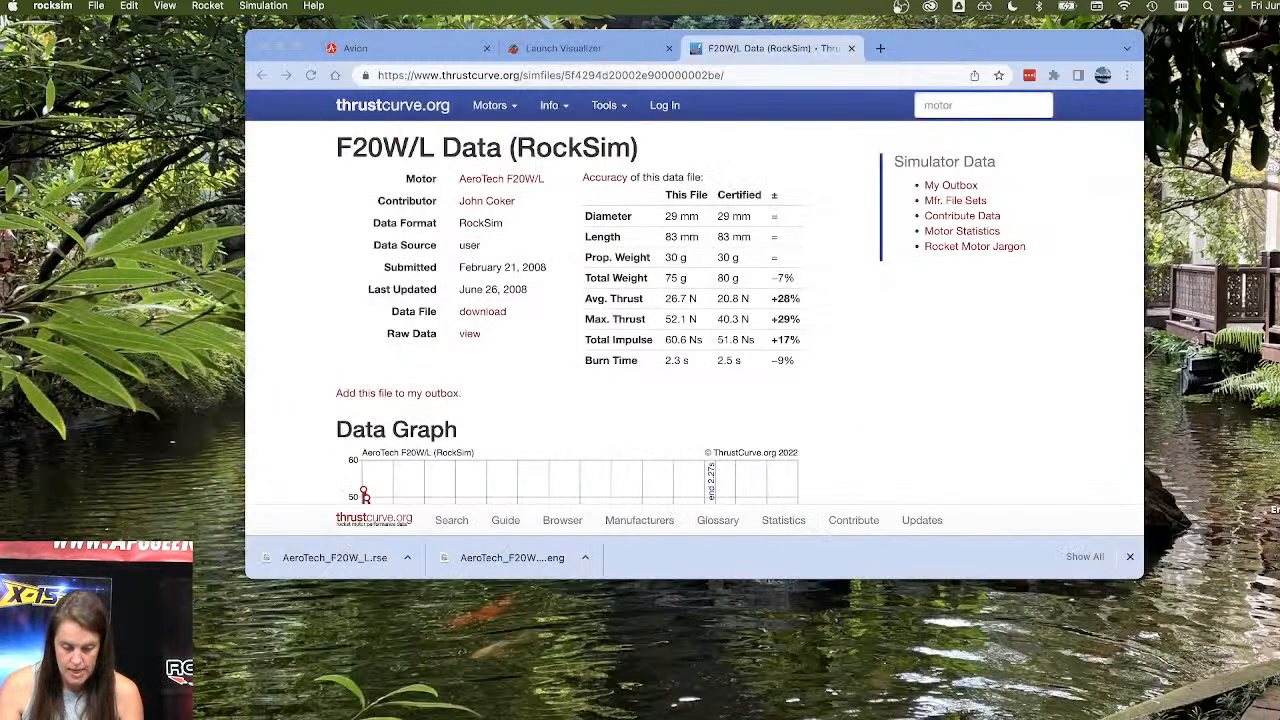
Close the F20W/L data tab and the downloads bar in Chrome, and search the Apogee Components site for F20.
{"action": "left_click", "coordinate": [851, 48]}
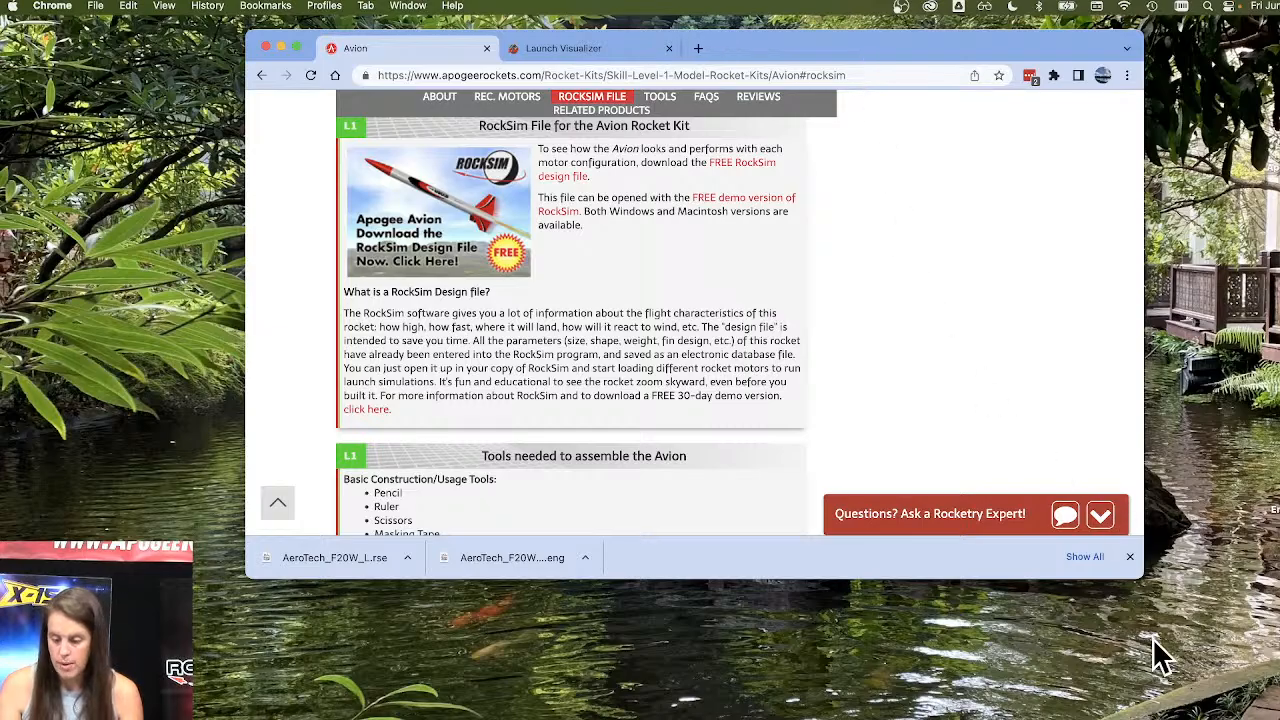
{"action": "left_click", "coordinate": [1129, 556]}
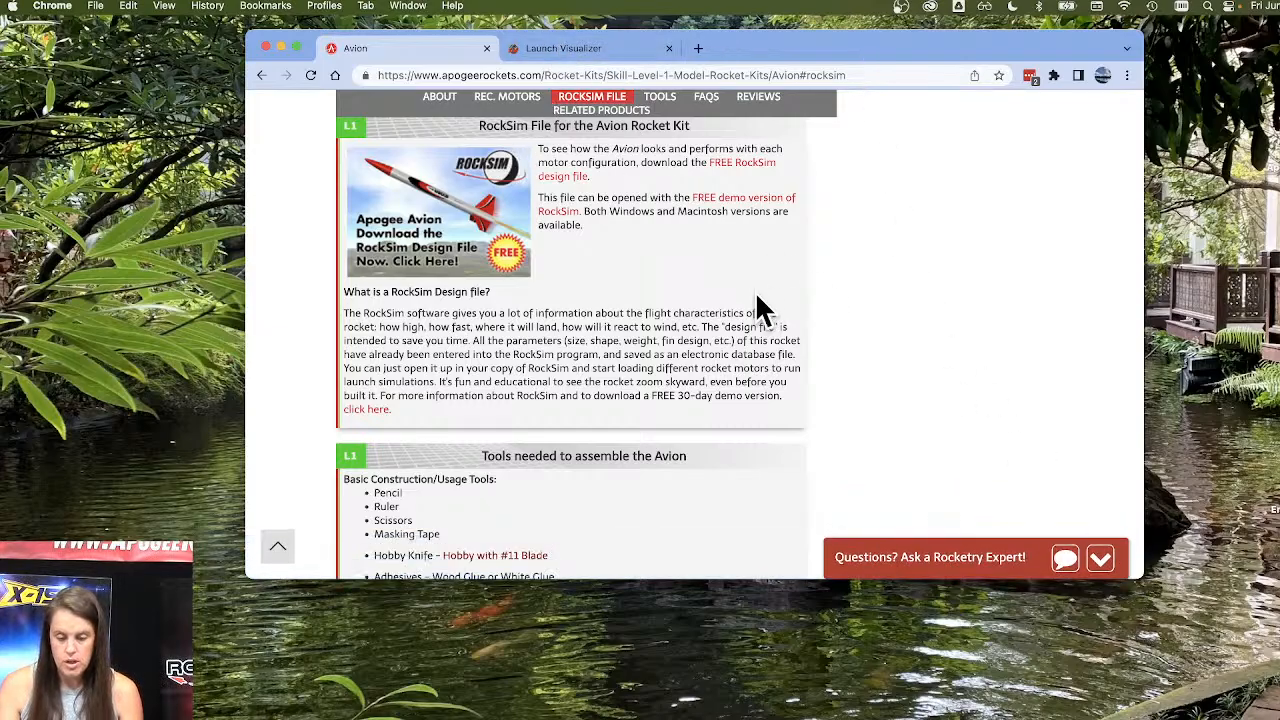
{"action": "scroll", "coordinate": [757, 310], "scroll_direction": "up", "scroll_amount": 15}
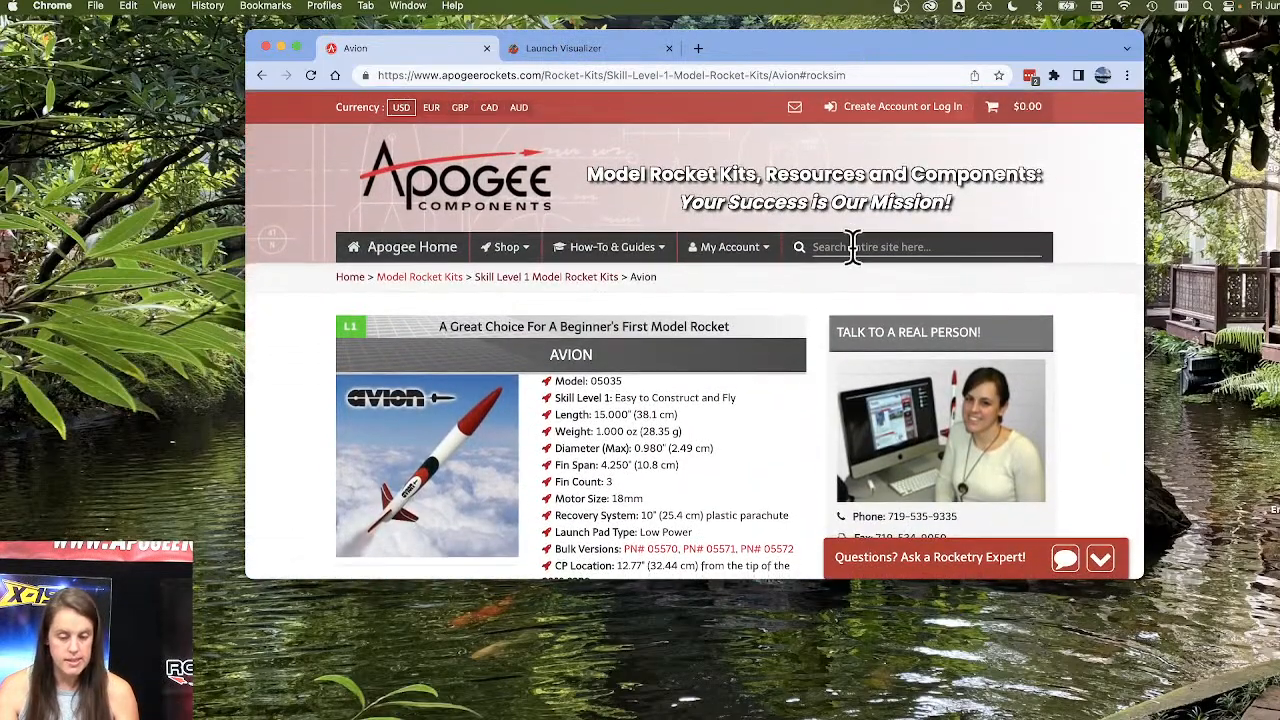
{"action": "left_click", "coordinate": [851, 246]}
{"action": "type", "text": "F20"}
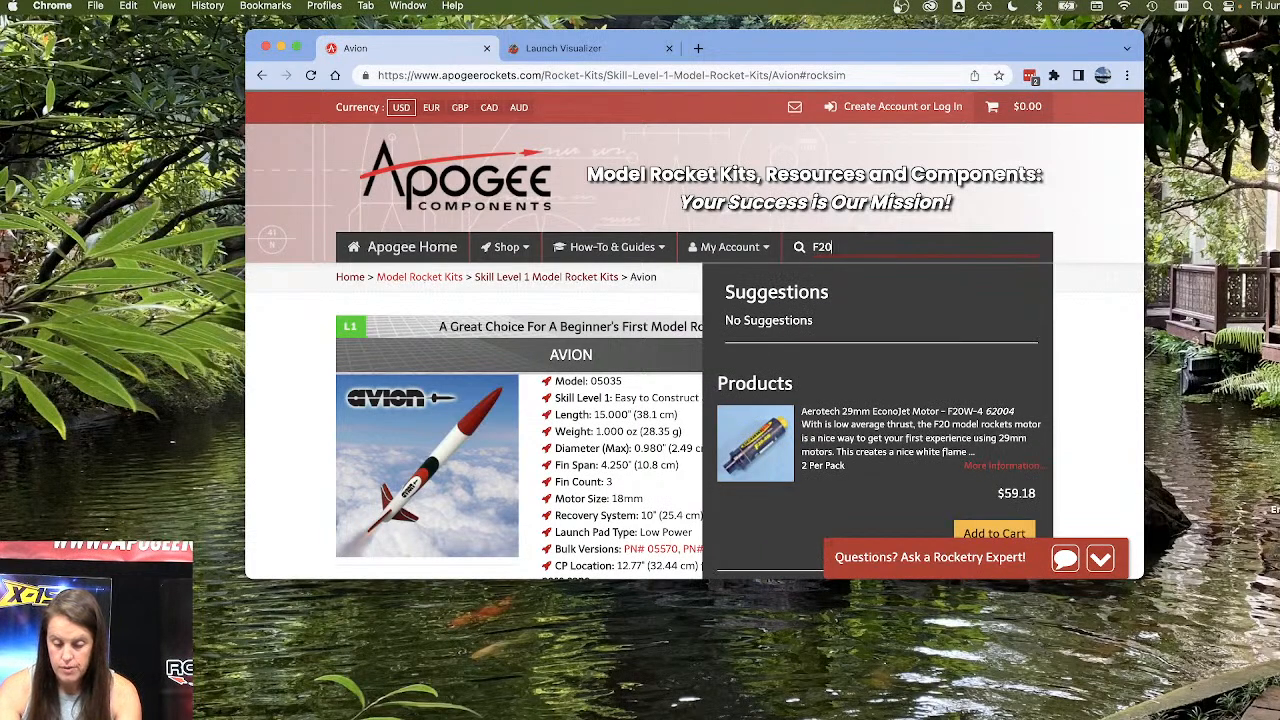
Look through the F20 product results and open the Aerotech 29mm EconoJet Motor F20W-4 page.
{"action": "scroll", "coordinate": [858, 262], "scroll_direction": "down", "scroll_amount": 2}
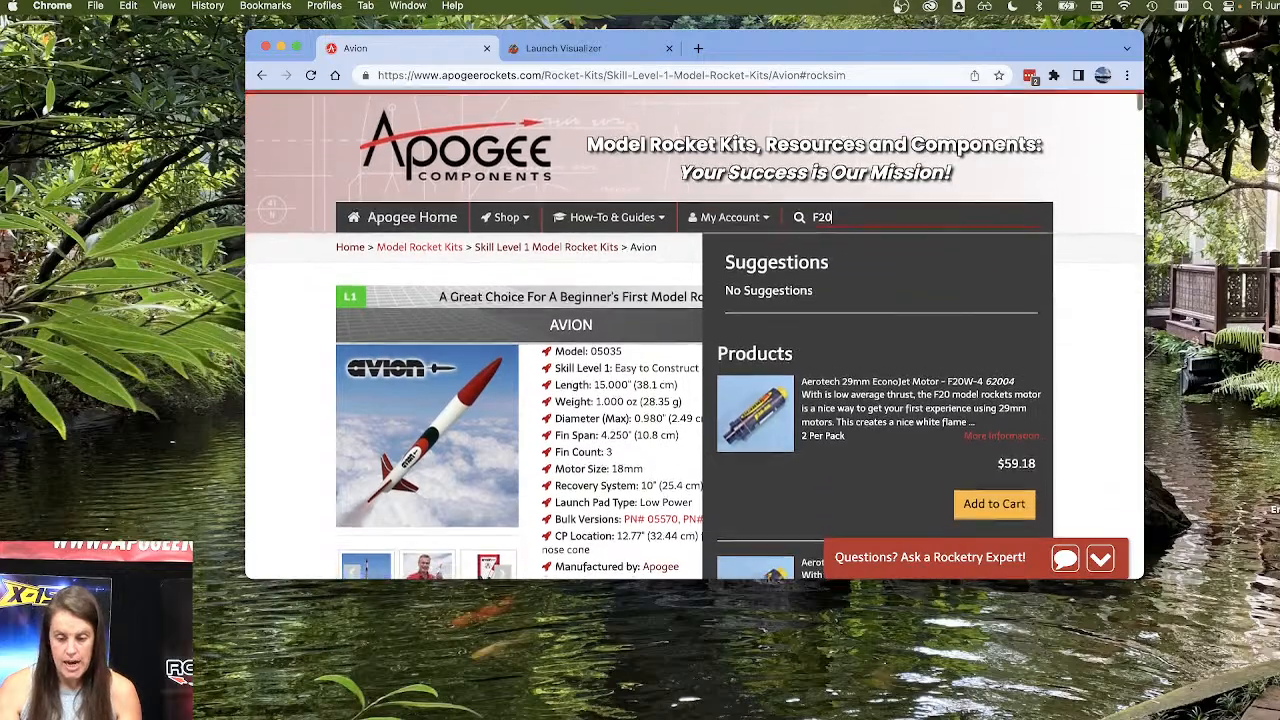
{"action": "scroll", "coordinate": [906, 263], "scroll_direction": "down", "scroll_amount": 5}
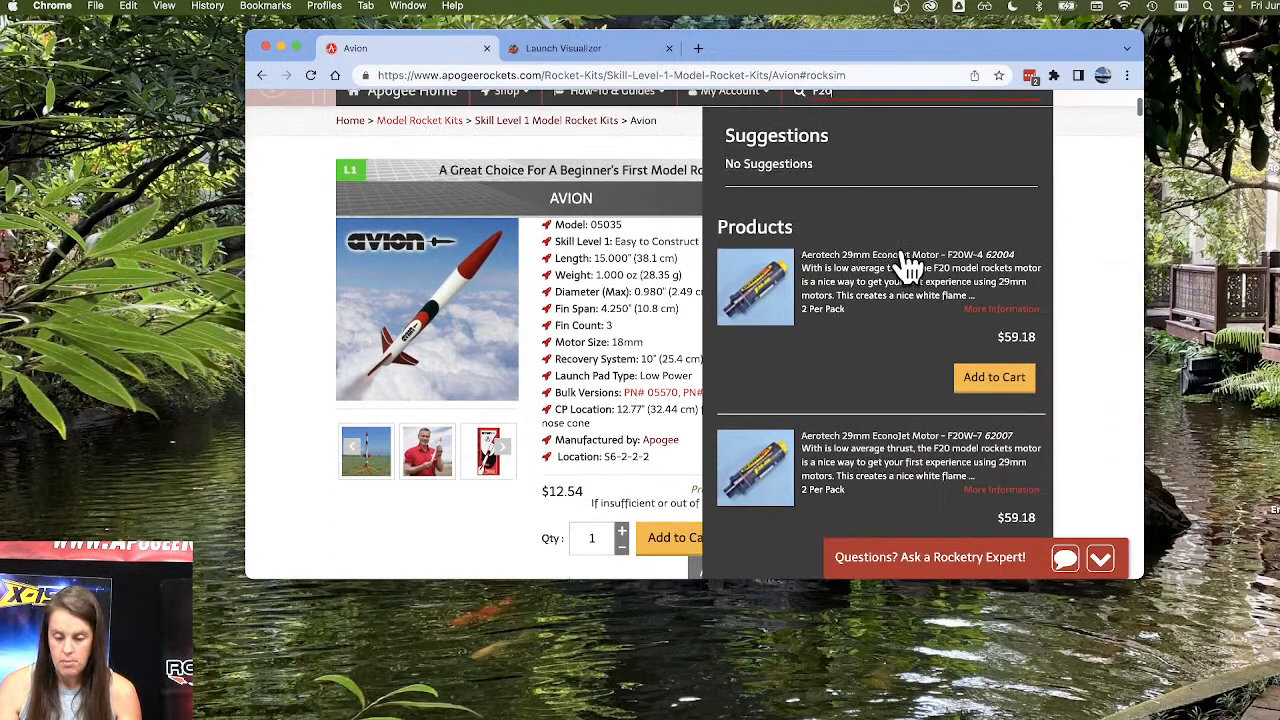
{"action": "scroll", "coordinate": [906, 318], "scroll_direction": "up", "scroll_amount": 3}
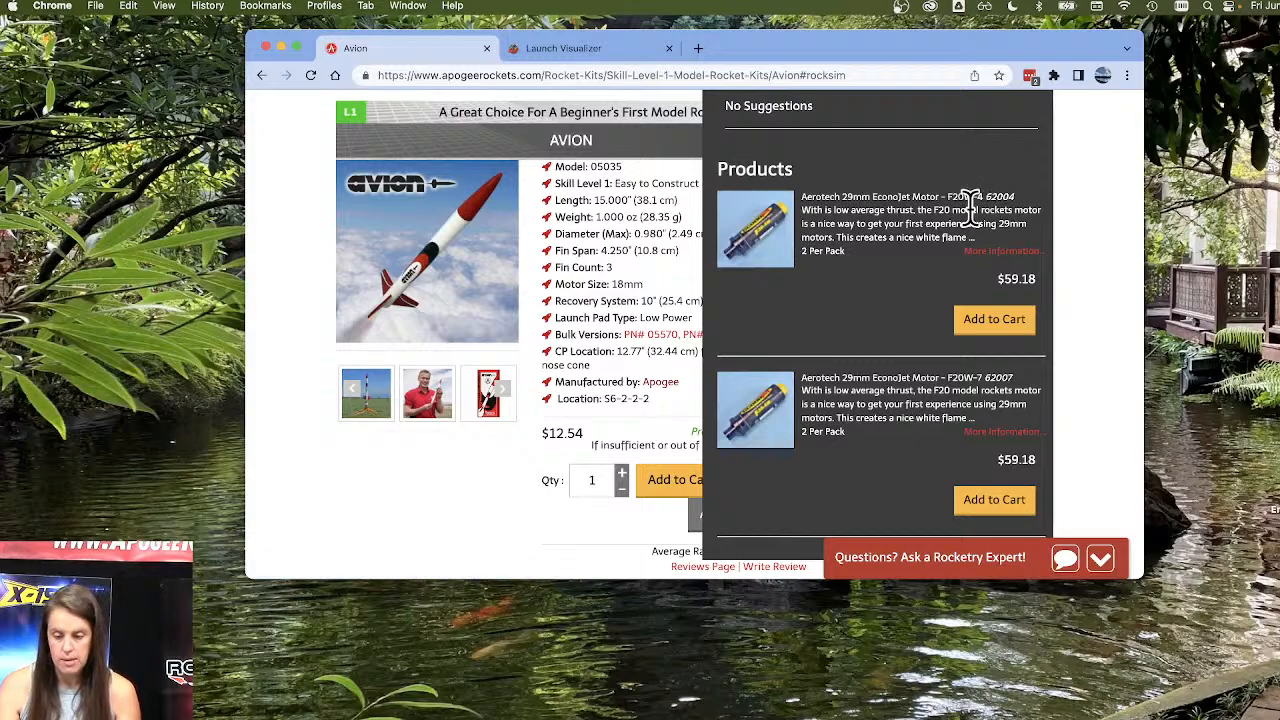
{"action": "left_click", "coordinate": [763, 250]}
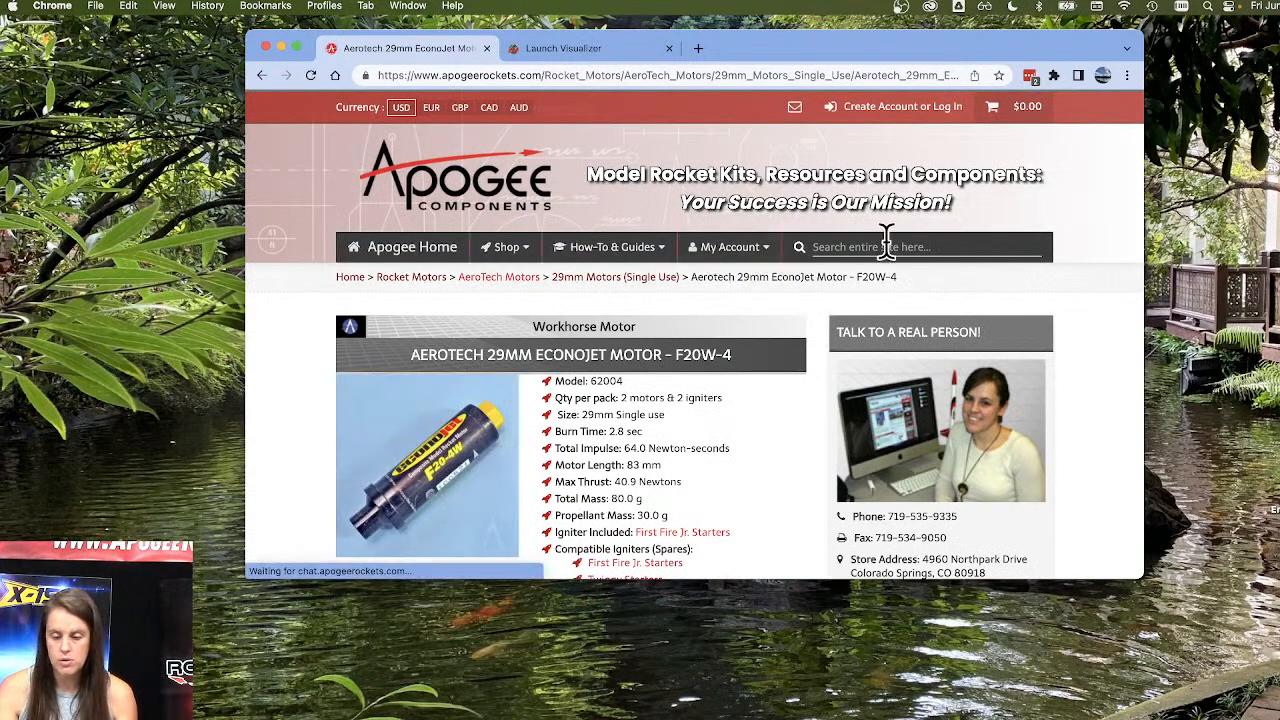
Examine the F20W-4 motor's size specification and enlarged product photo, enlarge the browser window, and close the photo.
{"action": "scroll", "coordinate": [785, 285], "scroll_direction": "down", "scroll_amount": 5}
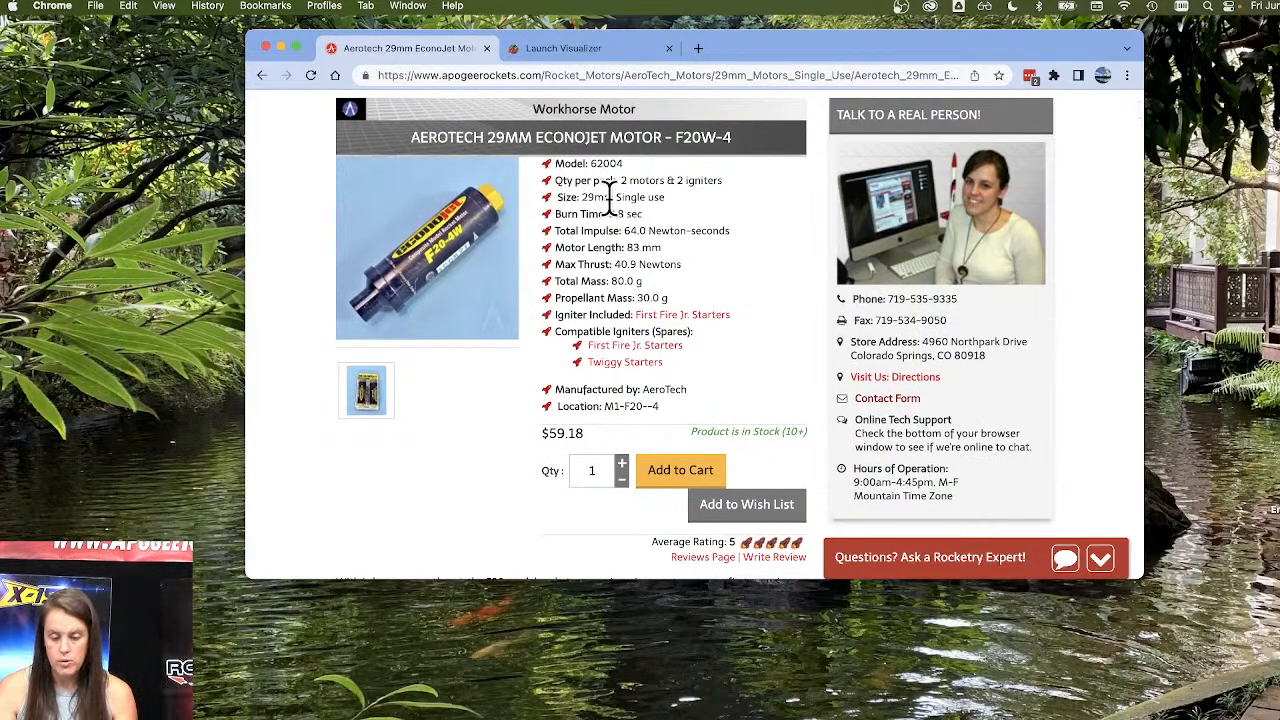
{"action": "triple_click", "coordinate": [556, 197]}
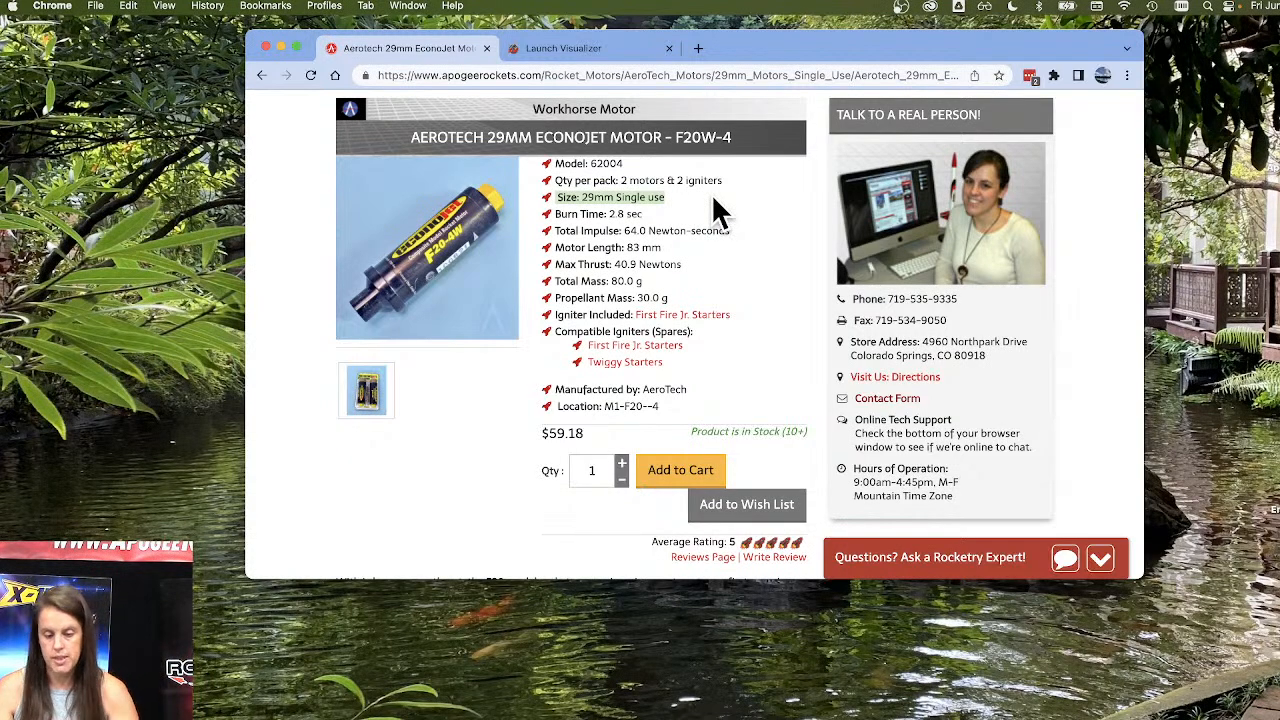
{"action": "left_click", "coordinate": [452, 265]}
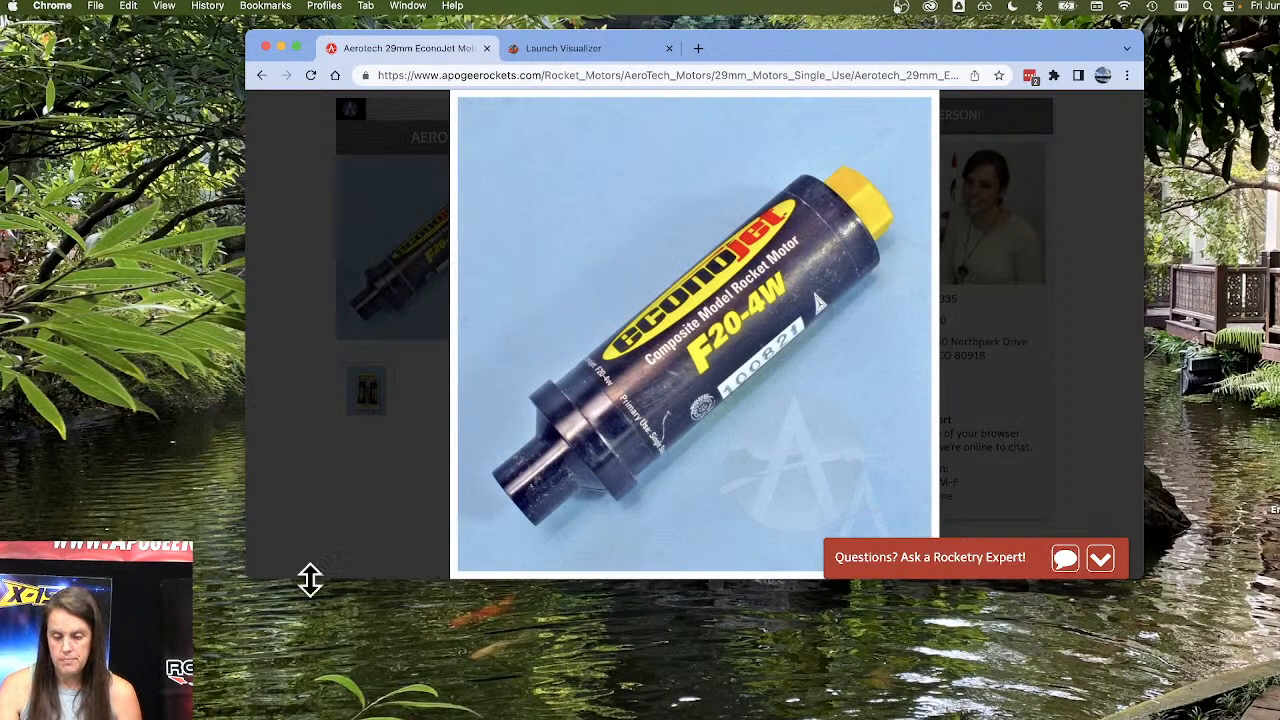
{"action": "left_click_drag", "start_coordinate": [250, 576], "coordinate": [18, 632]}
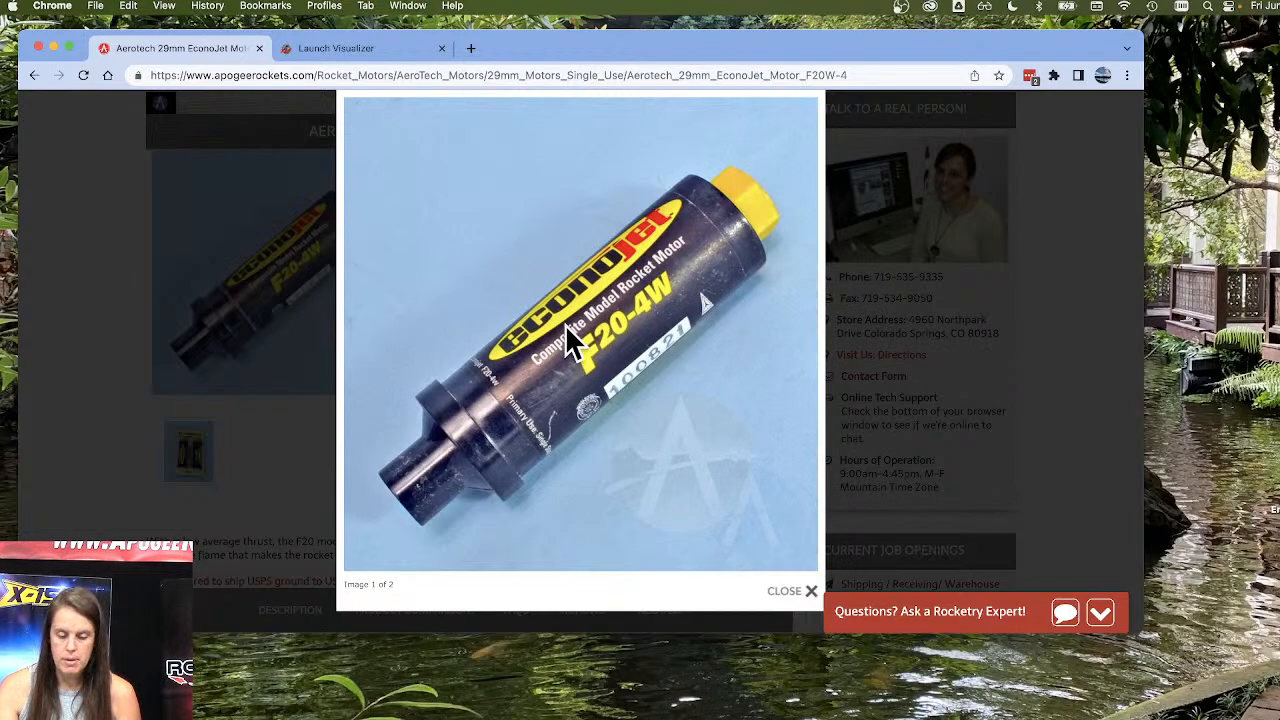
{"action": "left_click", "coordinate": [788, 591]}
{"action": "scroll", "coordinate": [760, 270], "scroll_direction": "up", "scroll_amount": 5}
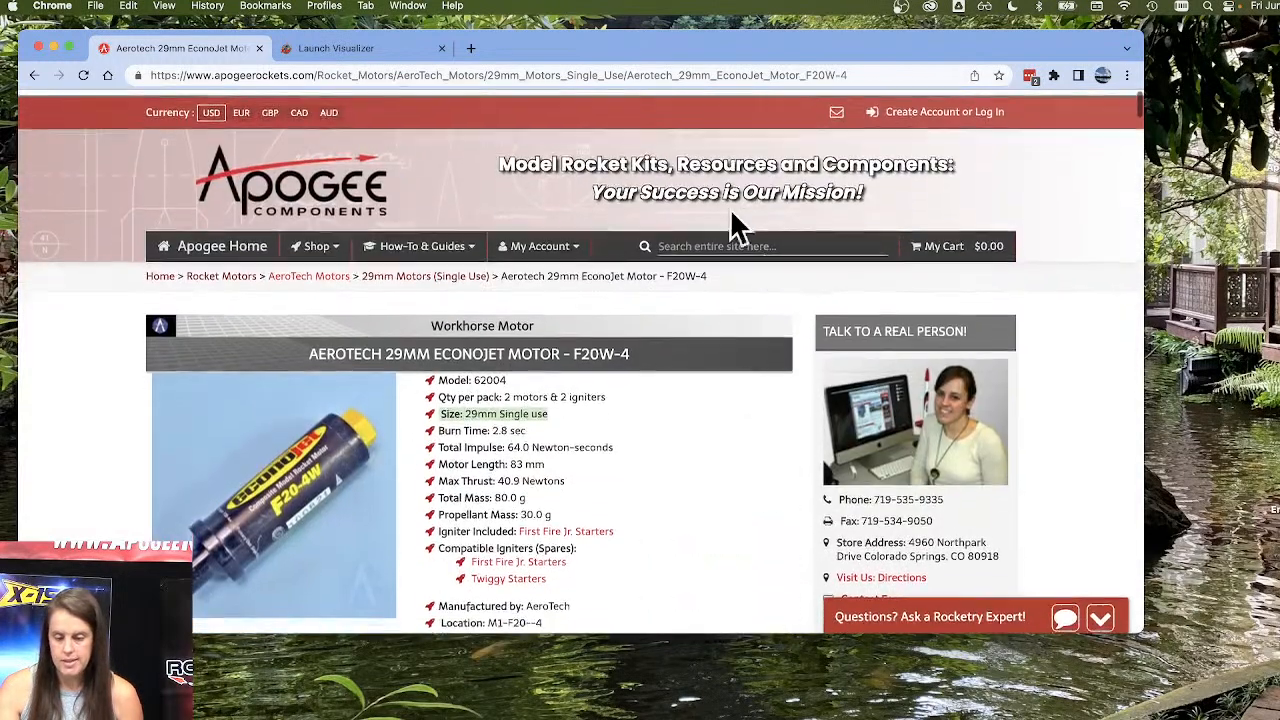
Search the Apogee site for A8-3 and open the Estes Blast-Off Flight Engine Bulk Pack (A8/B6/C6 Variety).
{"action": "left_click", "coordinate": [748, 240]}
{"action": "type", "text": "A8-"}
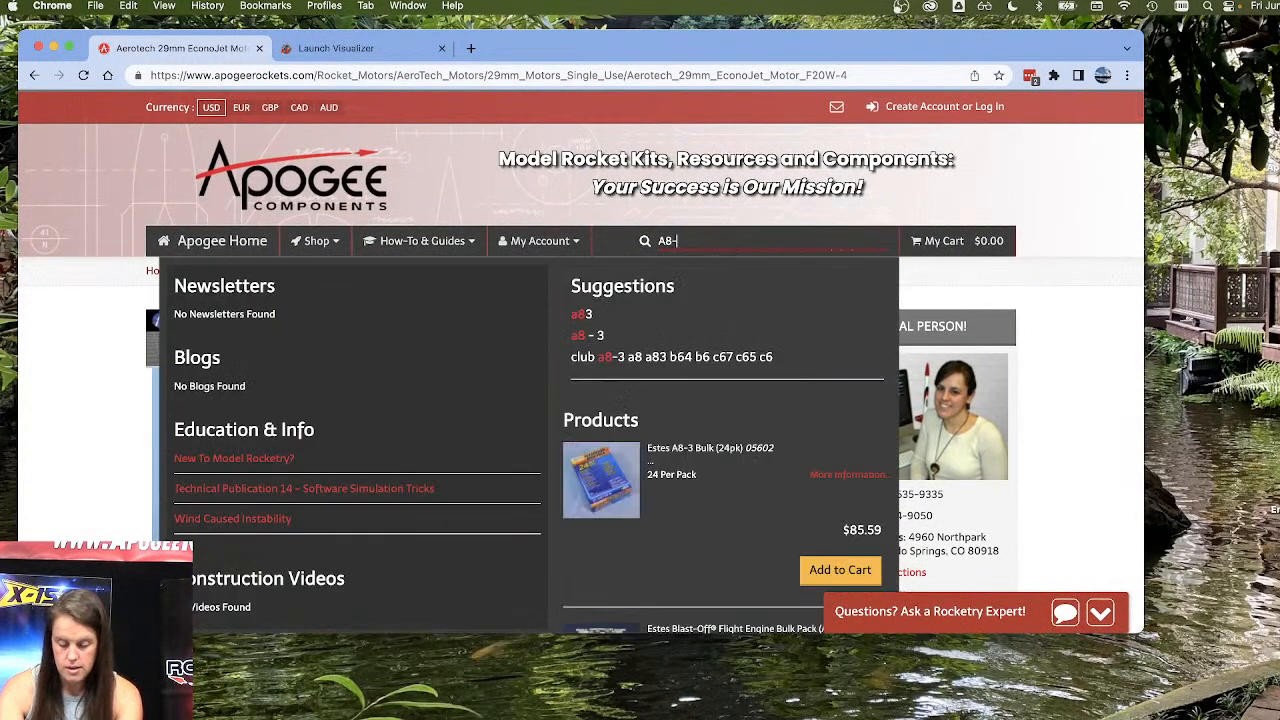
{"action": "type", "text": "3"}
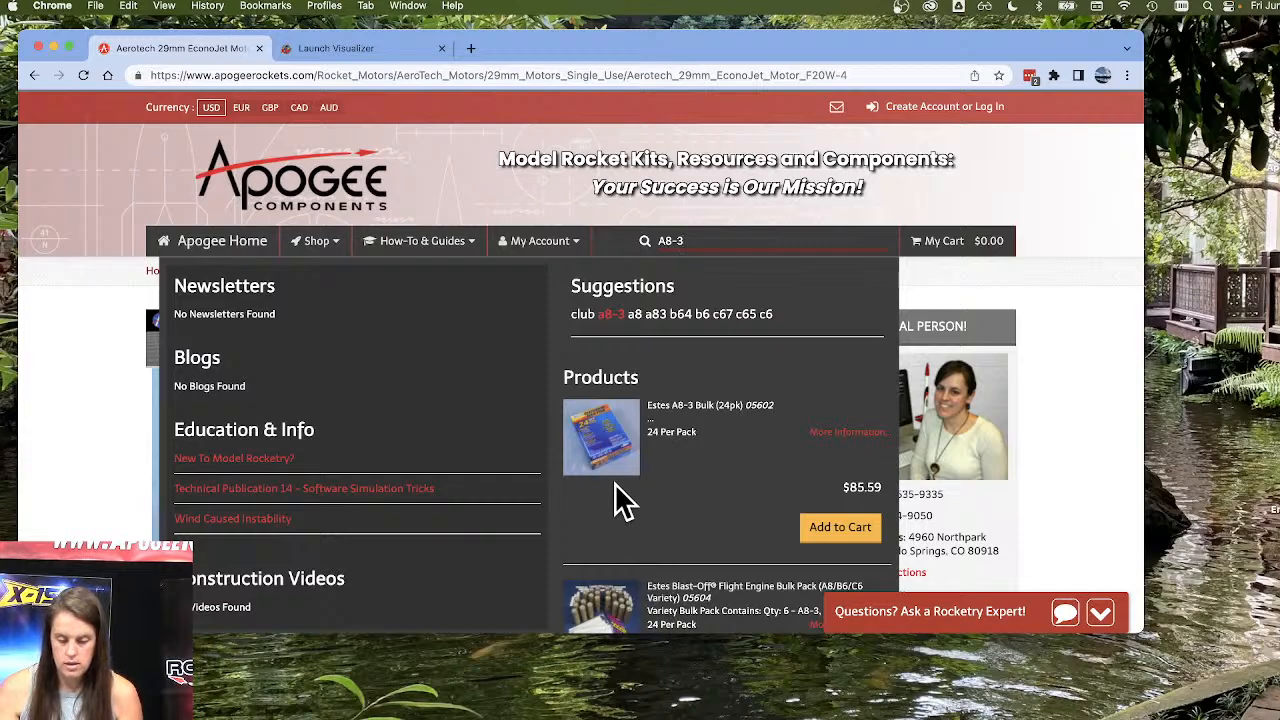
{"action": "scroll", "coordinate": [614, 540], "scroll_direction": "down", "scroll_amount": 3}
{"action": "left_click", "coordinate": [603, 478]}
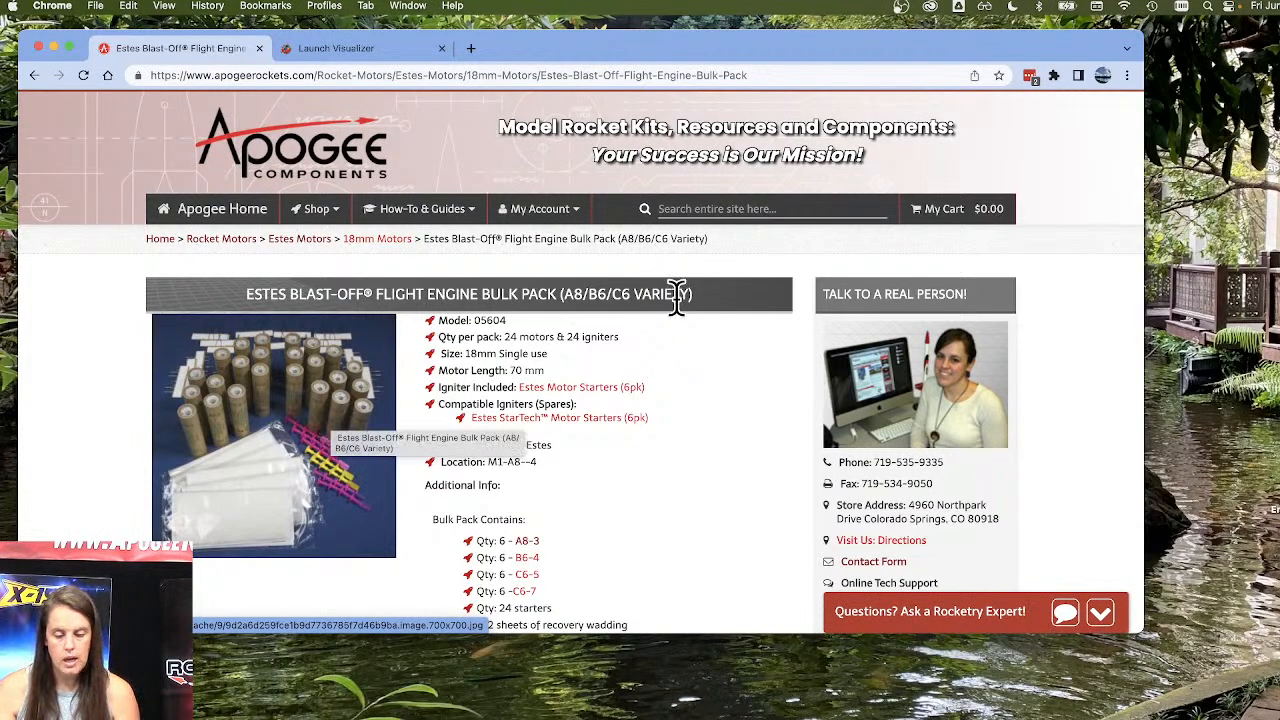
Search the Apogee site for F24, open the Aerotech 24mm Propellant Kit F24W-4, and review its specifications.
{"action": "left_click", "coordinate": [780, 208]}
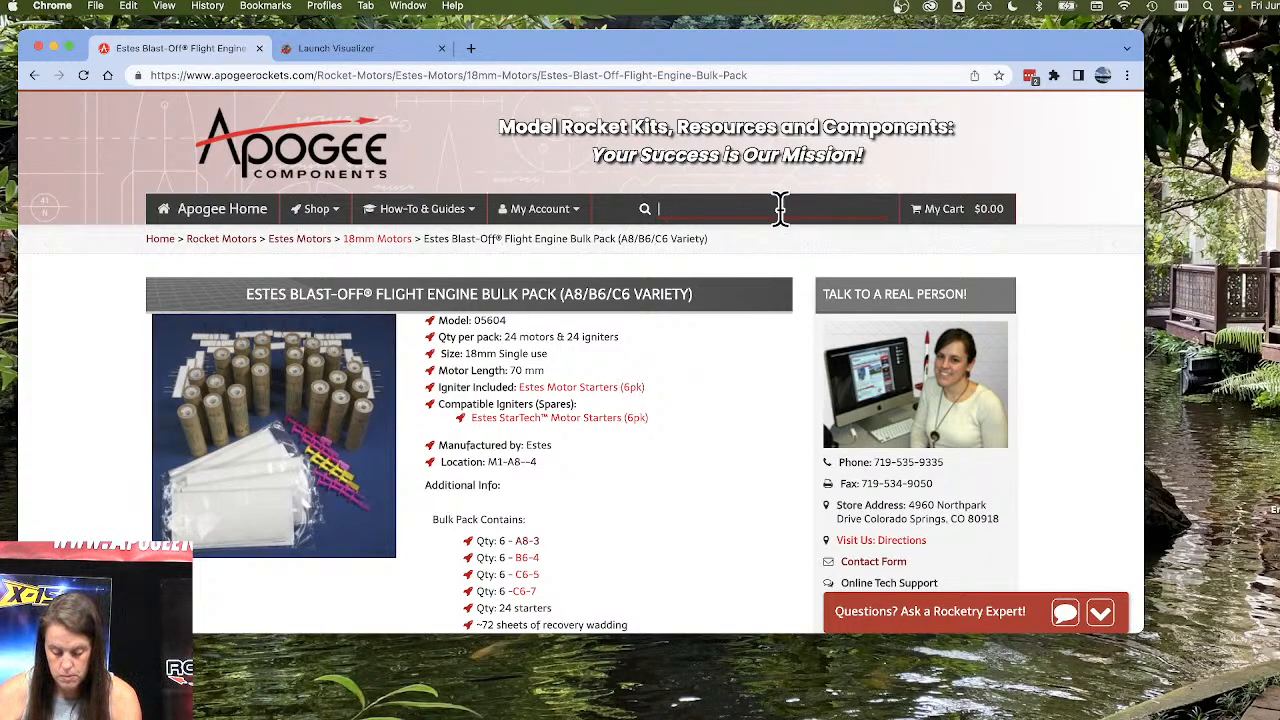
{"action": "type", "text": "F24"}
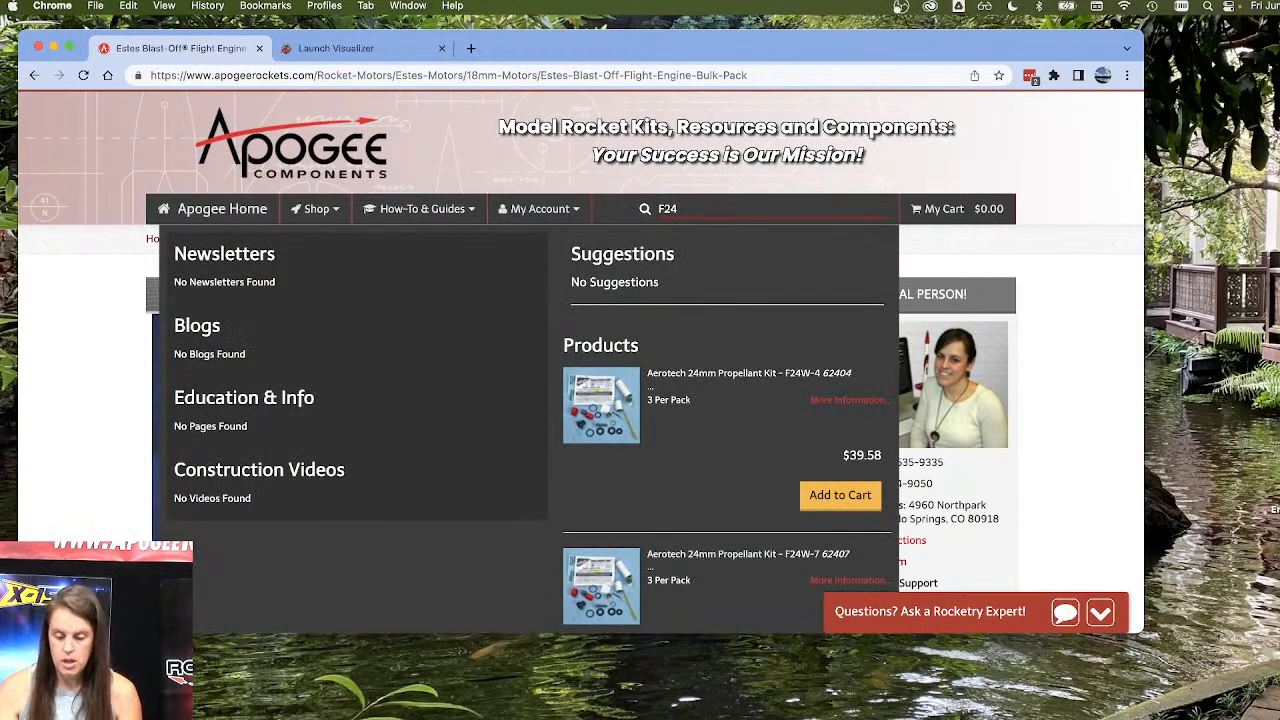
{"action": "left_click", "coordinate": [594, 403]}
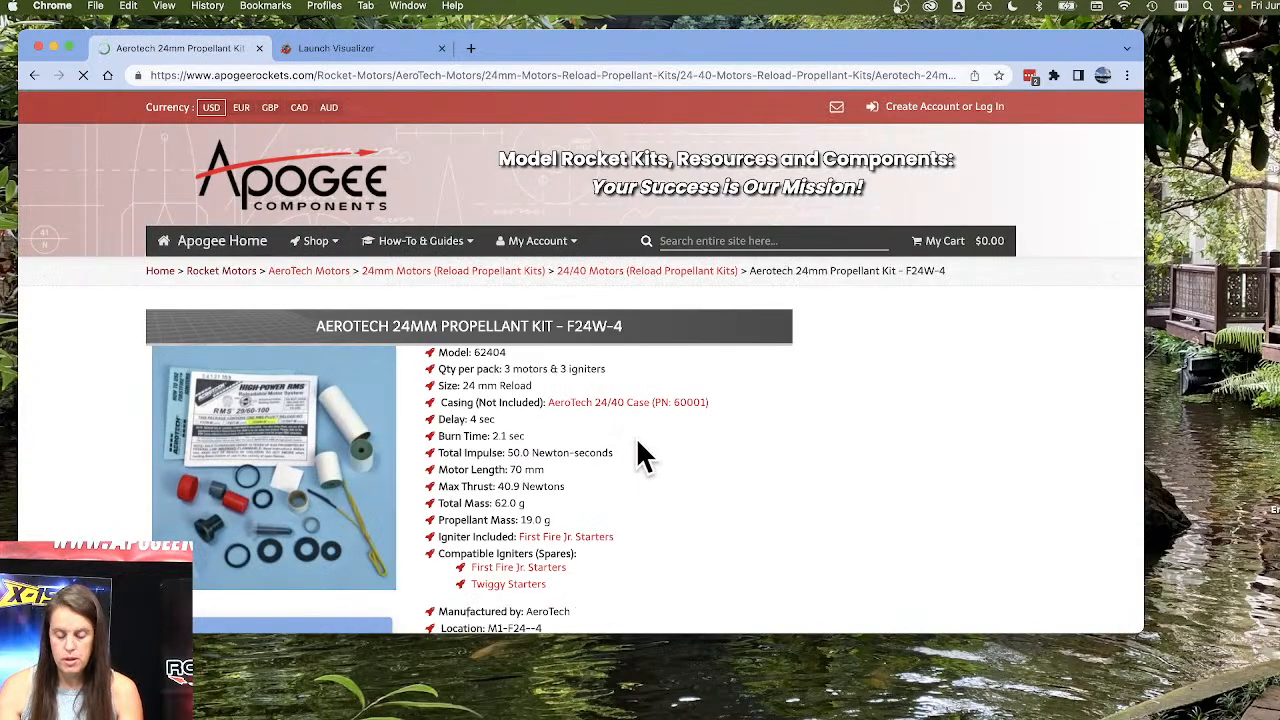
{"action": "scroll", "coordinate": [323, 457], "scroll_direction": "down", "scroll_amount": 1}
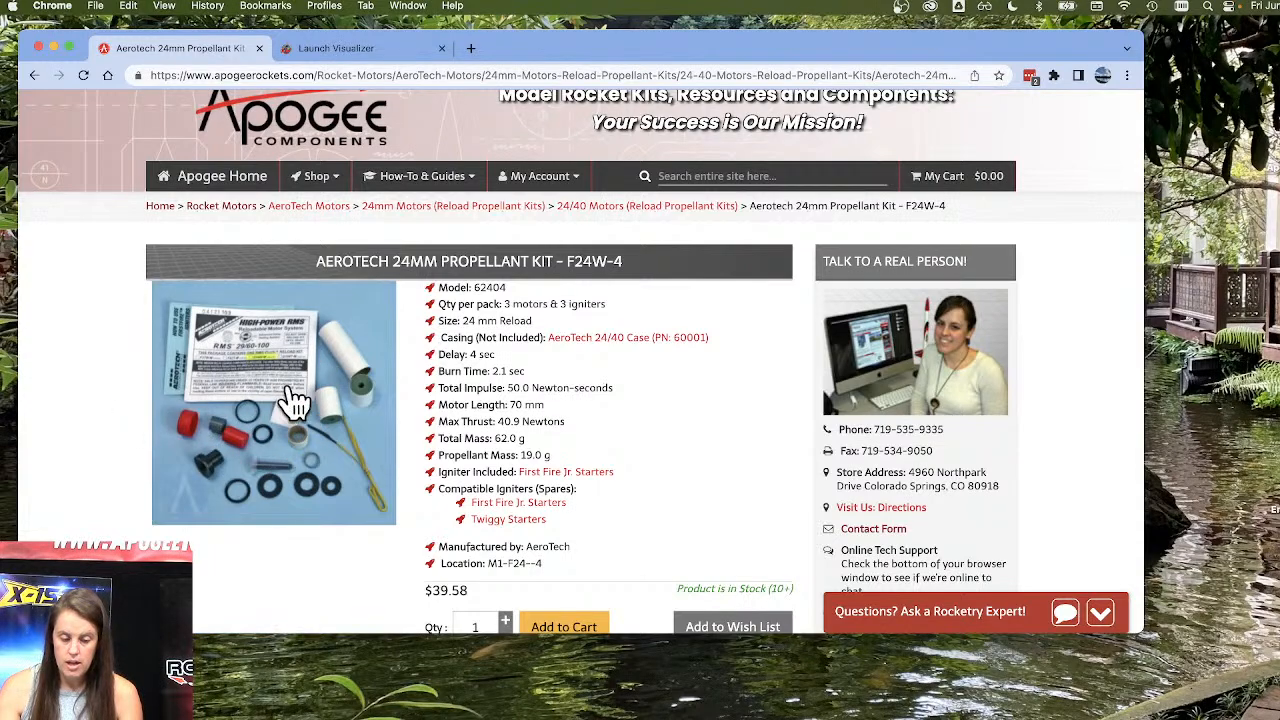
{"action": "scroll", "coordinate": [120, 420], "scroll_direction": "down", "scroll_amount": 2}
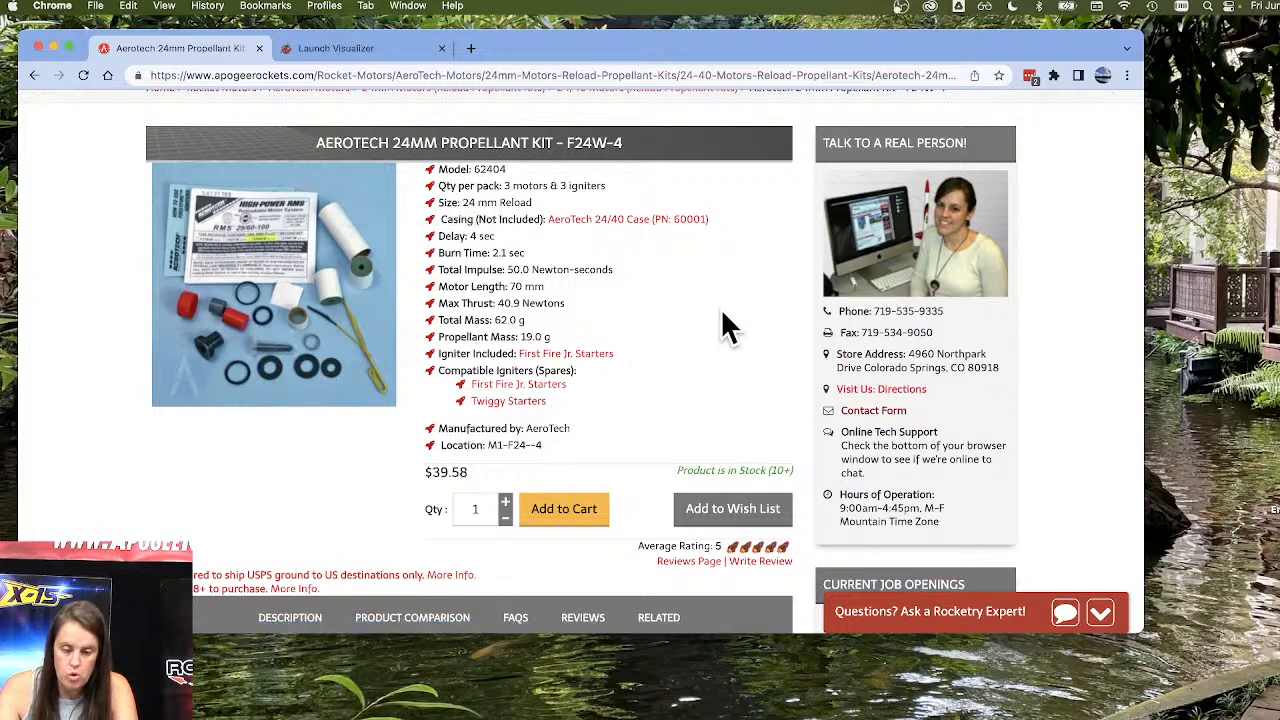
Highlight the kit's casing requirement, open the AeroTech 24/40 Case page, and view its table of compatible reload motors.
{"action": "left_click_drag", "start_coordinate": [710, 220], "coordinate": [469, 210]}
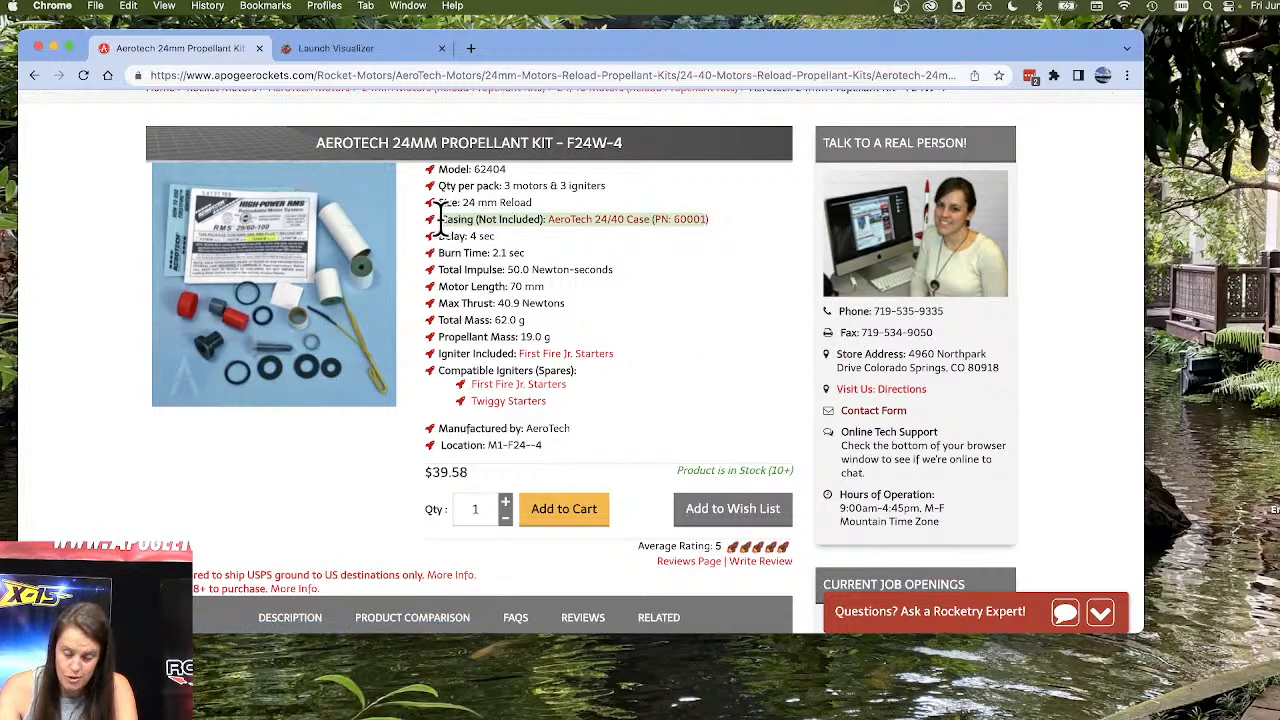
{"action": "left_click", "coordinate": [665, 236]}
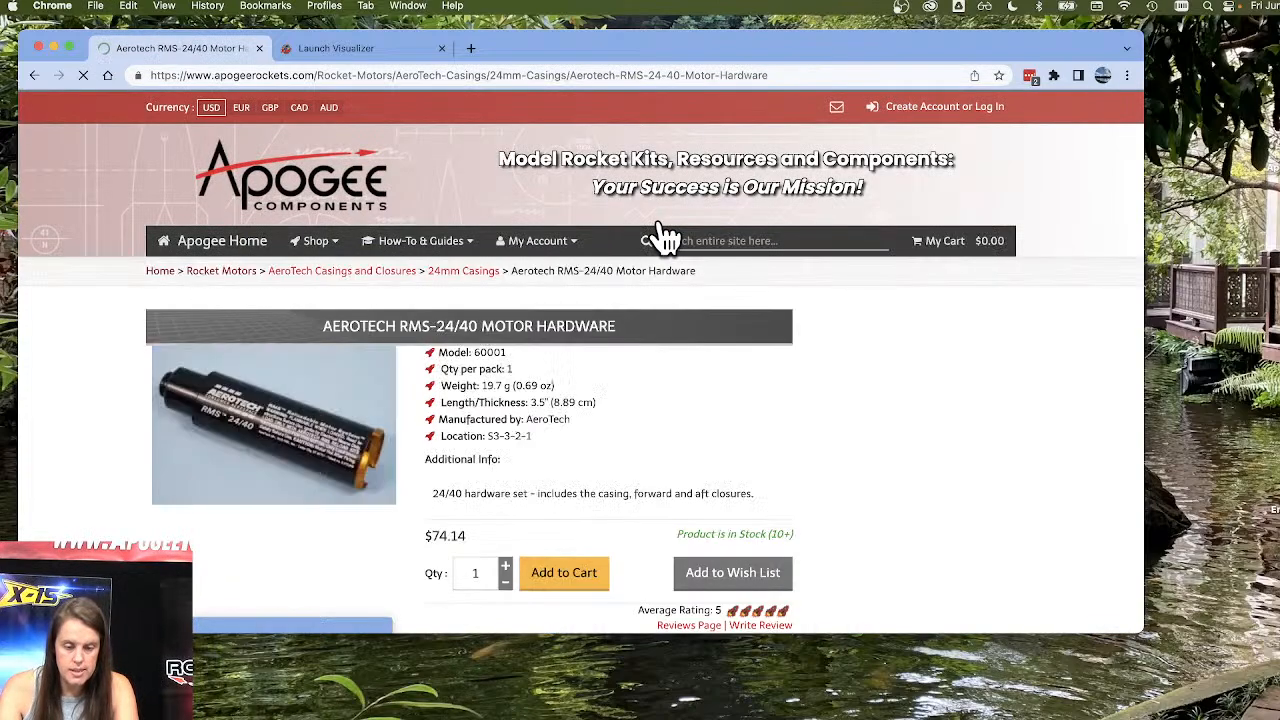
{"action": "scroll", "coordinate": [598, 424], "scroll_direction": "down", "scroll_amount": 10}
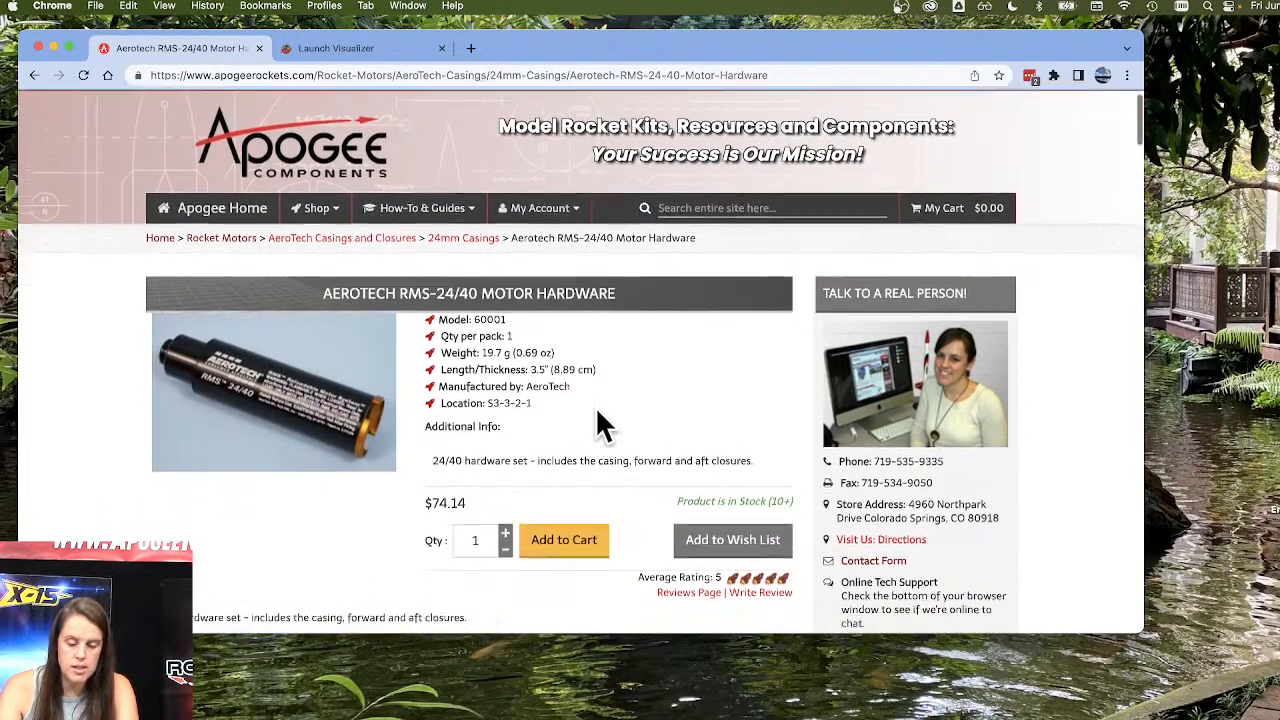
{"action": "scroll", "coordinate": [598, 424], "scroll_direction": "down", "scroll_amount": 10}
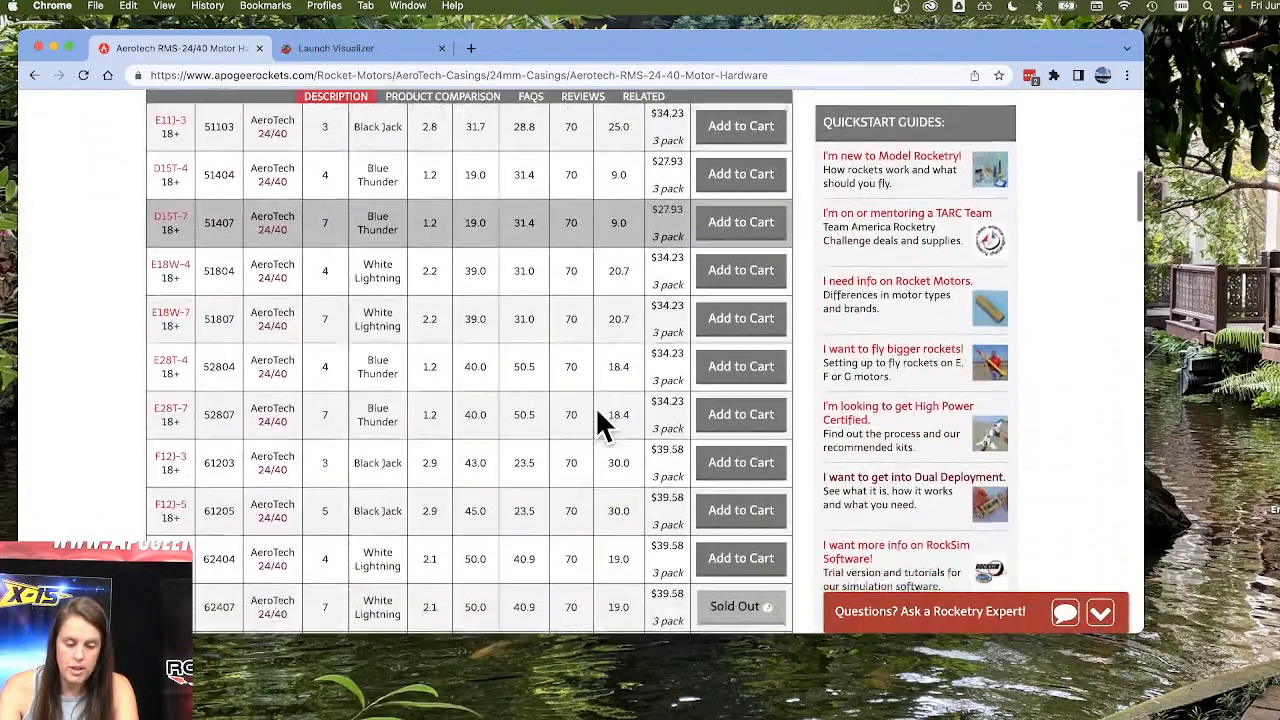
Sort the 24/40 casing's reload table by motor in ascending order and review its rows down to the F39T-9.
{"action": "scroll", "coordinate": [598, 424], "scroll_direction": "up", "scroll_amount": 10}
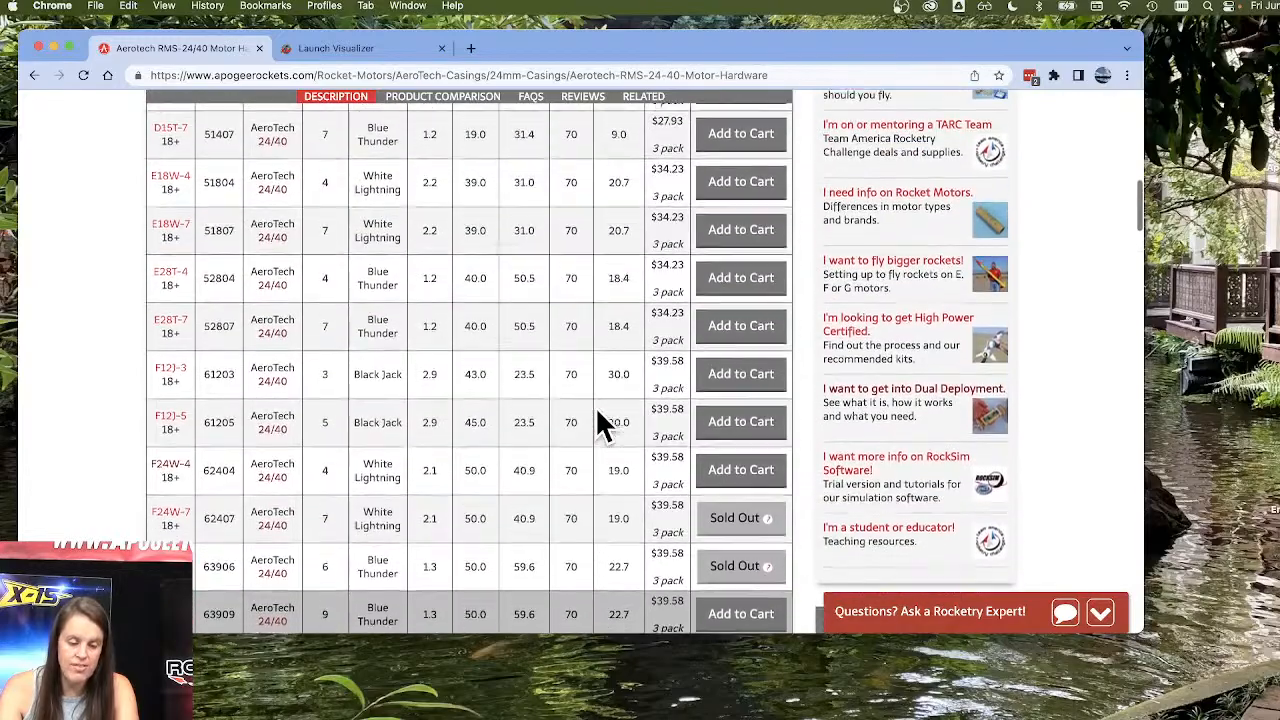
{"action": "scroll", "coordinate": [598, 424], "scroll_direction": "up", "scroll_amount": 5}
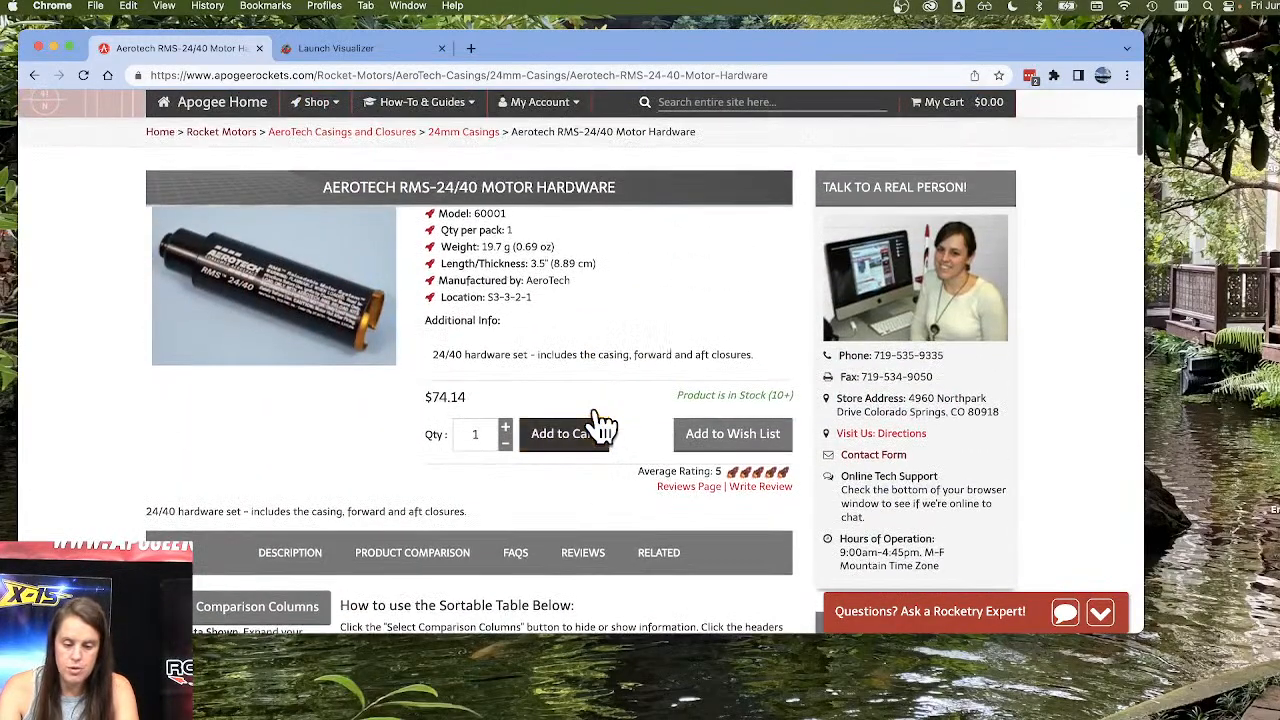
{"action": "scroll", "coordinate": [600, 314], "scroll_direction": "down", "scroll_amount": 8}
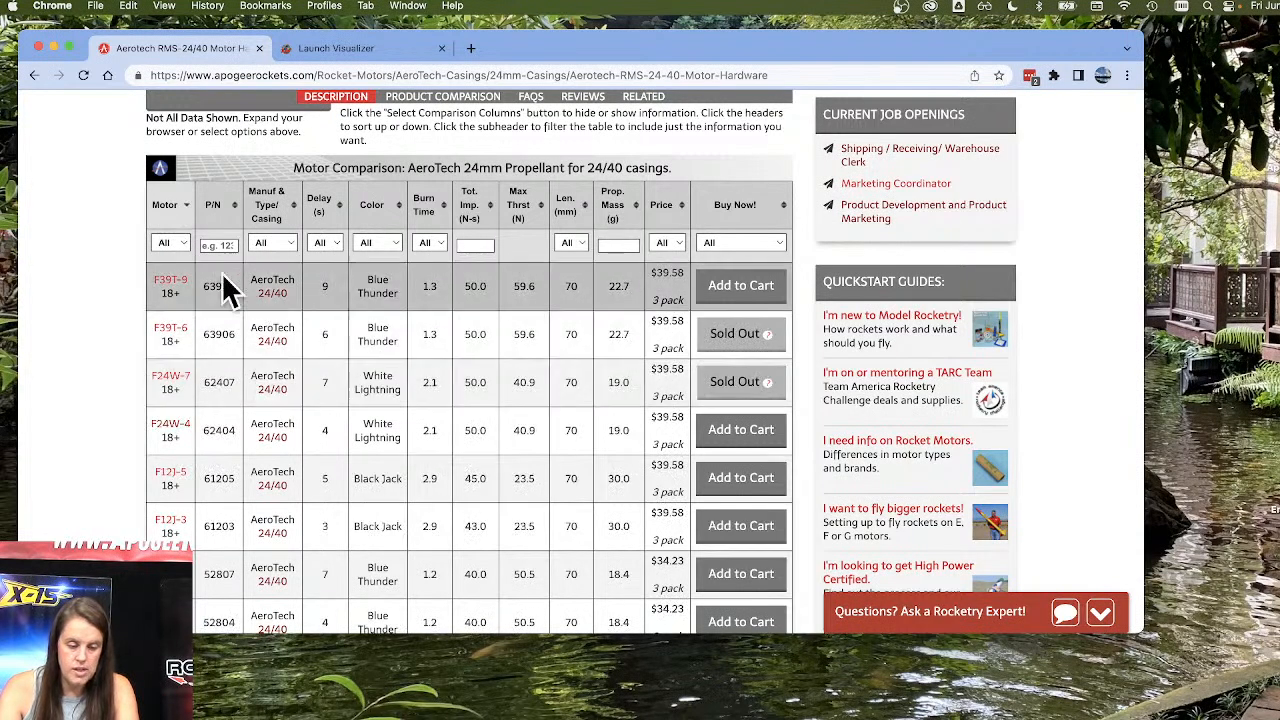
{"action": "left_click", "coordinate": [165, 208]}
{"action": "scroll", "coordinate": [256, 278], "scroll_direction": "down", "scroll_amount": 1}
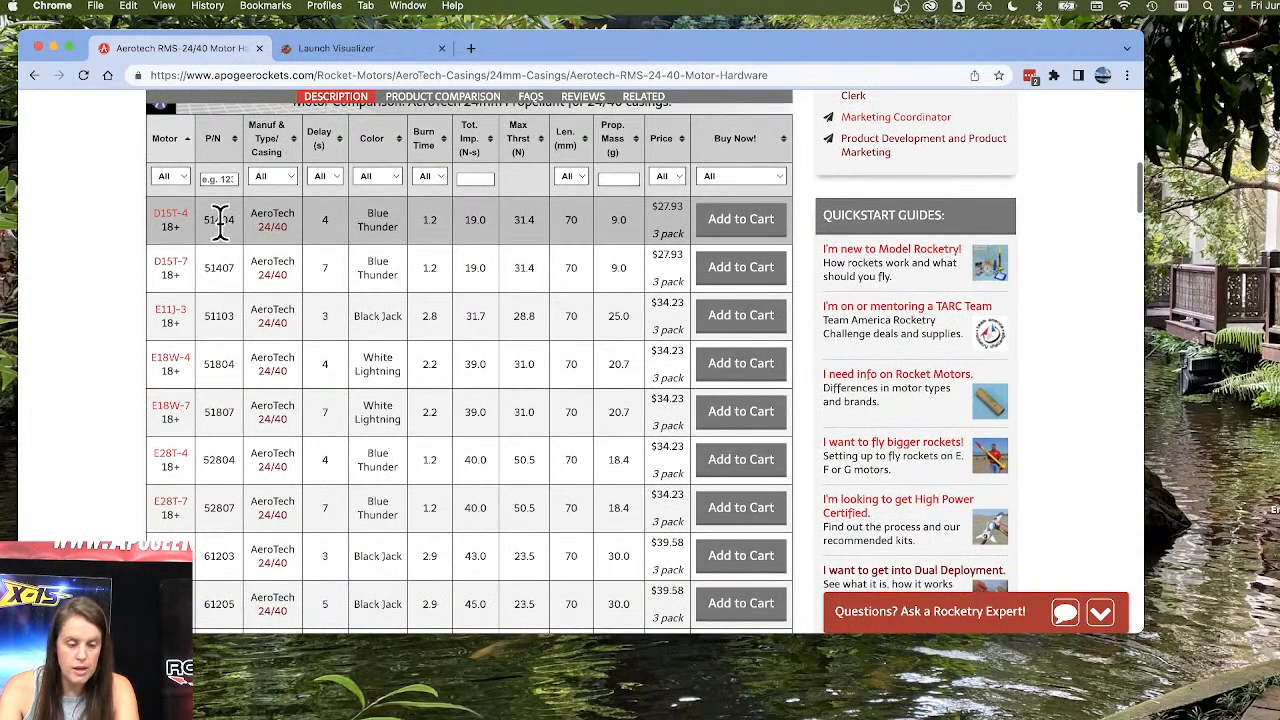
{"action": "scroll", "coordinate": [220, 378], "scroll_direction": "down", "scroll_amount": 5}
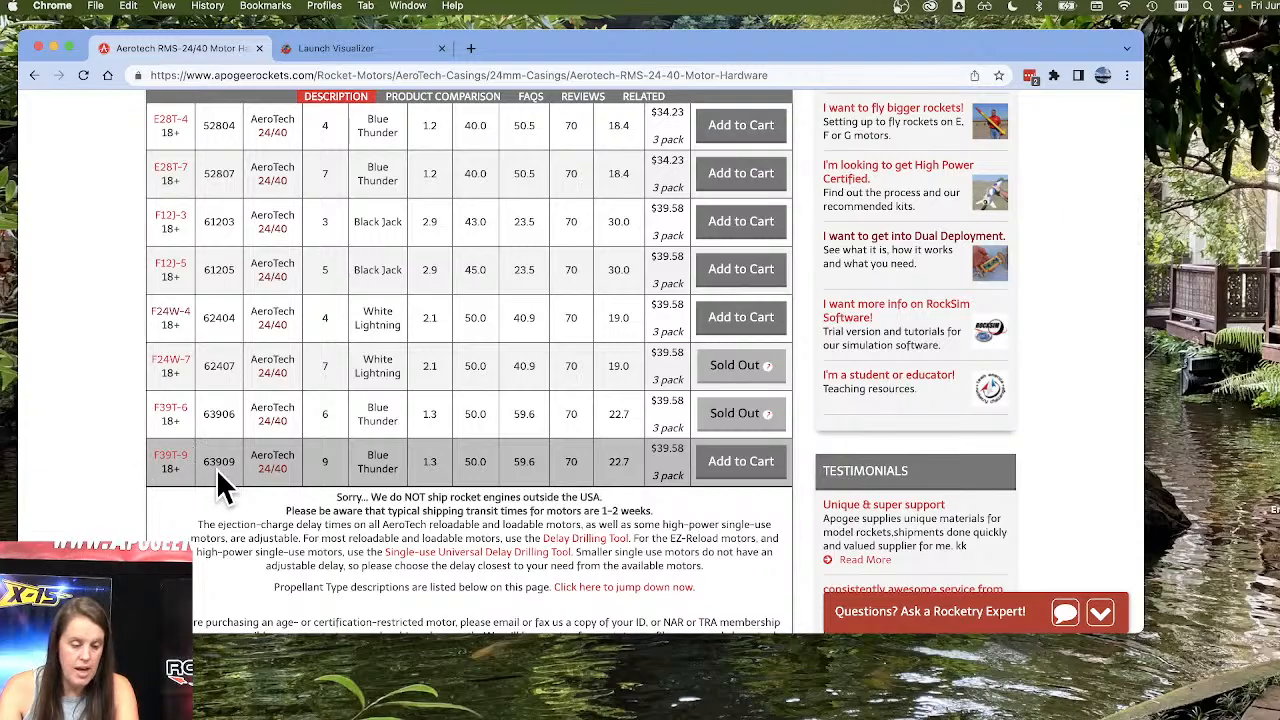
{"action": "scroll", "coordinate": [505, 469], "scroll_direction": "up", "scroll_amount": 5}
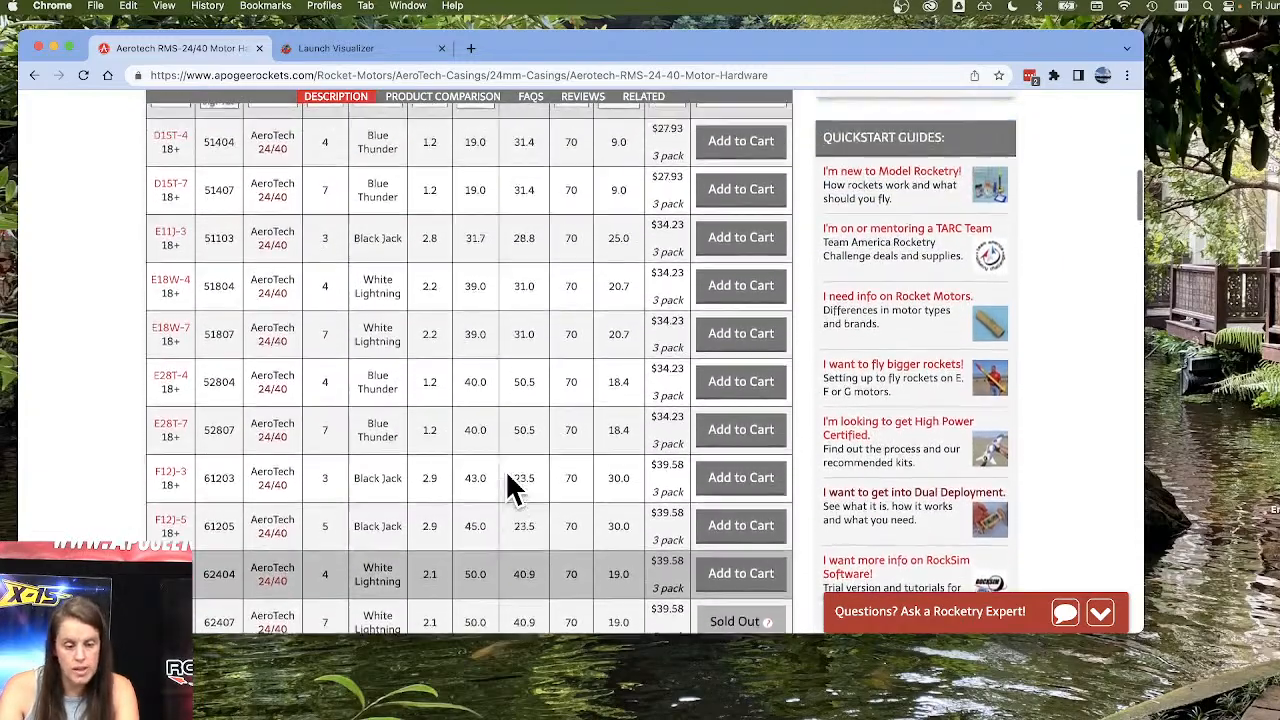
{"action": "scroll", "coordinate": [519, 484], "scroll_direction": "up", "scroll_amount": 10}
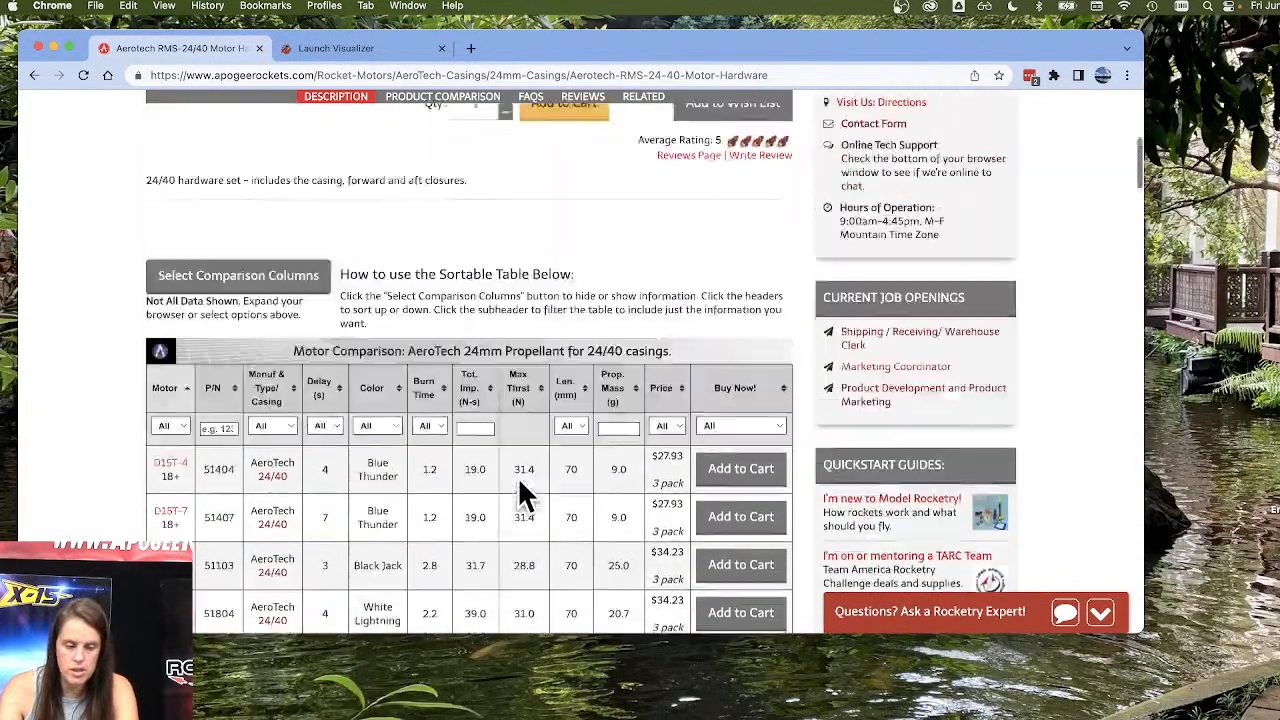
Search the Apogee site for 29/100 and open the RMS-29/100 Motor Hardware page.
{"action": "left_click", "coordinate": [730, 243]}
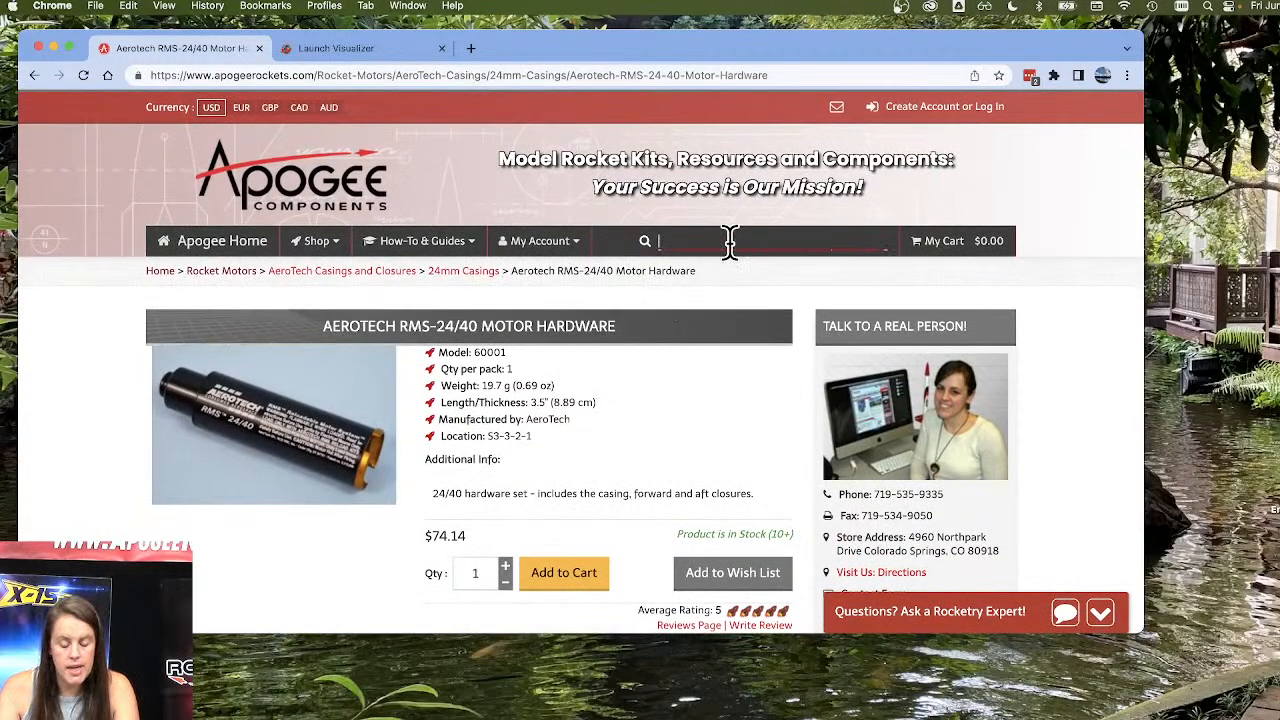
{"action": "type", "text": "29"}
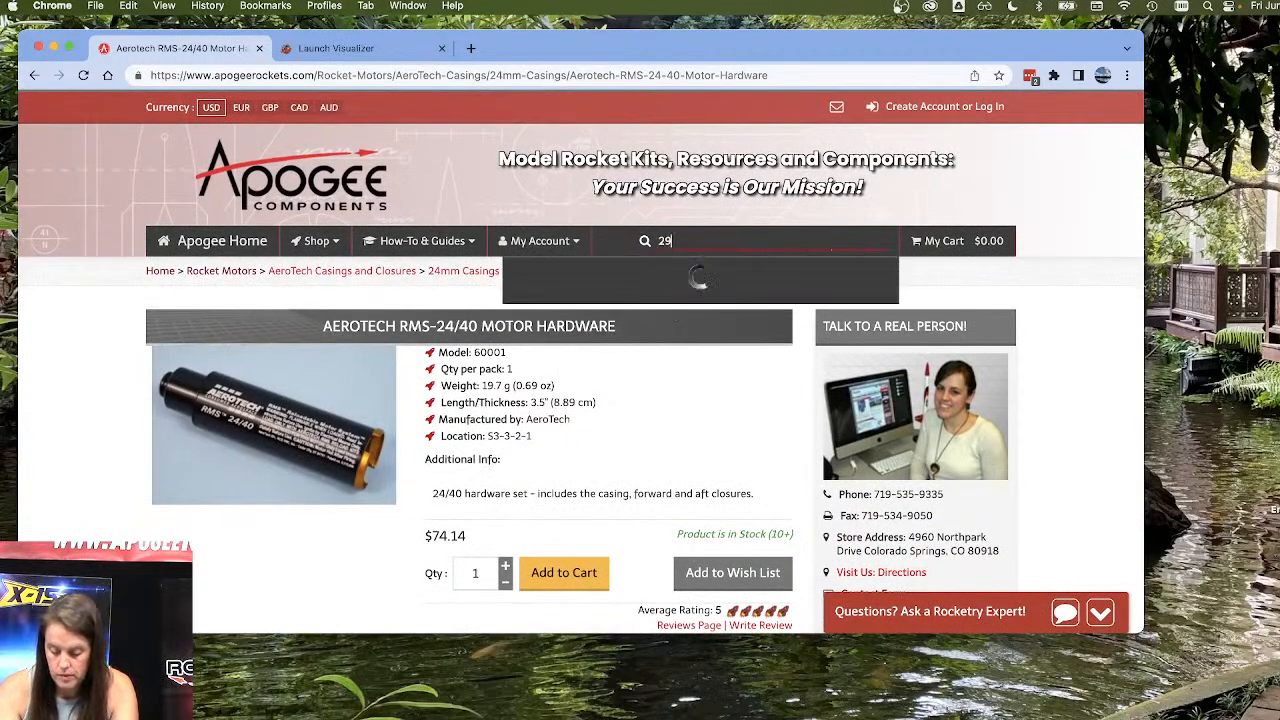
{"action": "type", "text": "/100"}
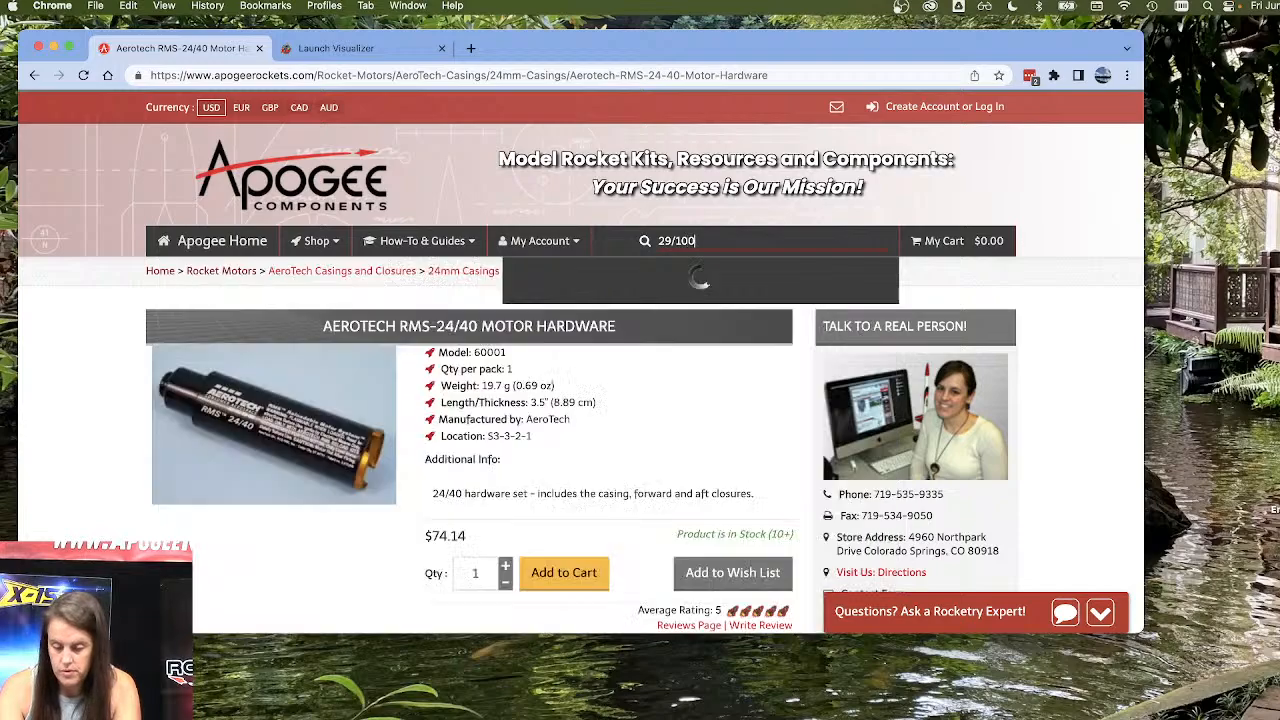
{"action": "key", "text": "Return"}
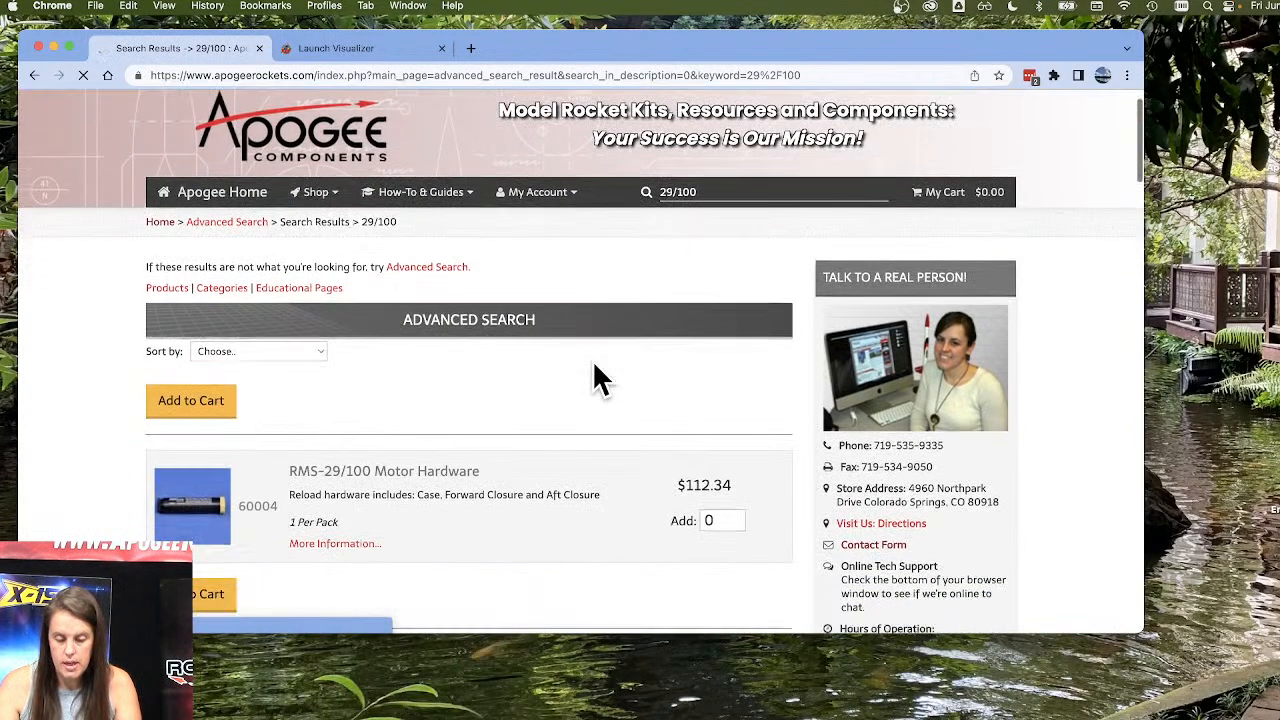
{"action": "scroll", "coordinate": [400, 380], "scroll_direction": "down", "scroll_amount": 3}
{"action": "left_click", "coordinate": [185, 387]}
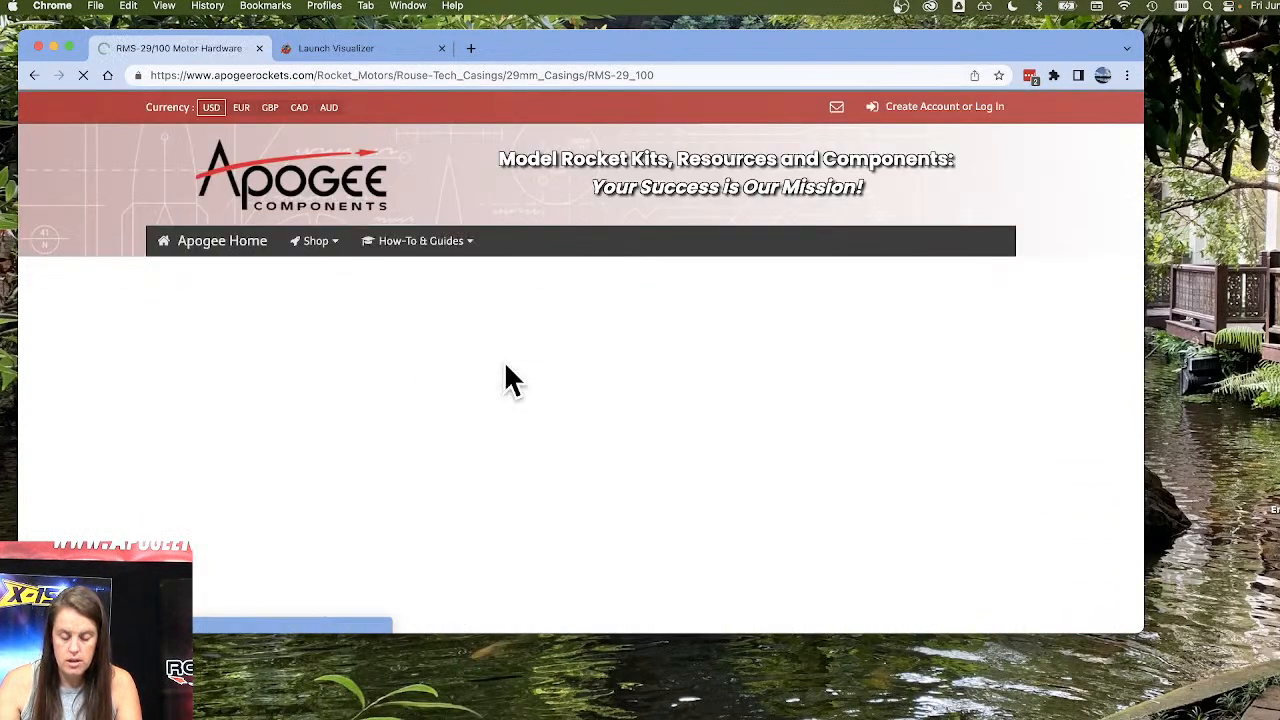
Review the RMS-29/100 page's product details and its comparison table of compatible 29mm propellant reloads.
{"action": "scroll", "coordinate": [504, 361], "scroll_direction": "down", "scroll_amount": 10}
{"action": "scroll", "coordinate": [504, 361], "scroll_direction": "down", "scroll_amount": 1}
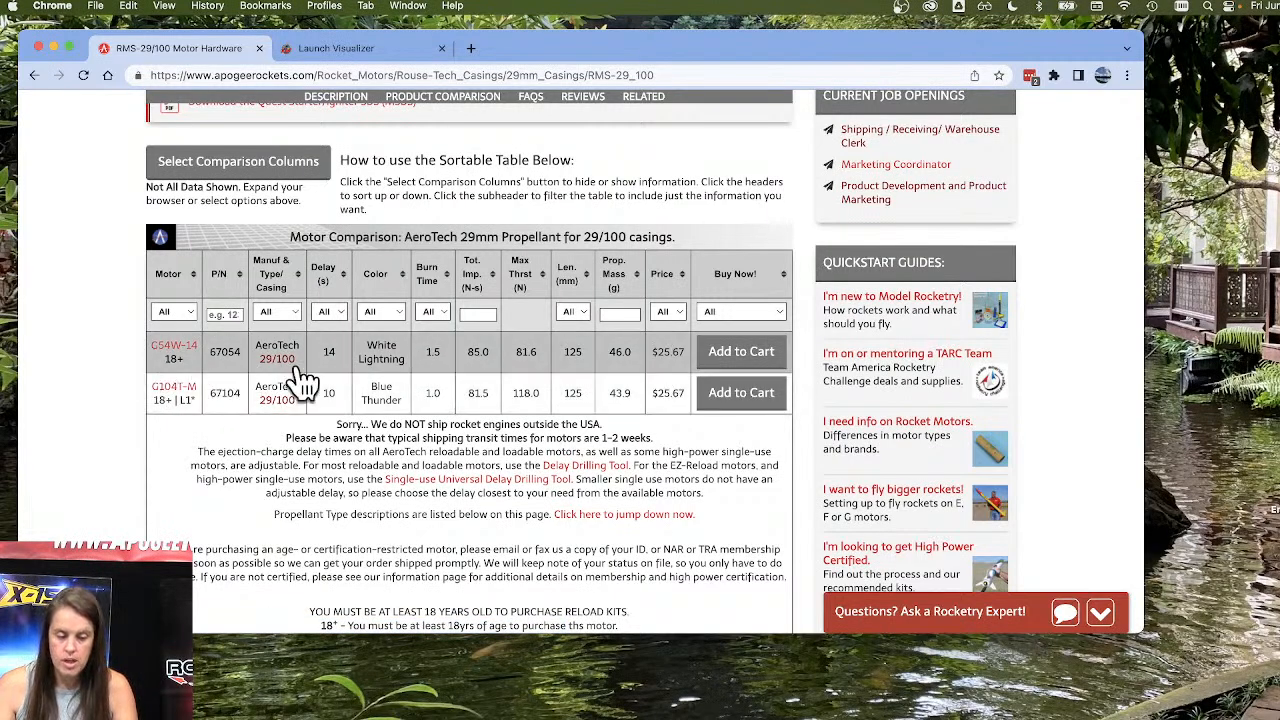
{"action": "scroll", "coordinate": [524, 399], "scroll_direction": "up", "scroll_amount": 4}
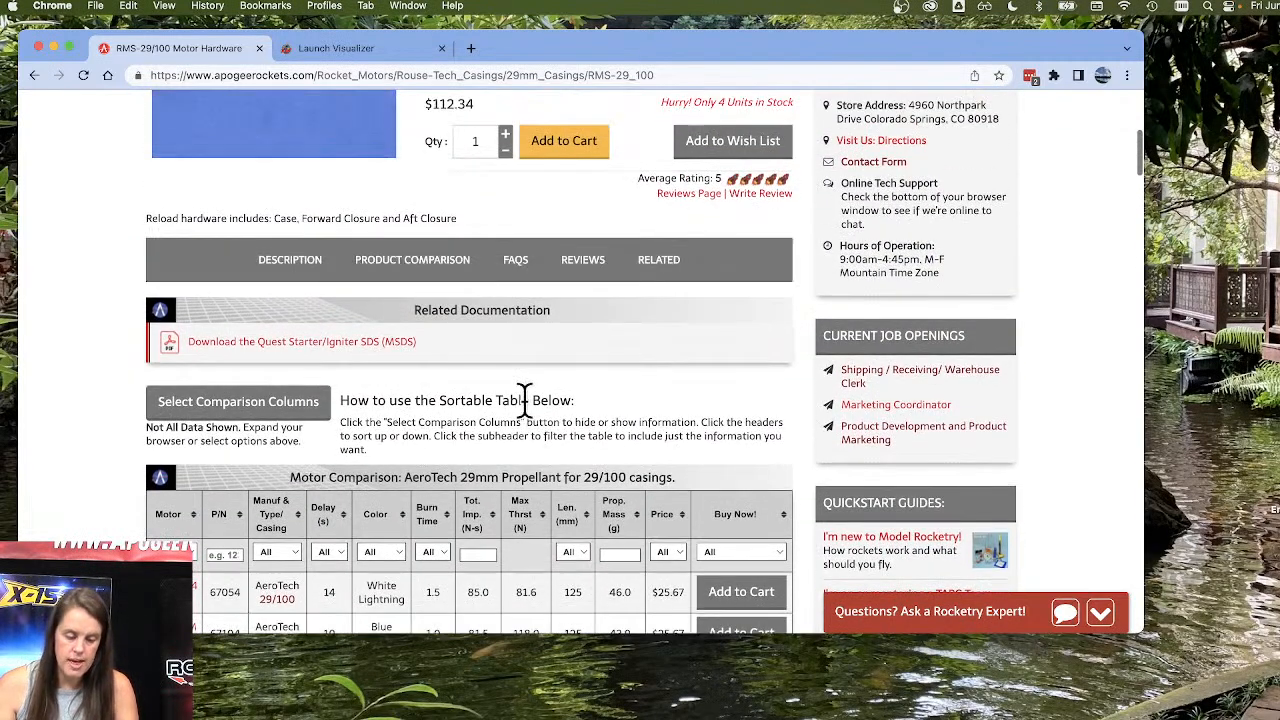
{"action": "scroll", "coordinate": [300, 530], "scroll_direction": "down", "scroll_amount": 2}
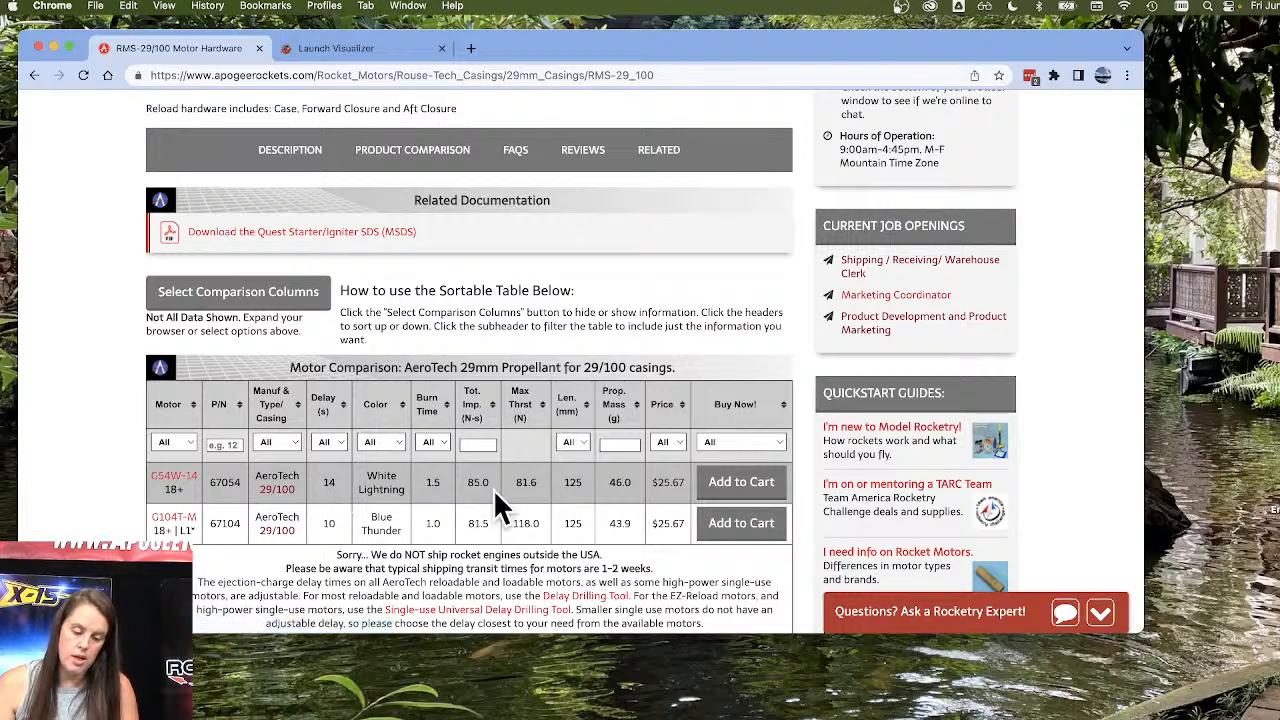
{"action": "scroll", "coordinate": [497, 507], "scroll_direction": "up", "scroll_amount": 6}
{"action": "scroll", "coordinate": [495, 494], "scroll_direction": "up", "scroll_amount": 5}
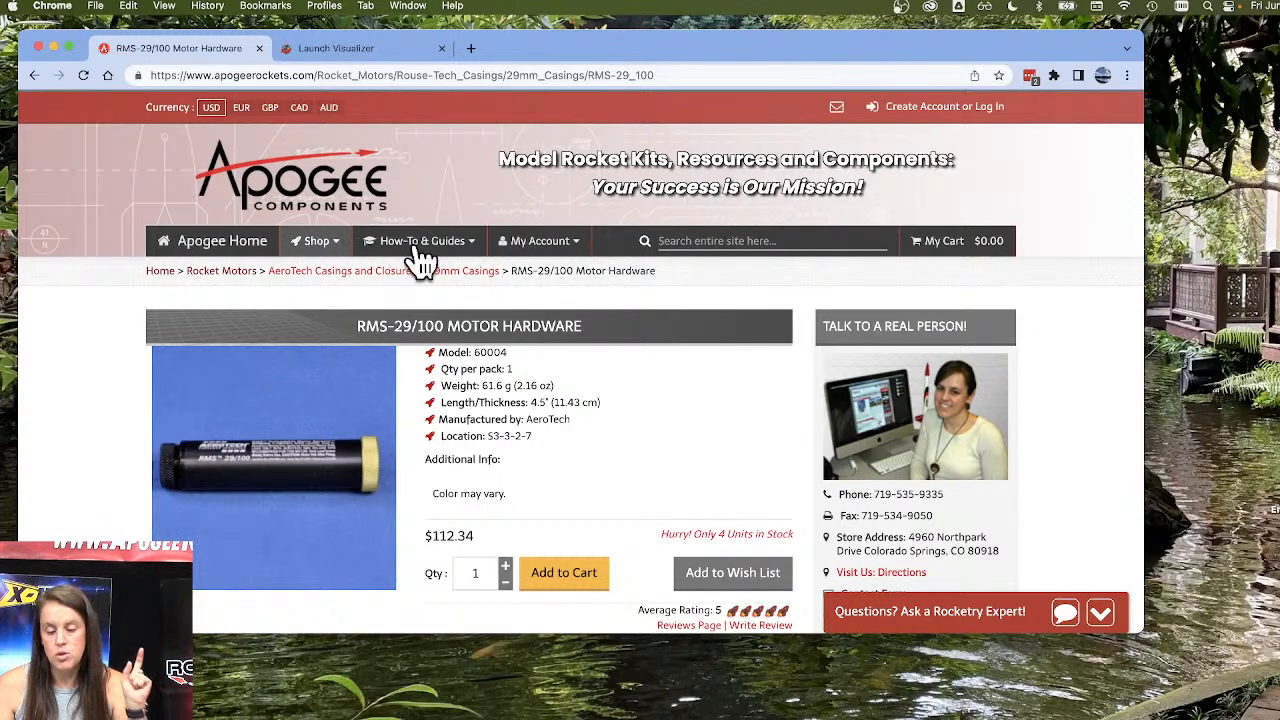
Browse the shop's Rocket Motors categories and open the 29mm Motors page.
{"action": "left_click", "coordinate": [702, 242]}
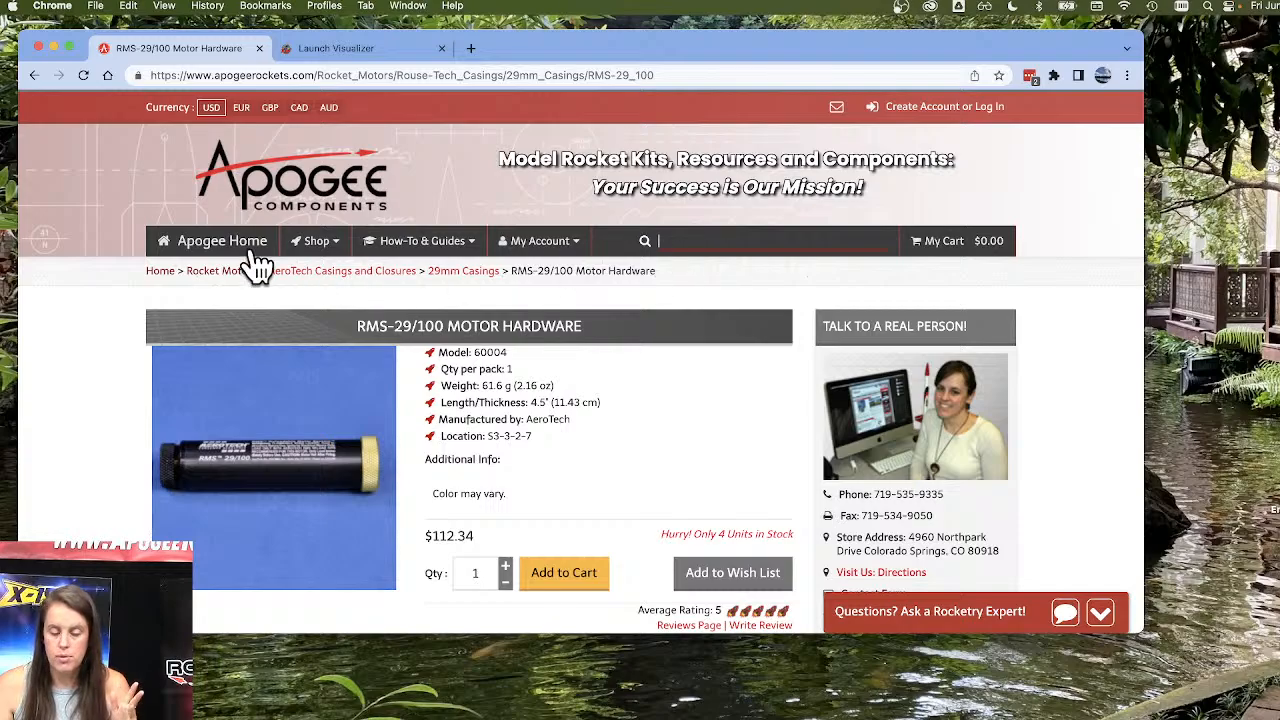
{"action": "left_click", "coordinate": [320, 248]}
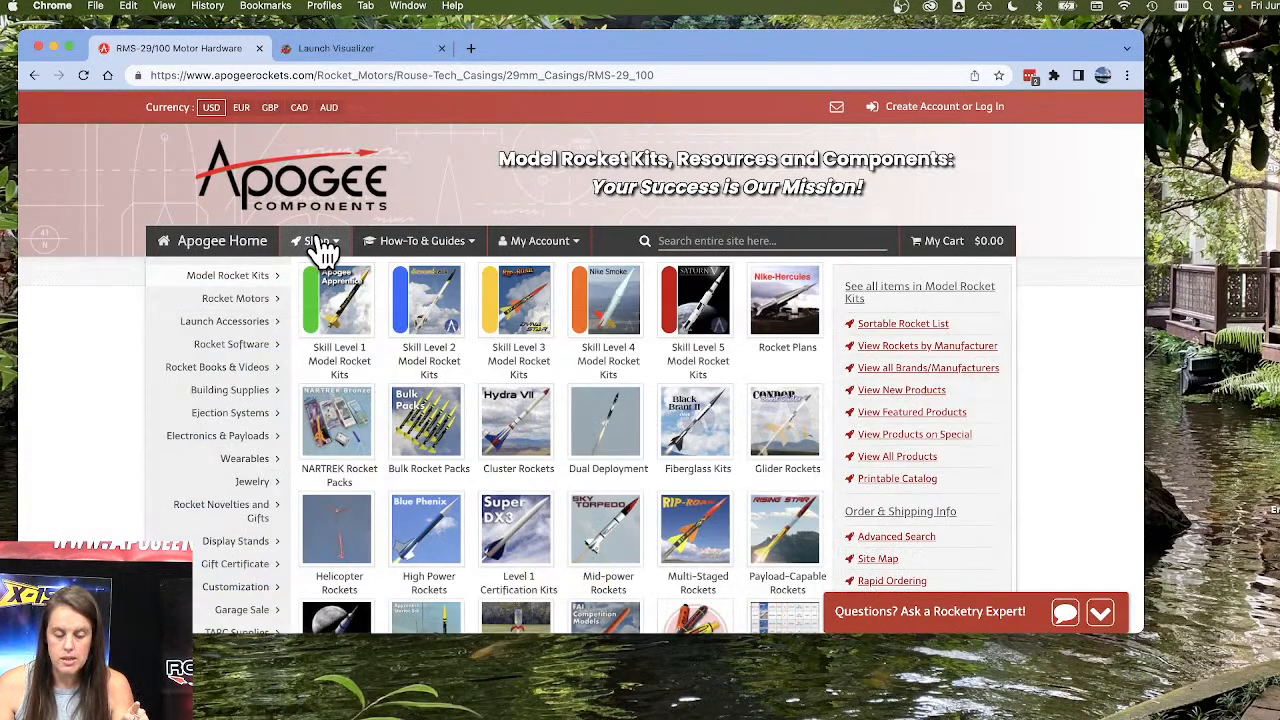
{"action": "scroll", "coordinate": [320, 250], "scroll_direction": "down", "scroll_amount": 1}
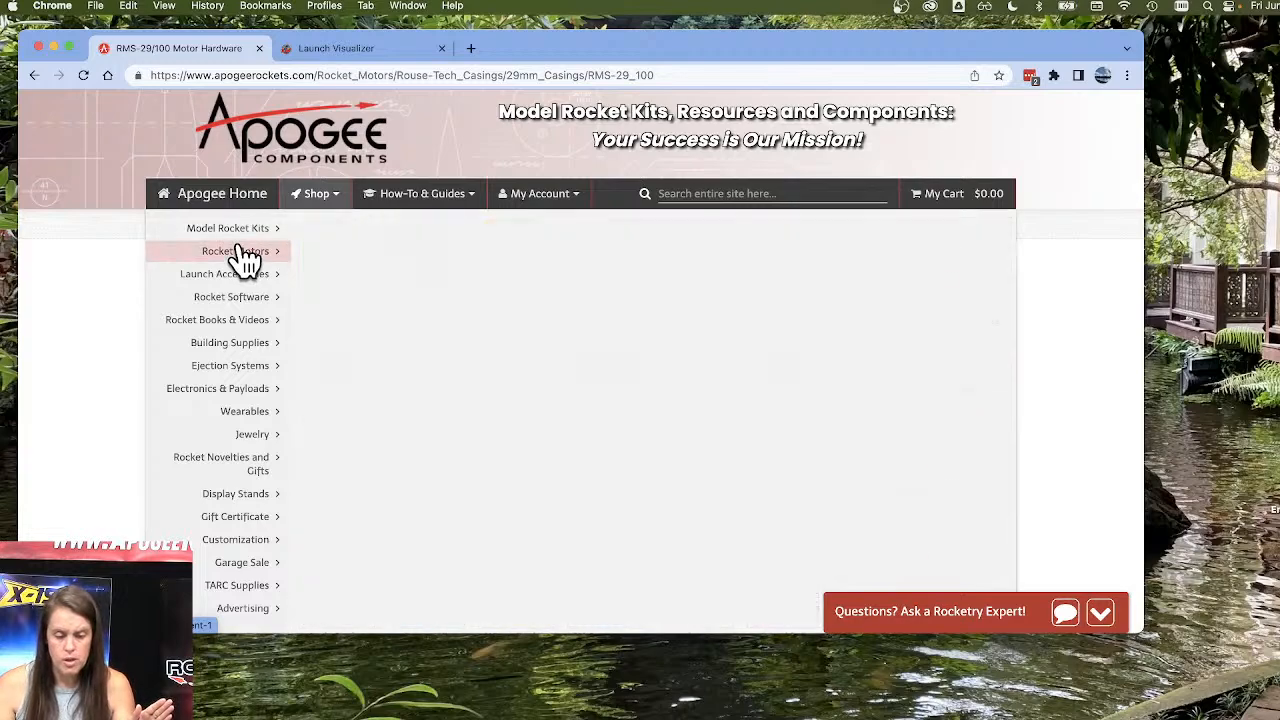
{"action": "mouse_move", "coordinate": [245, 258]}
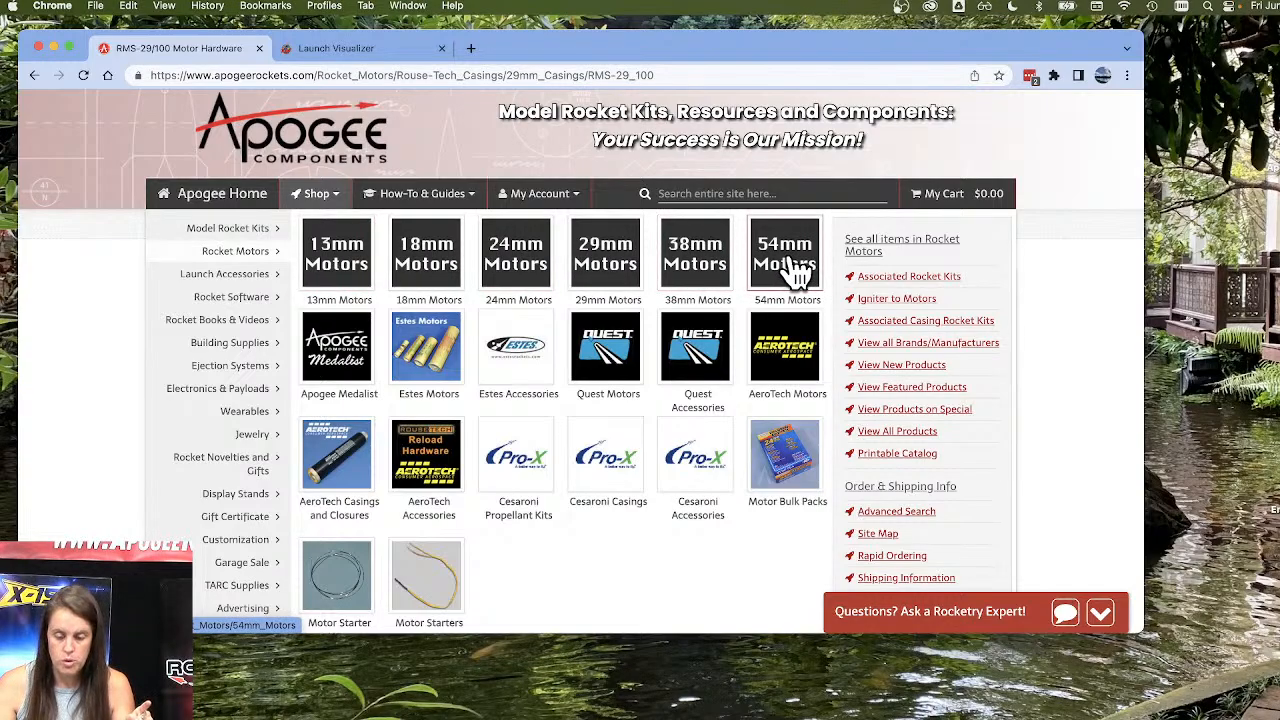
{"action": "scroll", "coordinate": [632, 340], "scroll_direction": "down", "scroll_amount": 2}
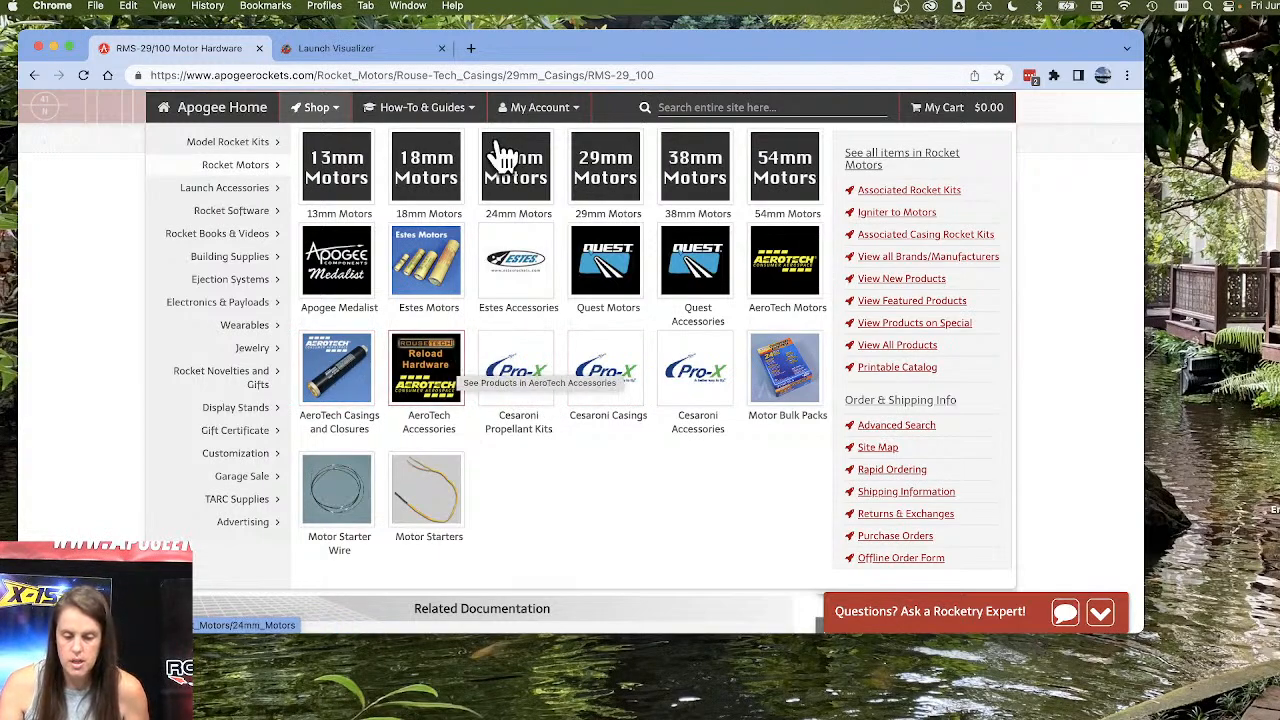
{"action": "left_click", "coordinate": [610, 171]}
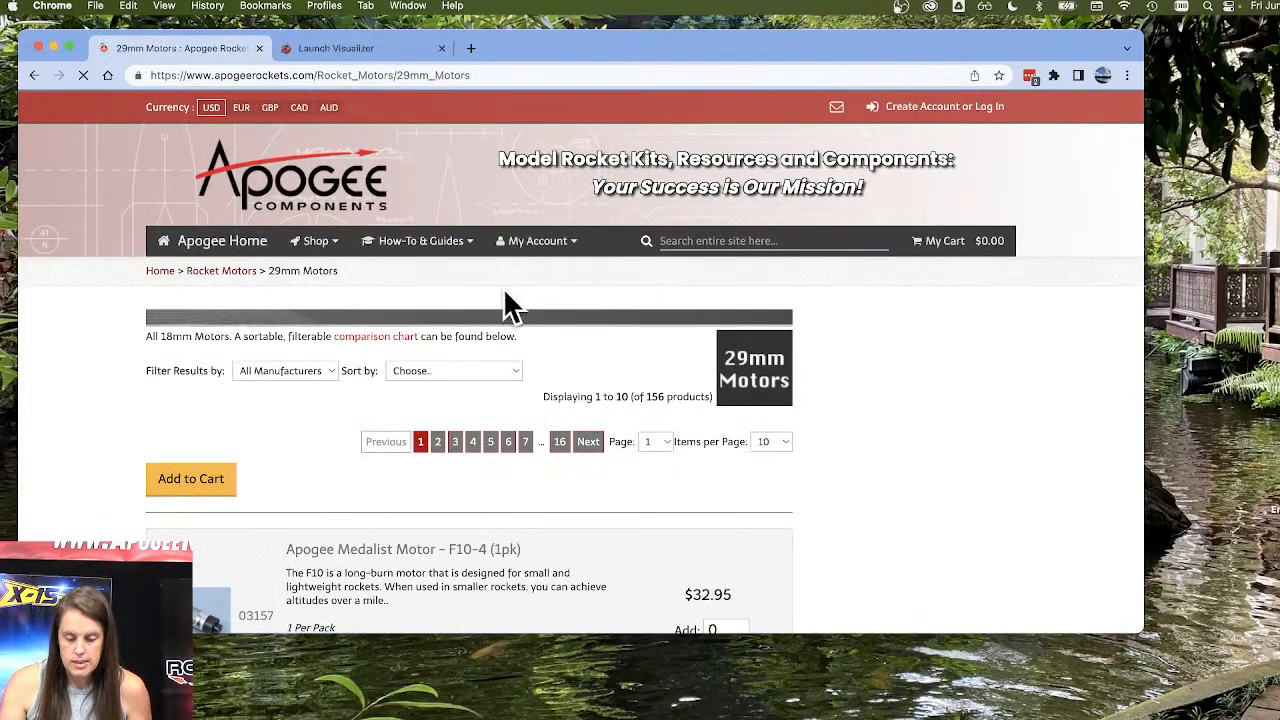
Review the 29mm motor comparison table and filter its manufacturer and casing type to Single Use.
{"action": "scroll", "coordinate": [530, 305], "scroll_direction": "down", "scroll_amount": 5}
{"action": "scroll", "coordinate": [500, 275], "scroll_direction": "down", "scroll_amount": 10}
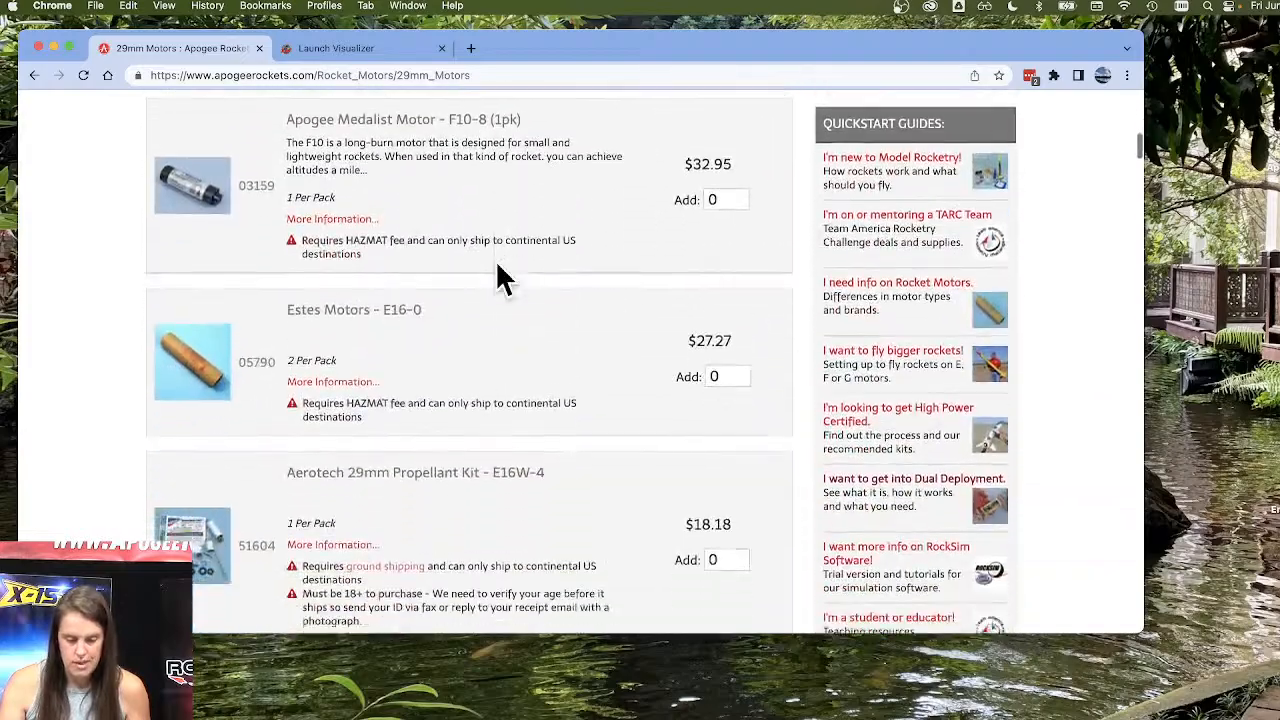
{"action": "scroll", "coordinate": [495, 265], "scroll_direction": "down", "scroll_amount": 15}
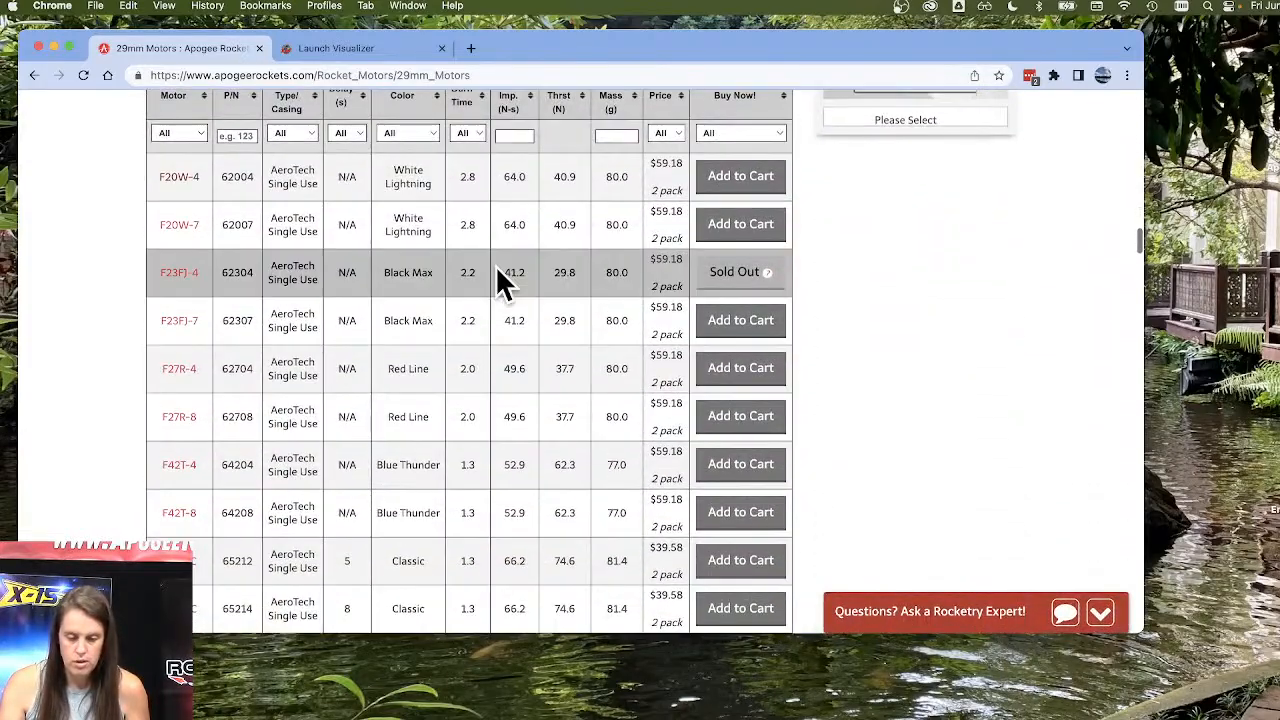
{"action": "scroll", "coordinate": [492, 275], "scroll_direction": "up", "scroll_amount": 2}
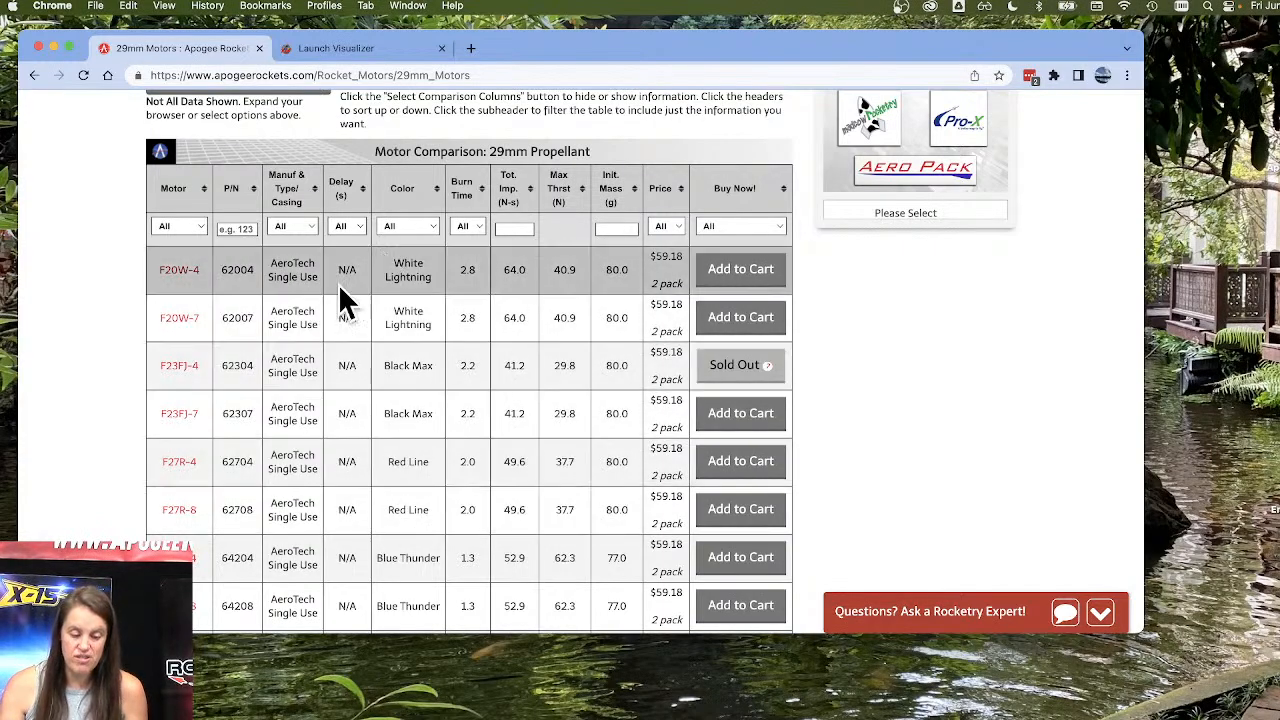
{"action": "scroll", "coordinate": [330, 332], "scroll_direction": "down", "scroll_amount": 10}
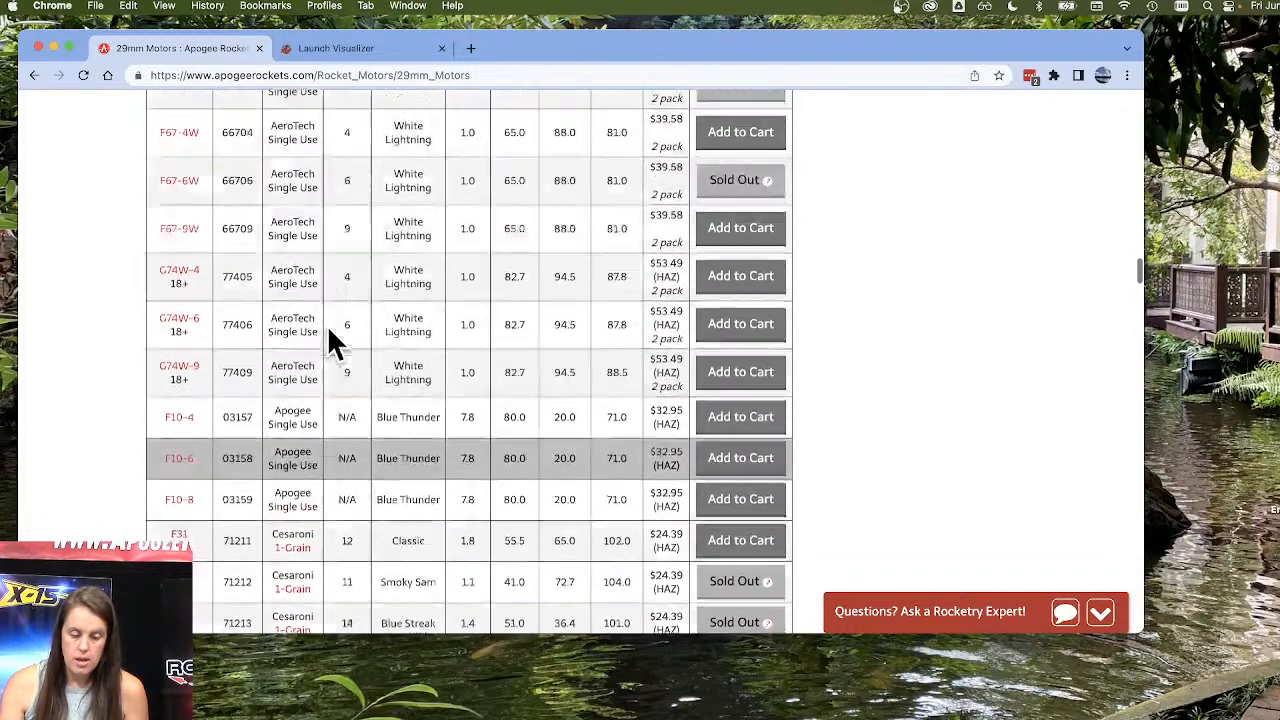
{"action": "scroll", "coordinate": [330, 332], "scroll_direction": "up", "scroll_amount": 10}
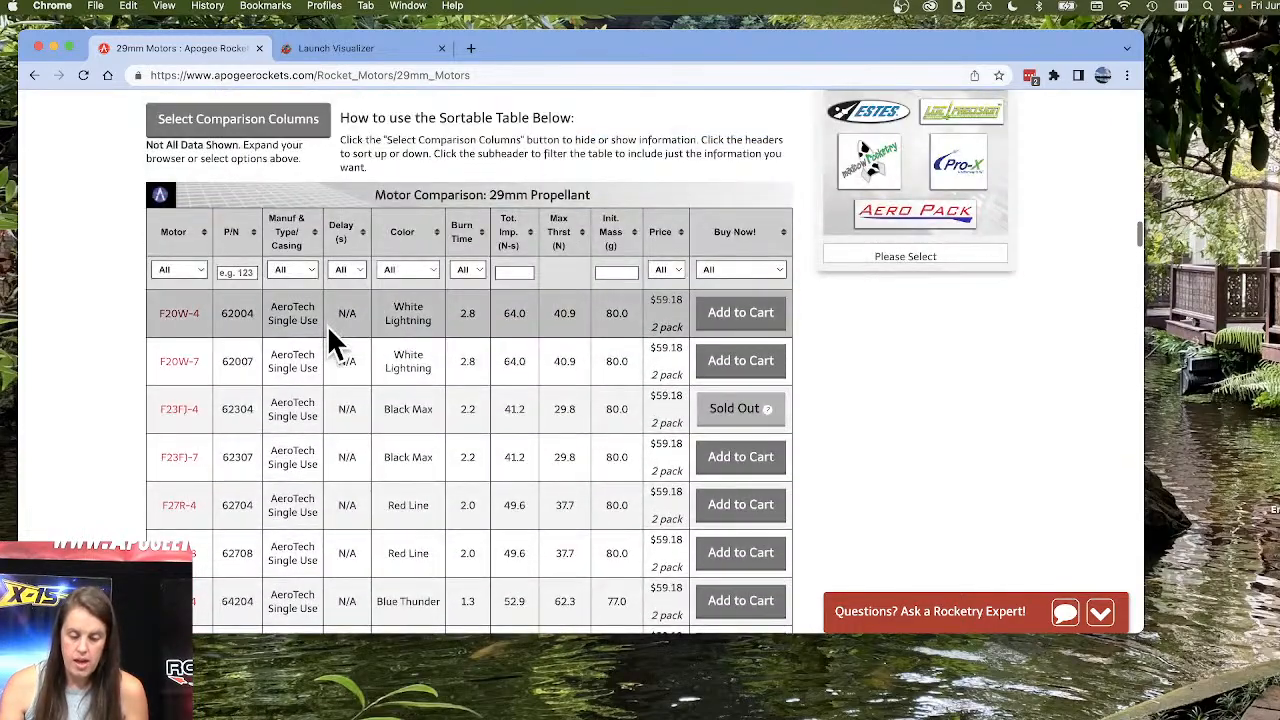
{"action": "left_click", "coordinate": [306, 270]}
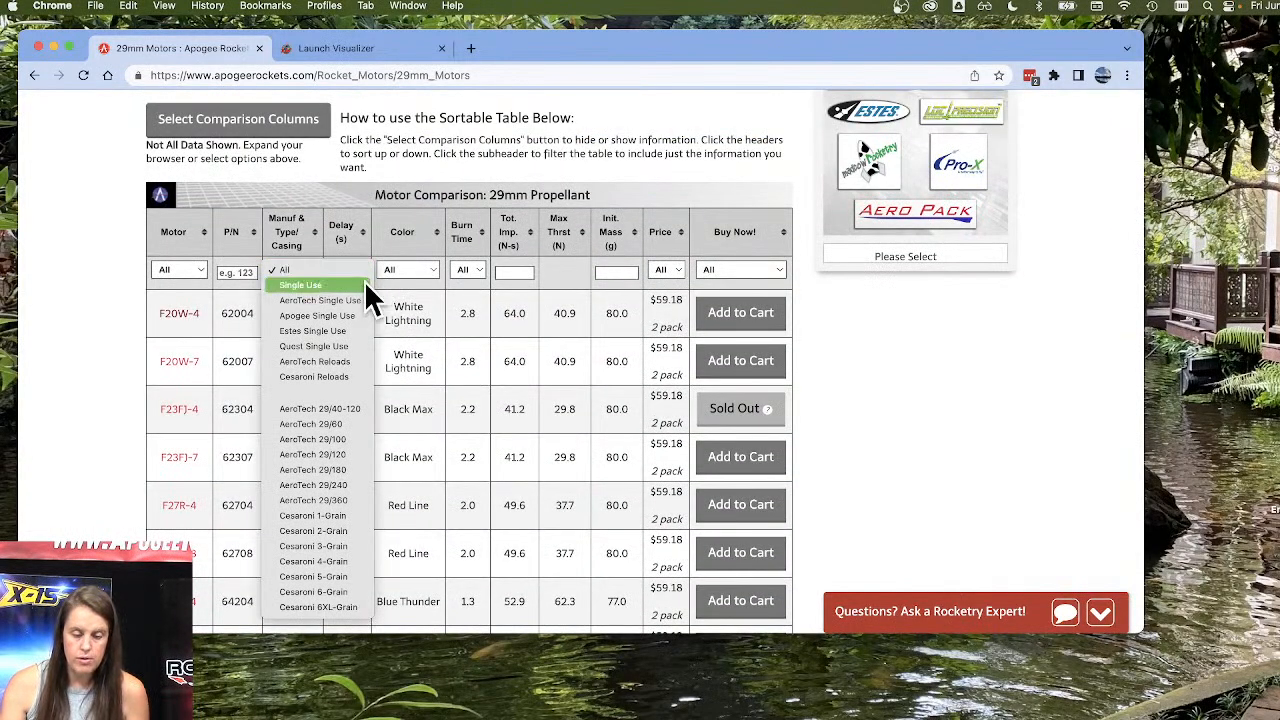
{"action": "left_click", "coordinate": [364, 284]}
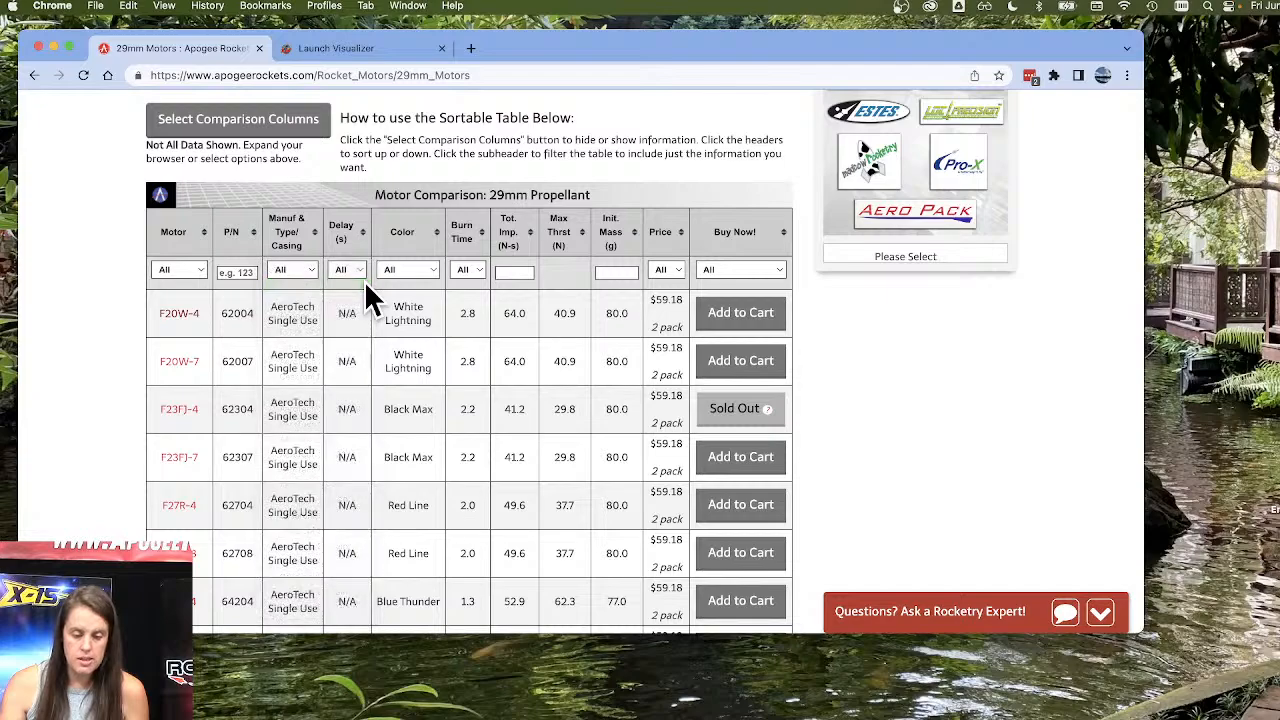
Filter the 29mm table to AeroTech Reloads, narrow it to the AeroTech 29/40-120 casing, and return to the Rocket Motors category page.
{"action": "left_click", "coordinate": [298, 271]}
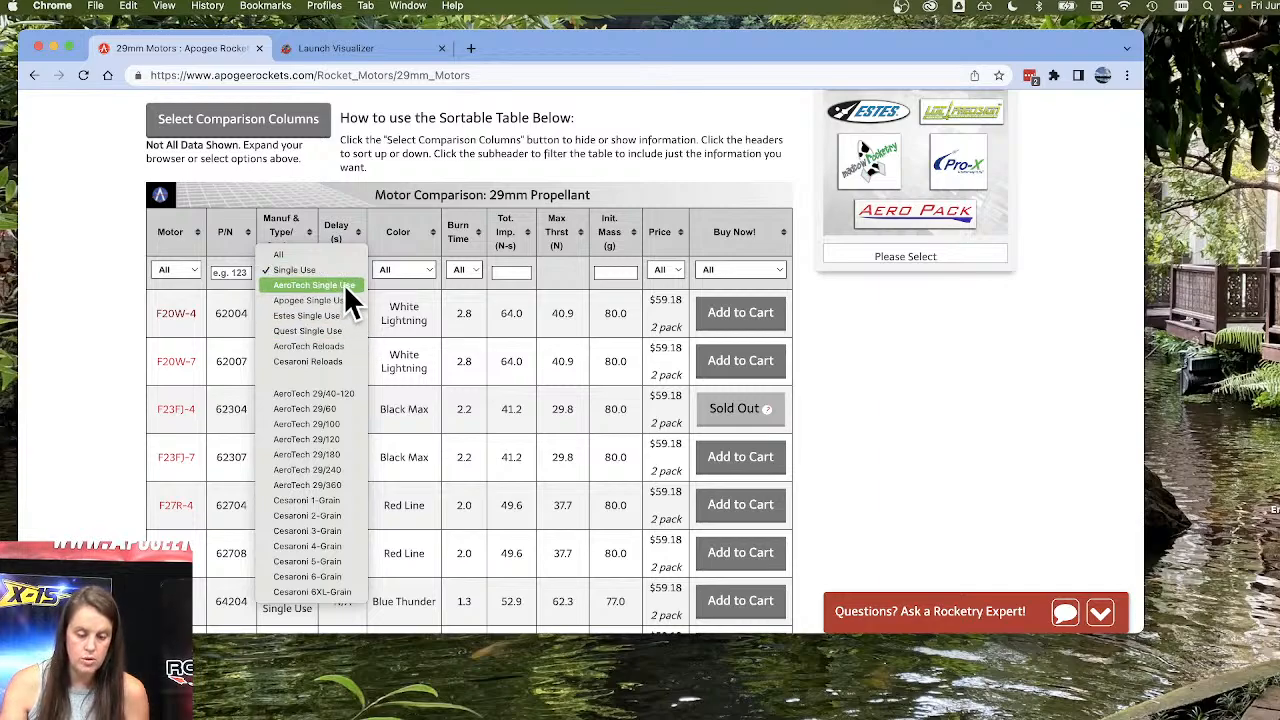
{"action": "left_click", "coordinate": [350, 345]}
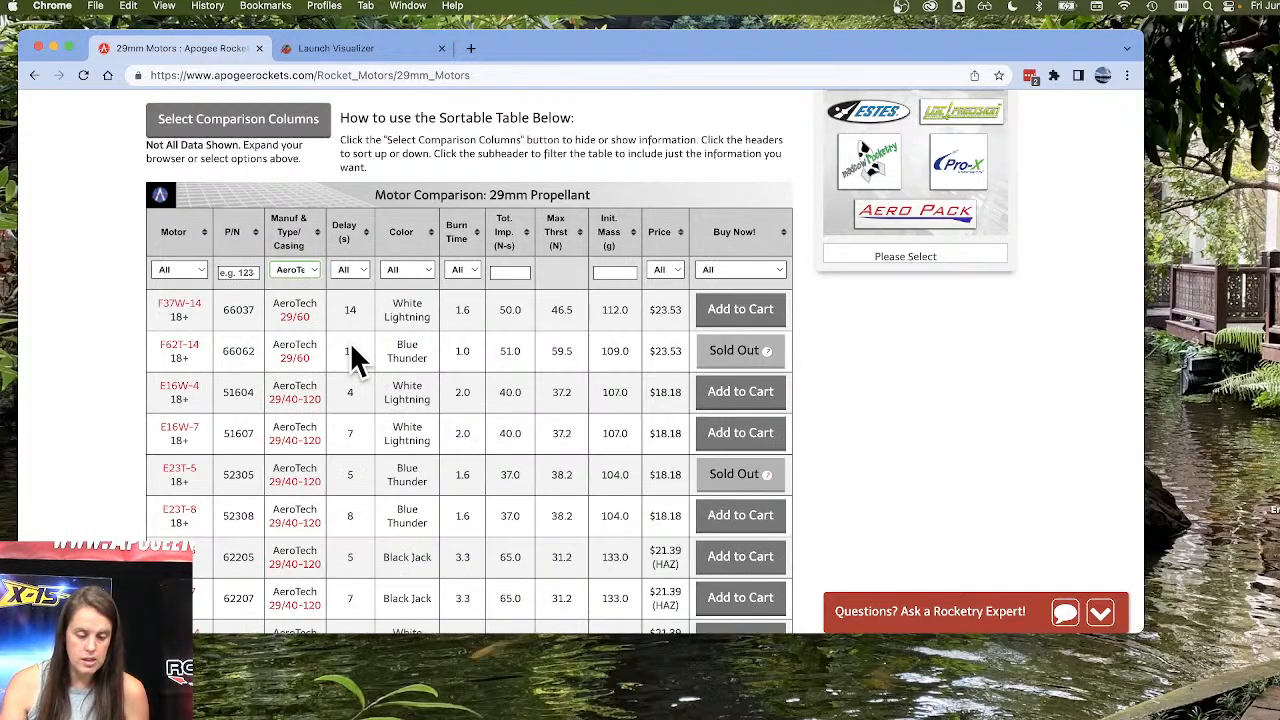
{"action": "left_click", "coordinate": [303, 270]}
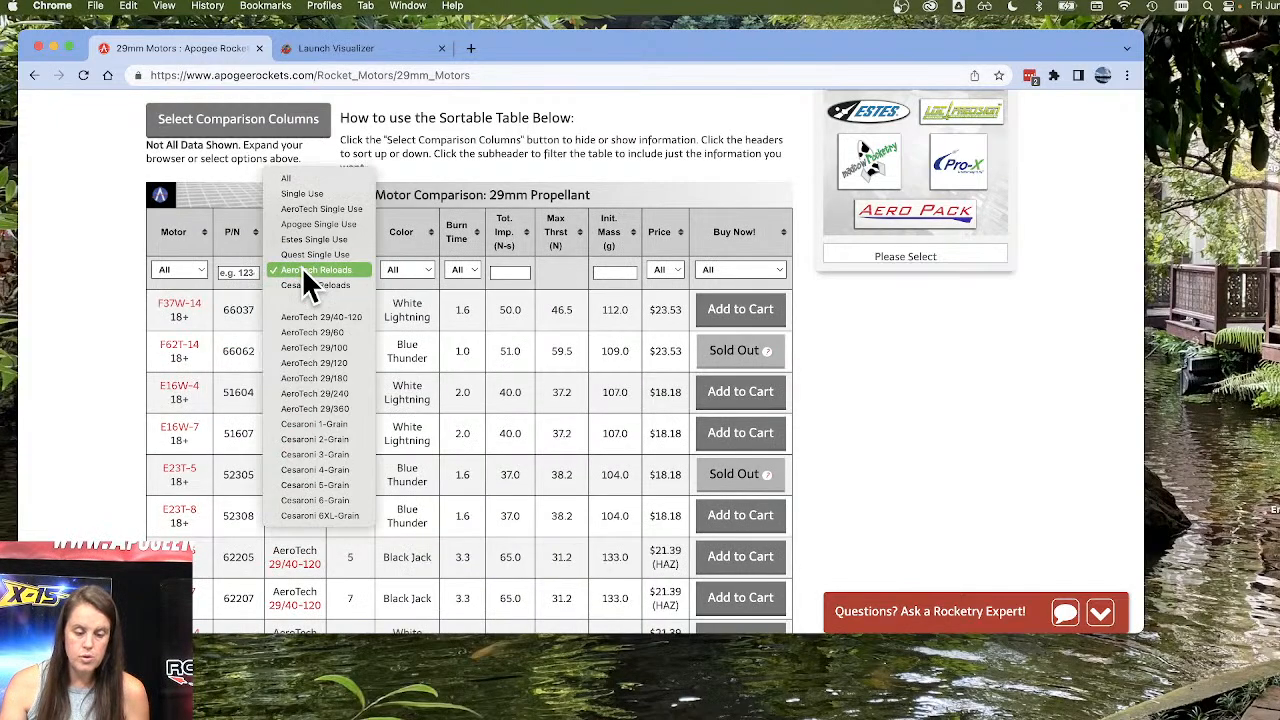
{"action": "left_click", "coordinate": [347, 316]}
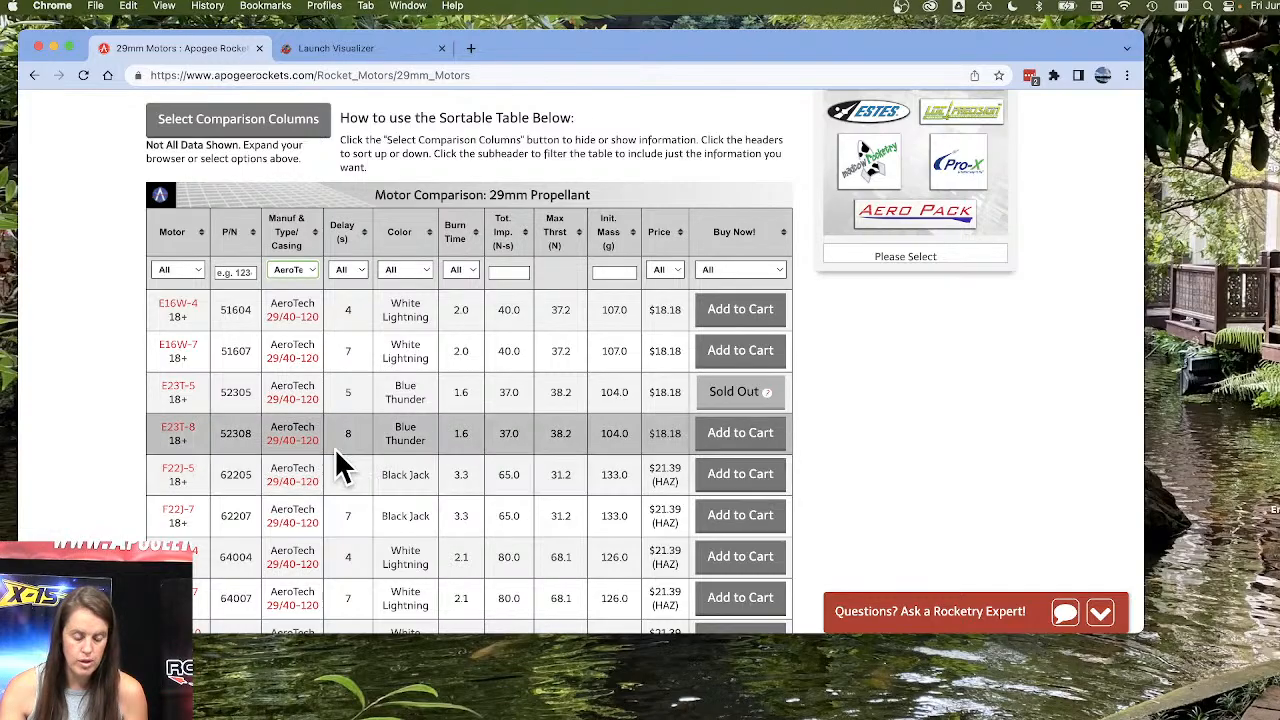
{"action": "scroll", "coordinate": [336, 450], "scroll_direction": "down", "scroll_amount": 5}
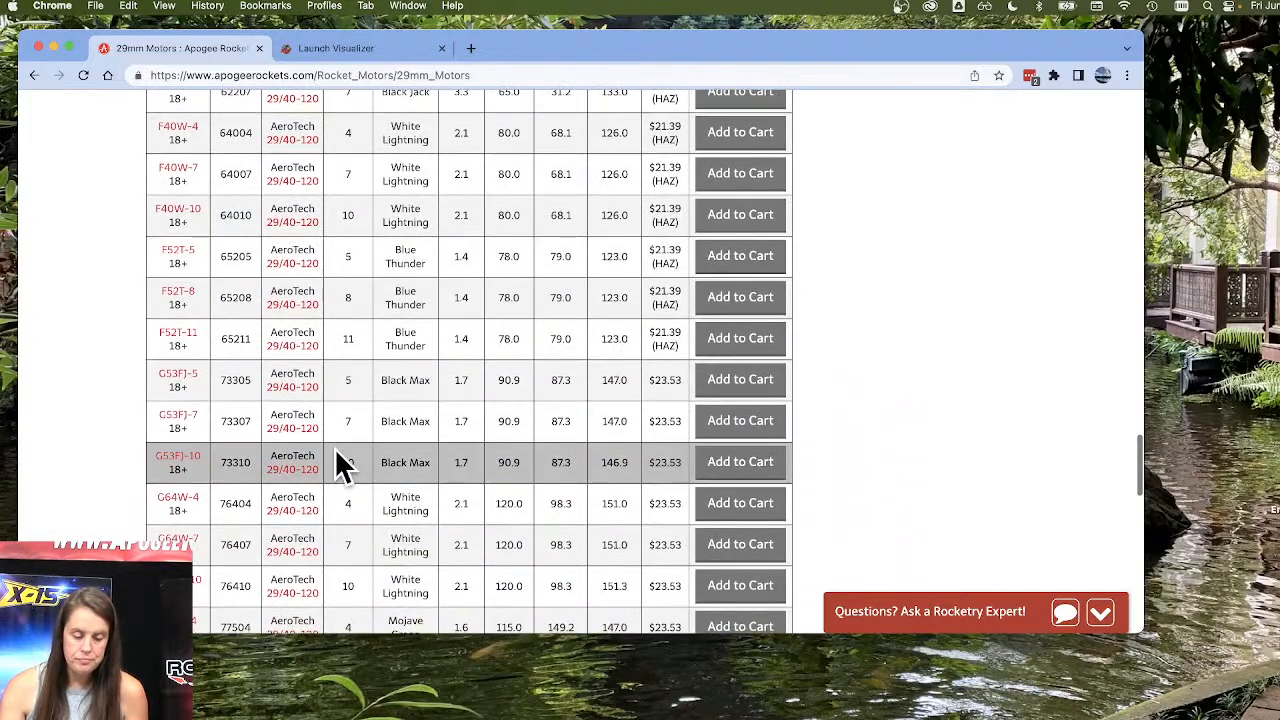
{"action": "scroll", "coordinate": [336, 455], "scroll_direction": "up", "scroll_amount": 10}
{"action": "scroll", "coordinate": [336, 450], "scroll_direction": "up", "scroll_amount": 10}
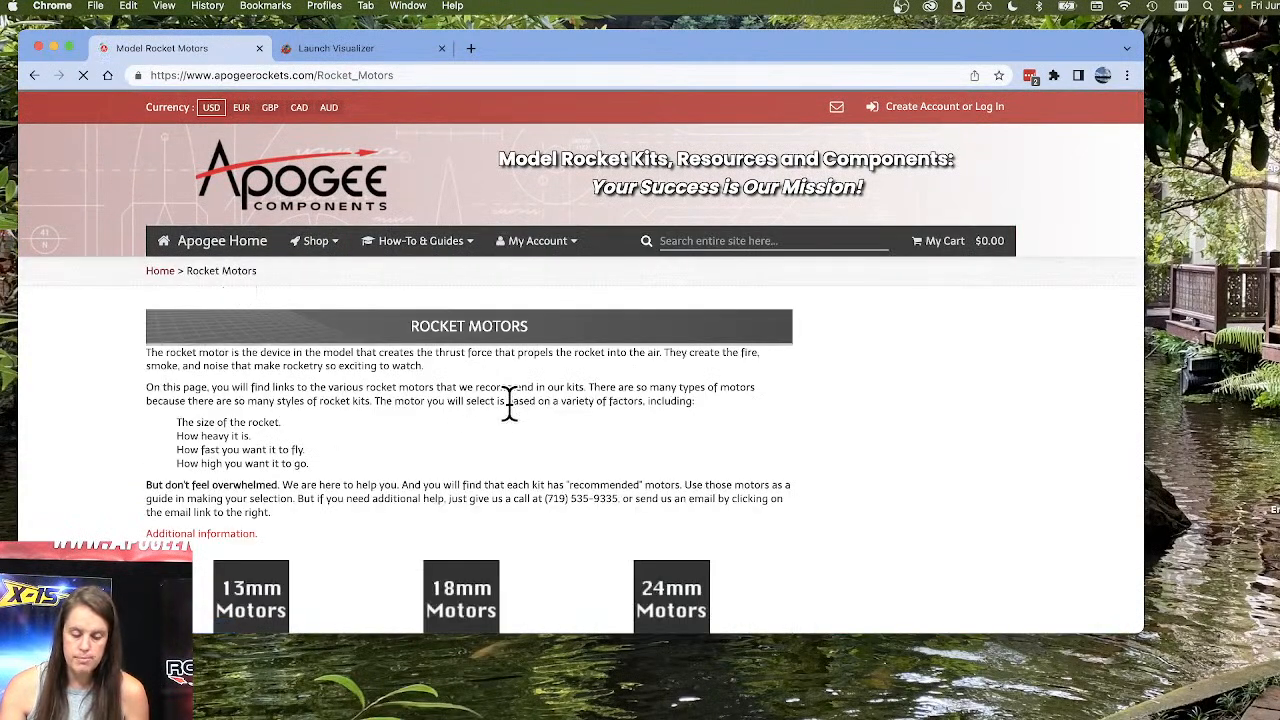
Browse the Rocket Motors categories to AeroTech Casings and Closures and open the 29mm Casings listing.
{"action": "scroll", "coordinate": [508, 401], "scroll_direction": "down", "scroll_amount": 5}
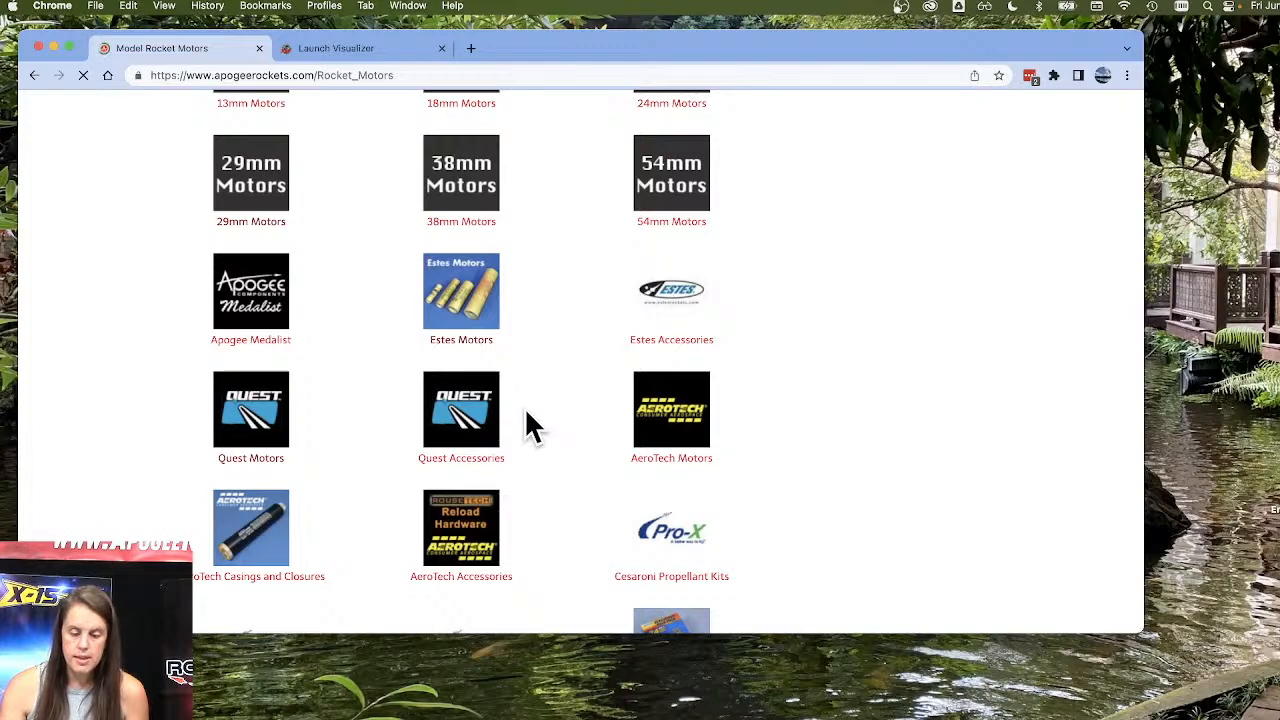
{"action": "scroll", "coordinate": [526, 411], "scroll_direction": "up", "scroll_amount": 3}
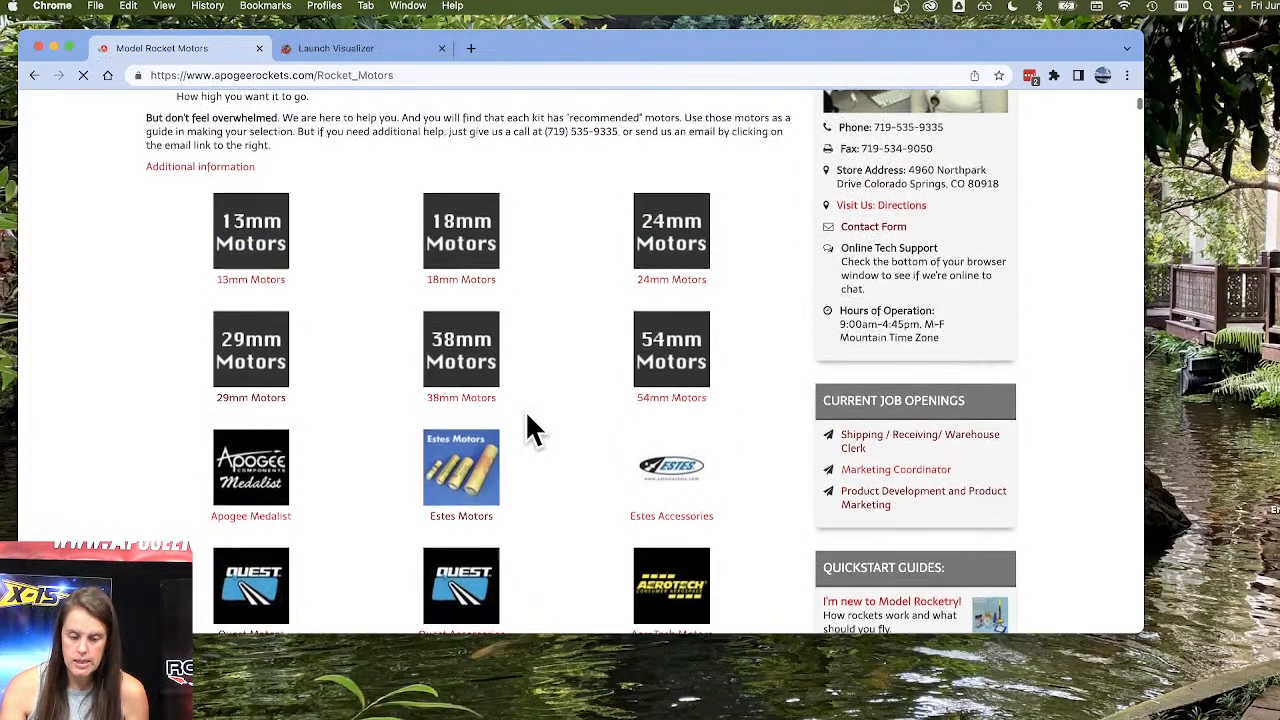
{"action": "scroll", "coordinate": [531, 428], "scroll_direction": "down", "scroll_amount": 5}
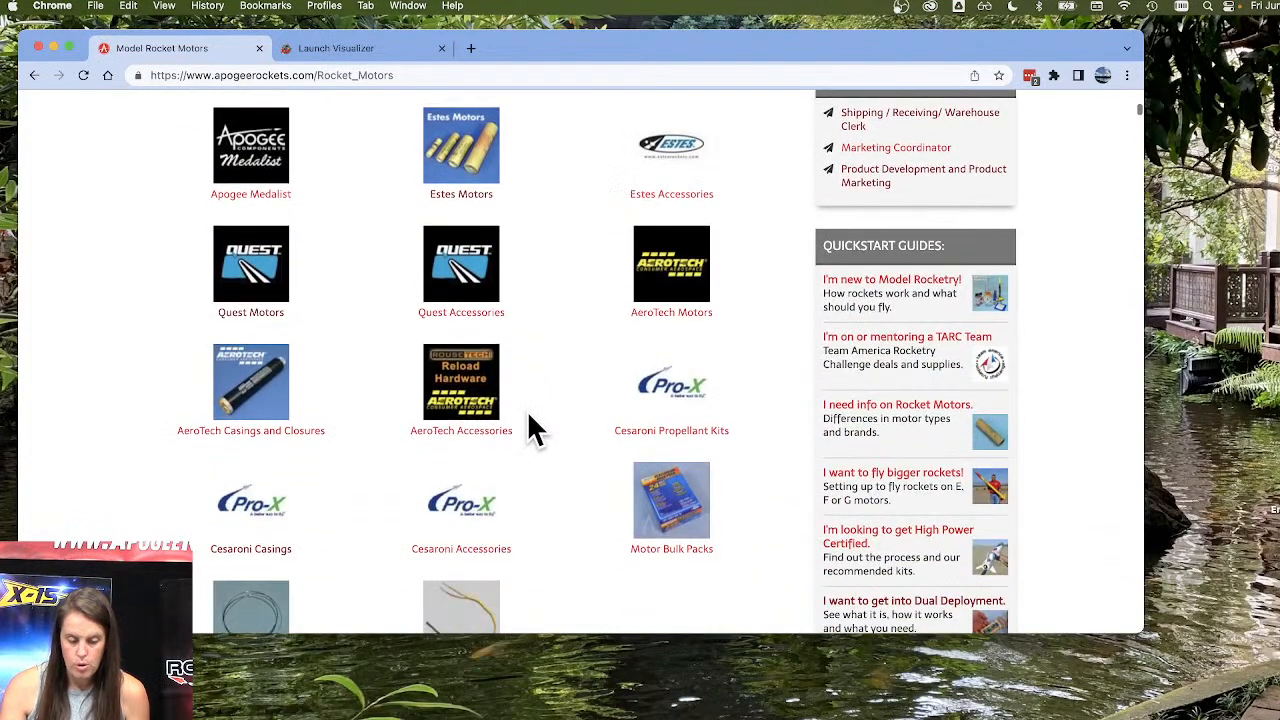
{"action": "left_click", "coordinate": [259, 430]}
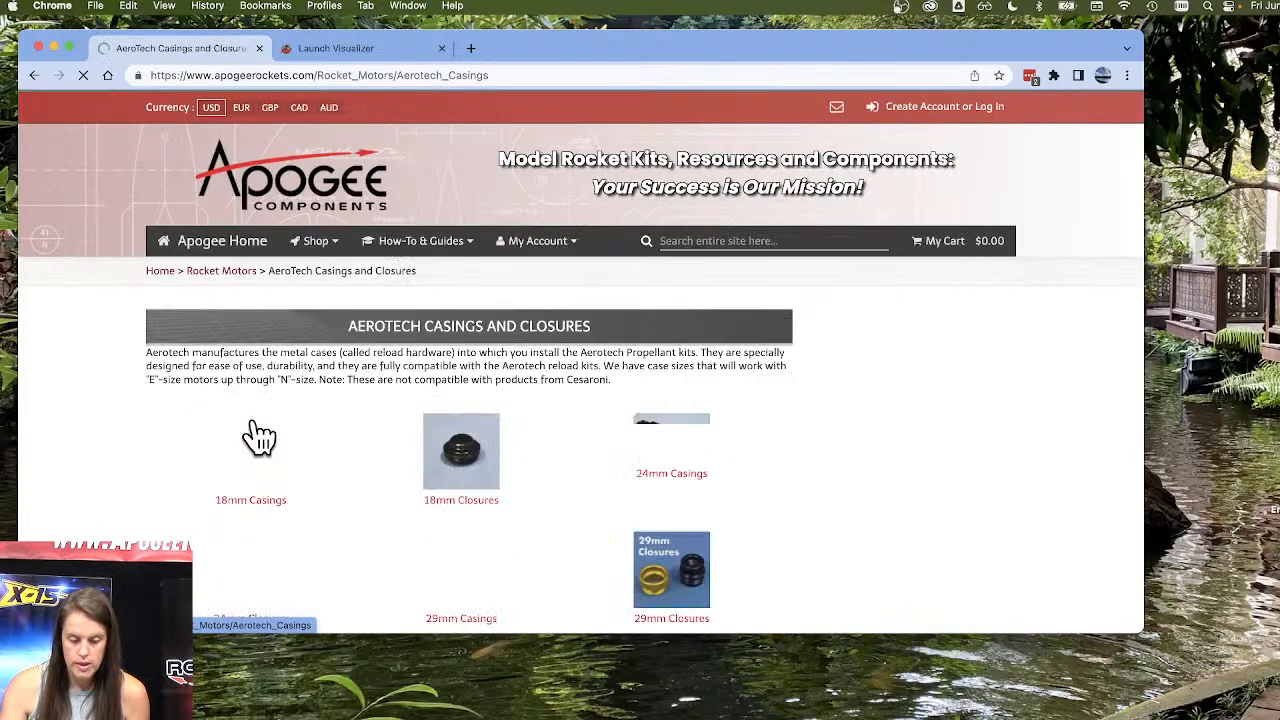
{"action": "scroll", "coordinate": [380, 405], "scroll_direction": "down", "scroll_amount": 4}
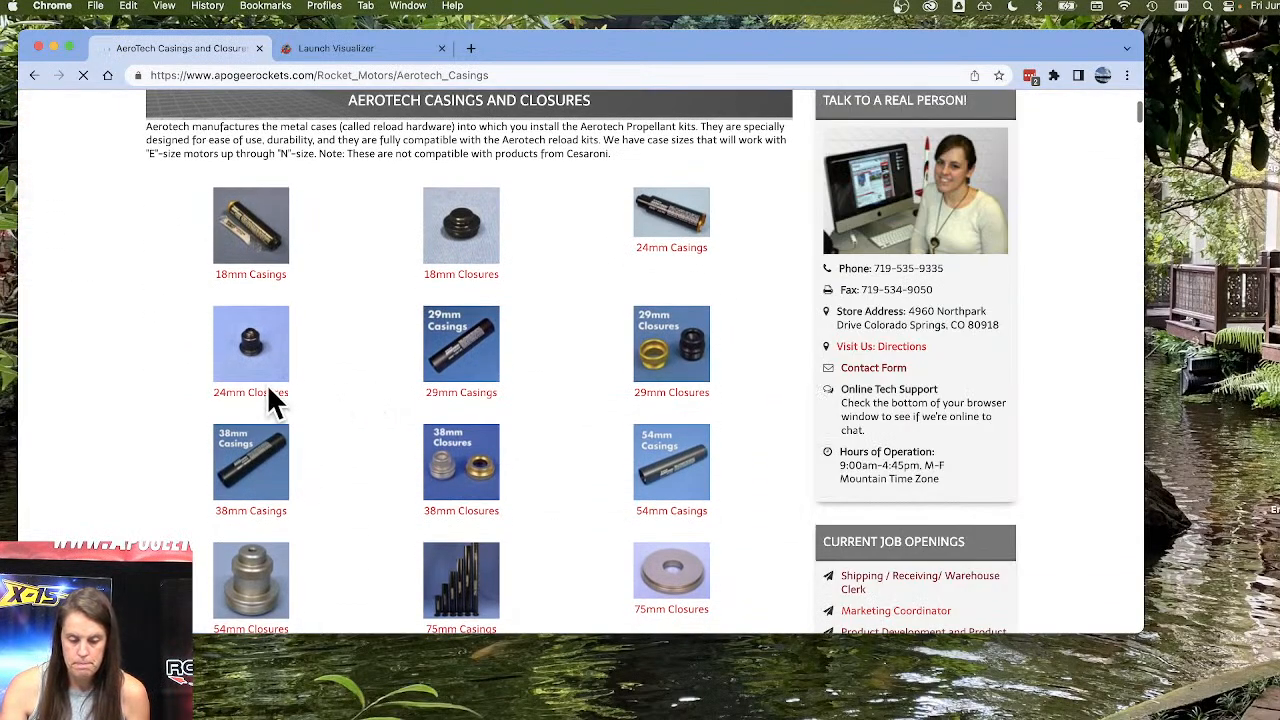
{"action": "left_click", "coordinate": [466, 405]}
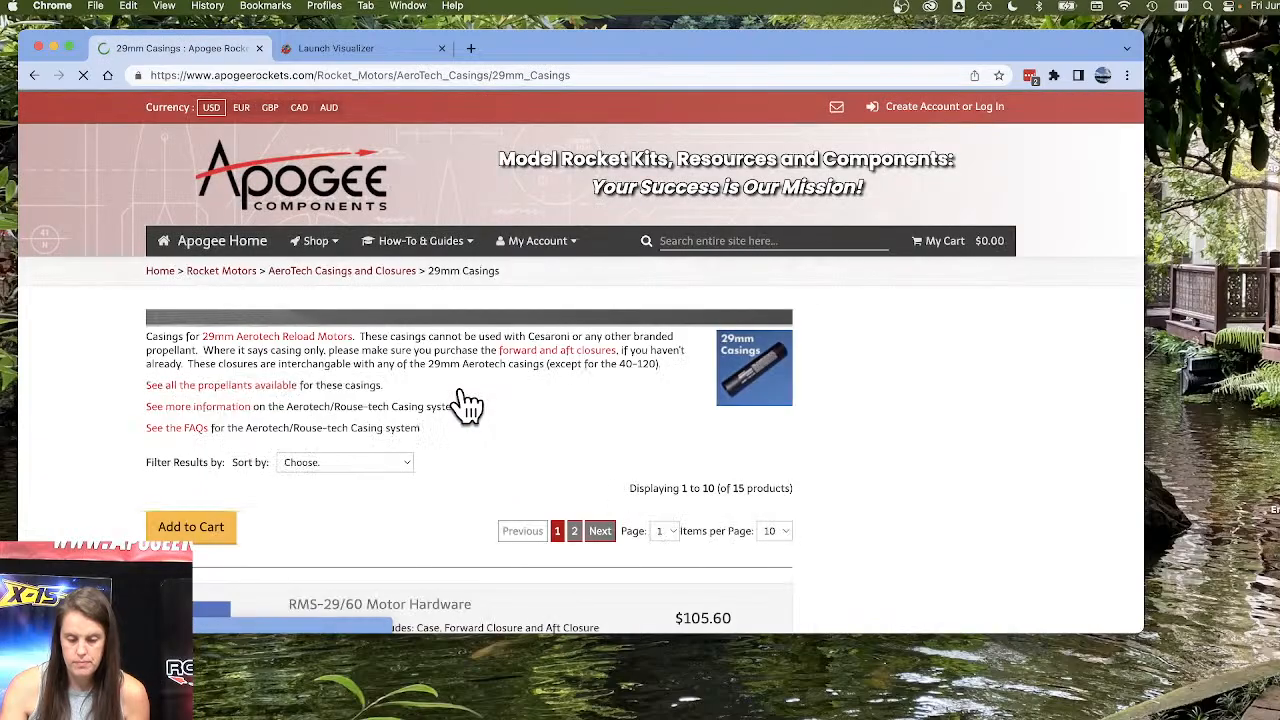
Open the RMS-29/120 Motor Hardware page from the 29mm casings list and review which hardware parts are included.
{"action": "scroll", "coordinate": [418, 408], "scroll_direction": "down", "scroll_amount": 6}
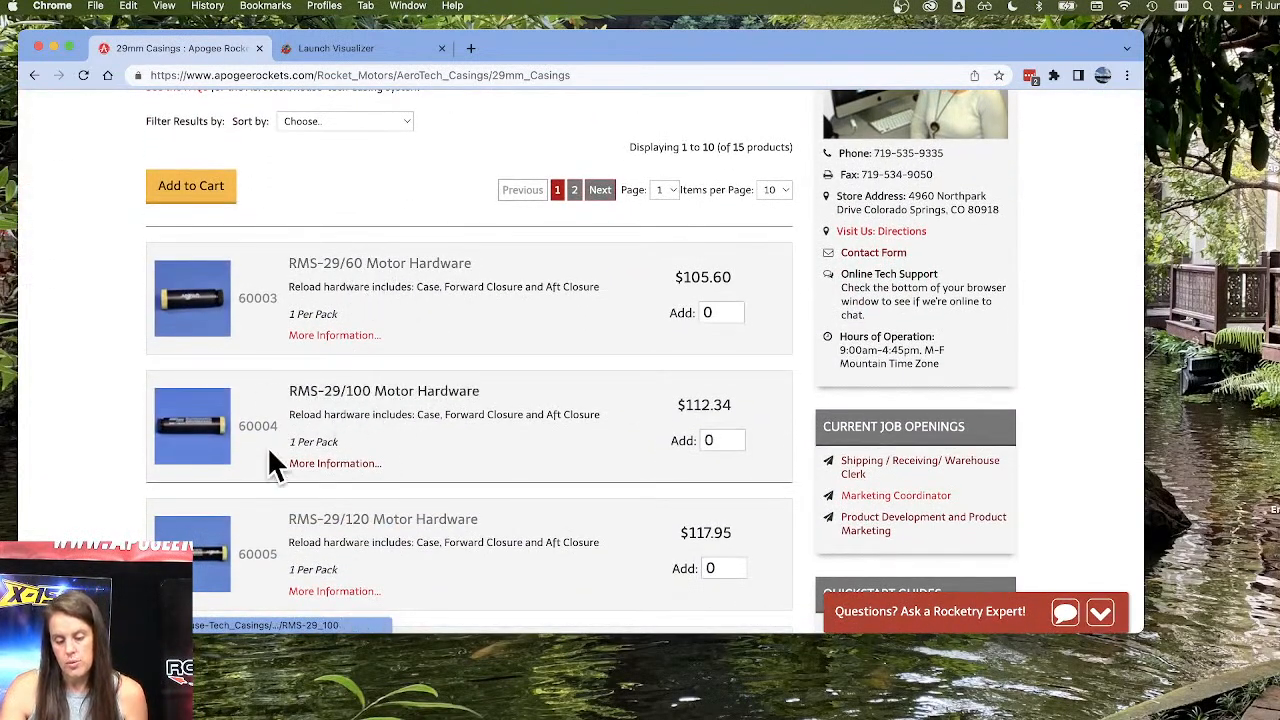
{"action": "scroll", "coordinate": [384, 537], "scroll_direction": "down", "scroll_amount": 3}
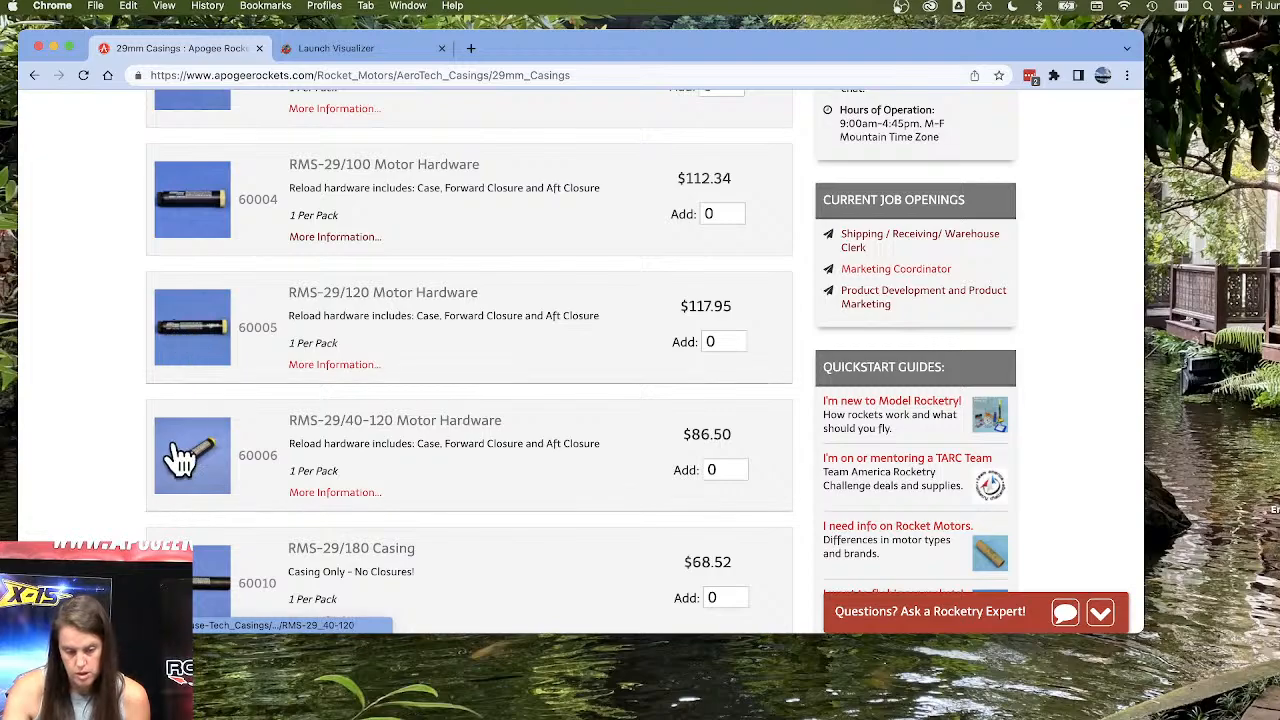
{"action": "left_click", "coordinate": [193, 350]}
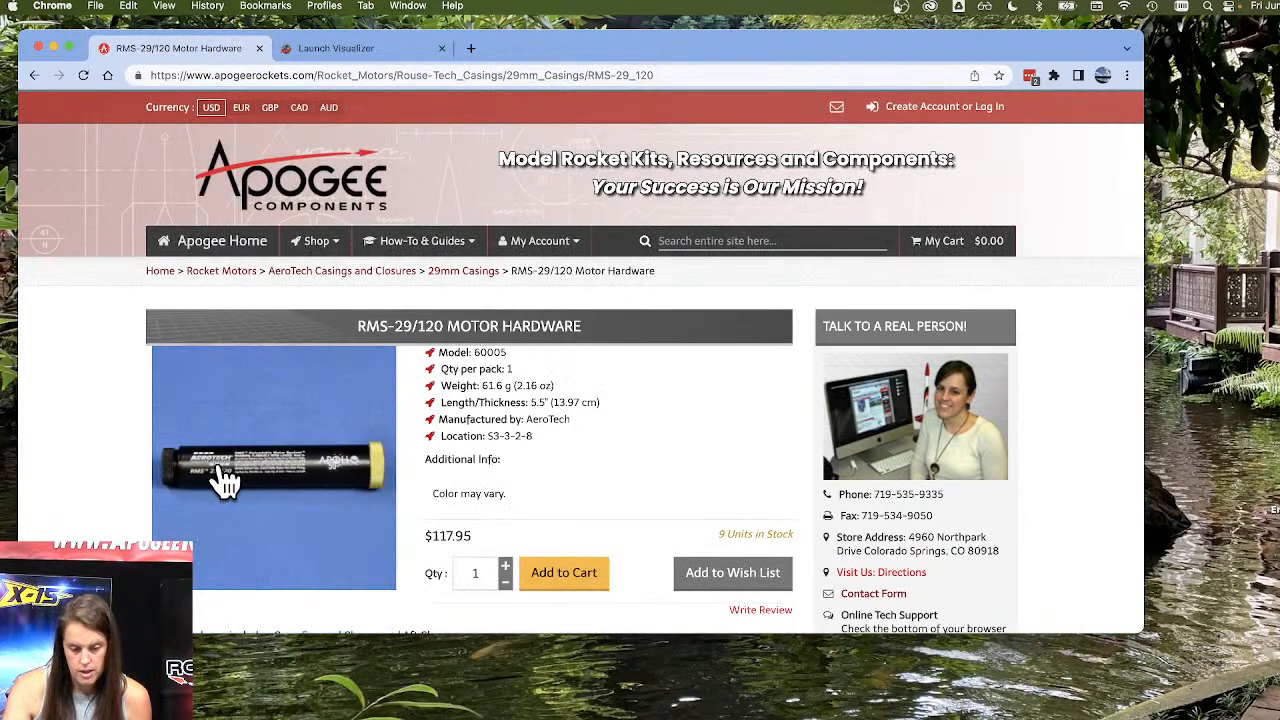
{"action": "scroll", "coordinate": [656, 429], "scroll_direction": "down", "scroll_amount": 3}
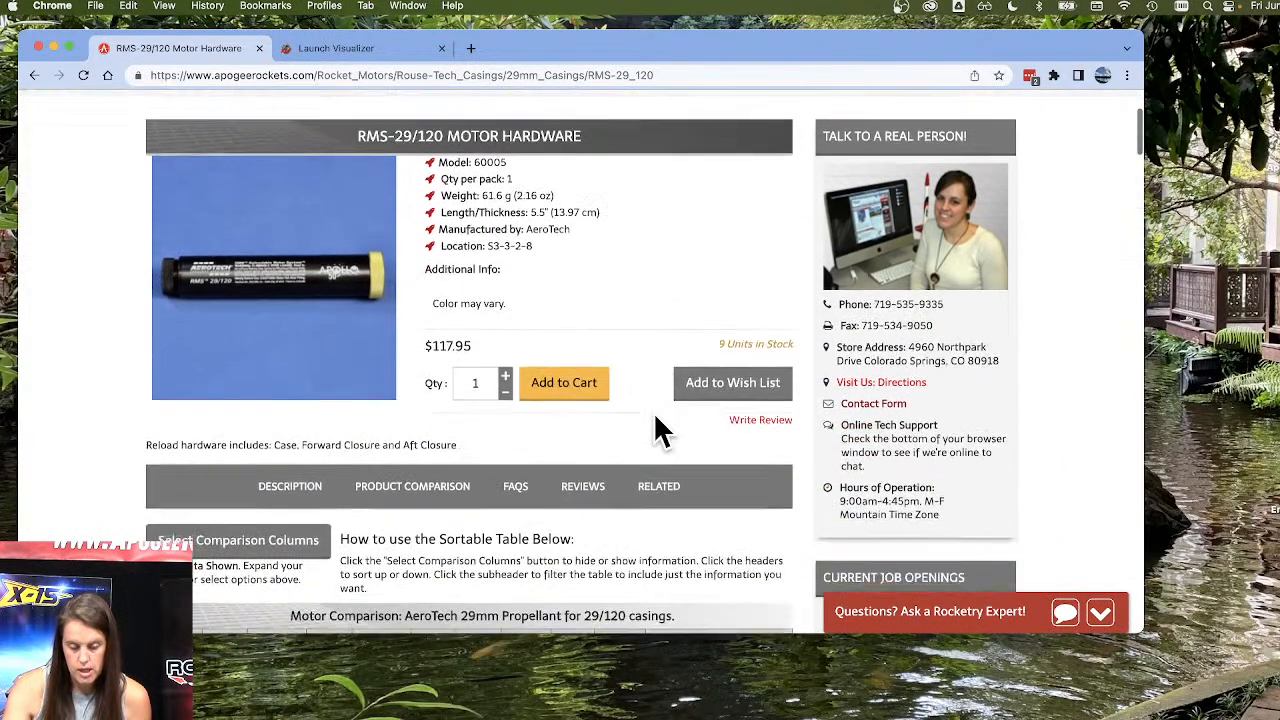
{"action": "scroll", "coordinate": [656, 429], "scroll_direction": "down", "scroll_amount": 1}
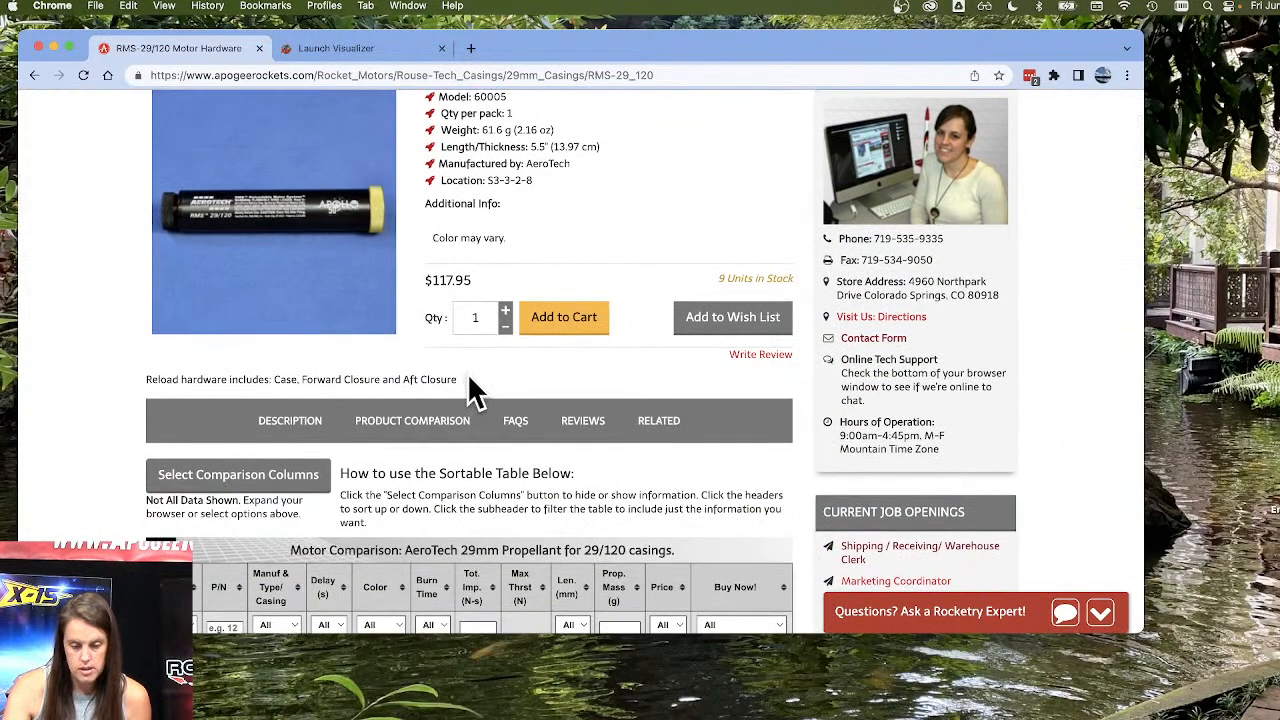
{"action": "left_click_drag", "start_coordinate": [470, 388], "coordinate": [148, 377]}
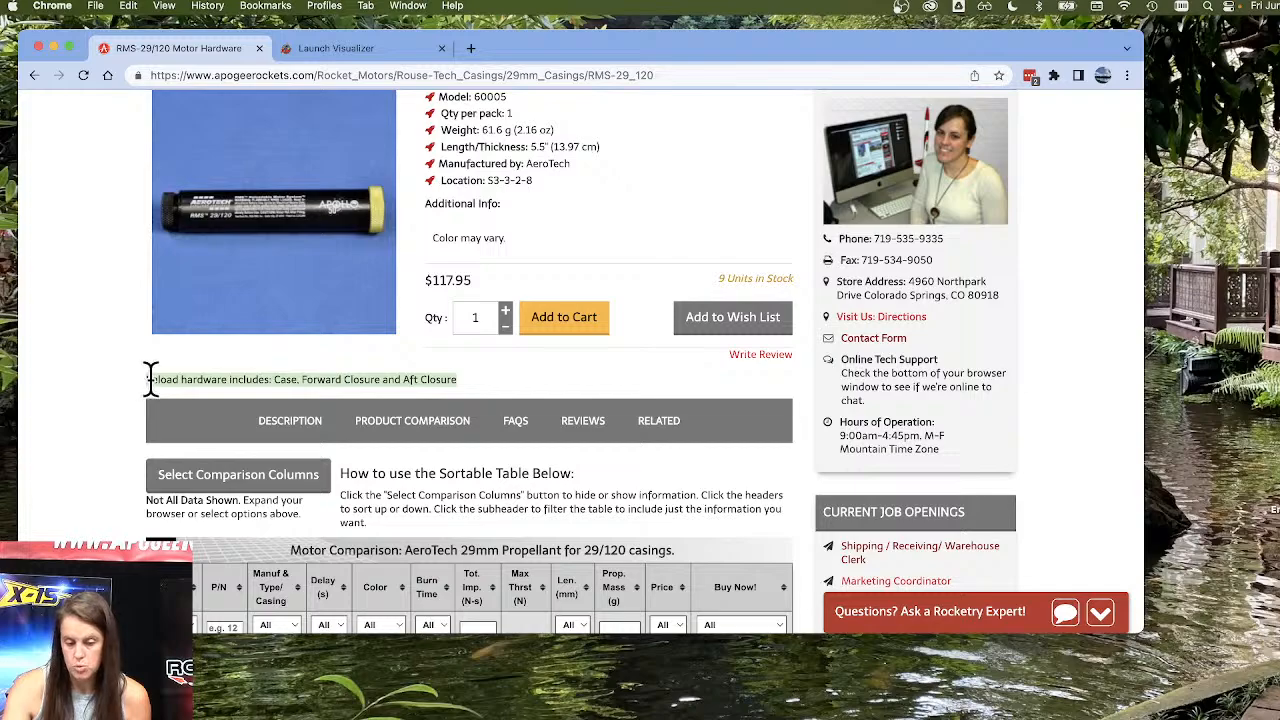
{"action": "left_click", "coordinate": [318, 379]}
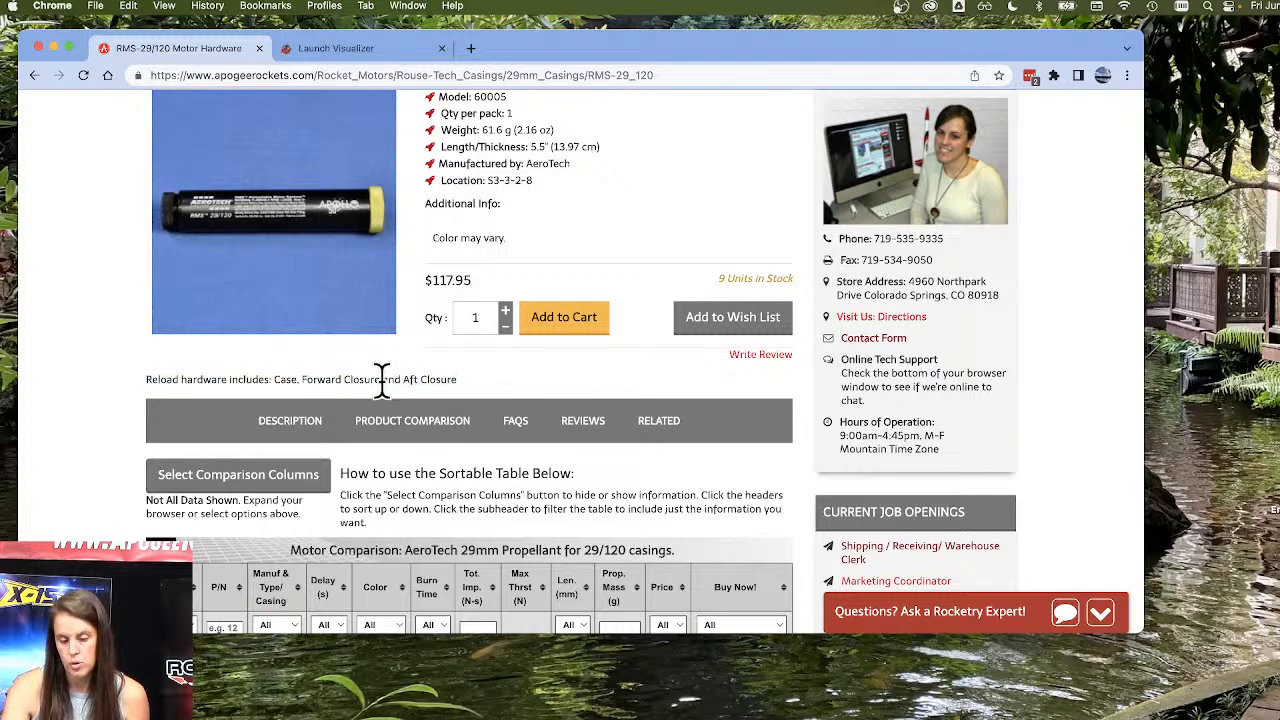
{"action": "scroll", "coordinate": [448, 370], "scroll_direction": "up", "scroll_amount": 5}
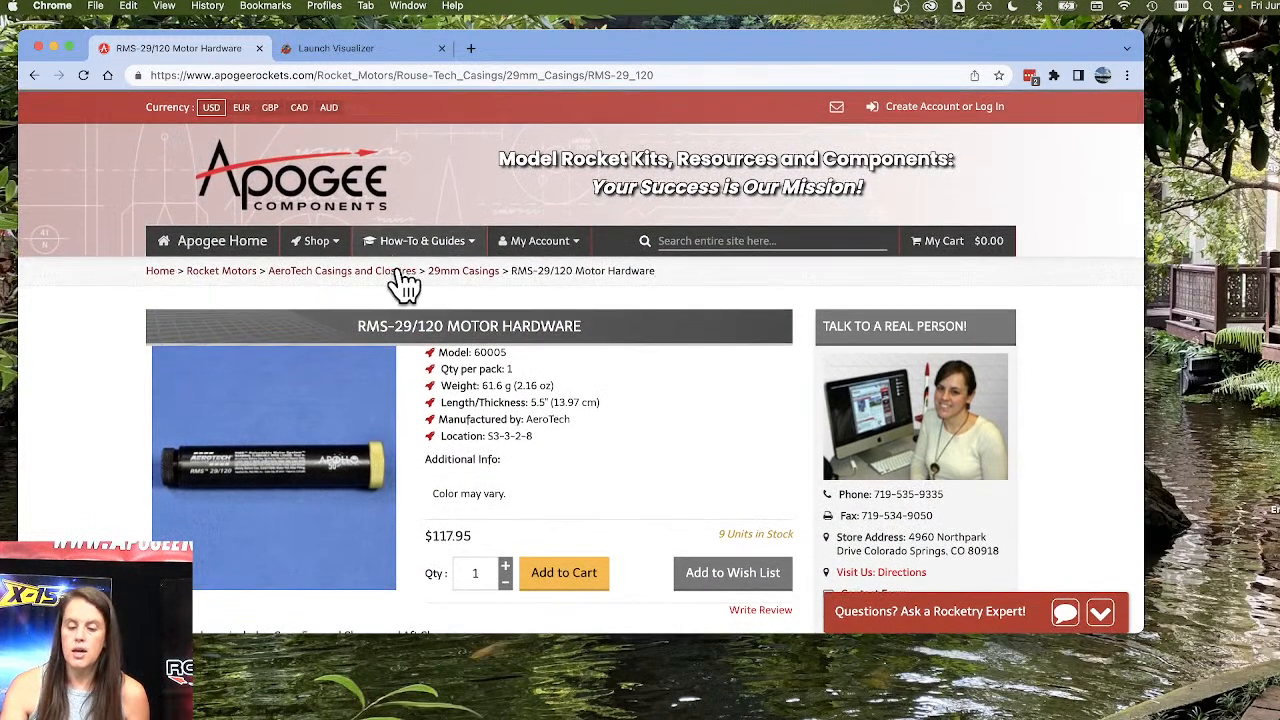
Return to the 29mm Casings list, open the RMS-29/180 Casing page and highlight its additional info note.
{"action": "left_click", "coordinate": [458, 272]}
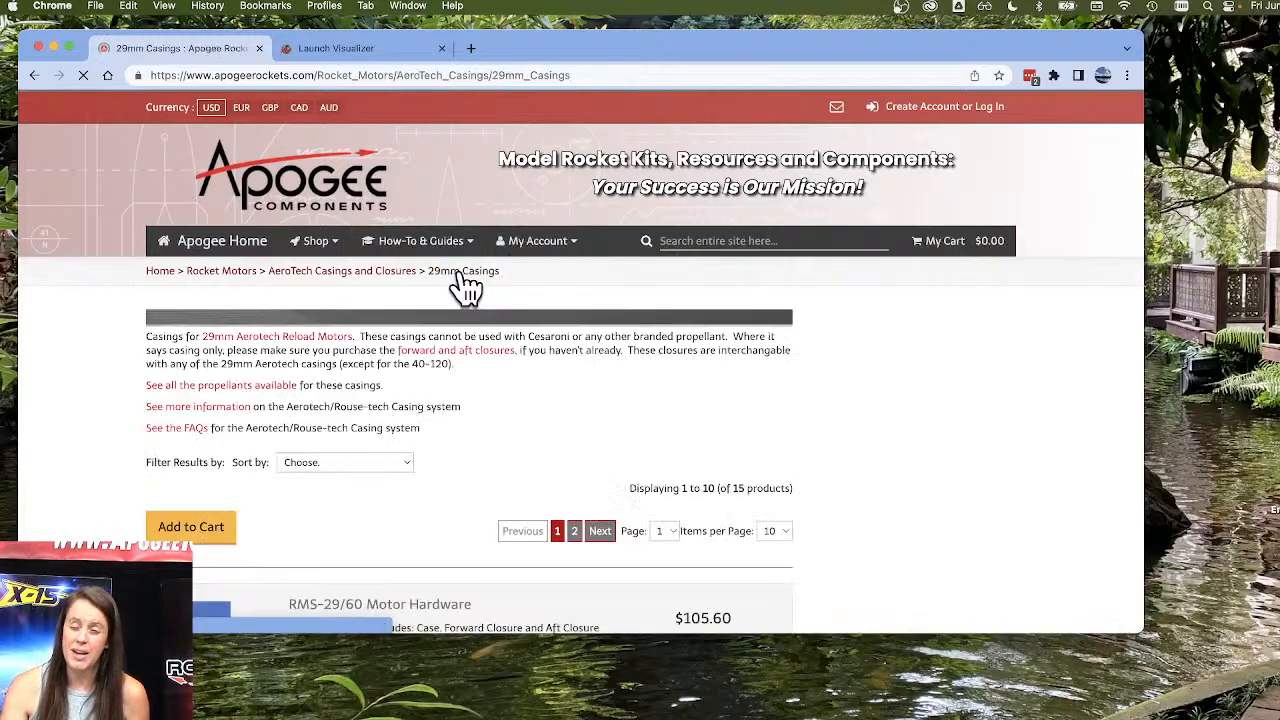
{"action": "scroll", "coordinate": [205, 478], "scroll_direction": "down", "scroll_amount": 8}
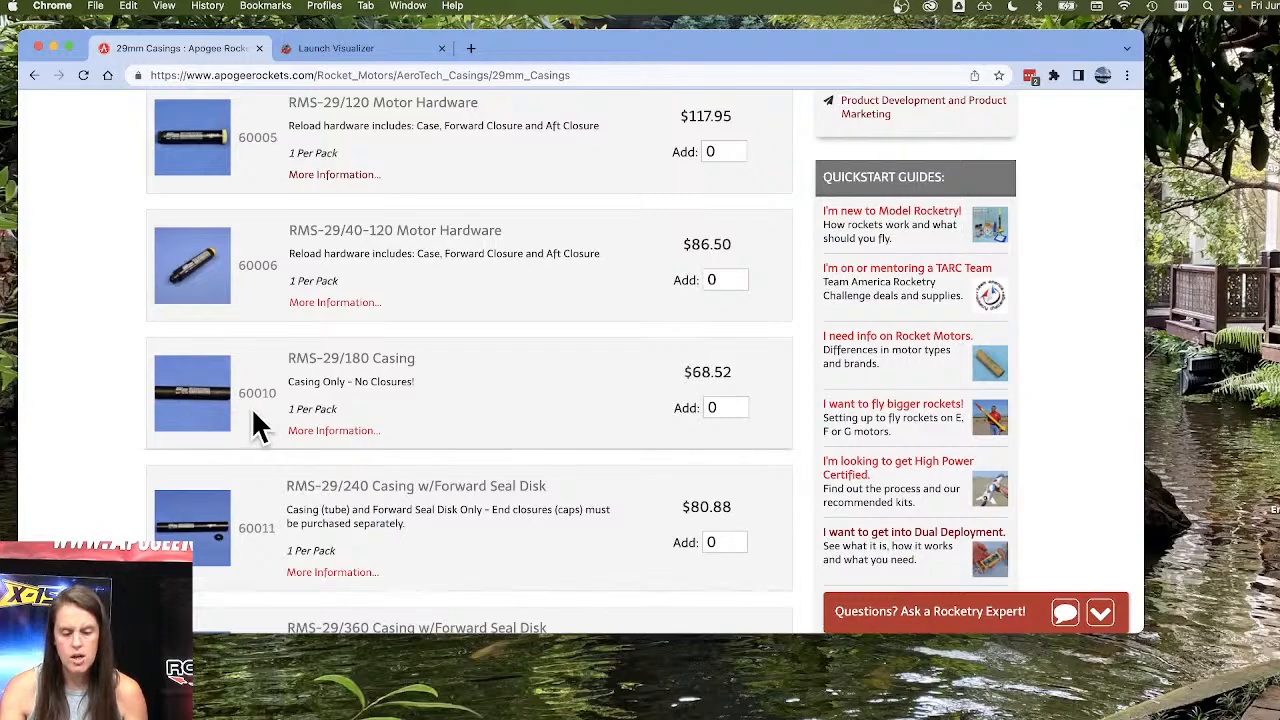
{"action": "left_click", "coordinate": [206, 400]}
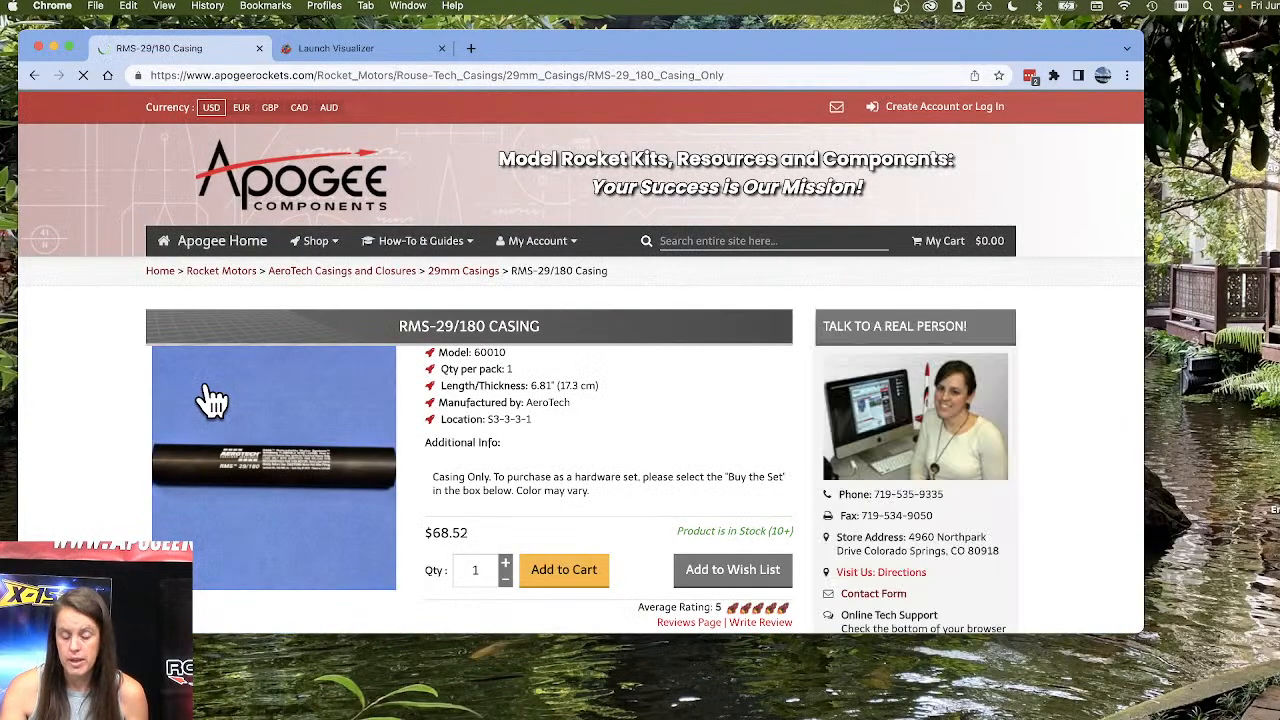
{"action": "scroll", "coordinate": [322, 429], "scroll_direction": "down", "scroll_amount": 2}
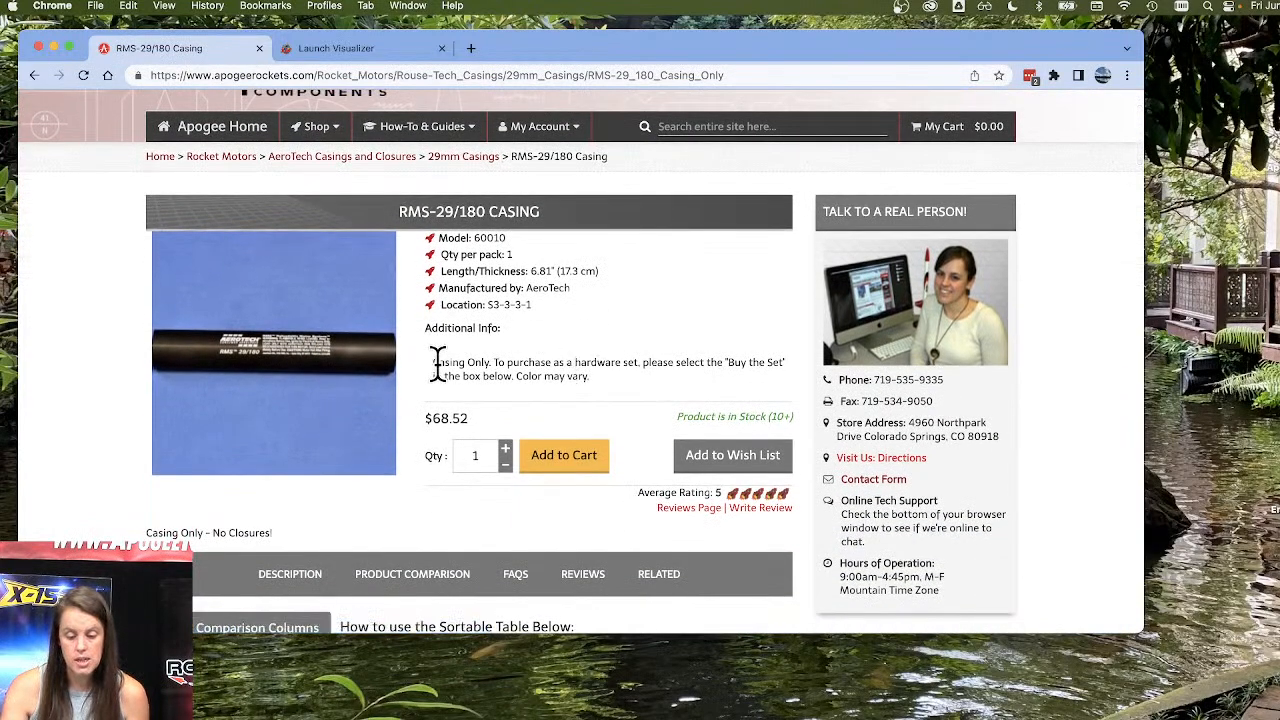
{"action": "left_click_drag", "start_coordinate": [433, 362], "coordinate": [587, 378]}
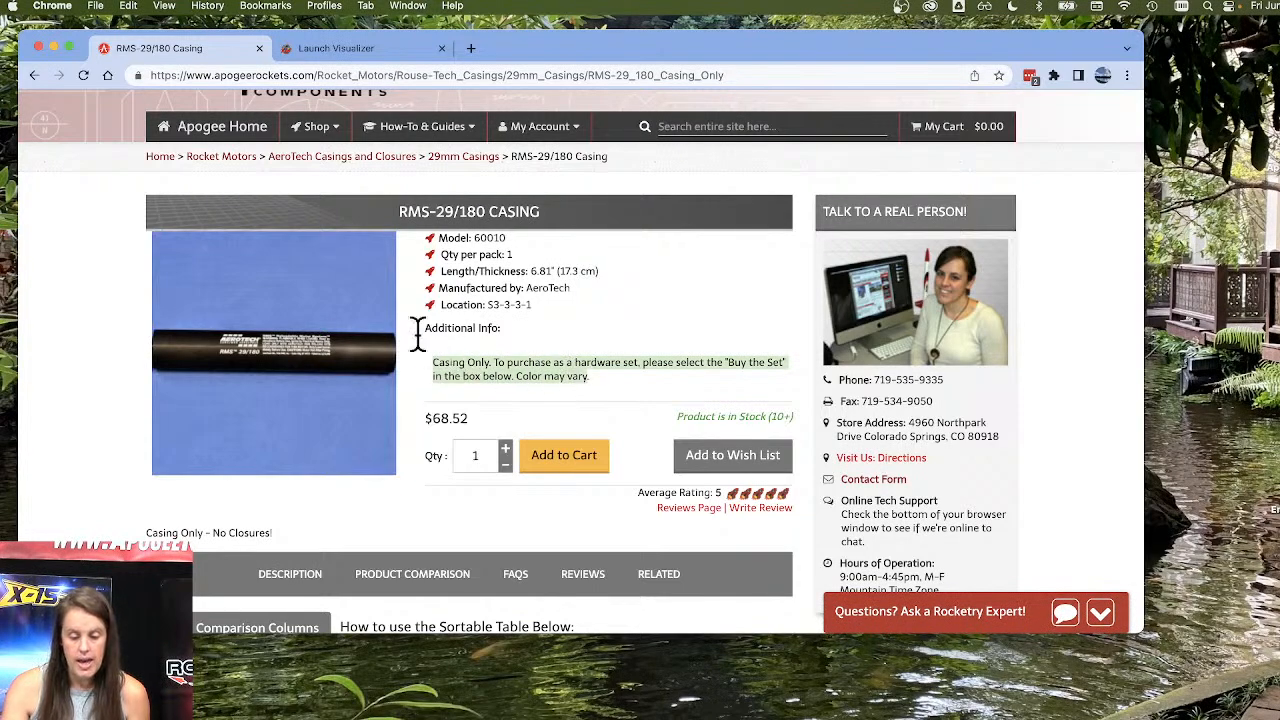
Enlarge the RMS-29/180 casing photo to inspect it, and close the enlarged view.
{"action": "left_click", "coordinate": [290, 345]}
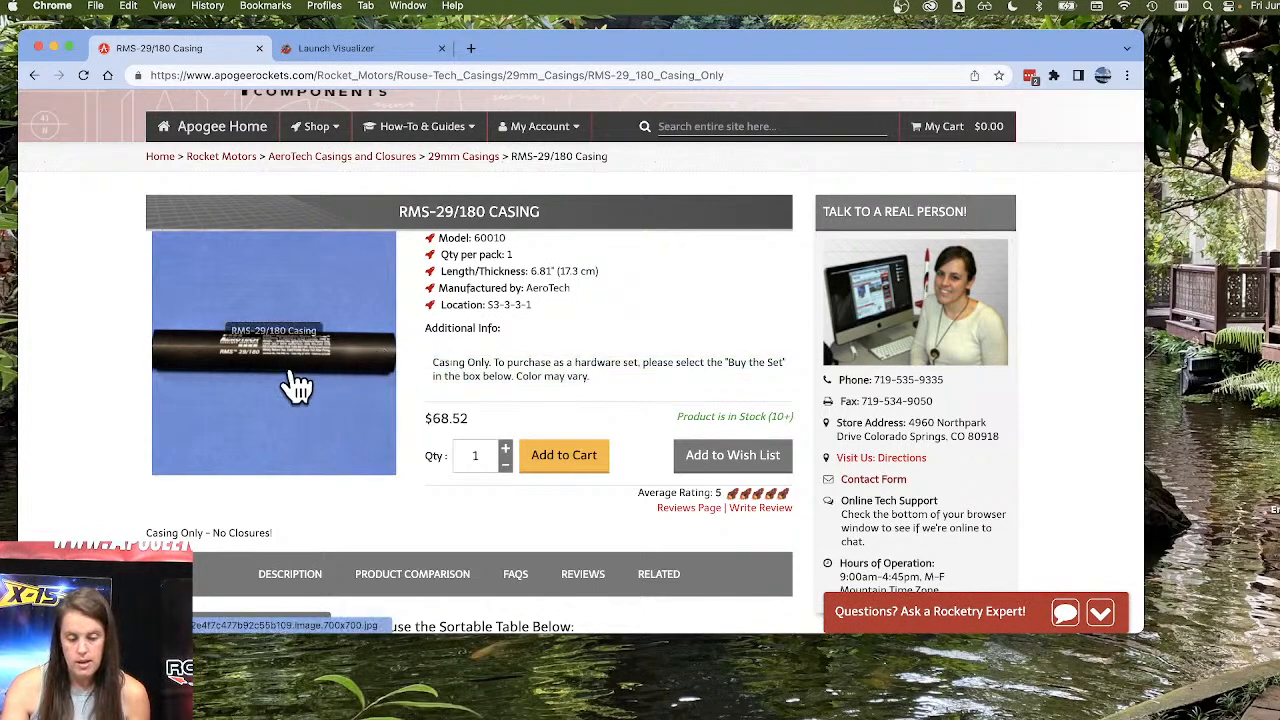
{"action": "left_click", "coordinate": [291, 372]}
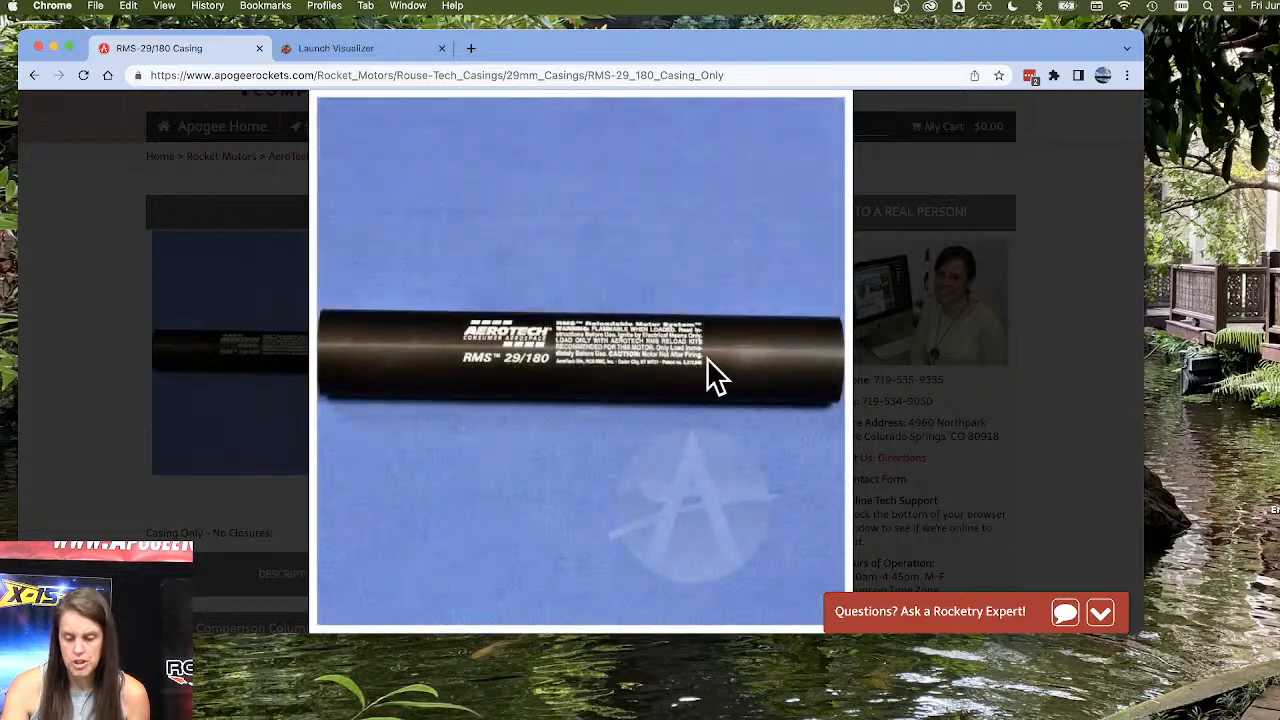
{"action": "left_click", "coordinate": [287, 288]}
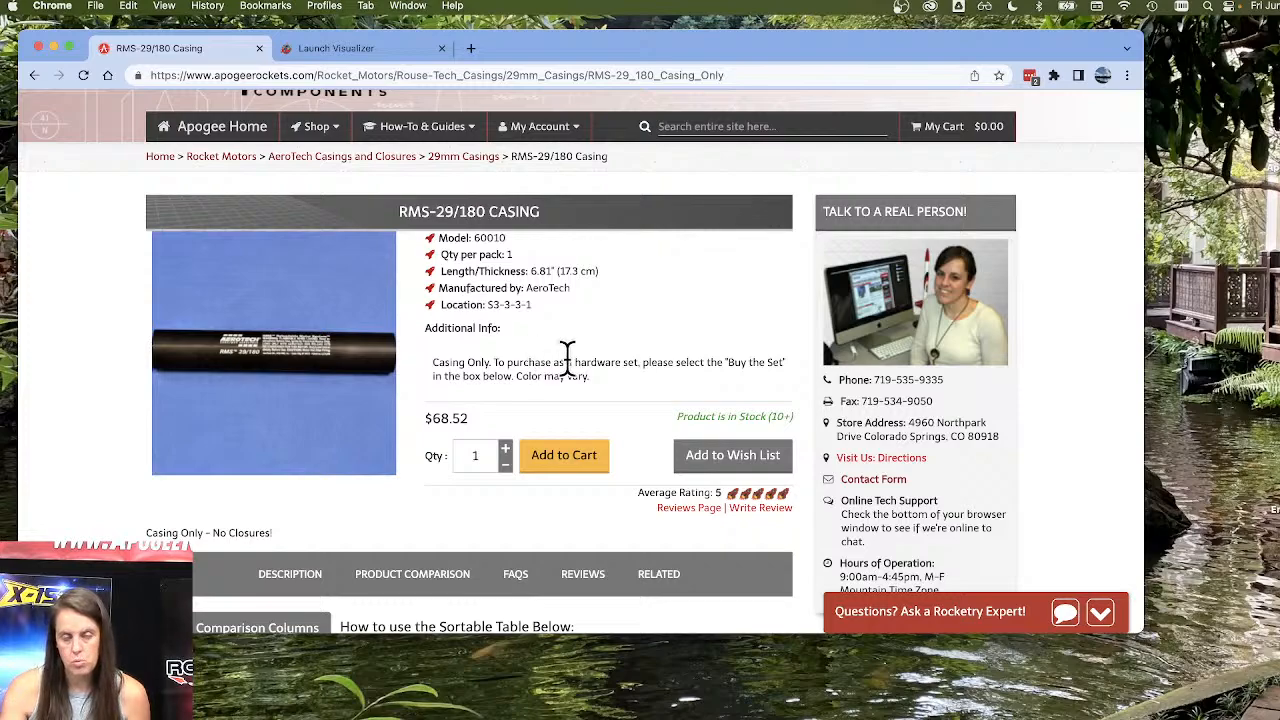
{"action": "scroll", "coordinate": [602, 366], "scroll_direction": "down", "scroll_amount": 1}
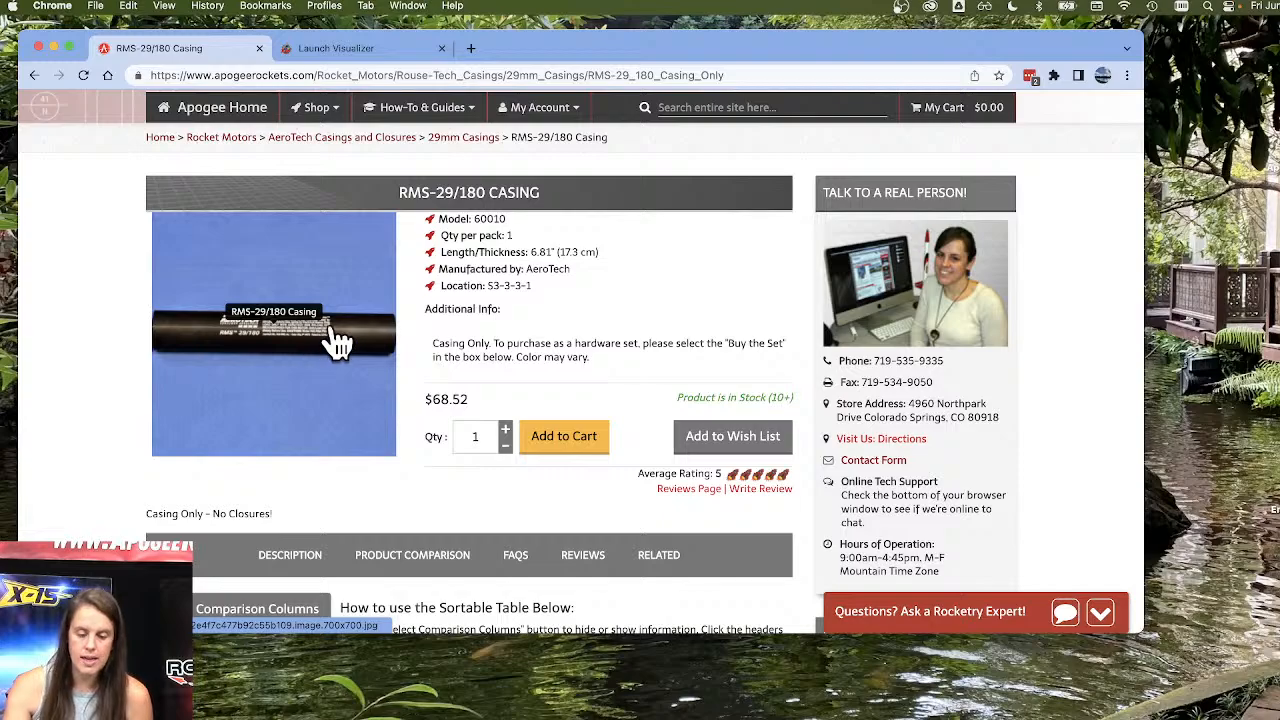
Return to the 29mm Casings list and examine the casings, forward and aft closures, and forward seal disk offered.
{"action": "left_click", "coordinate": [455, 140]}
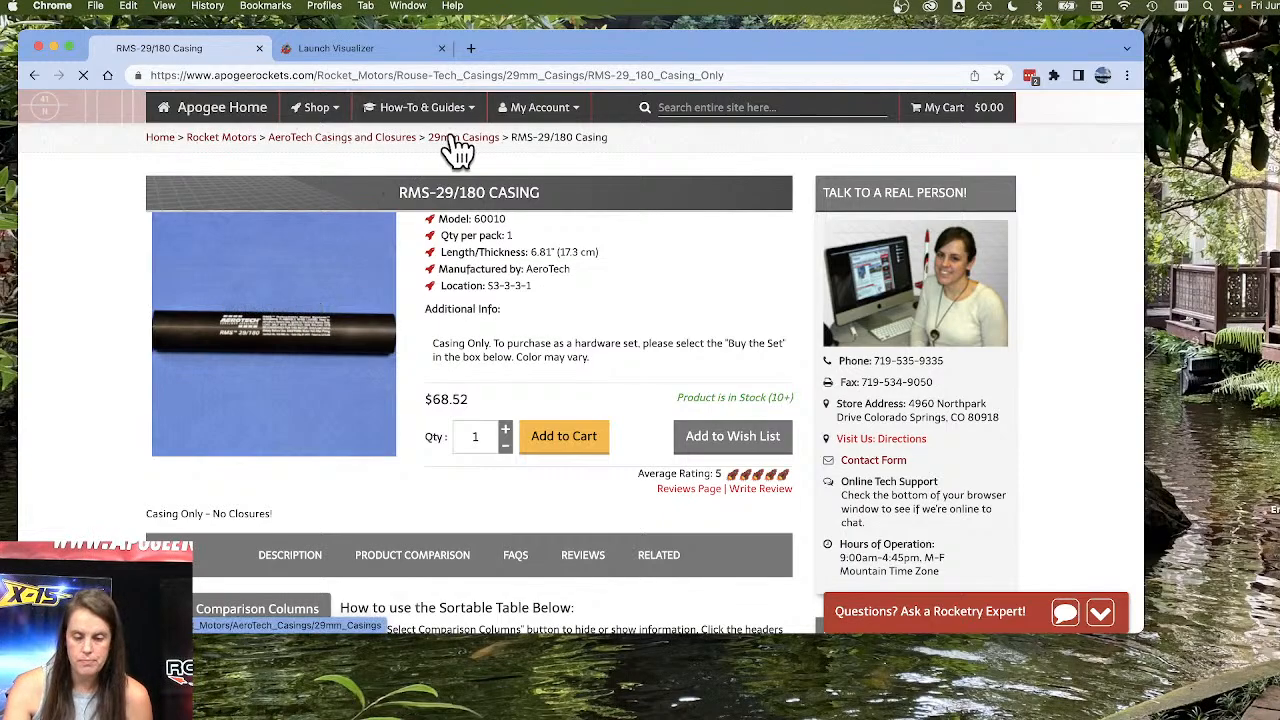
{"action": "scroll", "coordinate": [440, 330], "scroll_direction": "down", "scroll_amount": 10}
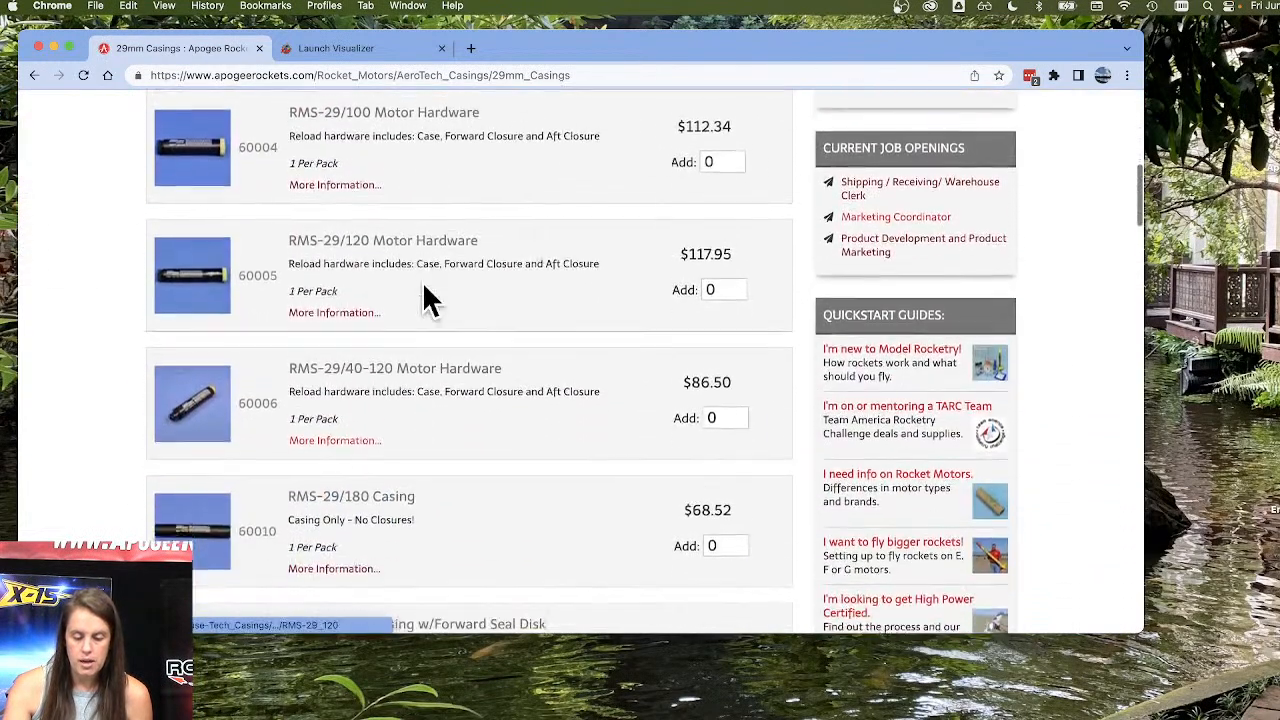
{"action": "scroll", "coordinate": [440, 345], "scroll_direction": "down", "scroll_amount": 3}
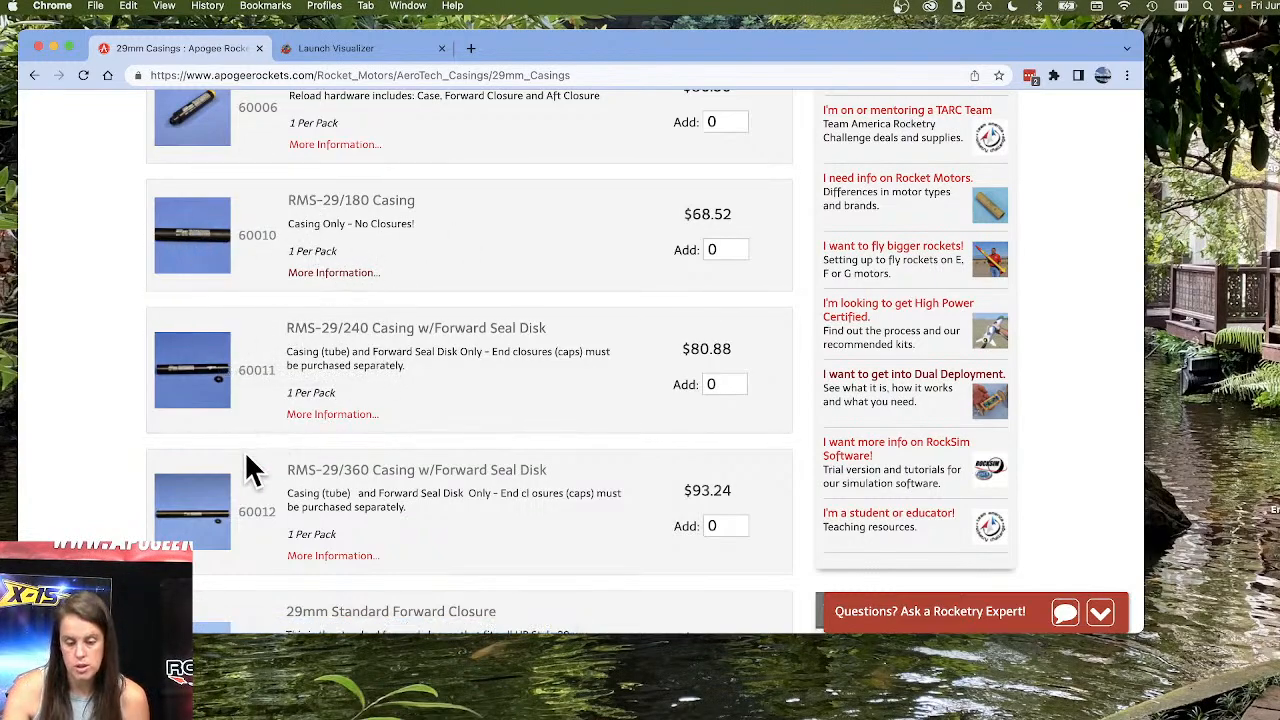
{"action": "scroll", "coordinate": [390, 432], "scroll_direction": "down", "scroll_amount": 5}
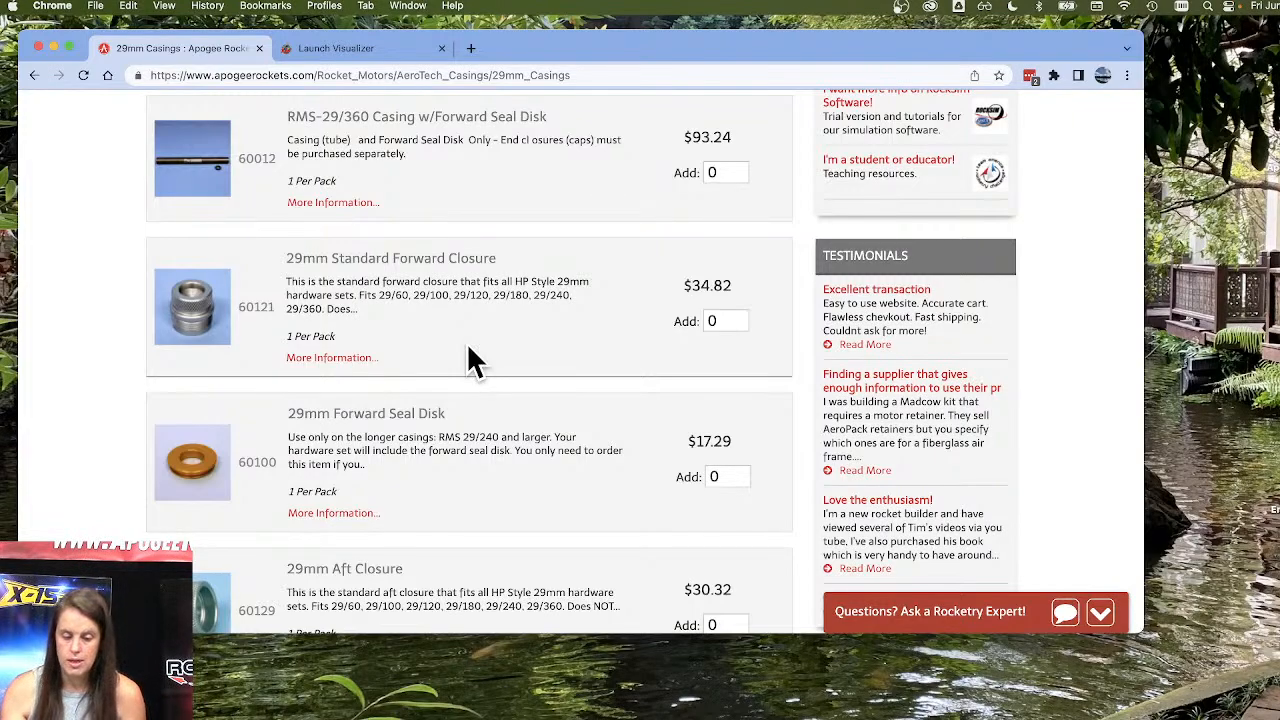
{"action": "scroll", "coordinate": [472, 360], "scroll_direction": "down", "scroll_amount": 4}
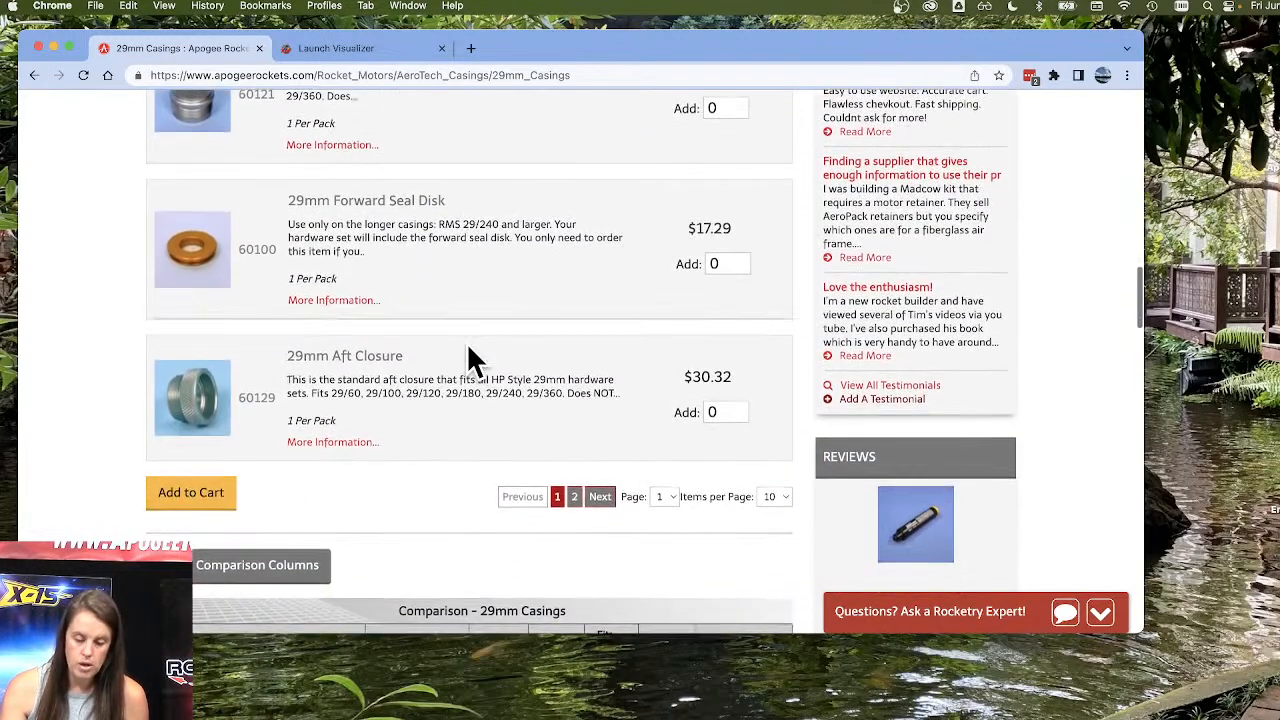
{"action": "scroll", "coordinate": [472, 360], "scroll_direction": "up", "scroll_amount": 5}
{"action": "scroll", "coordinate": [467, 345], "scroll_direction": "up", "scroll_amount": 10}
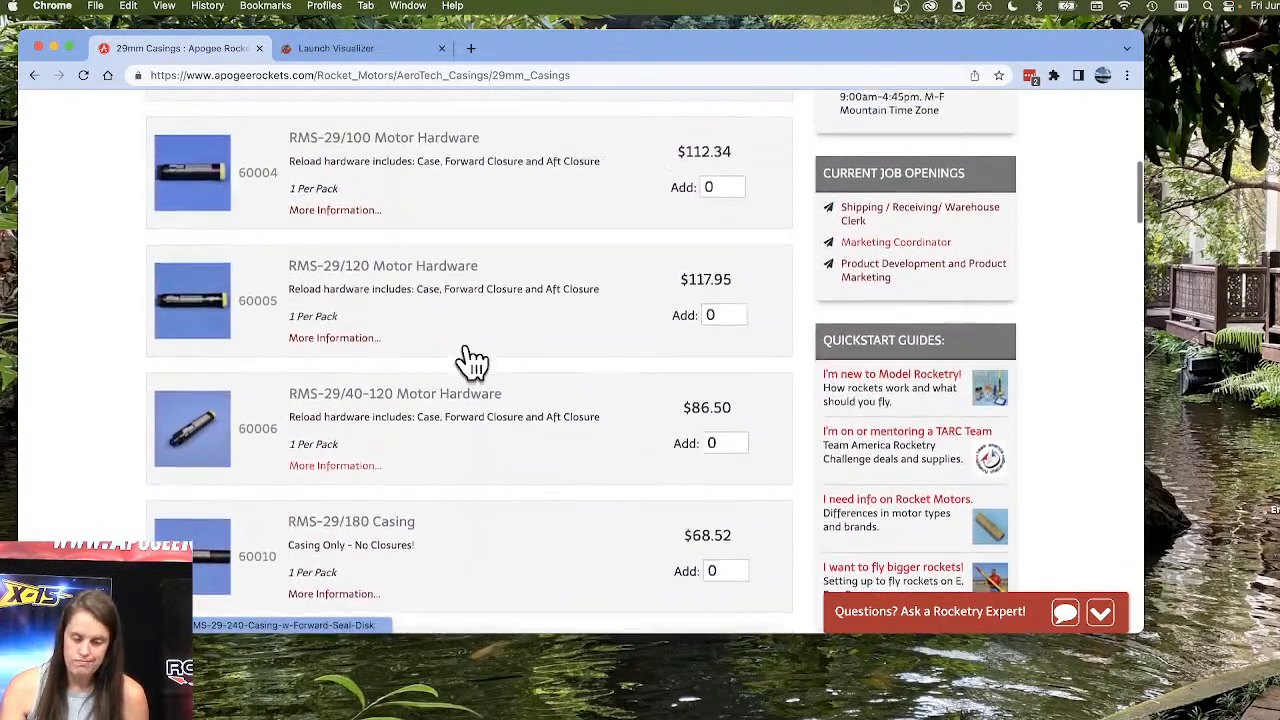
{"action": "scroll", "coordinate": [431, 380], "scroll_direction": "up", "scroll_amount": 8}
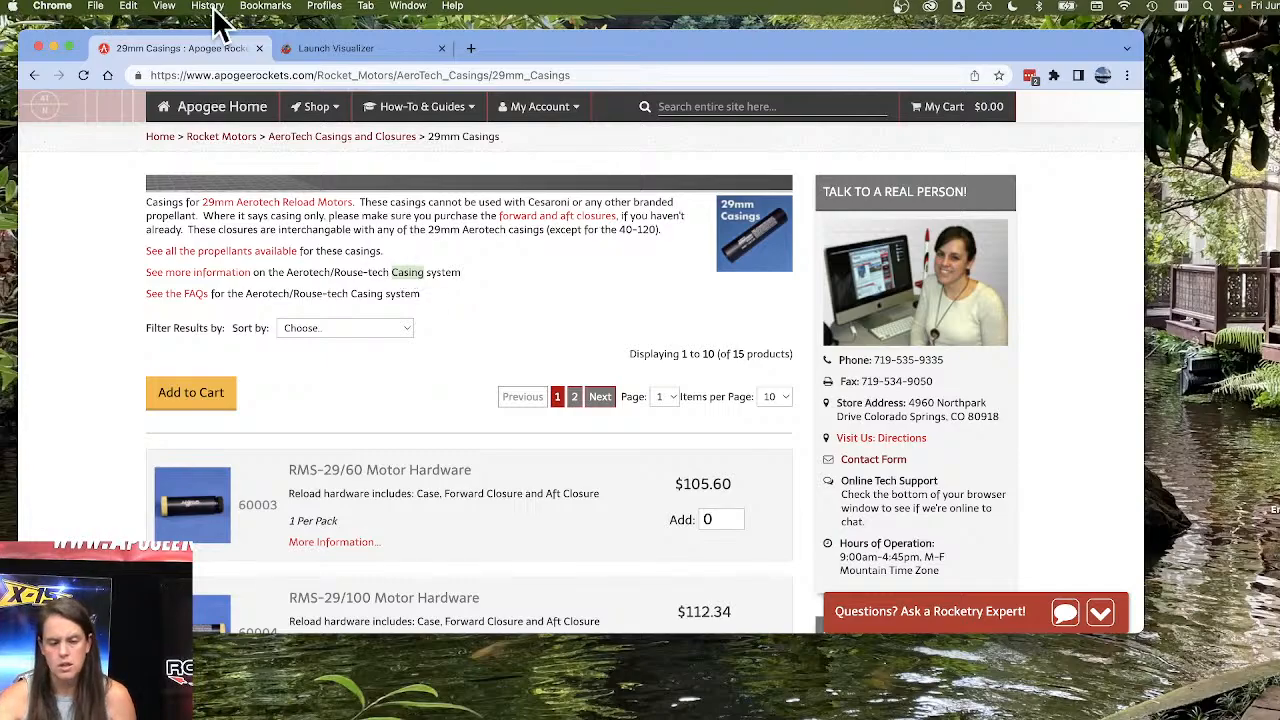
Minimize the browser, switch to the Avion design in RockSim, and open its rocket design attributes.
{"action": "left_click", "coordinate": [54, 47]}
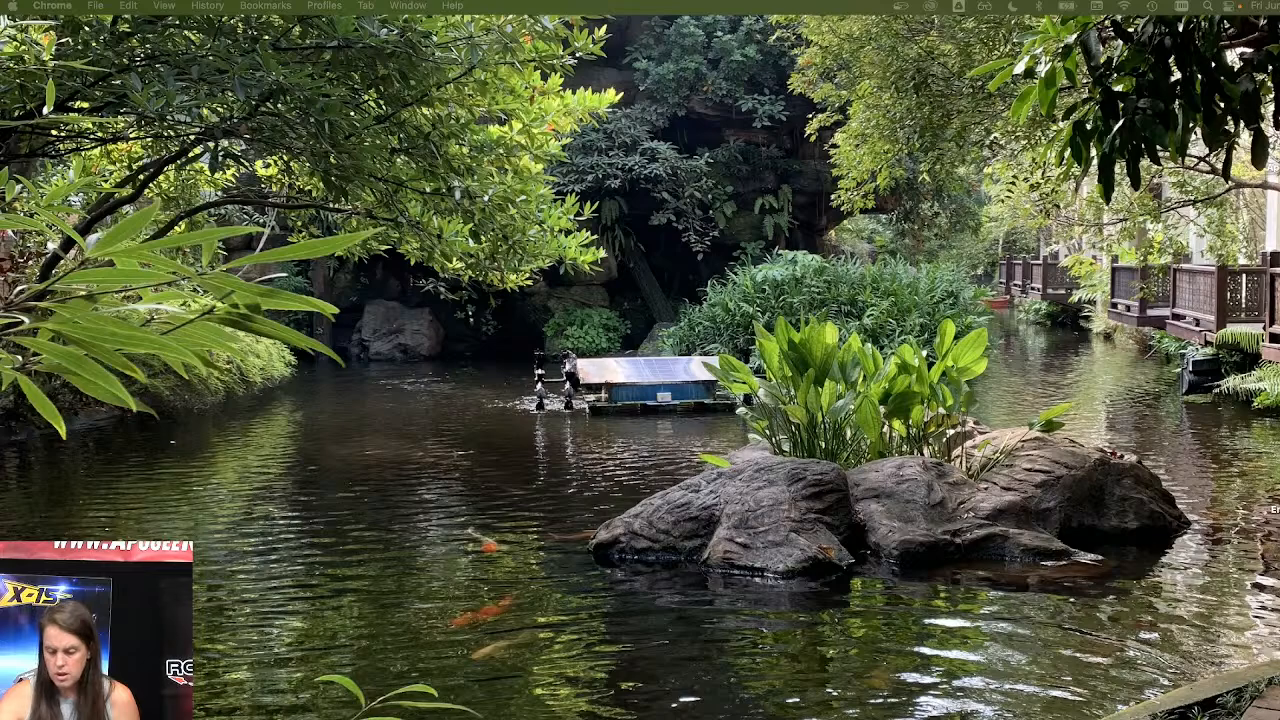
{"action": "left_click", "coordinate": [1220, 719]}
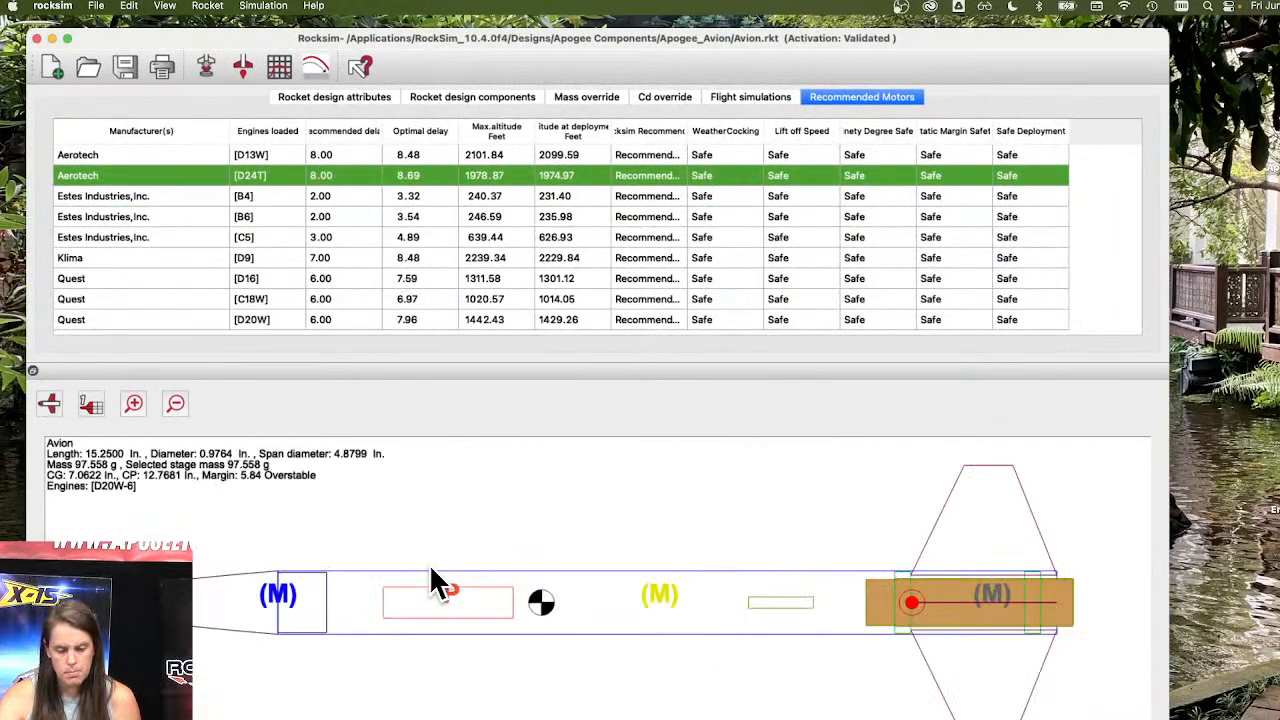
{"action": "scroll", "coordinate": [335, 590], "scroll_direction": "up", "scroll_amount": 2}
{"action": "scroll", "coordinate": [295, 592], "scroll_direction": "down", "scroll_amount": 2}
{"action": "scroll", "coordinate": [460, 524], "scroll_direction": "up", "scroll_amount": 2}
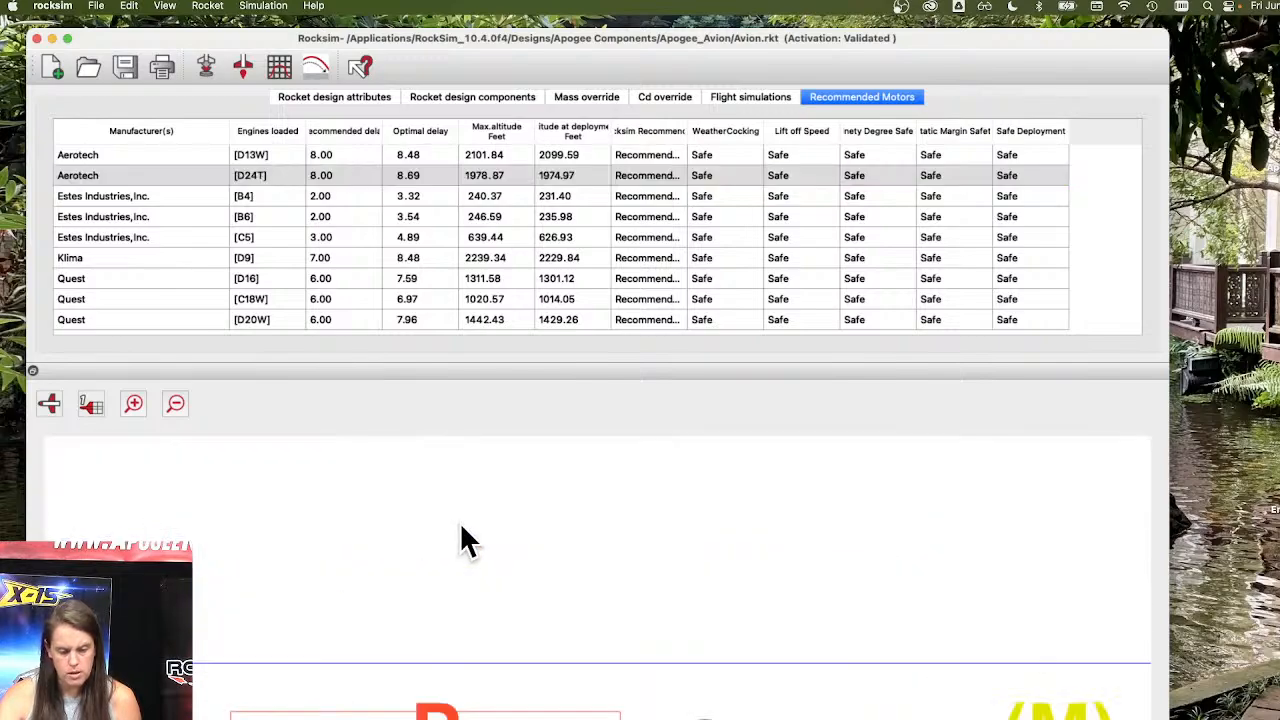
{"action": "left_click", "coordinate": [175, 403]}
{"action": "left_click", "coordinate": [175, 403]}
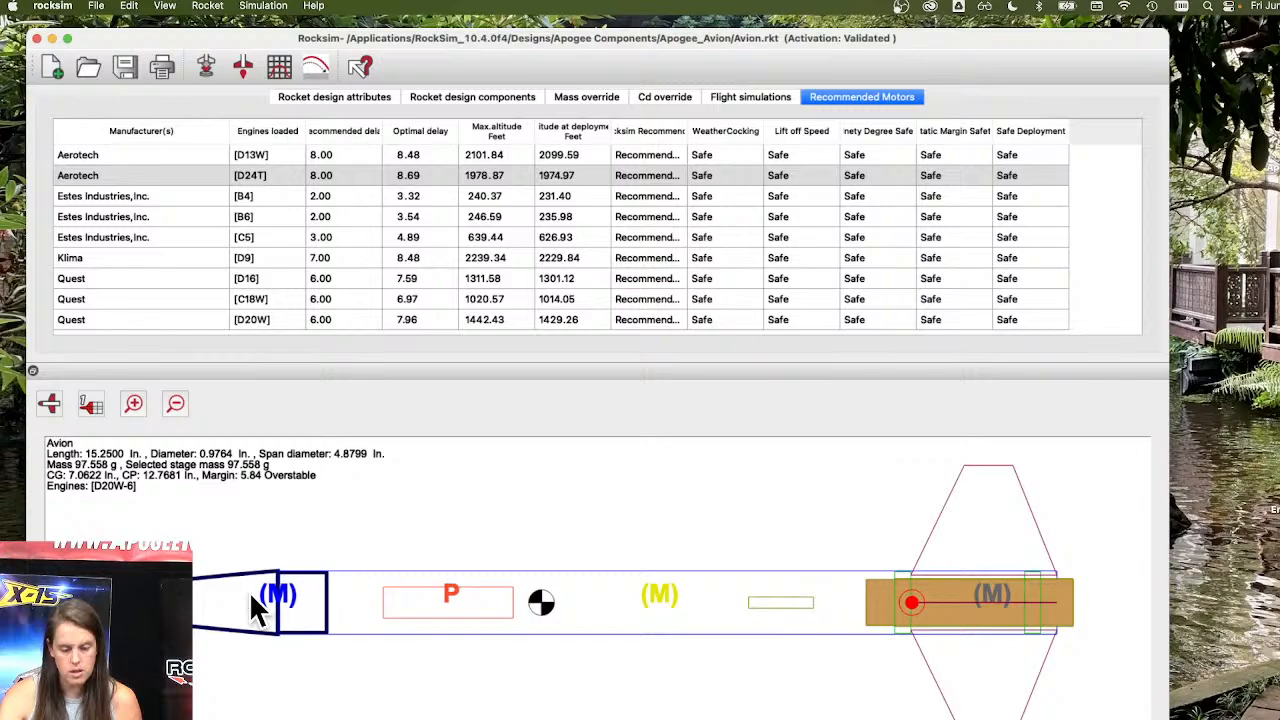
{"action": "left_click", "coordinate": [347, 96]}
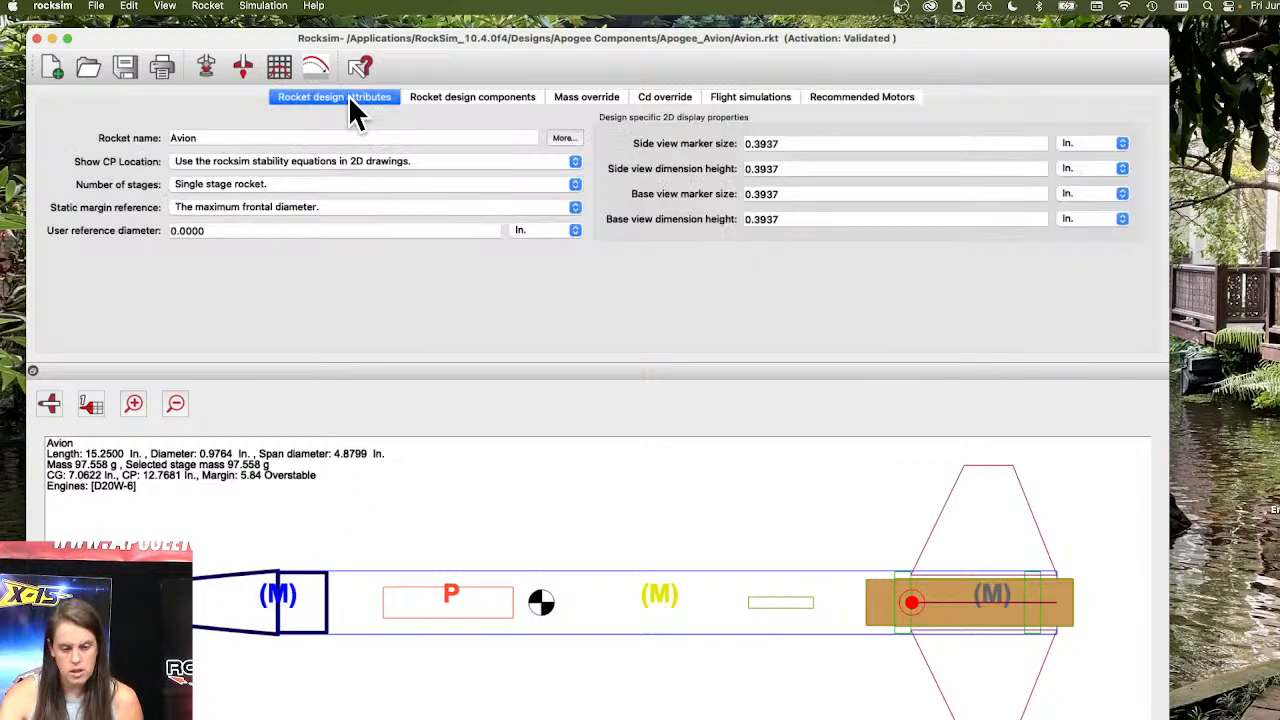
Open the shock cord from the rocket design components and set its location to 5.25 in from the front of the owning part.
{"action": "left_click", "coordinate": [455, 92]}
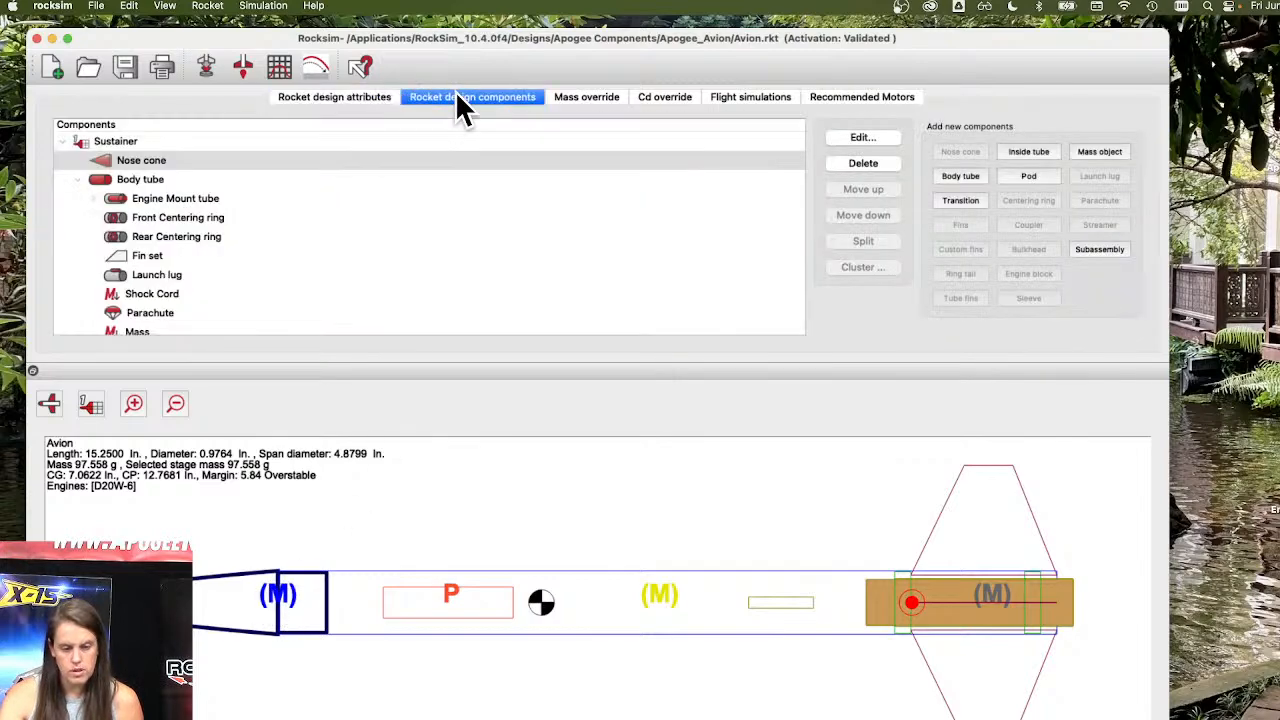
{"action": "left_click", "coordinate": [153, 294]}
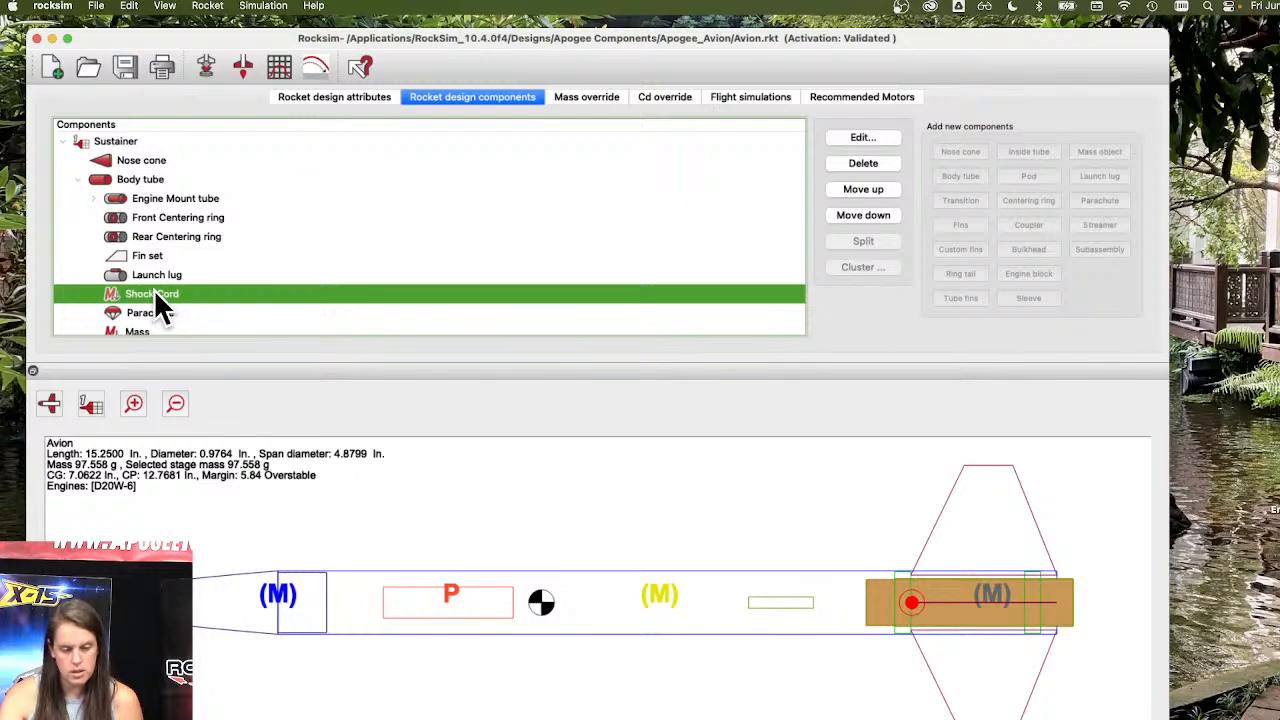
{"action": "double_click", "coordinate": [153, 293]}
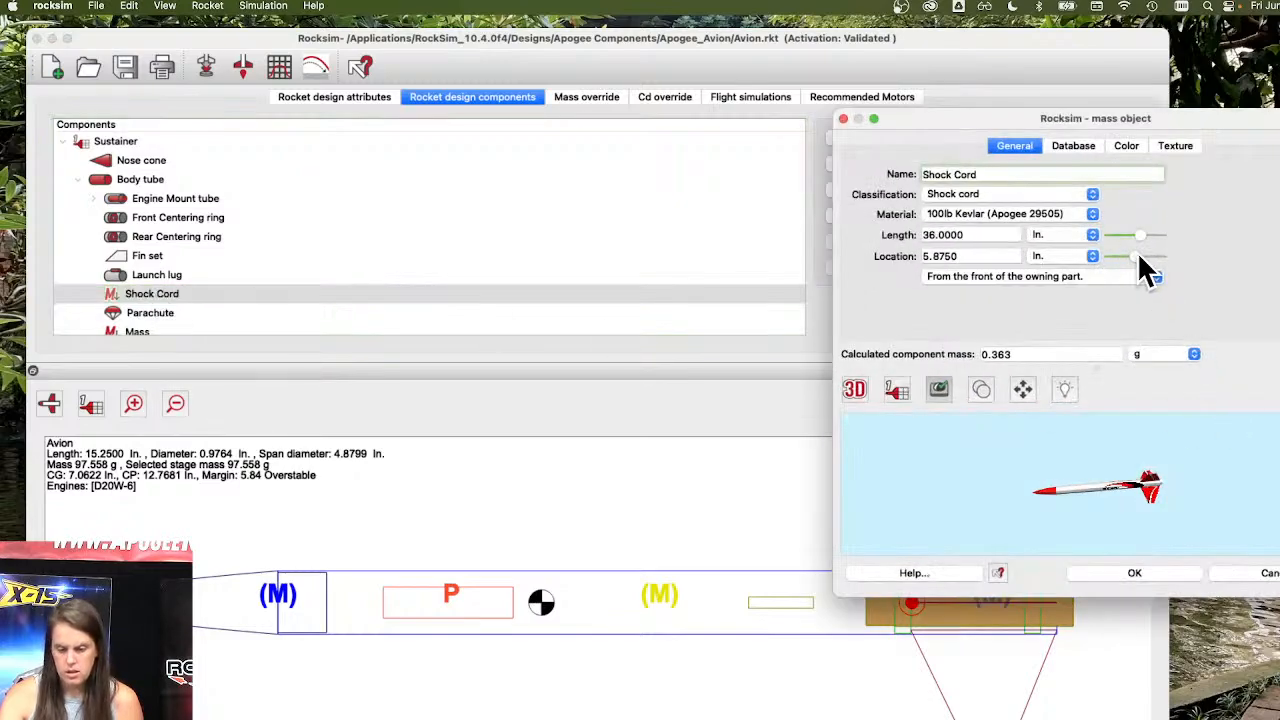
{"action": "mouse_move", "coordinate": [1140, 255]}
{"action": "left_mouse_down"}
{"action": "mouse_move", "coordinate": [1154, 253]}
{"action": "mouse_move", "coordinate": [1120, 256]}
{"action": "mouse_move", "coordinate": [1137, 264]}
{"action": "left_mouse_up"}
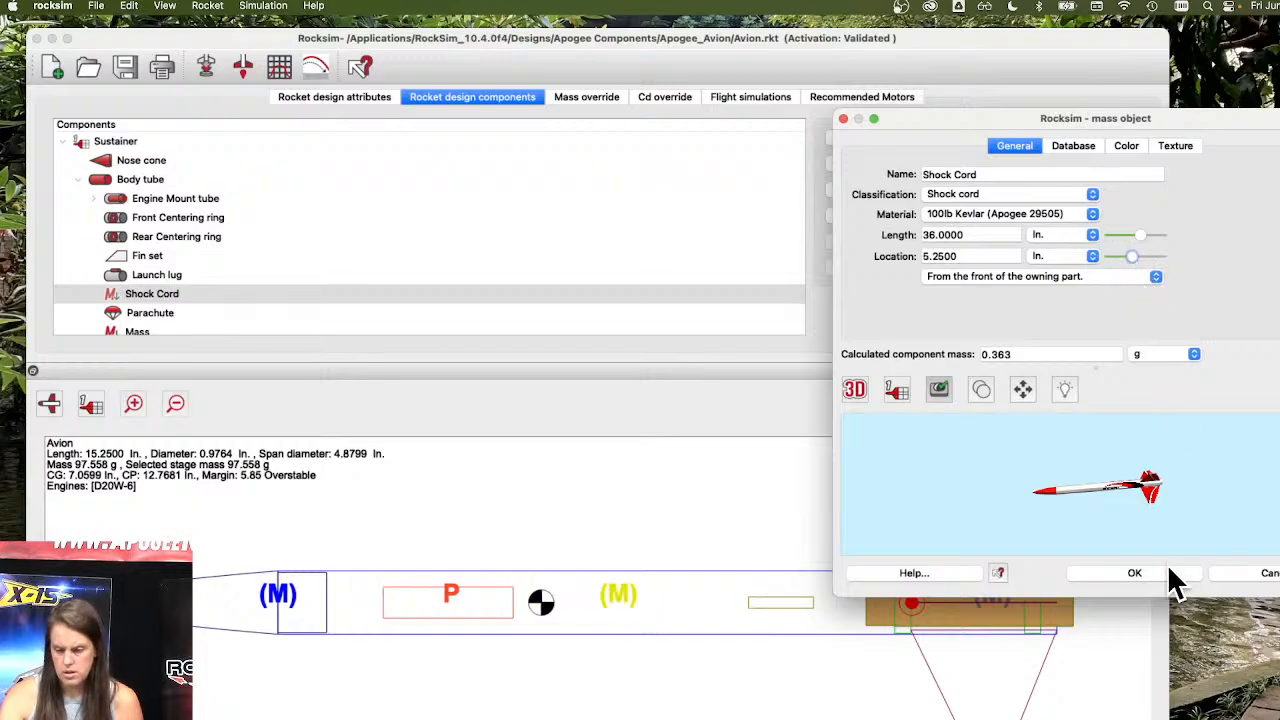
{"action": "left_click", "coordinate": [1170, 572]}
{"action": "left_click", "coordinate": [615, 597]}
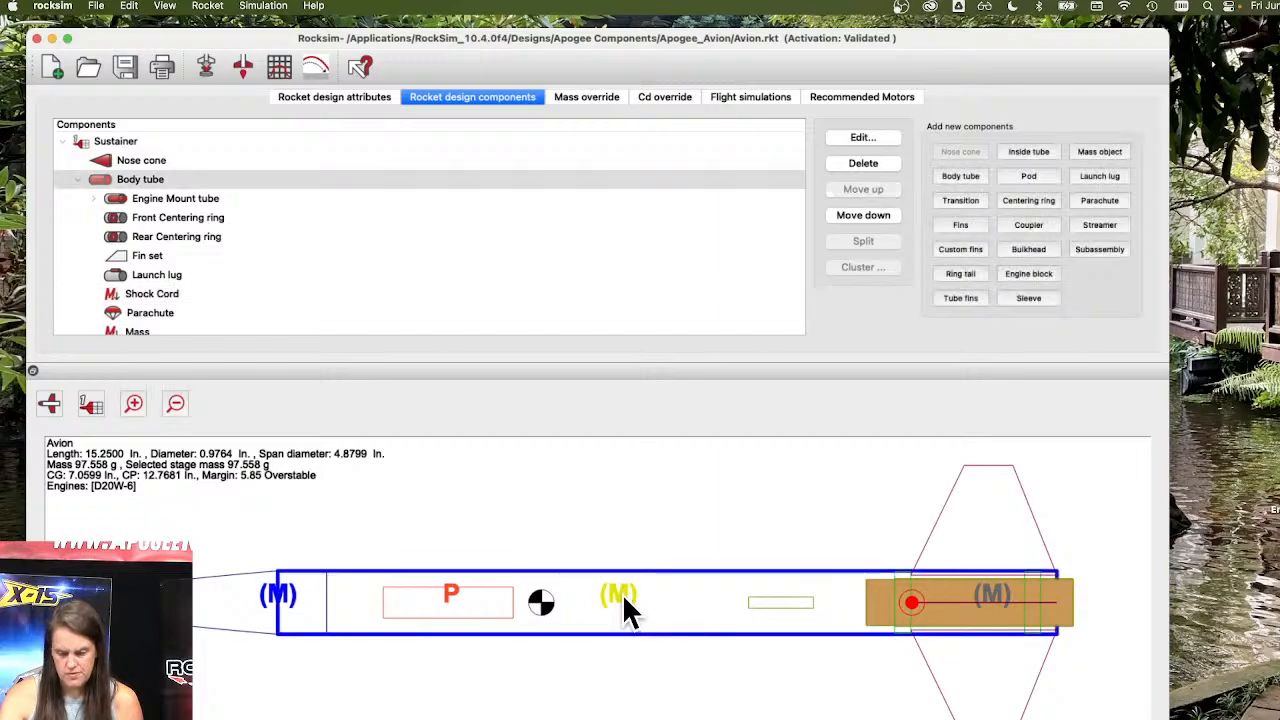
{"action": "double_click", "coordinate": [622, 595]}
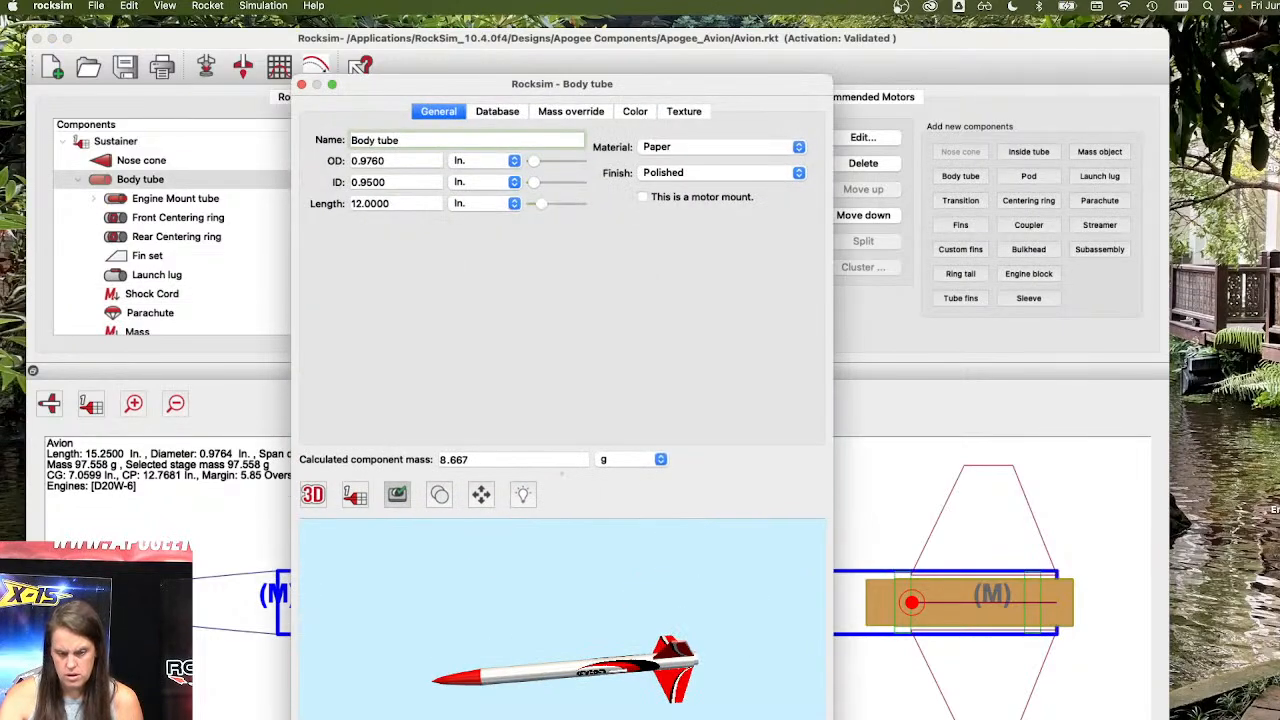
{"action": "key", "text": "Escape"}
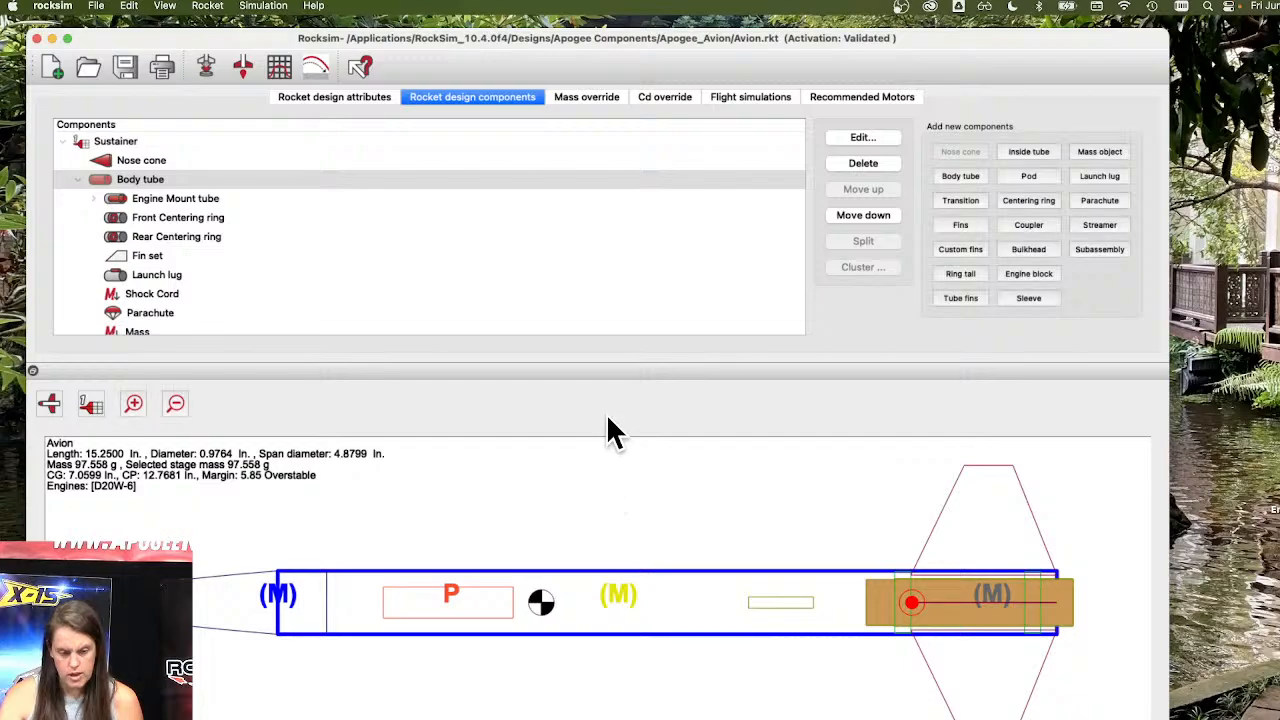
Select the shock cord in the component tree and restore the 2D drawing to a full view of the rocket.
{"action": "left_click", "coordinate": [163, 292]}
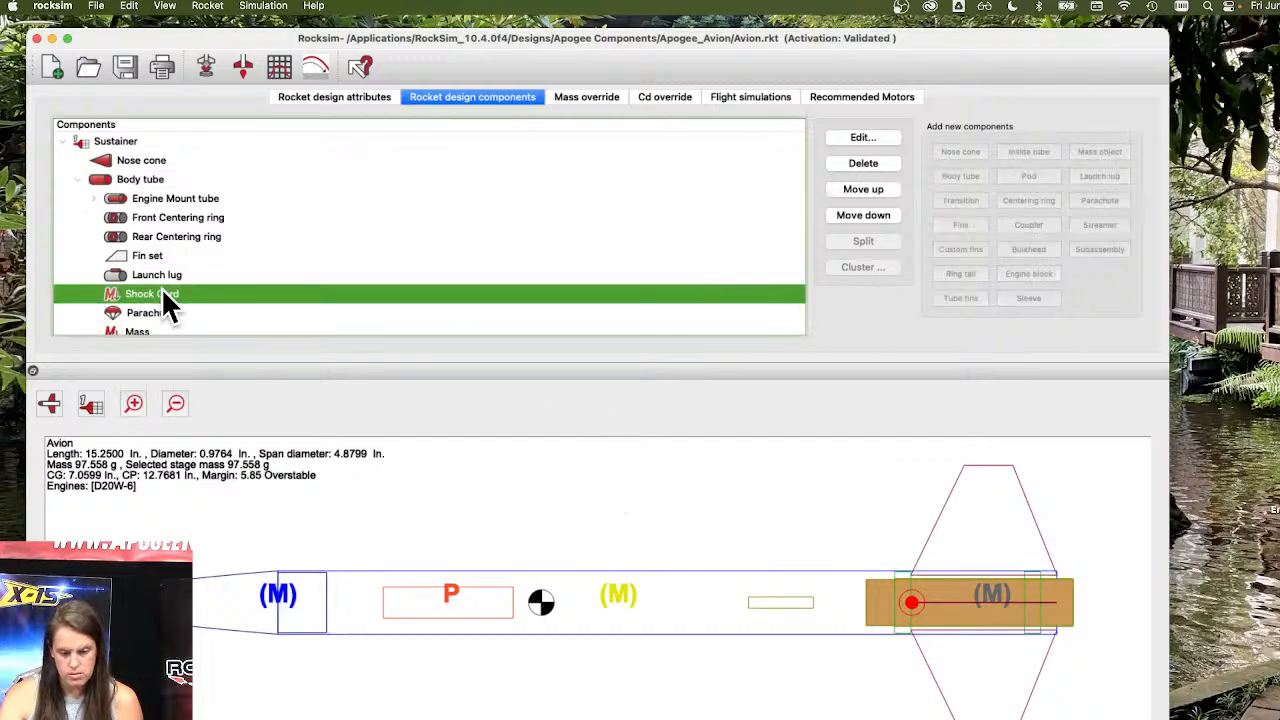
{"action": "double_click", "coordinate": [161, 287]}
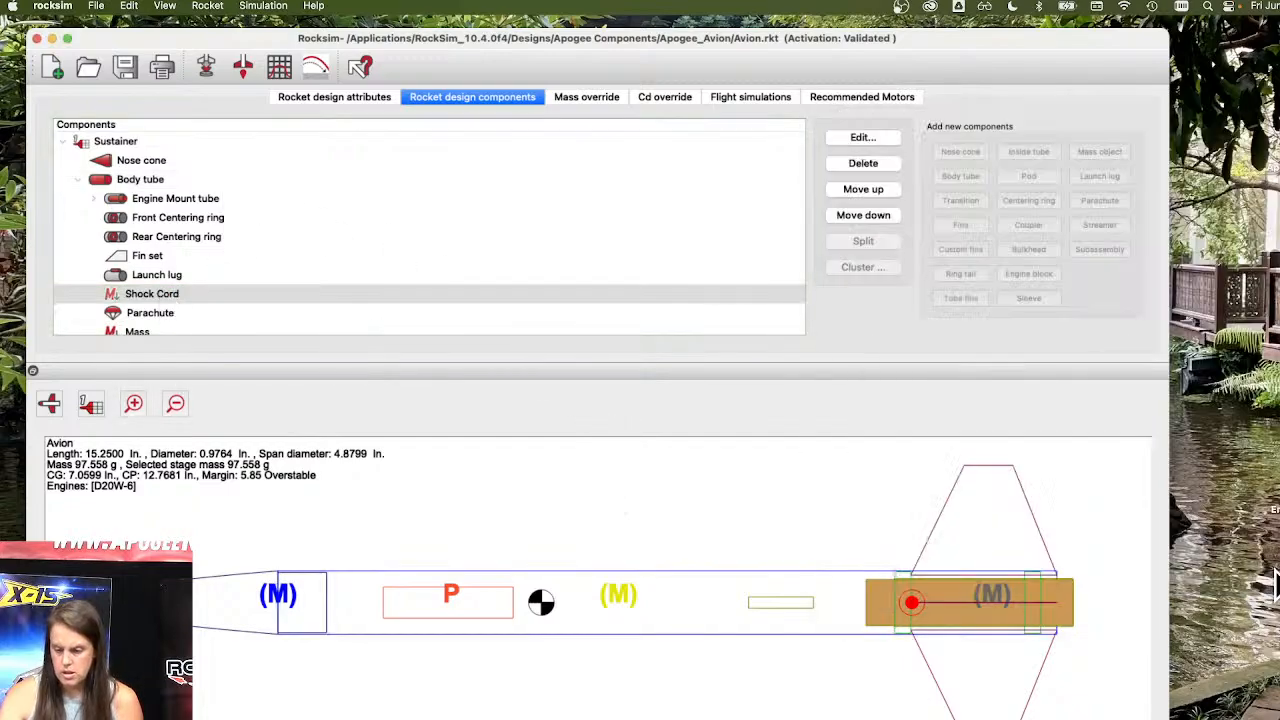
{"action": "scroll", "coordinate": [485, 258], "scroll_direction": "down", "scroll_amount": 1}
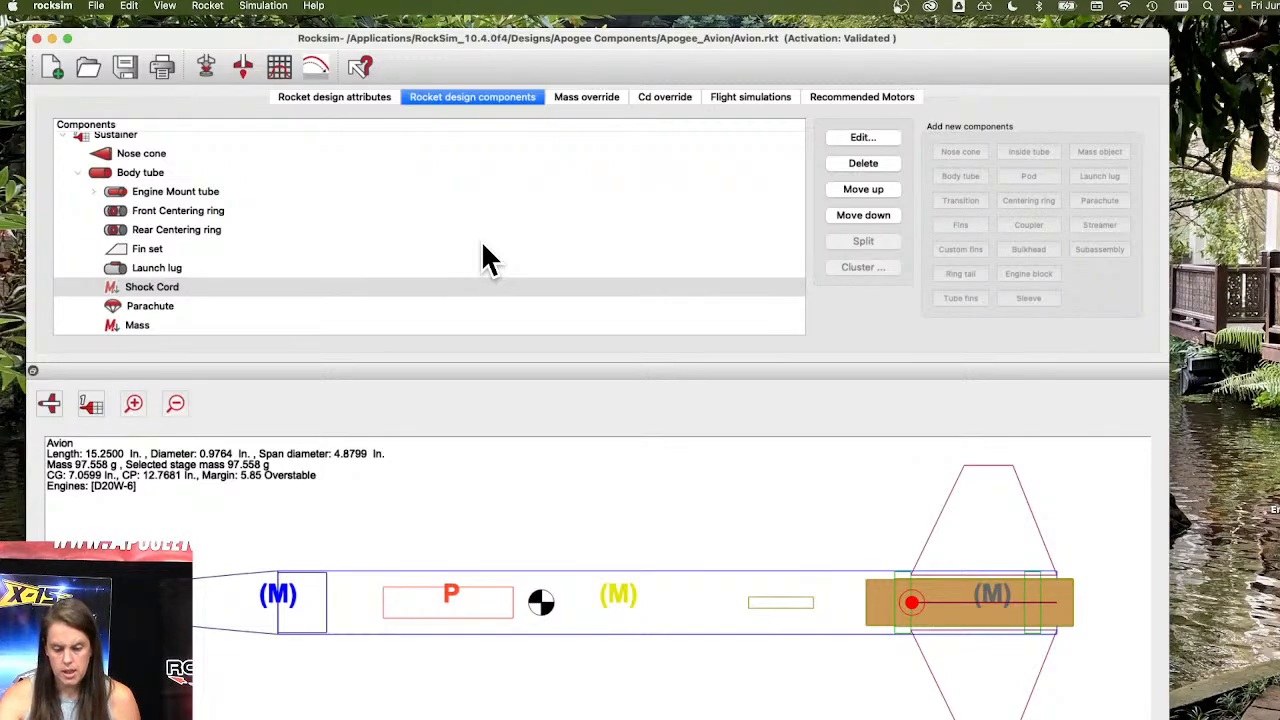
{"action": "scroll", "coordinate": [745, 600], "scroll_direction": "up", "scroll_amount": 5}
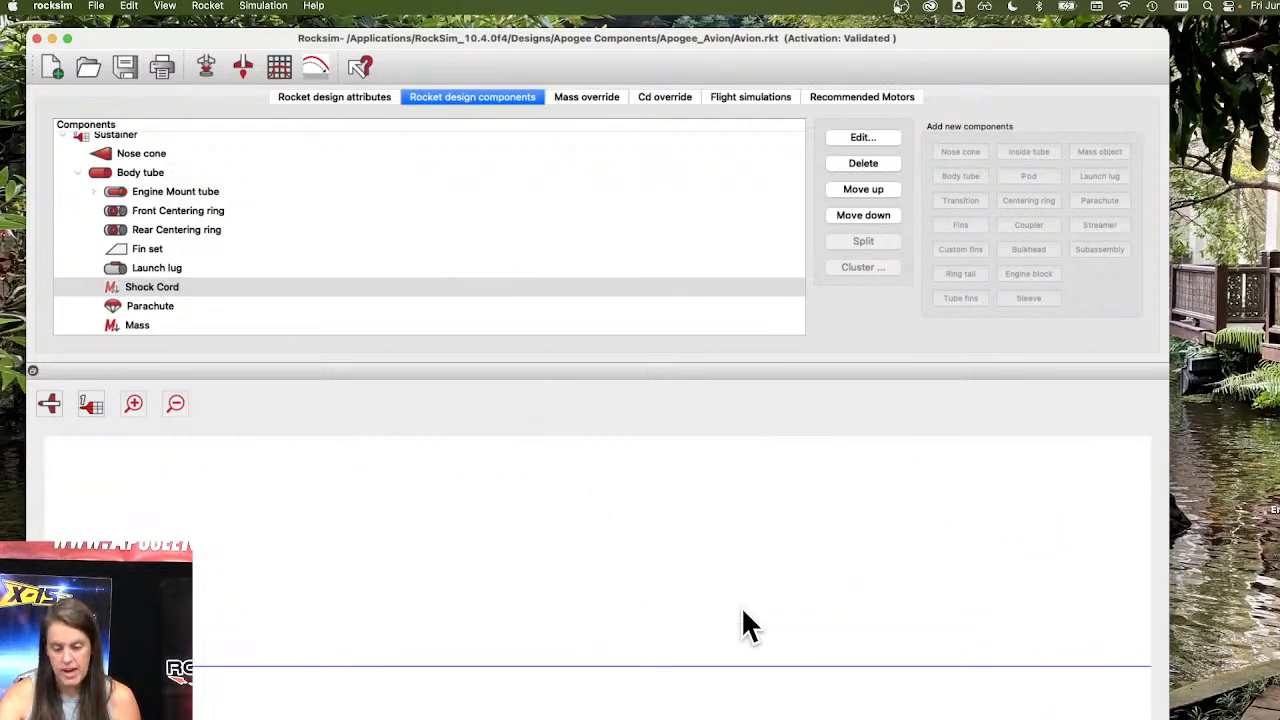
{"action": "scroll", "coordinate": [742, 610], "scroll_direction": "down", "scroll_amount": 5}
{"action": "scroll", "coordinate": [628, 588], "scroll_direction": "up", "scroll_amount": 3}
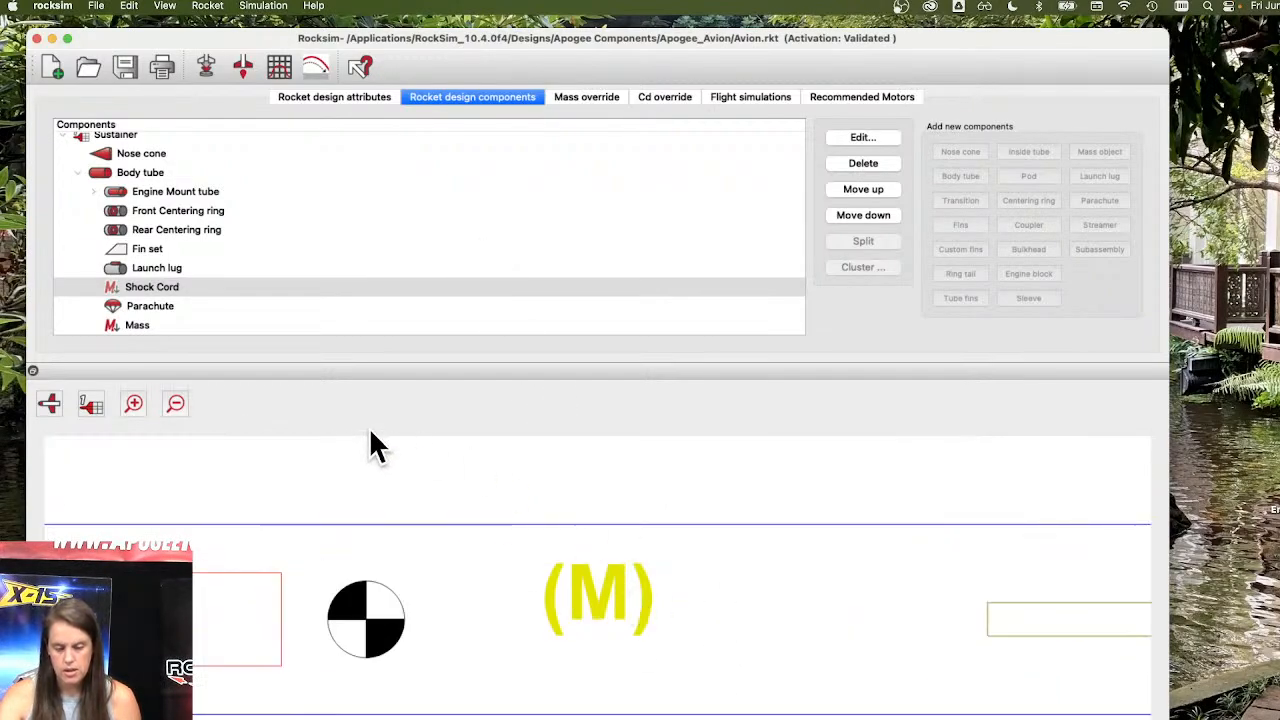
{"action": "left_click", "coordinate": [172, 401]}
{"action": "left_click", "coordinate": [170, 399]}
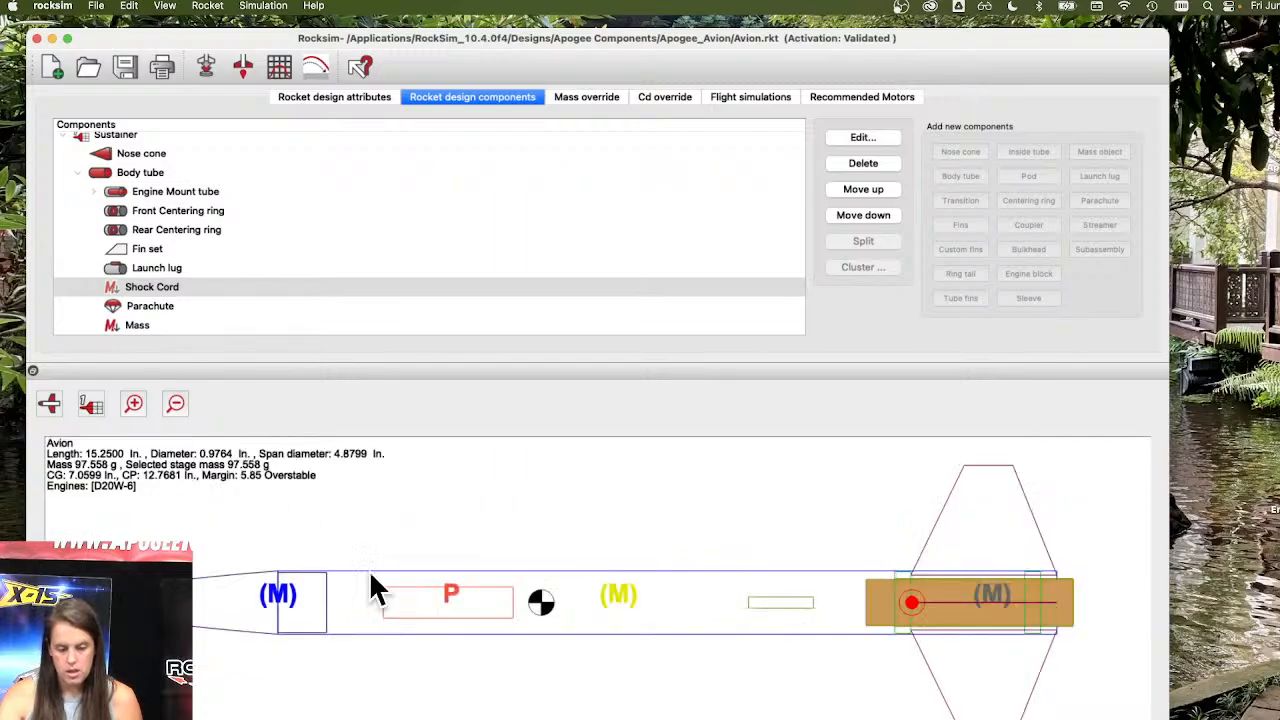
Identify parts in the 2D drawing by selecting the body tube, centering ring, engine mount tube, launch lug, nose cone and parachute.
{"action": "left_click", "coordinate": [610, 605]}
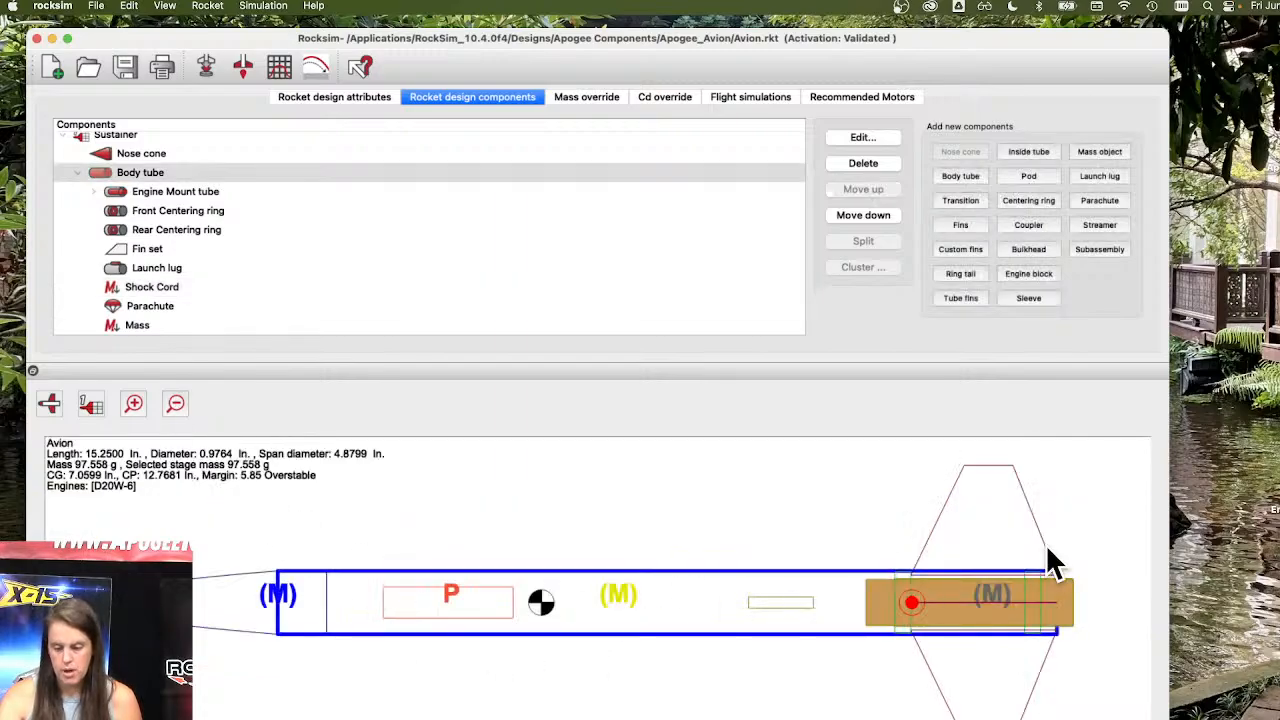
{"action": "left_click", "coordinate": [1008, 576]}
{"action": "left_click", "coordinate": [902, 605]}
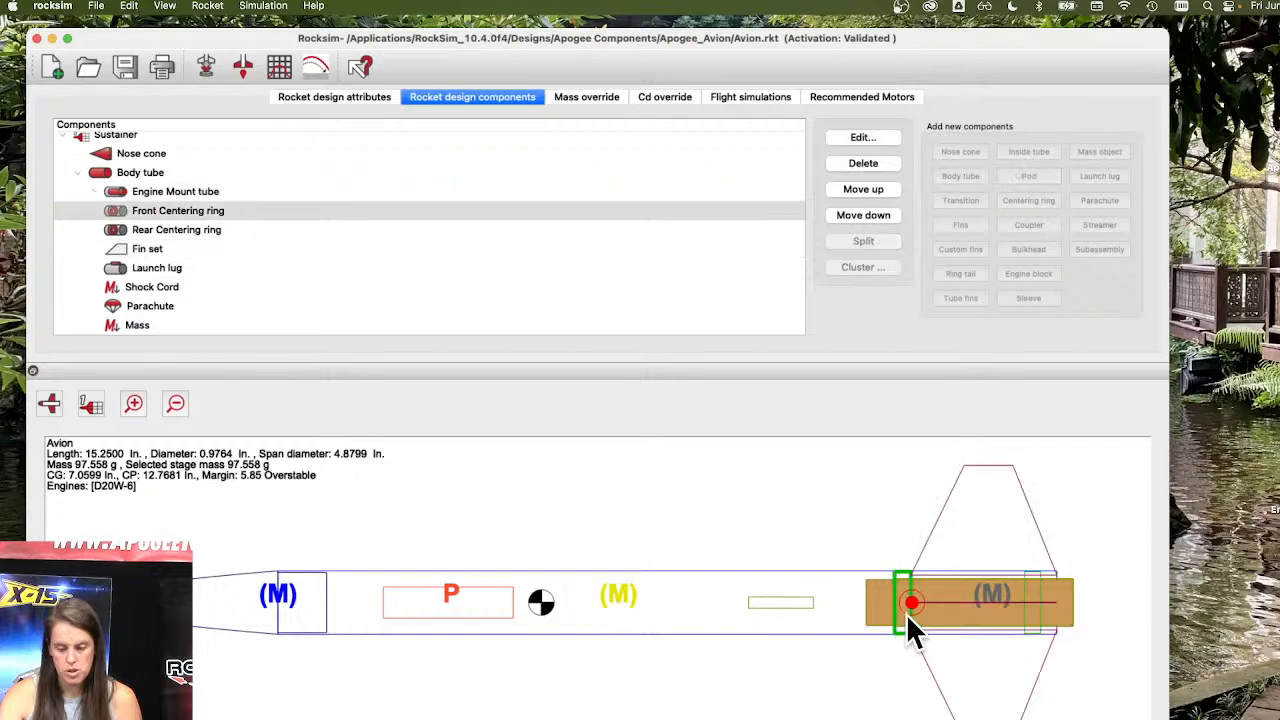
{"action": "left_click", "coordinate": [985, 620]}
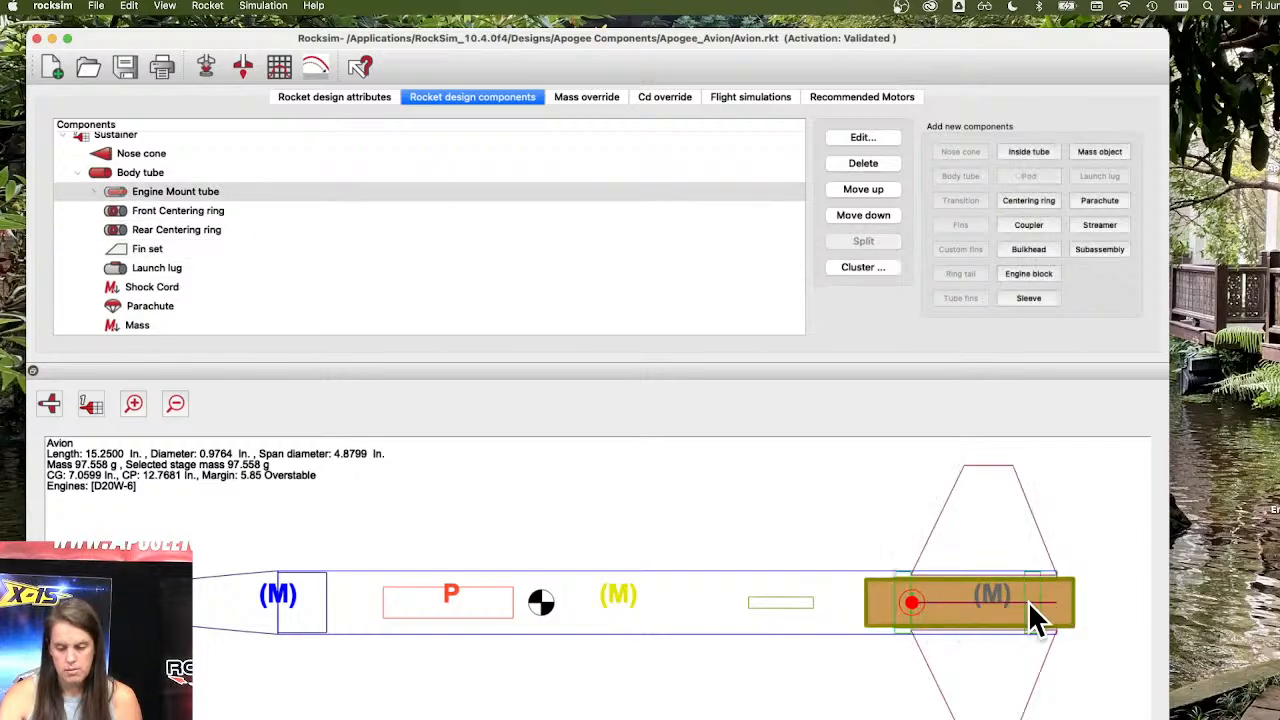
{"action": "left_click", "coordinate": [1028, 601]}
{"action": "left_click", "coordinate": [789, 603]}
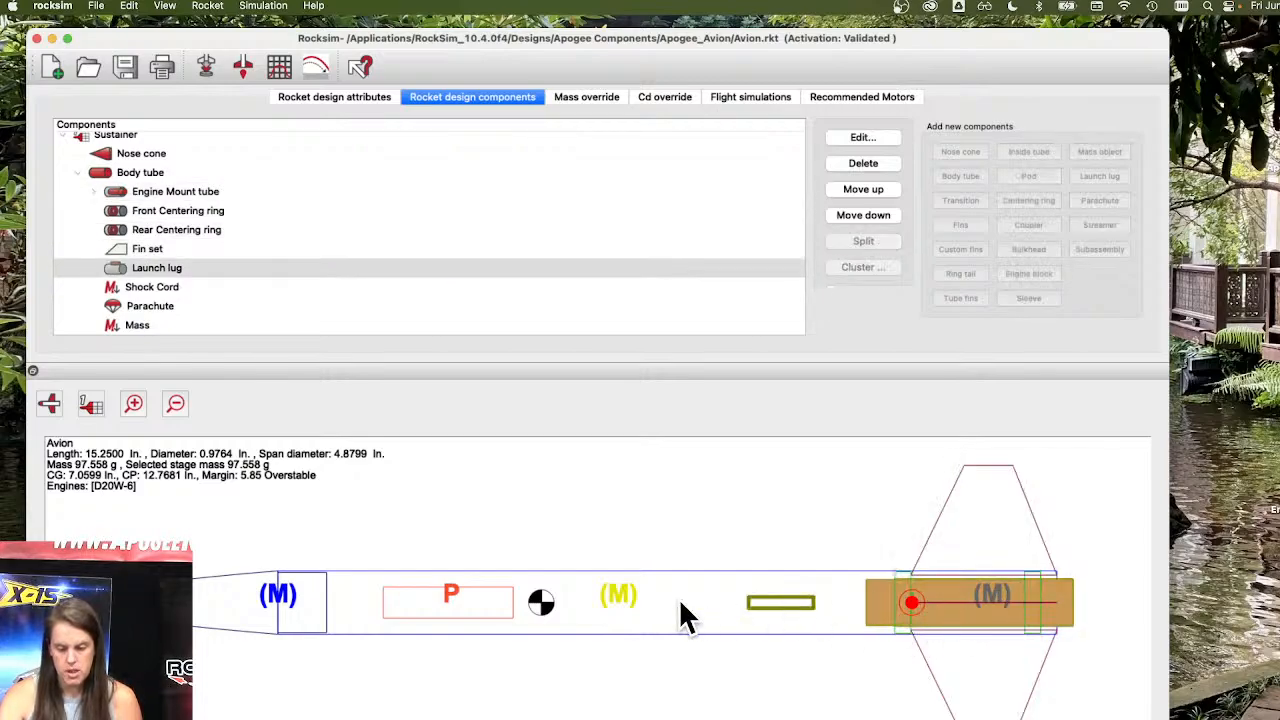
{"action": "left_click", "coordinate": [287, 600]}
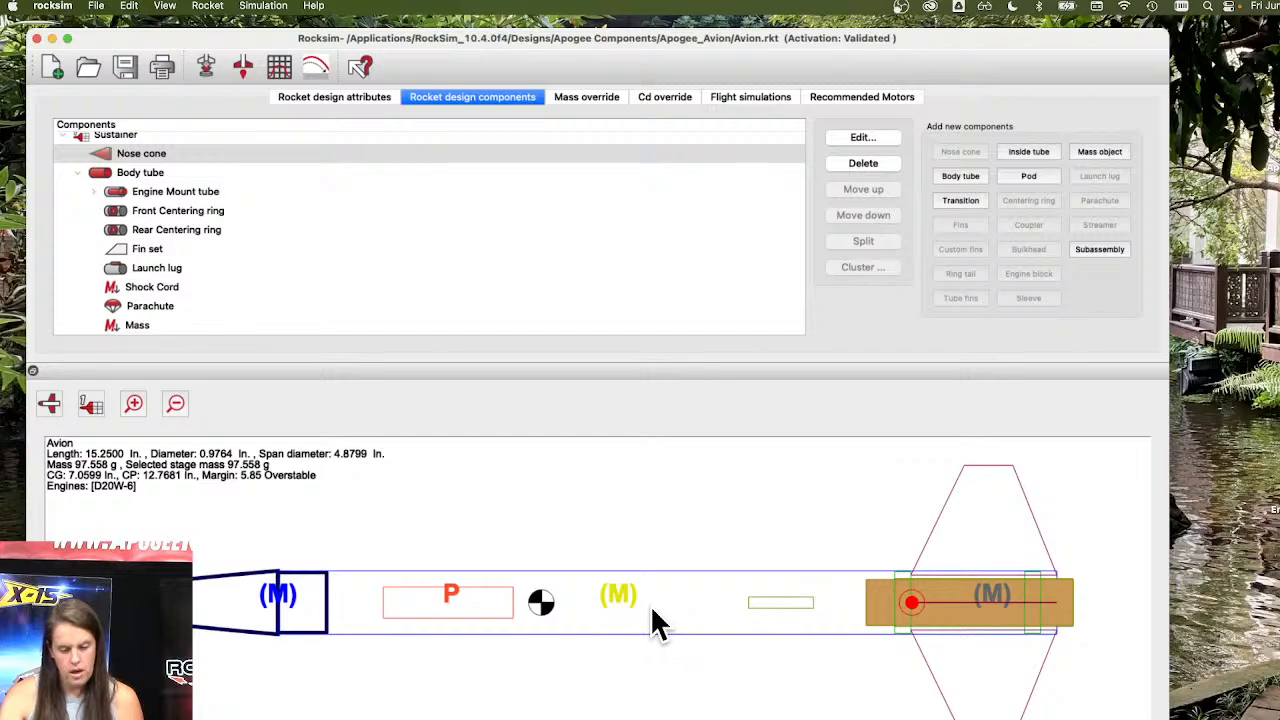
{"action": "left_click", "coordinate": [484, 610]}
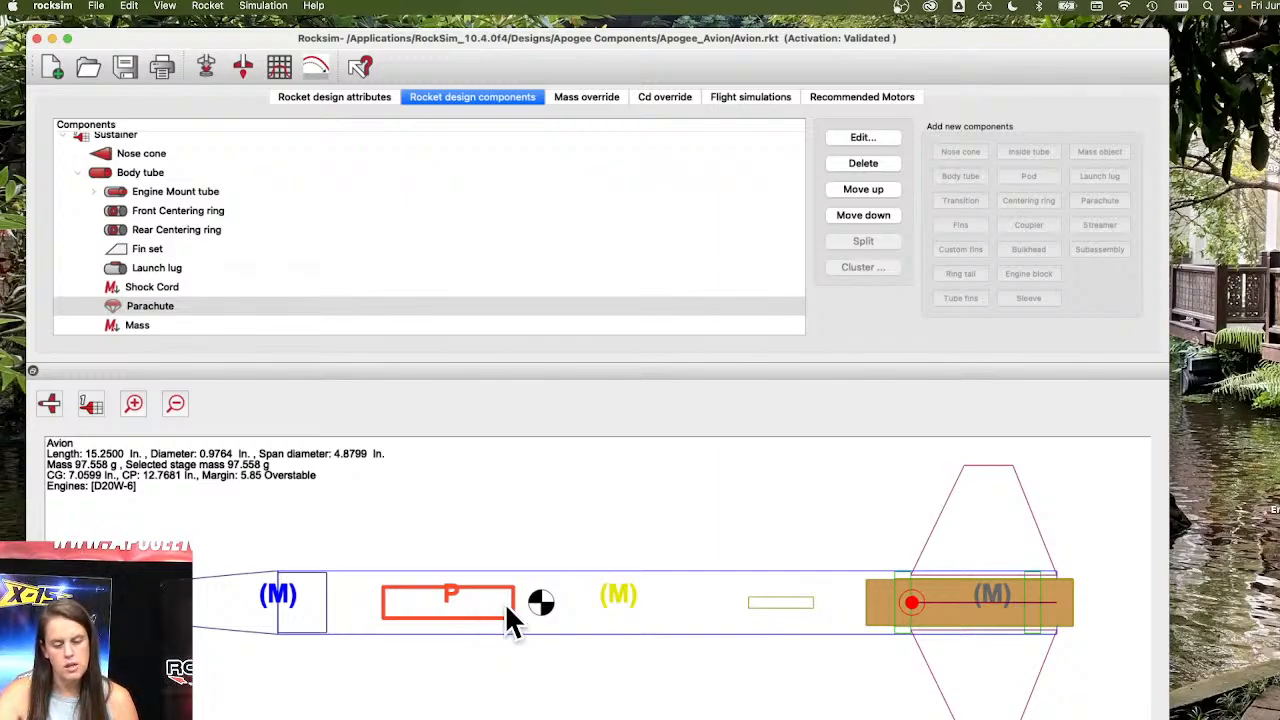
{"action": "left_click", "coordinate": [624, 600]}
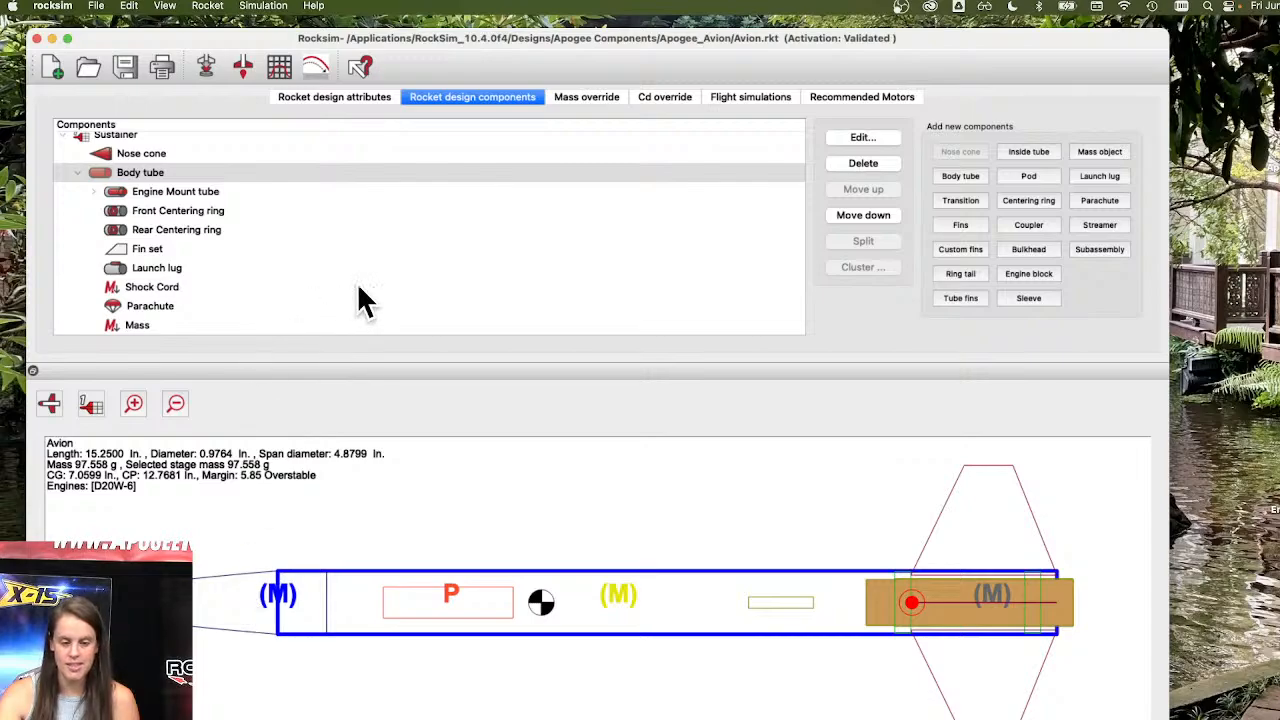
Compare the Shock Cord and Mass objects by selecting each in the component tree.
{"action": "left_click", "coordinate": [160, 288]}
{"action": "left_click", "coordinate": [162, 327]}
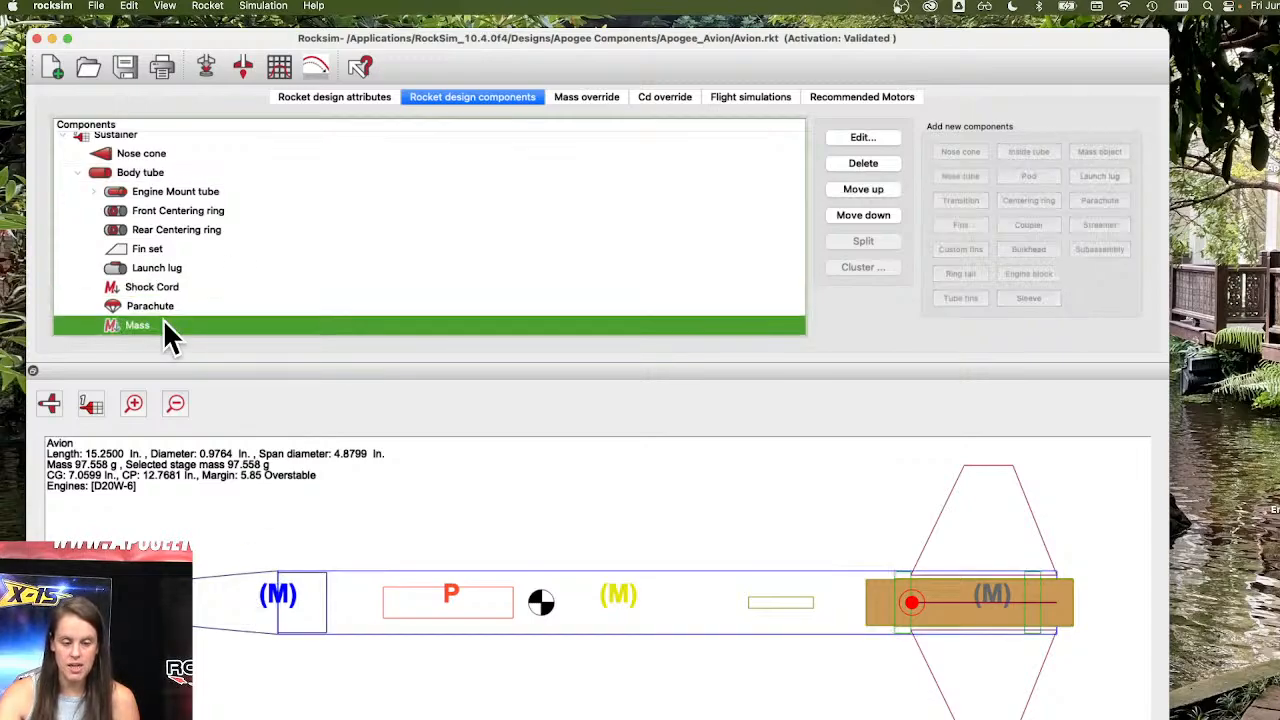
{"action": "left_click", "coordinate": [148, 289]}
{"action": "left_click", "coordinate": [144, 326]}
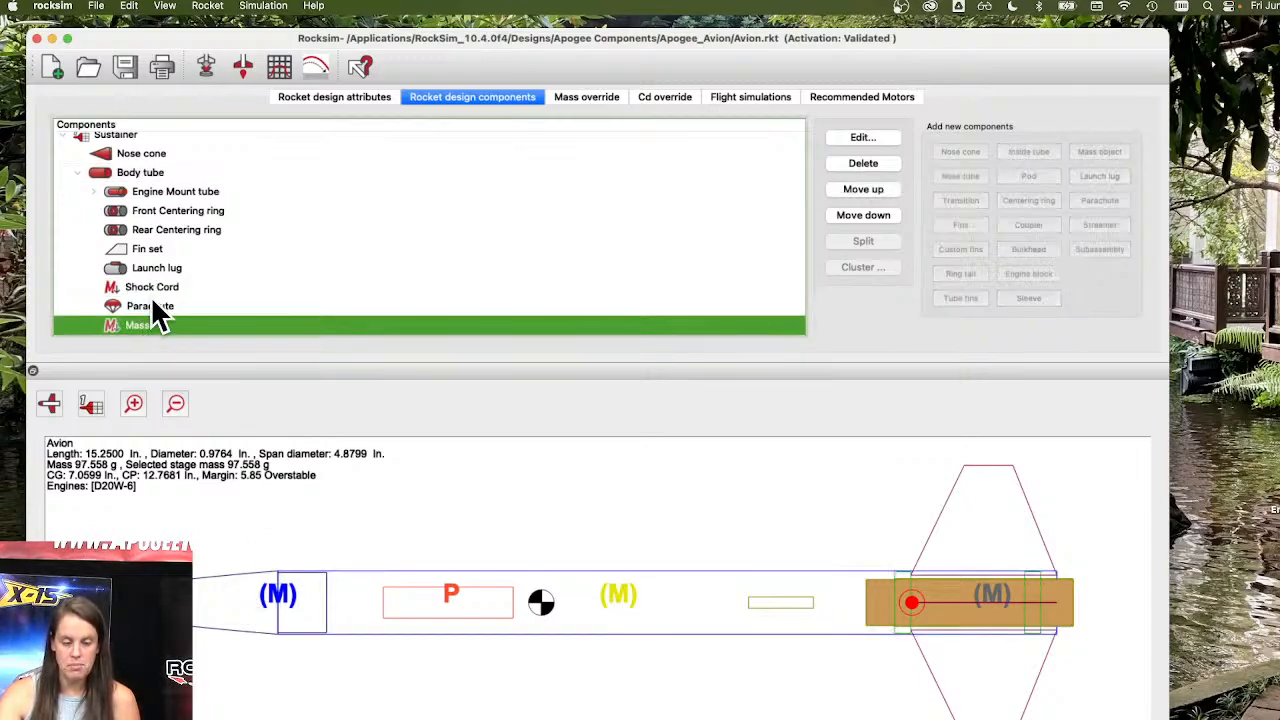
{"action": "left_click", "coordinate": [157, 287]}
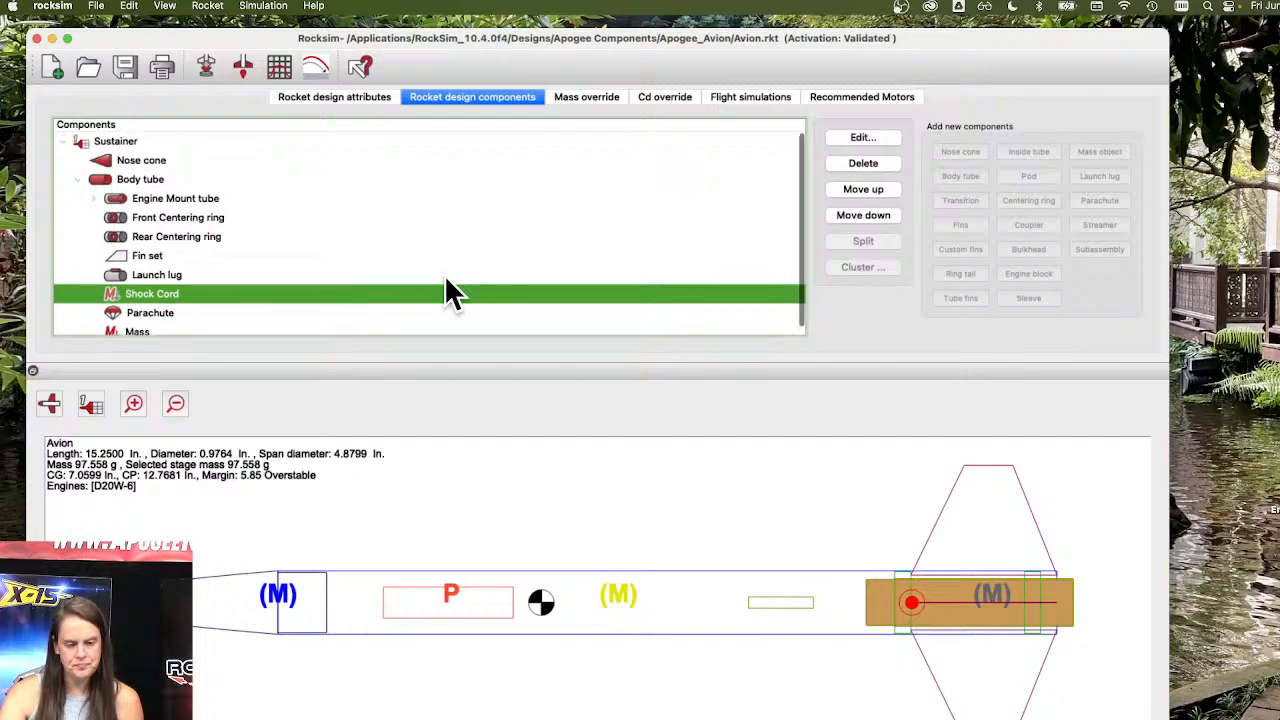
{"action": "left_click", "coordinate": [147, 328]}
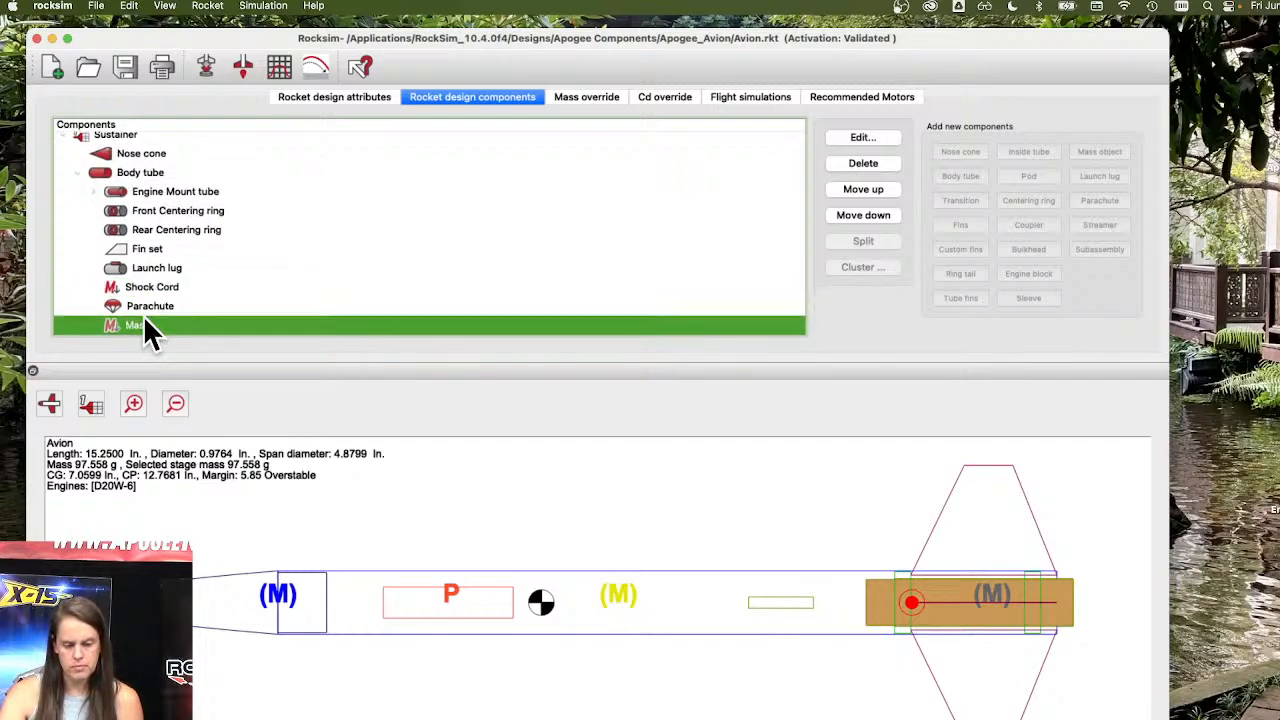
Expand the engine mount tube and select its engine hook, and examine the engine mount in the 2D drawing.
{"action": "left_click", "coordinate": [93, 191]}
{"action": "left_click", "coordinate": [166, 212]}
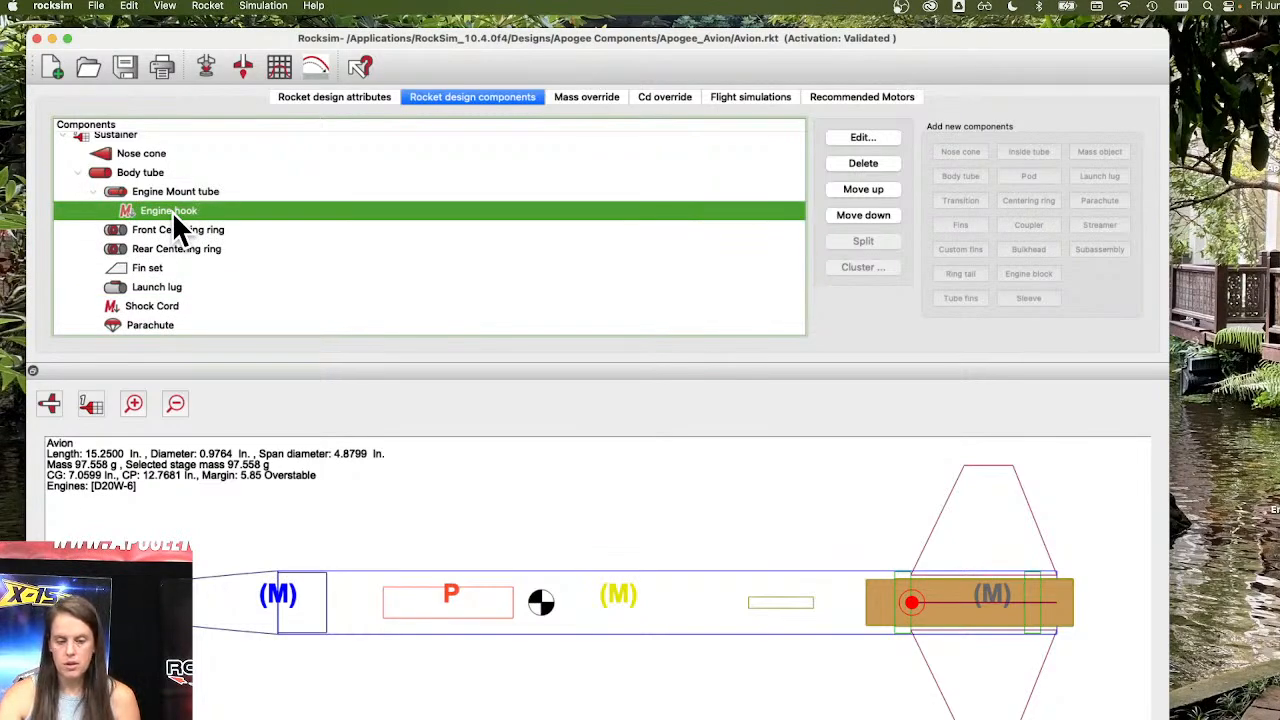
{"action": "left_click", "coordinate": [994, 592]}
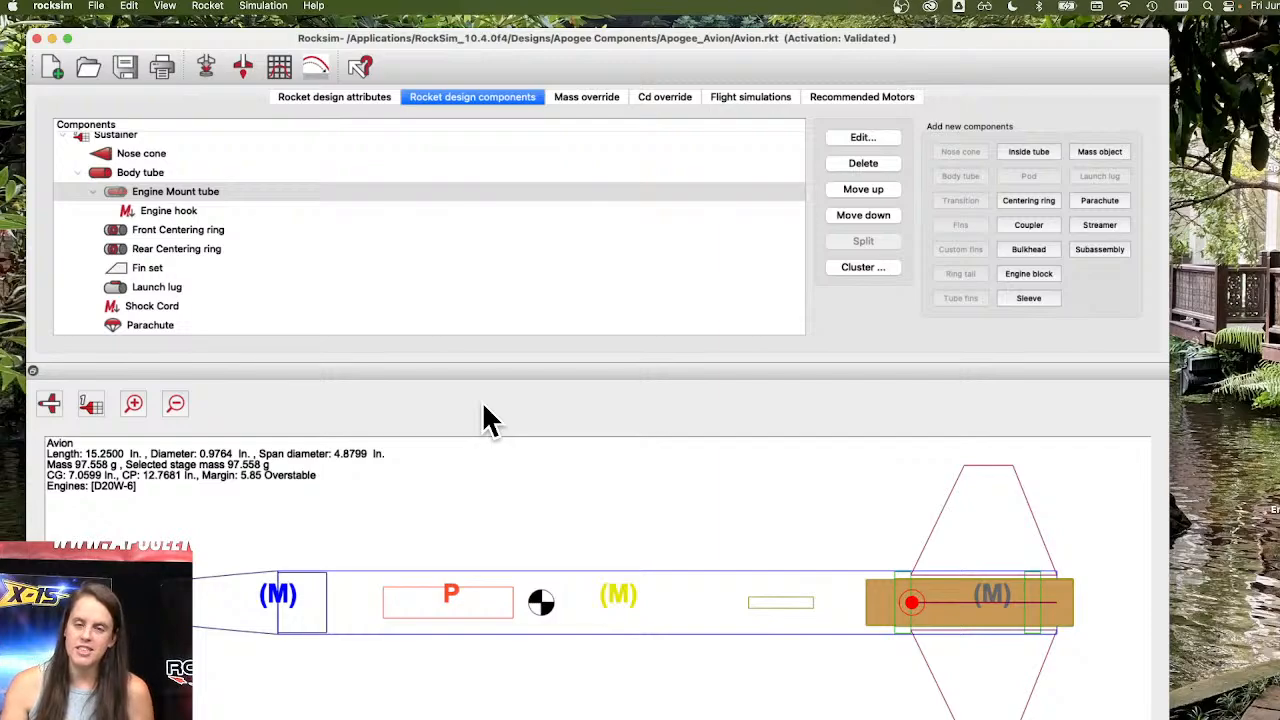
Collapse the engine mount tube's contents, keep the body tube's parts listed, and display the Avion in the 3D view.
{"action": "left_click", "coordinate": [91, 192]}
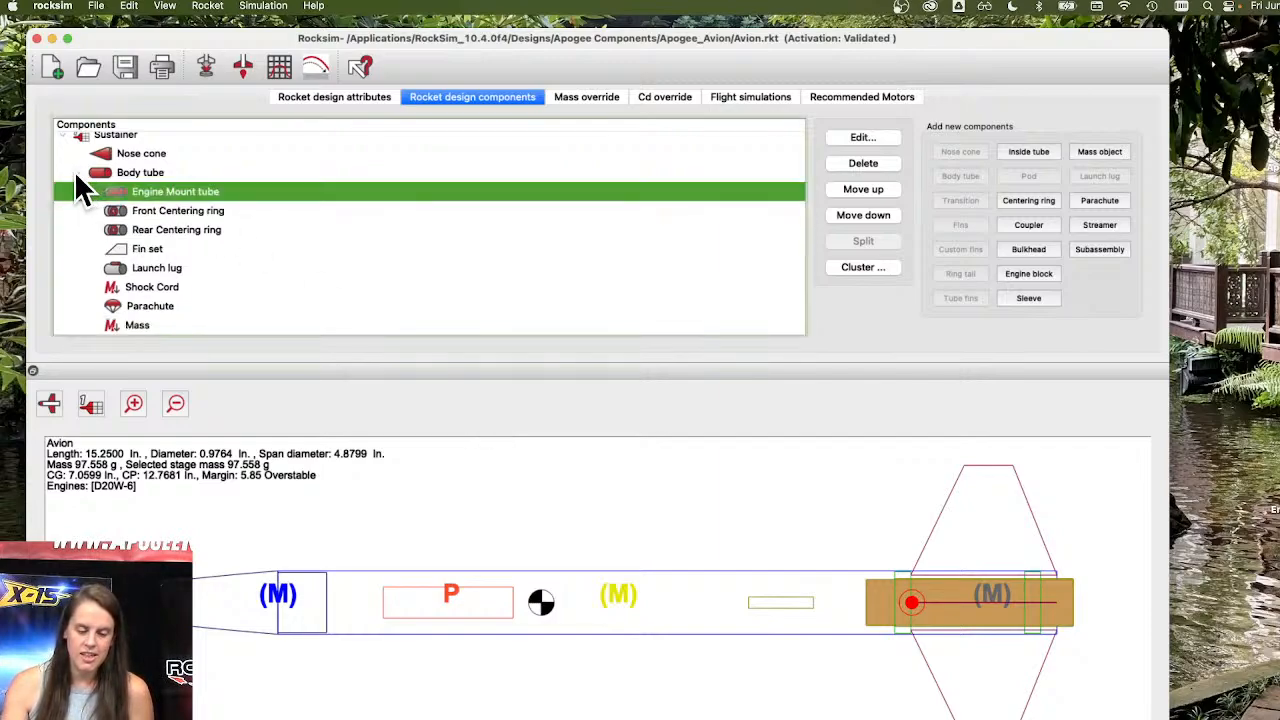
{"action": "left_click", "coordinate": [77, 176]}
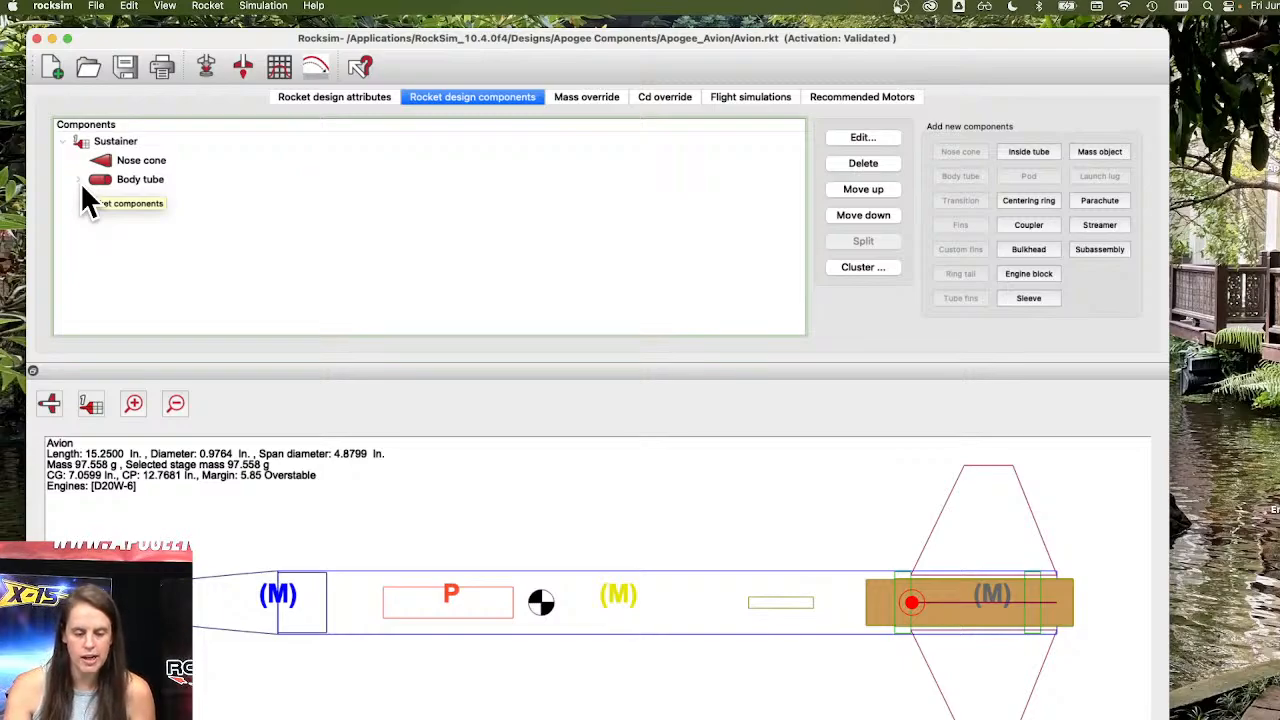
{"action": "left_click", "coordinate": [79, 180]}
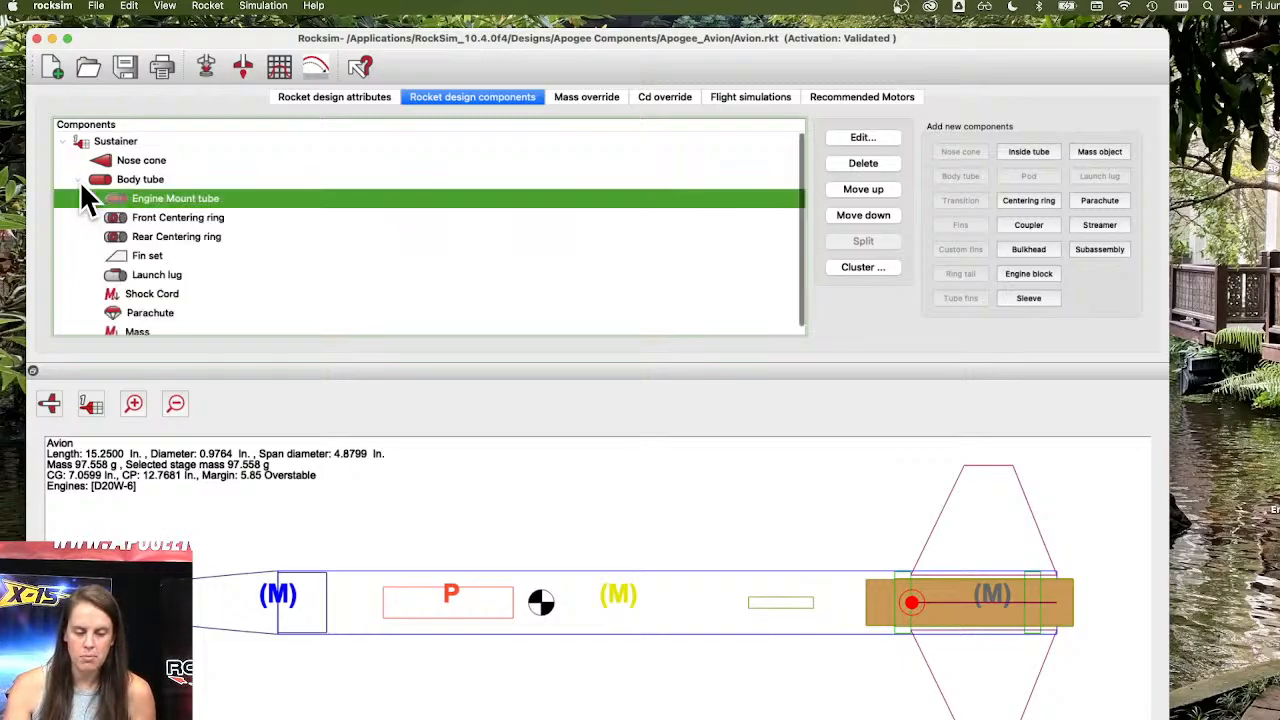
{"action": "left_click", "coordinate": [49, 403]}
{"action": "left_click", "coordinate": [57, 460]}
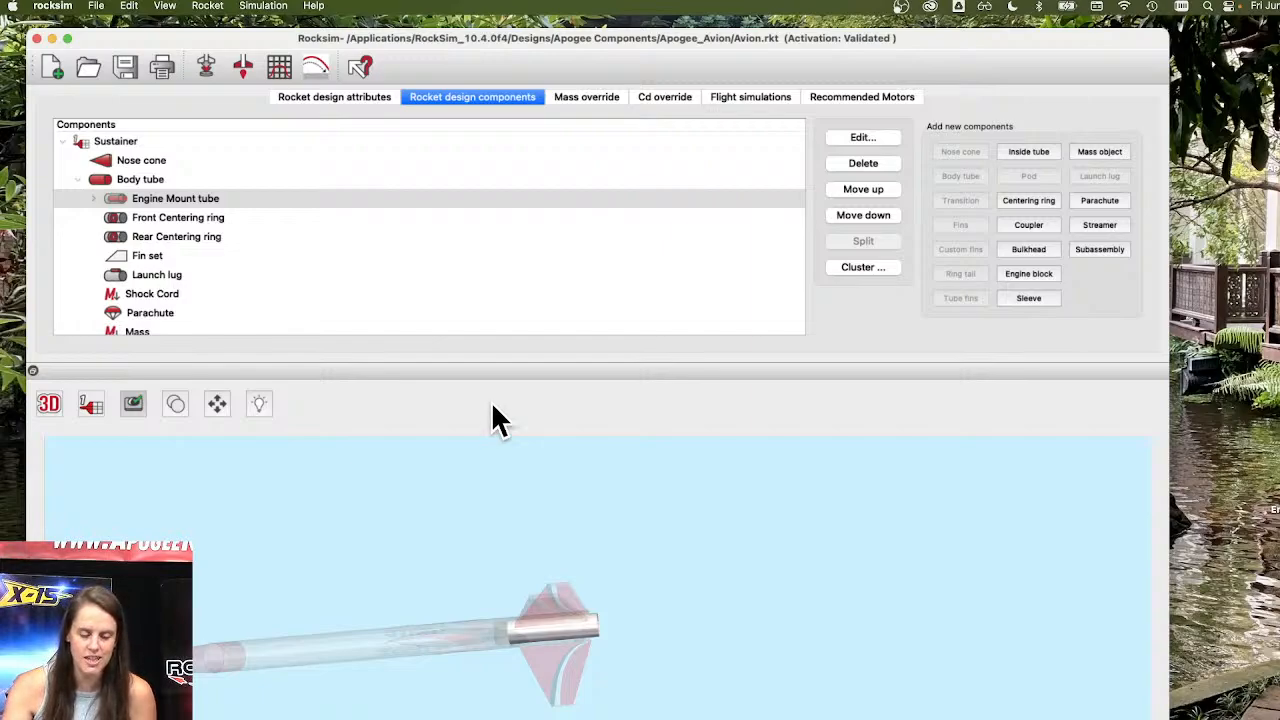
Minimize RockSim, switch to the Launch Visualizer page in Chrome, and reposition and enlarge the browser window.
{"action": "left_click", "coordinate": [50, 37]}
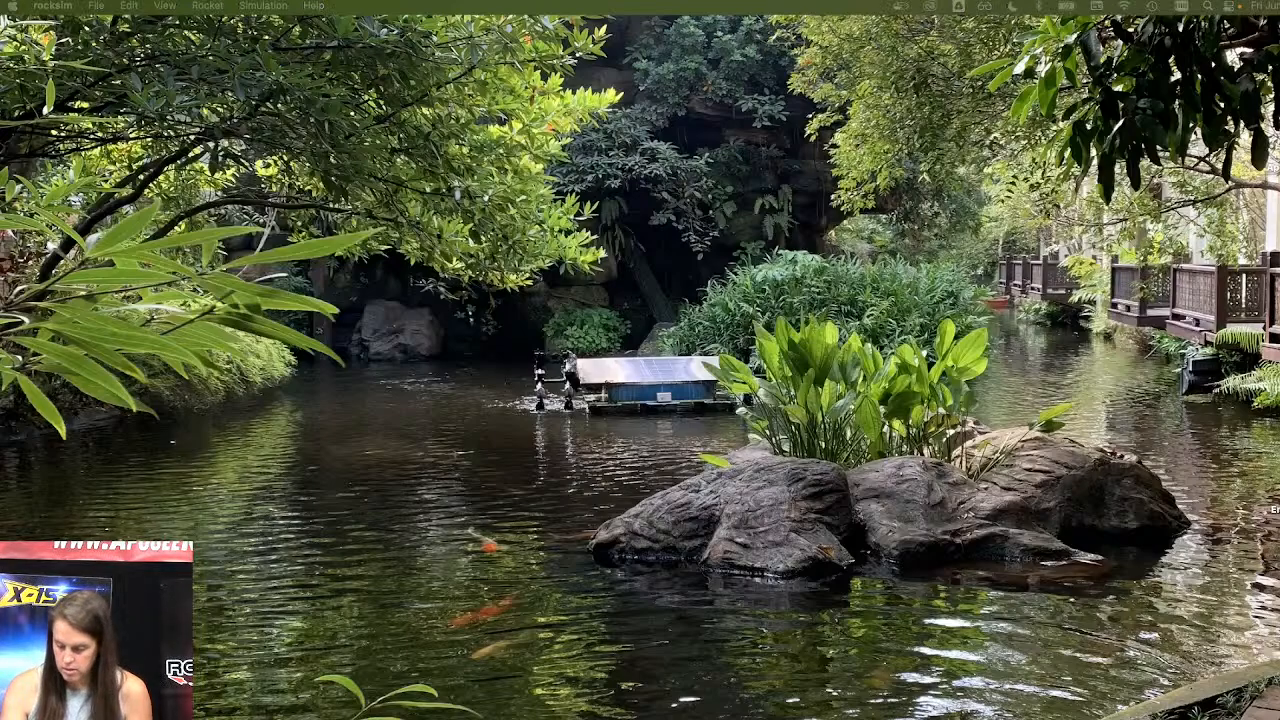
{"action": "left_click", "coordinate": [1180, 717]}
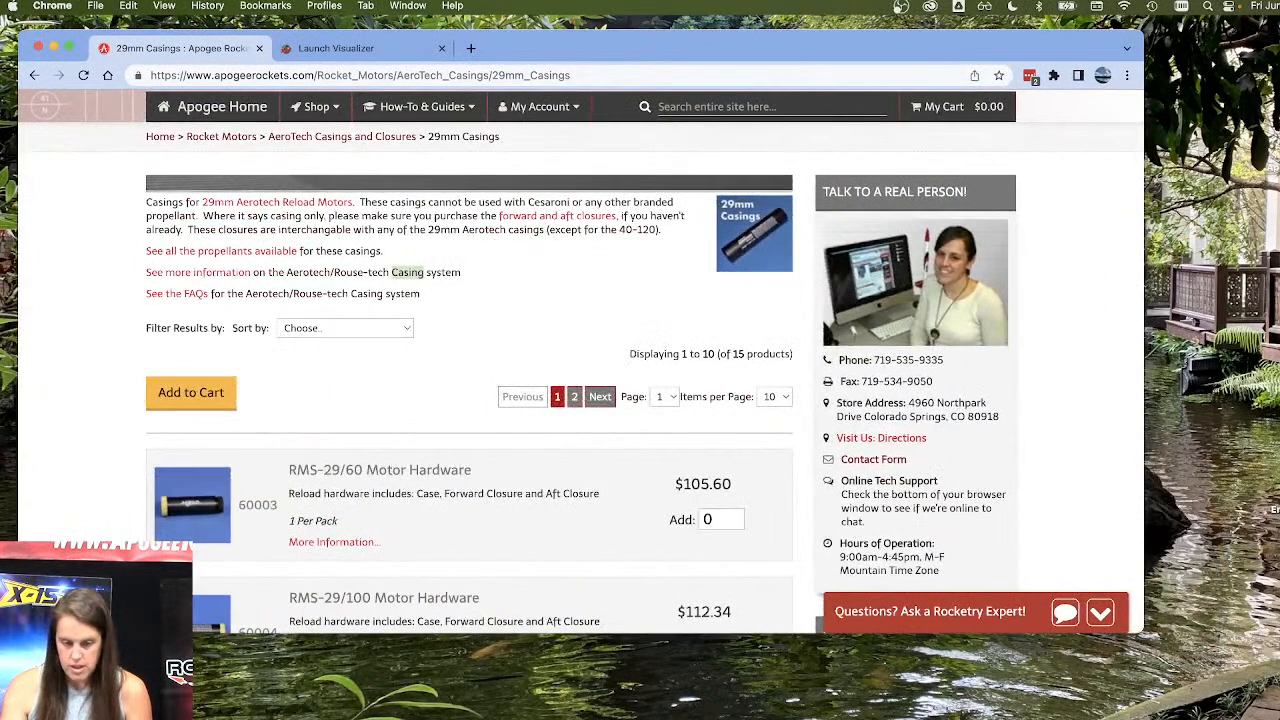
{"action": "left_click", "coordinate": [365, 45]}
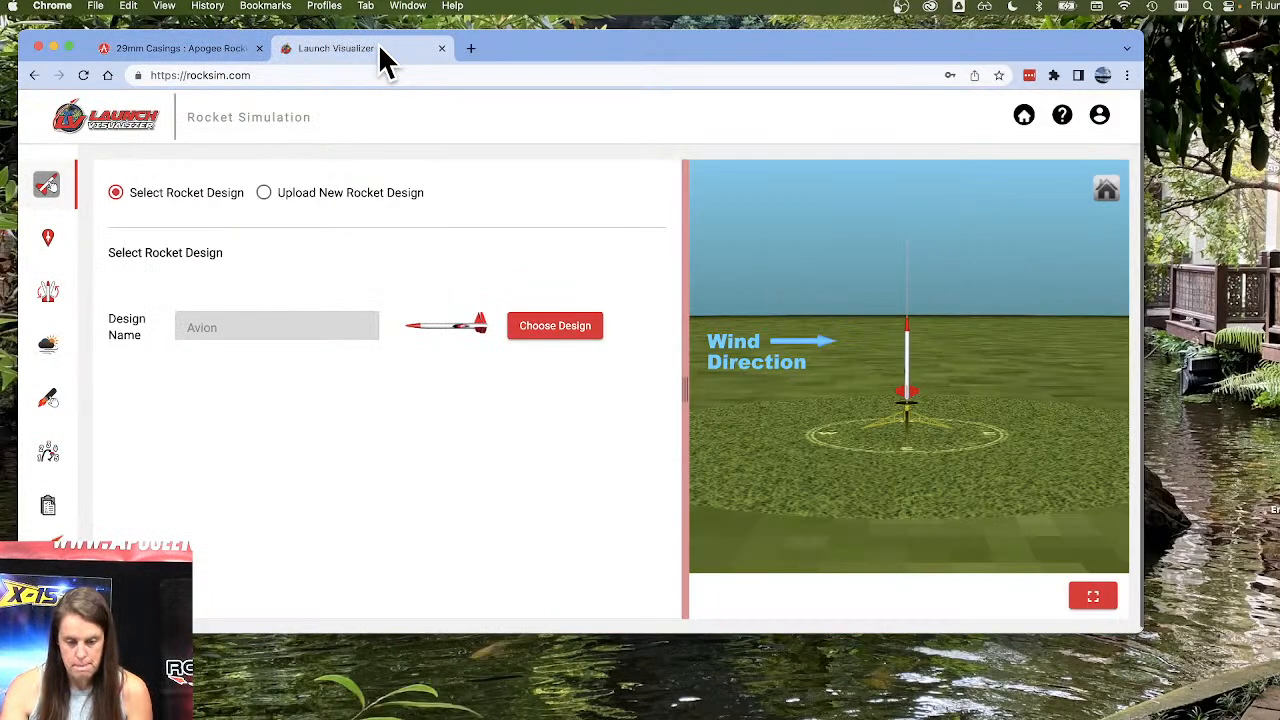
{"action": "left_click_drag", "start_coordinate": [562, 39], "coordinate": [594, 37]}
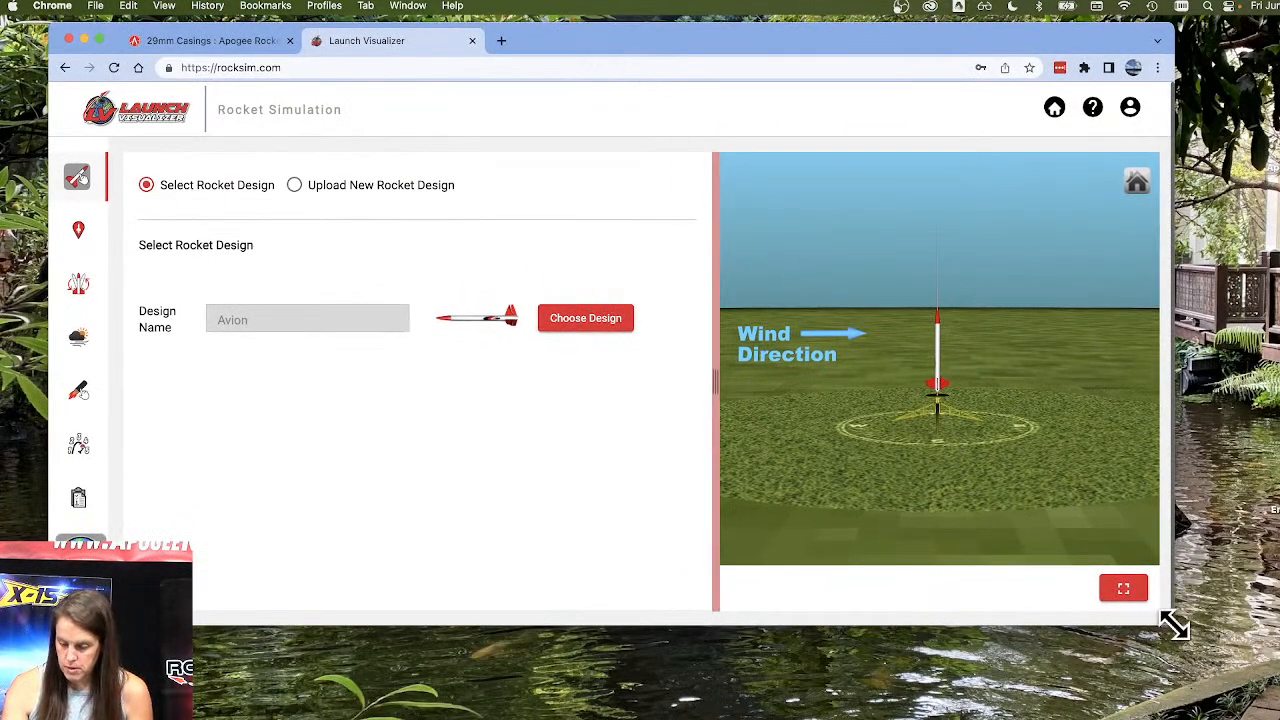
{"action": "left_click_drag", "start_coordinate": [1200, 683], "coordinate": [1224, 694]}
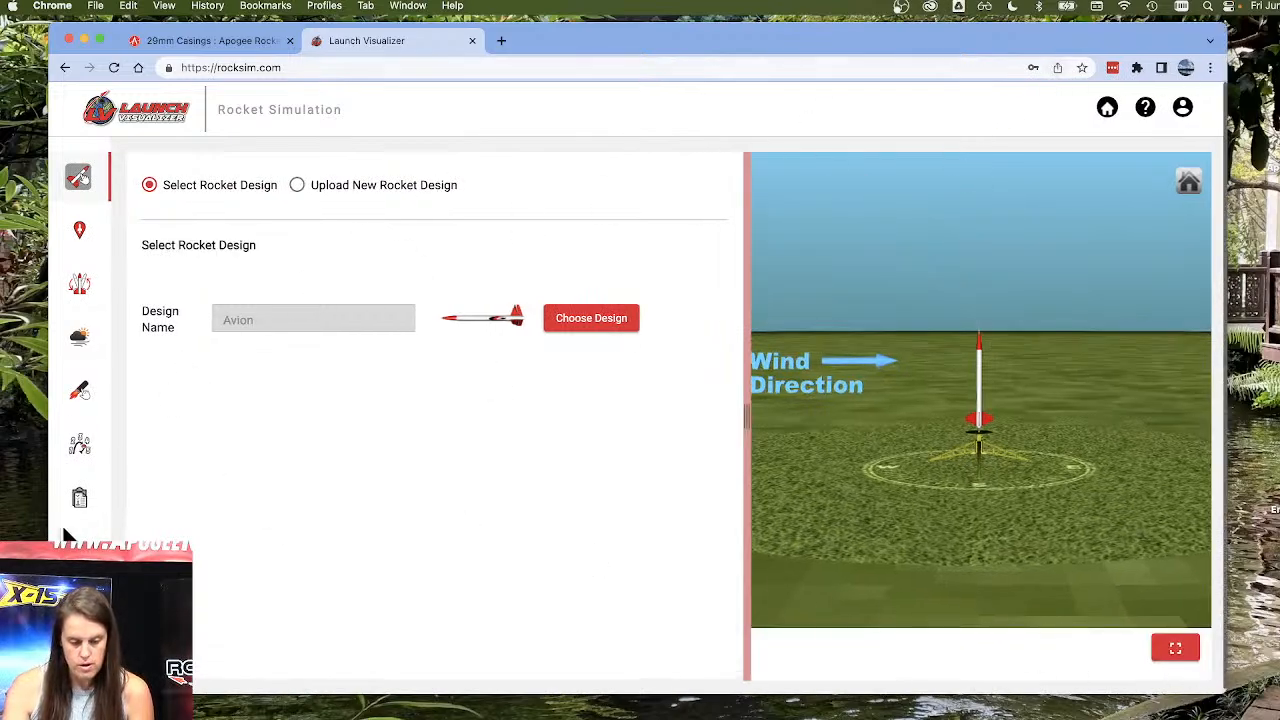
Open the Avion's saved simulation data and examine the flight results for each loaded engine.
{"action": "left_click", "coordinate": [86, 452]}
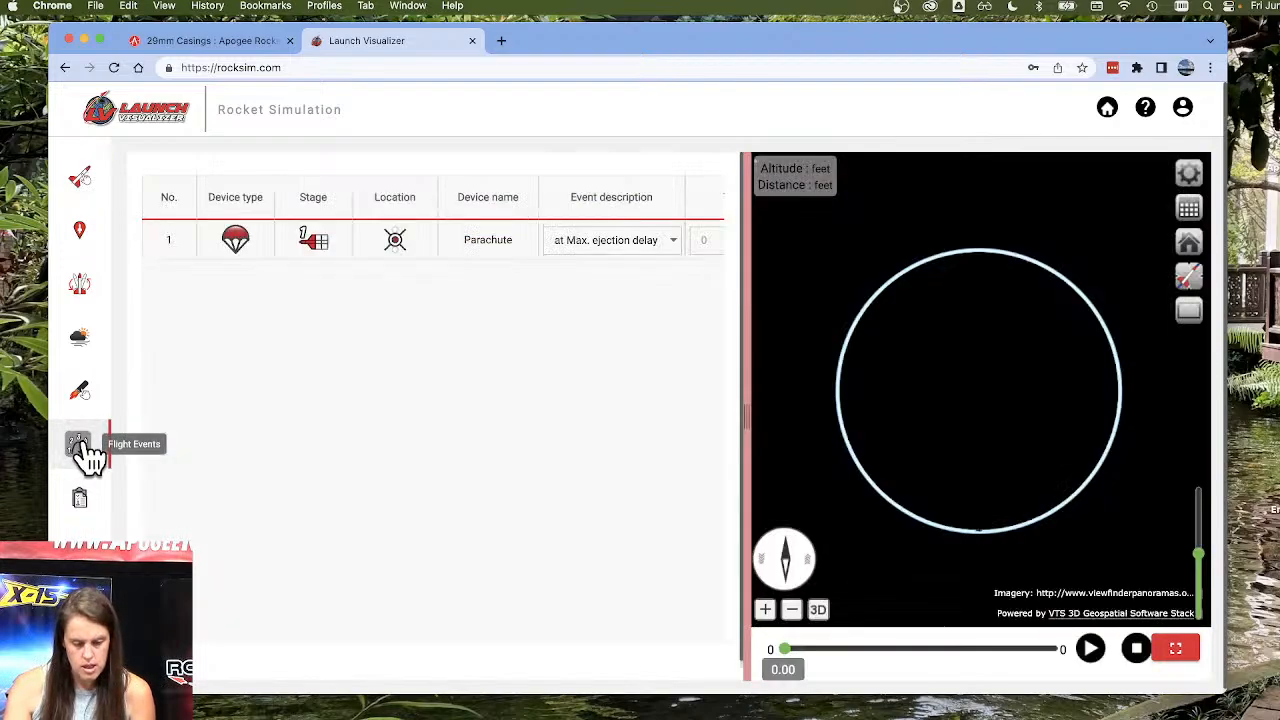
{"action": "left_click", "coordinate": [88, 503]}
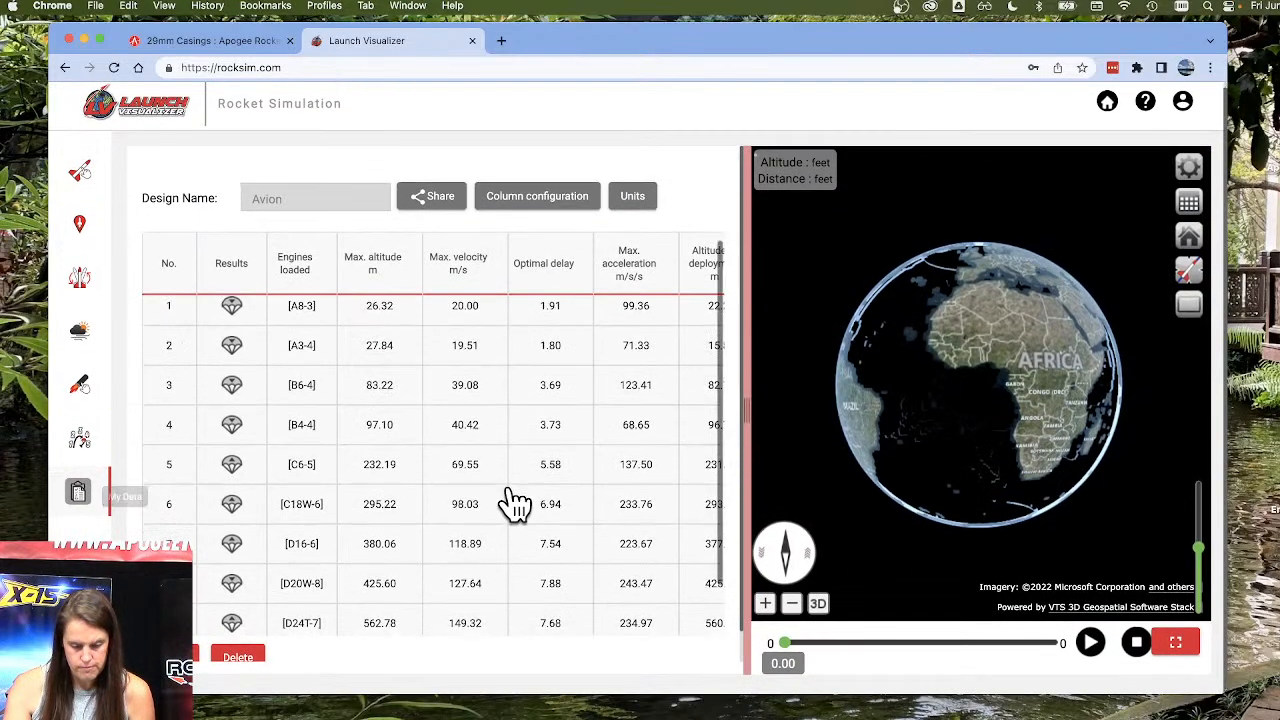
{"action": "scroll", "coordinate": [434, 609], "scroll_direction": "down", "scroll_amount": 2}
{"action": "scroll", "coordinate": [409, 630], "scroll_direction": "down", "scroll_amount": 1}
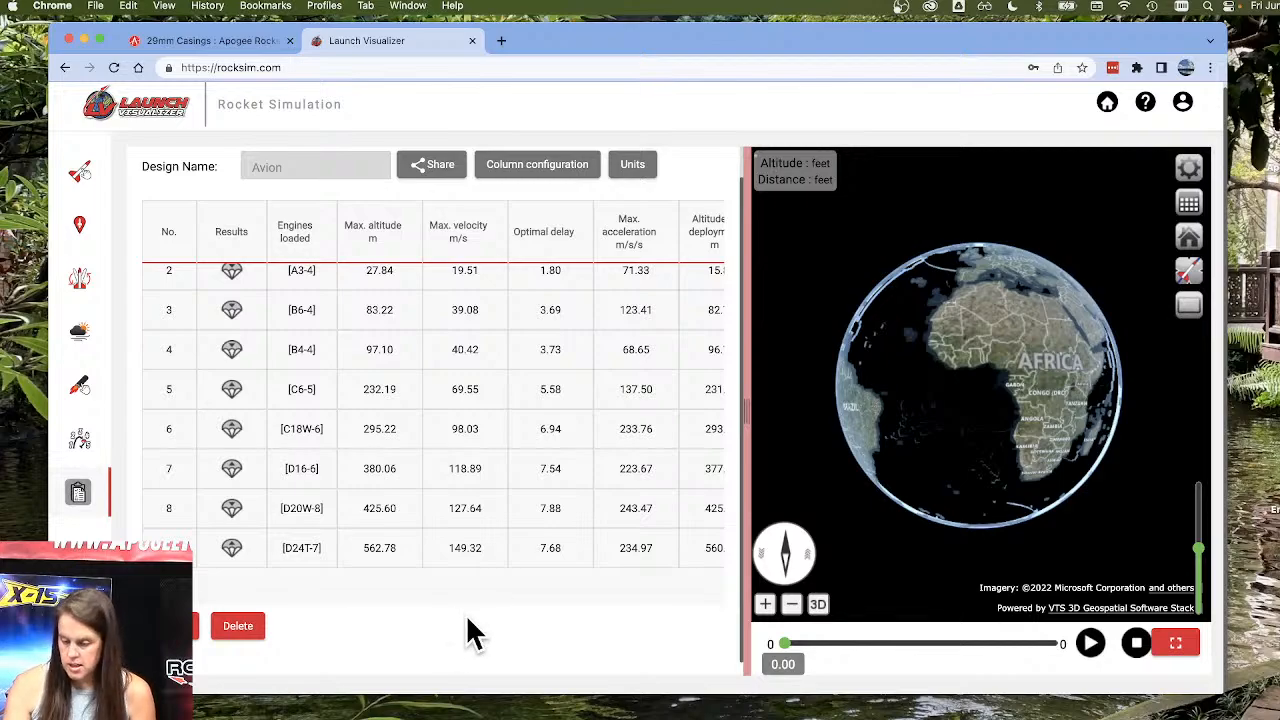
{"action": "scroll", "coordinate": [470, 617], "scroll_direction": "up", "scroll_amount": 1}
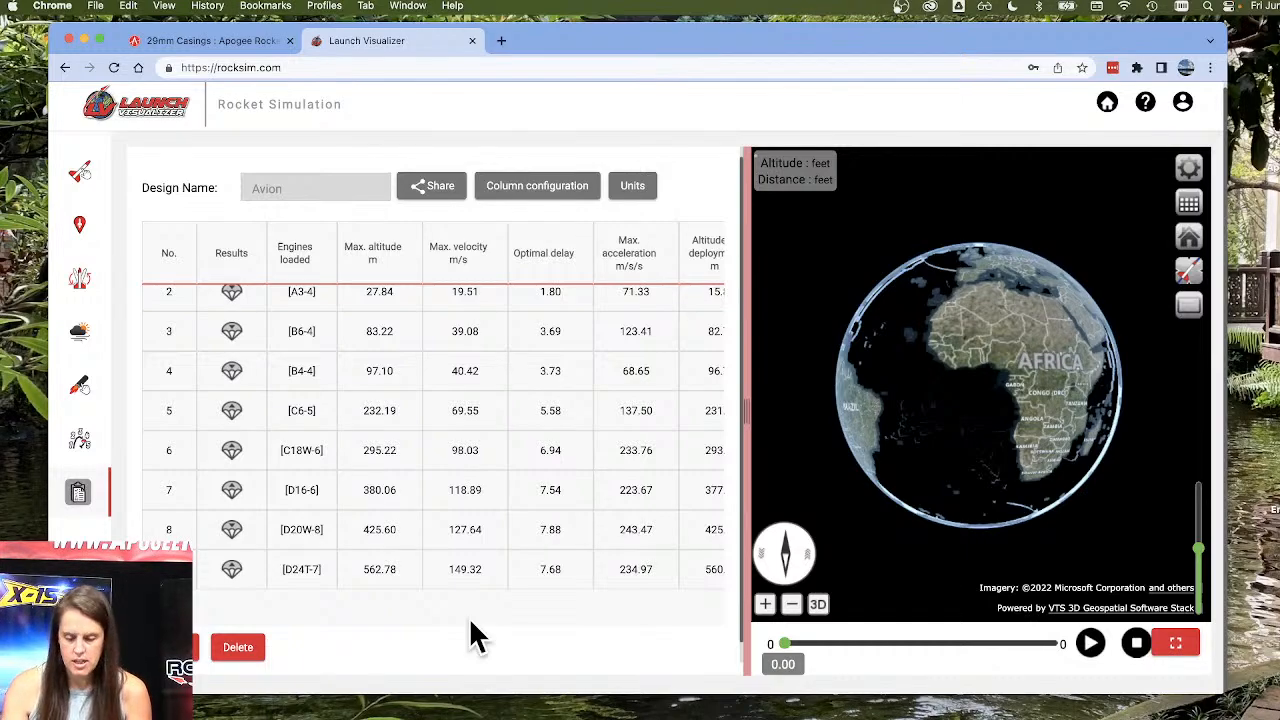
{"action": "scroll", "coordinate": [471, 622], "scroll_direction": "up", "scroll_amount": 1}
{"action": "scroll", "coordinate": [474, 634], "scroll_direction": "down", "scroll_amount": 1}
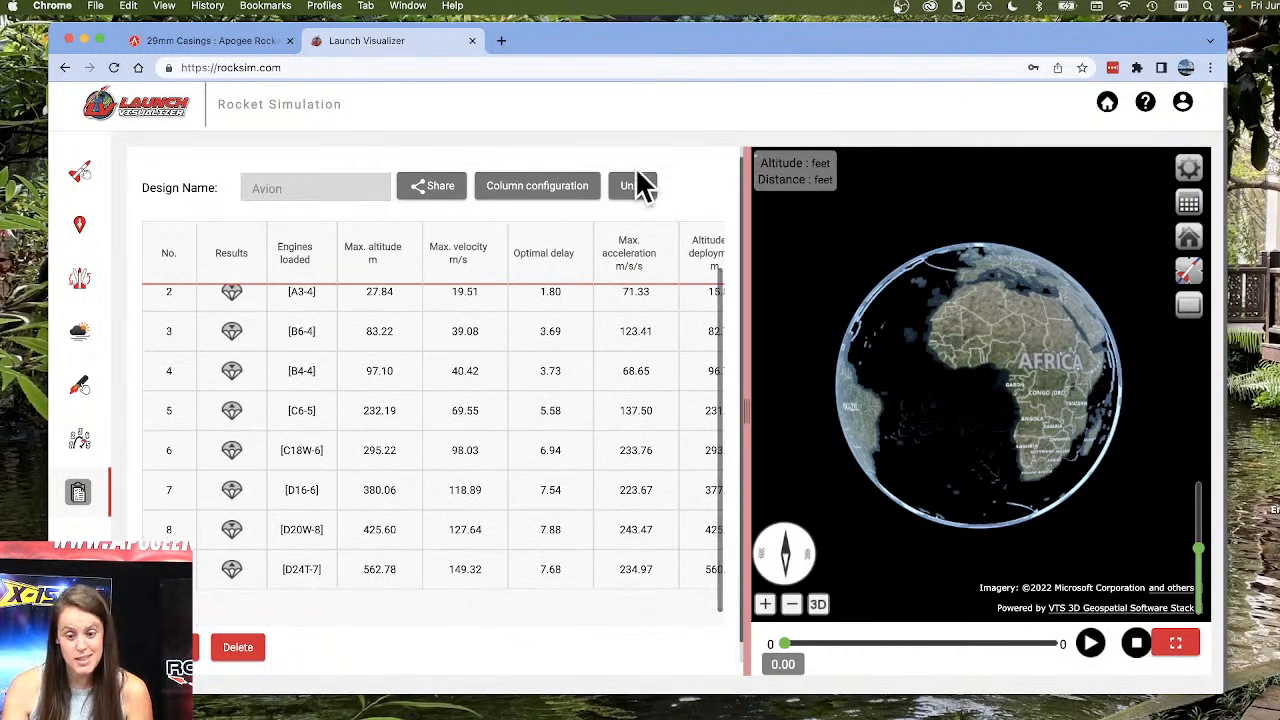
{"action": "scroll", "coordinate": [705, 190], "scroll_direction": "up", "scroll_amount": 1}
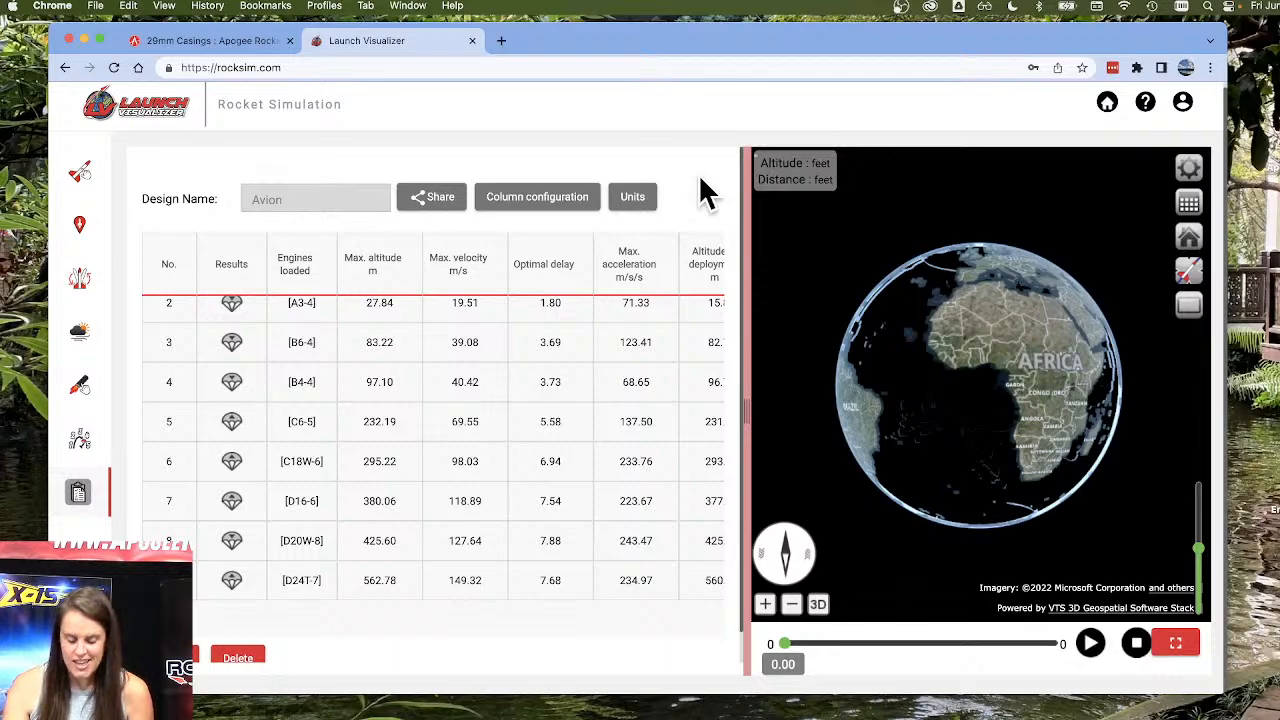
{"action": "scroll", "coordinate": [705, 190], "scroll_direction": "down", "scroll_amount": 1}
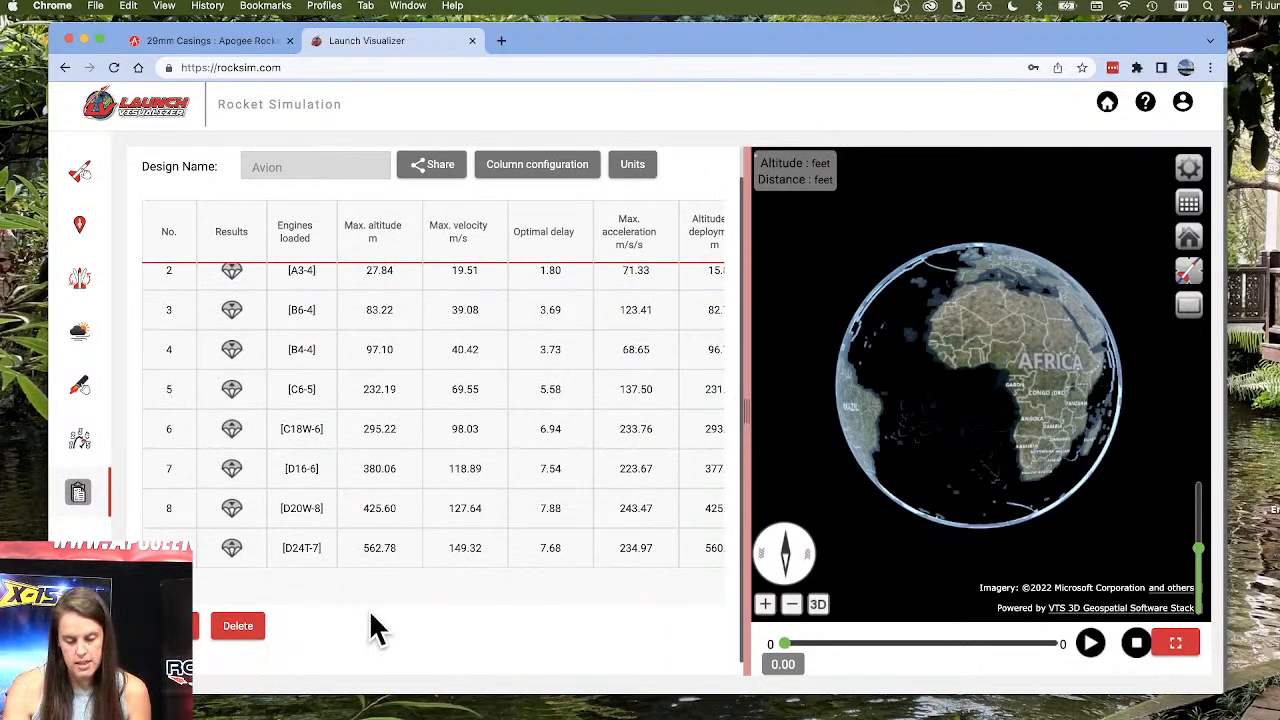
Select the C6-5 simulation, switch to RockSim, place its flight simulations beside the browser, and select the C6Q-5 simulation for comparison.
{"action": "left_click", "coordinate": [412, 386]}
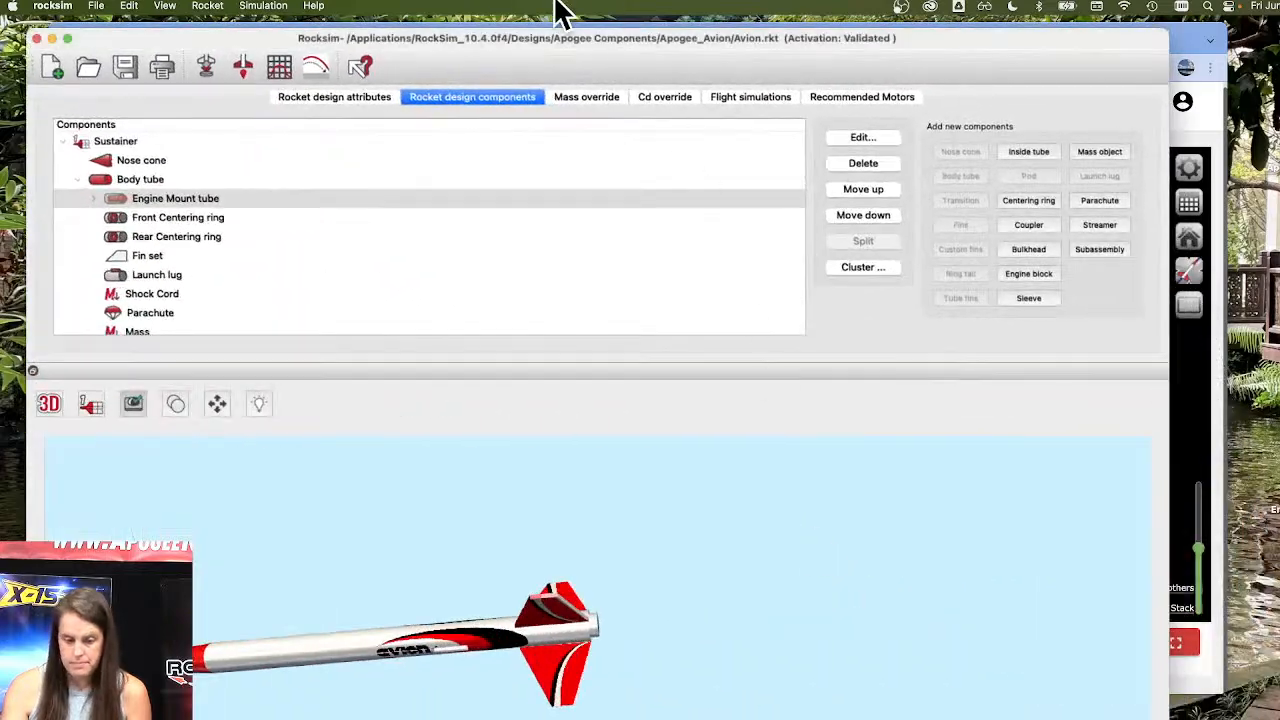
{"action": "left_click", "coordinate": [745, 97]}
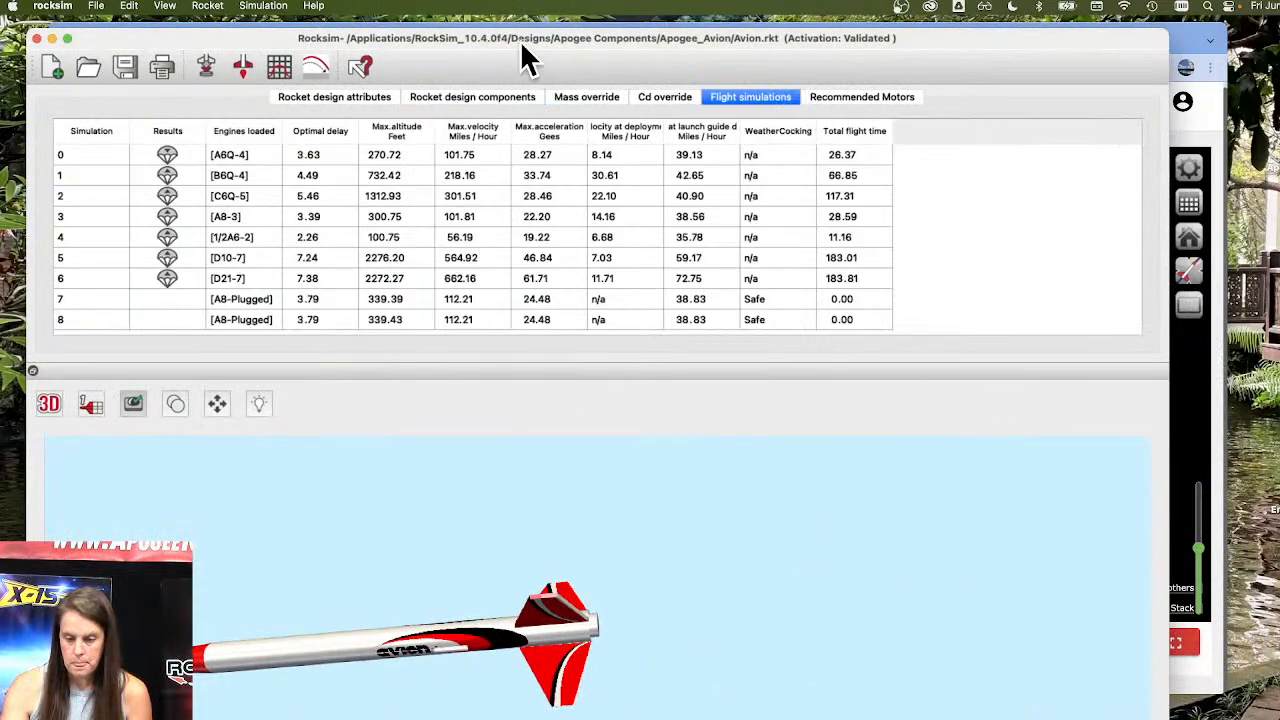
{"action": "left_click_drag", "start_coordinate": [523, 40], "coordinate": [1131, 23]}
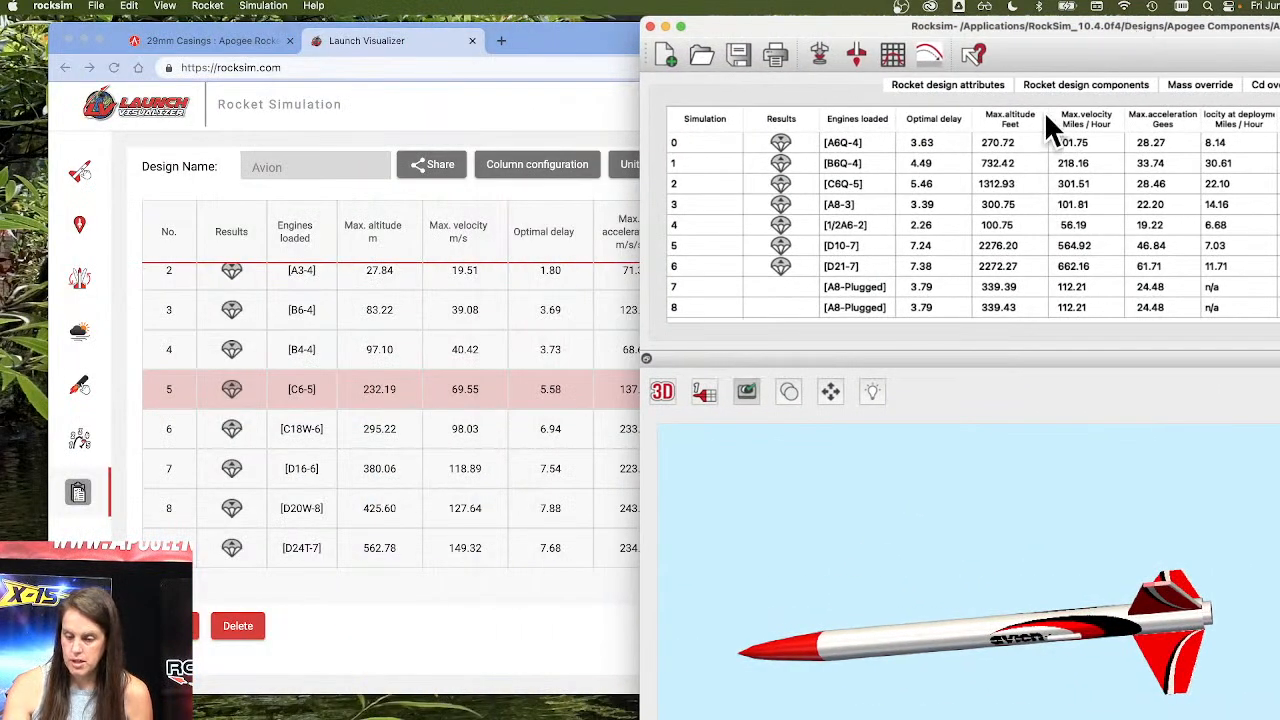
{"action": "left_click", "coordinate": [1045, 183]}
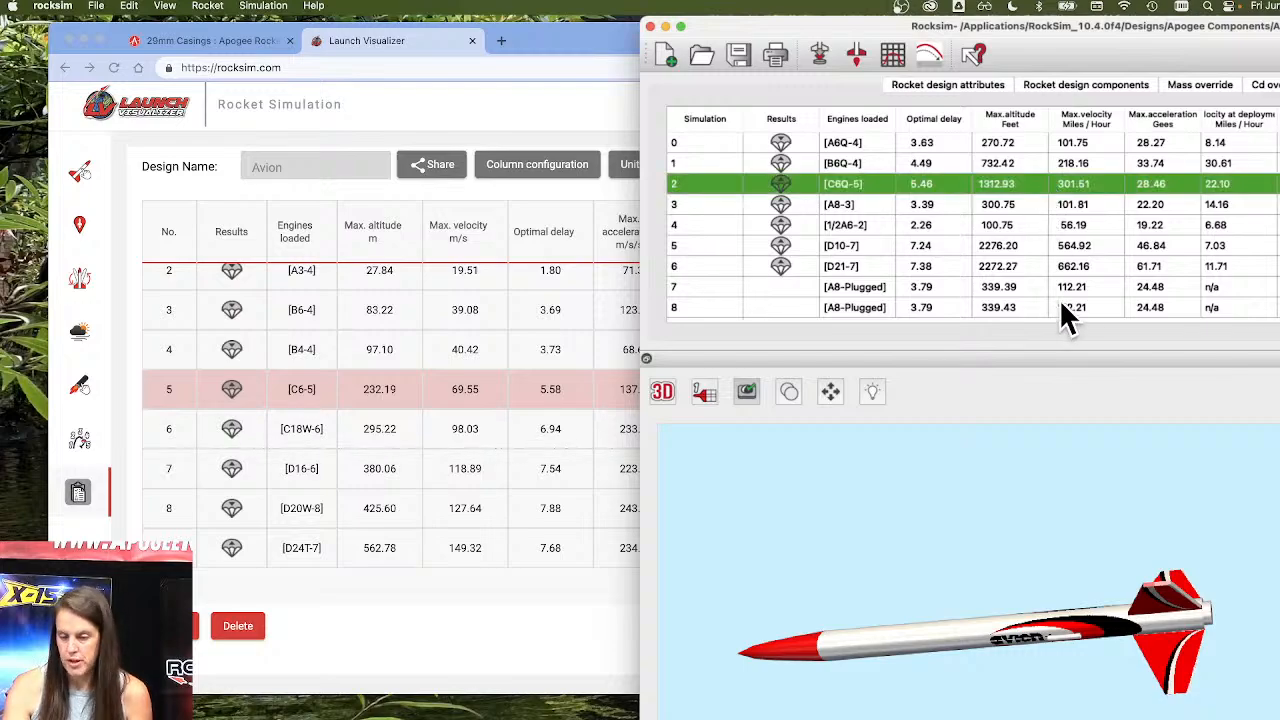
Switch back to the Launch Visualizer in Chrome and rerun the selected C6-5 simulation, accepting the alert and credit charge.
{"action": "left_click", "coordinate": [538, 46]}
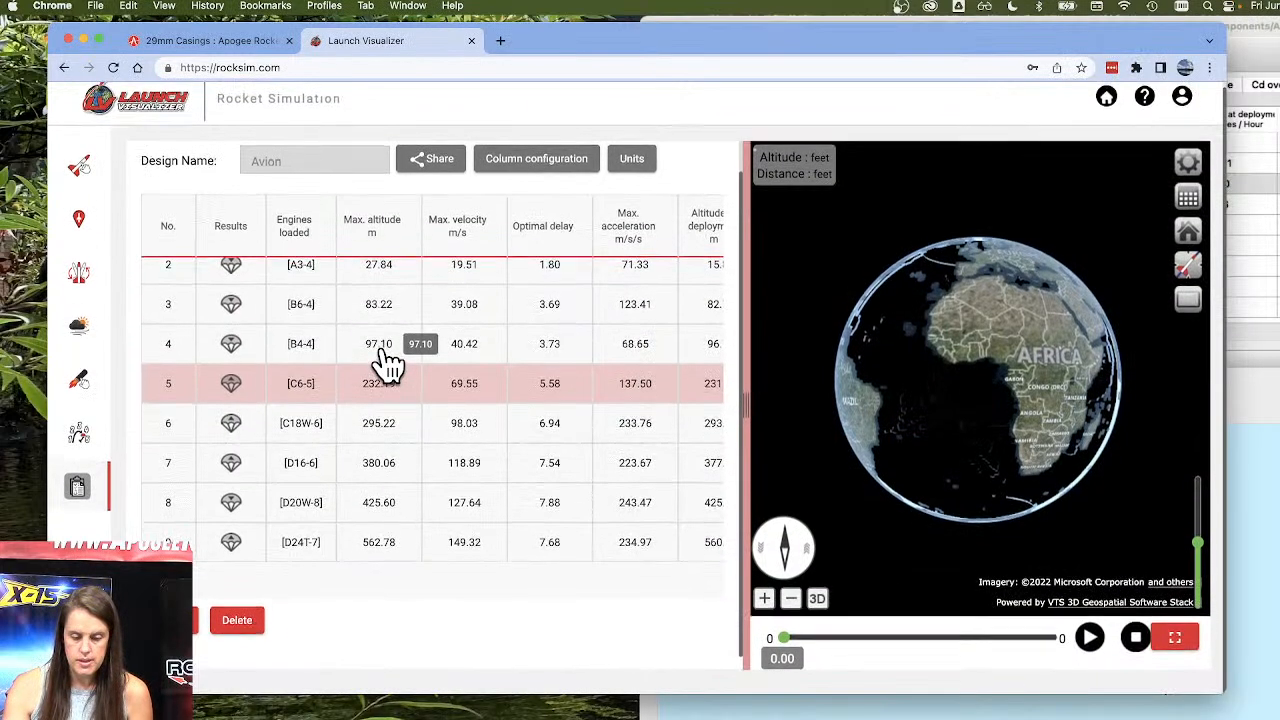
{"action": "scroll", "coordinate": [388, 365], "scroll_direction": "up", "scroll_amount": 2}
{"action": "scroll", "coordinate": [388, 365], "scroll_direction": "down", "scroll_amount": 1}
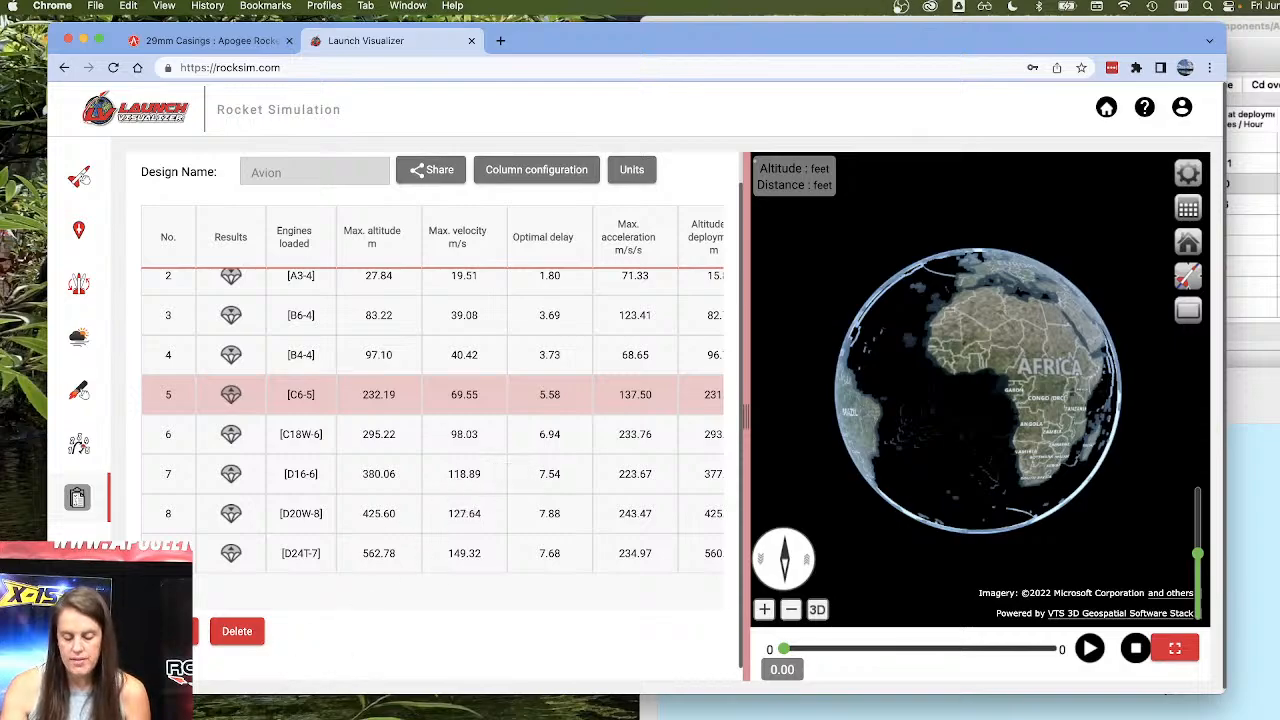
{"action": "left_click", "coordinate": [192, 631]}
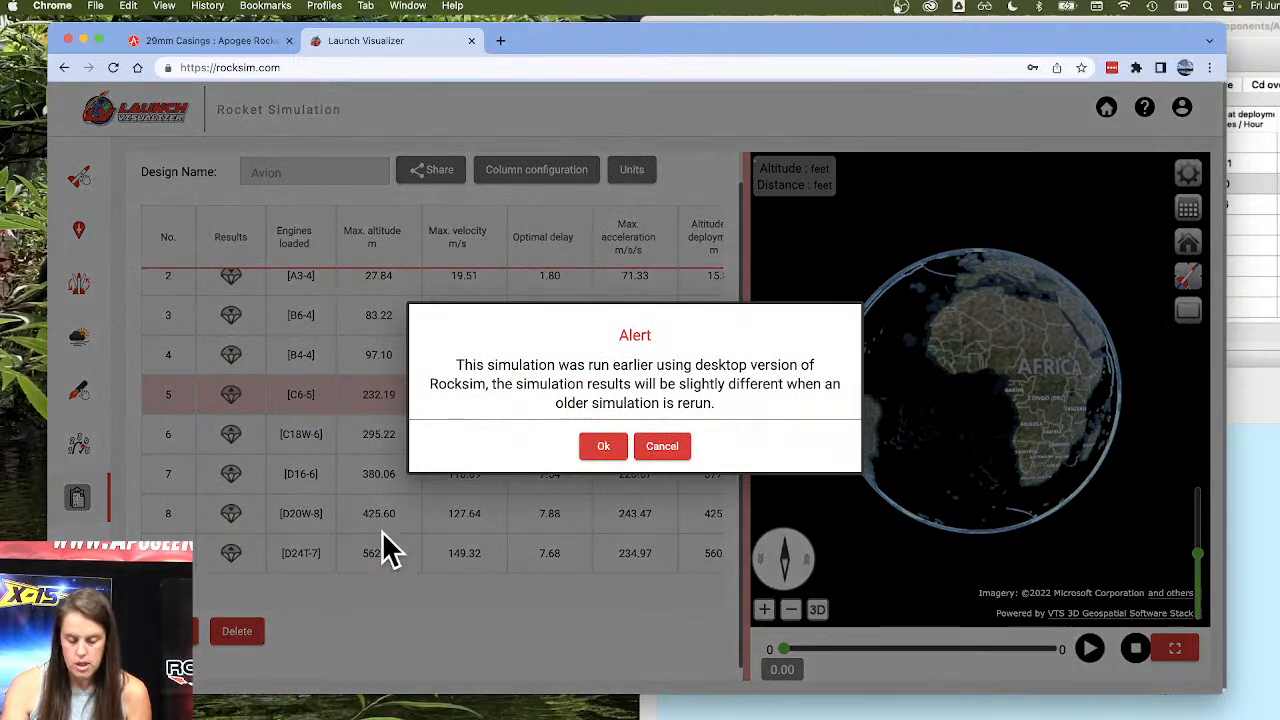
{"action": "left_click", "coordinate": [605, 447]}
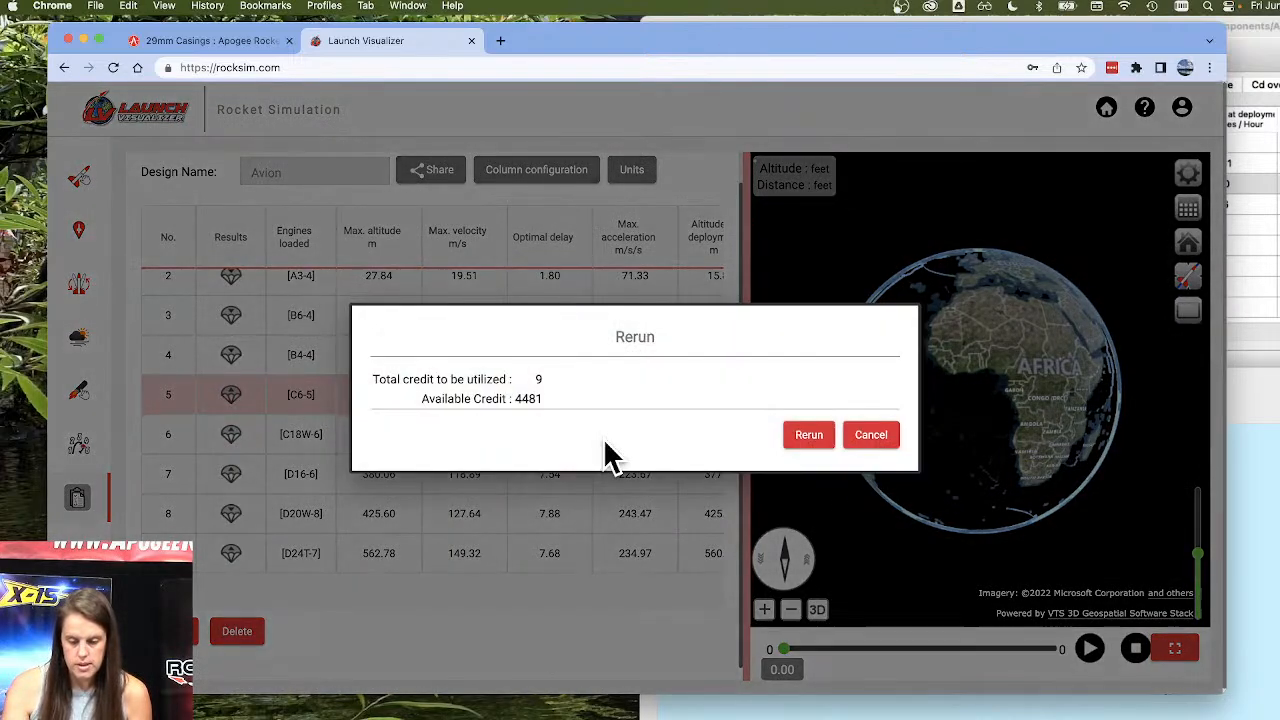
{"action": "left_click", "coordinate": [810, 435]}
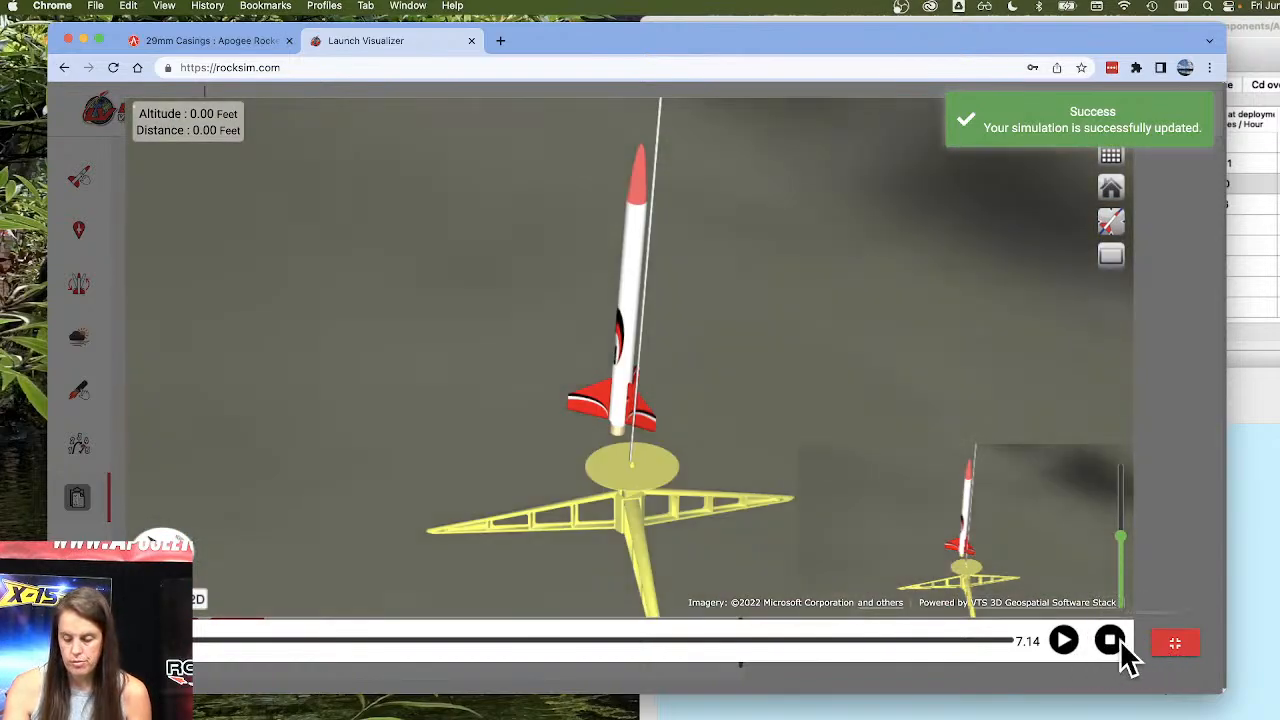
Play part of the C6-5 flight animation, stop it, and exit the full-screen view.
{"action": "left_click", "coordinate": [1064, 641]}
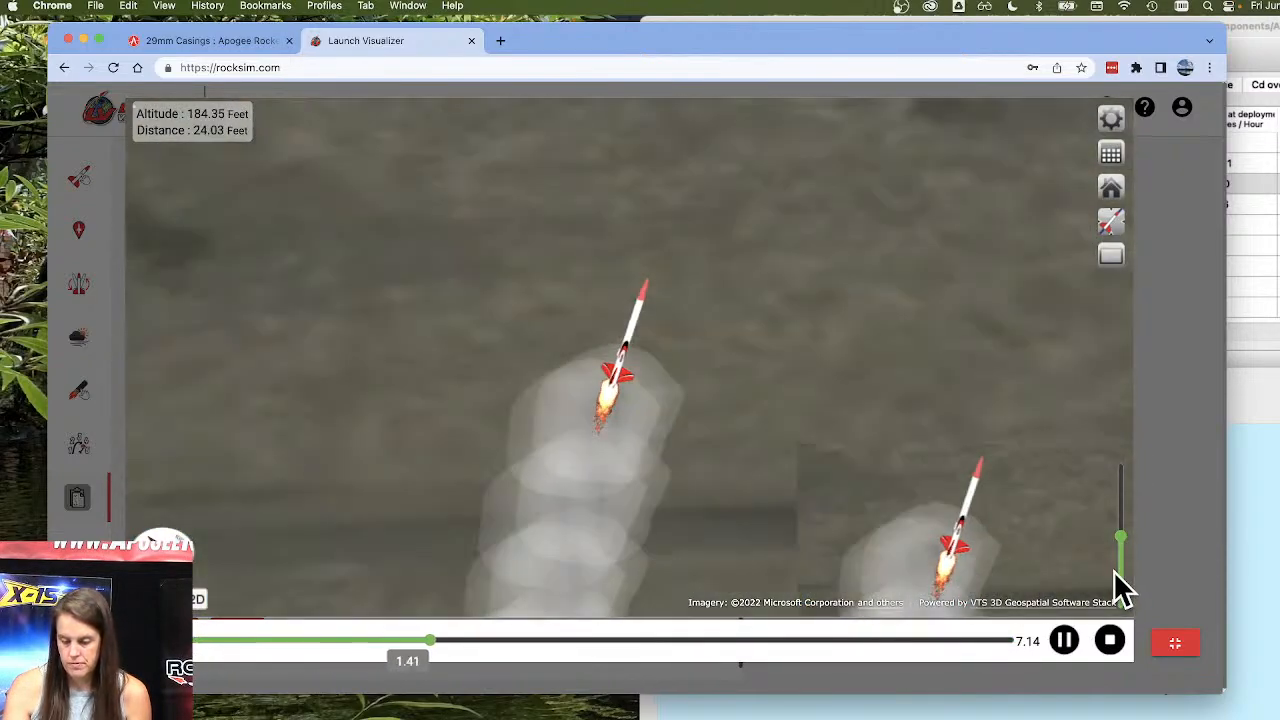
{"action": "left_click", "coordinate": [1110, 643]}
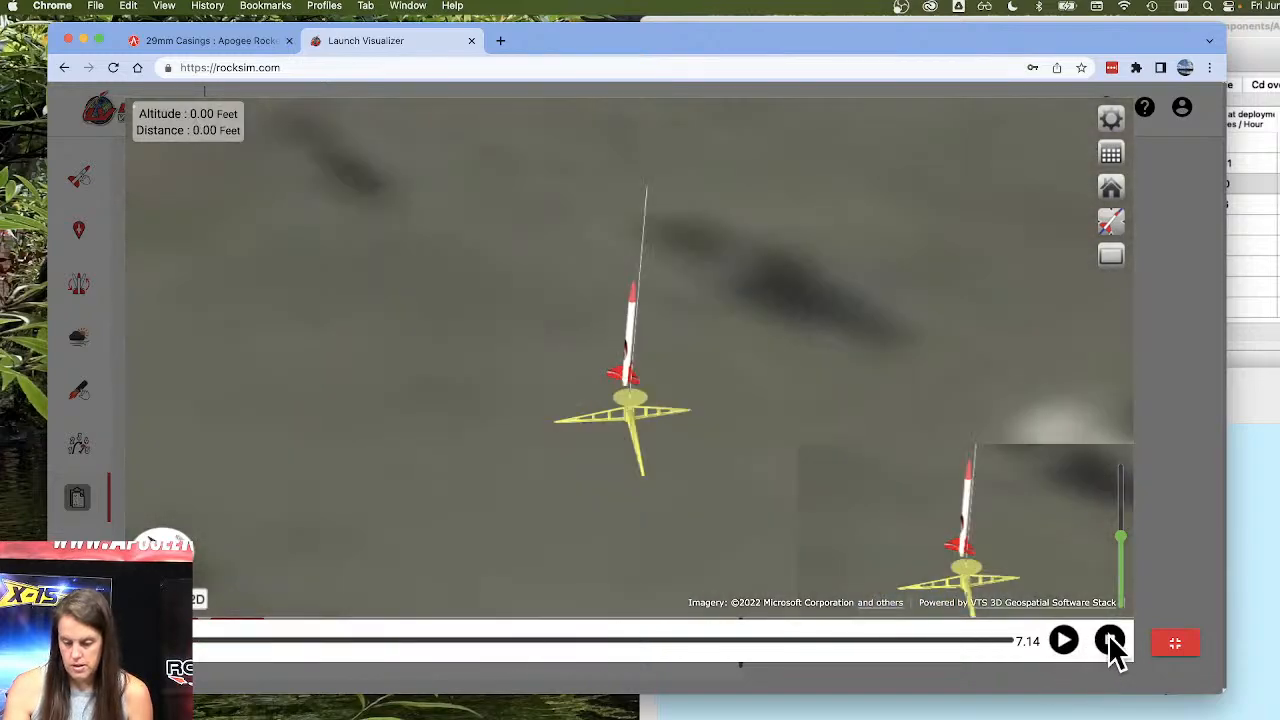
{"action": "left_click", "coordinate": [1170, 645]}
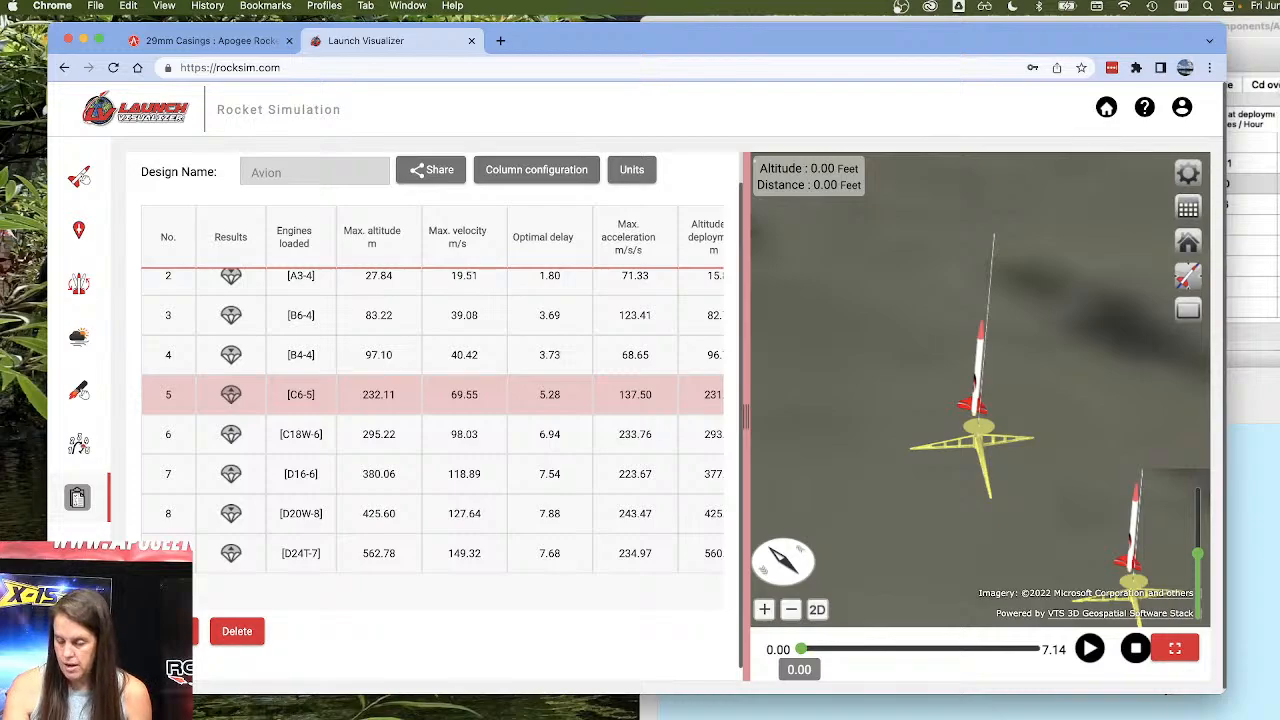
Switch to RockSim and move its window so the full flight simulations table is in view.
{"action": "left_click", "coordinate": [1276, 92]}
{"action": "left_click", "coordinate": [372, 652]}
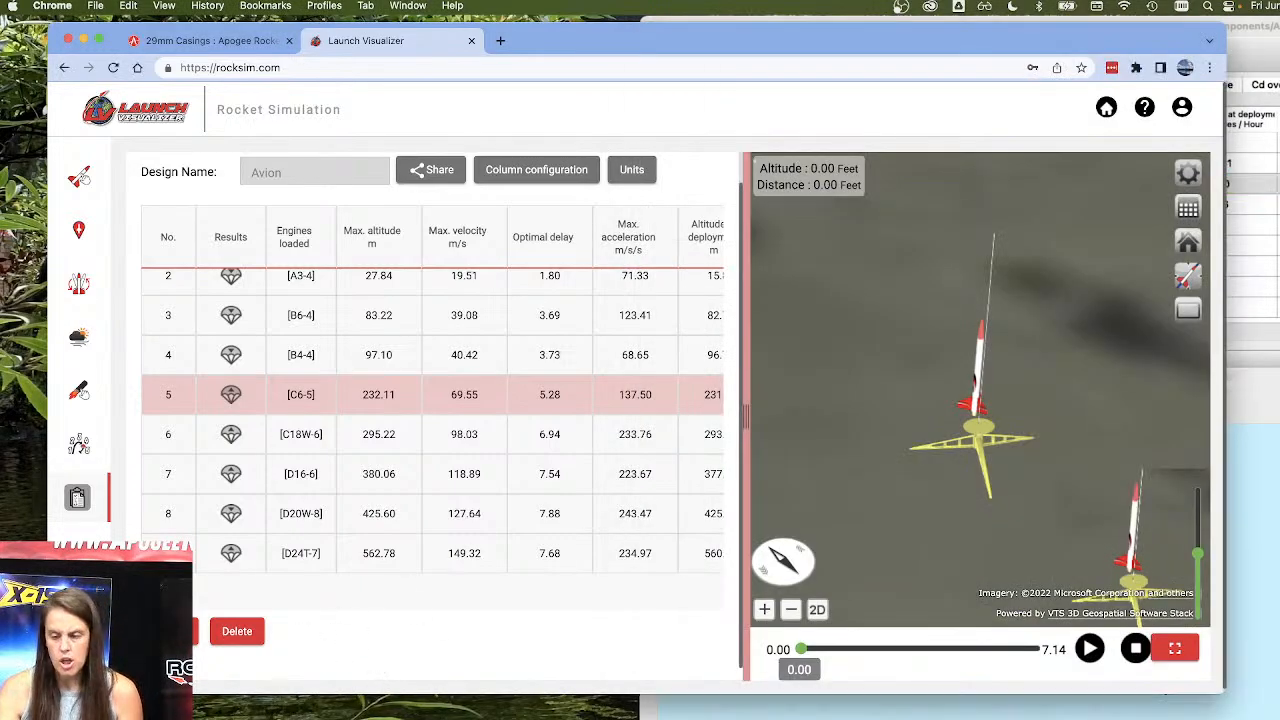
{"action": "left_click", "coordinate": [1230, 33]}
{"action": "left_click_drag", "start_coordinate": [1230, 33], "coordinate": [1036, 52]}
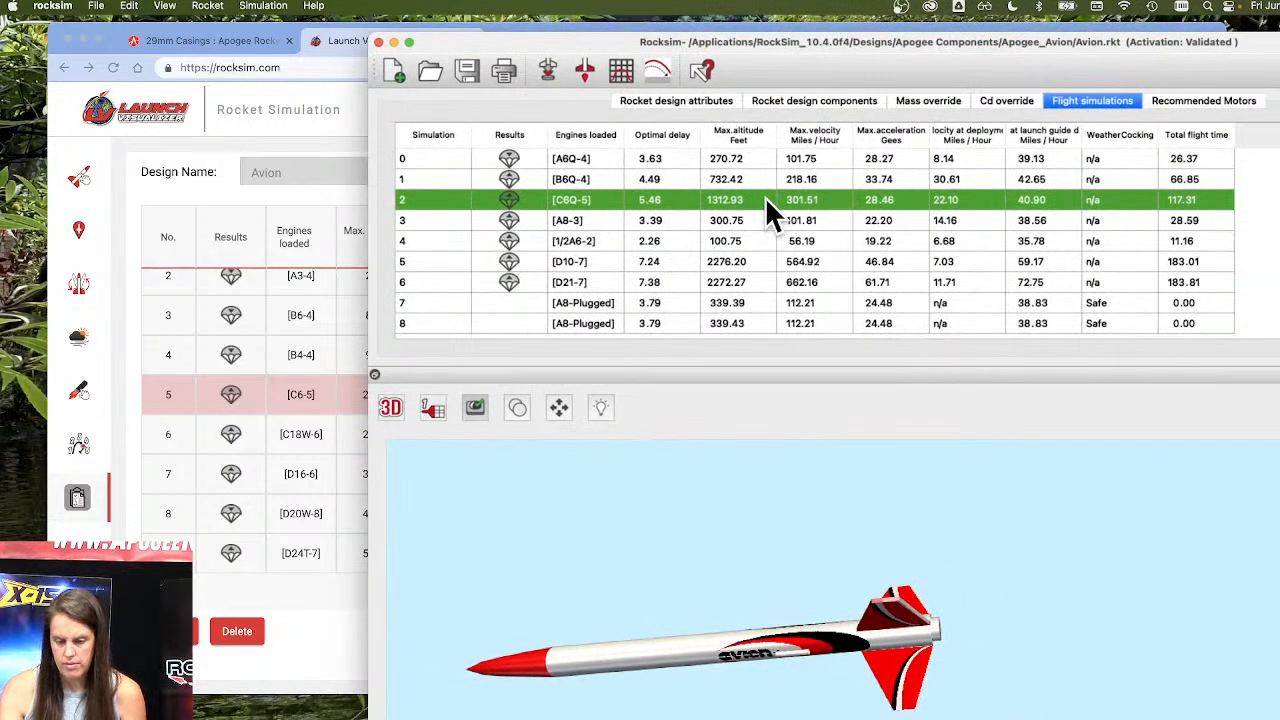
Try to load the engines from the C6Q-5 simulation and dismiss the resulting message.
{"action": "right_click", "coordinate": [643, 199]}
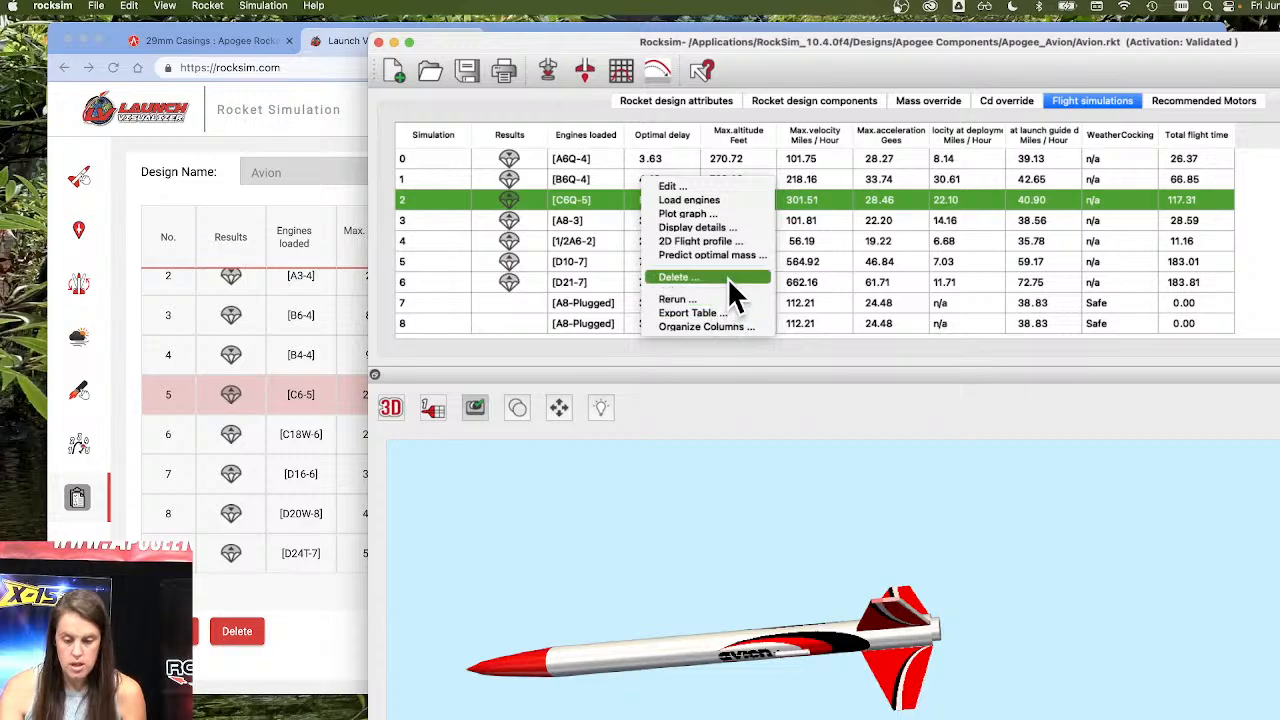
{"action": "left_click", "coordinate": [723, 204]}
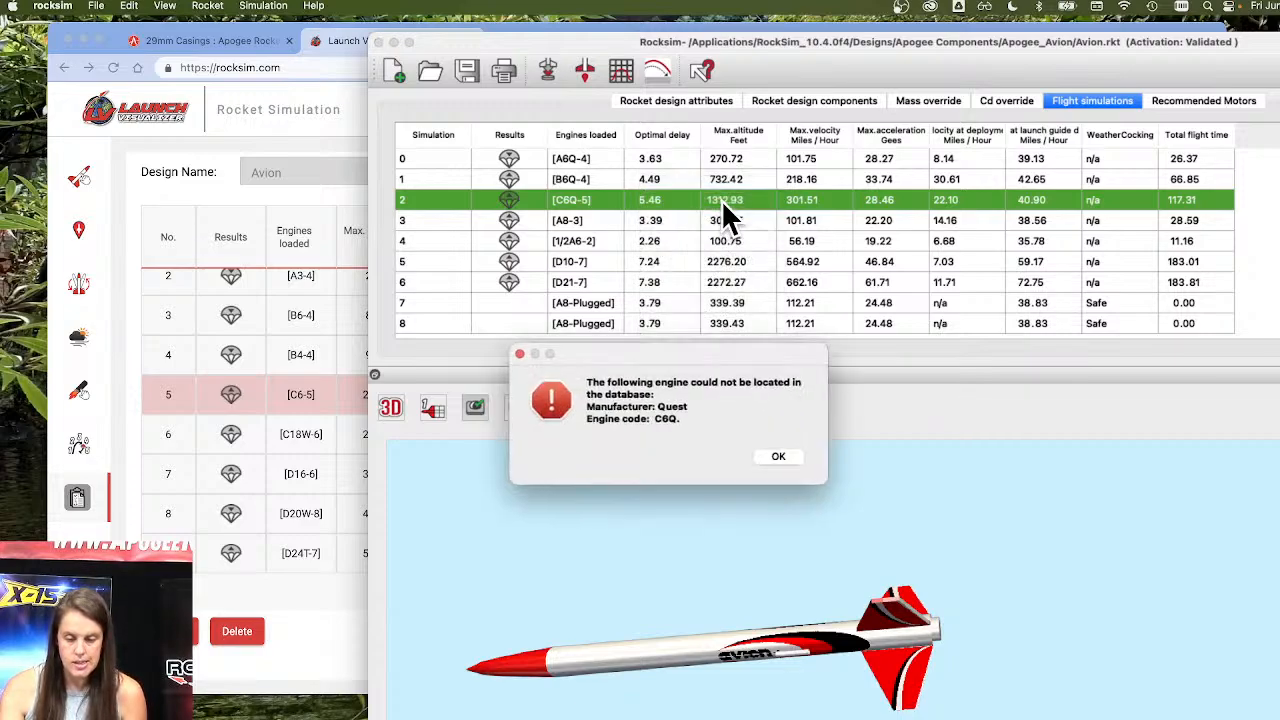
{"action": "left_click", "coordinate": [783, 458]}
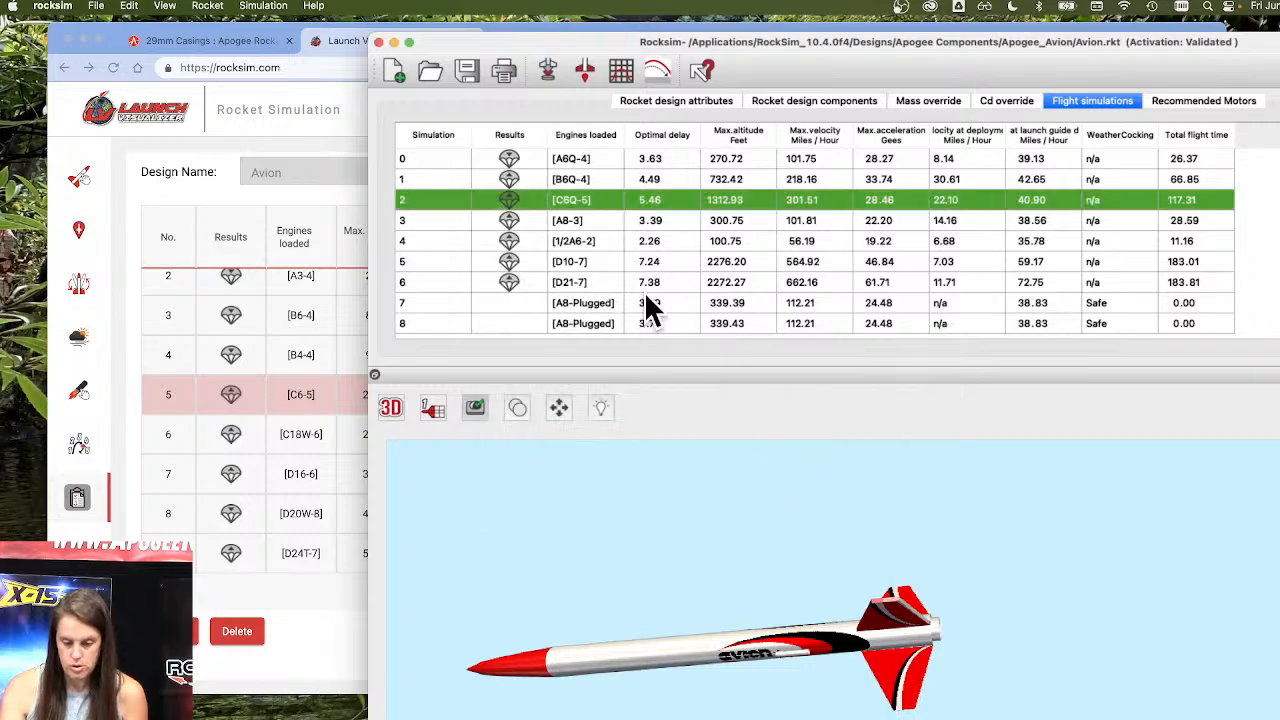
Select the D21-7 simulation, load its engines into the Avion, and dismiss the resulting message.
{"action": "left_click", "coordinate": [731, 300]}
{"action": "left_click", "coordinate": [750, 281]}
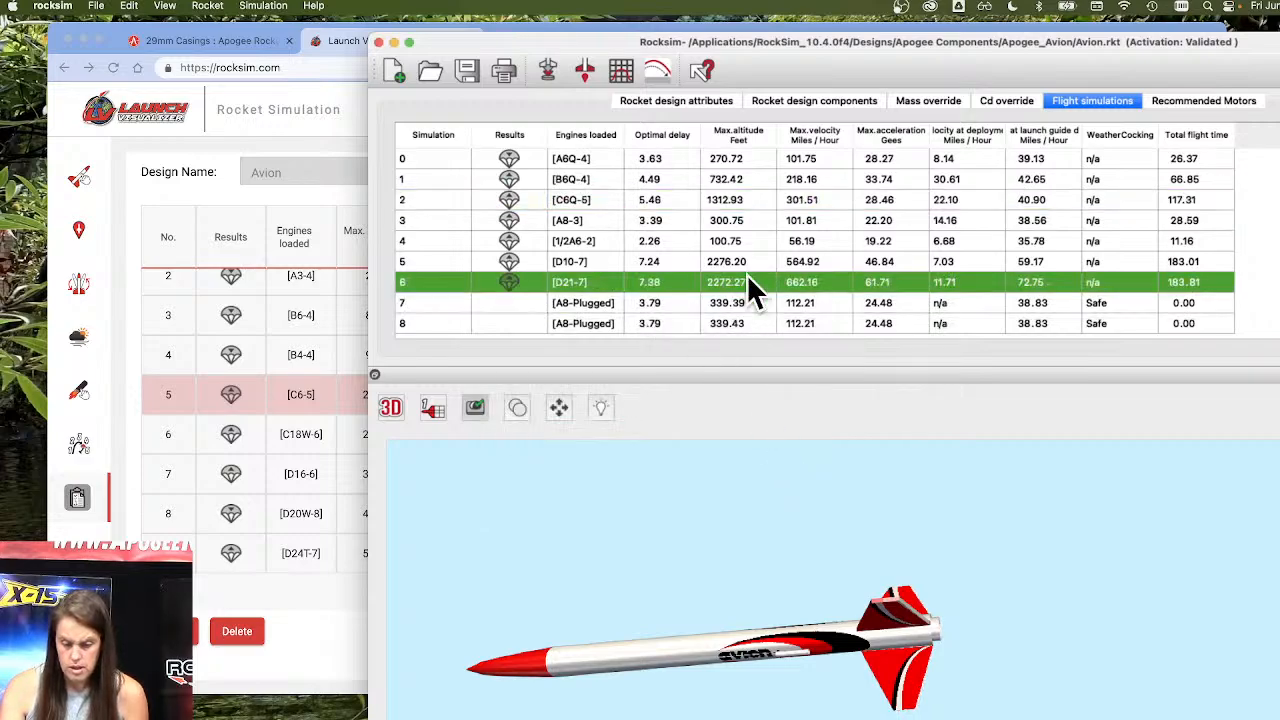
{"action": "right_click", "coordinate": [749, 281]}
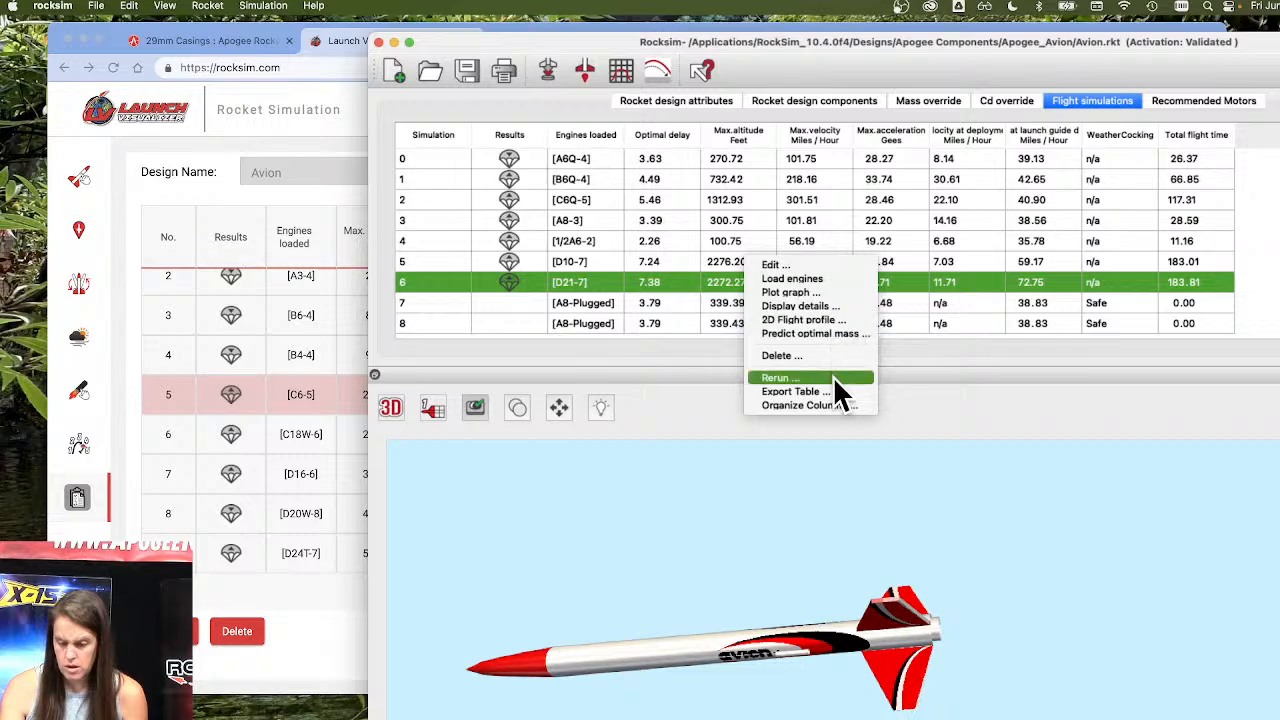
{"action": "left_click", "coordinate": [823, 278]}
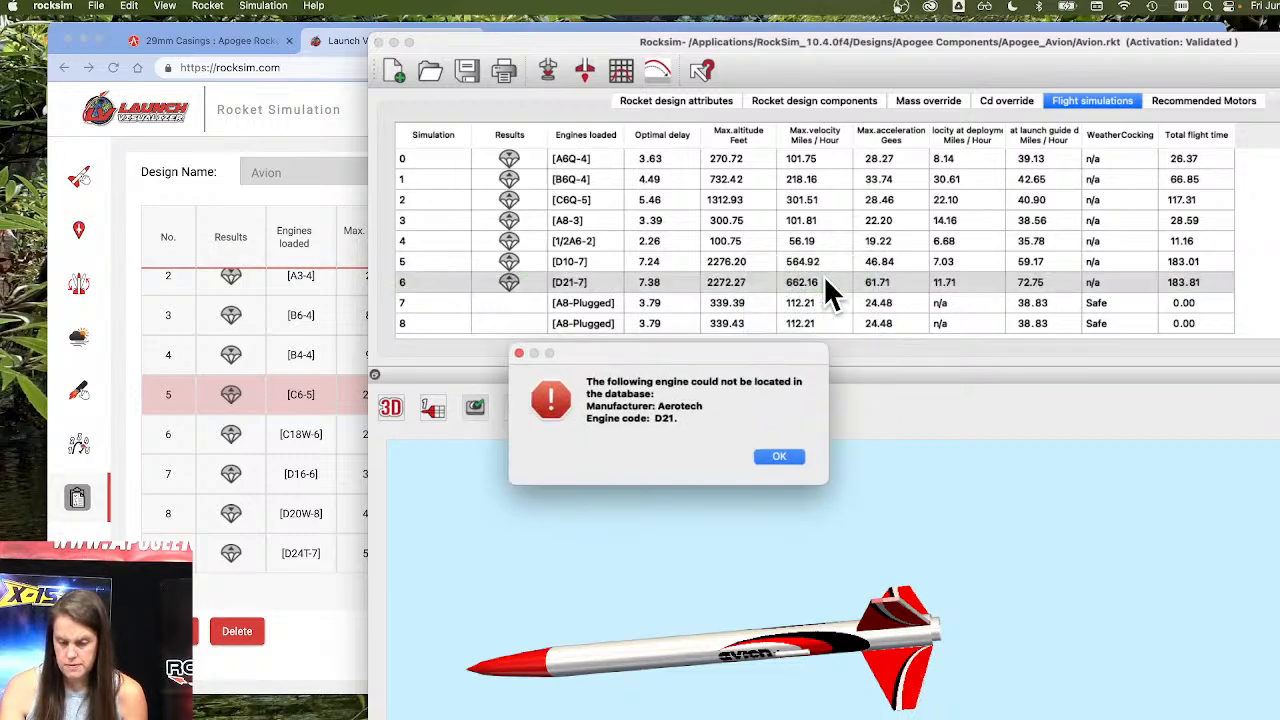
{"action": "left_click", "coordinate": [782, 458]}
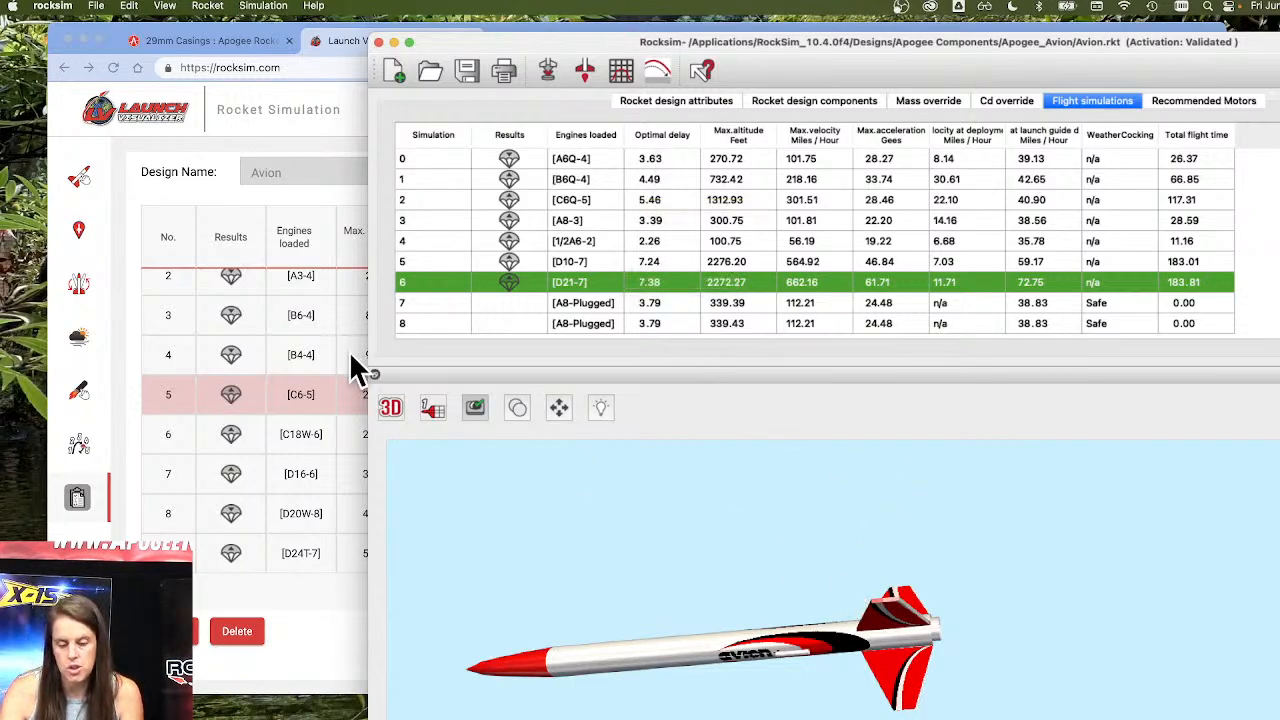
Display the Avion in the 2D drawing, check its component list, and return to the flight simulations.
{"action": "left_click", "coordinate": [390, 407]}
{"action": "left_click", "coordinate": [399, 374]}
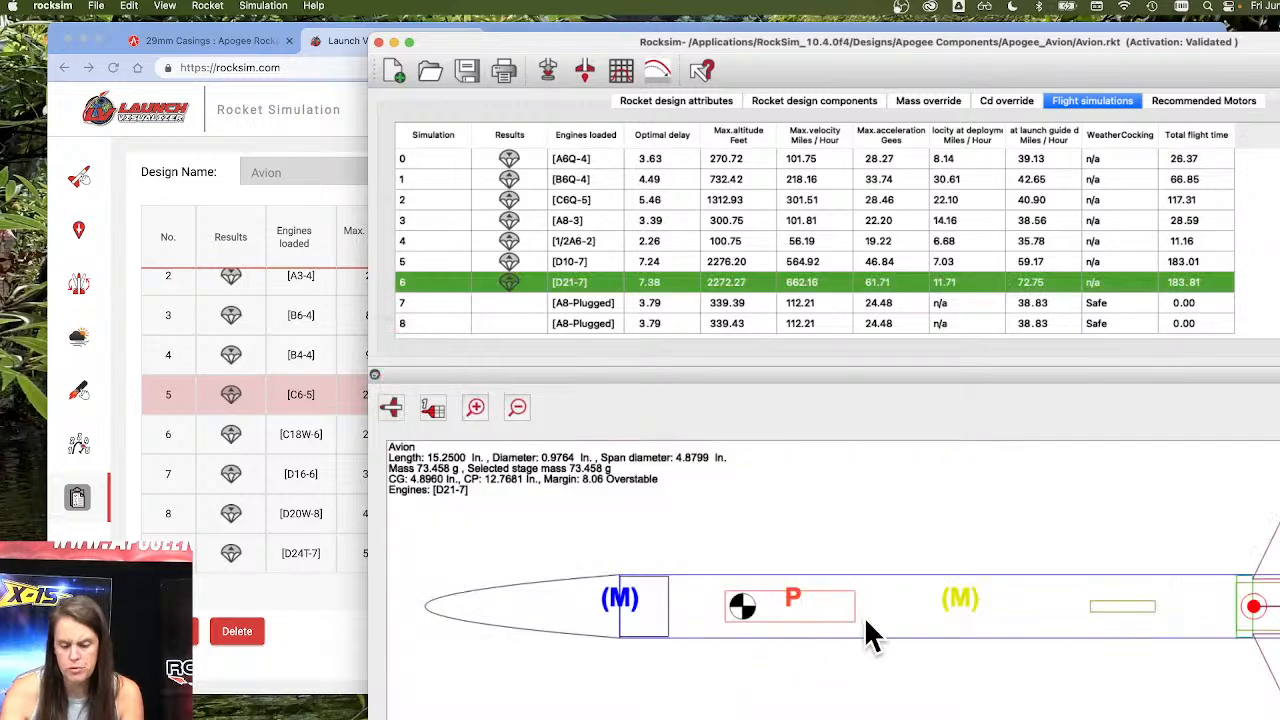
{"action": "left_click", "coordinate": [815, 100]}
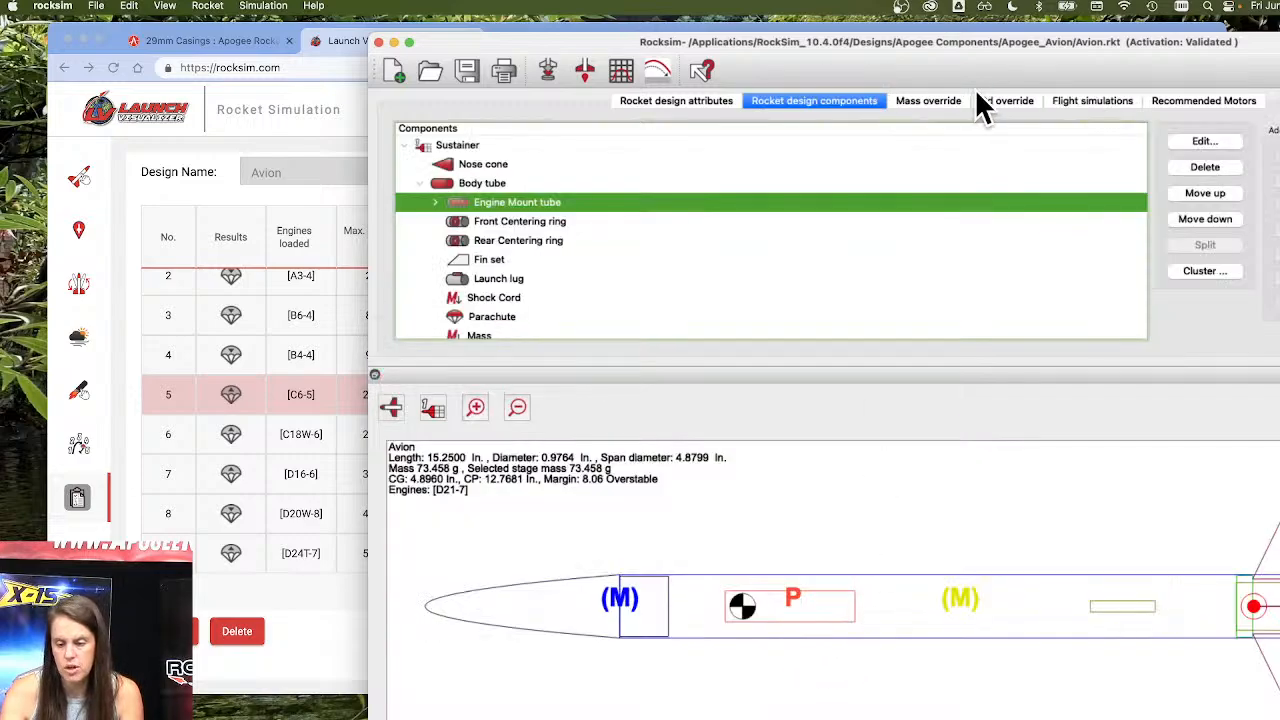
{"action": "left_click", "coordinate": [1070, 100]}
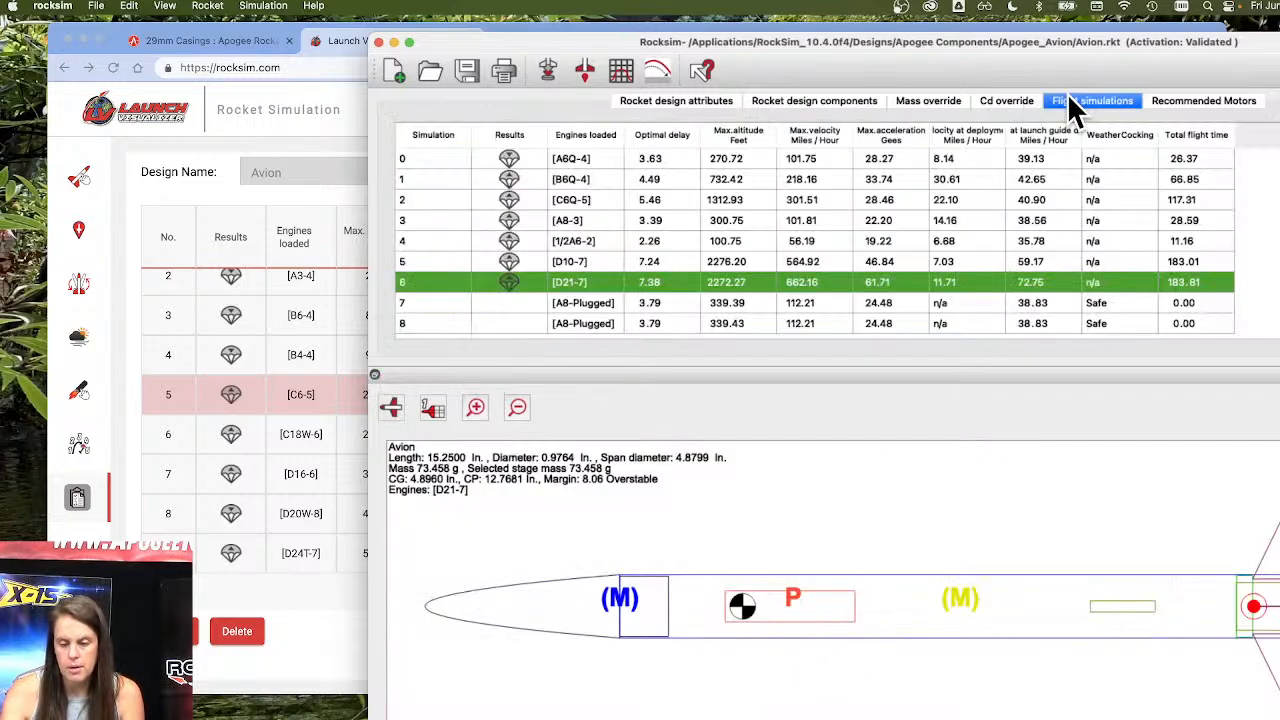
Review the flight events, starting state and launch conditions of a new launch simulation, widening the event description column, and cancel it.
{"action": "left_click", "coordinate": [543, 70]}
{"action": "left_click_drag", "start_coordinate": [900, 177], "coordinate": [760, 238]}
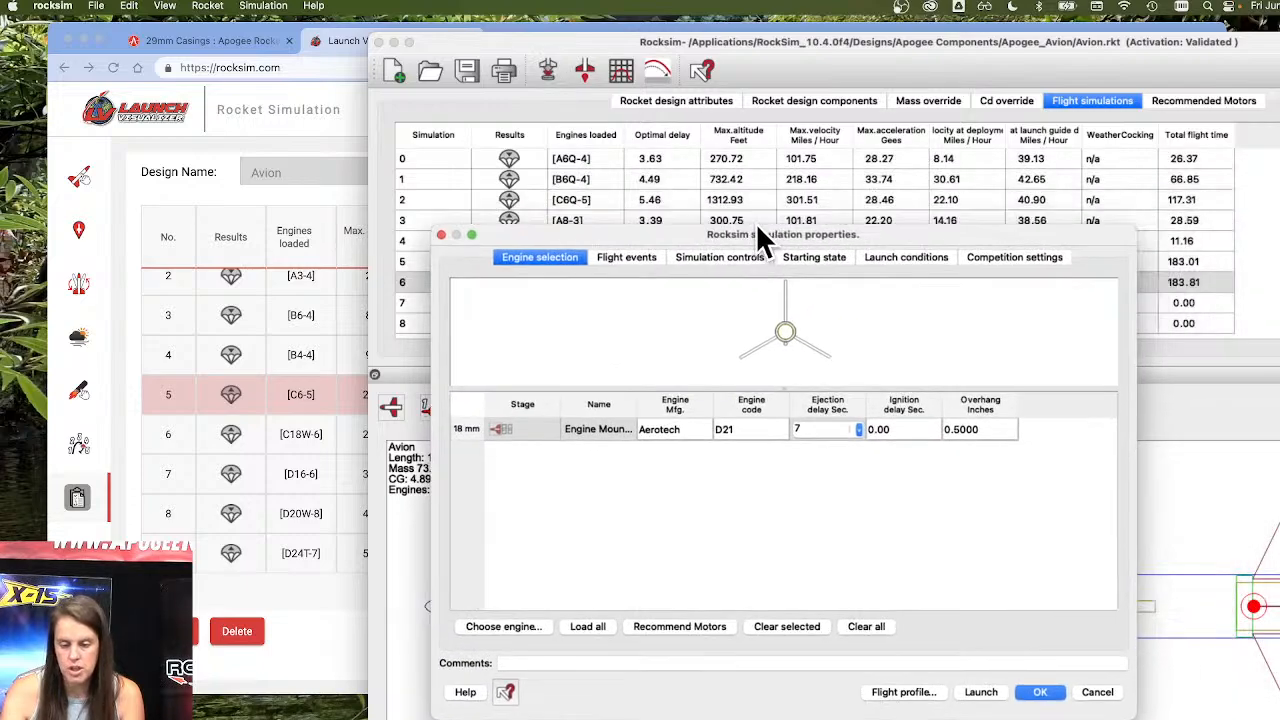
{"action": "left_click", "coordinate": [627, 256]}
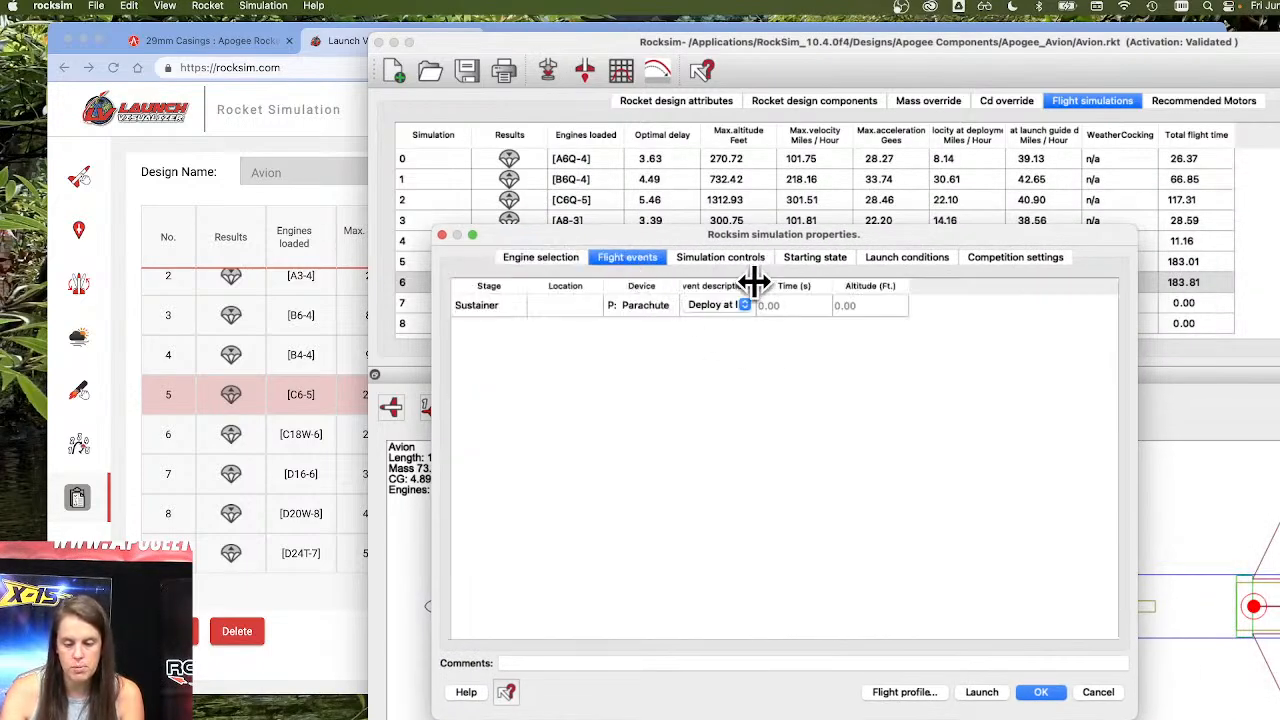
{"action": "left_click_drag", "start_coordinate": [754, 283], "coordinate": [918, 287]}
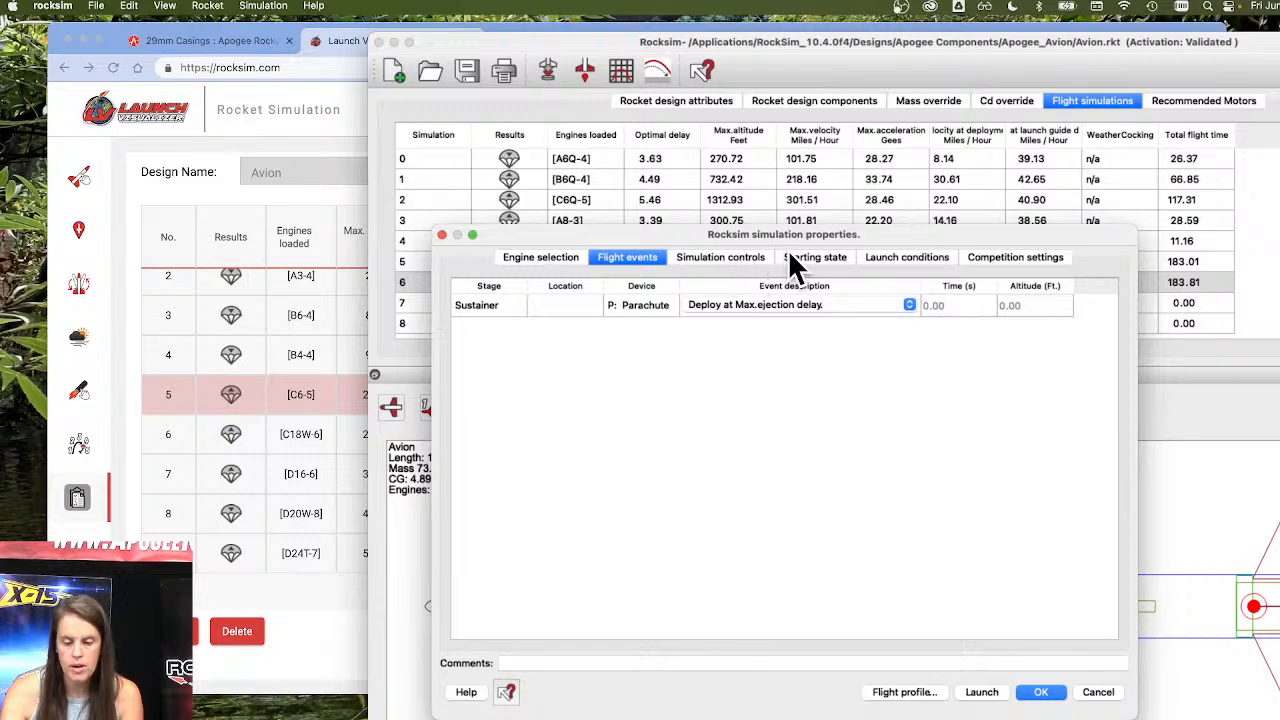
{"action": "left_click", "coordinate": [789, 256]}
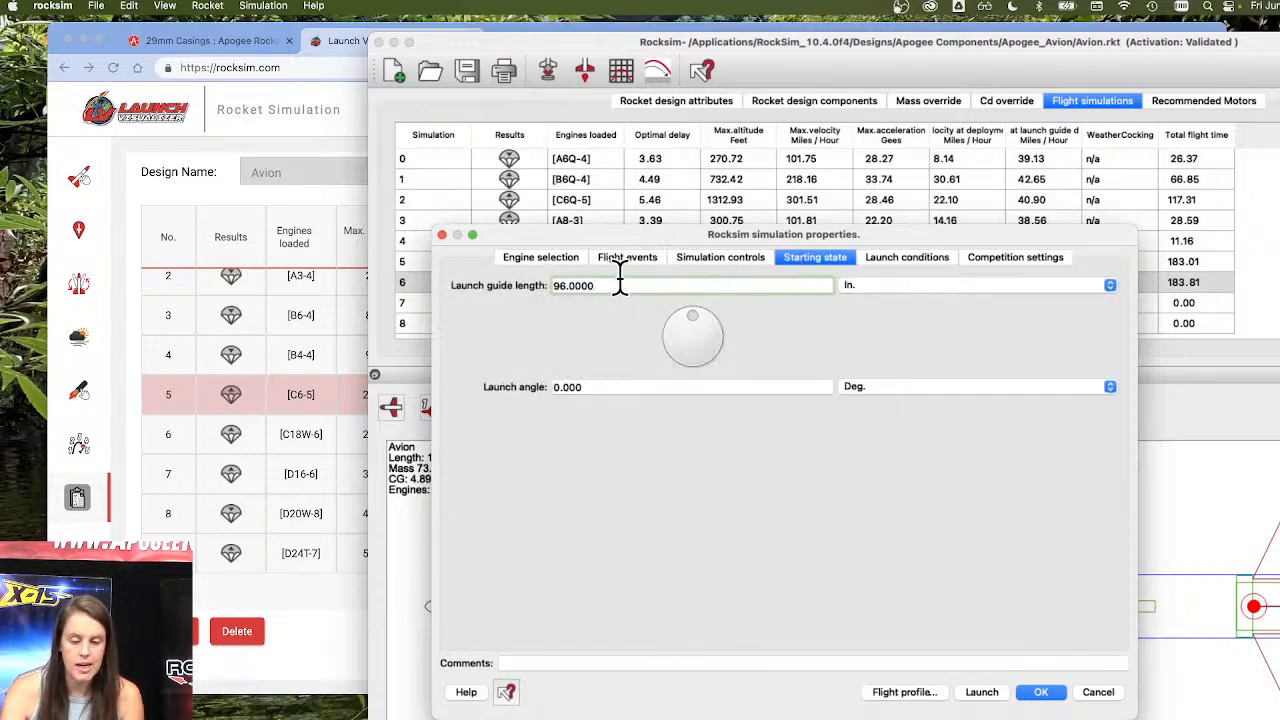
{"action": "left_click", "coordinate": [903, 257]}
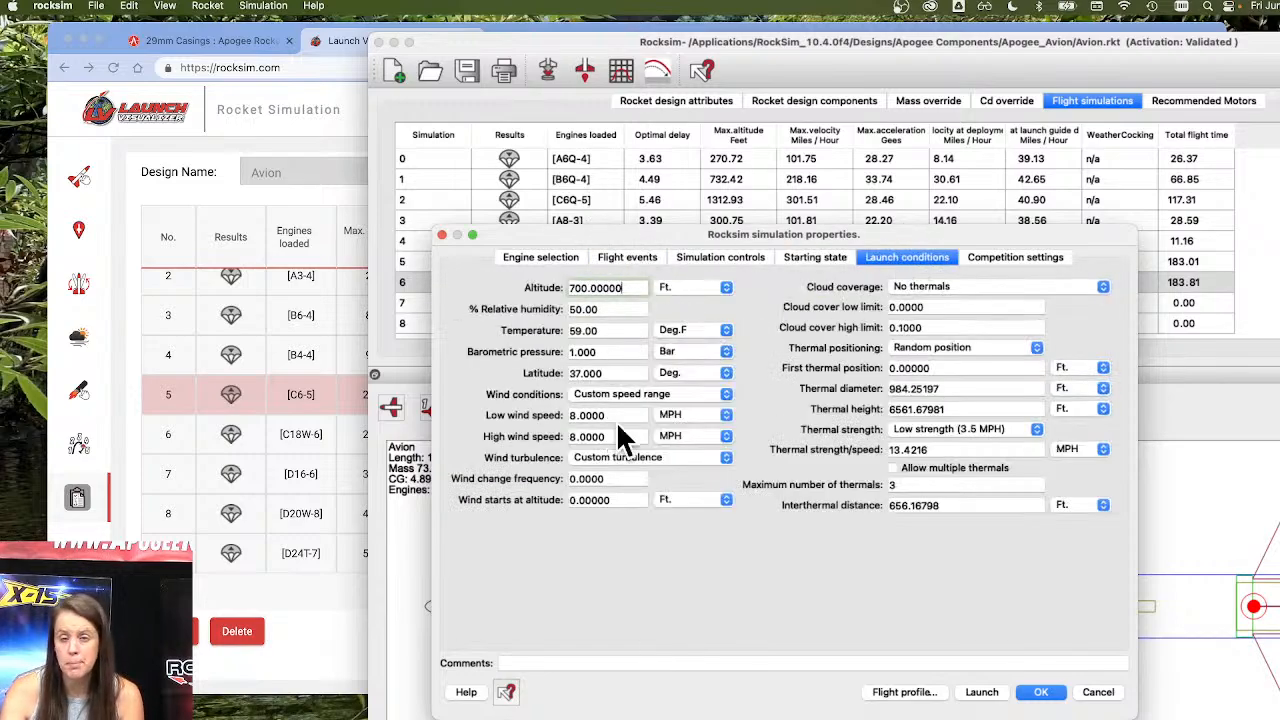
{"action": "left_click", "coordinate": [1082, 694]}
Try to edit and relaunch the existing D21-7 simulation, dismissing the engine messages.
{"action": "right_click", "coordinate": [674, 280]}
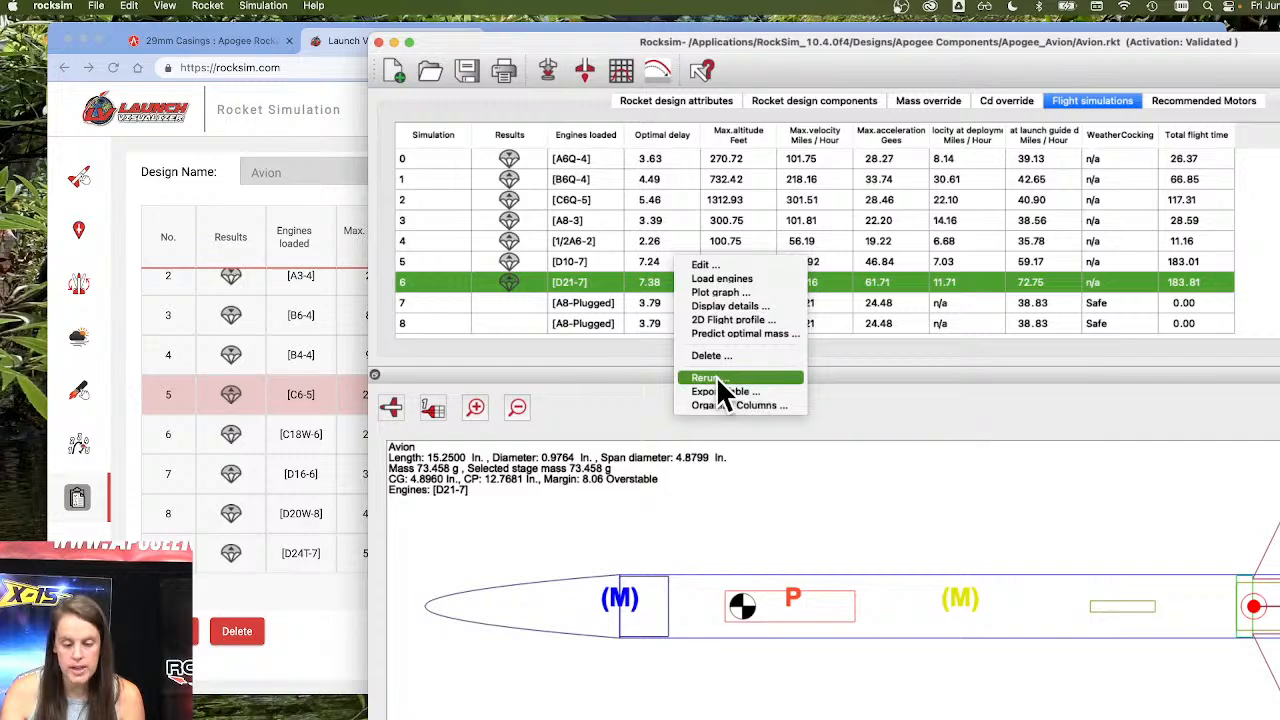
{"action": "left_click", "coordinate": [753, 264]}
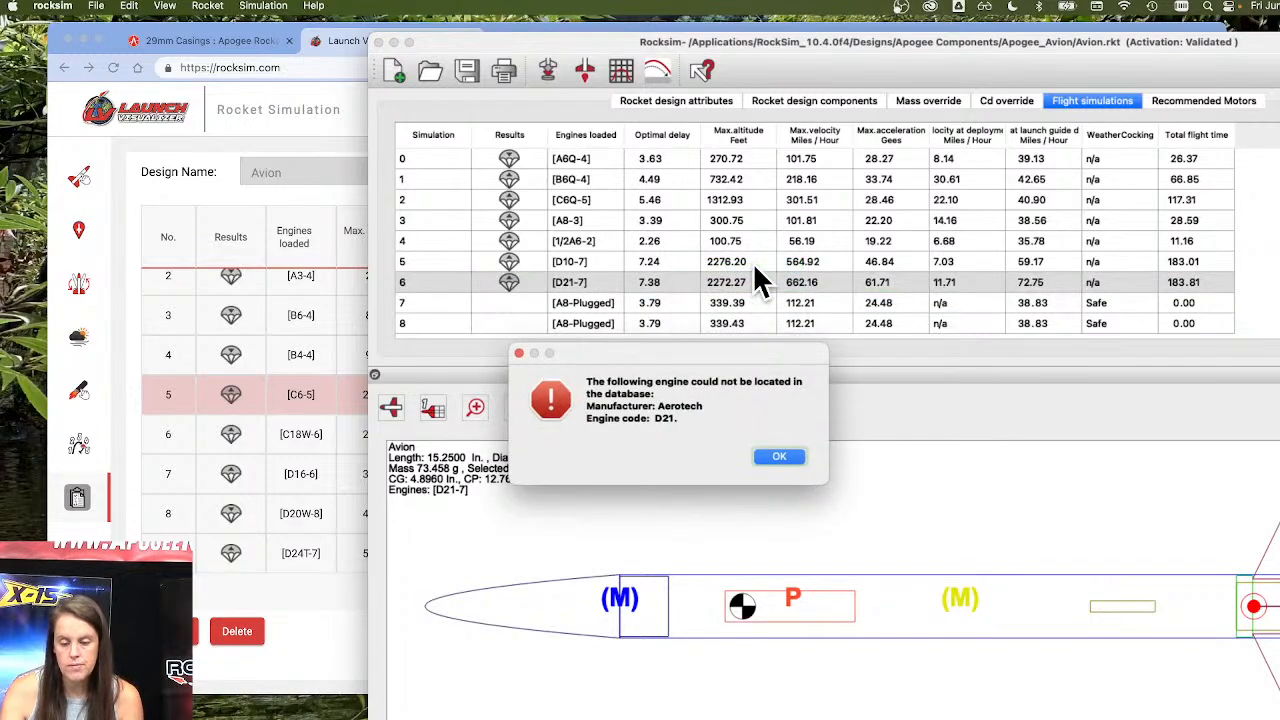
{"action": "left_click", "coordinate": [780, 462]}
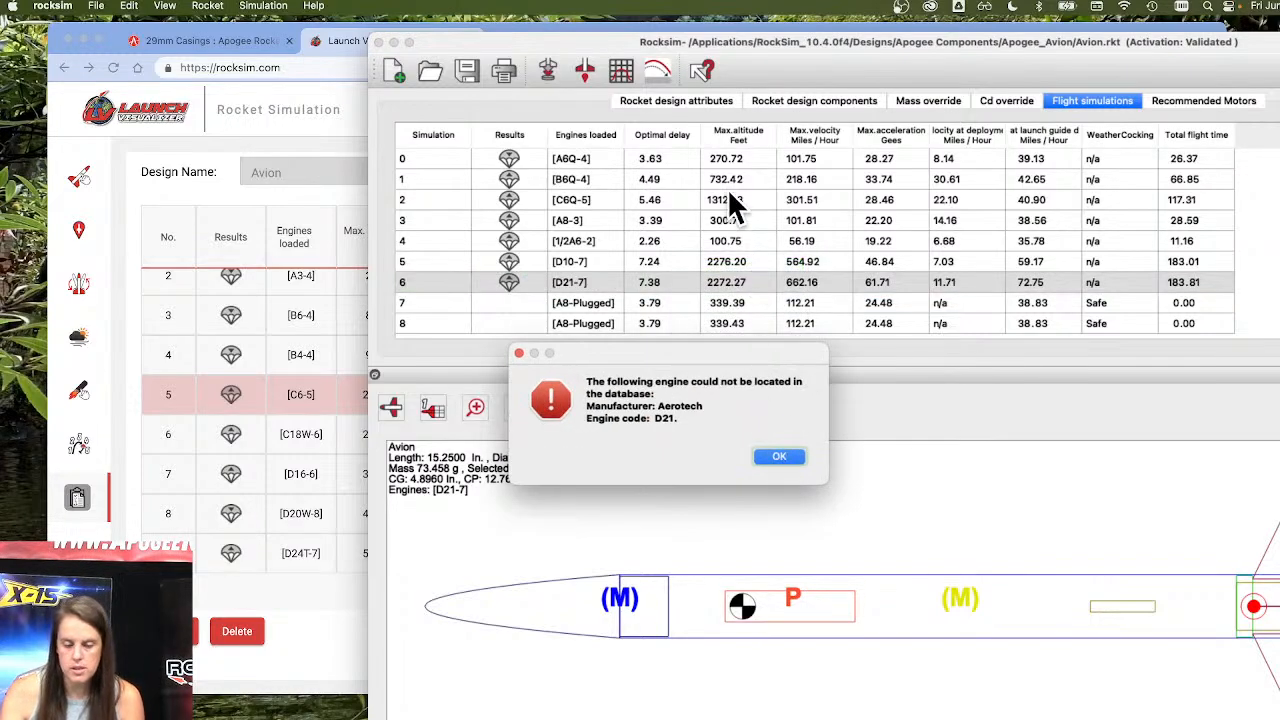
{"action": "left_click", "coordinate": [780, 462]}
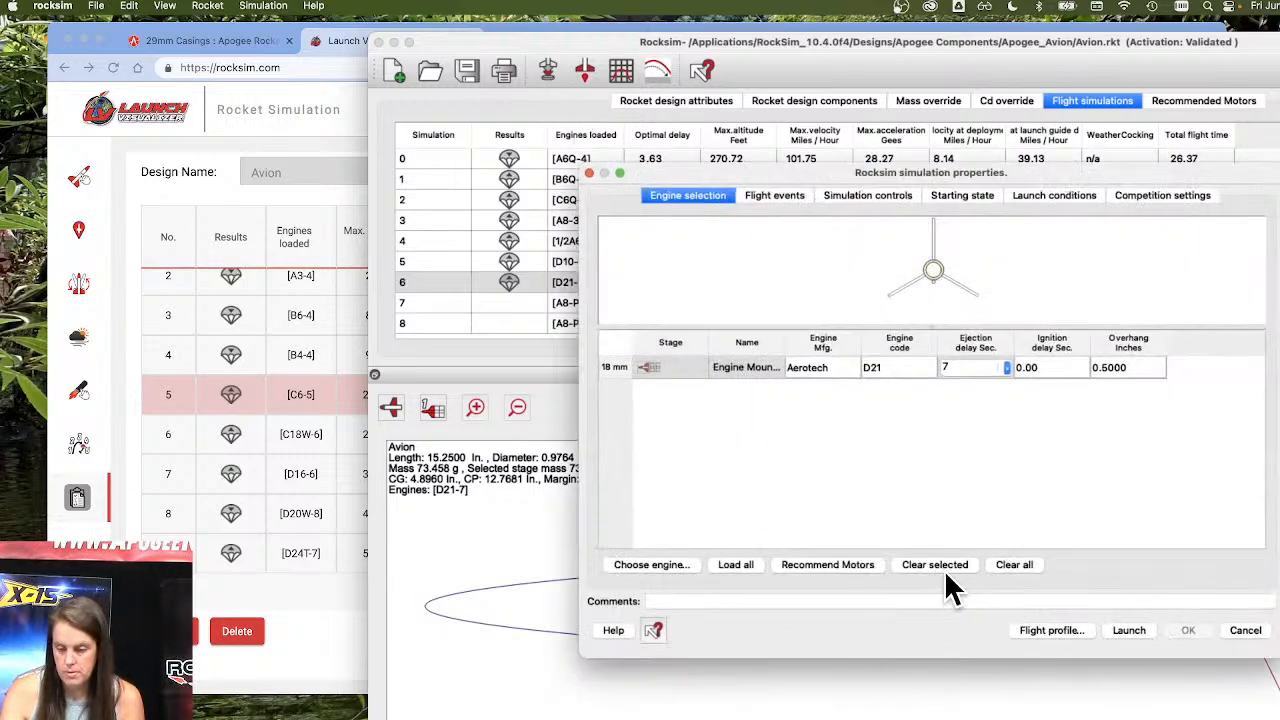
{"action": "left_click", "coordinate": [1120, 627]}
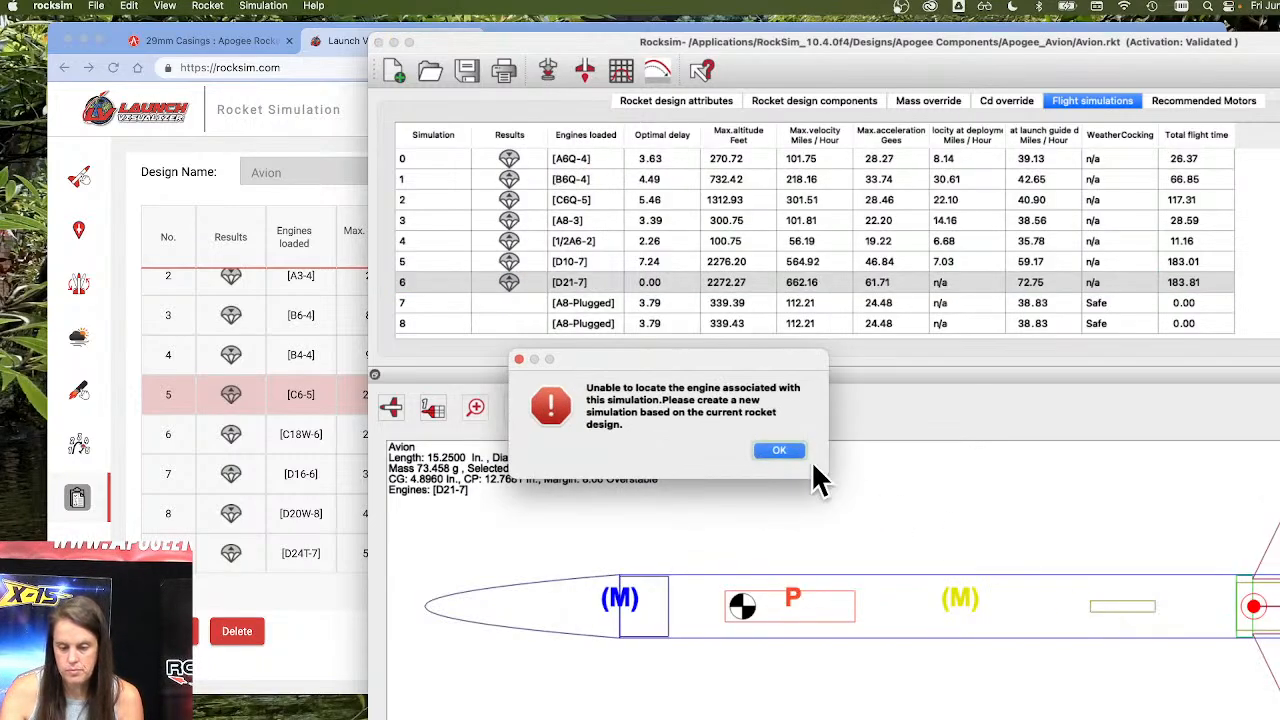
{"action": "left_click", "coordinate": [779, 450]}
Launch a new Avion simulation with the 18 mm Estes B6 engine and an ejection delay of 6 seconds.
{"action": "left_click", "coordinate": [551, 70]}
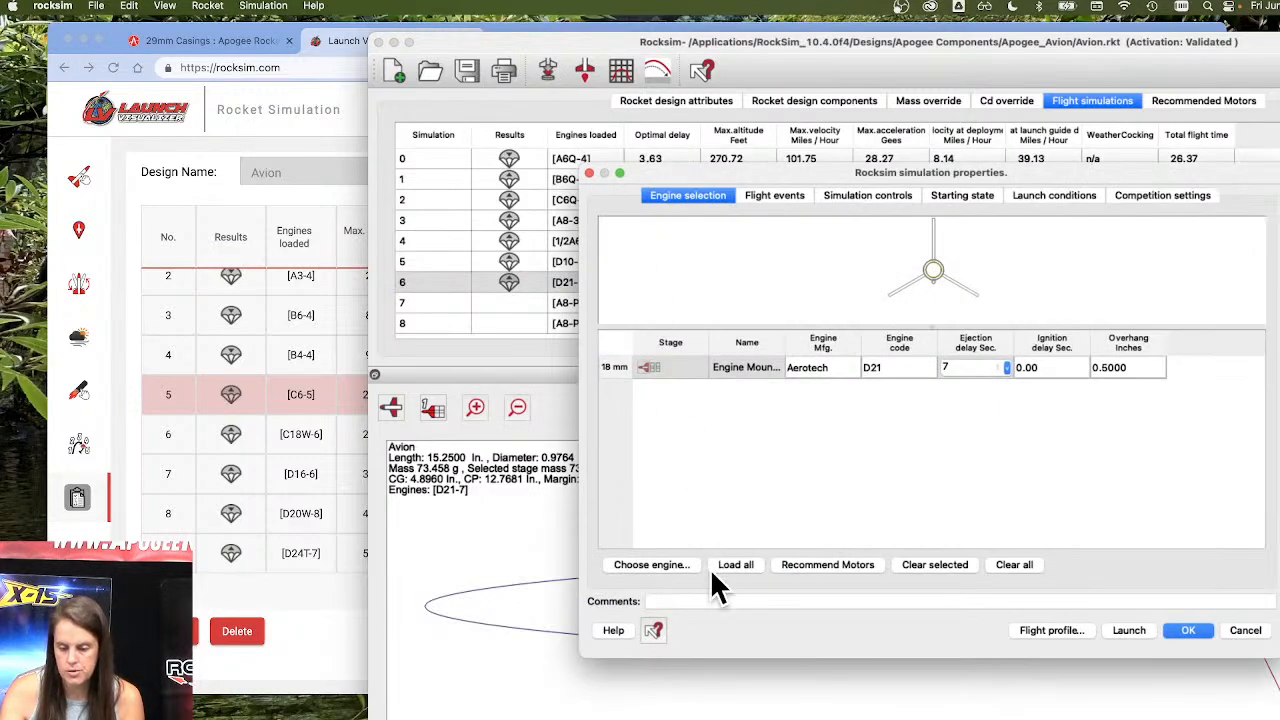
{"action": "left_click", "coordinate": [665, 565]}
{"action": "left_click", "coordinate": [324, 405]}
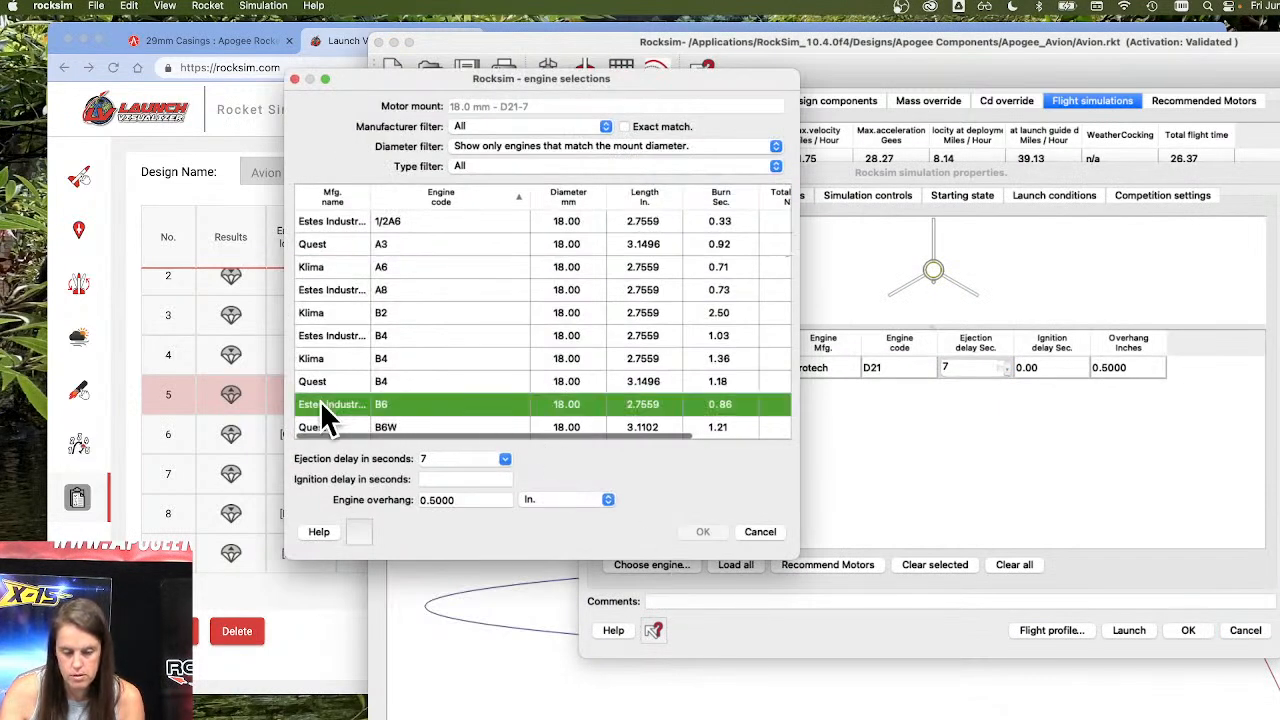
{"action": "left_click", "coordinate": [505, 459]}
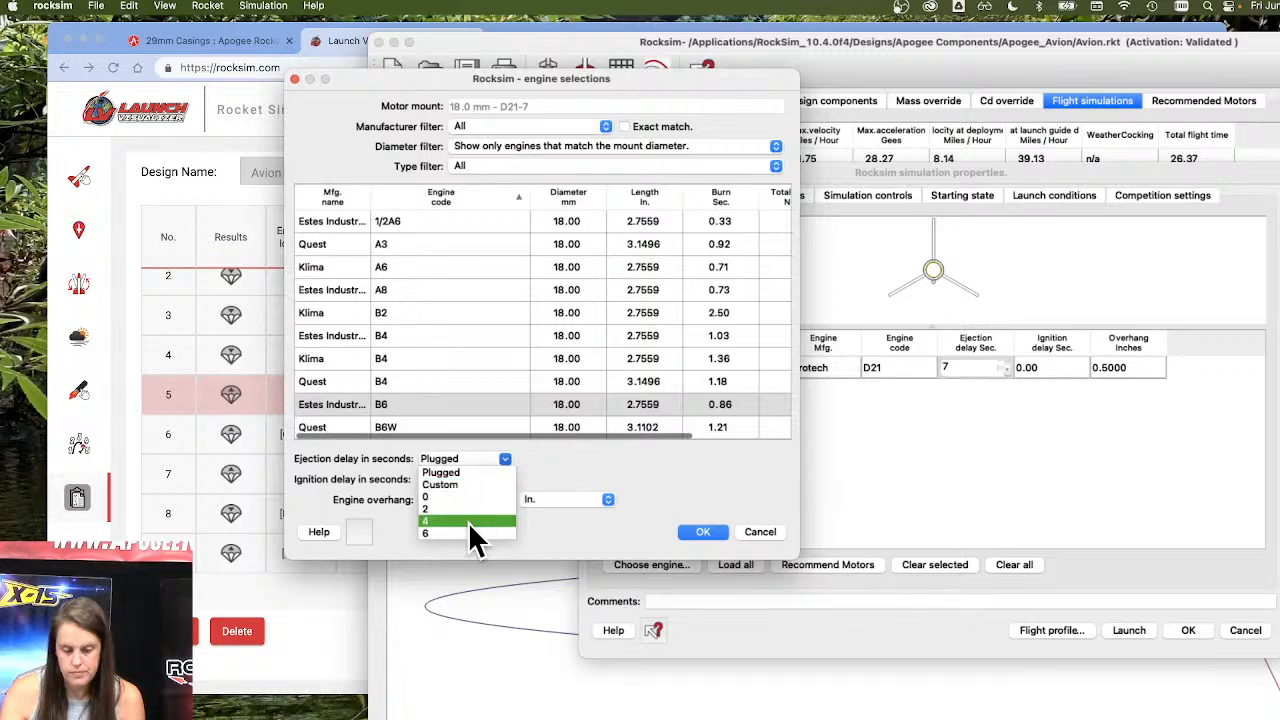
{"action": "left_click", "coordinate": [468, 532]}
{"action": "left_click", "coordinate": [700, 532]}
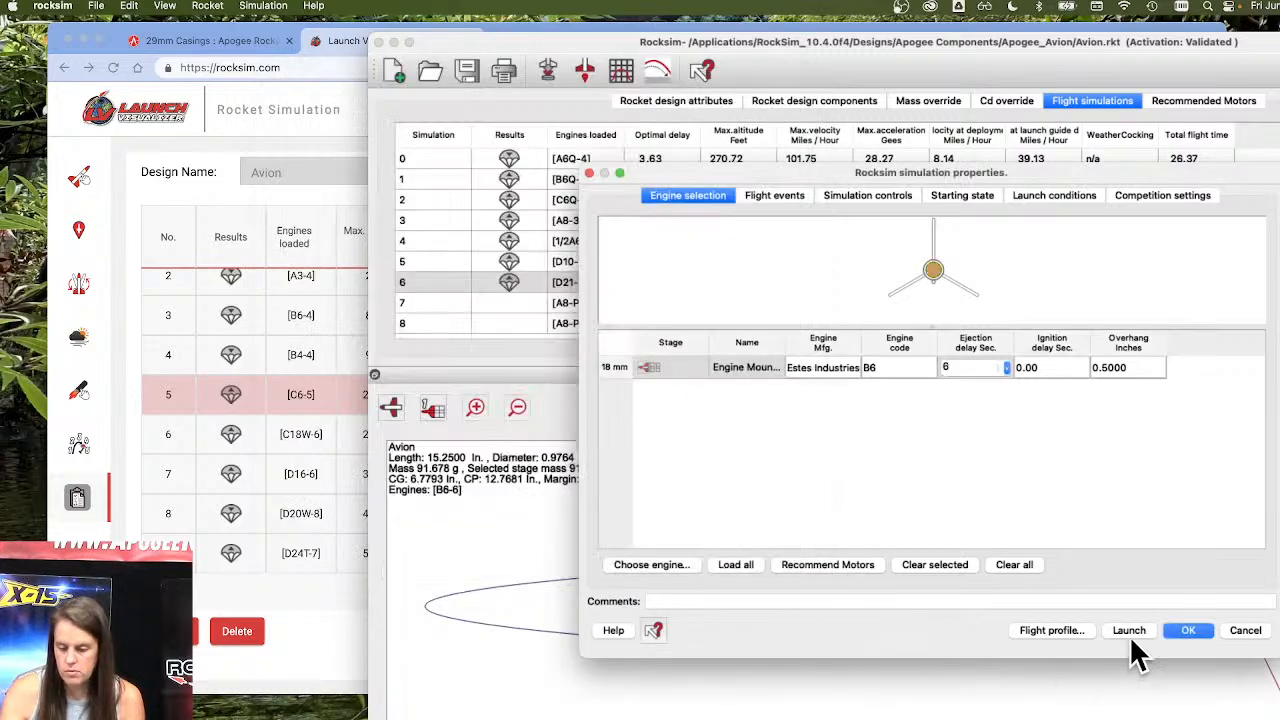
{"action": "left_click", "coordinate": [1129, 631]}
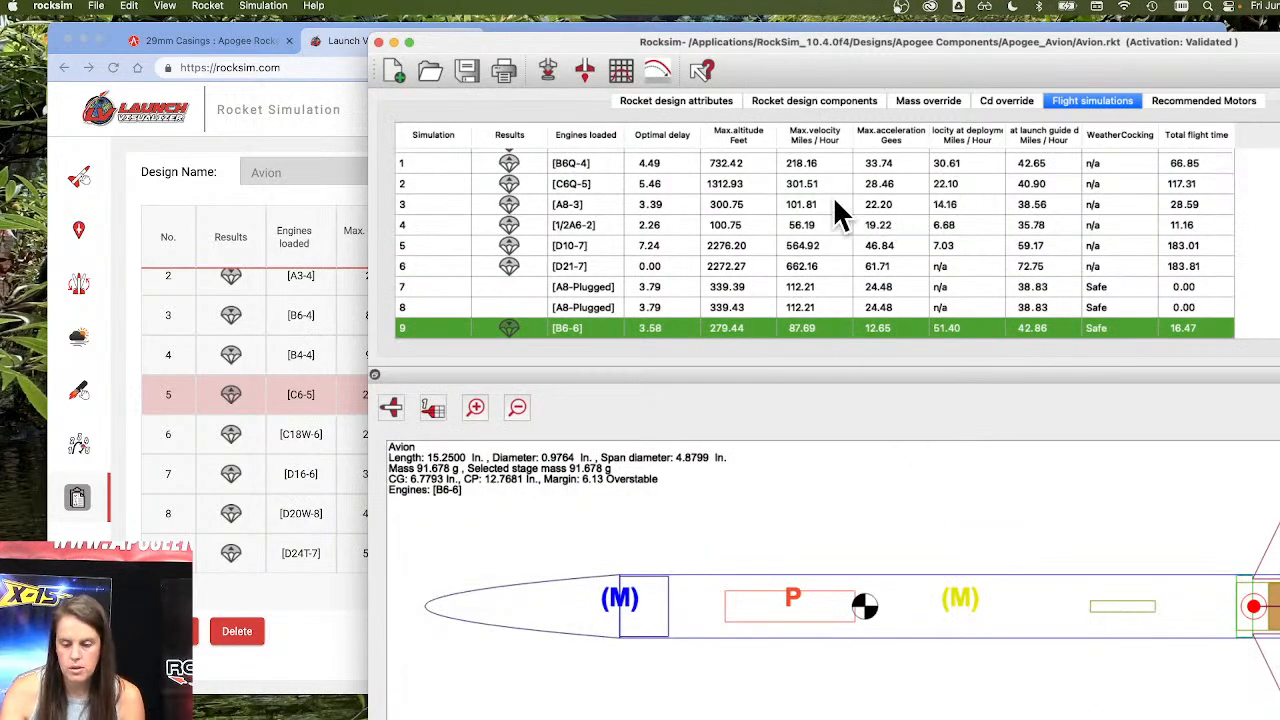
Open the B6-6 simulation's properties for editing, check its engine selection, and cancel without changes.
{"action": "right_click", "coordinate": [813, 325]}
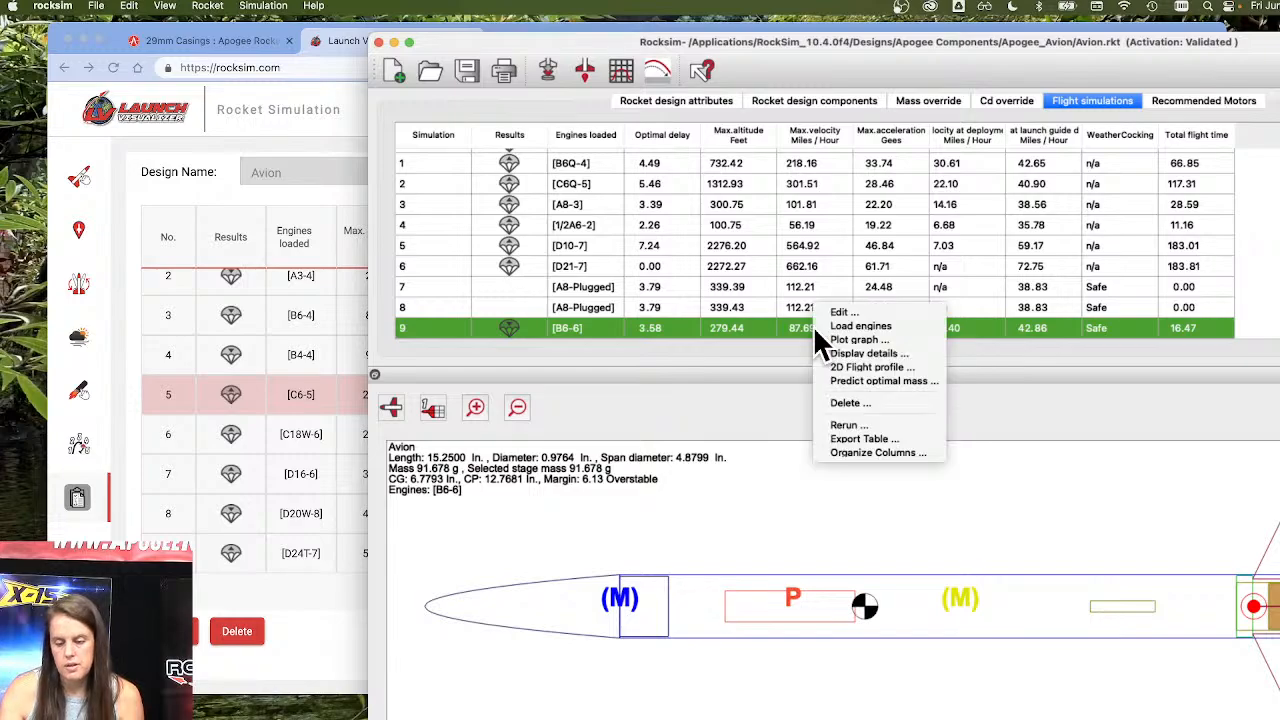
{"action": "left_click", "coordinate": [894, 313]}
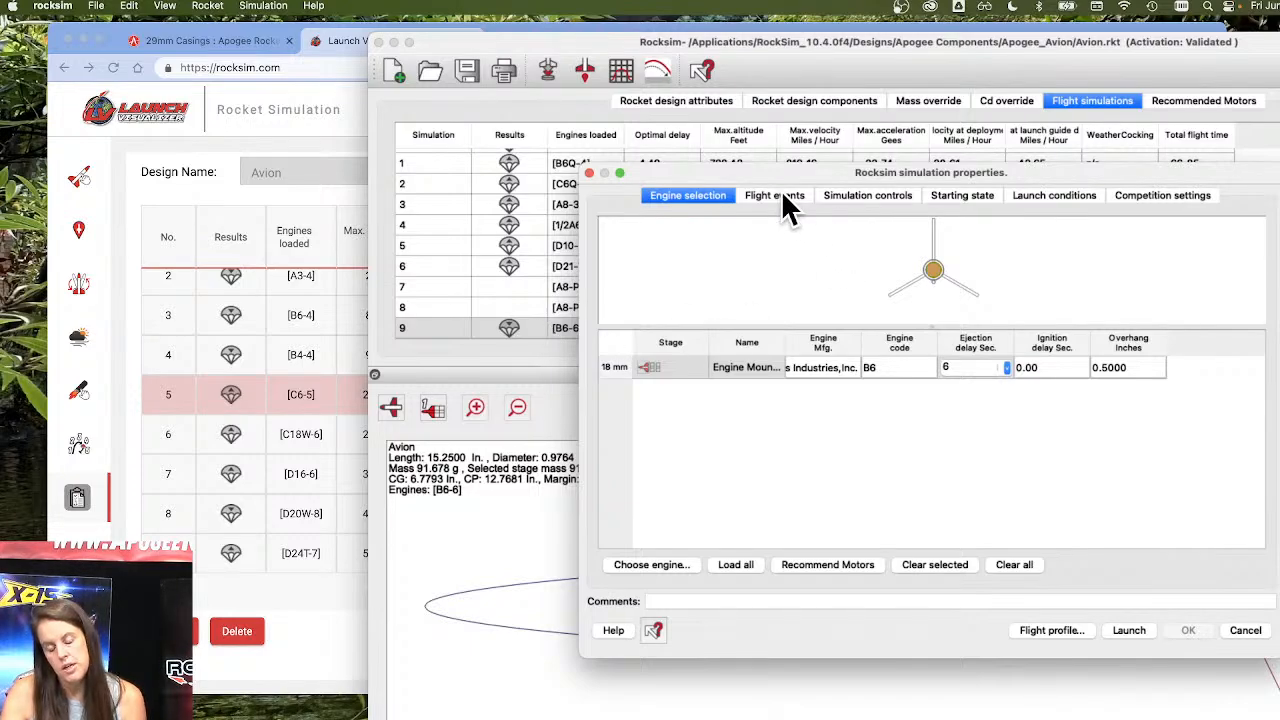
{"action": "left_click", "coordinate": [1245, 632]}
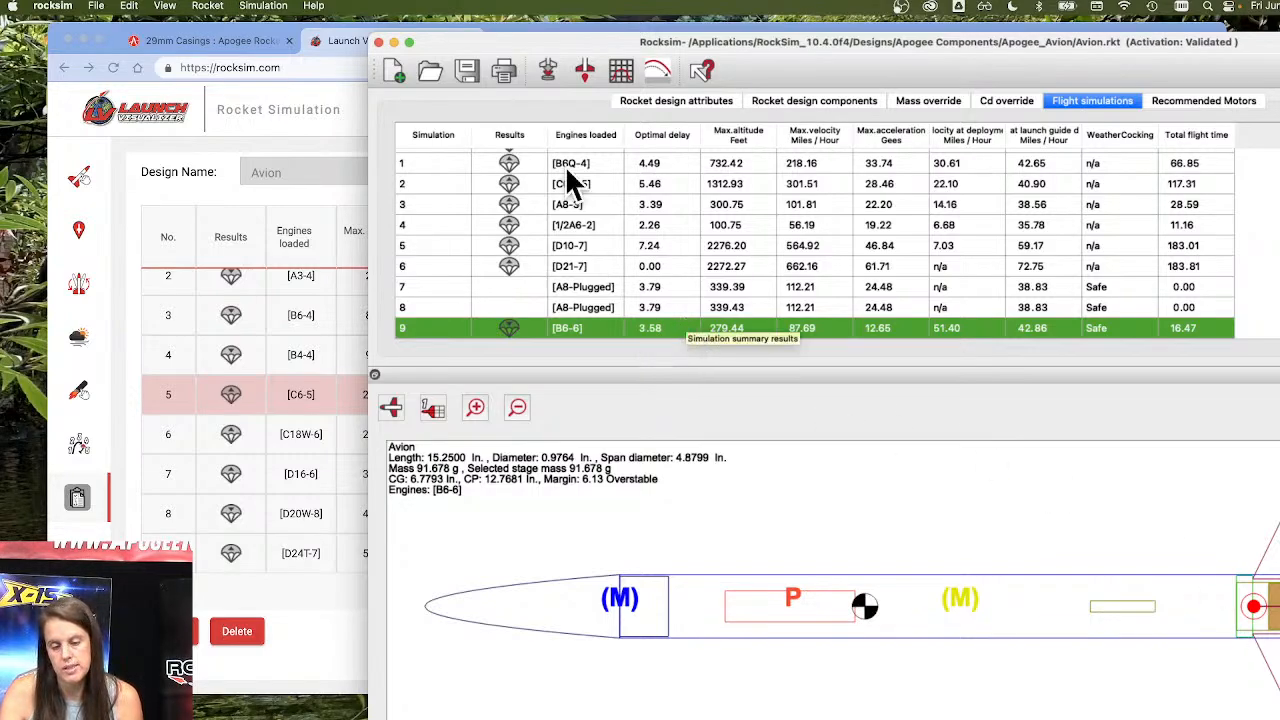
Launch another B6-6 simulation with the wind conditions set to No wind.
{"action": "left_click", "coordinate": [546, 68]}
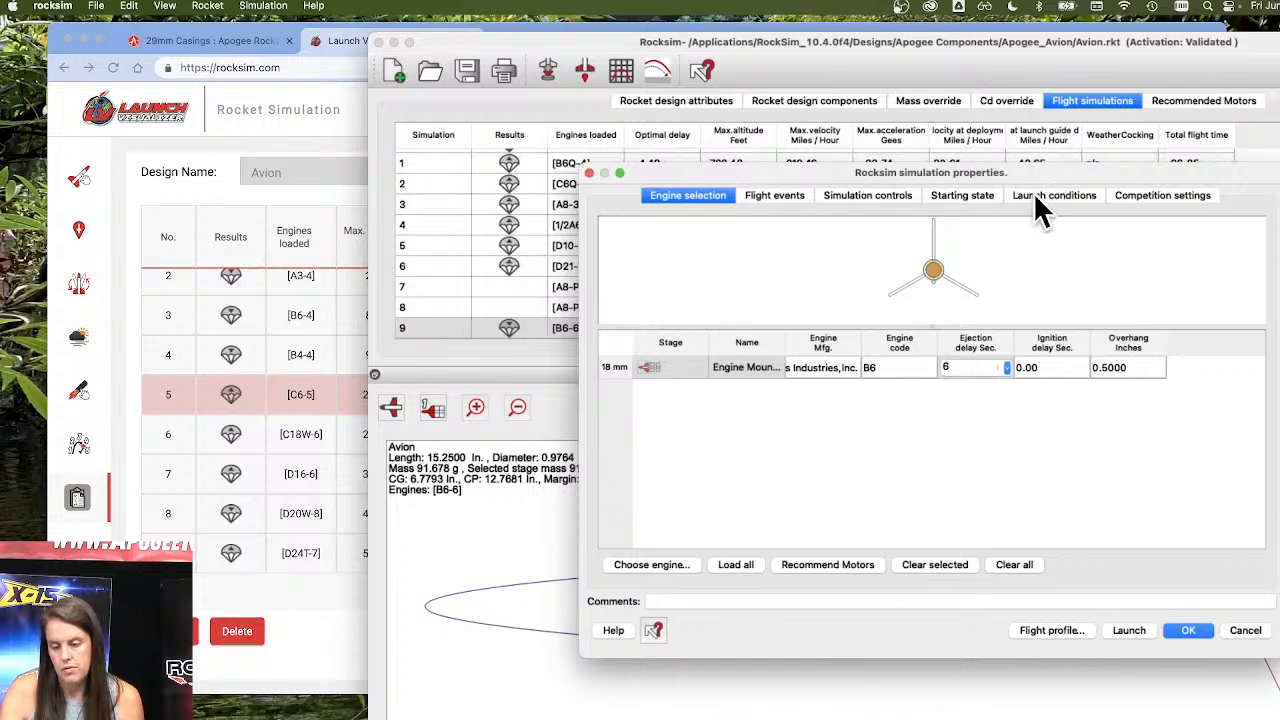
{"action": "left_click", "coordinate": [1040, 200]}
{"action": "left_click", "coordinate": [782, 330]}
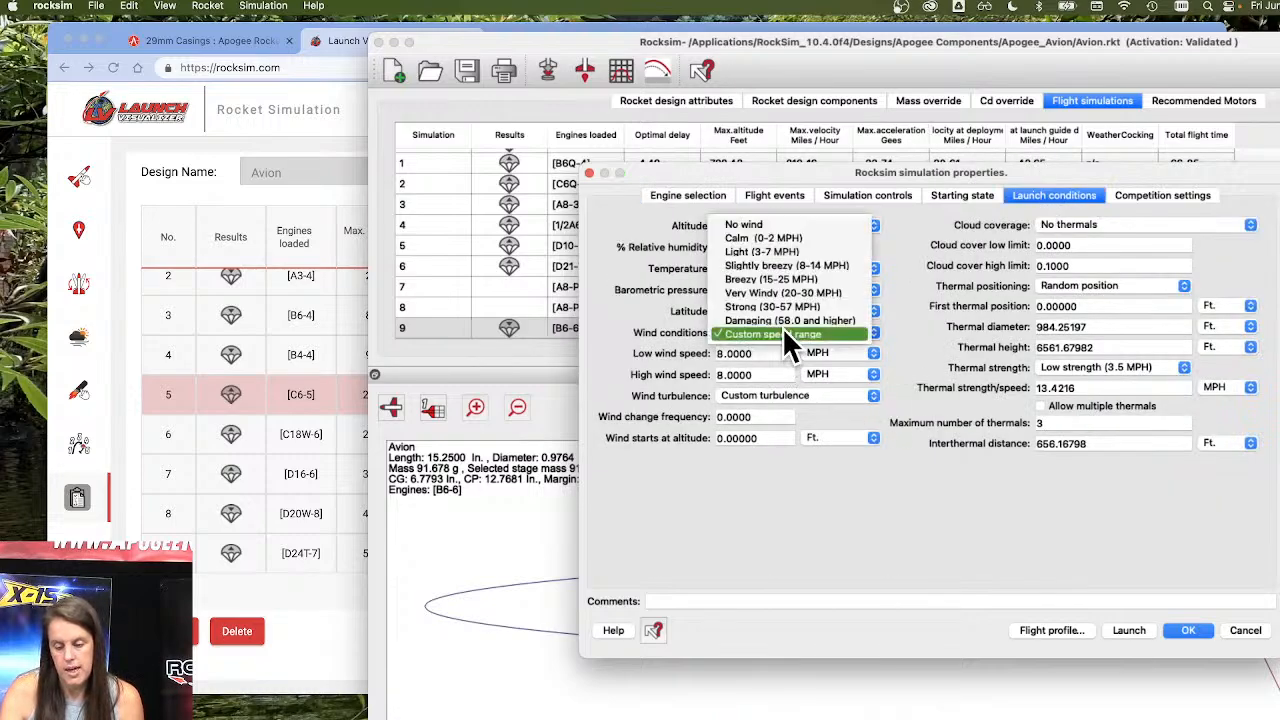
{"action": "left_click", "coordinate": [787, 225]}
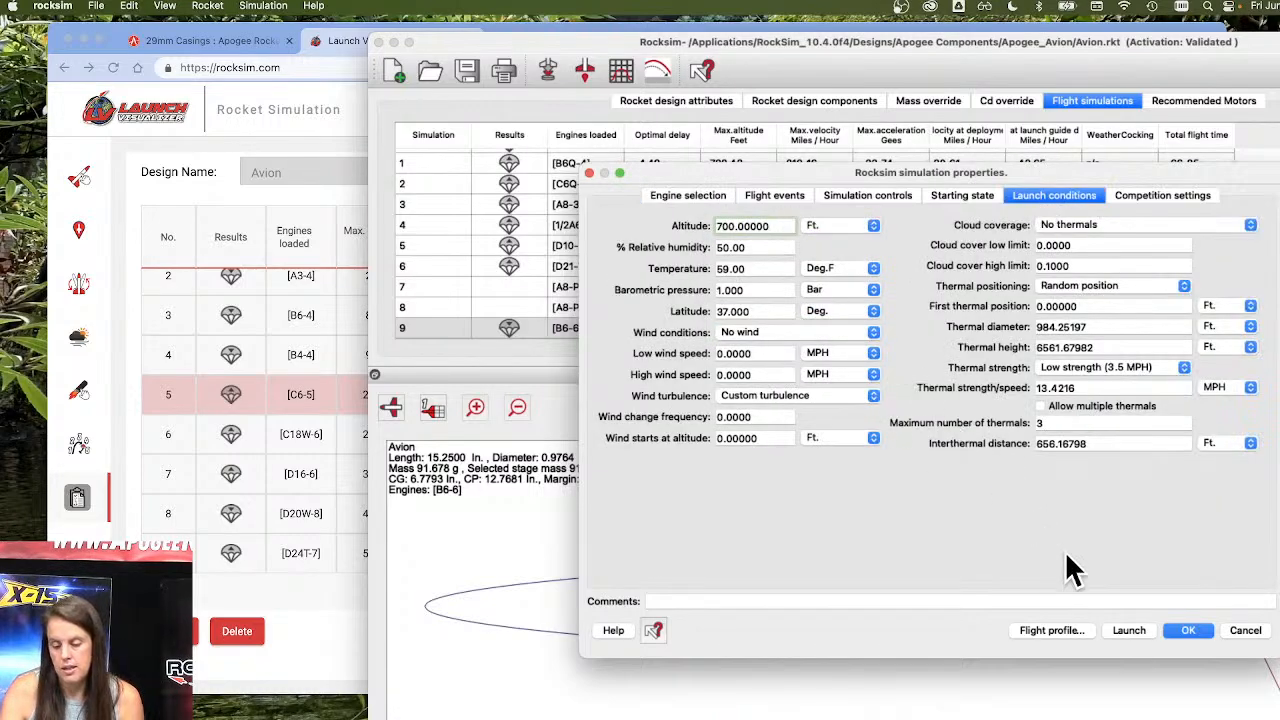
{"action": "left_click", "coordinate": [1138, 628]}
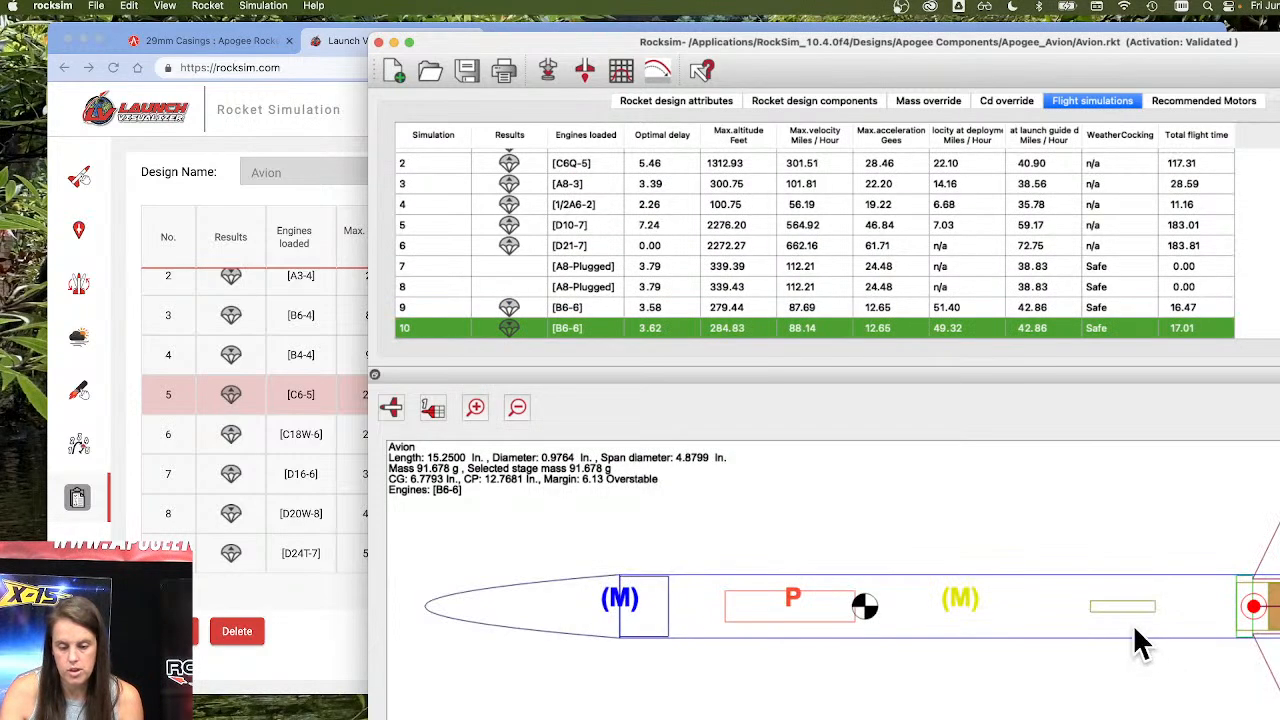
Edit simulation 10 to use Slightly breezy (8-14 MPH) wind conditions, relaunch it, and minimize RockSim to return to Launch Visualizer.
{"action": "right_click", "coordinate": [764, 334]}
{"action": "left_click", "coordinate": [808, 326]}
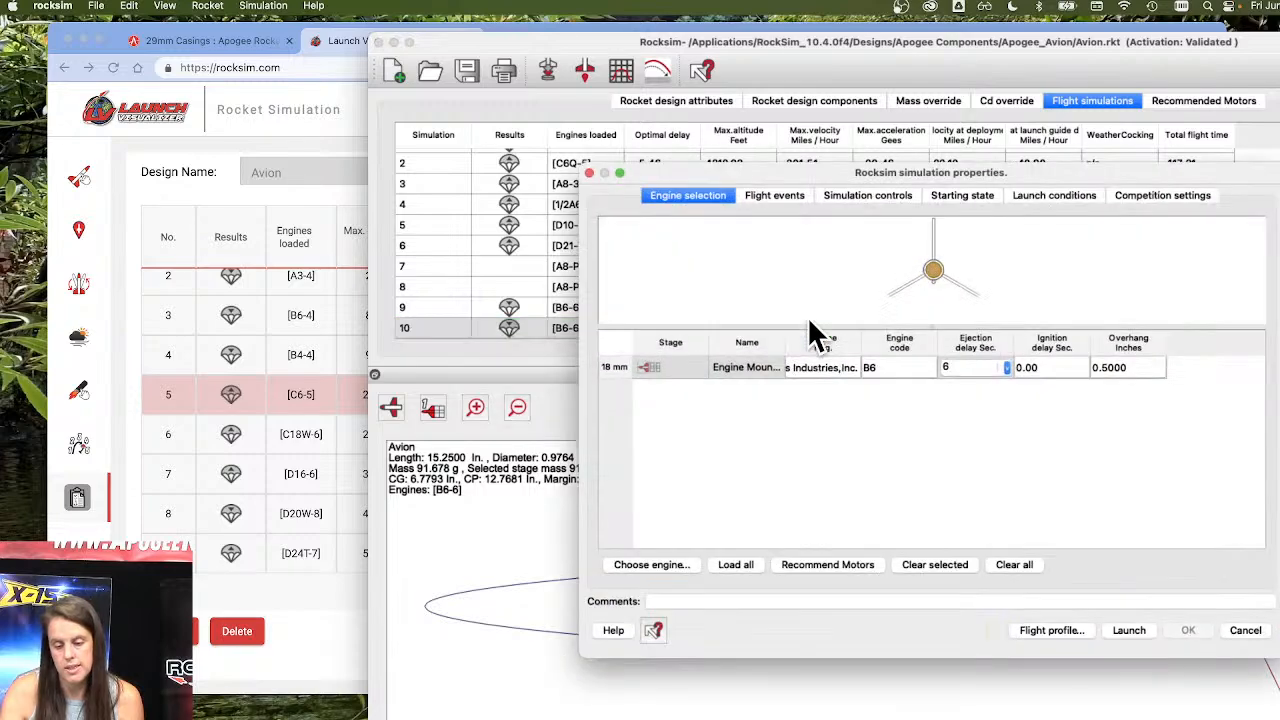
{"action": "left_click", "coordinate": [971, 195]}
{"action": "left_click", "coordinate": [1018, 196]}
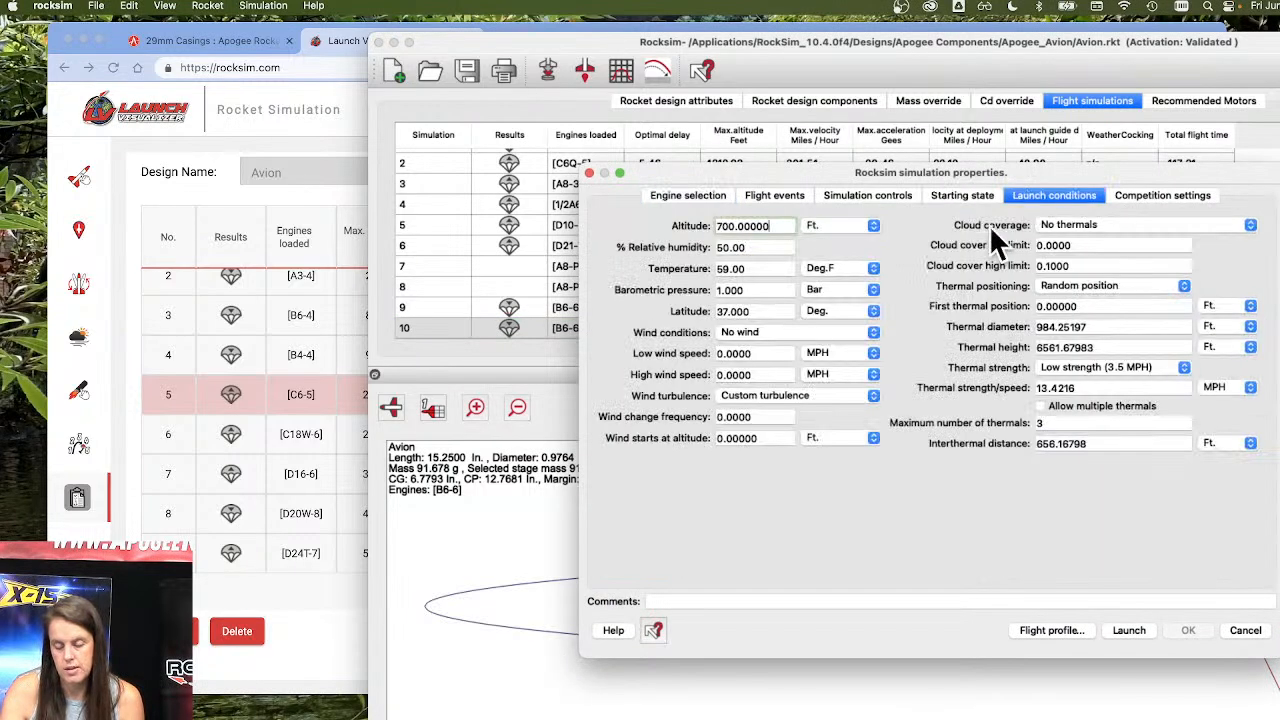
{"action": "left_click", "coordinate": [742, 334]}
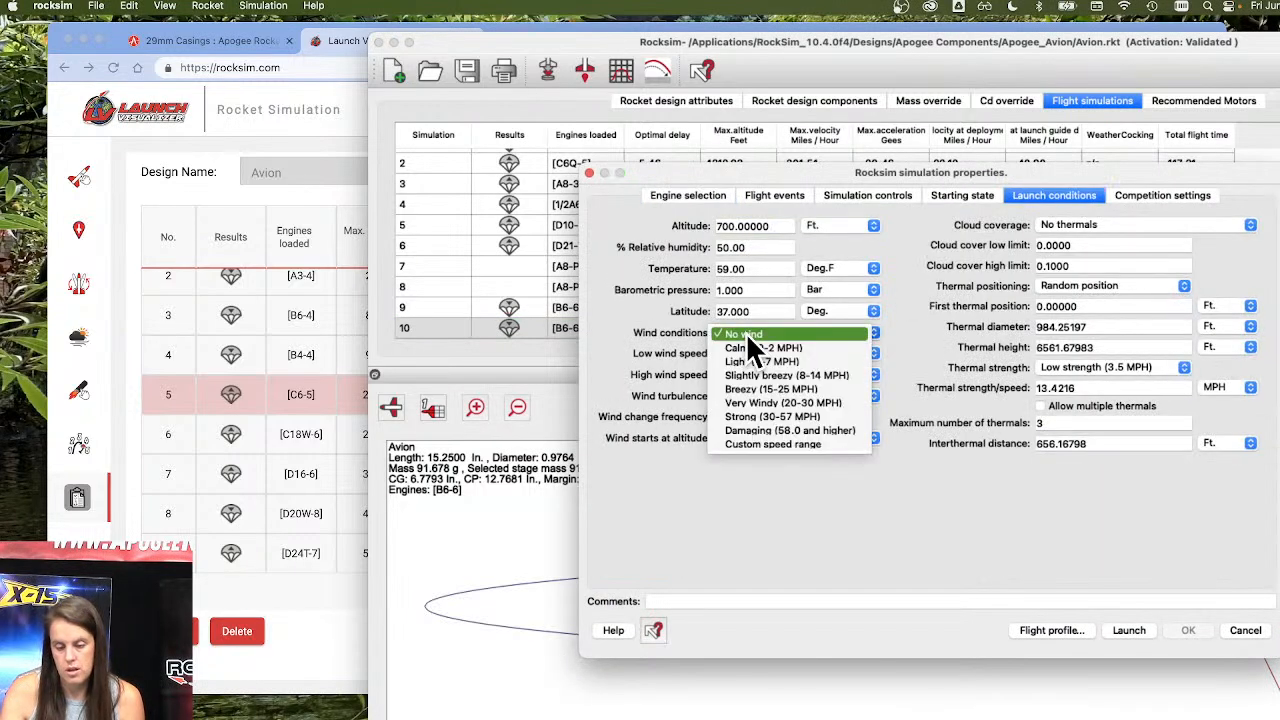
{"action": "left_click", "coordinate": [851, 375]}
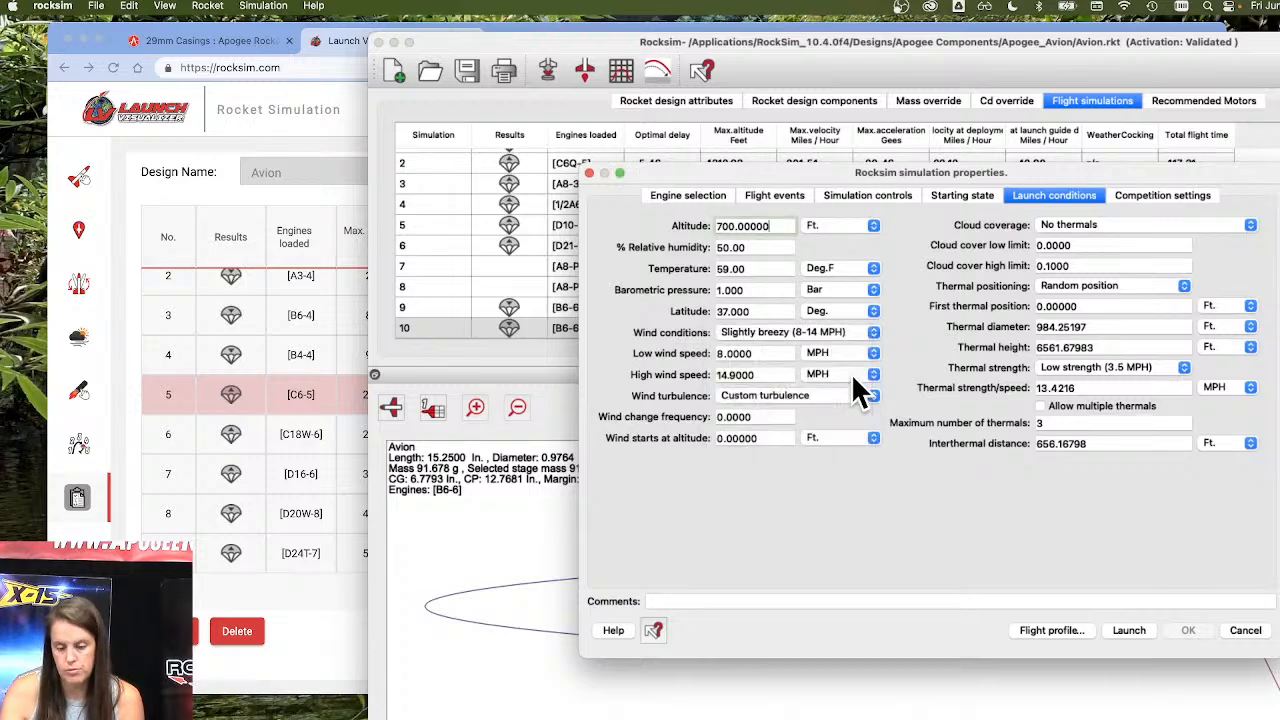
{"action": "left_click", "coordinate": [1138, 630]}
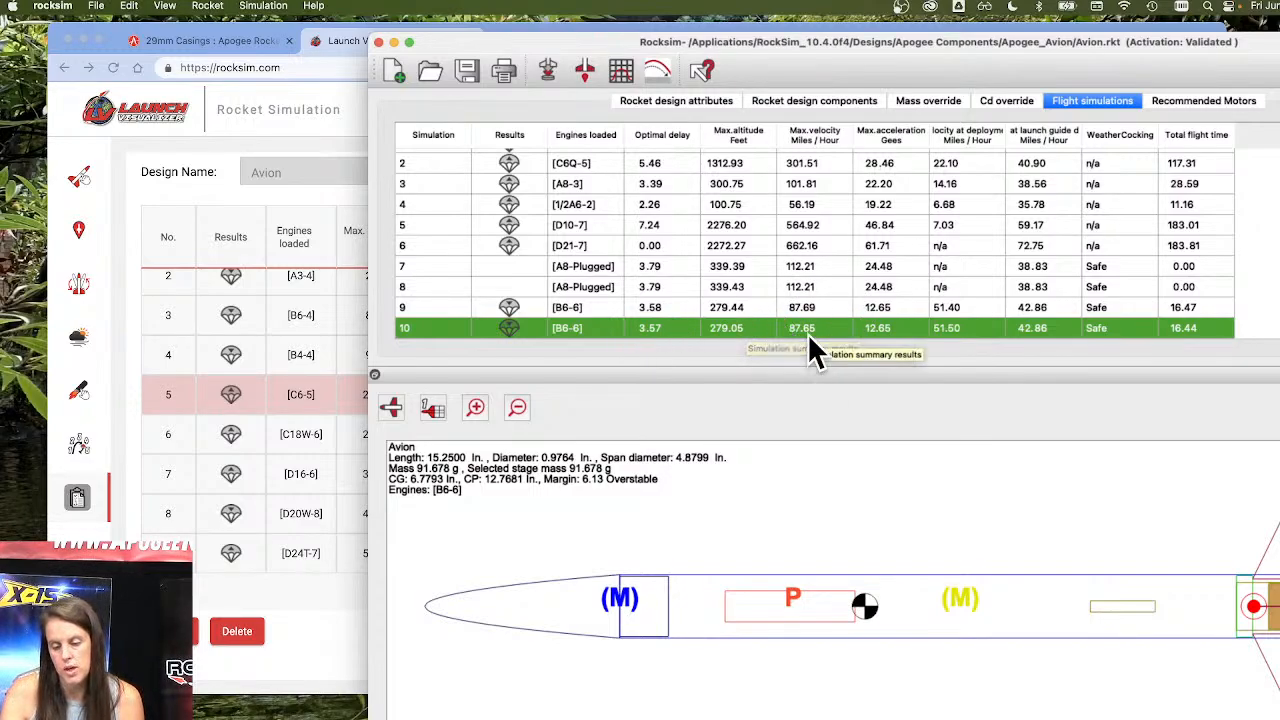
{"action": "left_click", "coordinate": [394, 43]}
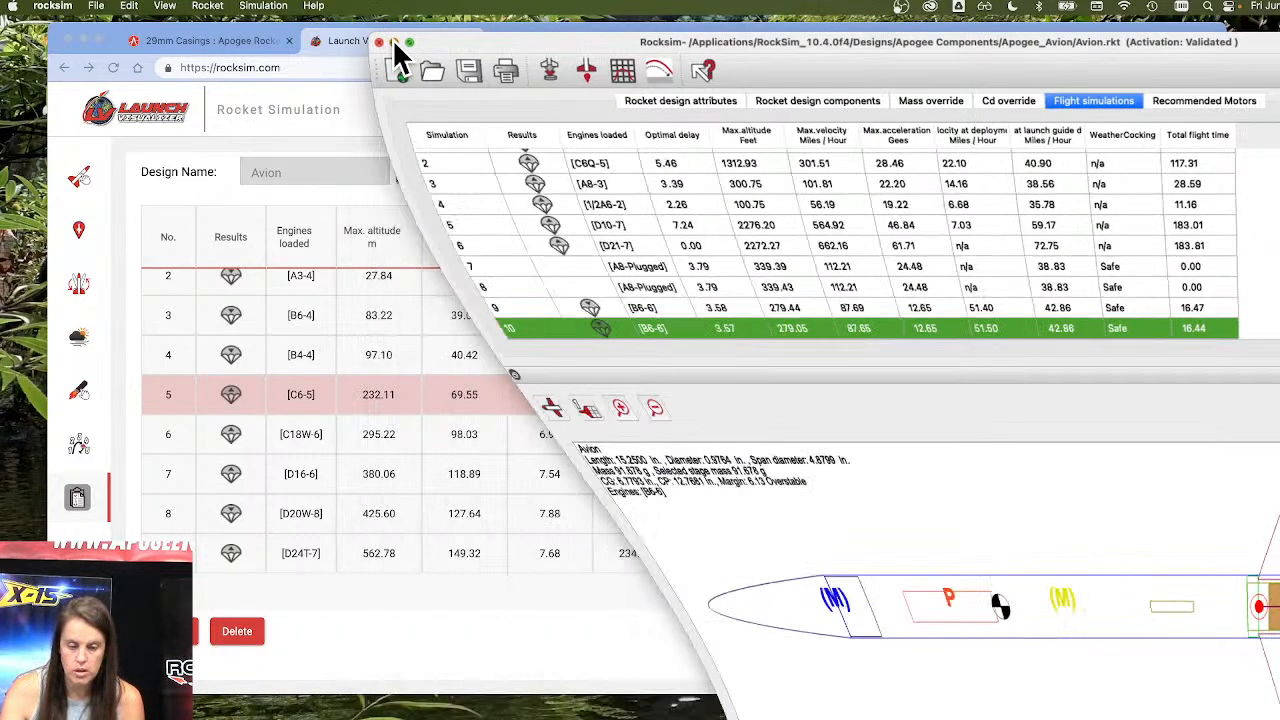
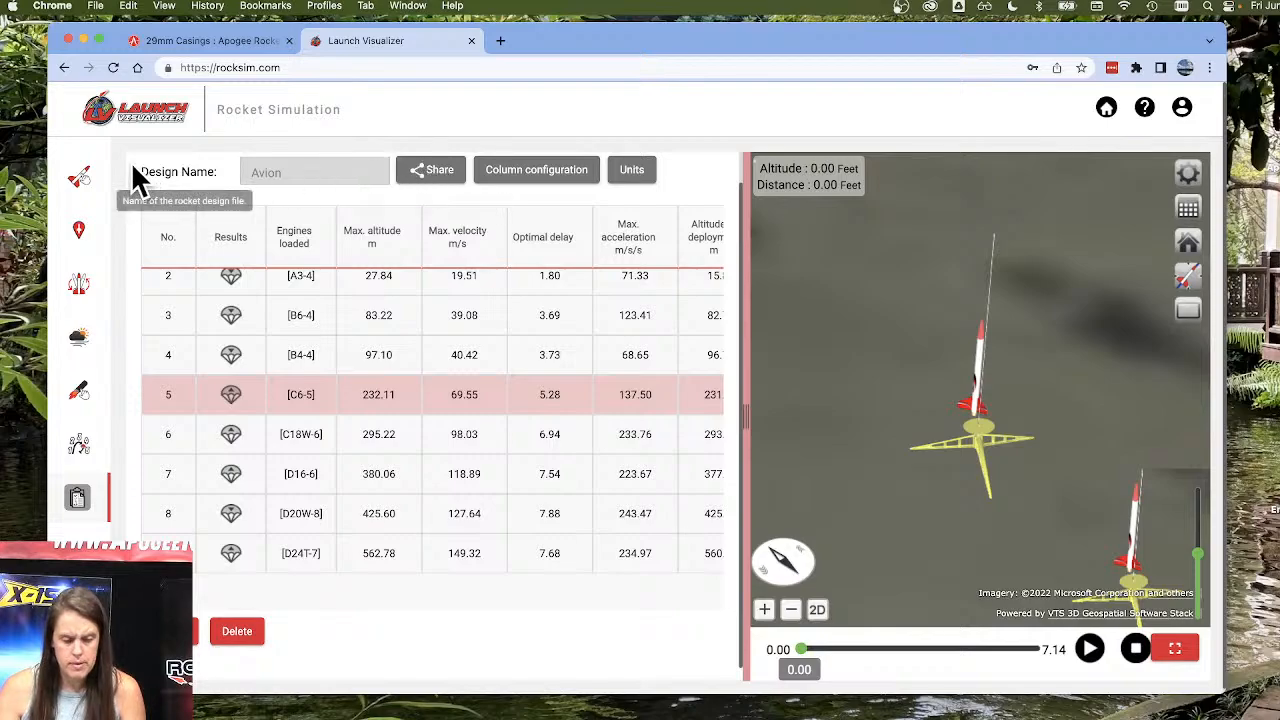
Browse the available demo and user rocket designs, and leave the design chooser without selecting one.
{"action": "left_click", "coordinate": [79, 177]}
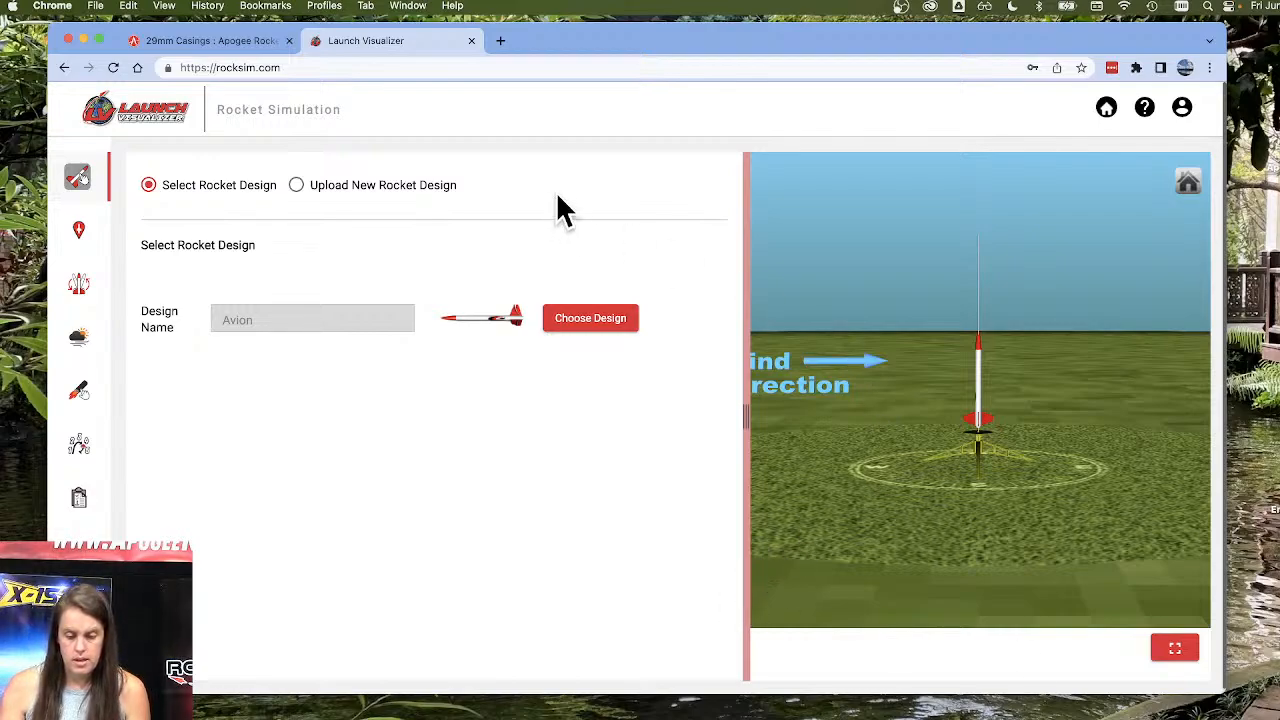
{"action": "left_click", "coordinate": [350, 186]}
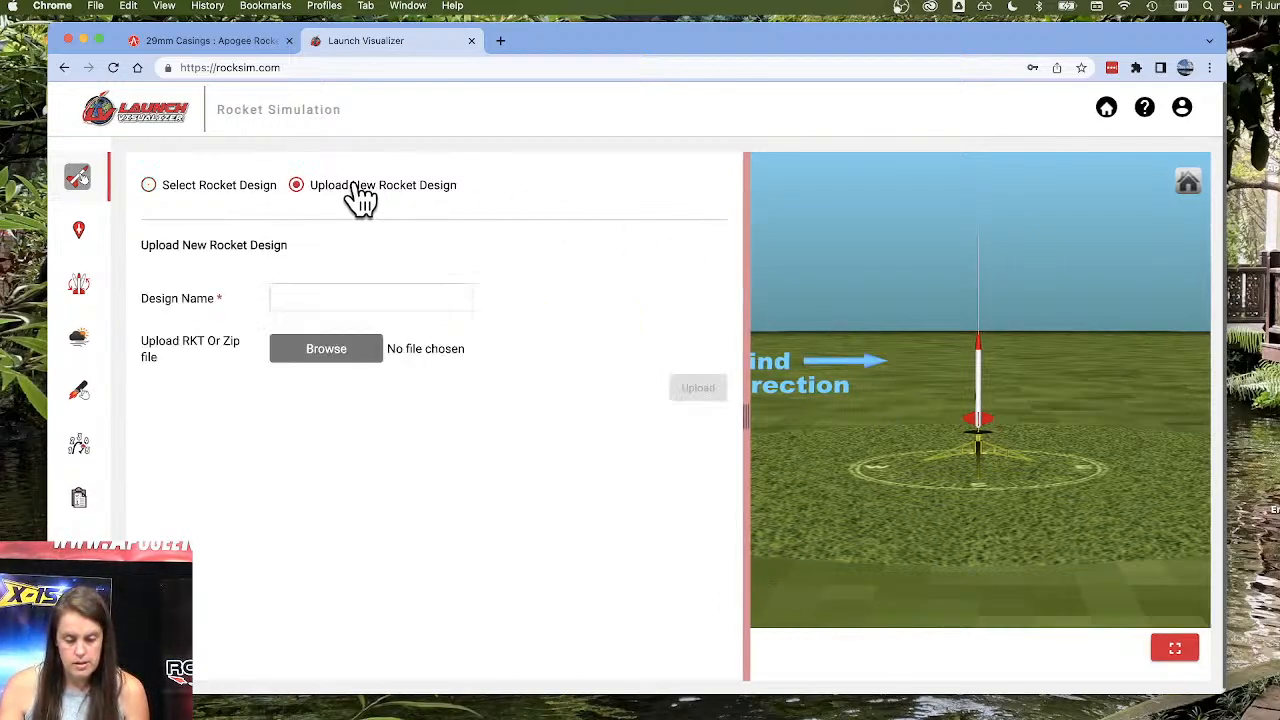
{"action": "left_click", "coordinate": [186, 196]}
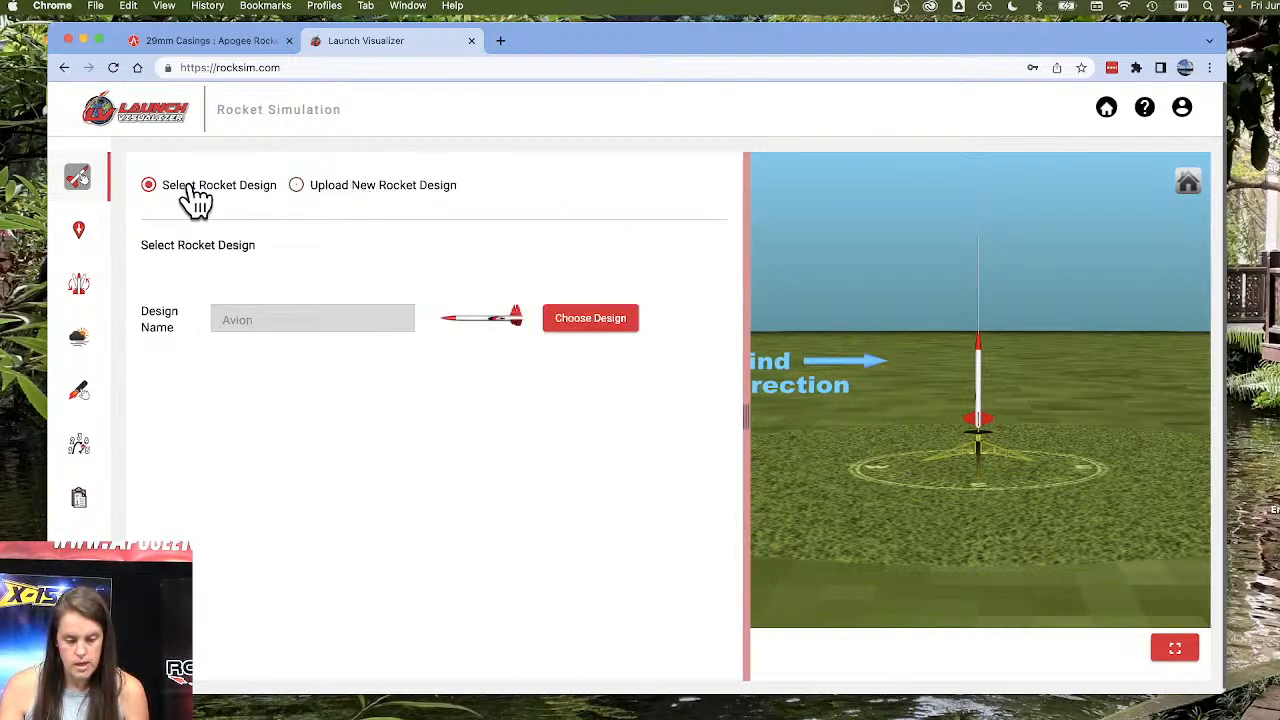
{"action": "left_click", "coordinate": [604, 324]}
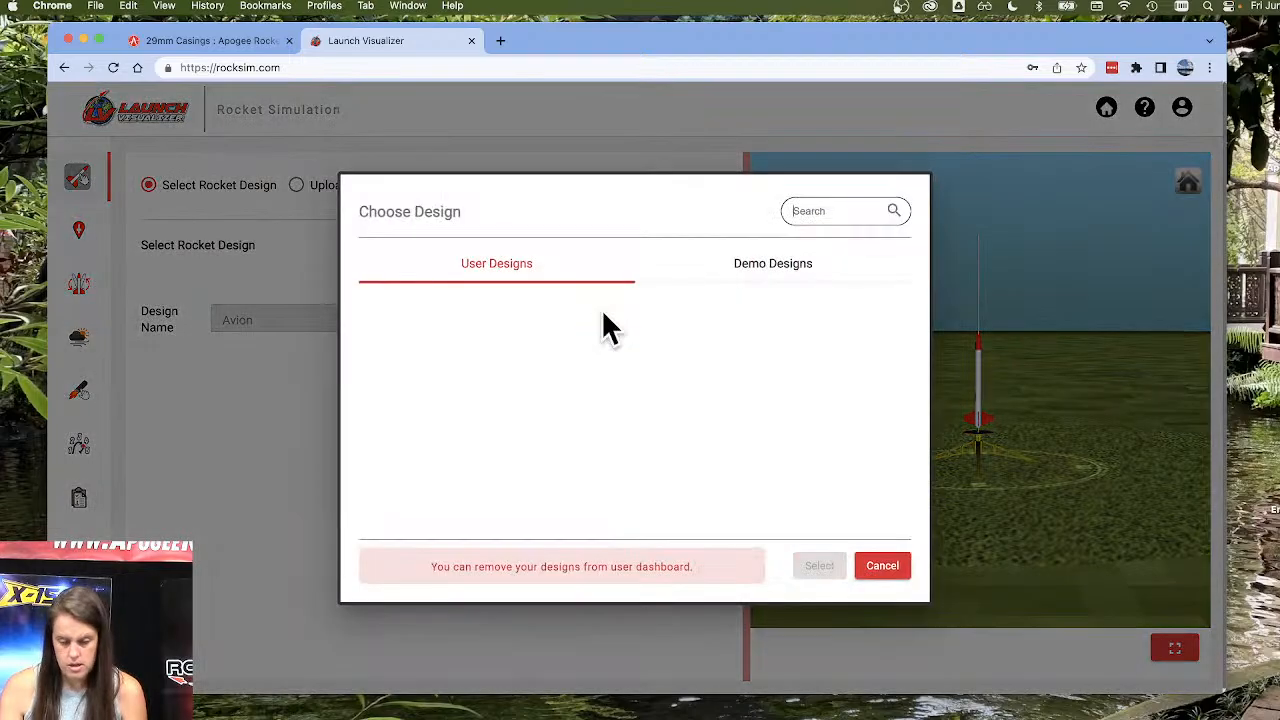
{"action": "left_click", "coordinate": [757, 268]}
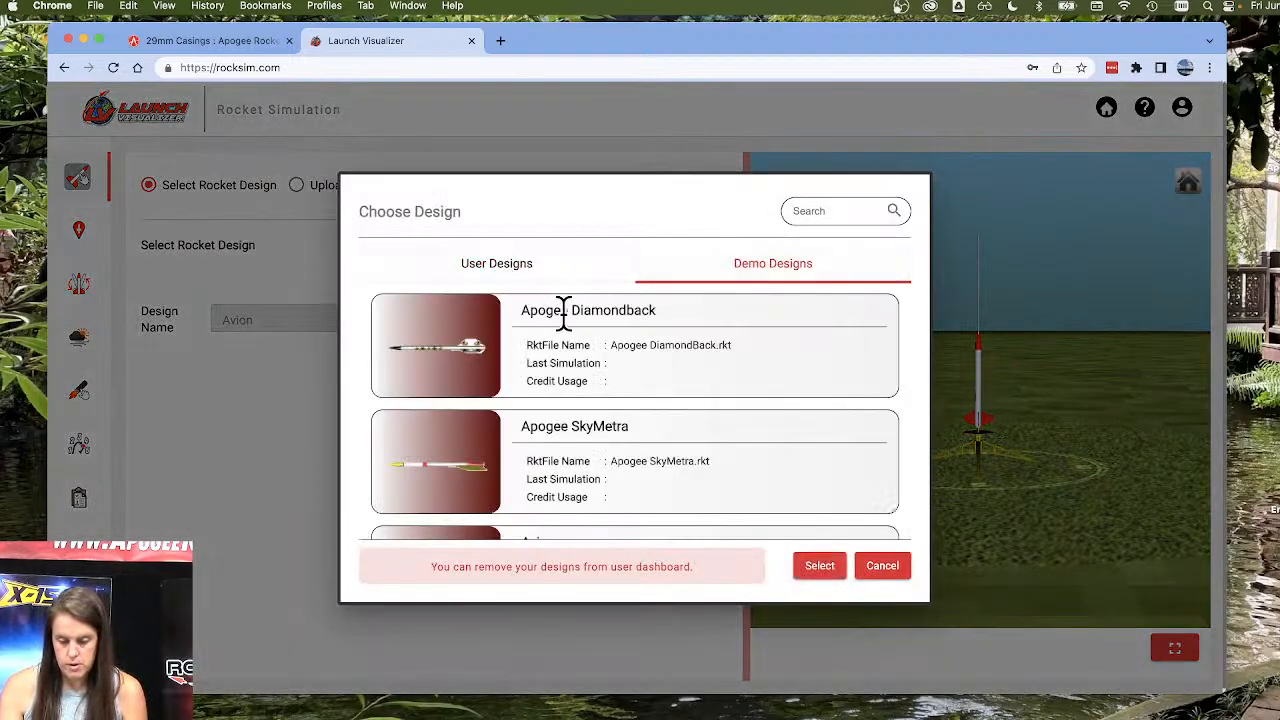
{"action": "scroll", "coordinate": [665, 406], "scroll_direction": "down", "scroll_amount": 10}
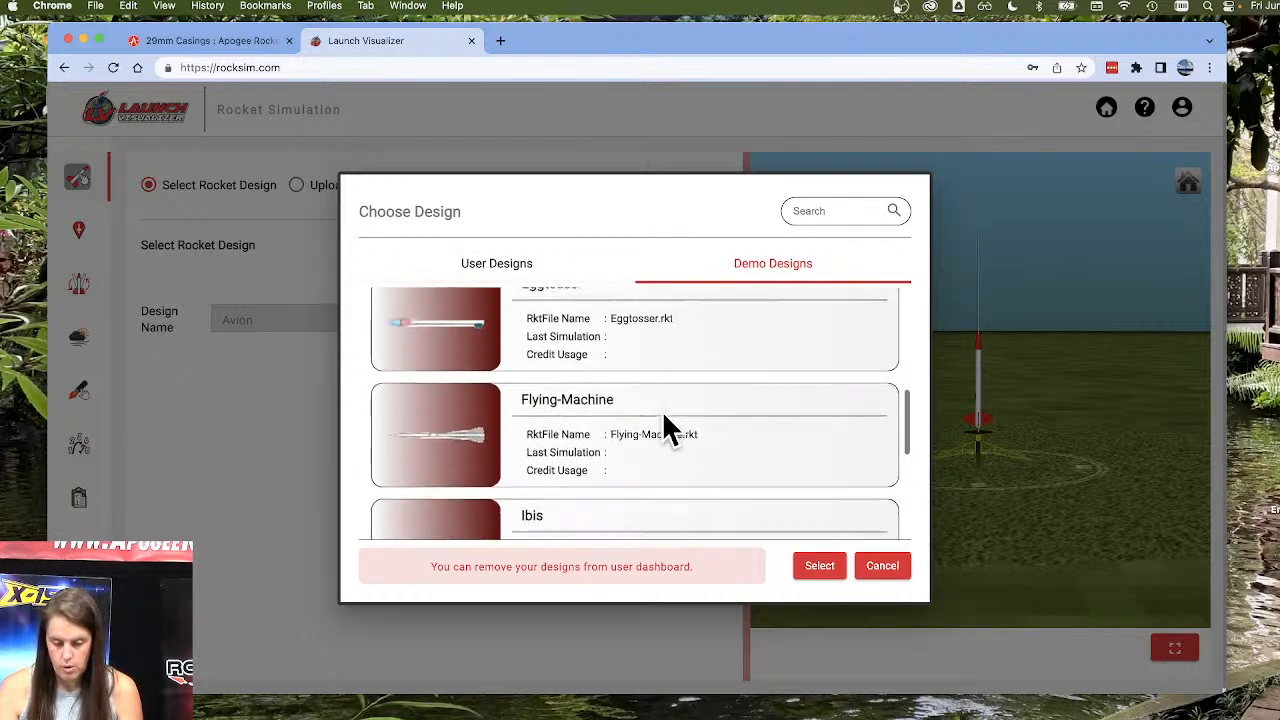
{"action": "scroll", "coordinate": [665, 425], "scroll_direction": "down", "scroll_amount": 2}
{"action": "scroll", "coordinate": [665, 425], "scroll_direction": "up", "scroll_amount": 10}
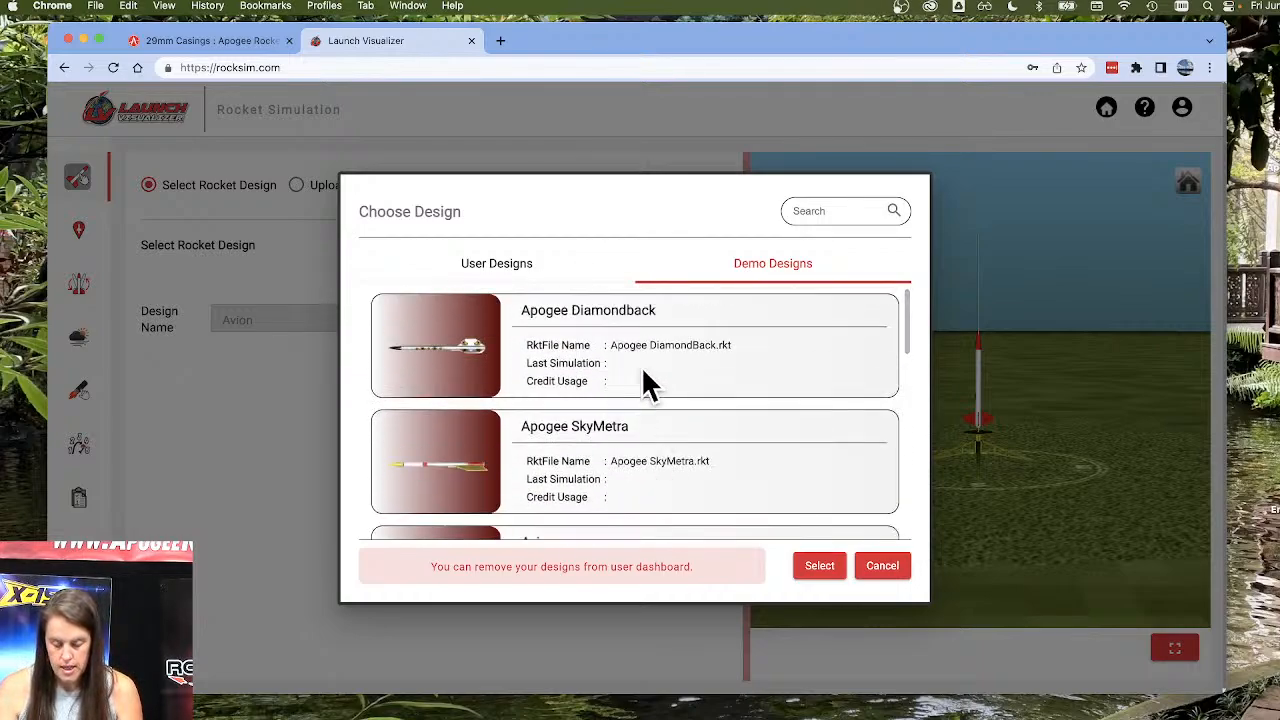
{"action": "left_click", "coordinate": [518, 270]}
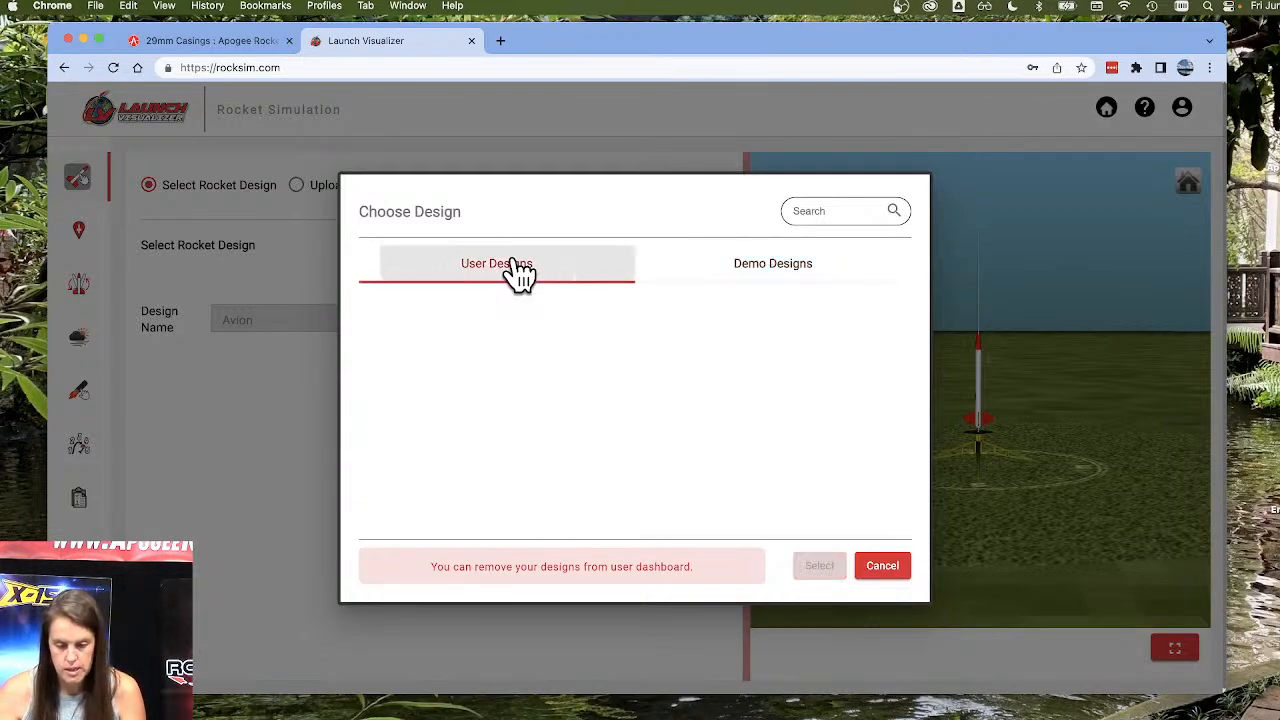
{"action": "left_click", "coordinate": [880, 567]}
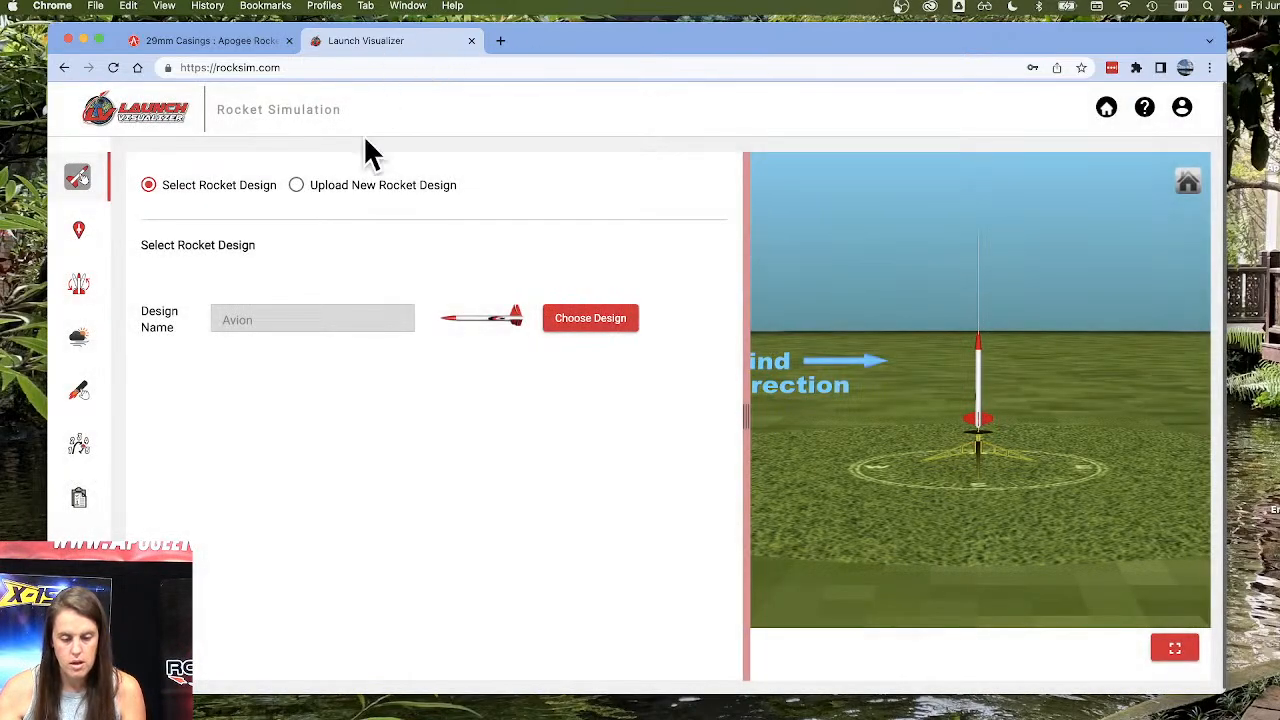
Upload the Desktop file Apogee_Aspire-no mass.rkt as a new rocket design without textures and view it as the selected design.
{"action": "left_click", "coordinate": [384, 186]}
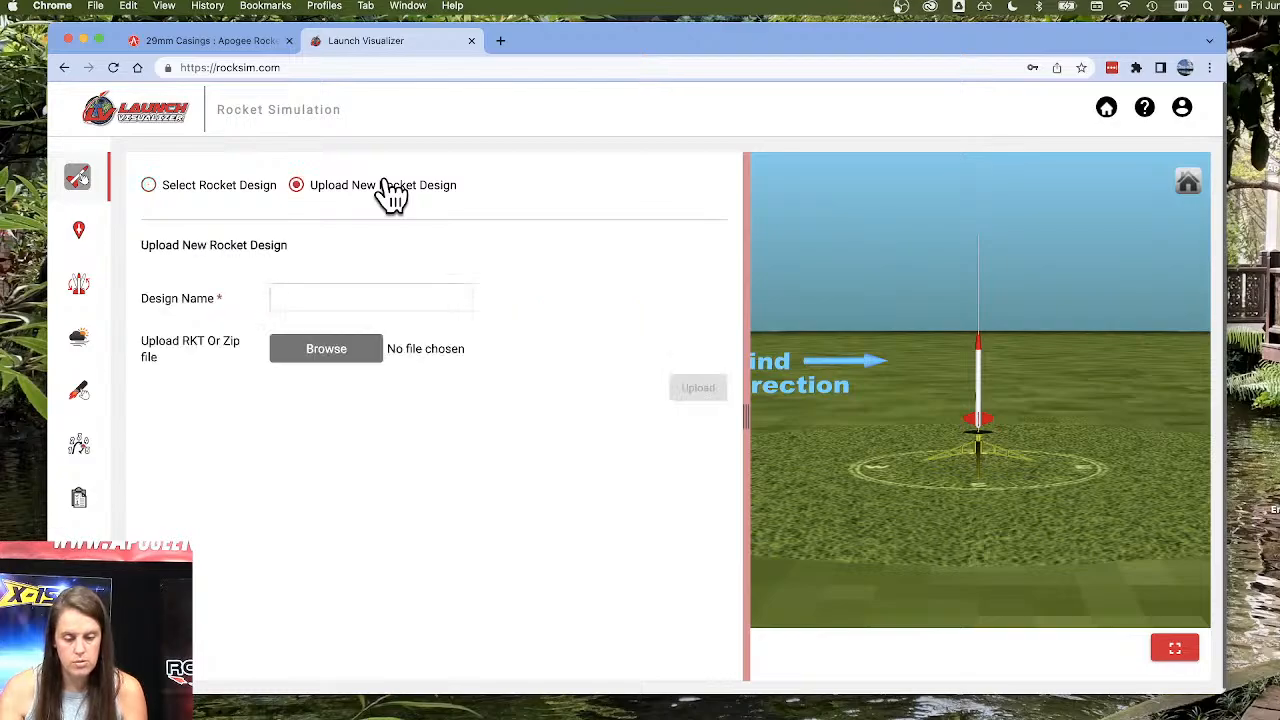
{"action": "left_click", "coordinate": [326, 355]}
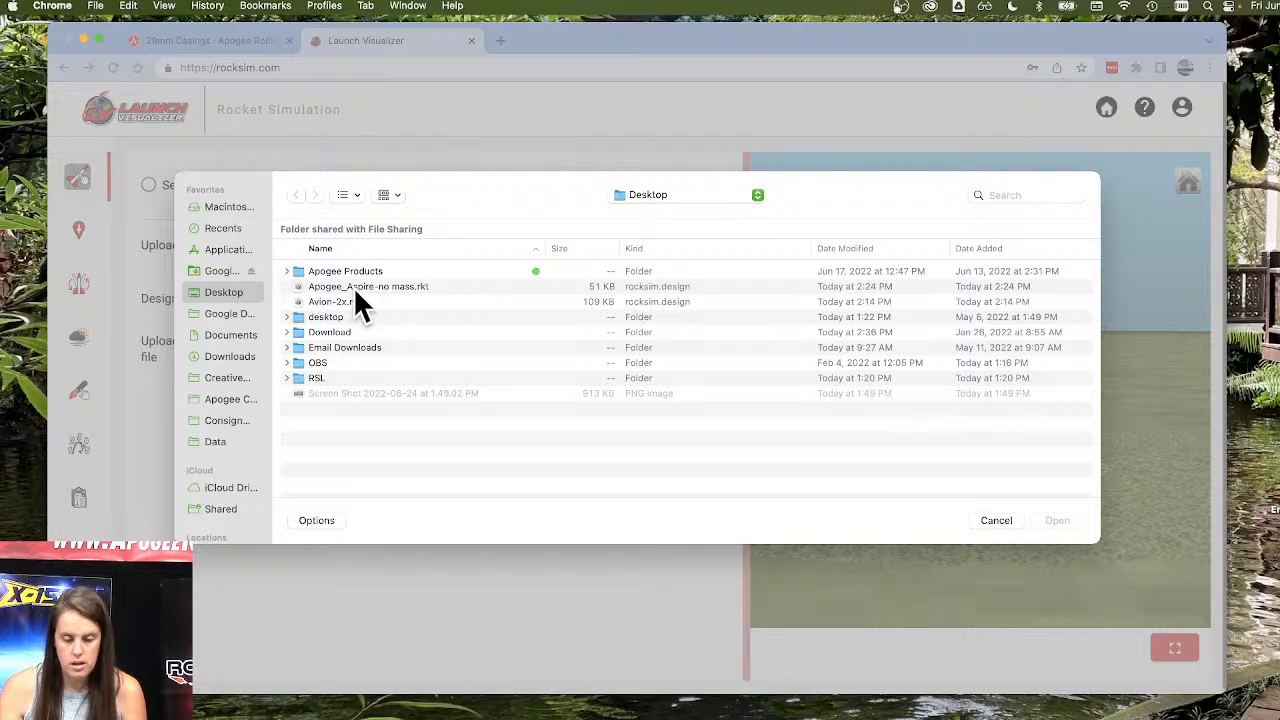
{"action": "left_click", "coordinate": [408, 285]}
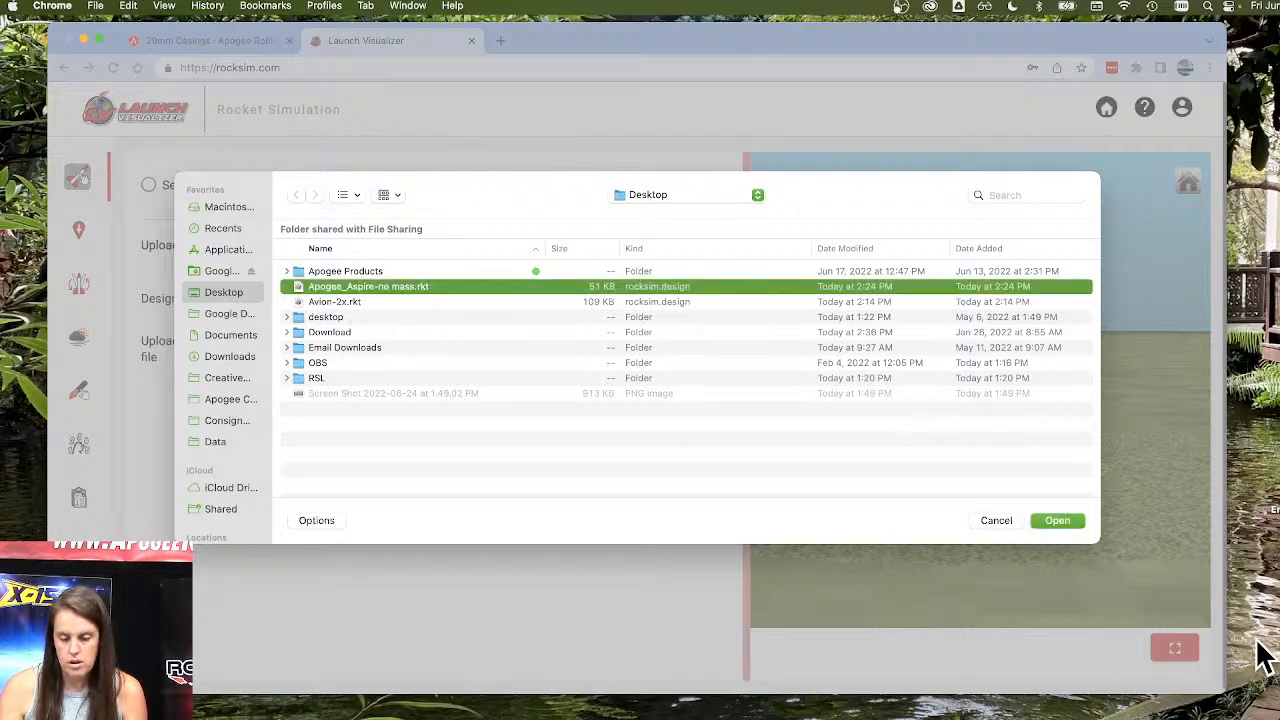
{"action": "left_click", "coordinate": [1058, 520]}
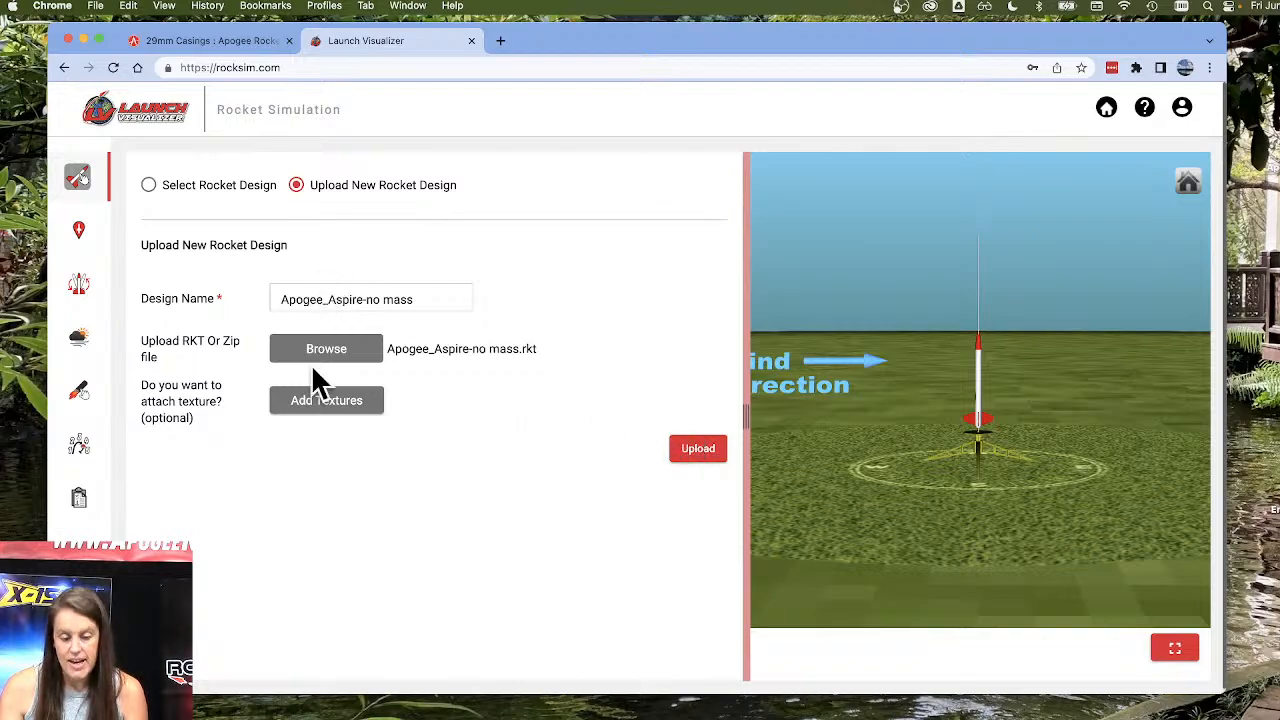
{"action": "left_click", "coordinate": [700, 452]}
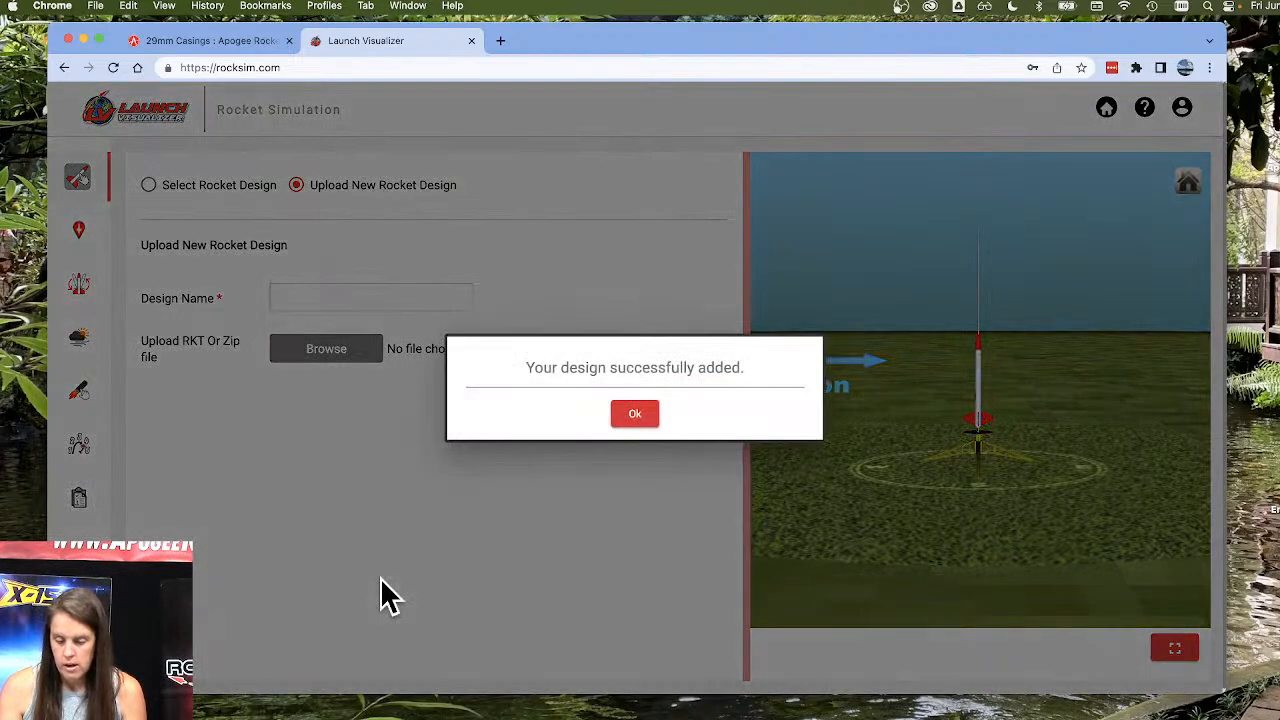
{"action": "left_click", "coordinate": [626, 412]}
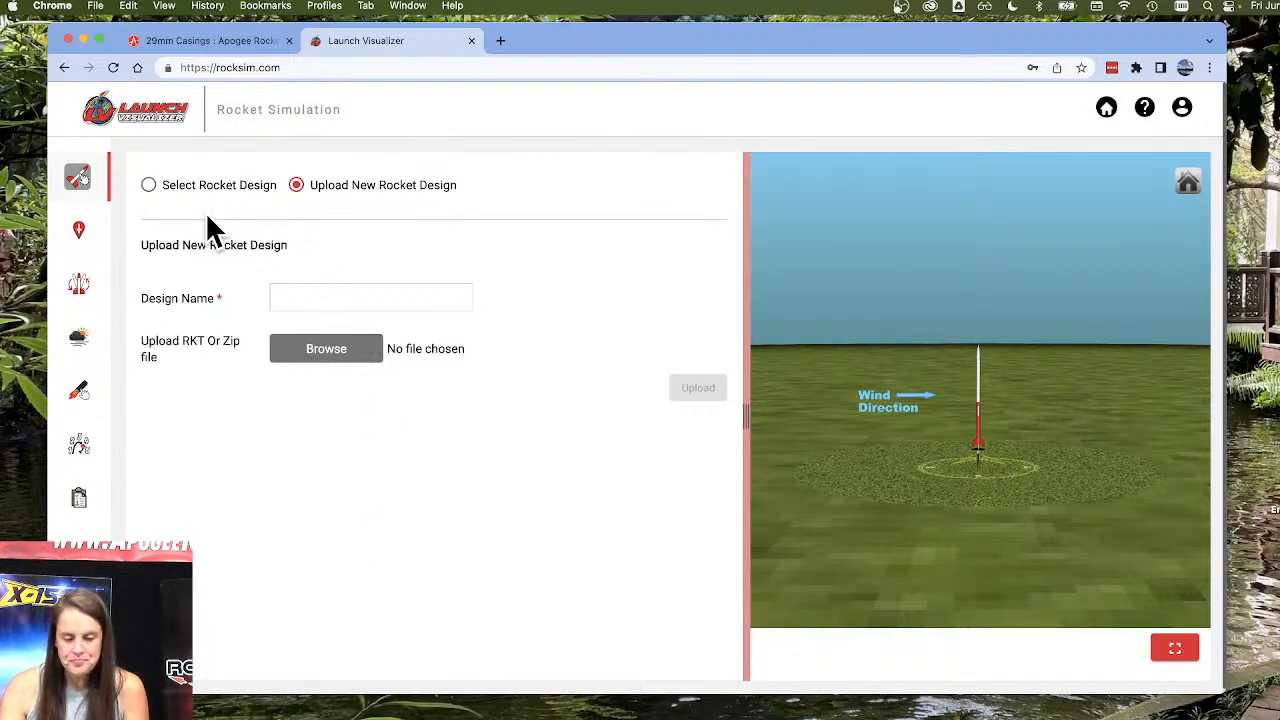
{"action": "left_click", "coordinate": [252, 192]}
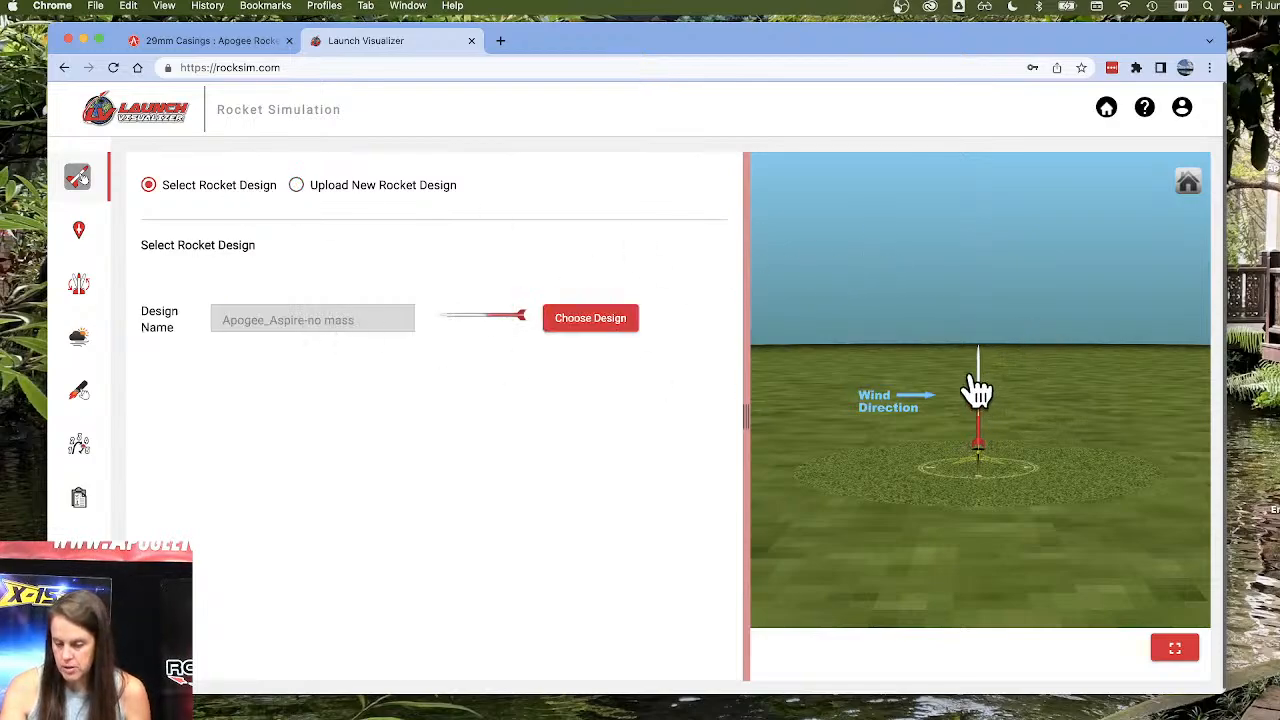
Set the launch site to the public NAR site Albuquerque Rocket Society #573.
{"action": "left_click", "coordinate": [76, 236]}
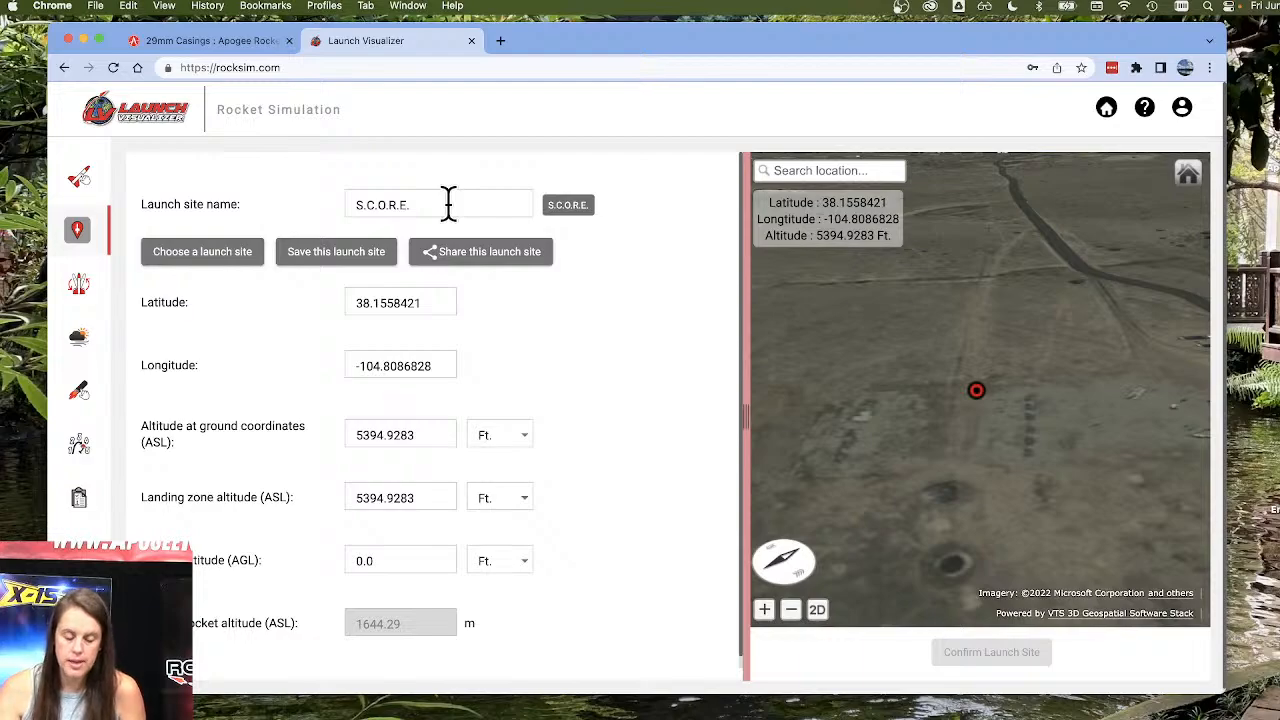
{"action": "left_click", "coordinate": [205, 251]}
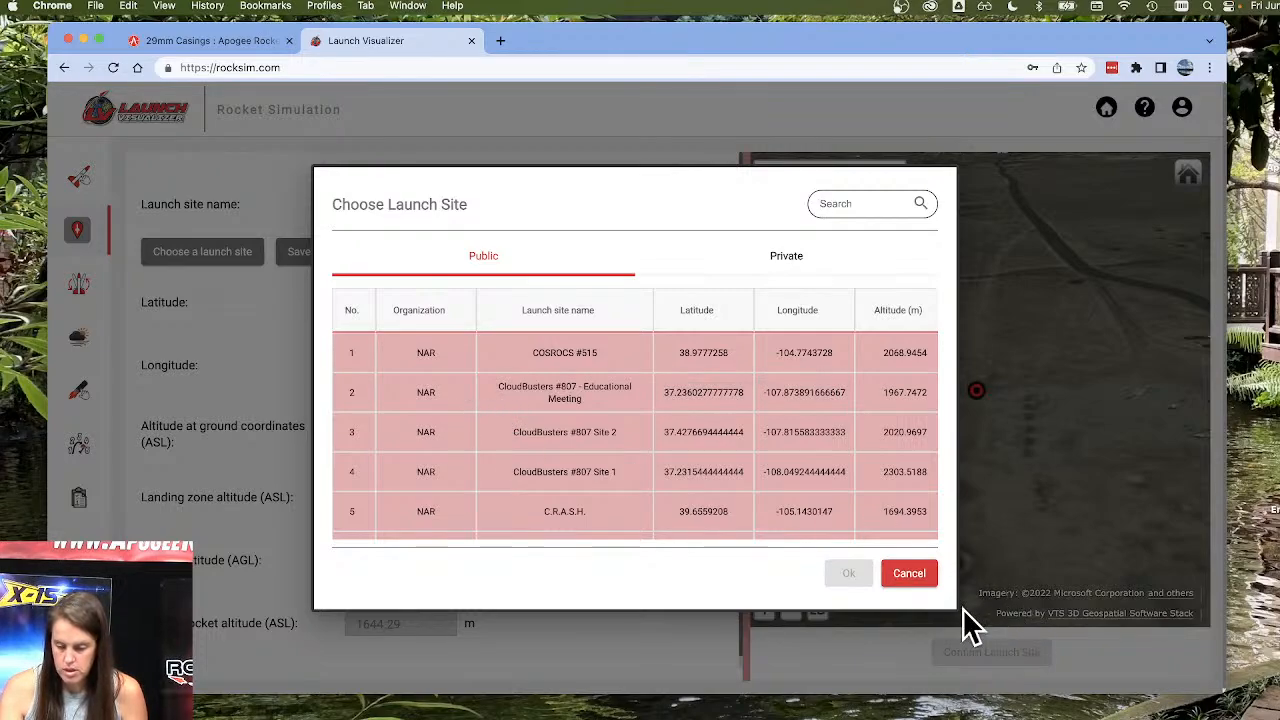
{"action": "left_click_drag", "start_coordinate": [950, 608], "coordinate": [1111, 625]}
{"action": "scroll", "coordinate": [408, 387], "scroll_direction": "down", "scroll_amount": 2}
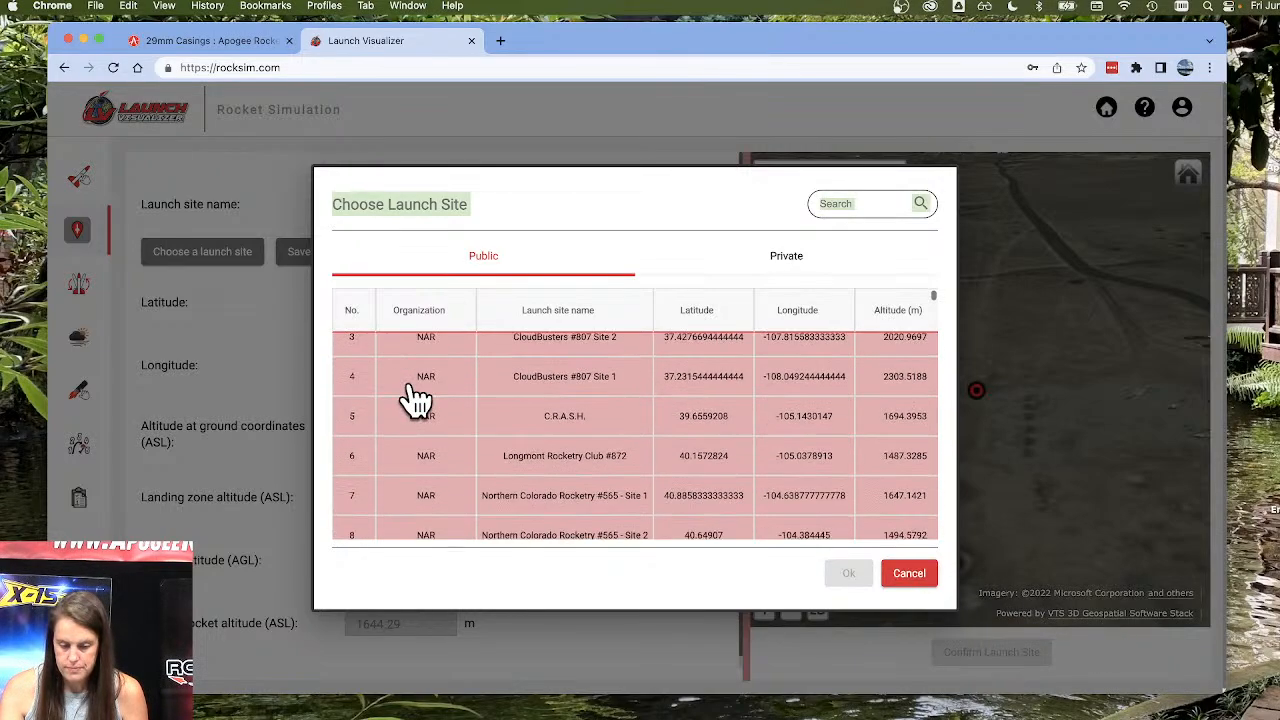
{"action": "scroll", "coordinate": [416, 398], "scroll_direction": "down", "scroll_amount": 5}
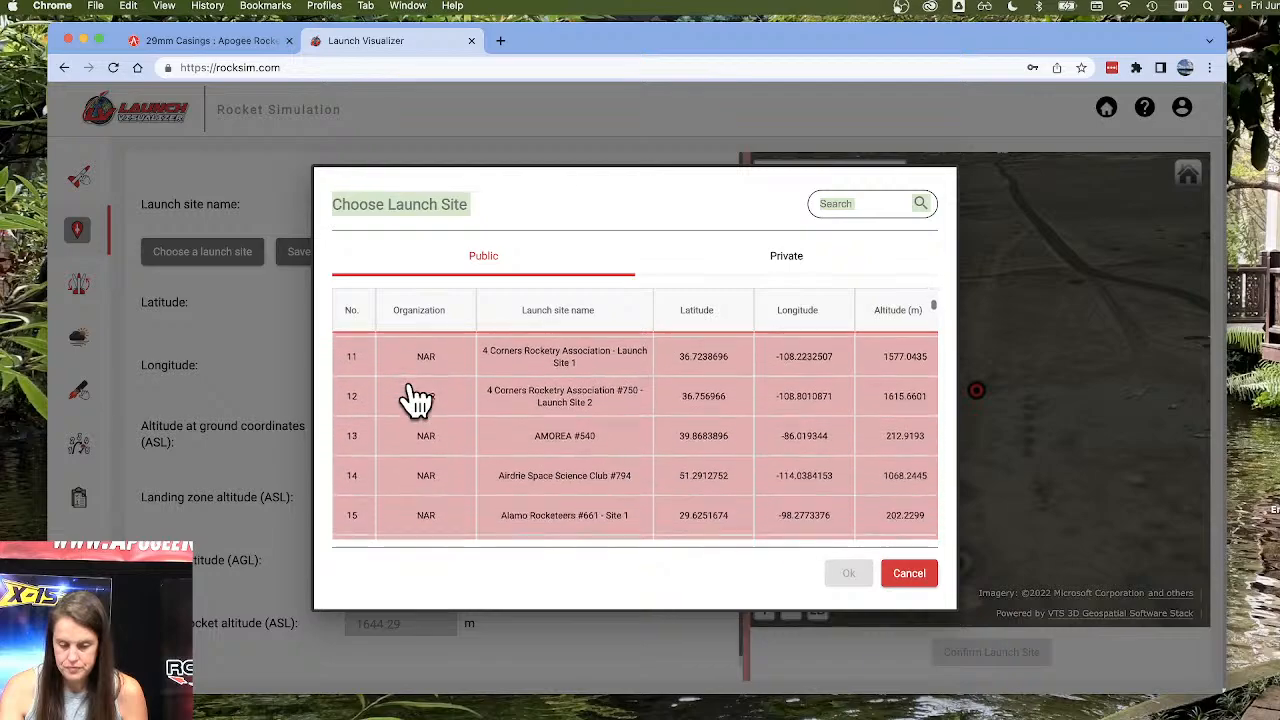
{"action": "scroll", "coordinate": [416, 398], "scroll_direction": "down", "scroll_amount": 5}
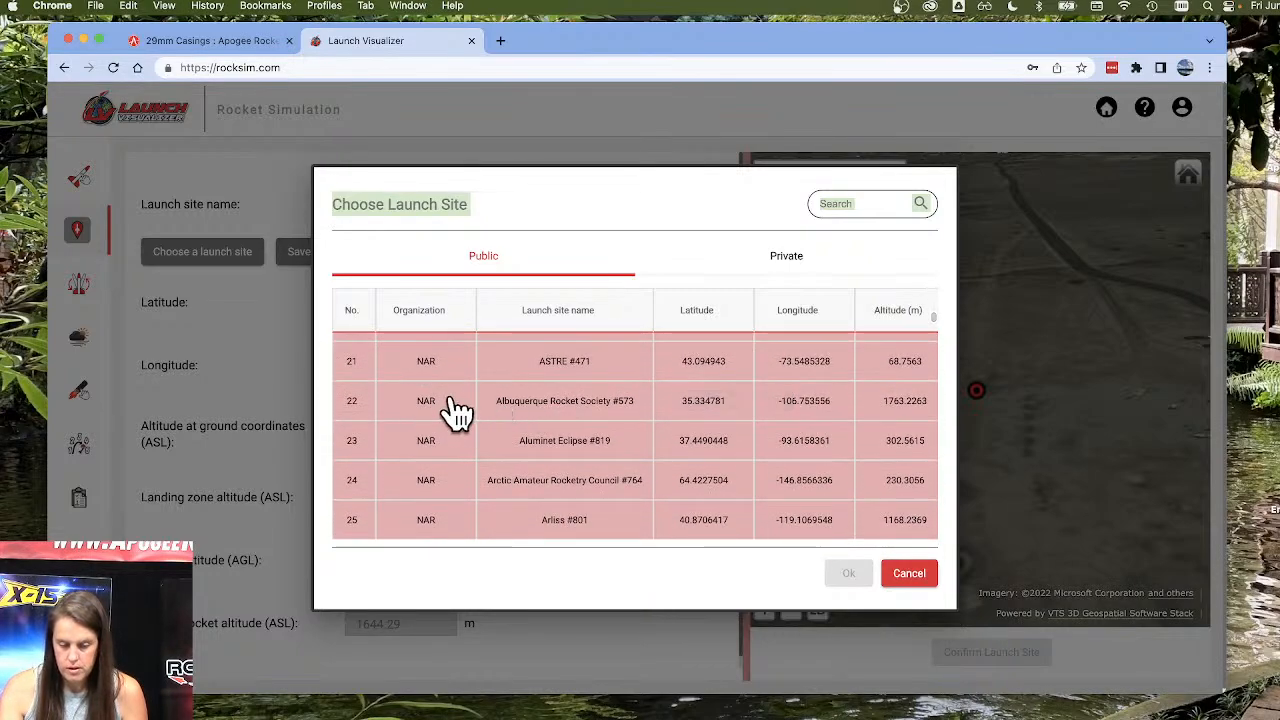
{"action": "left_click", "coordinate": [451, 405]}
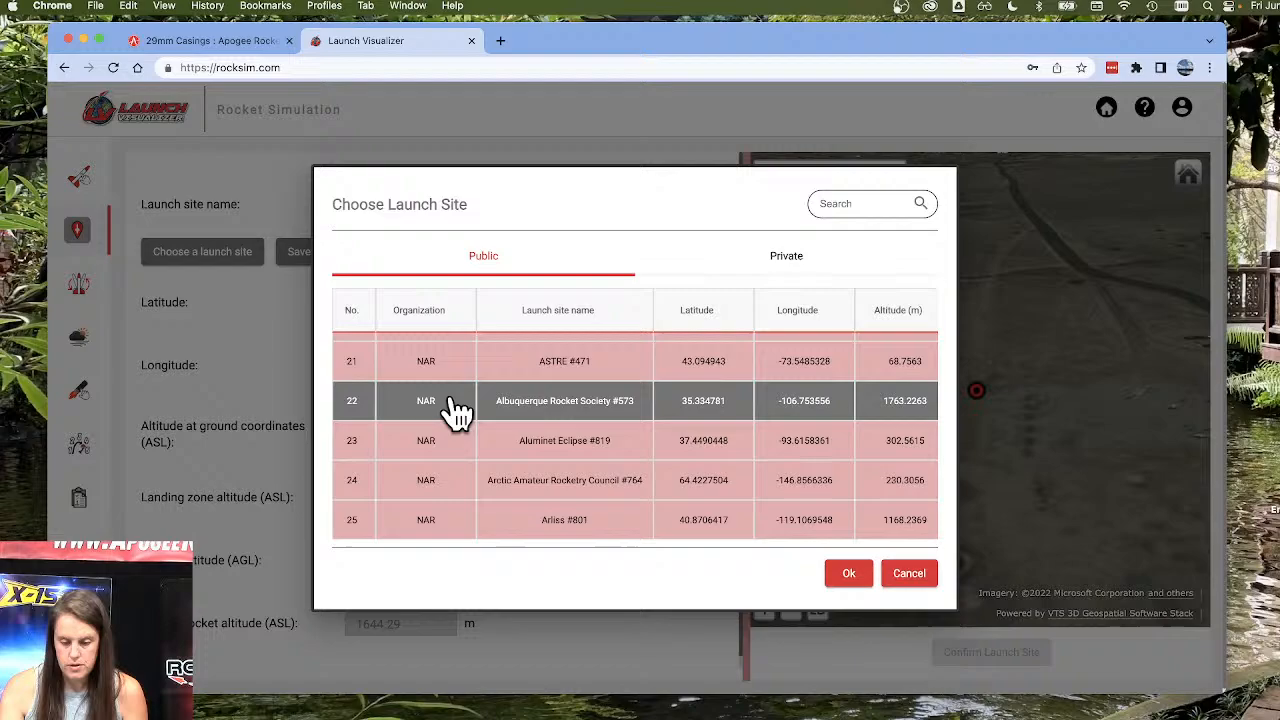
{"action": "left_click", "coordinate": [850, 574]}
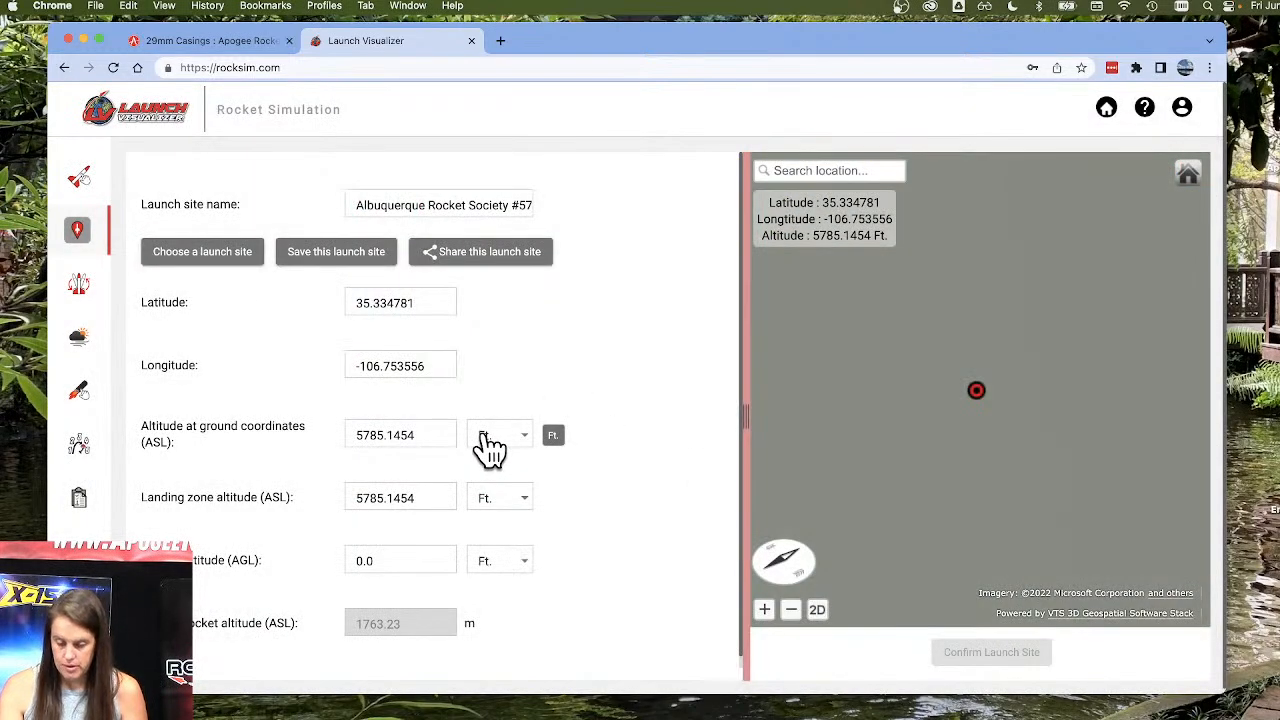
{"action": "left_click", "coordinate": [790, 611]}
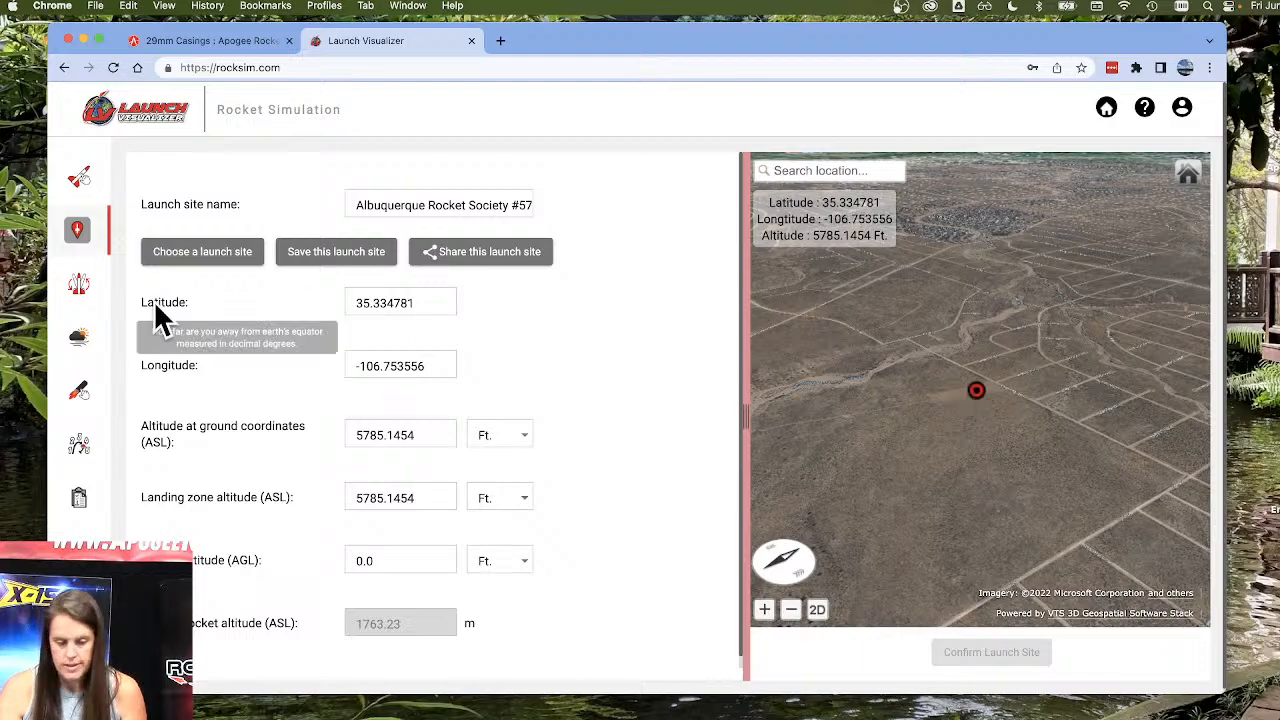
Set the launch guide length to 60 inches in the launch conditions.
{"action": "left_click", "coordinate": [76, 290]}
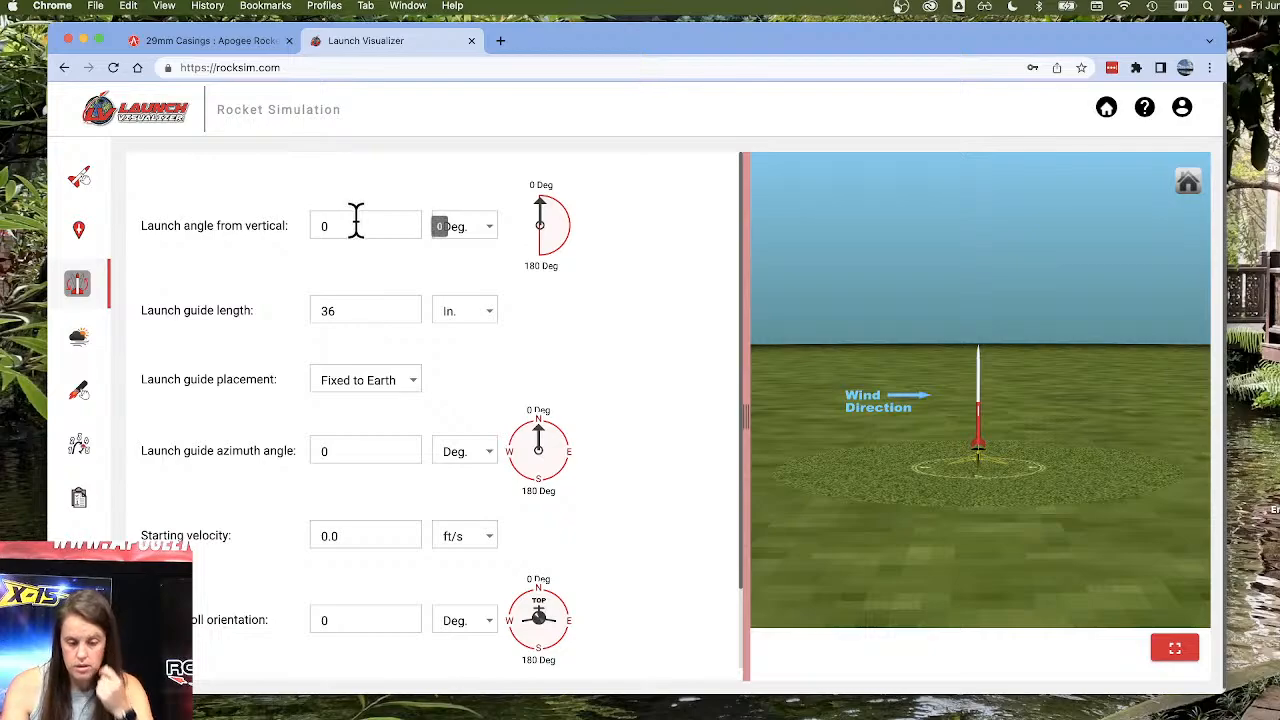
{"action": "left_click_drag", "start_coordinate": [371, 306], "coordinate": [297, 303]}
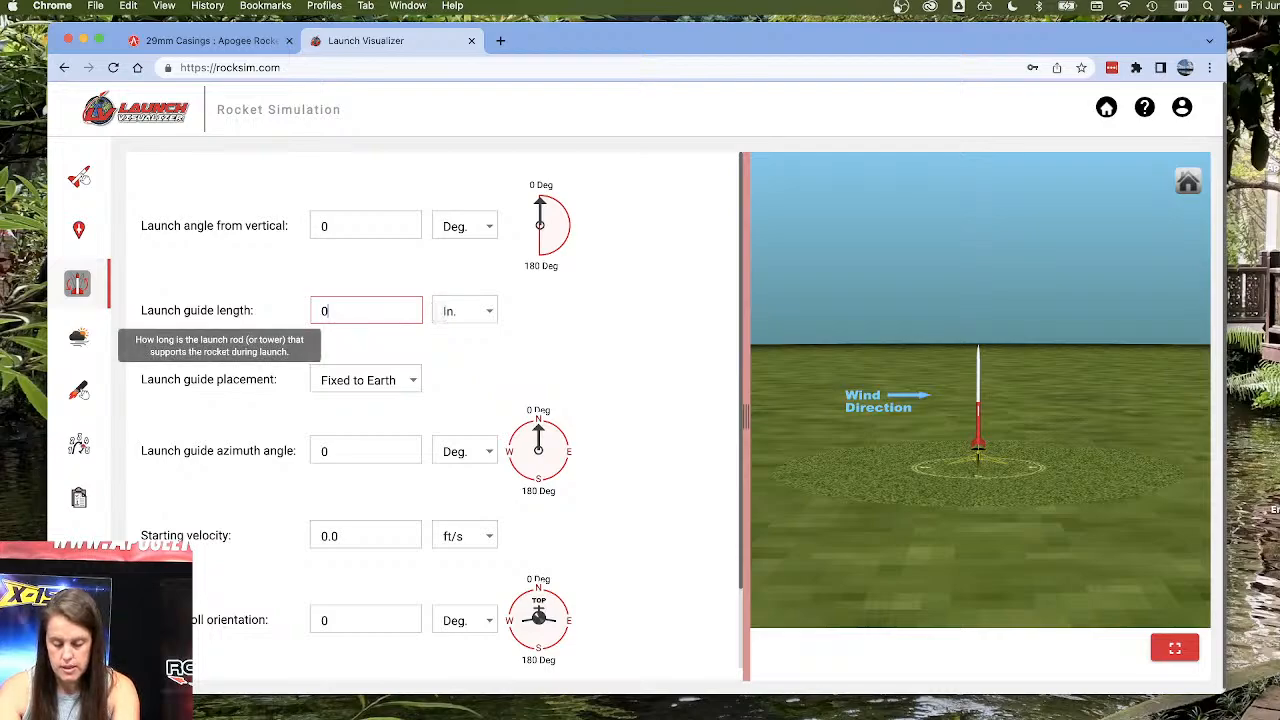
{"action": "type", "text": "60"}
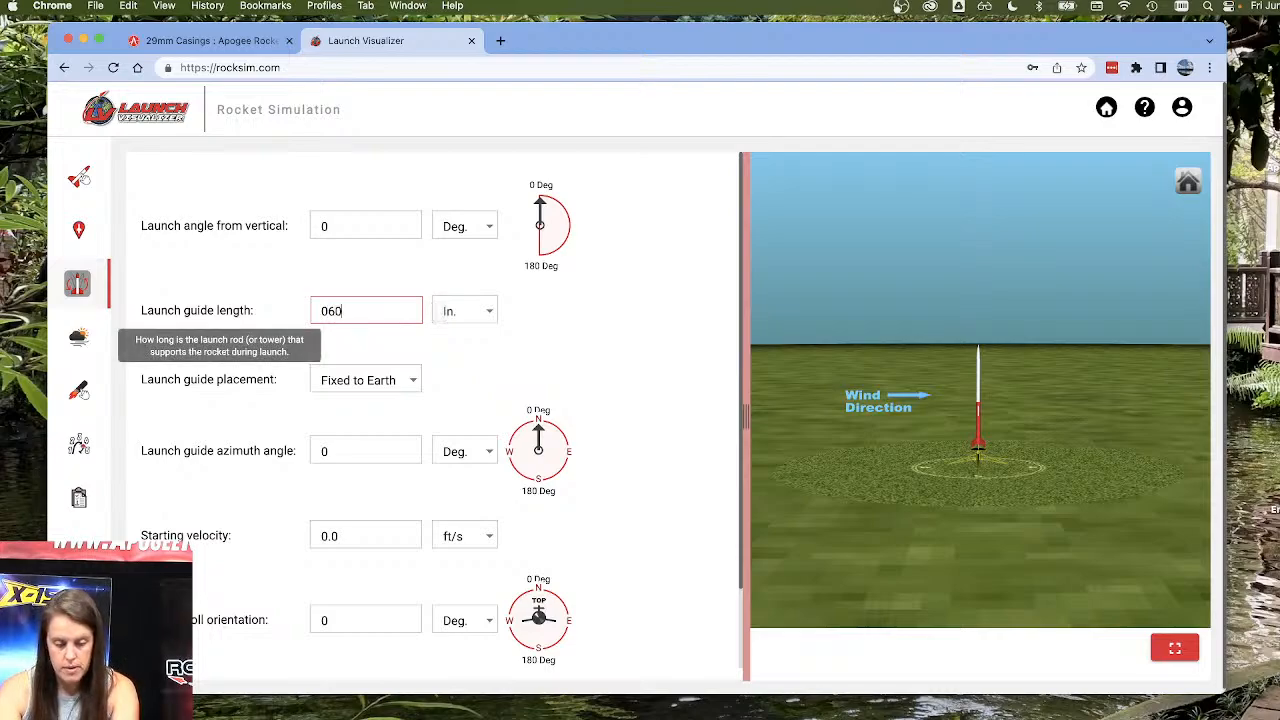
{"action": "key", "text": "BackSpace"}
{"action": "key", "text": "BackSpace"}
{"action": "type", "text": "60"}
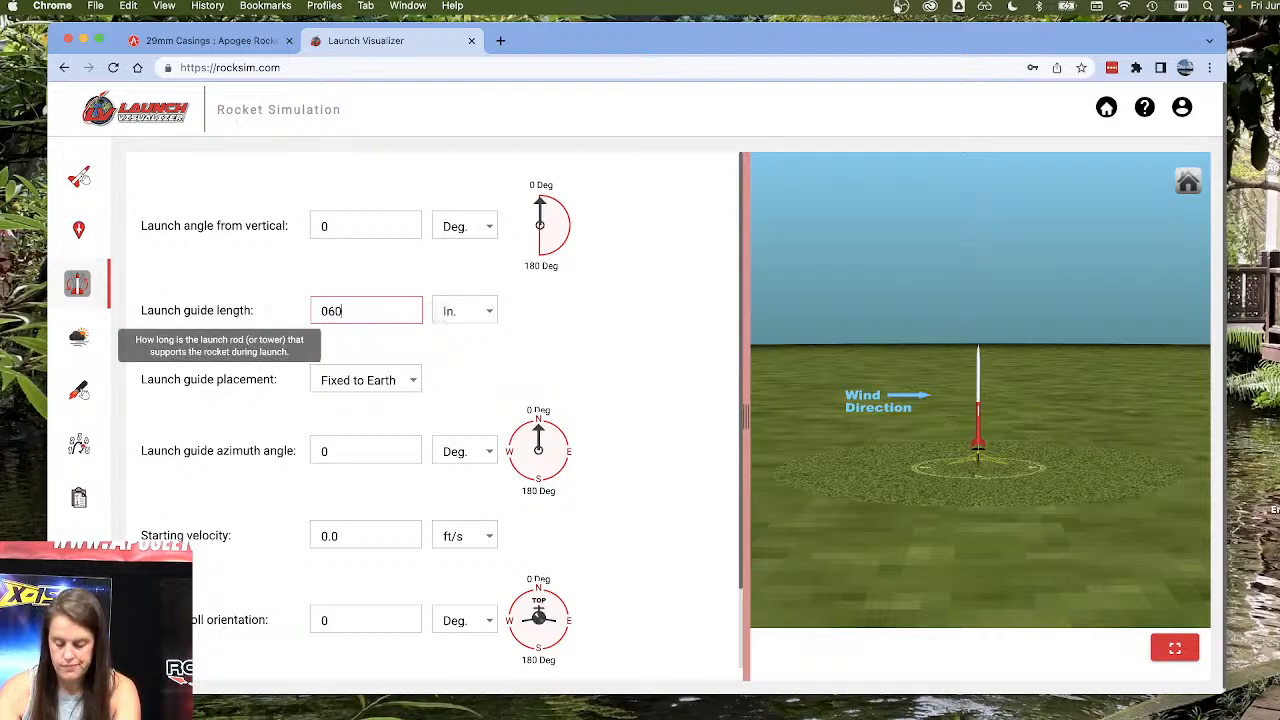
{"action": "key", "text": "Tab"}
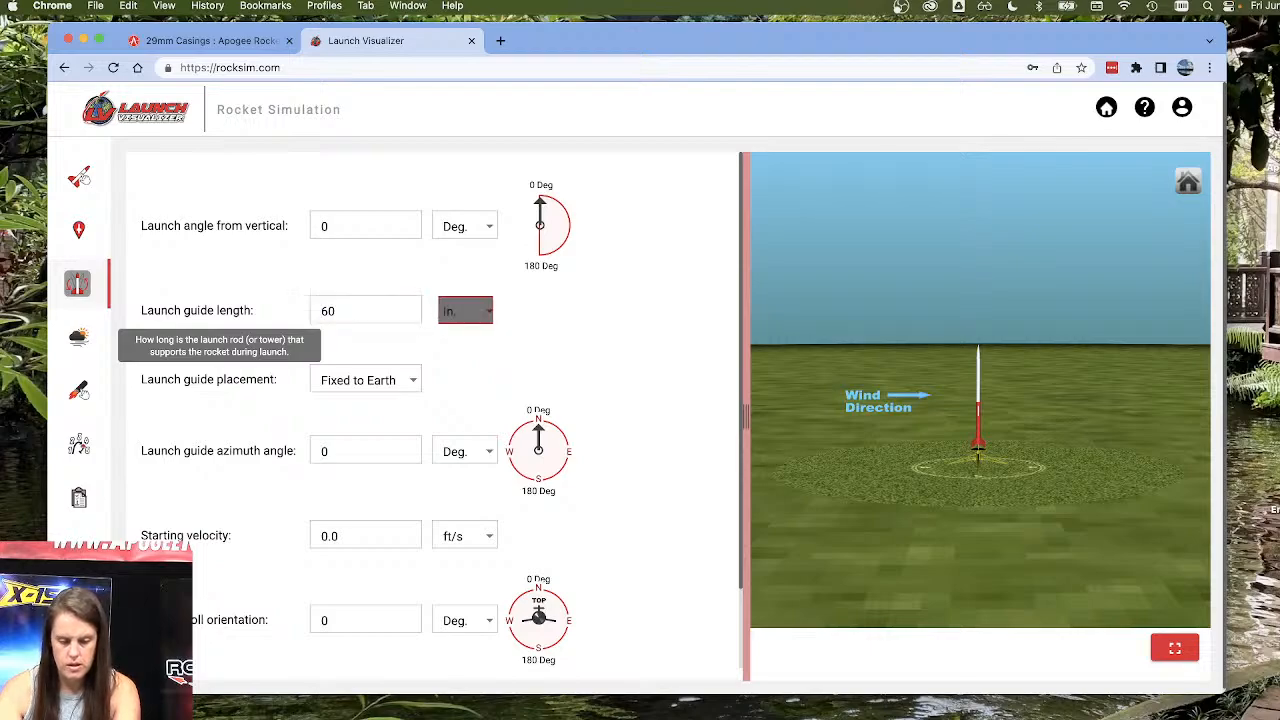
{"action": "left_click", "coordinate": [473, 365]}
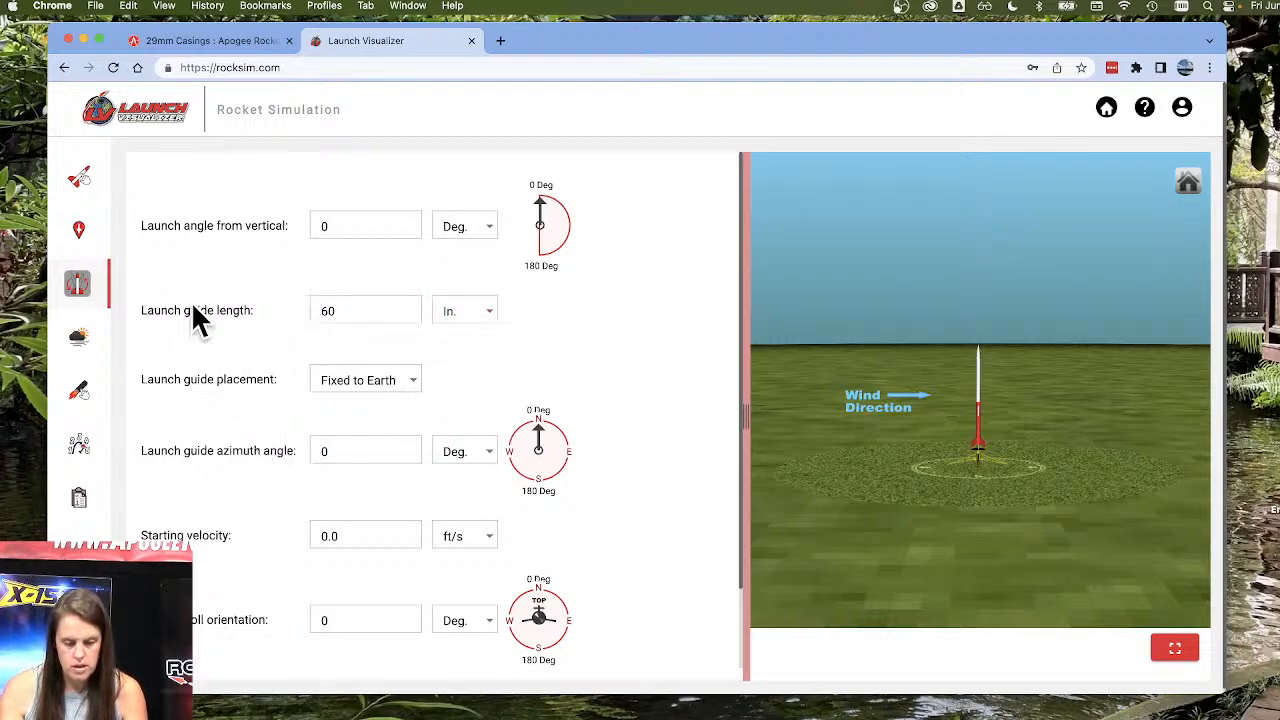
Set the temperature in the weather conditions to 85 Deg. F.
{"action": "left_click", "coordinate": [82, 345]}
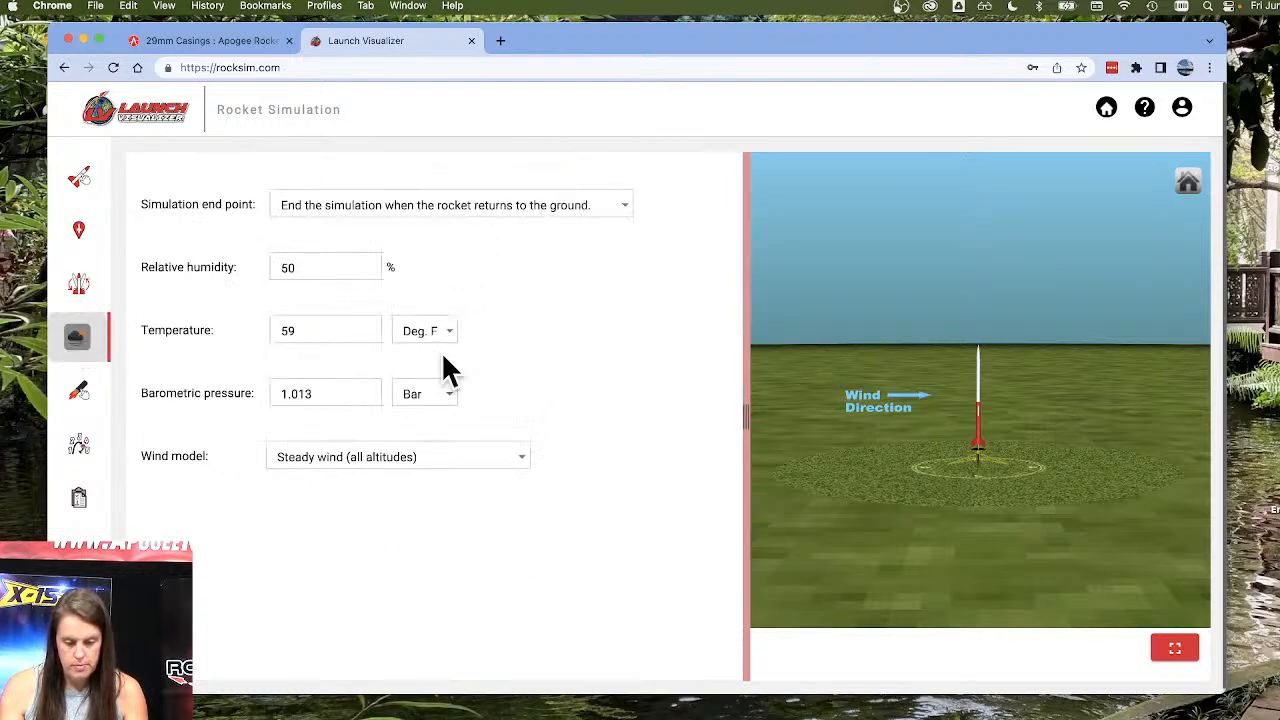
{"action": "left_click_drag", "start_coordinate": [349, 330], "coordinate": [266, 330]}
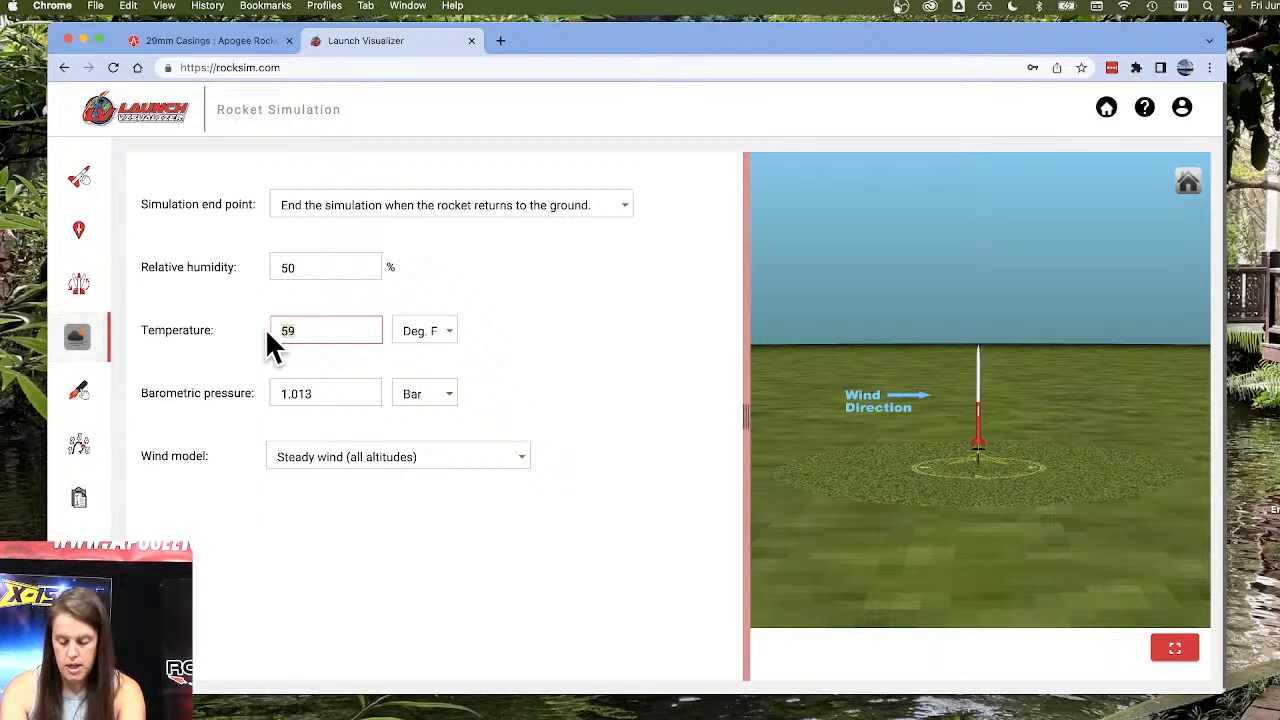
{"action": "type", "text": "85"}
{"action": "key", "text": "Tab"}
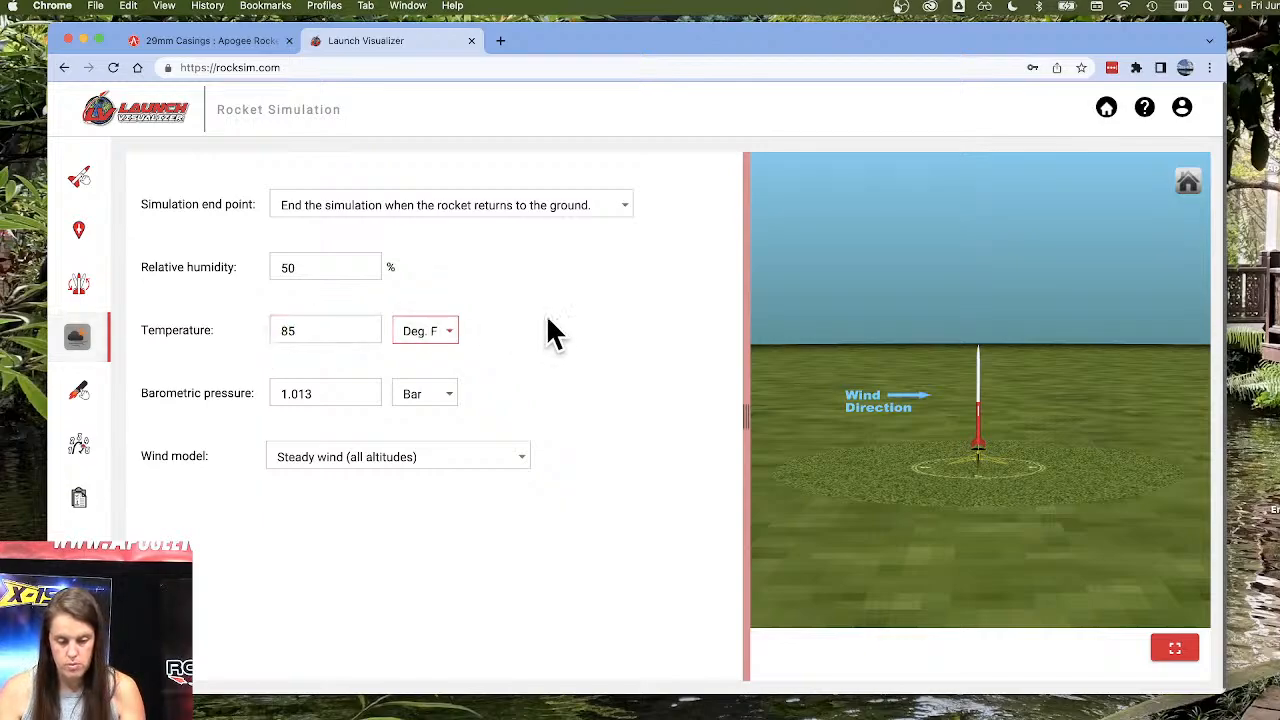
Load the 124 mm long Aerotech G77R engine with a 10-second ejection delay into the 29 mm motor mount.
{"action": "left_click", "coordinate": [79, 395]}
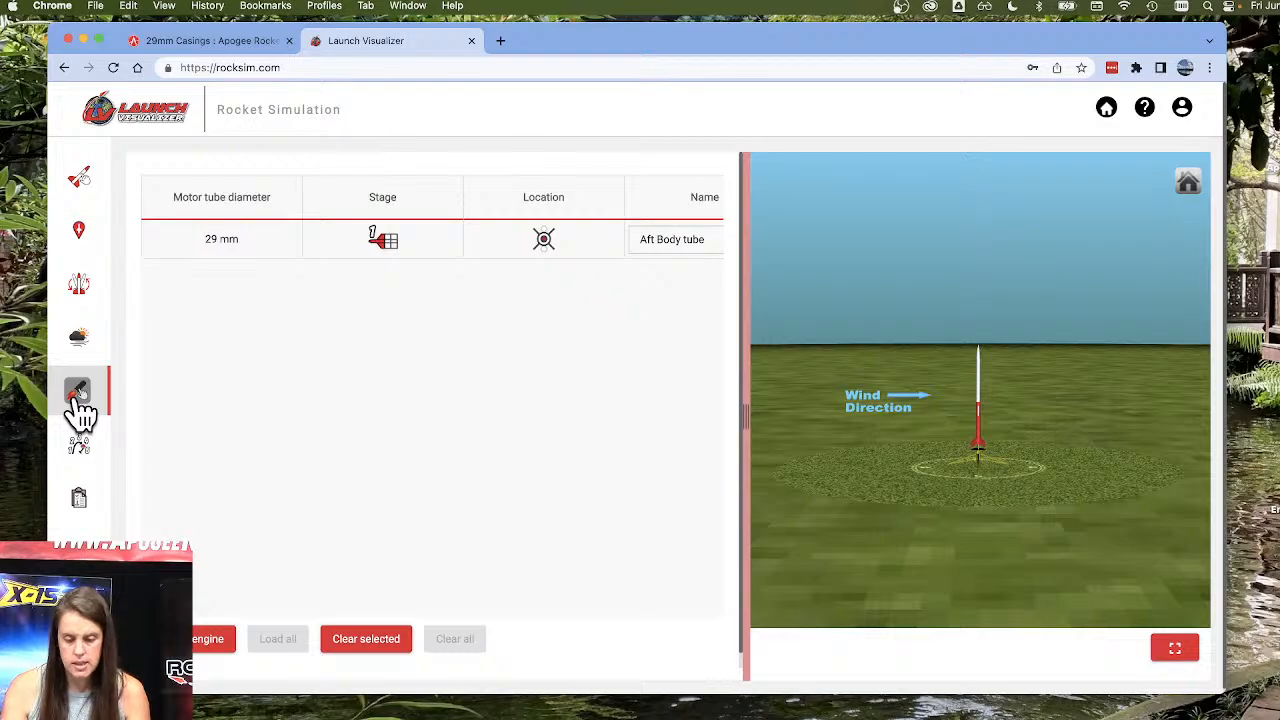
{"action": "left_click", "coordinate": [200, 646]}
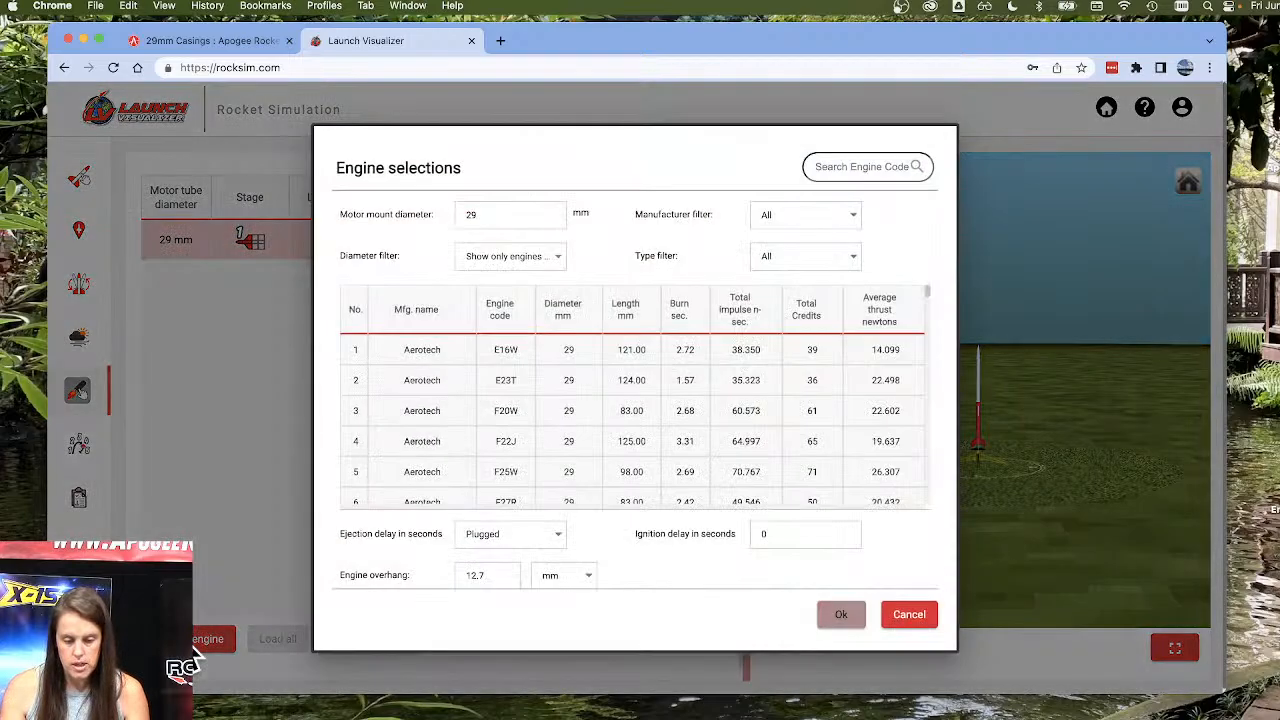
{"action": "scroll", "coordinate": [516, 455], "scroll_direction": "down", "scroll_amount": 5}
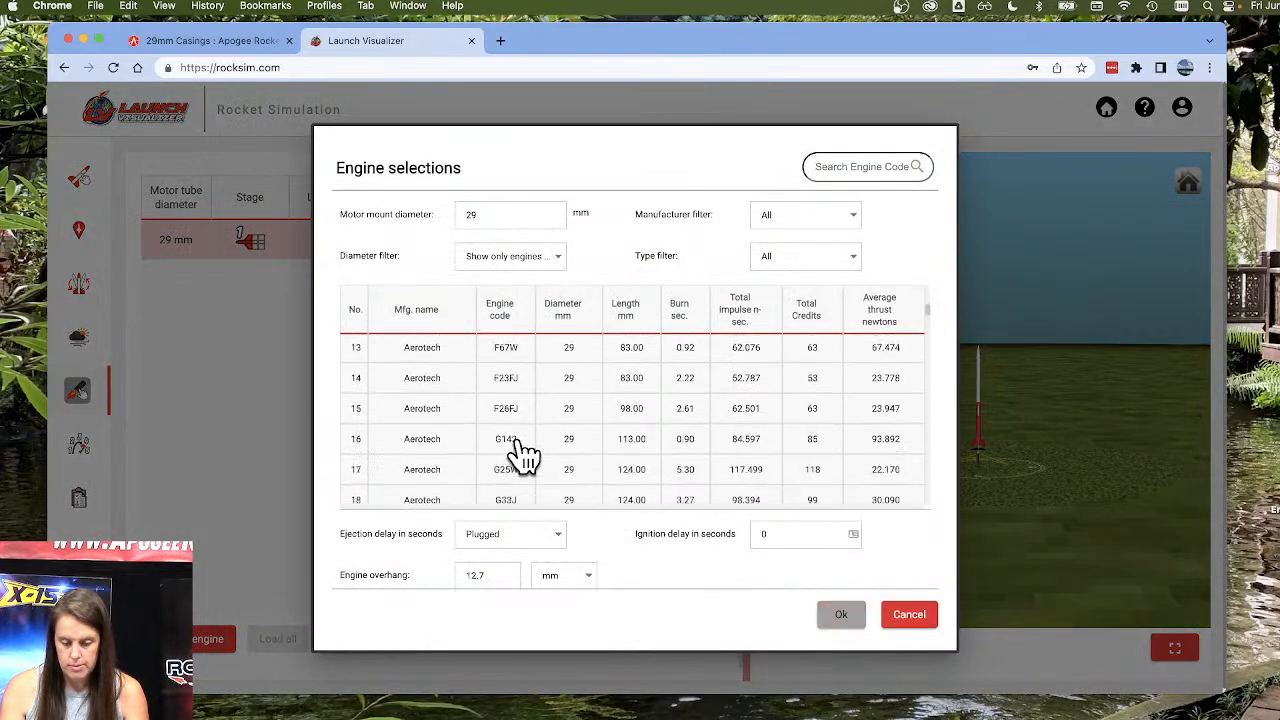
{"action": "scroll", "coordinate": [522, 455], "scroll_direction": "down", "scroll_amount": 5}
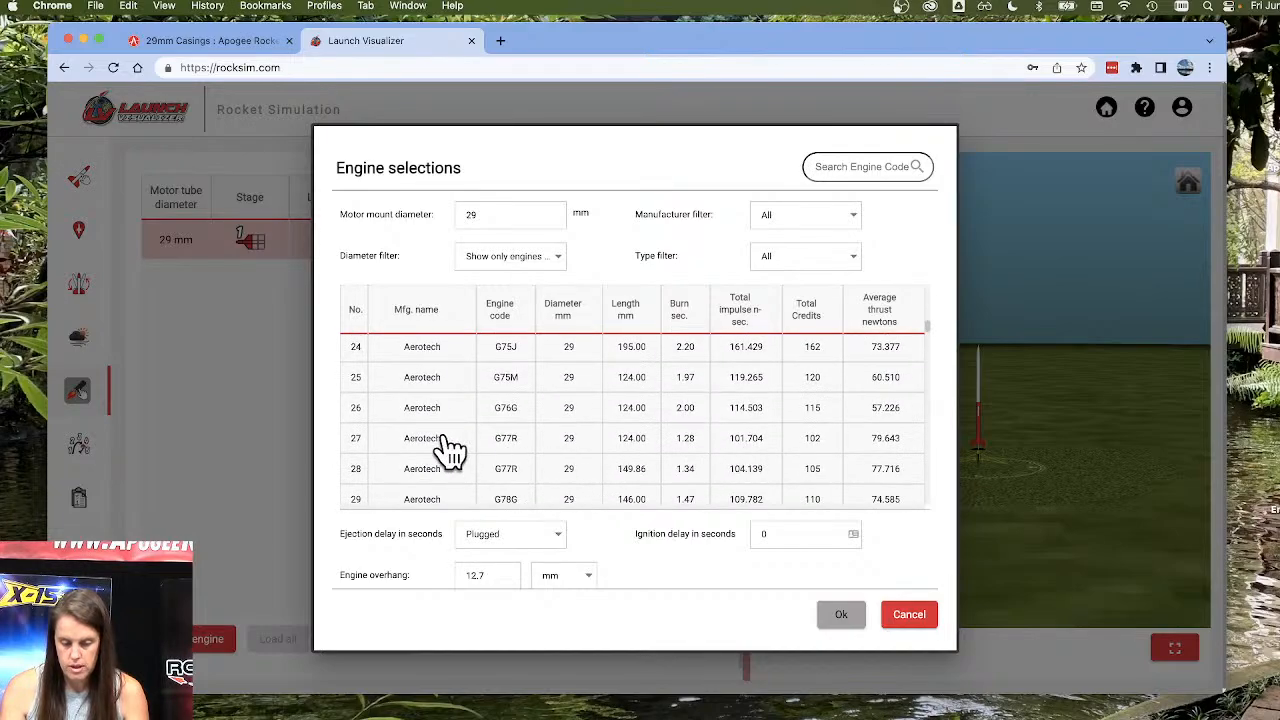
{"action": "left_click", "coordinate": [445, 440]}
{"action": "left_click", "coordinate": [555, 540]}
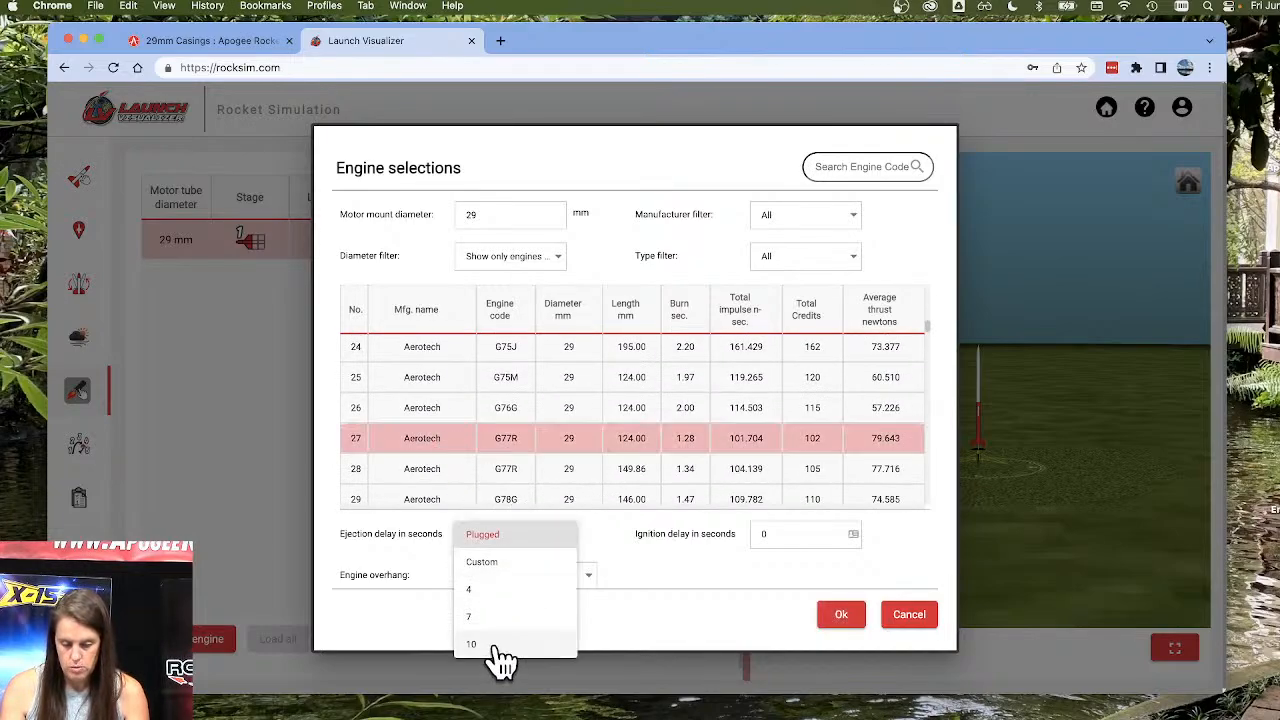
{"action": "left_click", "coordinate": [497, 648]}
{"action": "left_click", "coordinate": [843, 616]}
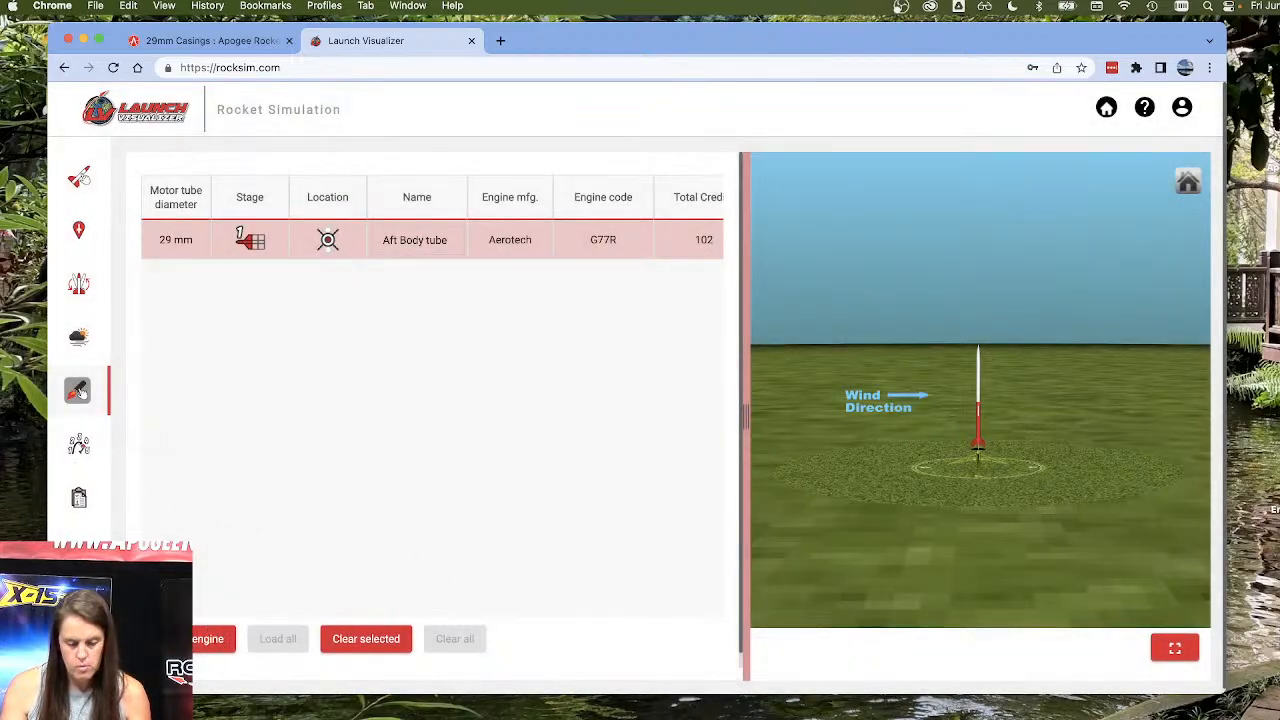
Run the simulation without comments and play the animation of the flight.
{"action": "left_click", "coordinate": [79, 497]}
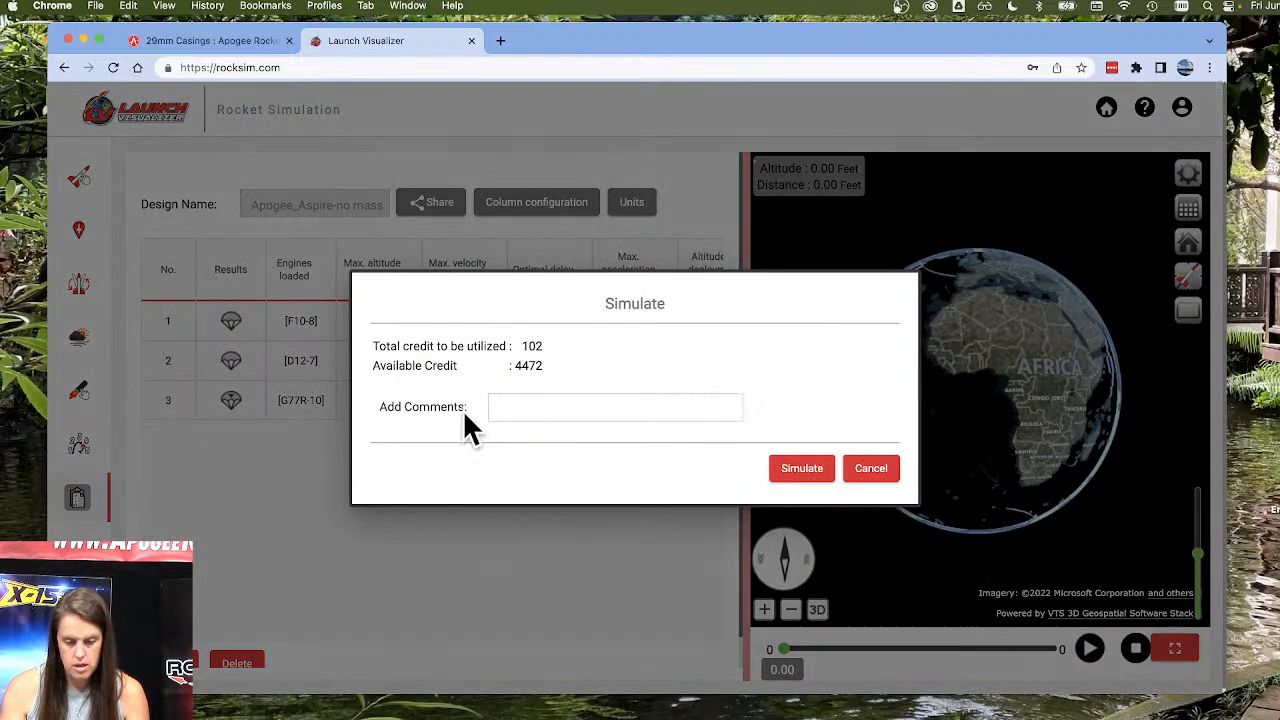
{"action": "left_click", "coordinate": [801, 470]}
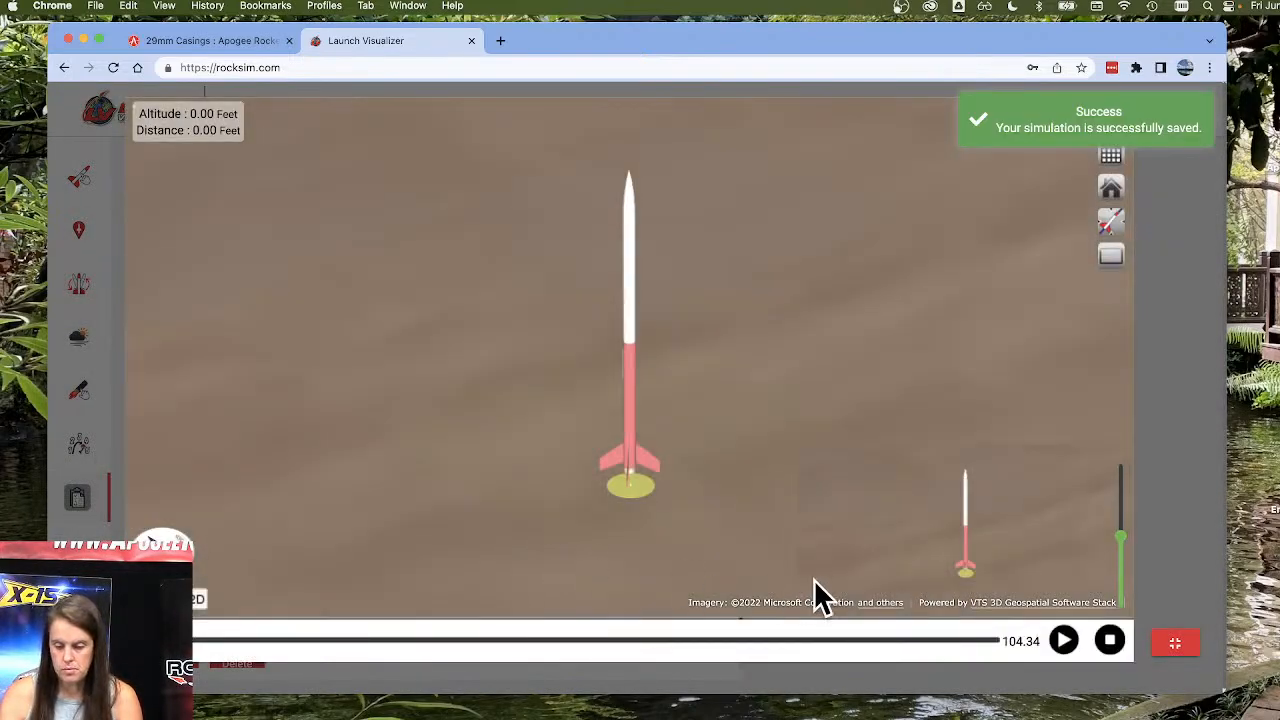
{"action": "left_click", "coordinate": [1064, 641]}
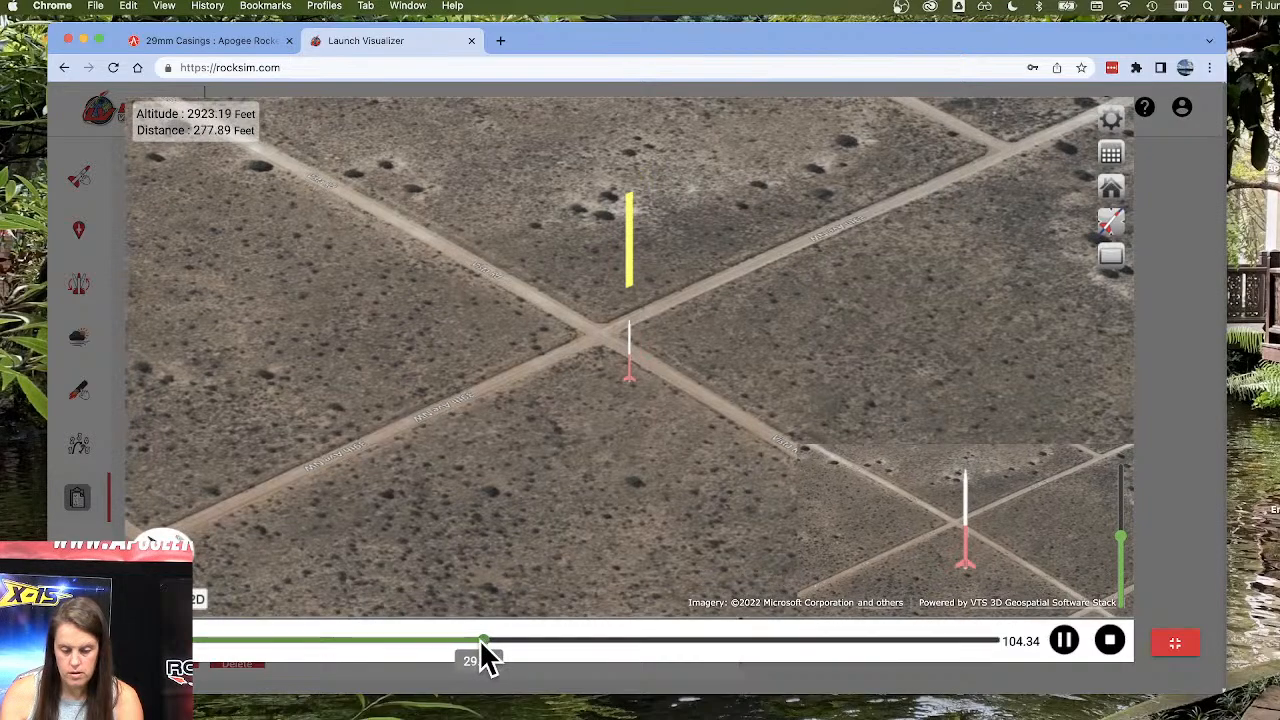
Examine the descent by jumping through the flight playback from 29 to 102 seconds, and exit the full-screen view.
{"action": "left_click", "coordinate": [480, 640]}
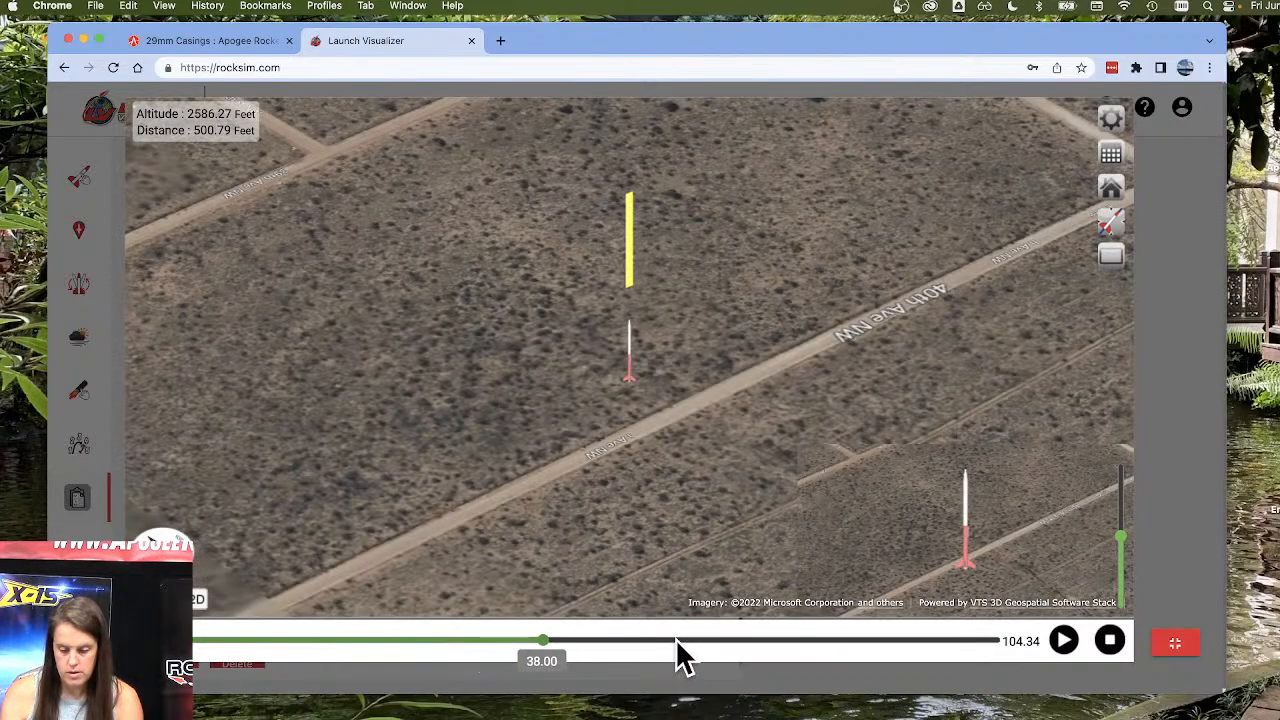
{"action": "left_click", "coordinate": [675, 639]}
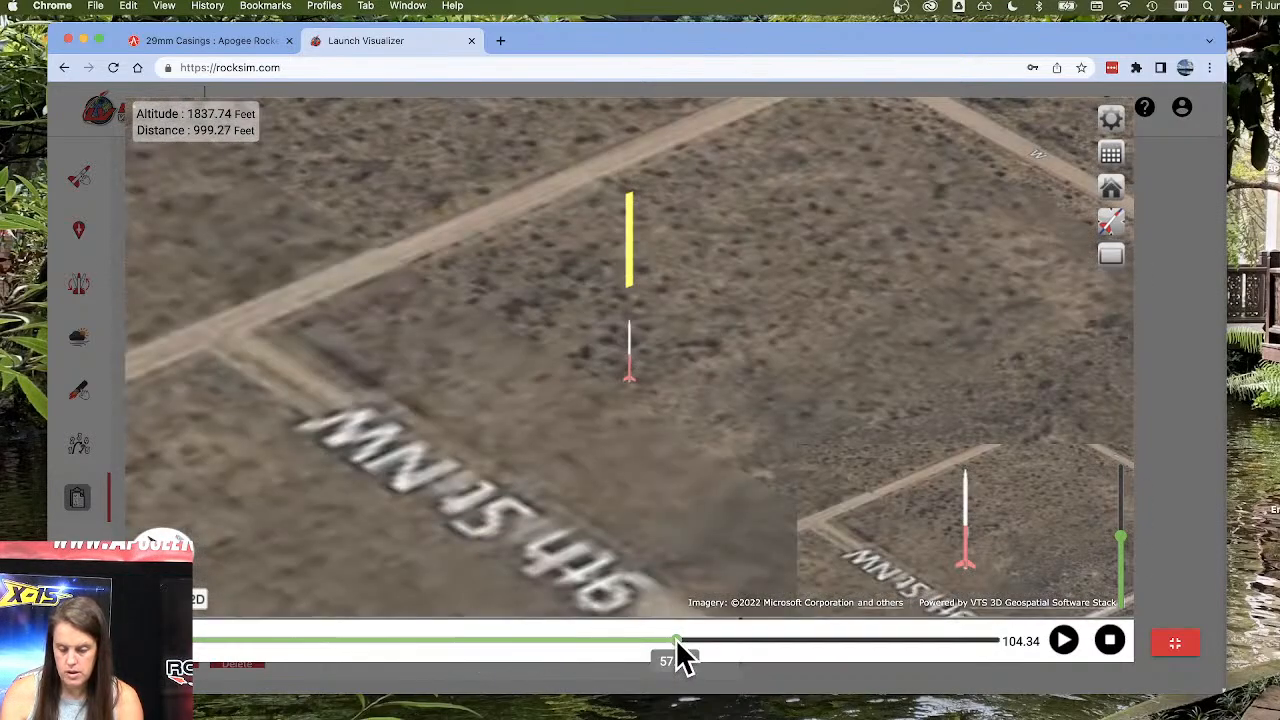
{"action": "left_click", "coordinate": [770, 641]}
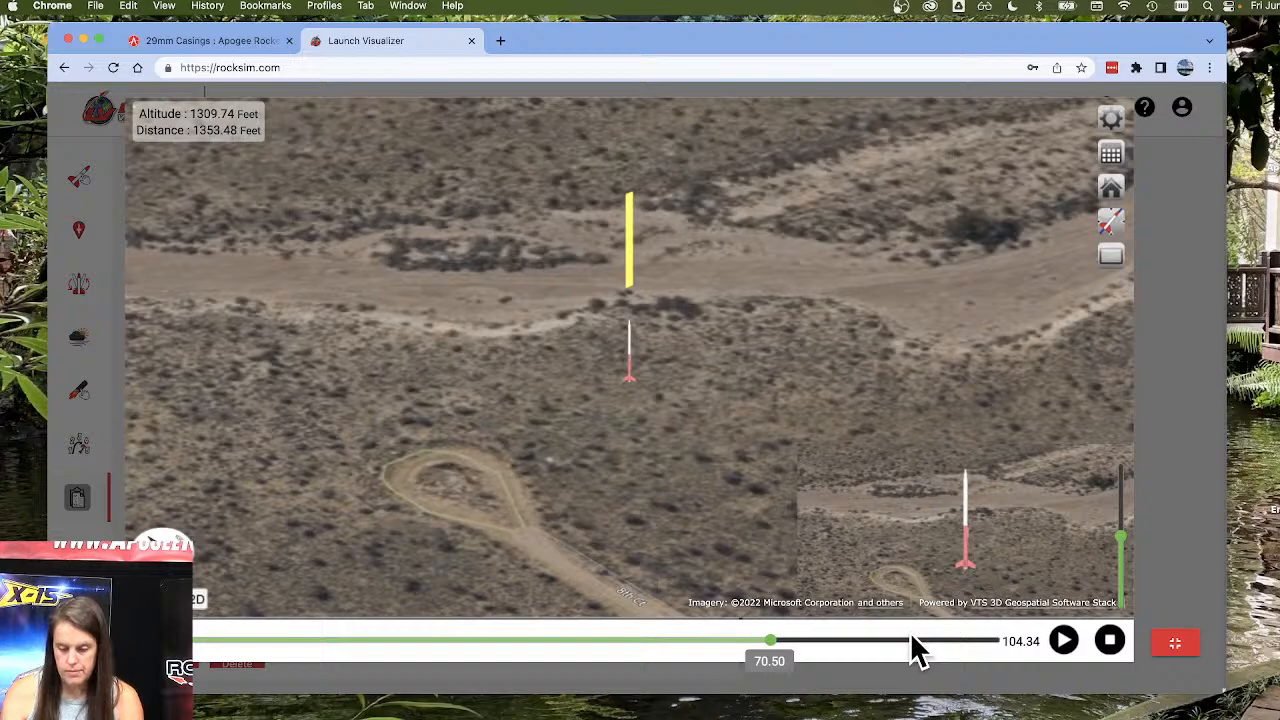
{"action": "left_click", "coordinate": [914, 641]}
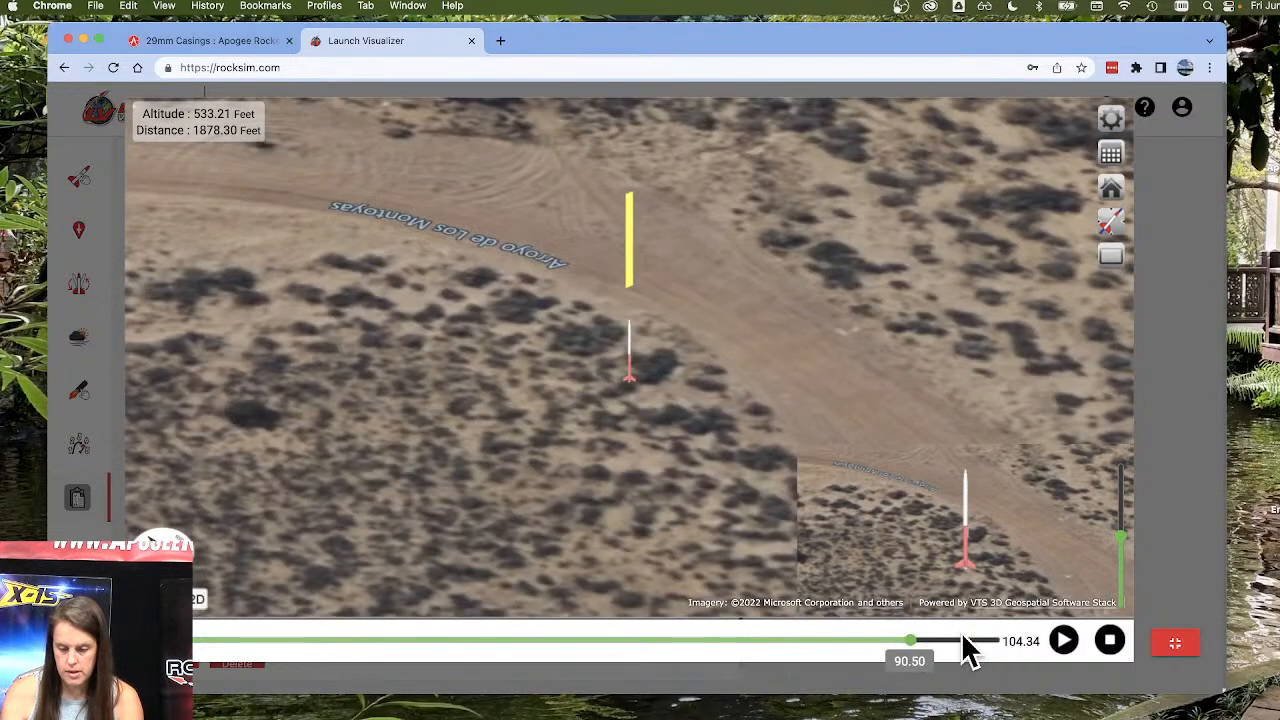
{"action": "left_click", "coordinate": [964, 641]}
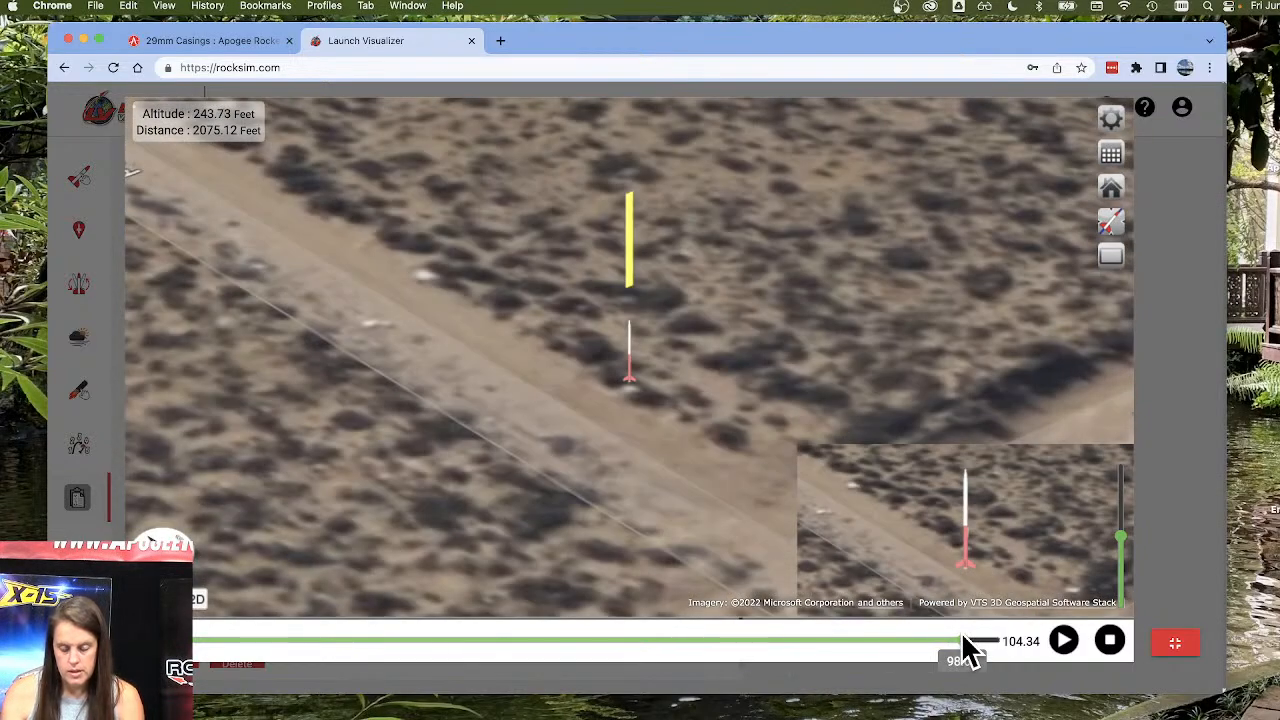
{"action": "left_click", "coordinate": [985, 641]}
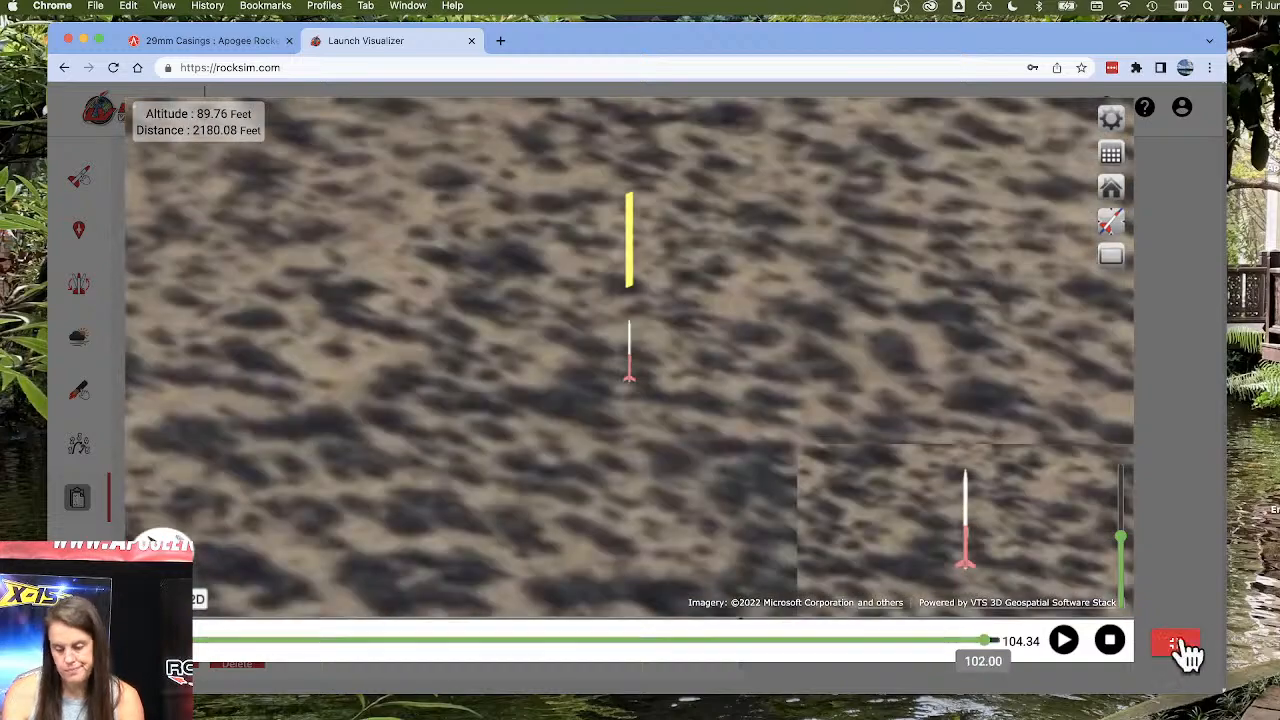
{"action": "left_click", "coordinate": [1185, 650]}
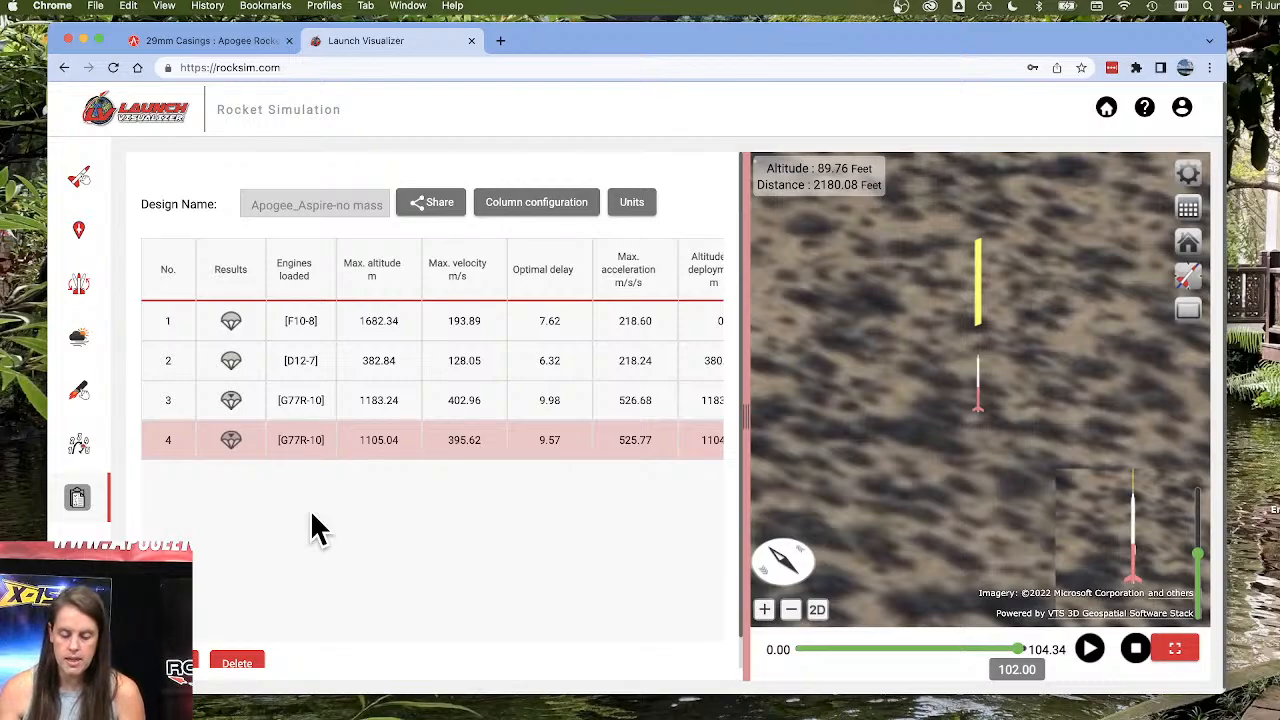
Minimize the browser, switch to RockSim with the Avion design, and move its window fully into view.
{"action": "left_click", "coordinate": [84, 41]}
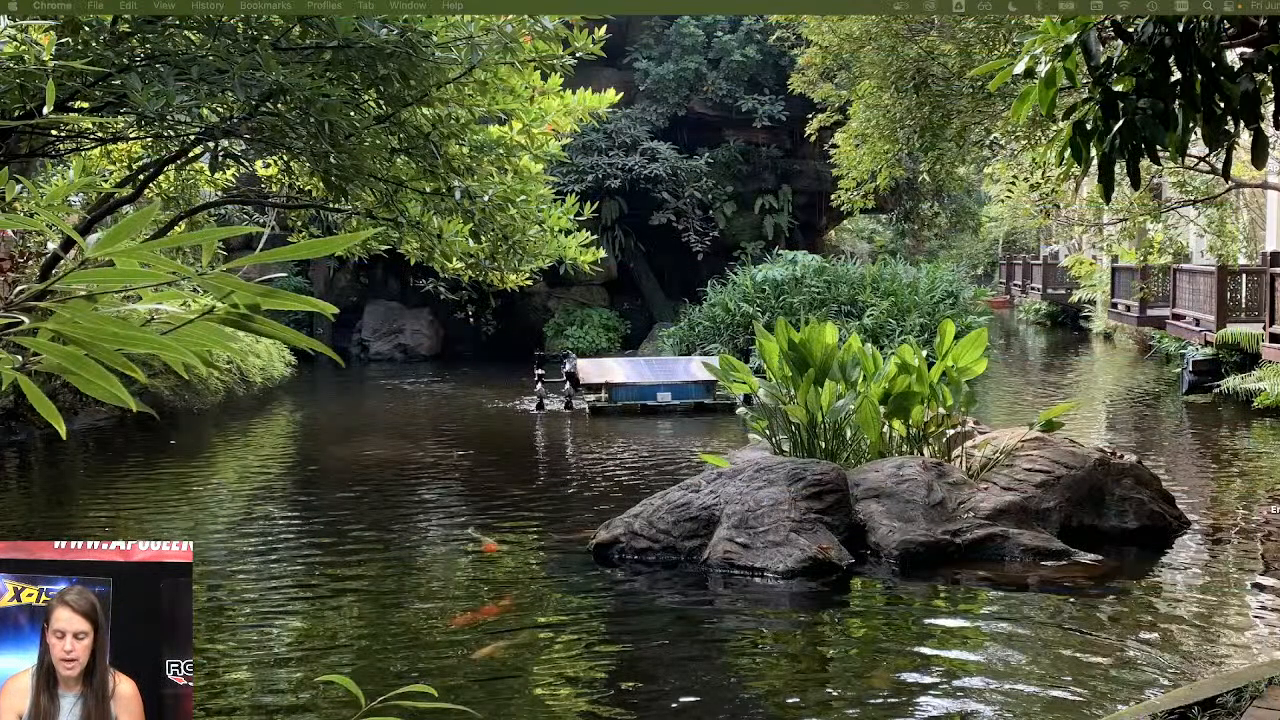
{"action": "left_click", "coordinate": [1279, 719]}
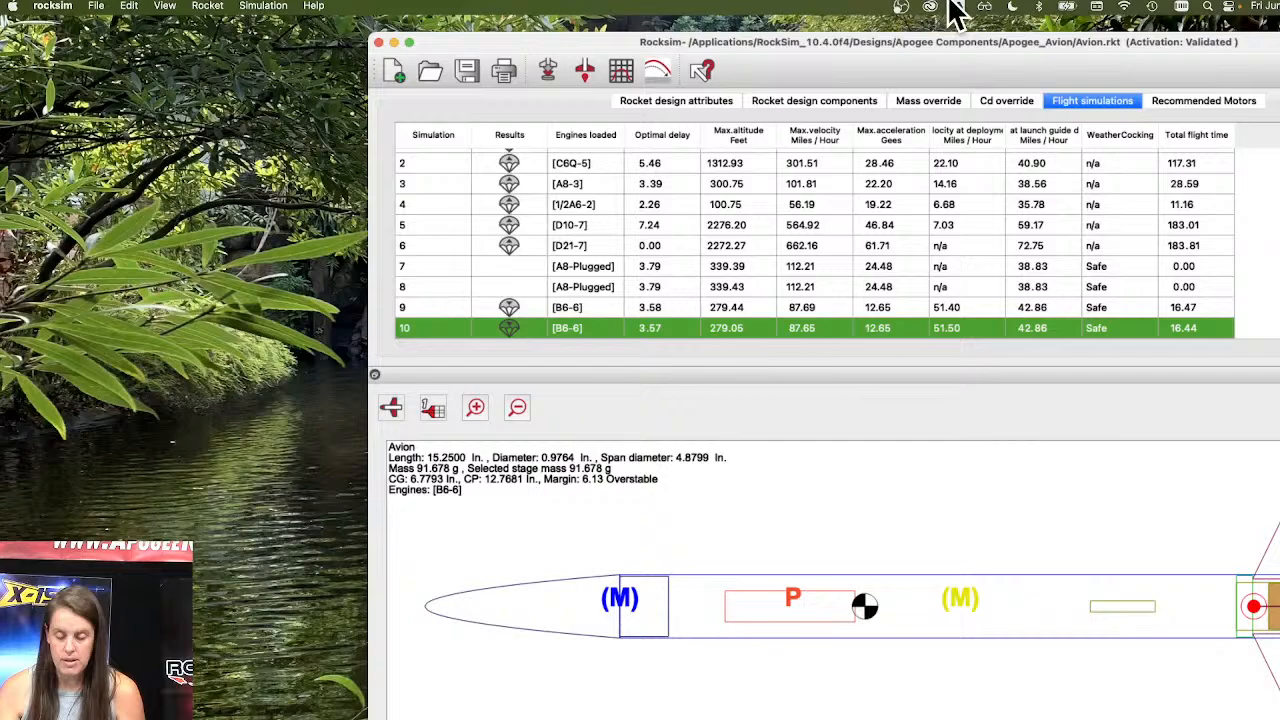
{"action": "left_click_drag", "start_coordinate": [1040, 36], "coordinate": [746, 44]}
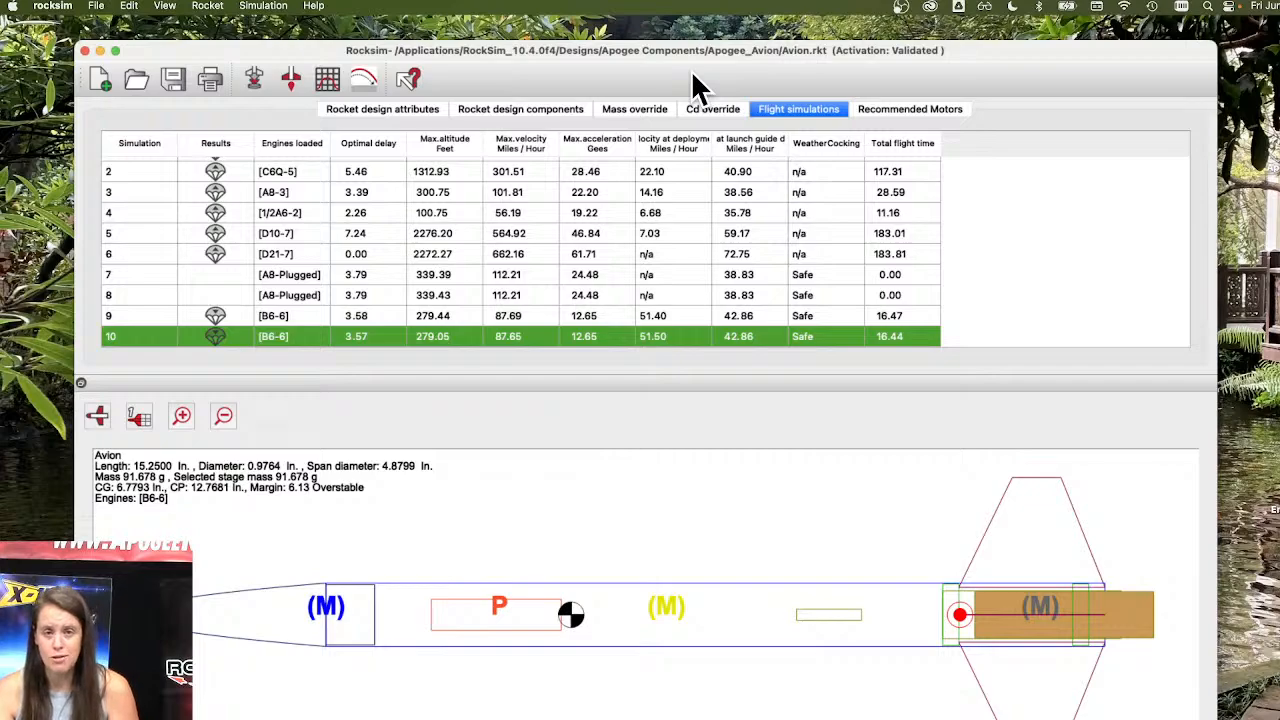
Enable the mass override values for all simulations and go through the sustainer's measured mass and center of gravity fields.
{"action": "left_click", "coordinate": [640, 110]}
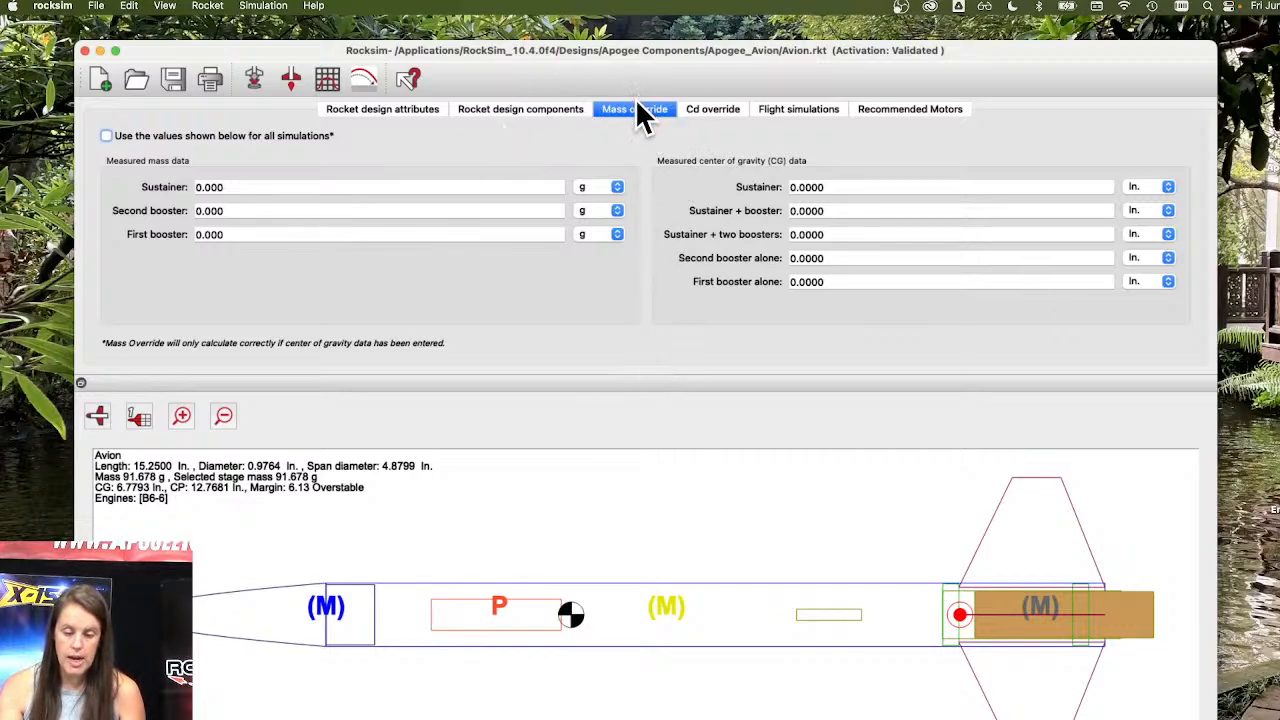
{"action": "left_click", "coordinate": [371, 110]}
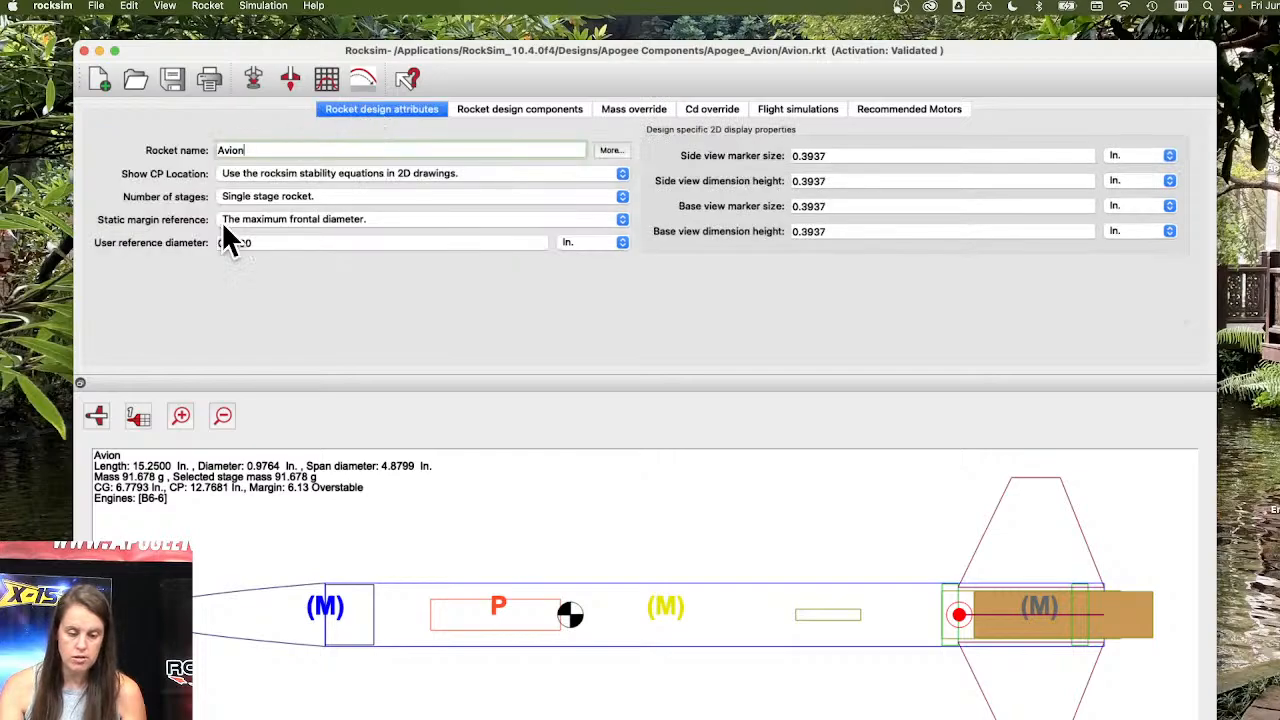
{"action": "left_click", "coordinate": [543, 108]}
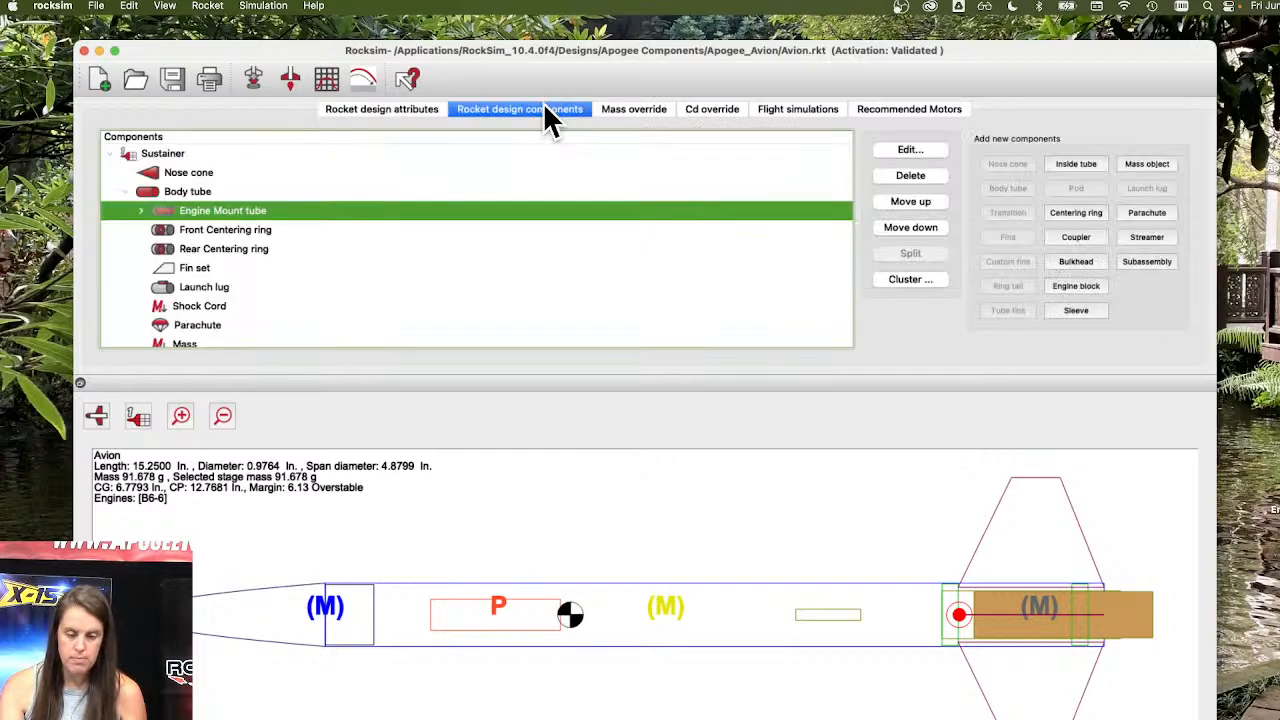
{"action": "left_click", "coordinate": [640, 110]}
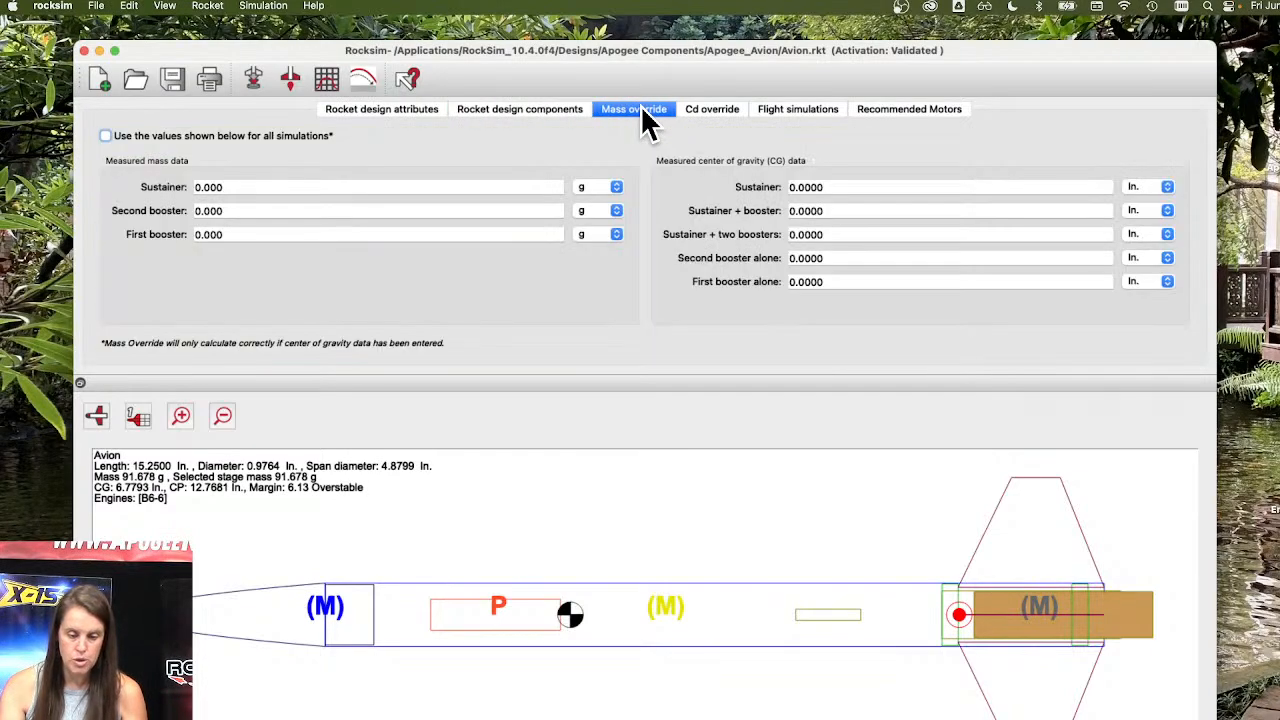
{"action": "left_click", "coordinate": [105, 135]}
{"action": "left_click", "coordinate": [259, 187]}
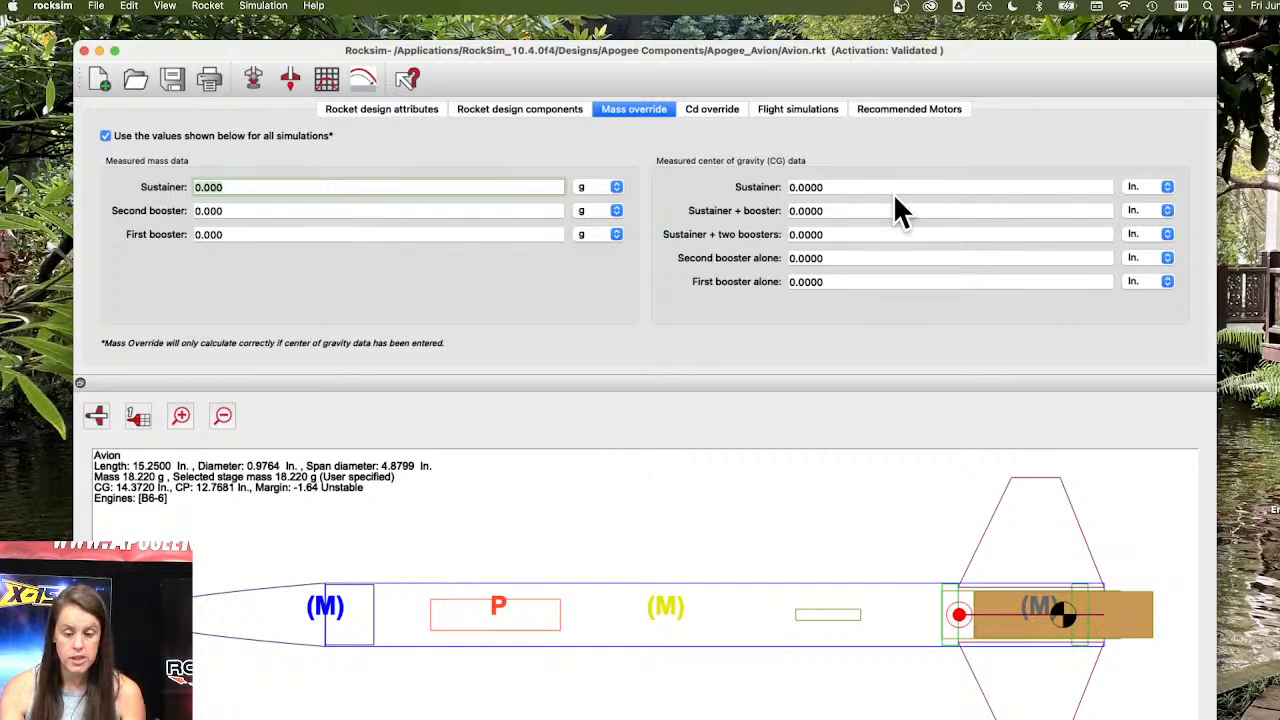
{"action": "left_click", "coordinate": [851, 189]}
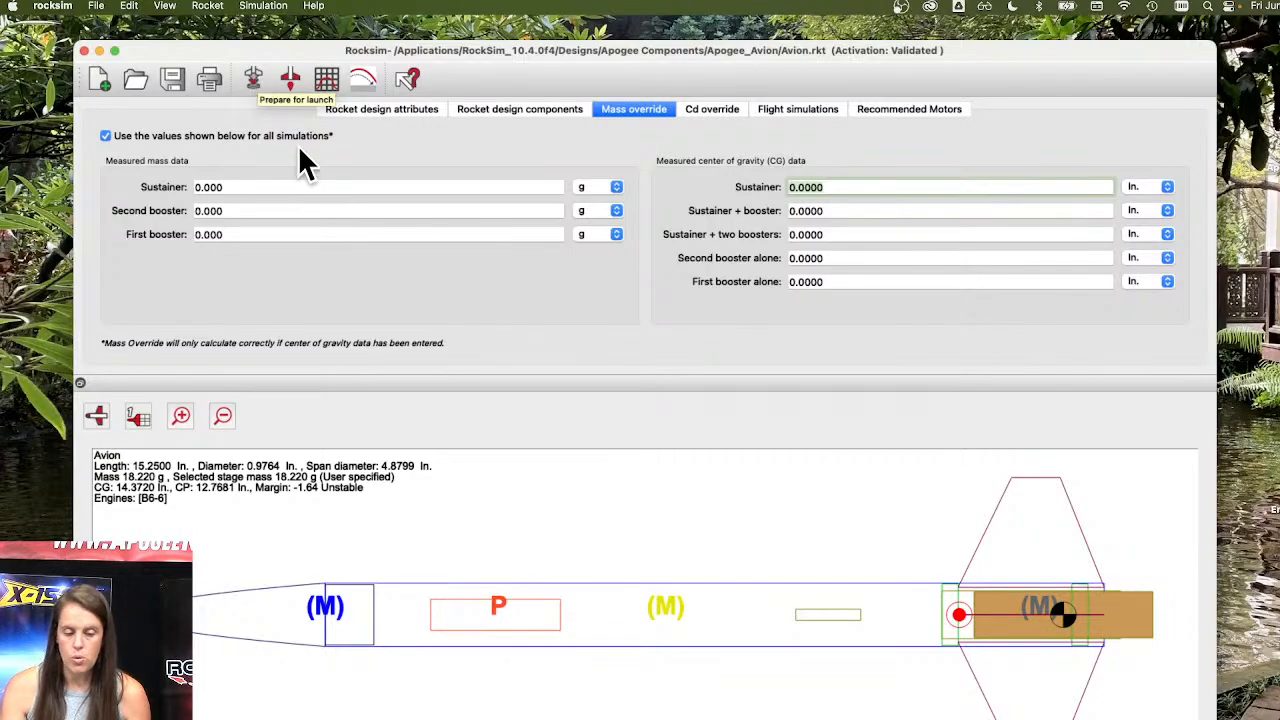
{"action": "left_click", "coordinate": [338, 186]}
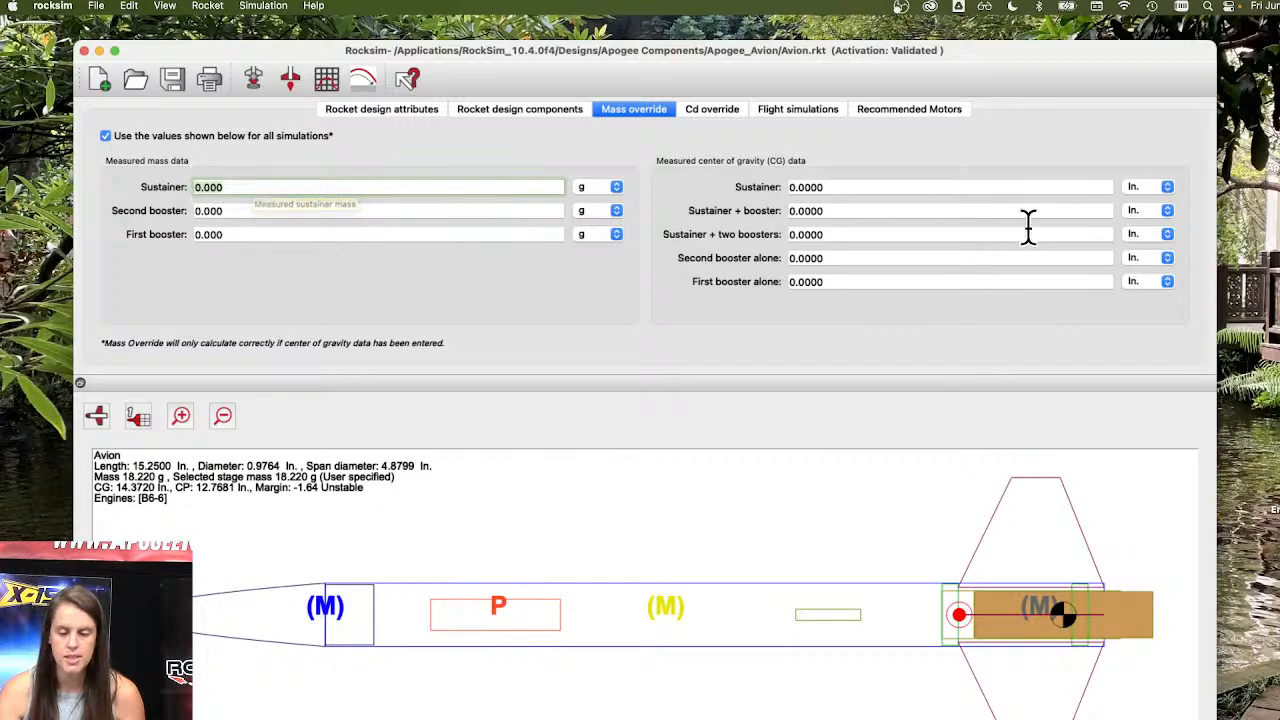
{"action": "left_click", "coordinate": [865, 189]}
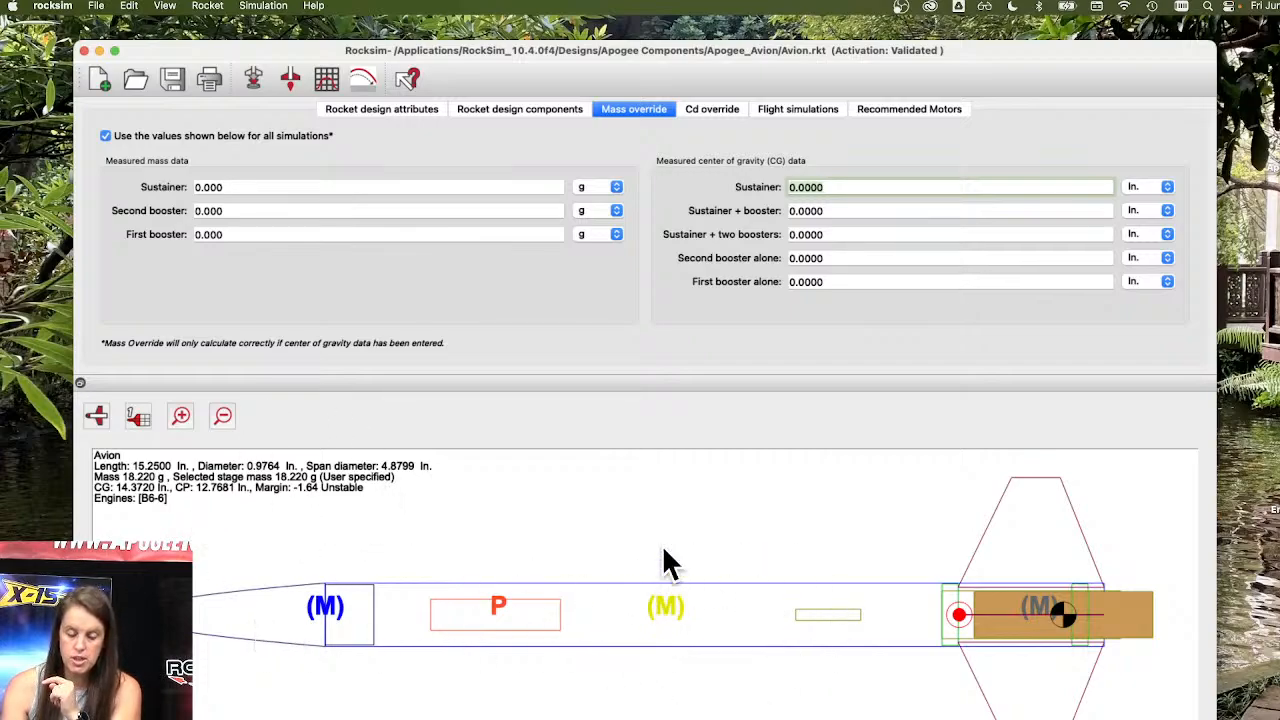
Try moving the shock cord to 8.625 in. from the front of the body tube with a 2D side preview, and discard the edit.
{"action": "left_click", "coordinate": [555, 108]}
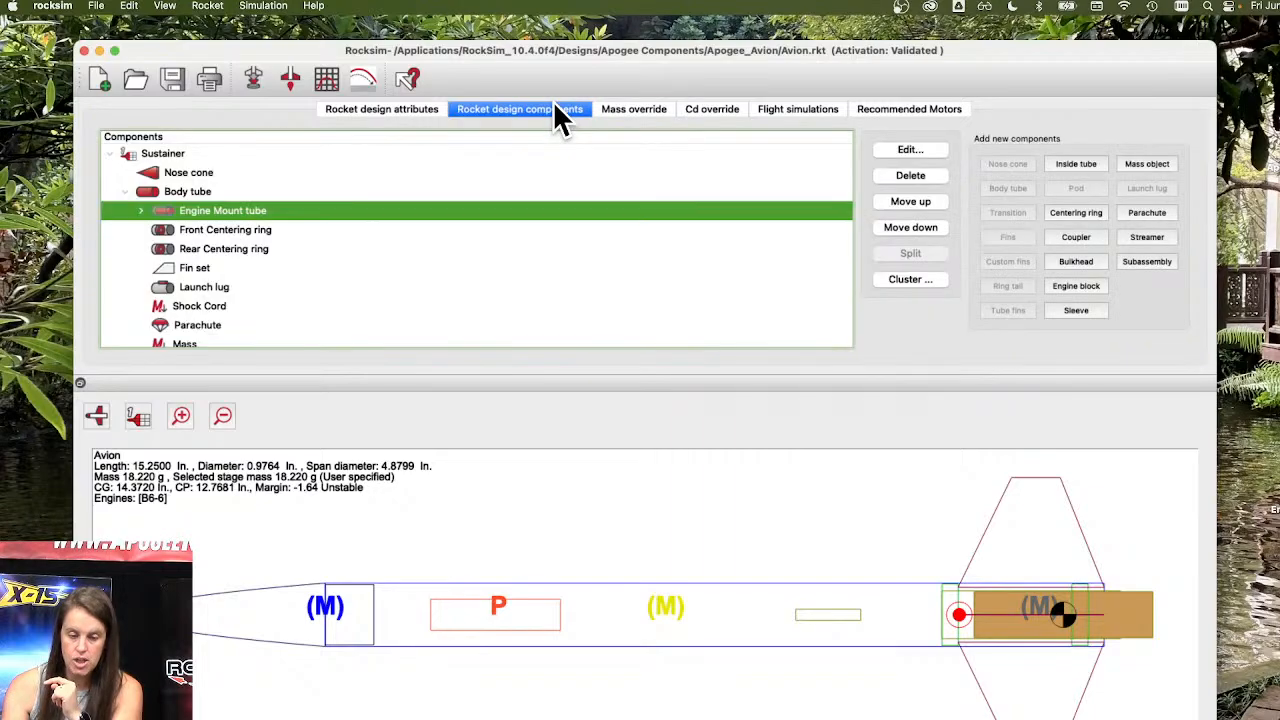
{"action": "double_click", "coordinate": [207, 300]}
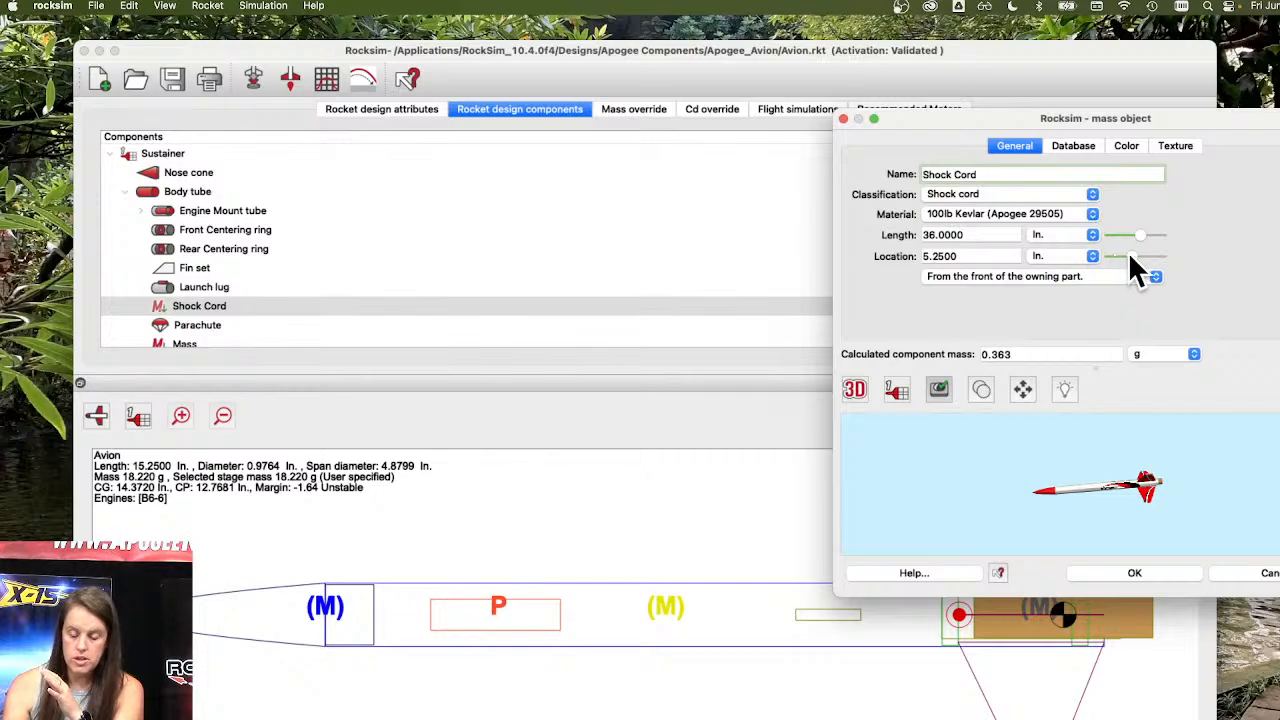
{"action": "mouse_move", "coordinate": [1130, 256]}
{"action": "left_mouse_down"}
{"action": "mouse_move", "coordinate": [1113, 254]}
{"action": "mouse_move", "coordinate": [1151, 262]}
{"action": "mouse_move", "coordinate": [1140, 258]}
{"action": "left_mouse_up"}
{"action": "left_click", "coordinate": [849, 396]}
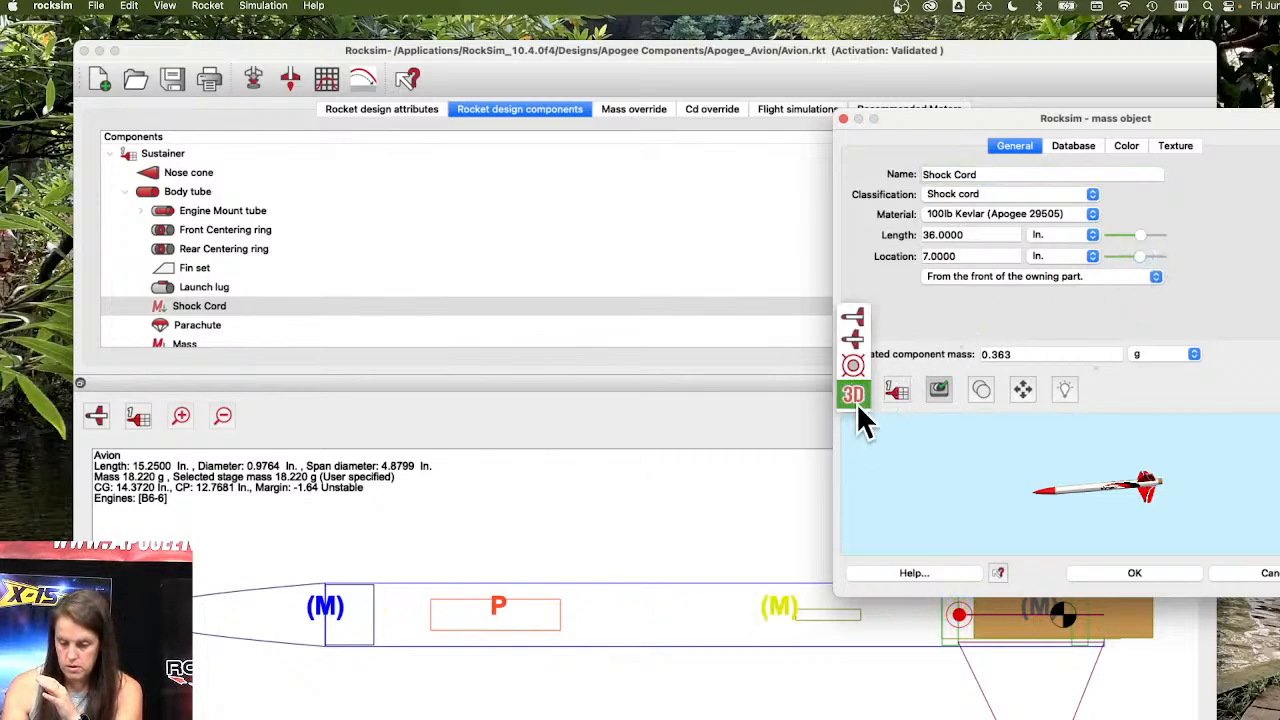
{"action": "left_click", "coordinate": [850, 345]}
{"action": "left_click_drag", "start_coordinate": [1140, 257], "coordinate": [1148, 258]}
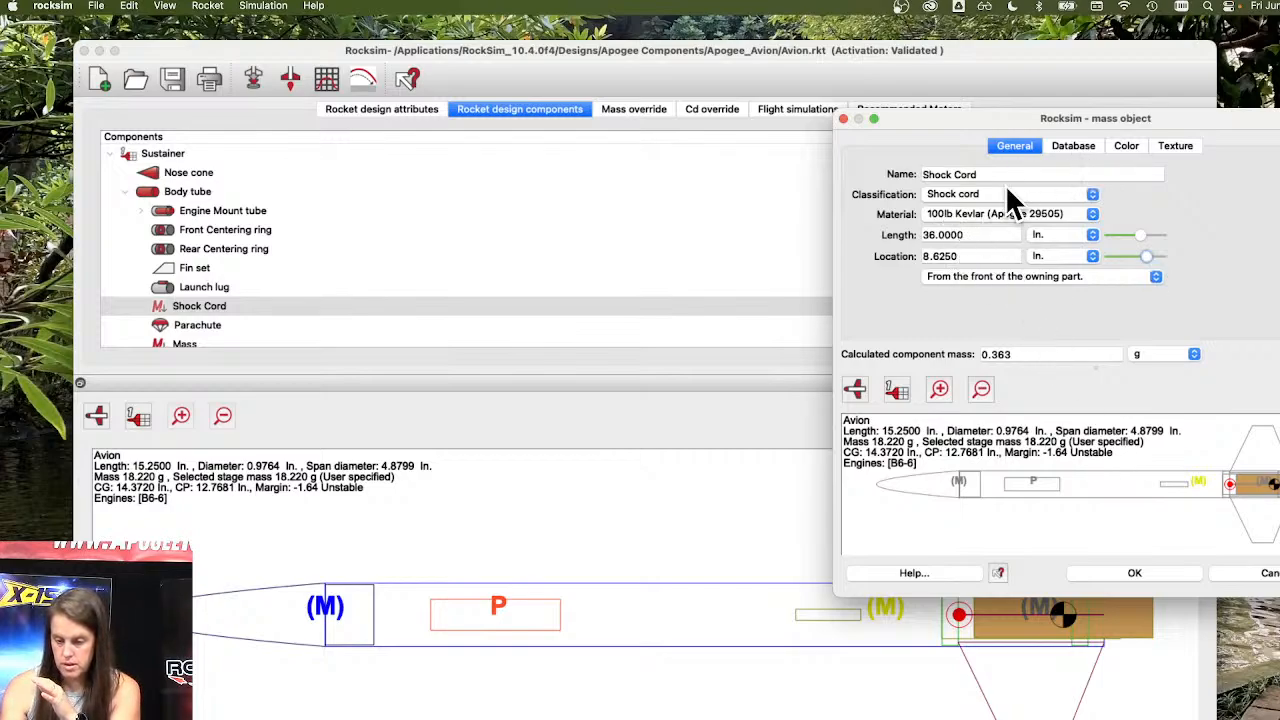
{"action": "left_click", "coordinate": [1268, 573]}
{"action": "left_click", "coordinate": [1121, 377]}
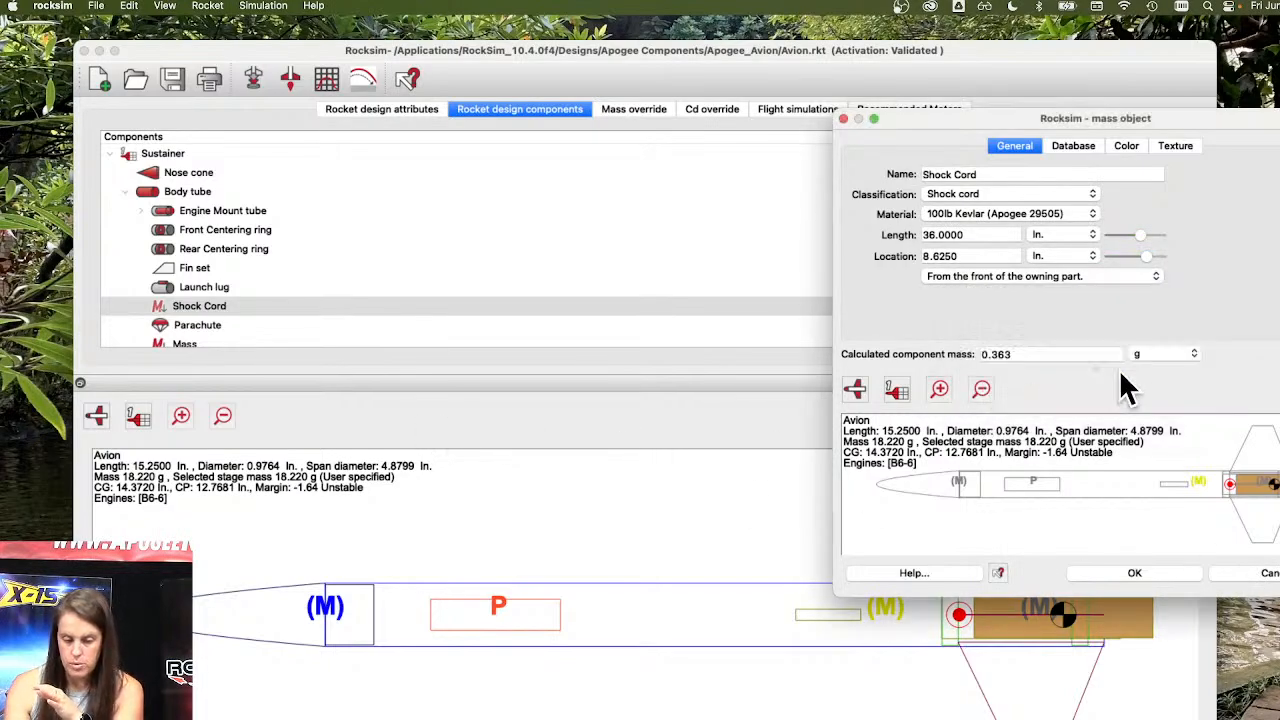
Set the general mass object in the body tube to 150 g, located 3.75 in. from the front of the tube.
{"action": "double_click", "coordinate": [196, 342]}
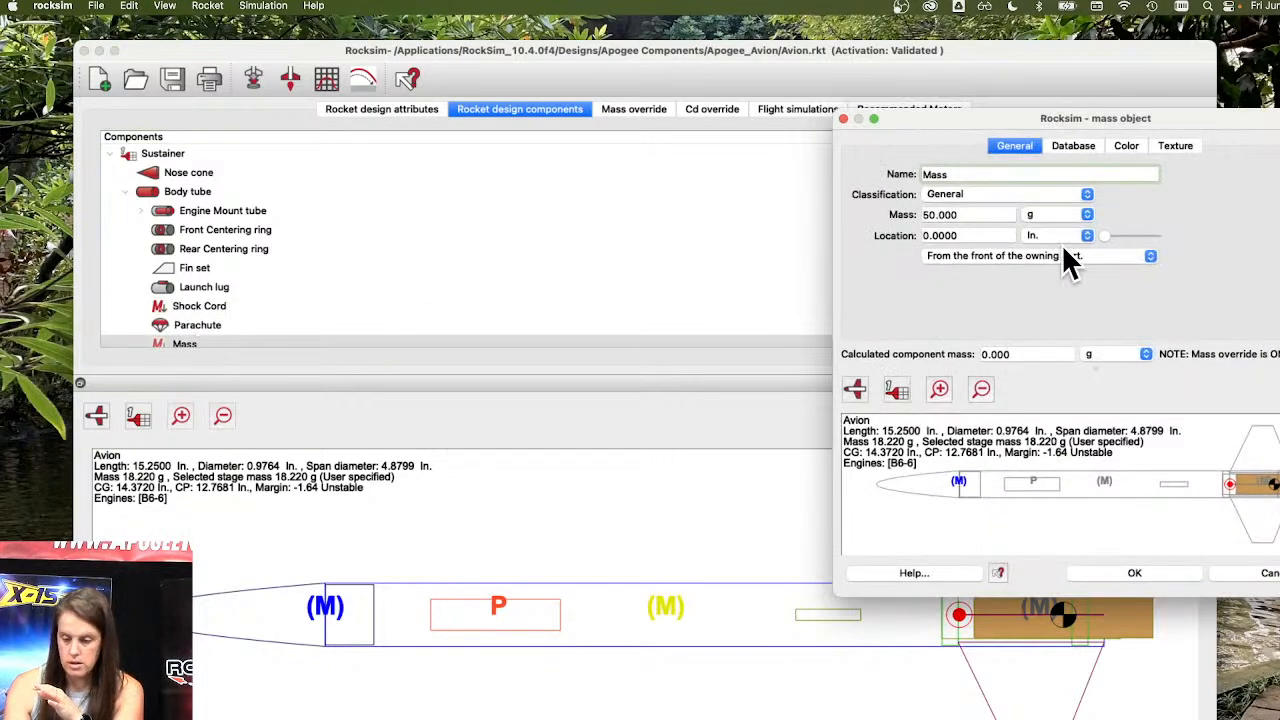
{"action": "left_click", "coordinate": [991, 214]}
{"action": "type", "text": "150"}
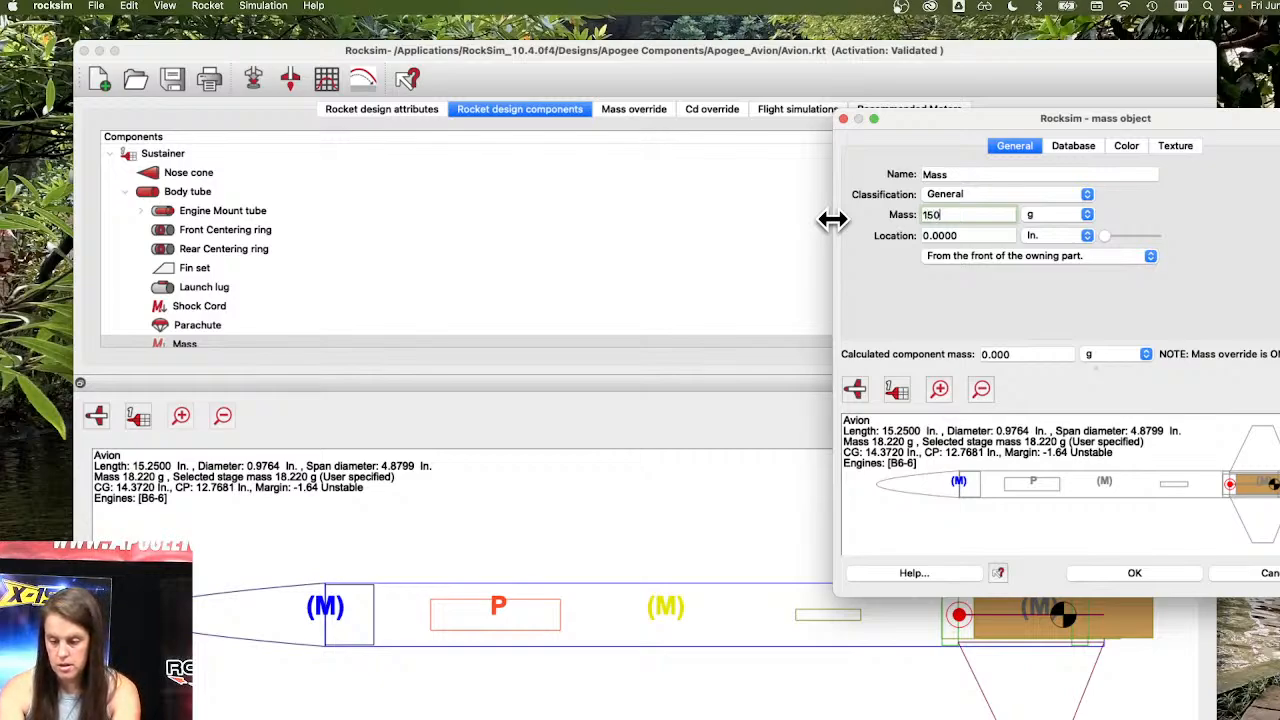
{"action": "key", "text": "Tab"}
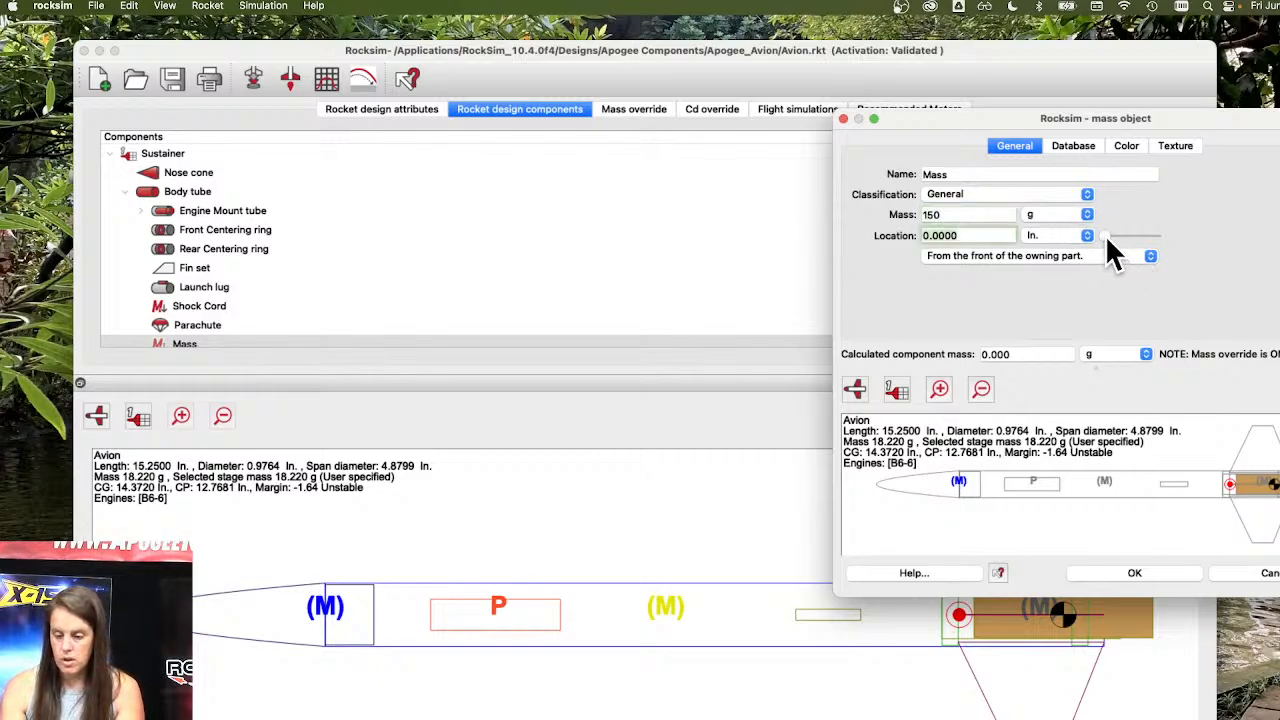
{"action": "mouse_move", "coordinate": [1106, 237]}
{"action": "left_mouse_down"}
{"action": "mouse_move", "coordinate": [1139, 236]}
{"action": "mouse_move", "coordinate": [1121, 234]}
{"action": "left_mouse_up"}
{"action": "left_click", "coordinate": [1134, 573]}
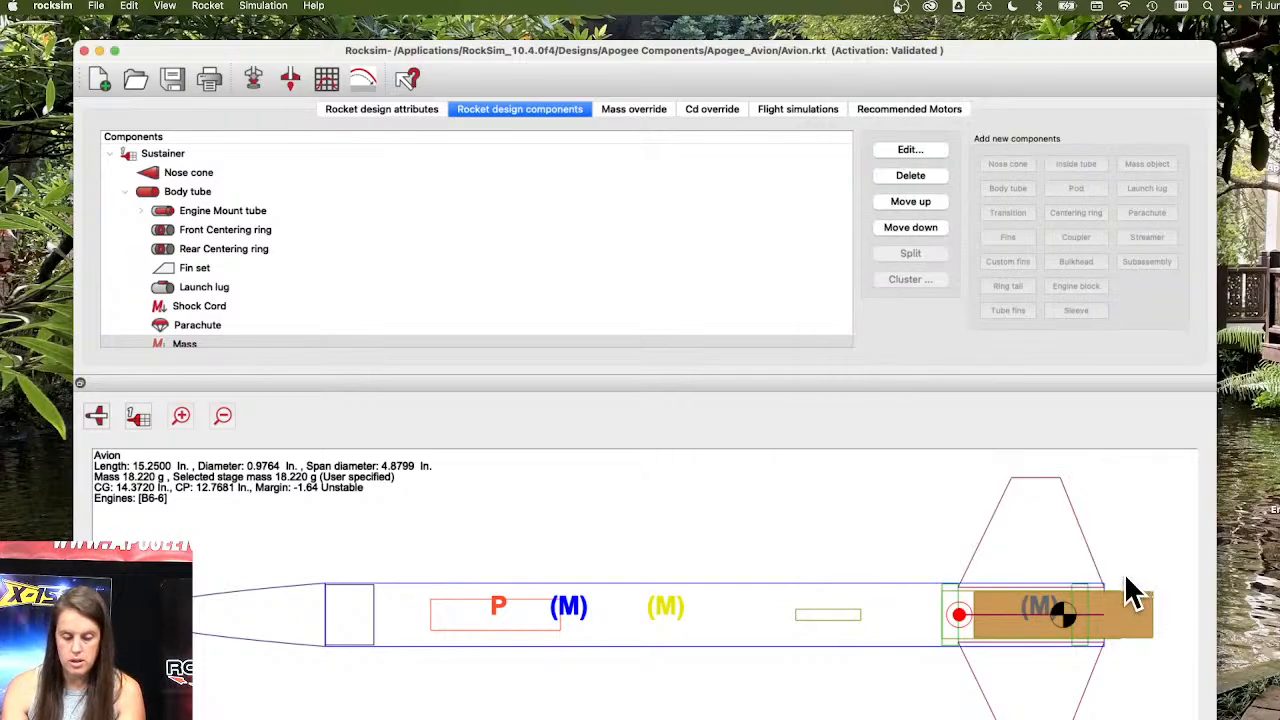
Turn off the use of mass override values for all simulations.
{"action": "left_click", "coordinate": [686, 110]}
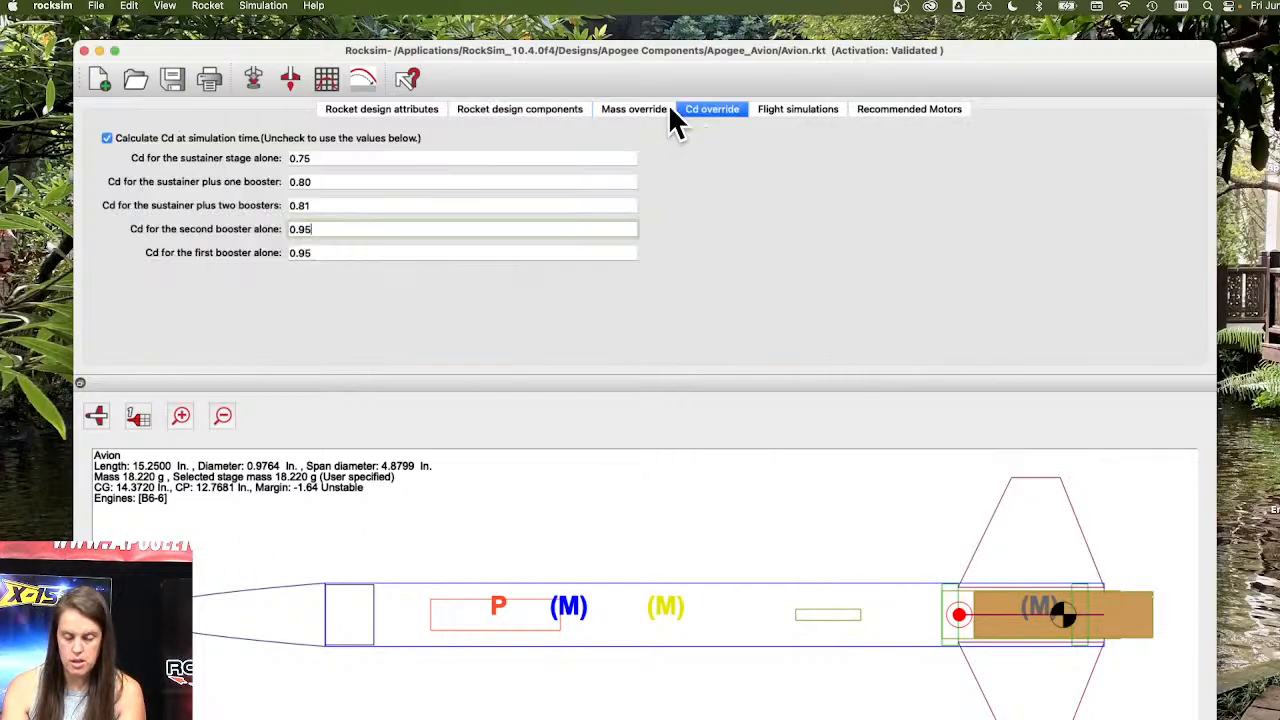
{"action": "left_click", "coordinate": [661, 109]}
{"action": "left_click", "coordinate": [104, 136]}
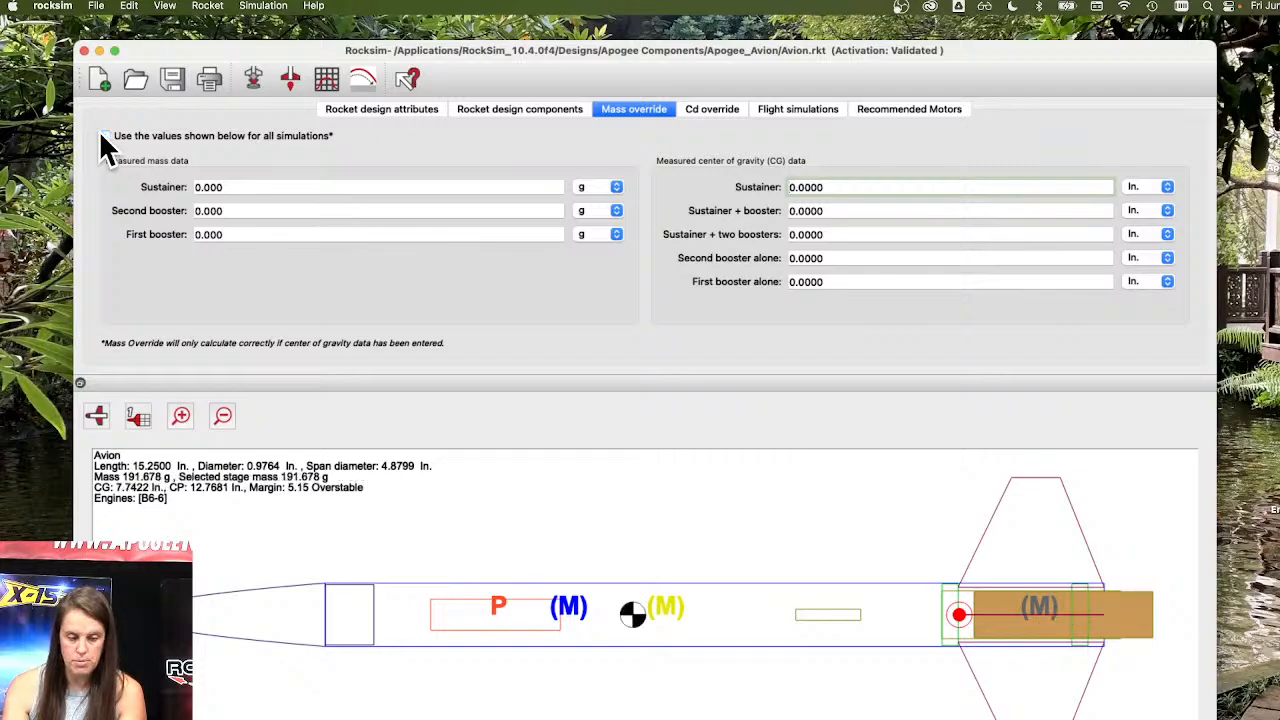
Try moving the 150 g mass object to 5.375 in. from the front of the body tube, and discard the edit.
{"action": "left_click", "coordinate": [485, 109]}
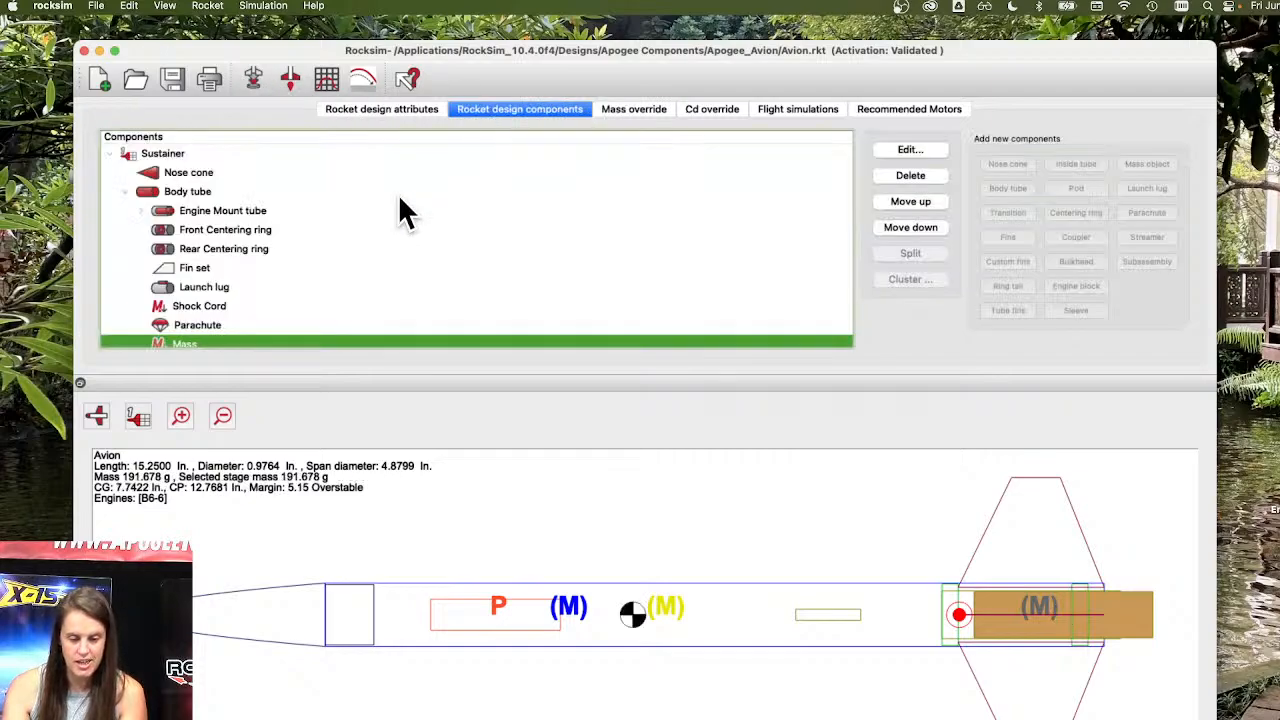
{"action": "double_click", "coordinate": [192, 336]}
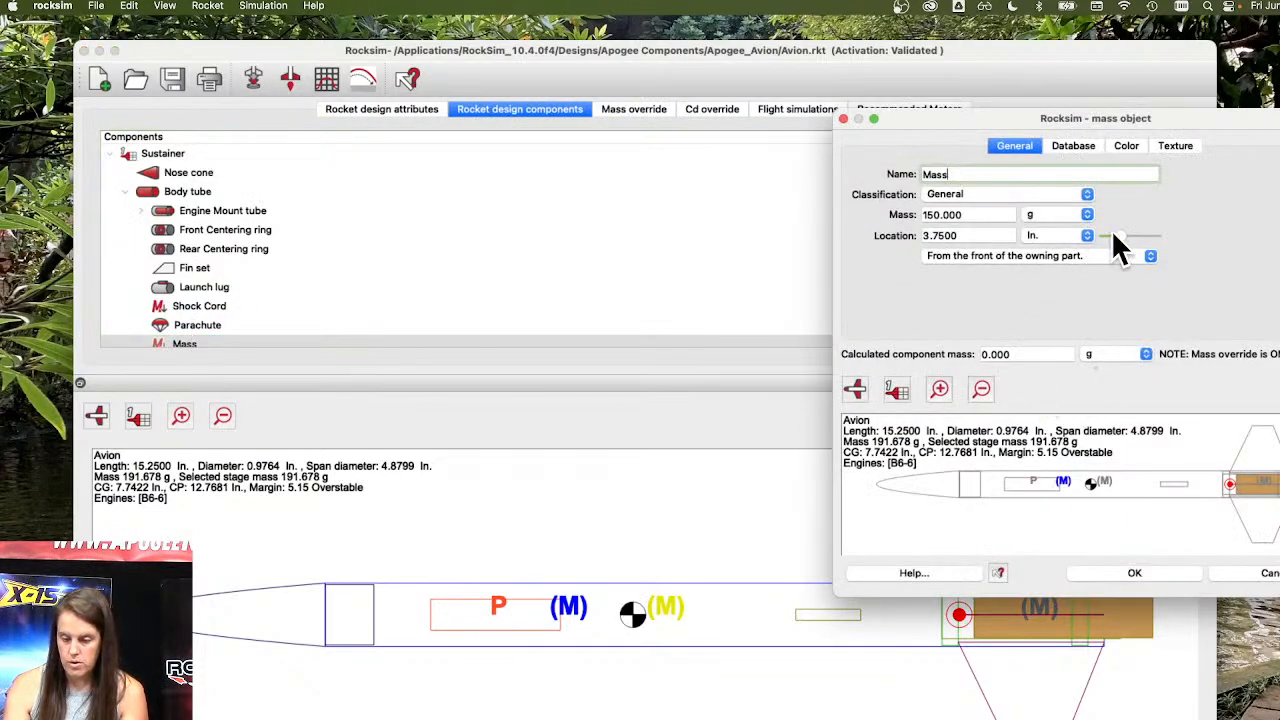
{"action": "left_click_drag", "start_coordinate": [1117, 236], "coordinate": [1130, 236]}
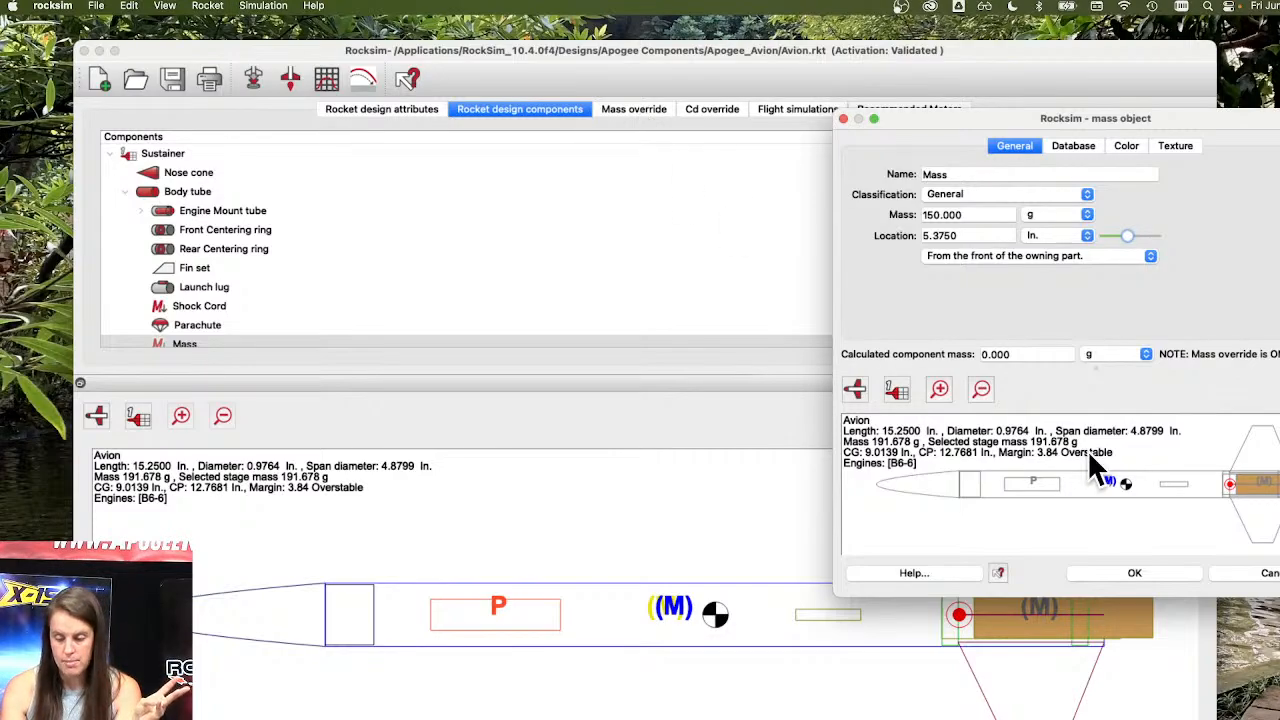
{"action": "left_click", "coordinate": [1252, 575]}
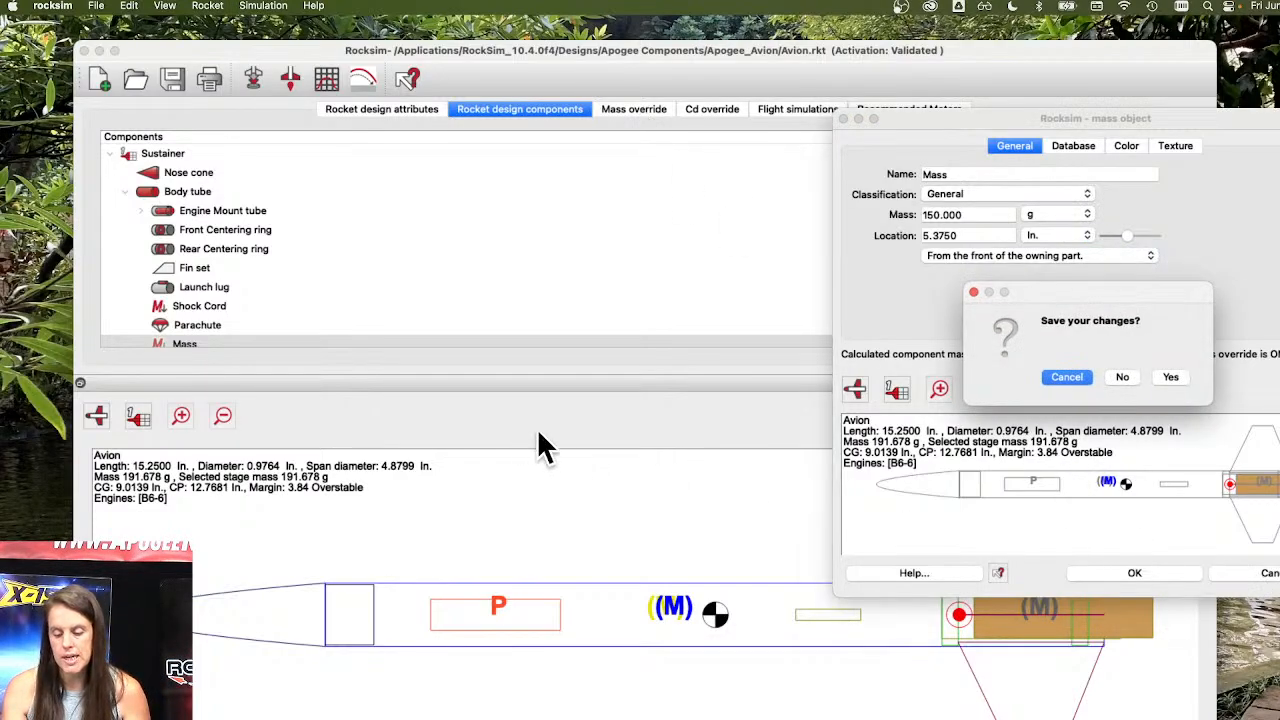
{"action": "left_click", "coordinate": [1124, 376]}
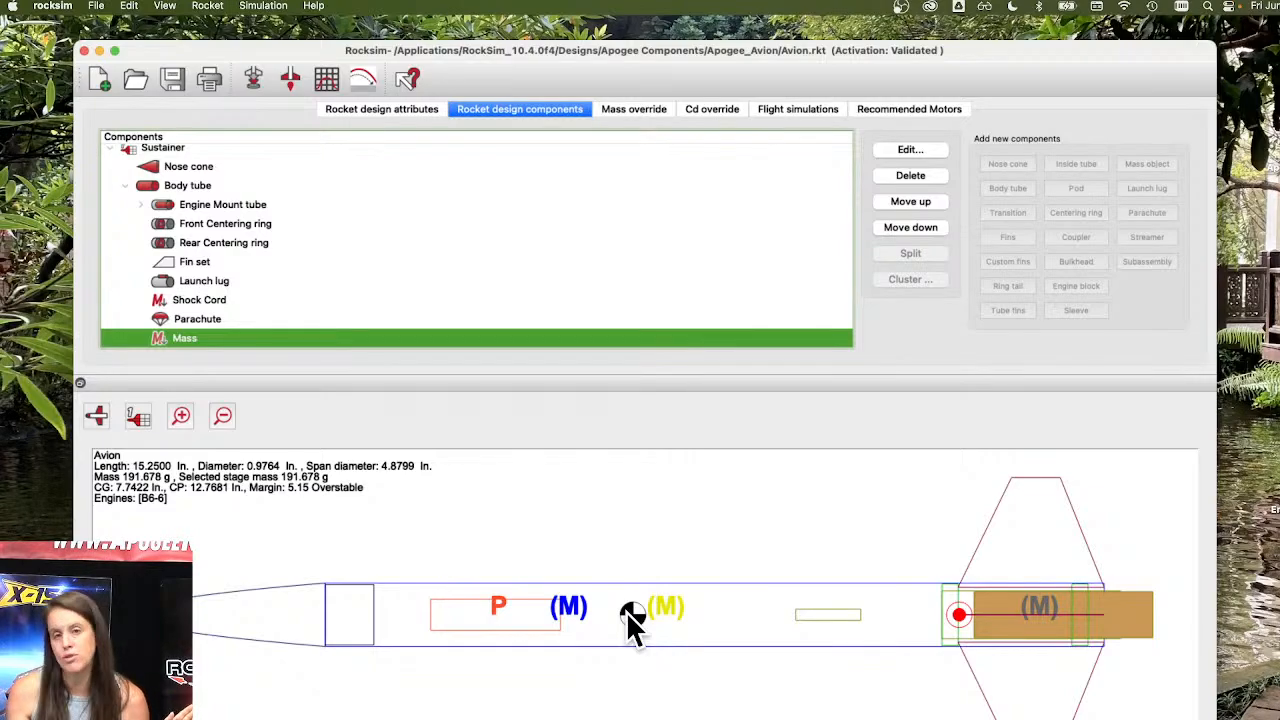
Review the measured mass and center of gravity override fields, and minimize the RockSim window.
{"action": "left_click", "coordinate": [630, 109]}
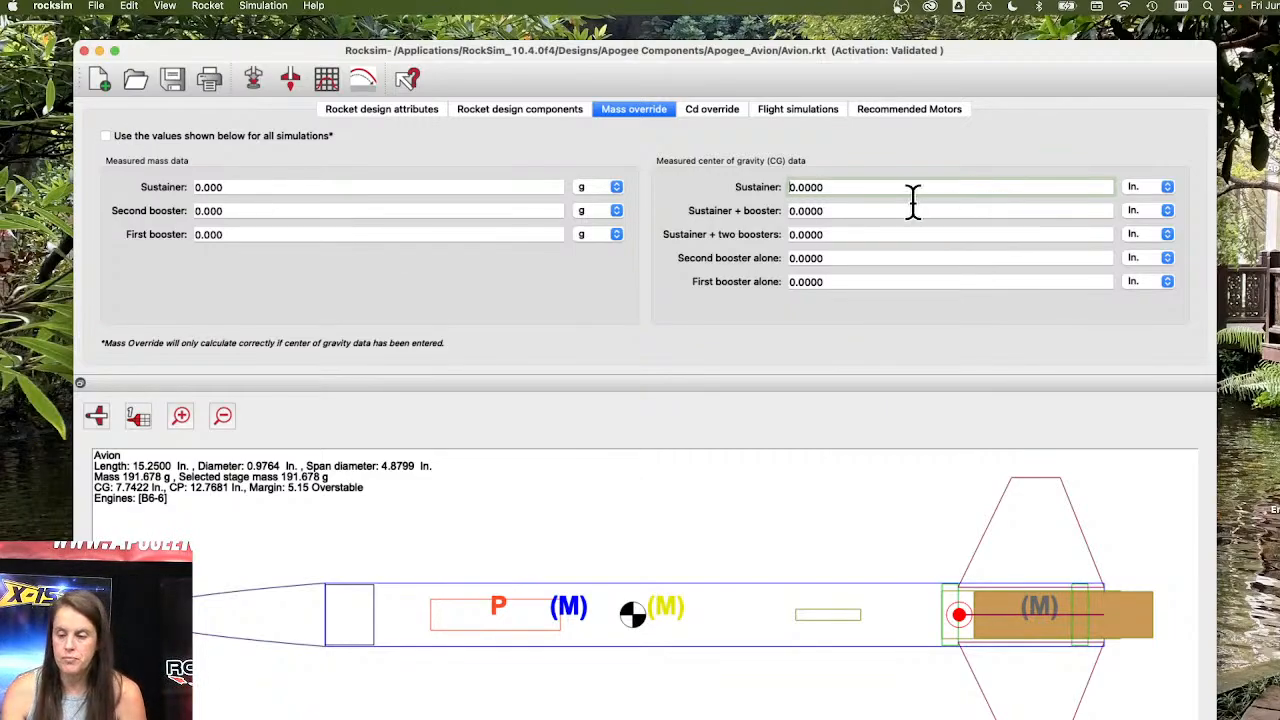
{"action": "left_click", "coordinate": [98, 50]}
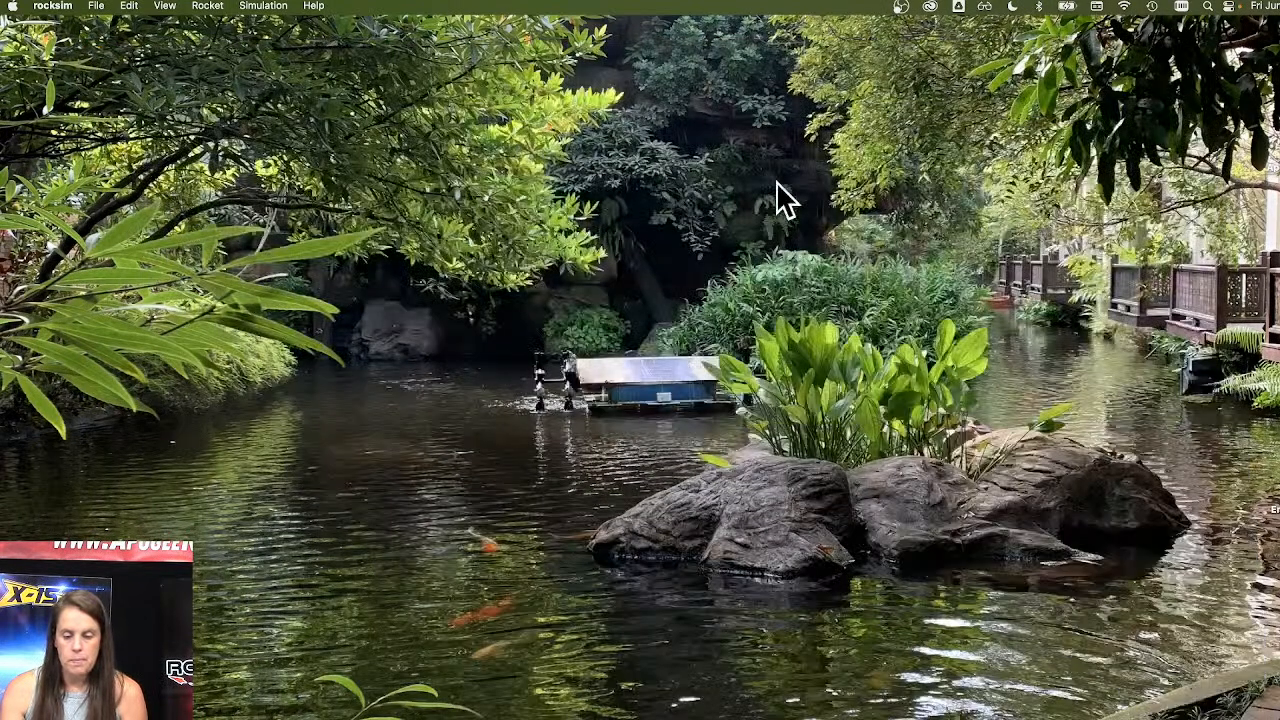